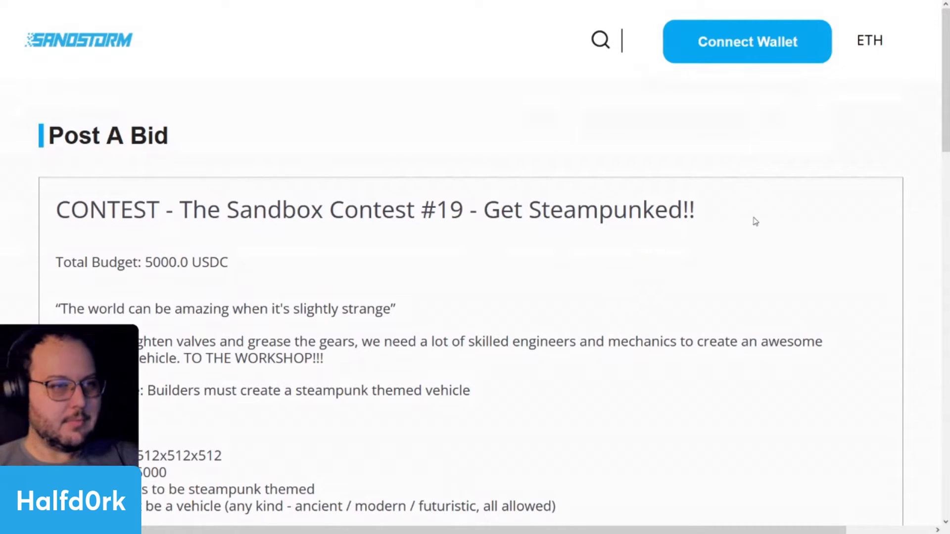
Read the Sandbox Contest #19 proposal from its title through the design rules, deadline and entry instructions.
drag(695, 212, 472, 209)
click(631, 251)
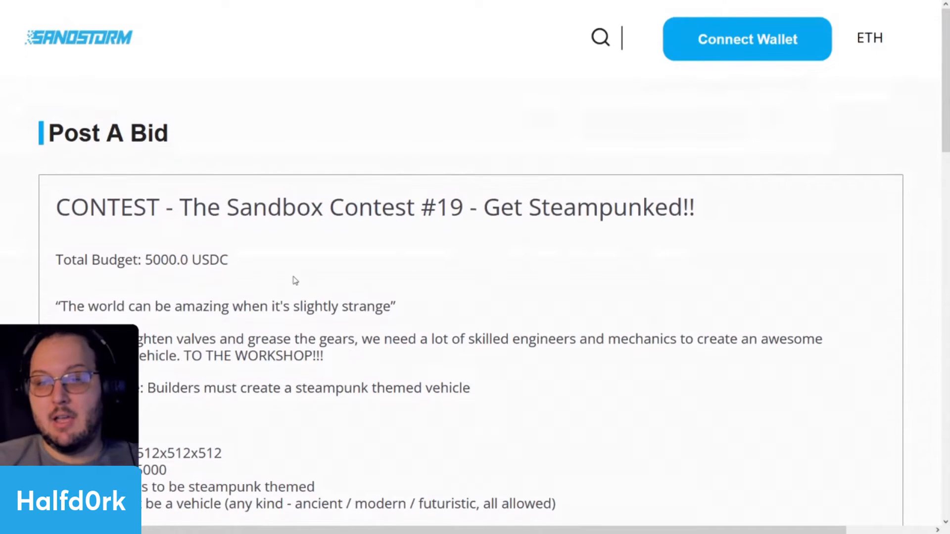
scroll(292, 278, down, 6)
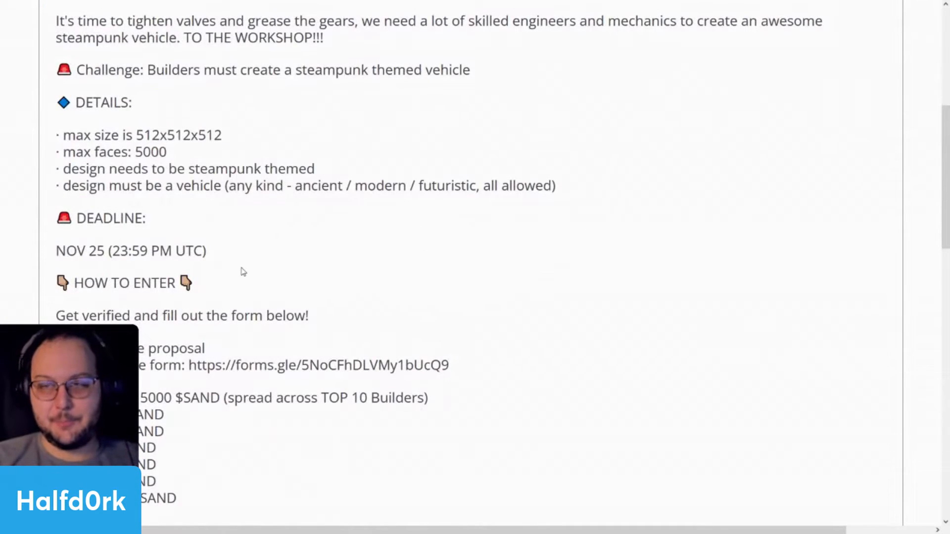
drag(172, 280, 231, 254)
double_click(231, 254)
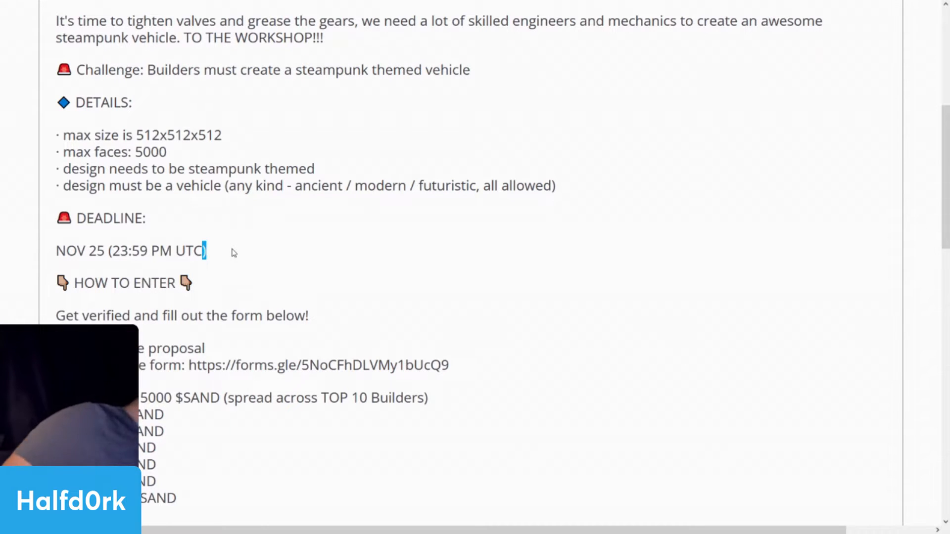
click(277, 257)
scroll(417, 339, down, 2)
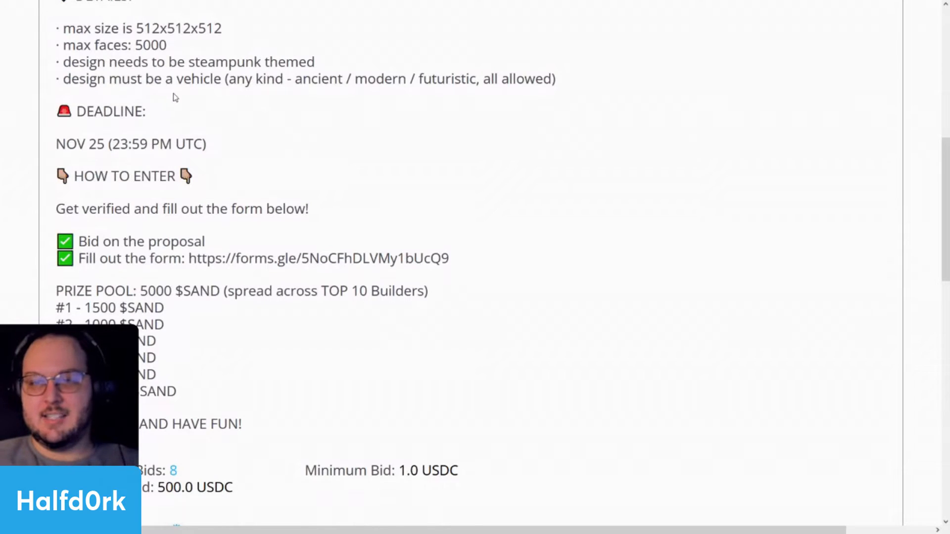
scroll(204, 310, down, 2)
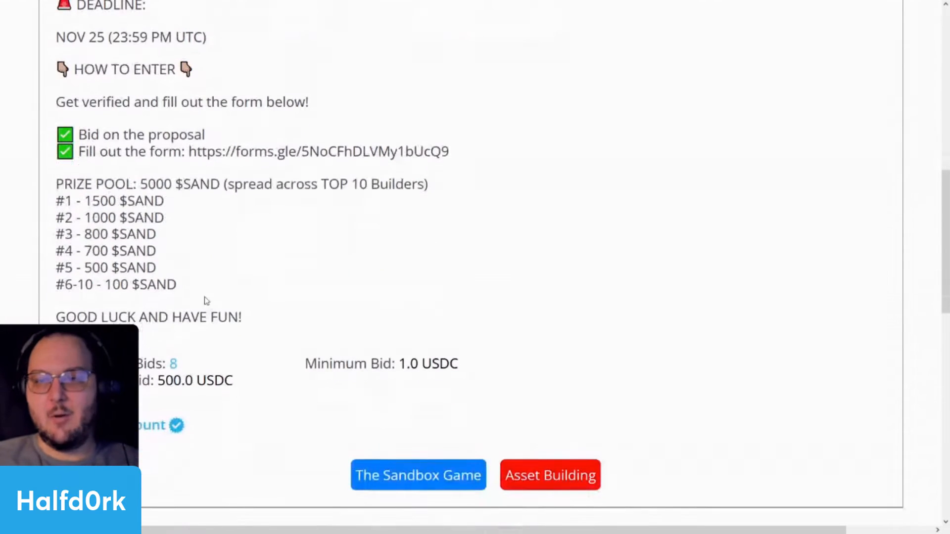
Review how the contest's prize pool is divided among the ranked builders.
drag(168, 198, 85, 200)
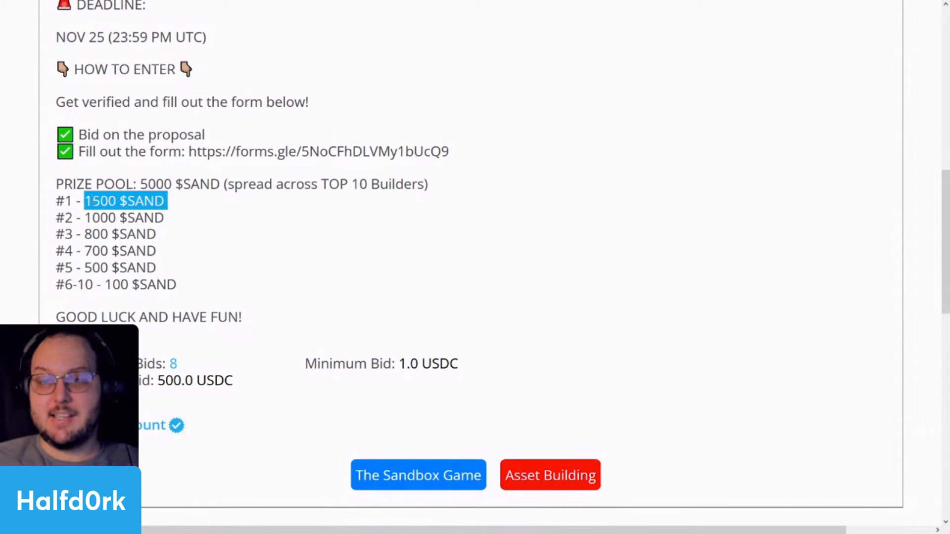
click(192, 226)
double_click(149, 218)
scroll(317, 233, up, 6)
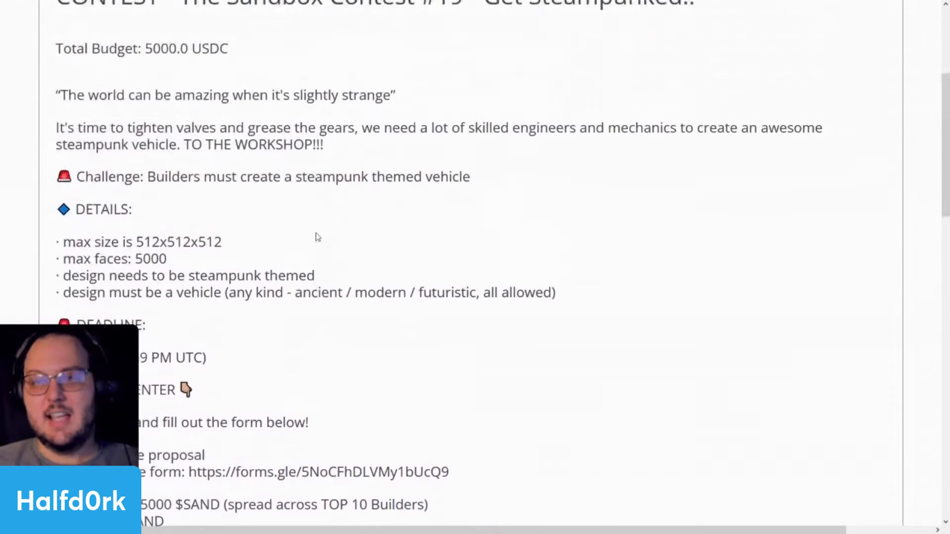
scroll(342, 251, down, 4)
scroll(341, 250, down, 2)
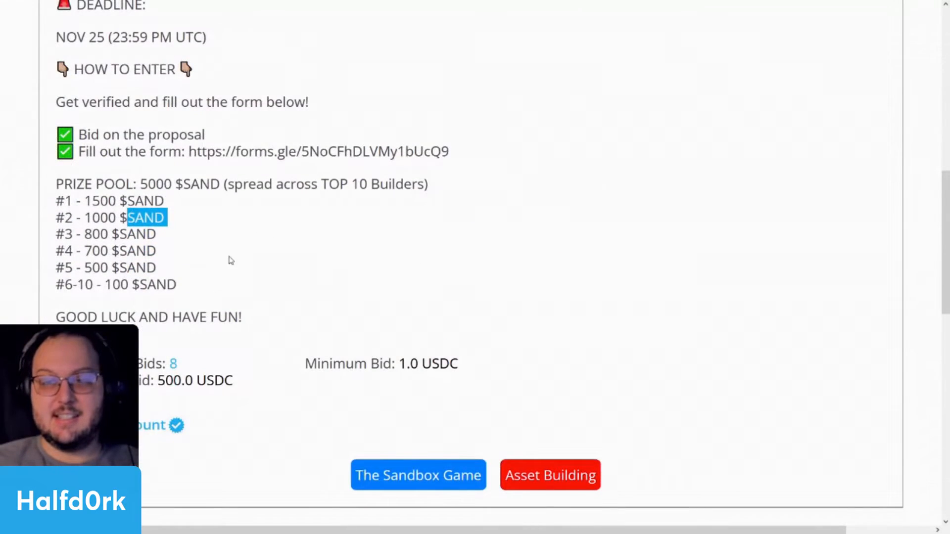
click(149, 248)
scroll(322, 269, up, 6)
scroll(324, 269, up, 2)
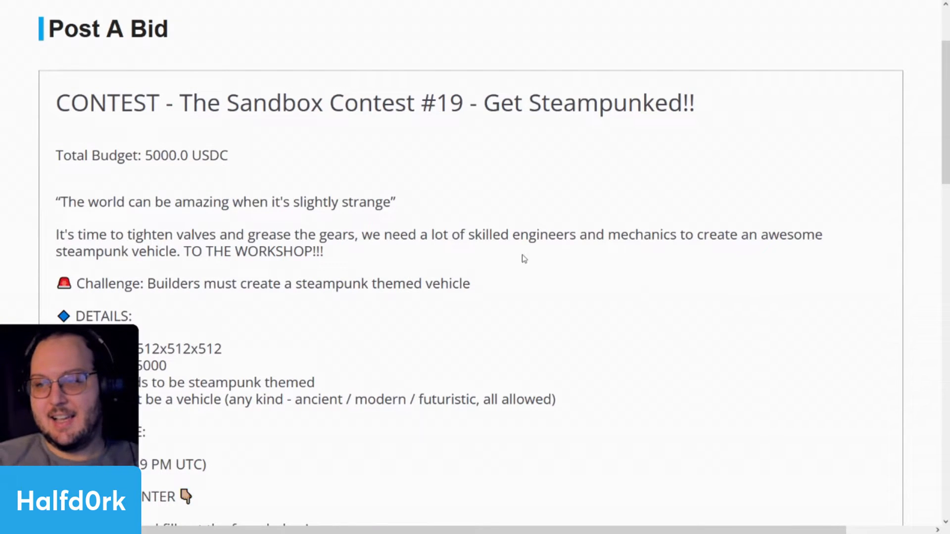
Examine the contest's steampunk challenge text, design requirements, submission deadline and entry form link.
drag(351, 238, 287, 251)
click(343, 255)
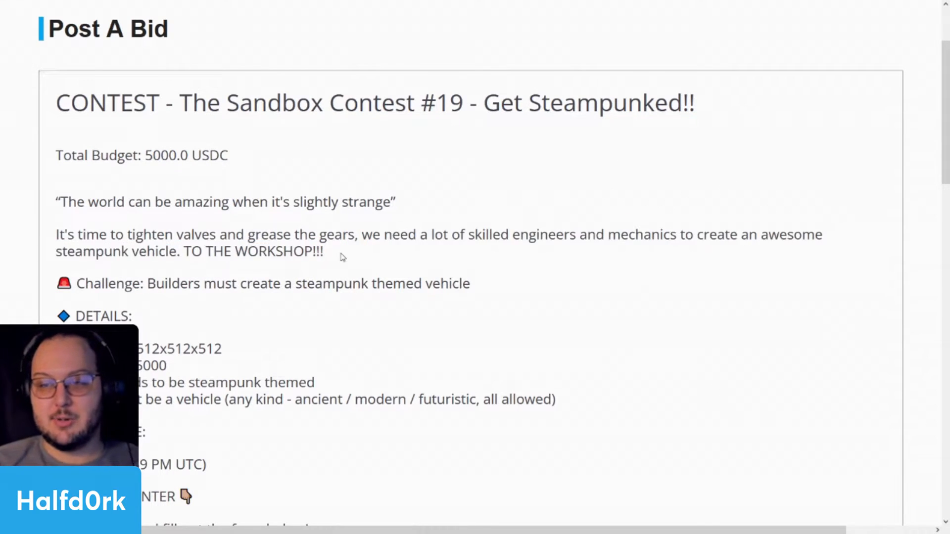
scroll(325, 265, down, 2)
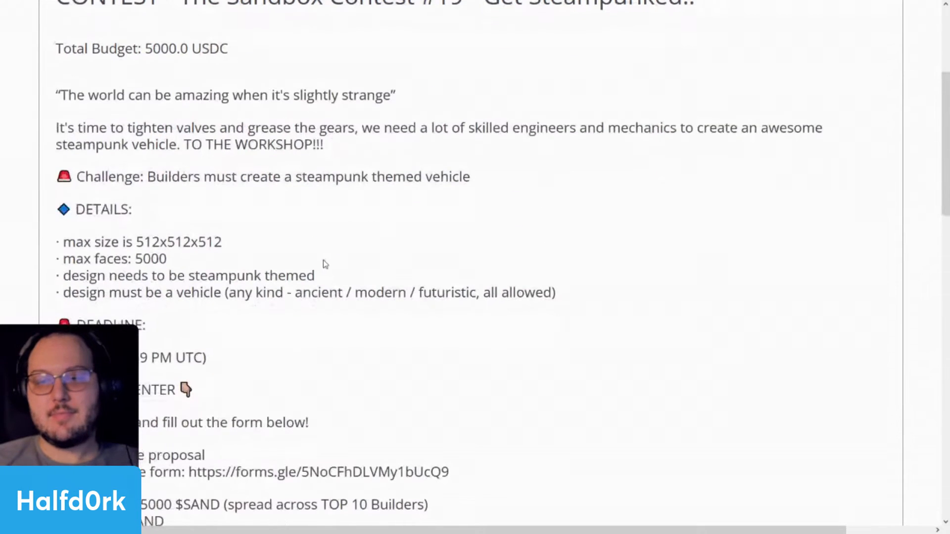
drag(319, 276, 109, 277)
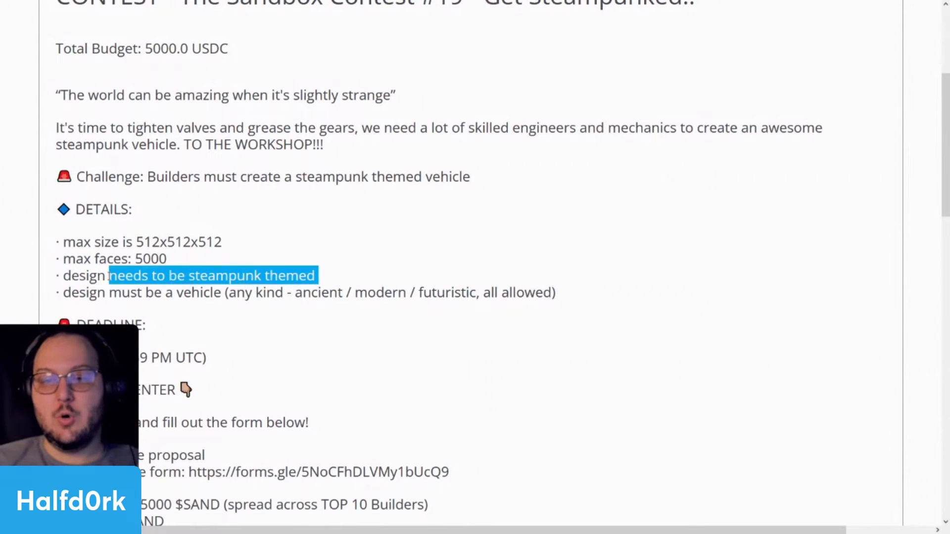
click(169, 281)
scroll(271, 217, down, 2)
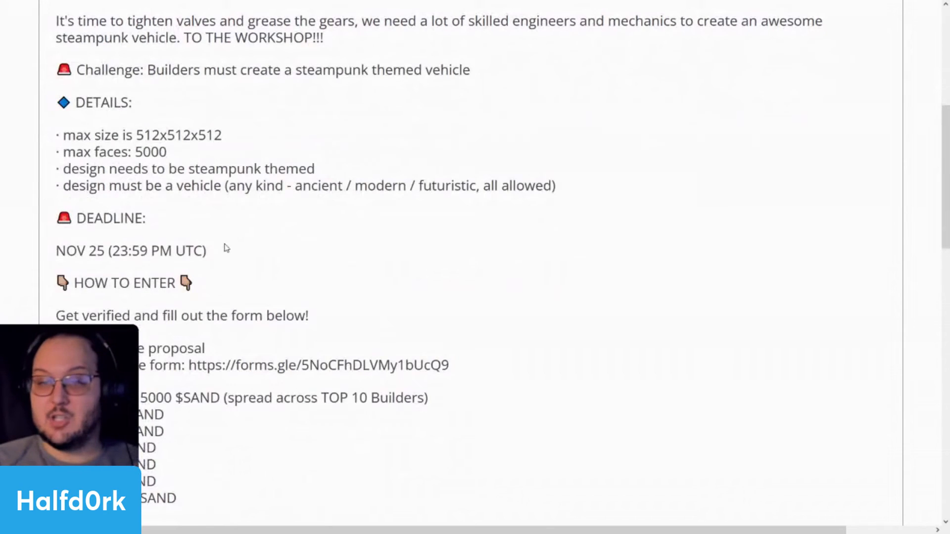
drag(226, 249, 89, 250)
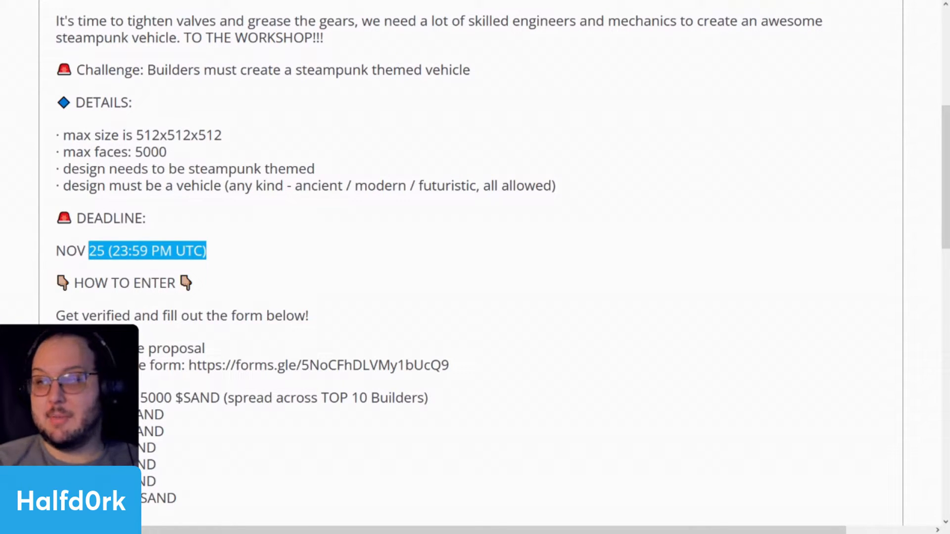
scroll(475, 267, down, 2)
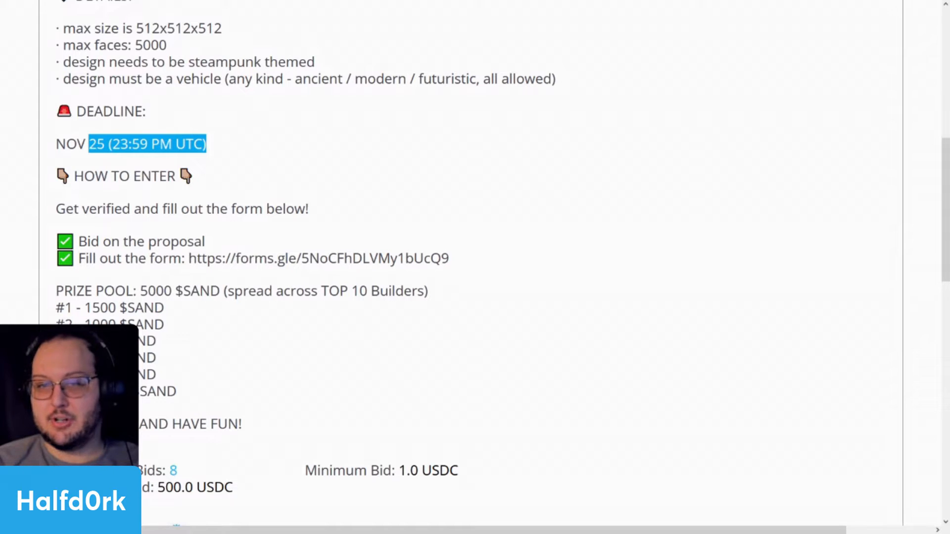
drag(456, 260, 188, 258)
click(189, 258)
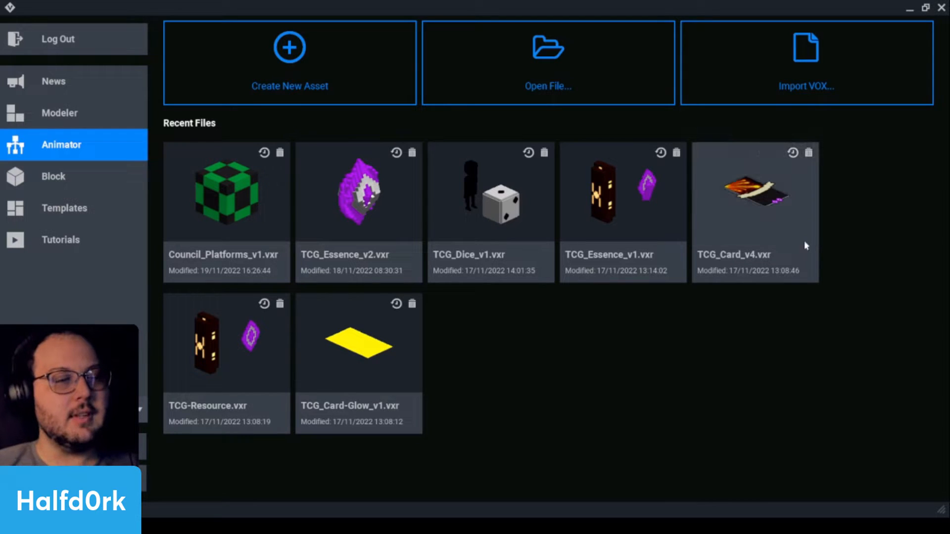
Open the recent file TCG_Card_v4.vxr in VoxEdit's Animator and apply the Fire Bug Bite library model to the card's icon.
click(788, 217)
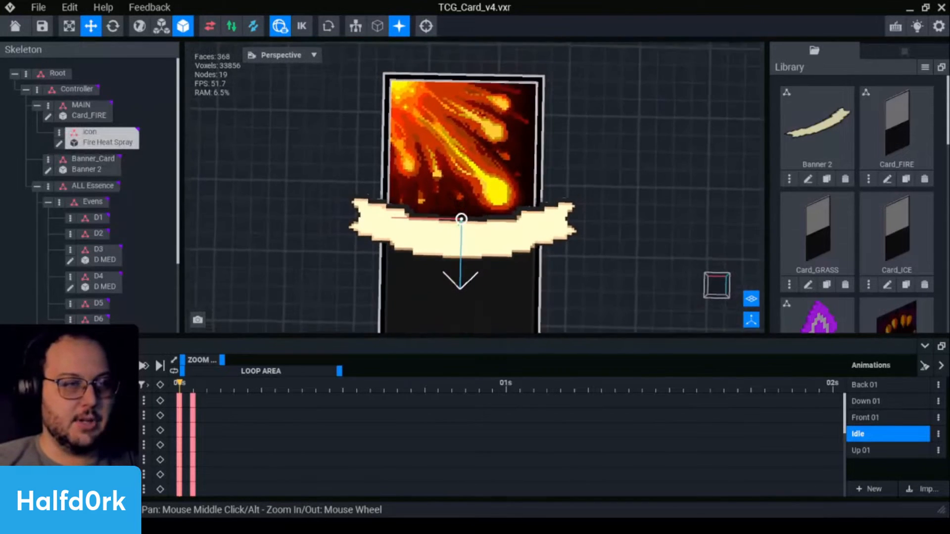
scroll(856, 224, down, 2)
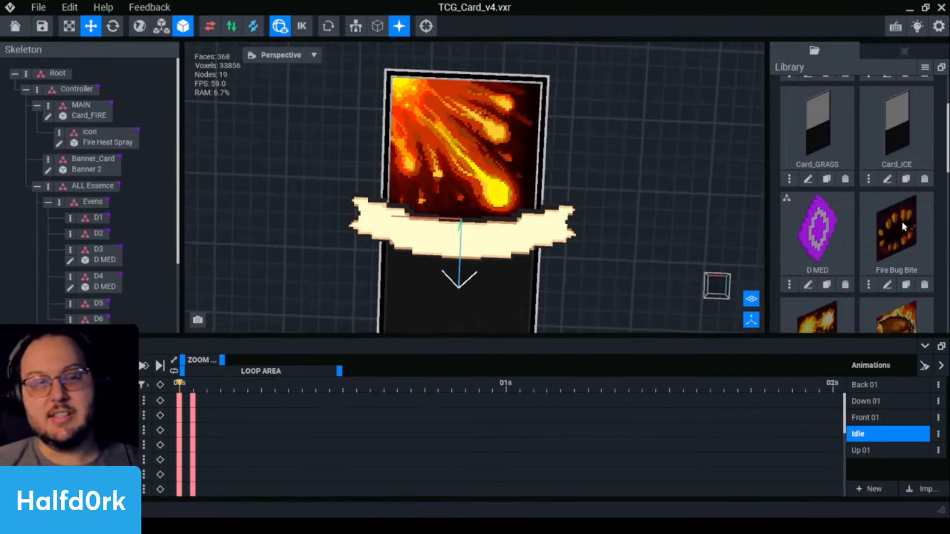
mouse_move(897, 230)
mouse_down()
mouse_move(527, 190)
mouse_move(591, 170)
mouse_up()
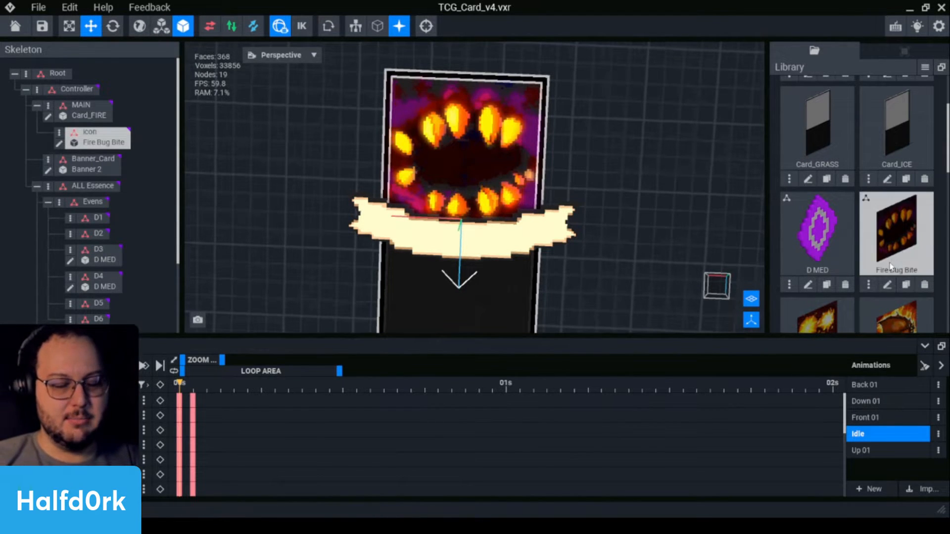
Export the Fire Bug Bite model as a VOX file named TCG_Art-1 into the VoxEdit !imports folder.
click(909, 292)
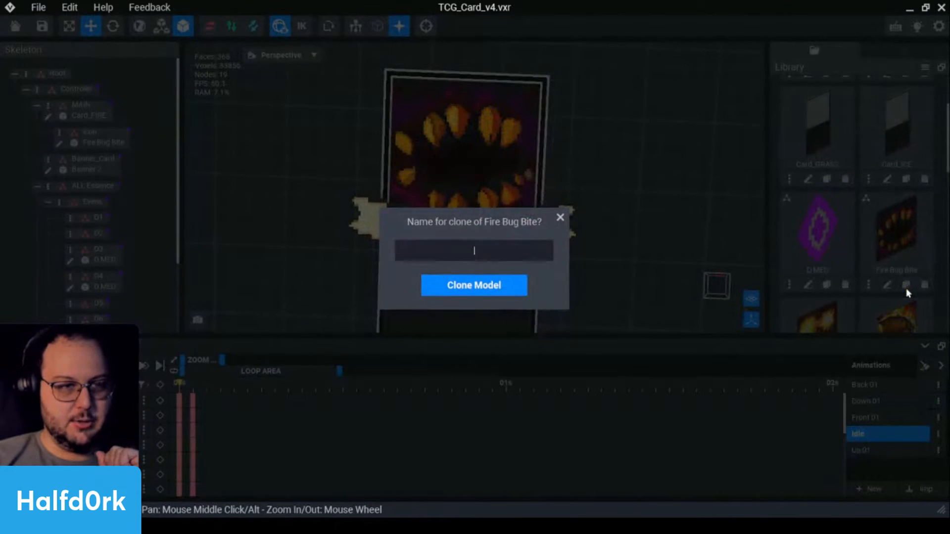
click(563, 218)
click(868, 285)
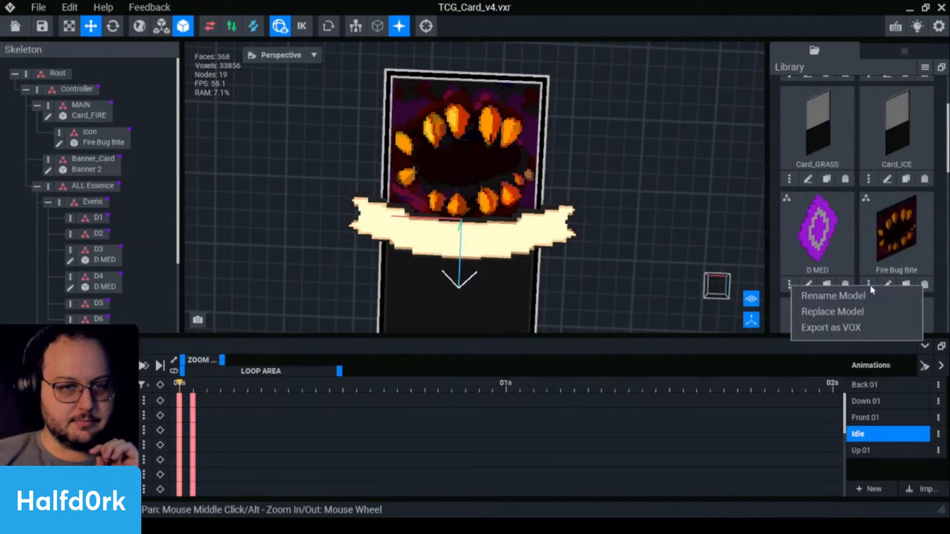
click(843, 329)
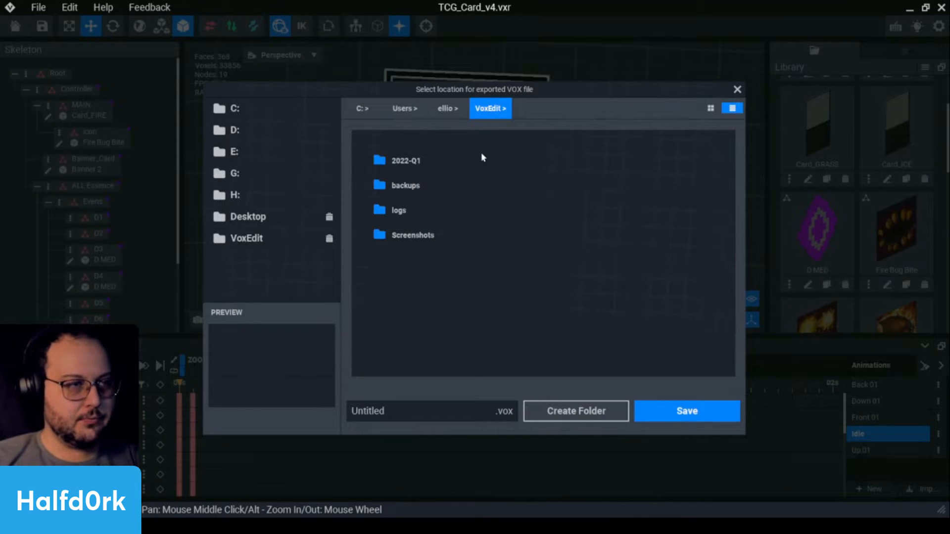
click(253, 238)
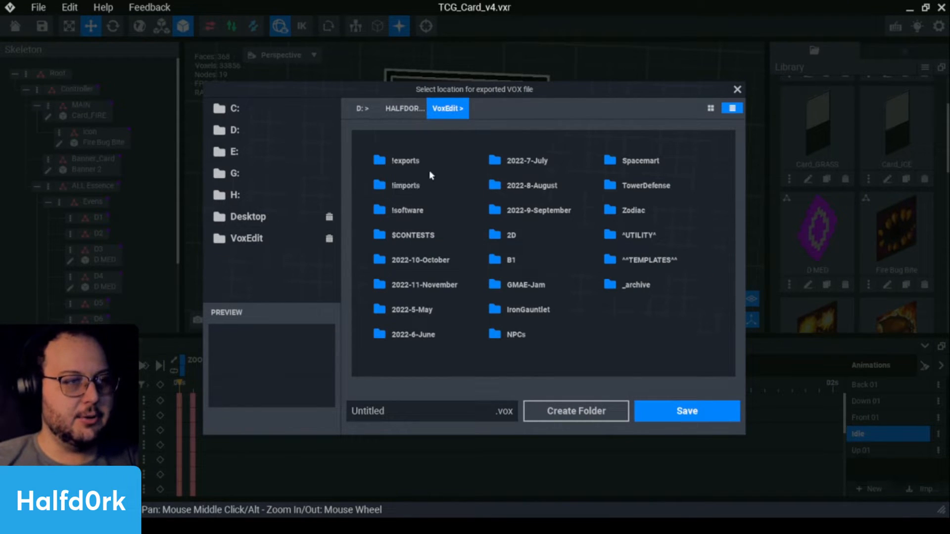
double_click(431, 195)
click(447, 415)
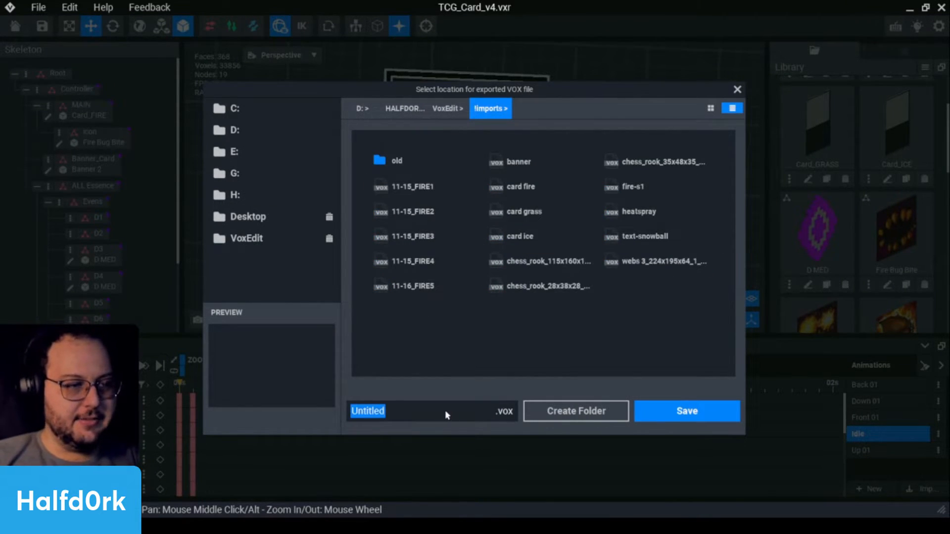
text(TCG)
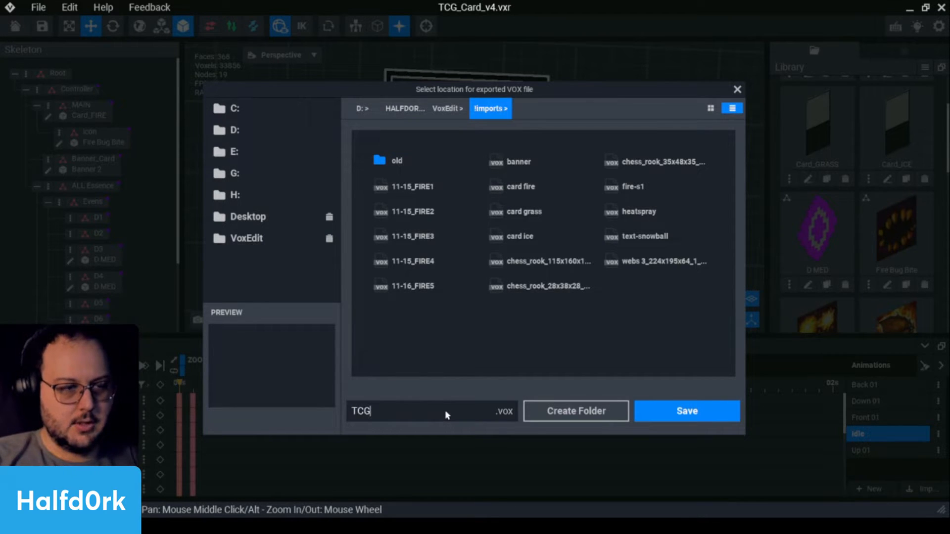
text(_Art-1)
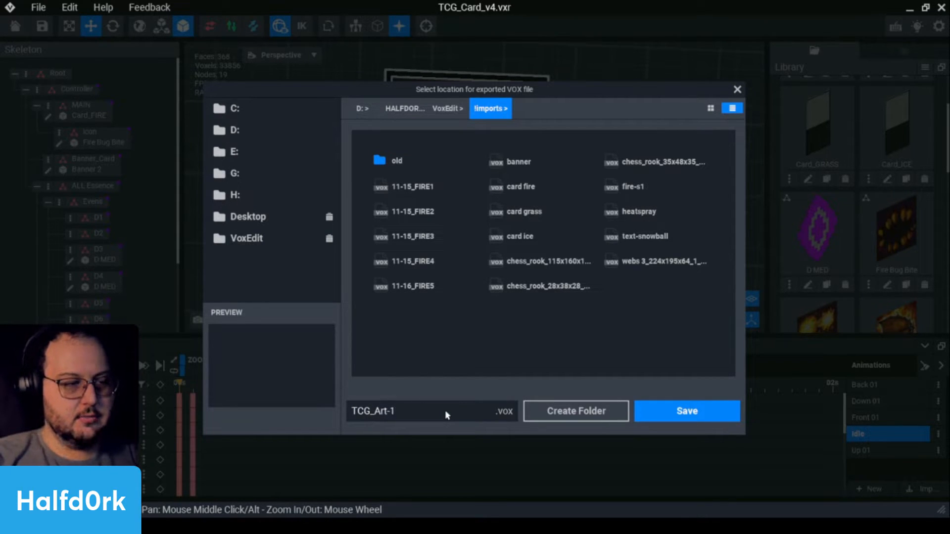
click(710, 414)
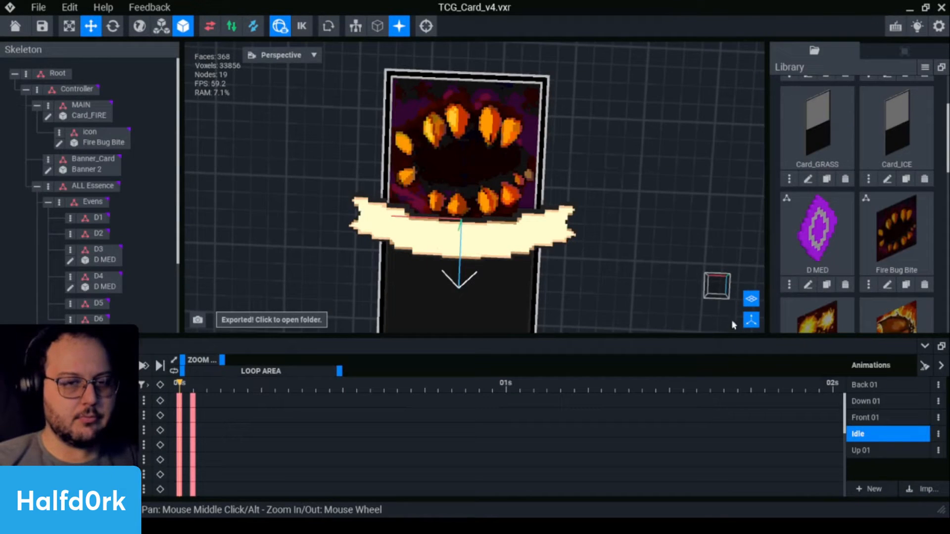
Apply the Fire Combustion model to the card's icon and export it as a VOX file named TCG_Art-2 in the !imports folder.
drag(825, 277, 484, 161)
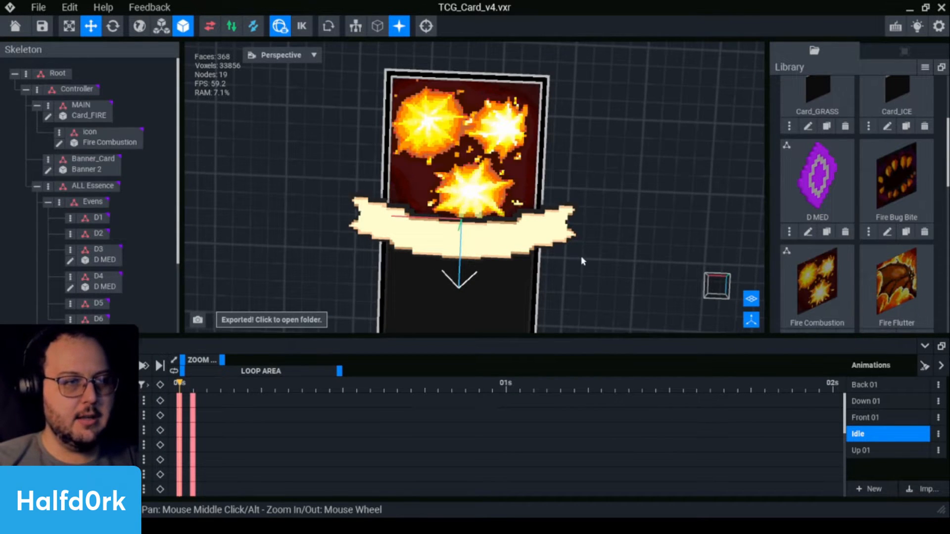
click(59, 132)
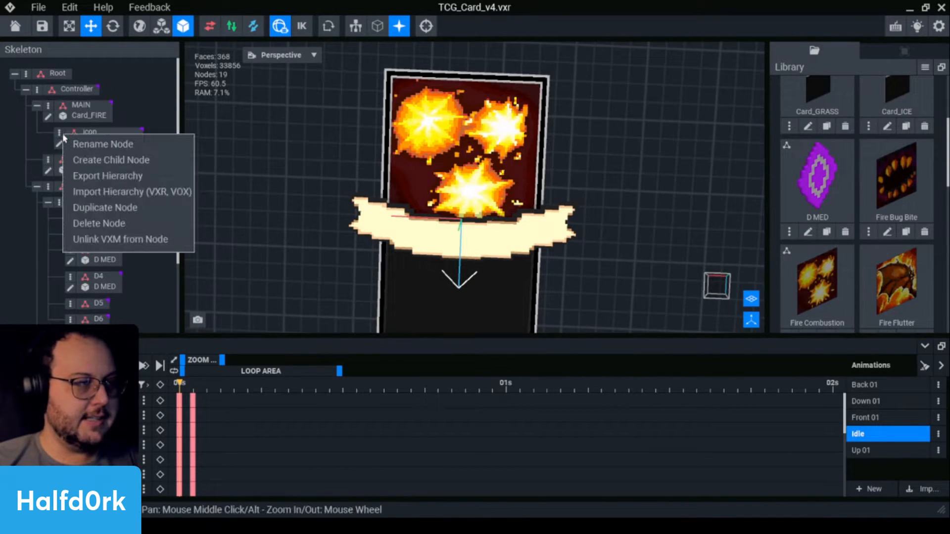
click(827, 281)
scroll(828, 281, down, 1)
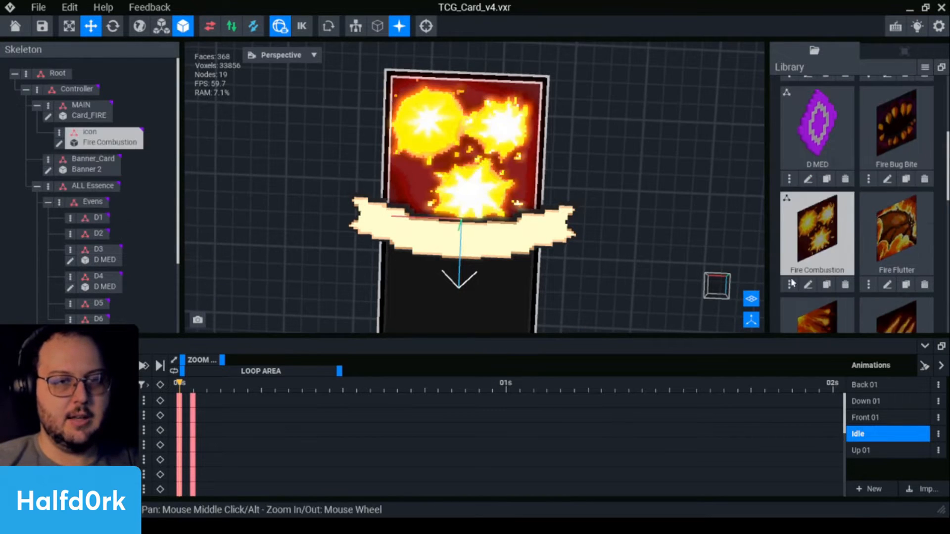
click(790, 284)
click(822, 321)
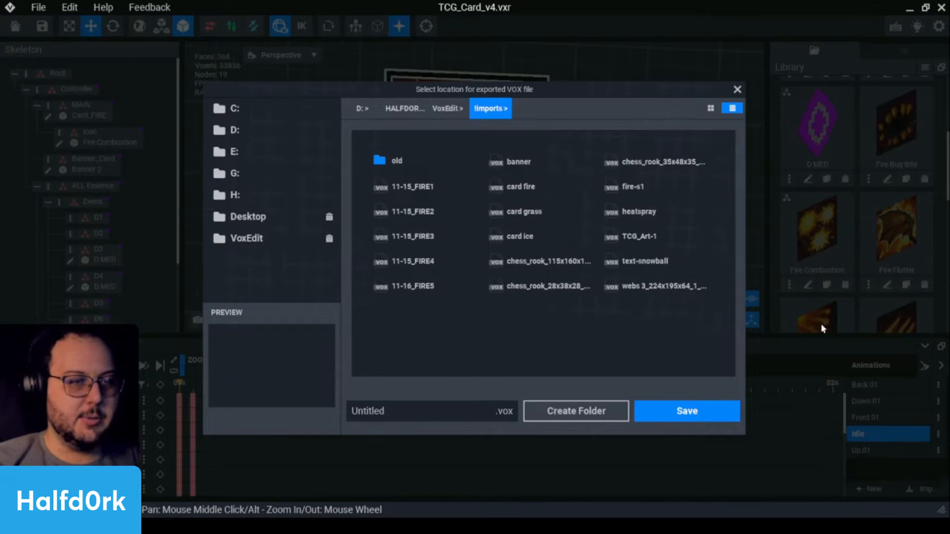
click(447, 416)
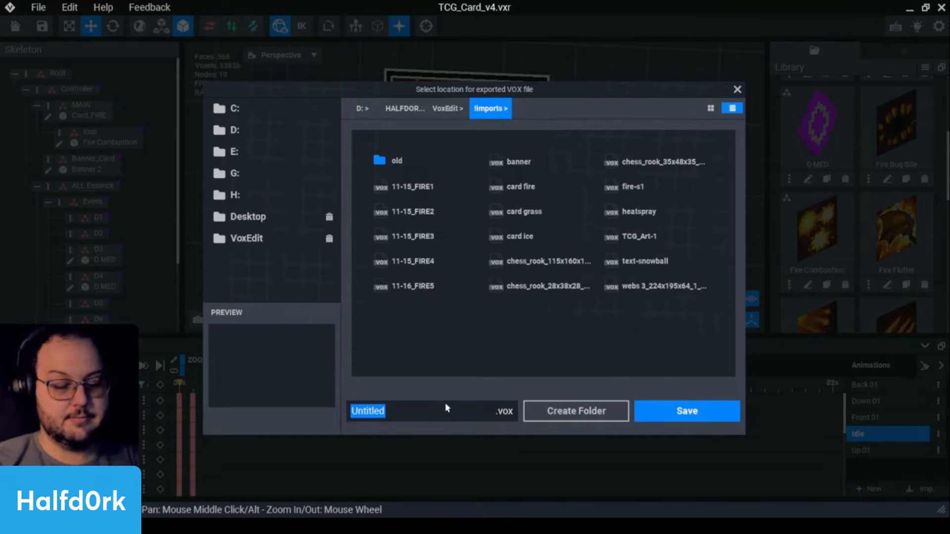
text(TCG_Art-2)
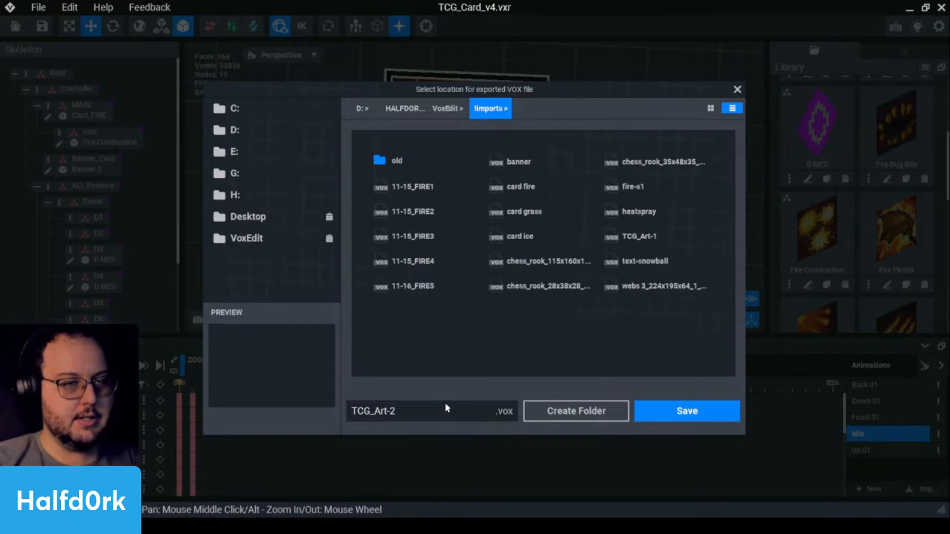
click(687, 411)
Replace the card's icon art with the Fire Tri Scorch model from the library.
scroll(895, 257, down, 2)
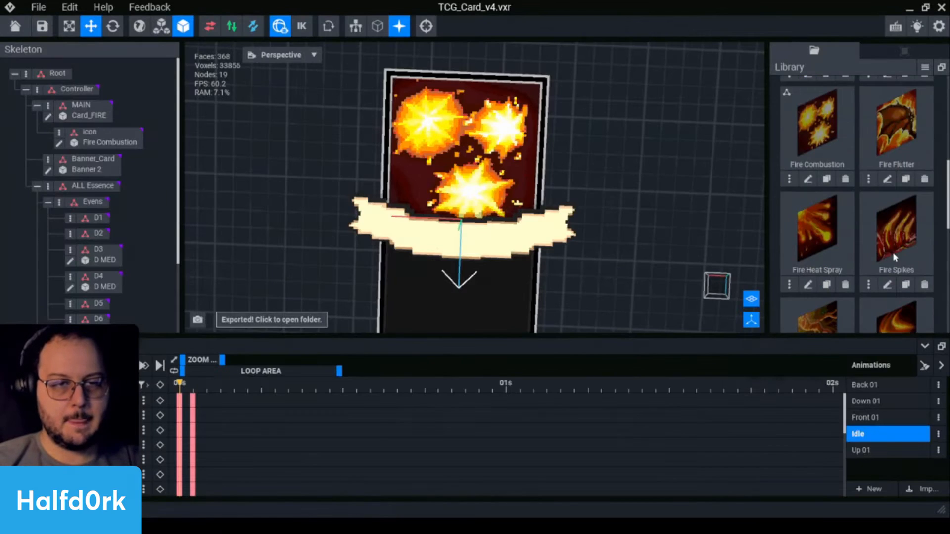
drag(911, 289, 446, 166)
scroll(903, 254, down, 1)
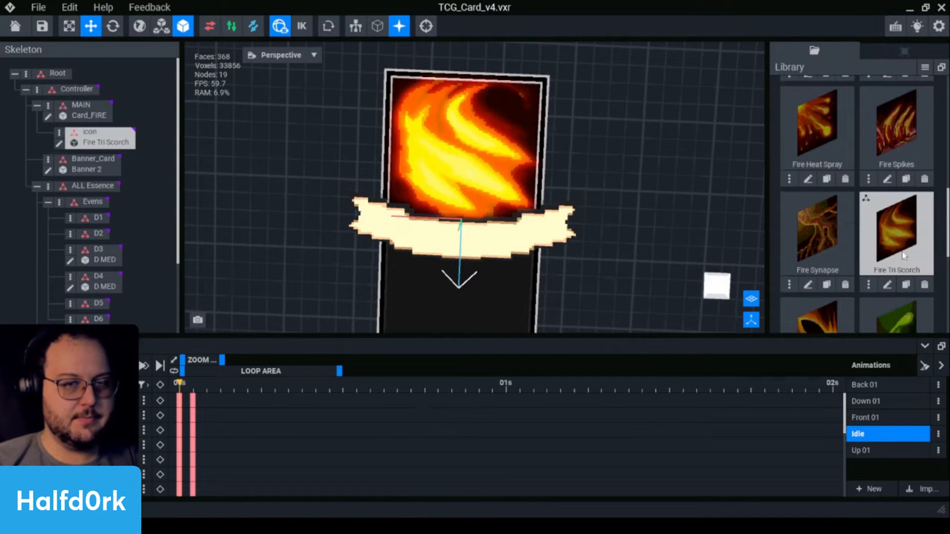
Export the Fire Tri Scorch model as a VOX file named TCG_Art-3 in the !imports folder, and close the card project with its changes saved.
click(868, 285)
click(851, 332)
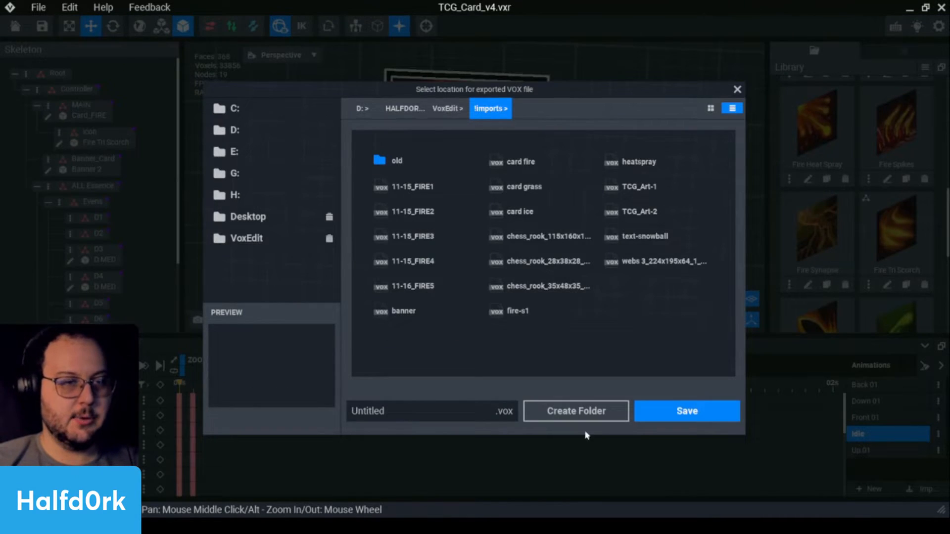
click(438, 409)
text(TCG)
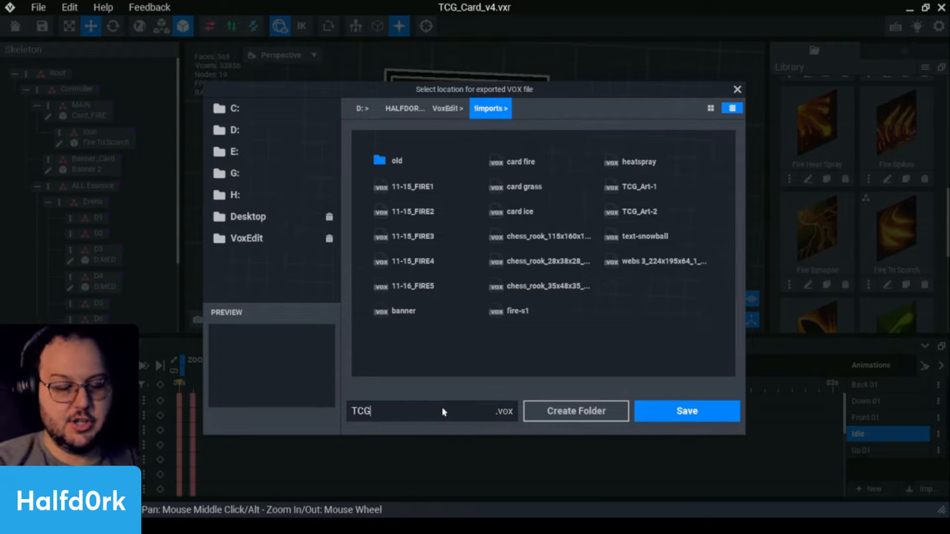
text(_Art-3)
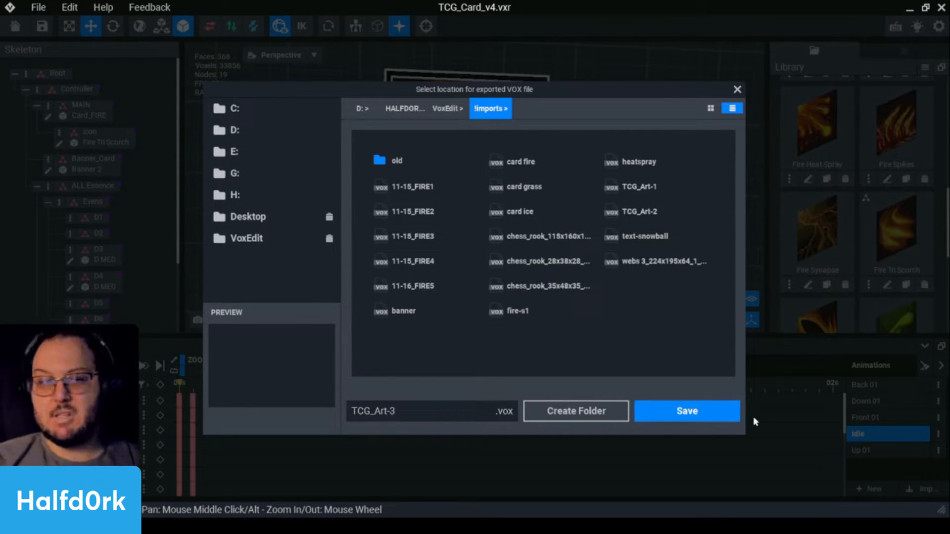
click(730, 416)
click(15, 25)
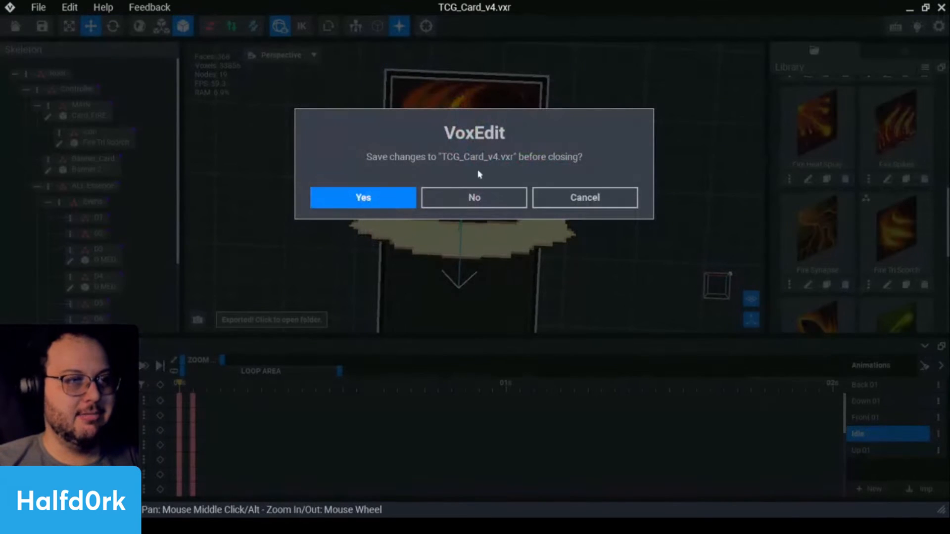
click(350, 200)
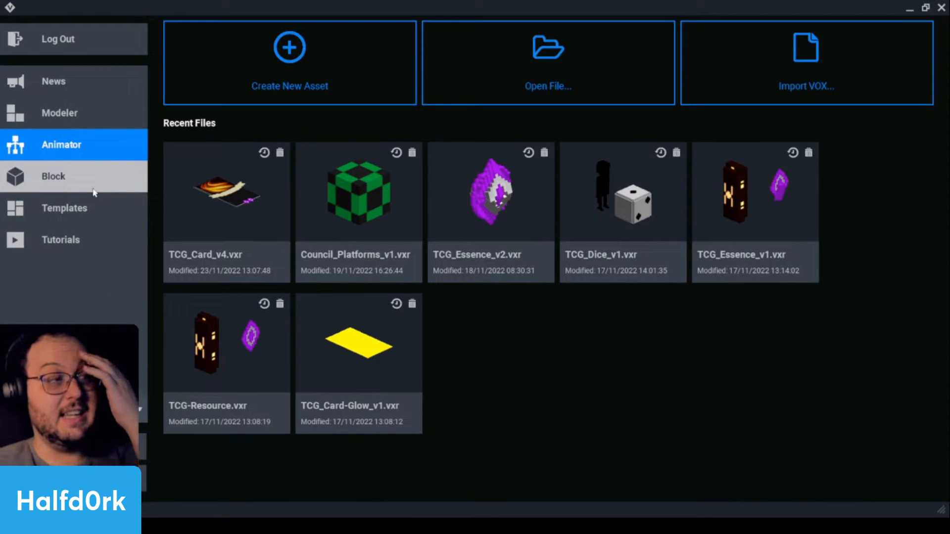
Create a new Animator asset named TCG_VFX_v1 in the VoxEdit 2022-11-November folder.
click(278, 86)
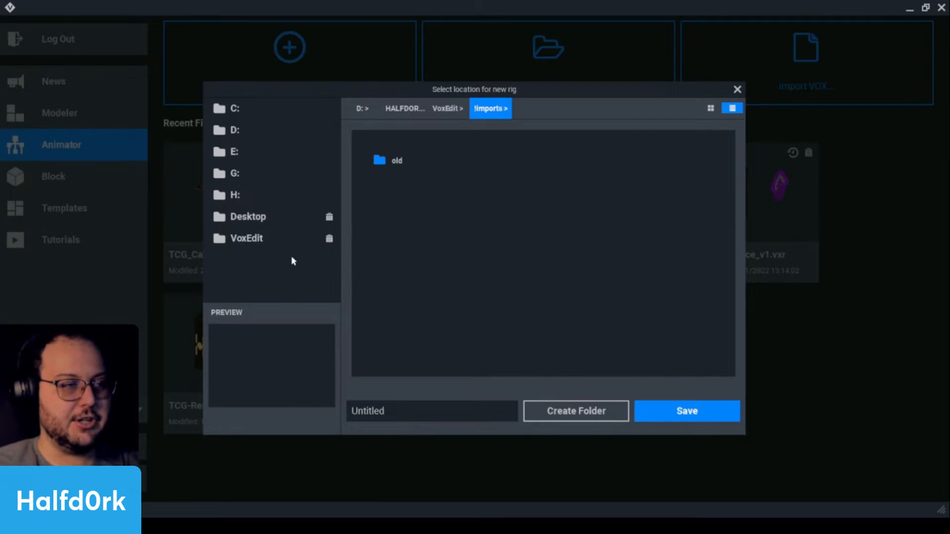
click(287, 239)
double_click(436, 285)
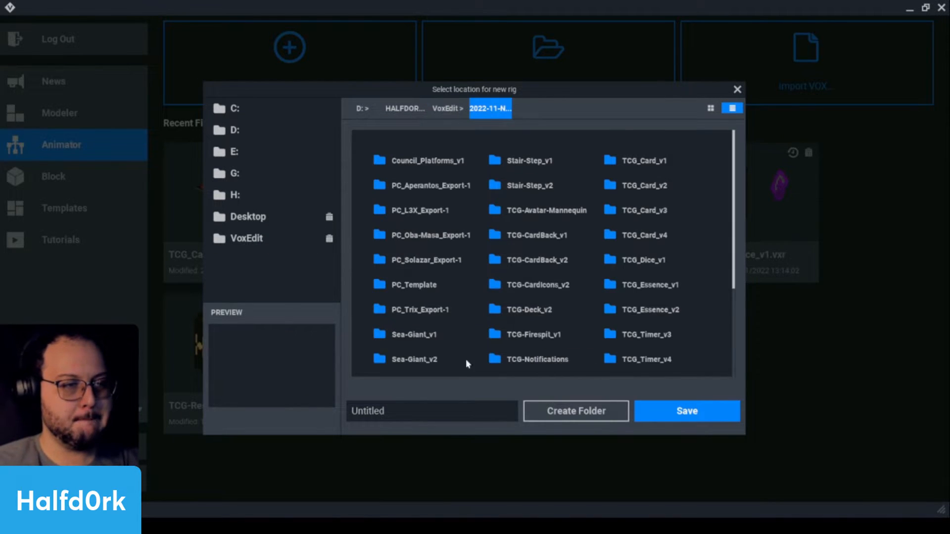
click(419, 412)
text(TCG_)
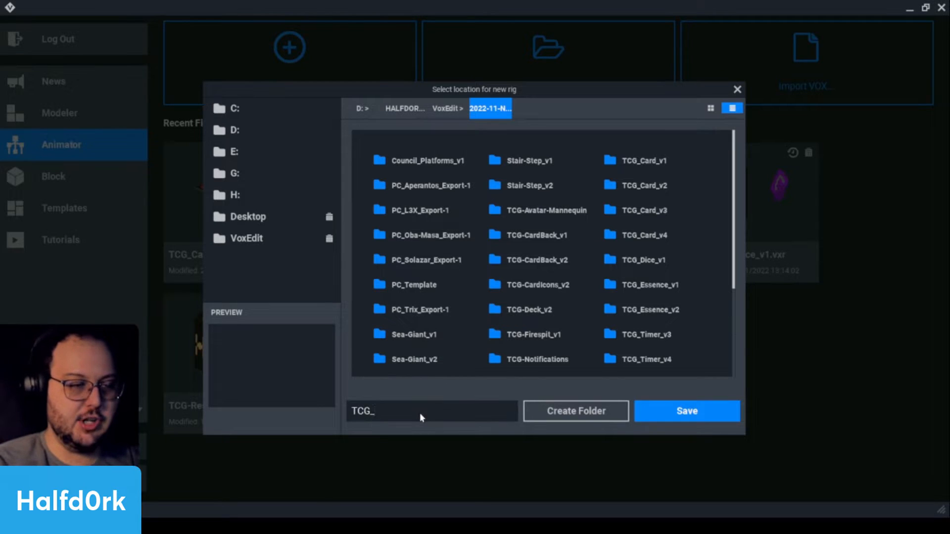
text(Anim)
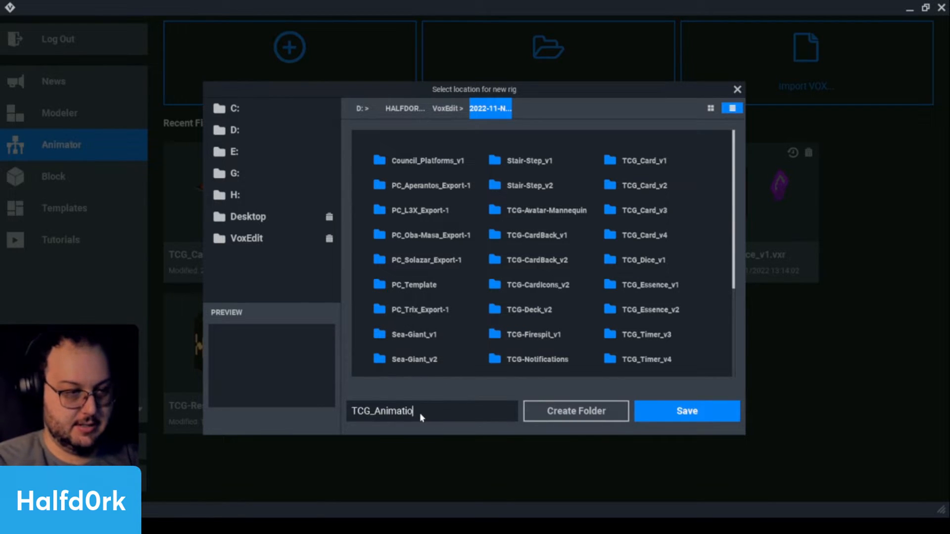
text(at)
key(BackSpace)
key(BackSpace)
key(BackSpace)
key(BackSpace)
key(BackSpace)
key(BackSpace)
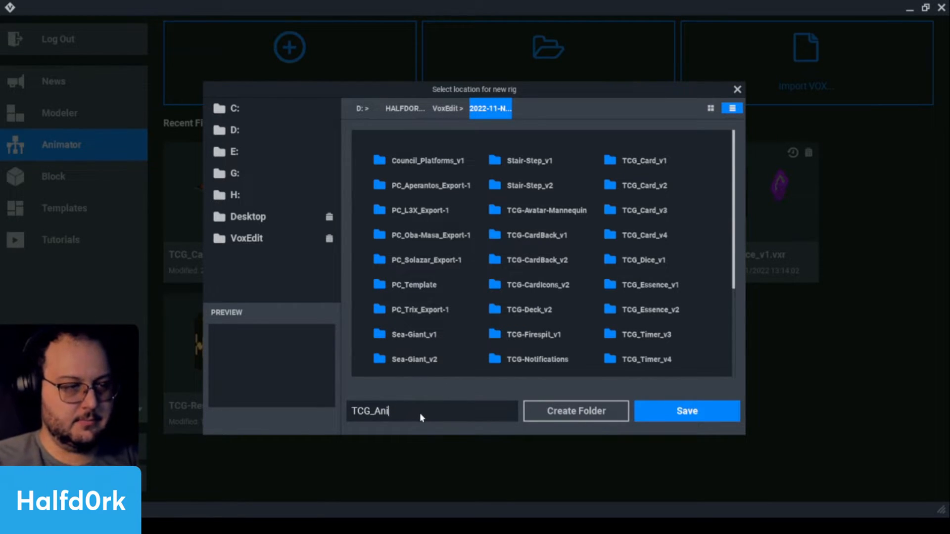
text(VFX_v)
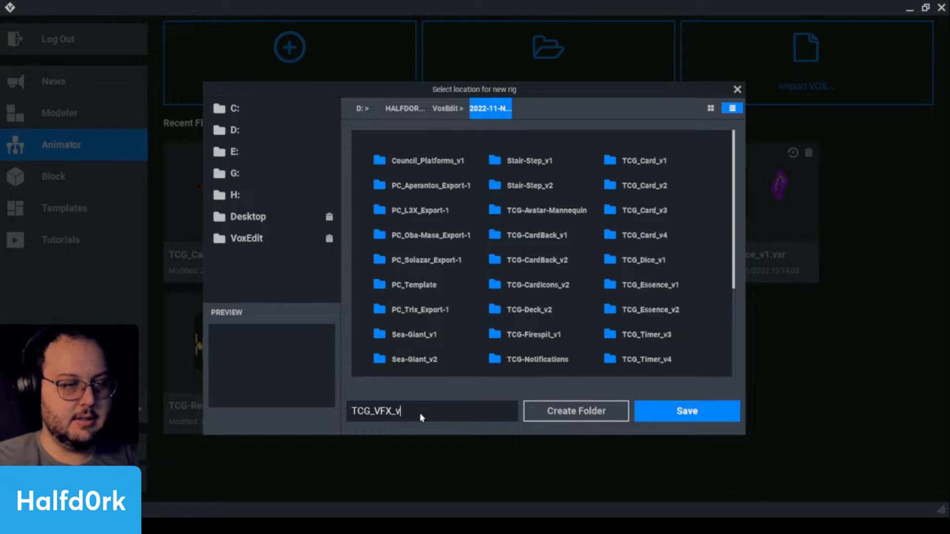
text(1)
click(713, 414)
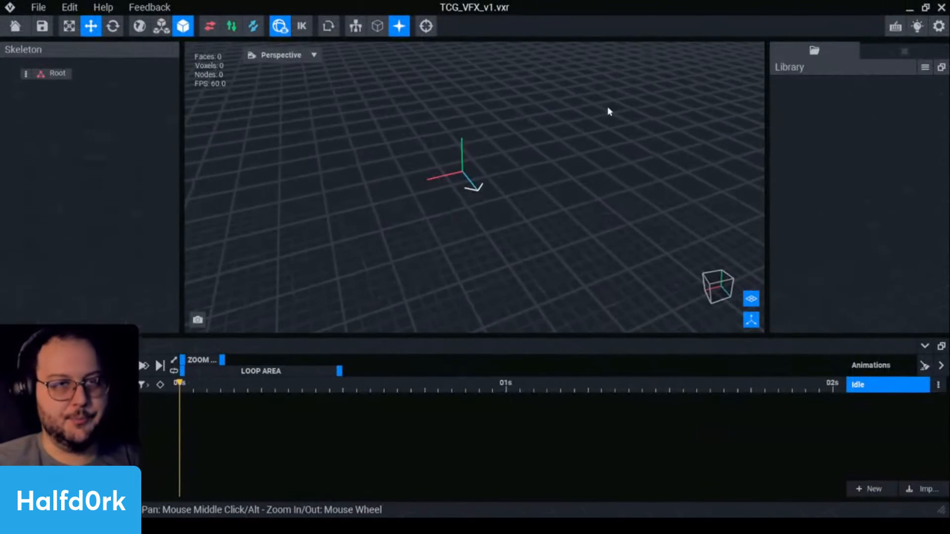
click(925, 67)
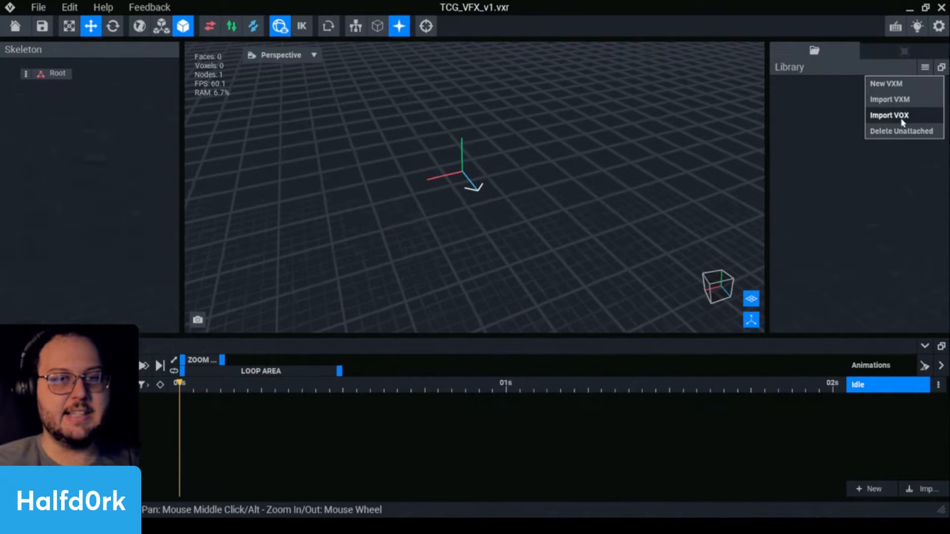
click(26, 73)
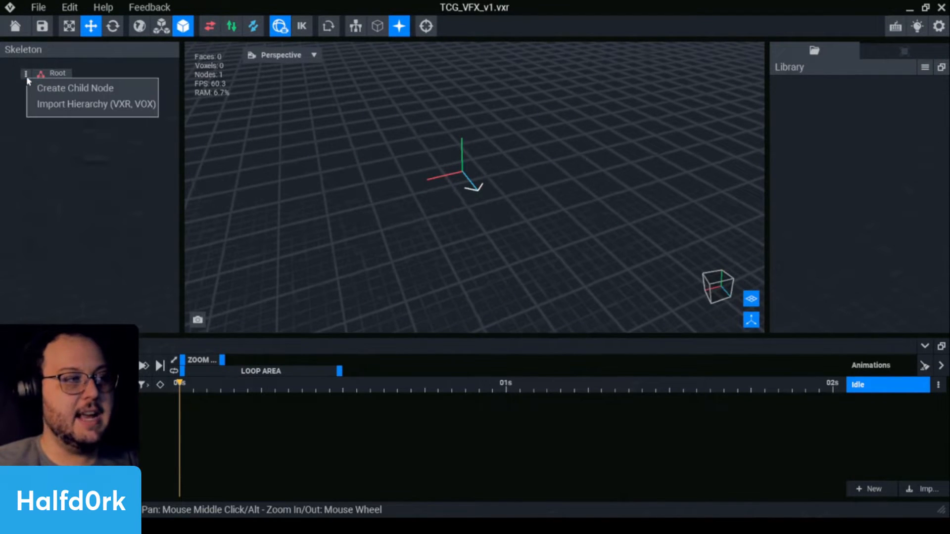
click(99, 105)
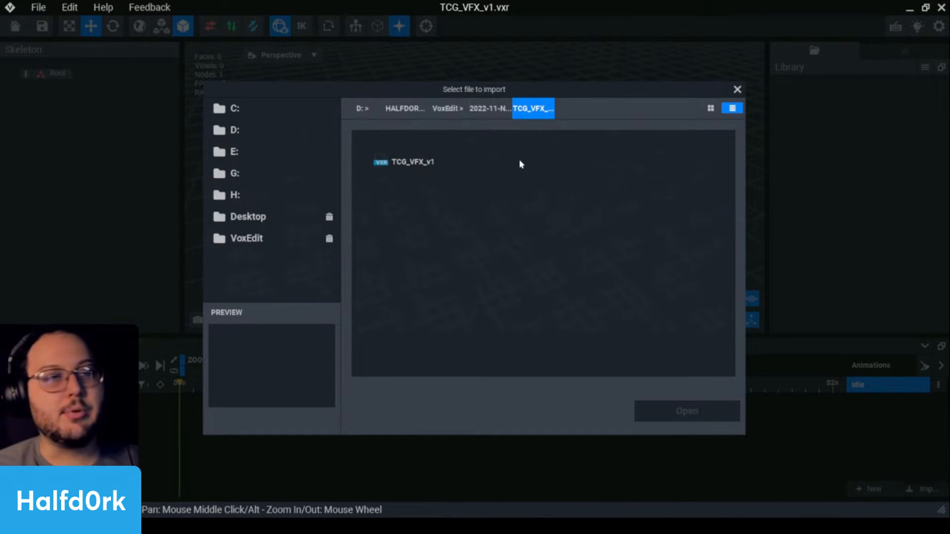
click(452, 109)
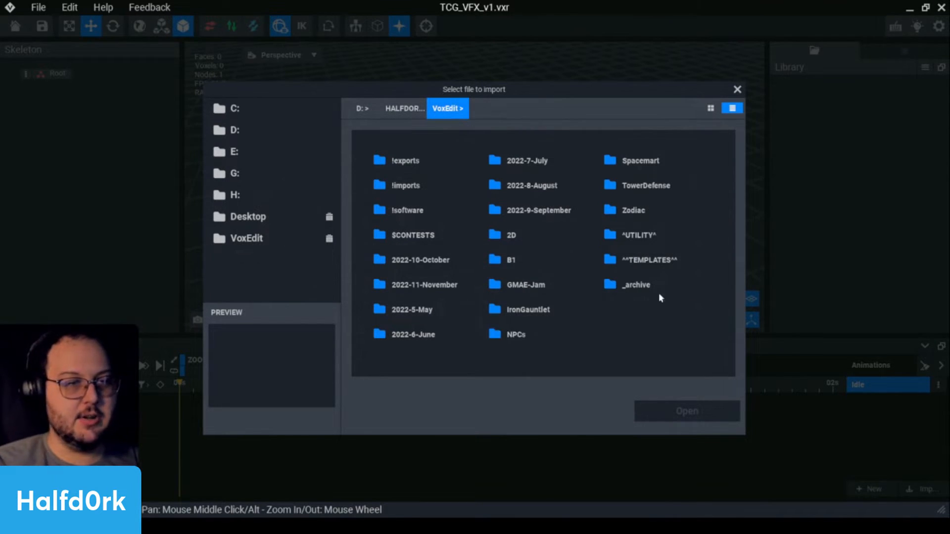
double_click(643, 259)
double_click(403, 185)
click(391, 162)
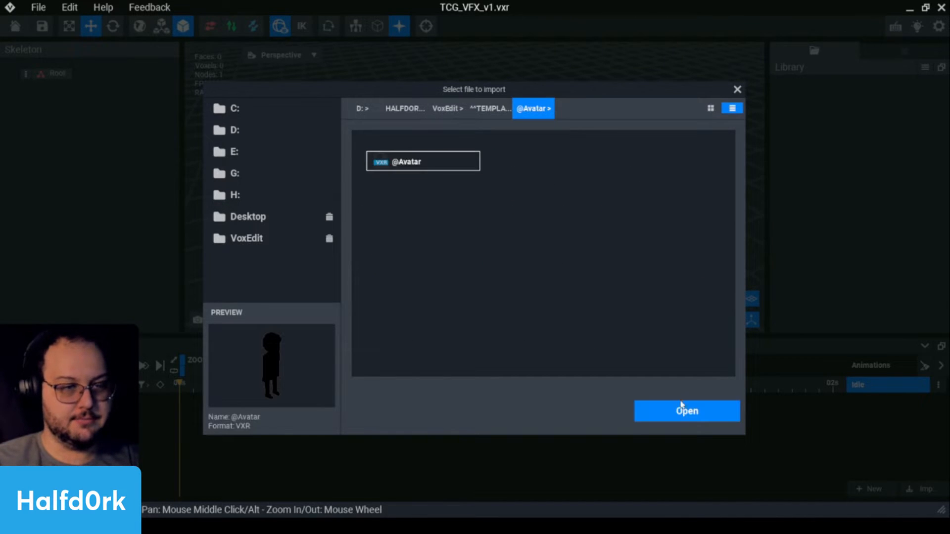
click(681, 406)
scroll(394, 135, up, 3)
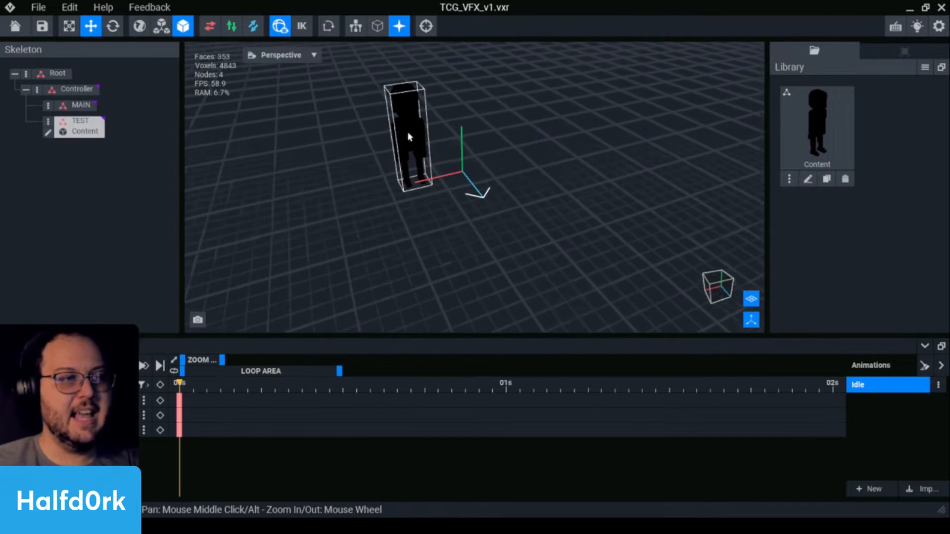
right_drag(407, 132, 407, 132)
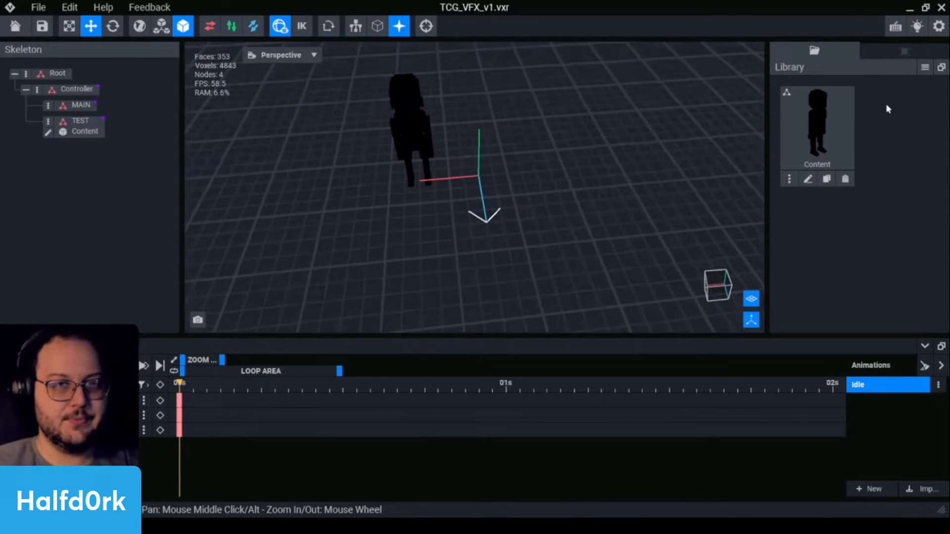
Import the VOX file TCG_Art-1 from the !imports folder into the model library.
click(925, 67)
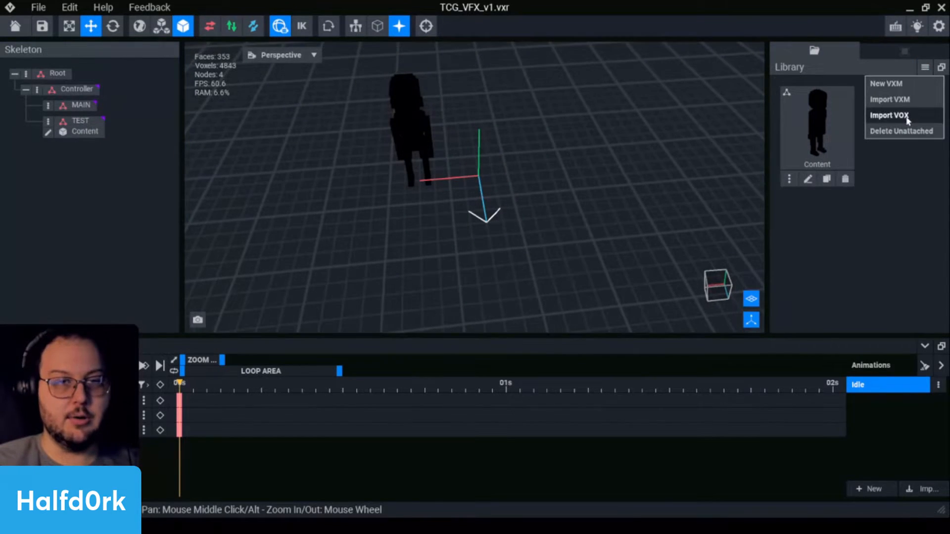
click(889, 115)
click(443, 113)
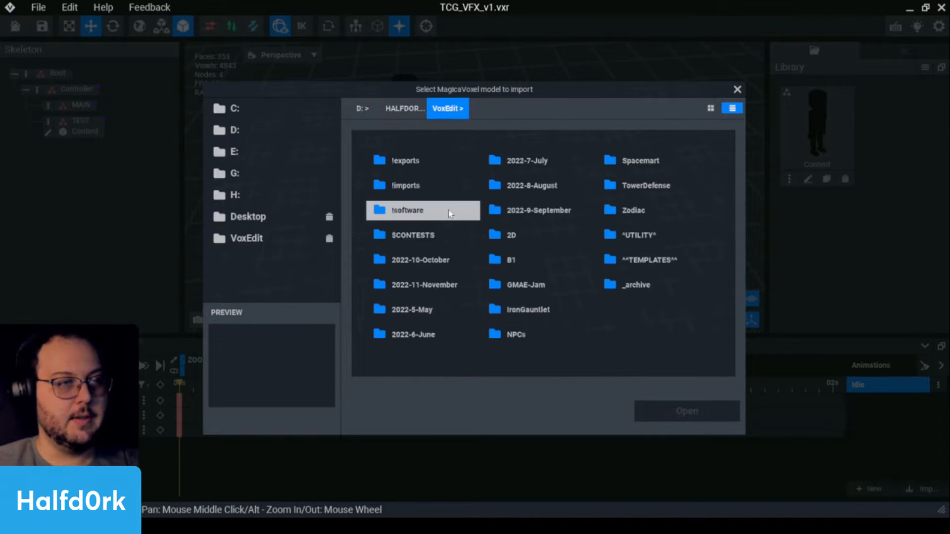
double_click(404, 186)
click(650, 187)
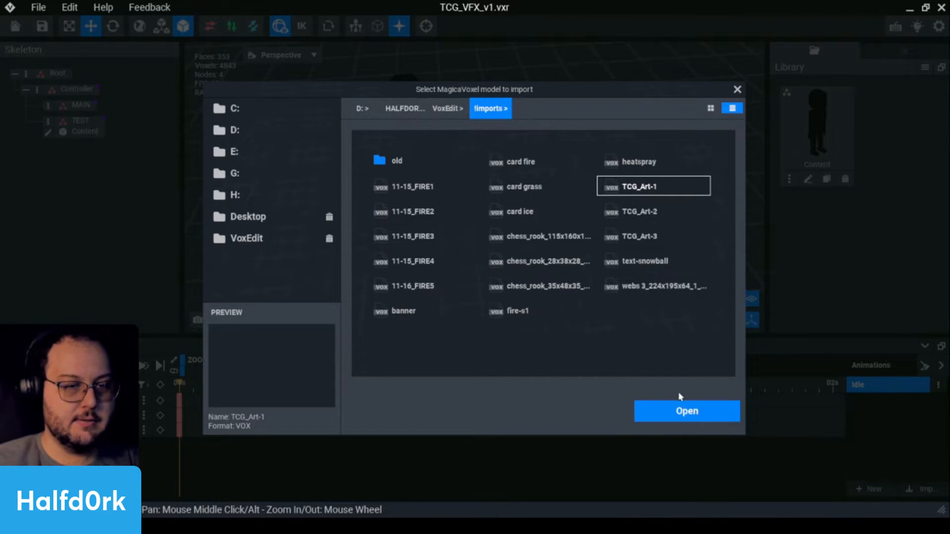
click(685, 411)
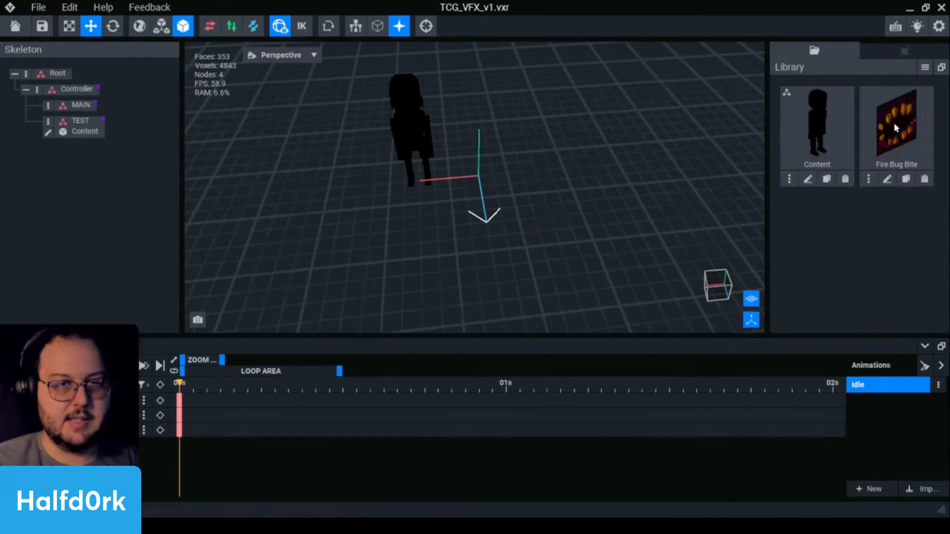
Import the VOX files TCG_Art-2 and TCG_Art-3 from the !imports folder into the model library.
click(925, 67)
click(901, 116)
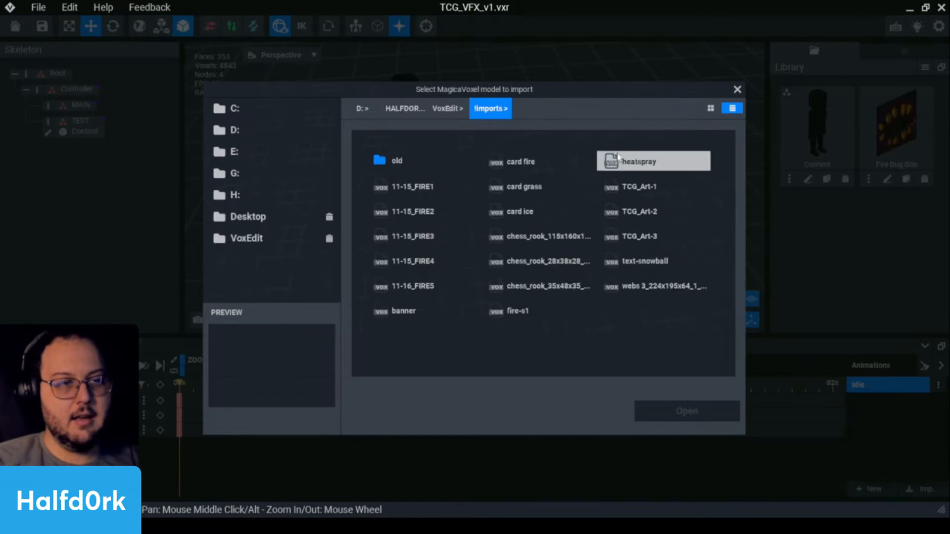
click(655, 213)
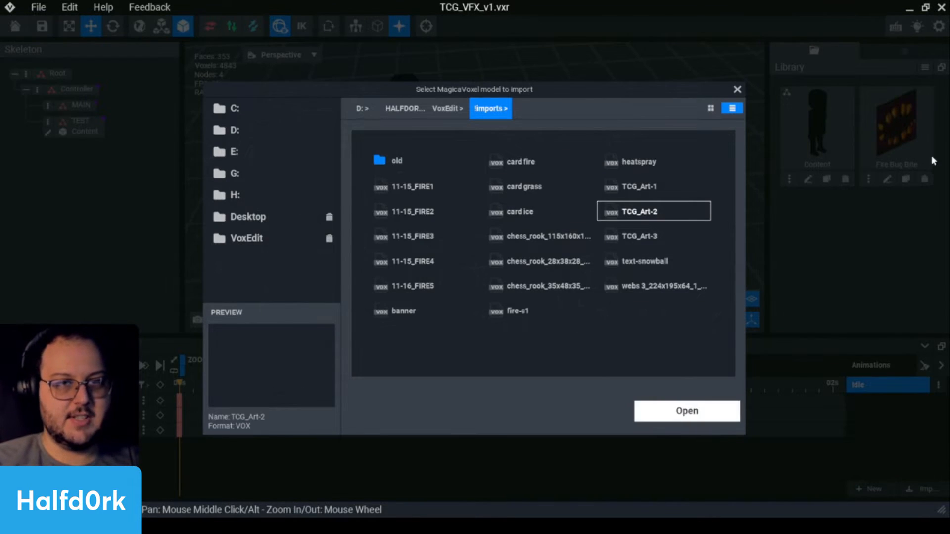
key(Return)
click(924, 67)
click(901, 118)
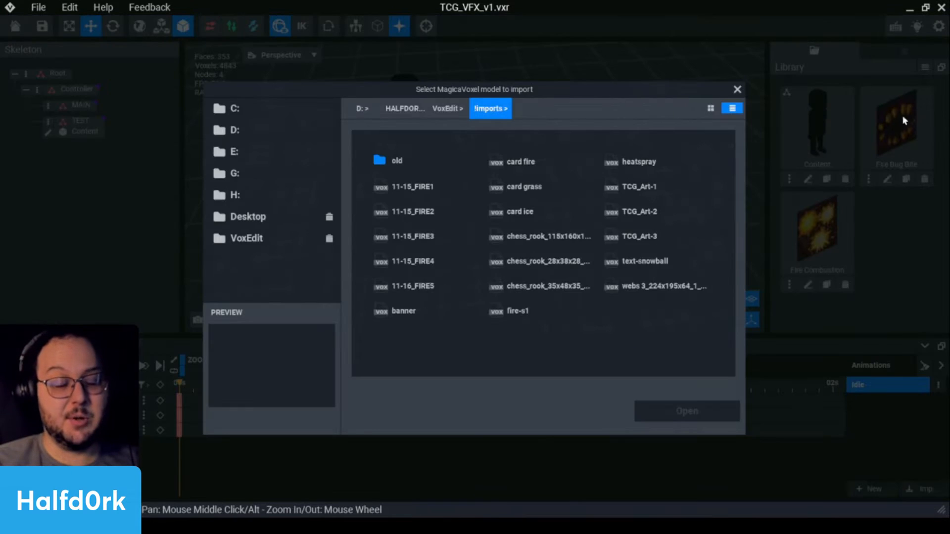
click(711, 228)
click(683, 413)
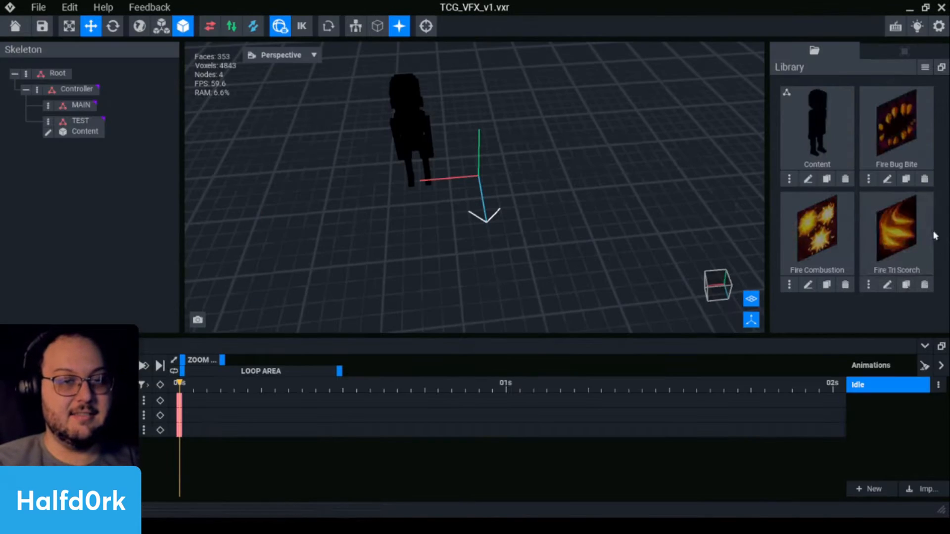
Attach the Fire Bug Bite model to the MAIN node and clone that library model as BugBite-TOP.
drag(887, 133, 81, 105)
scroll(407, 132, up, 2)
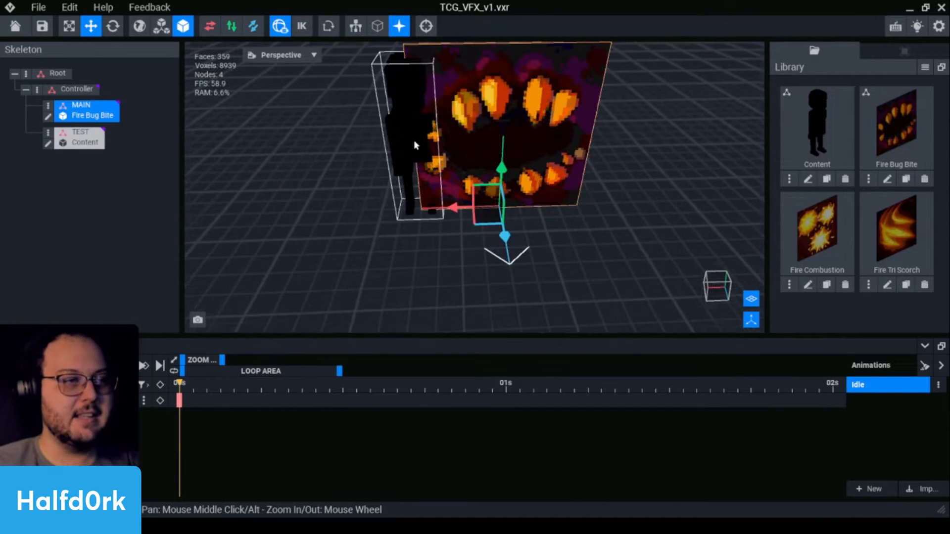
click(906, 179)
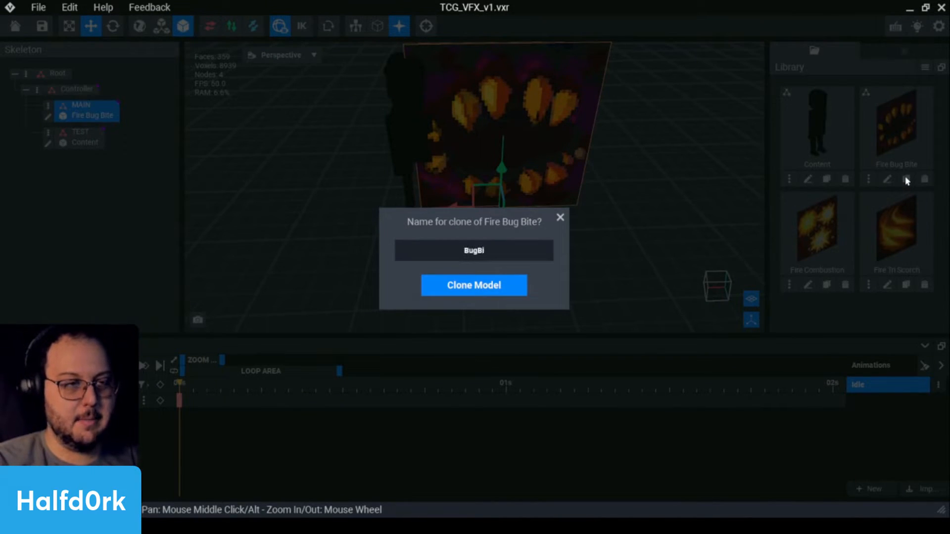
text(BugBite-TOP)
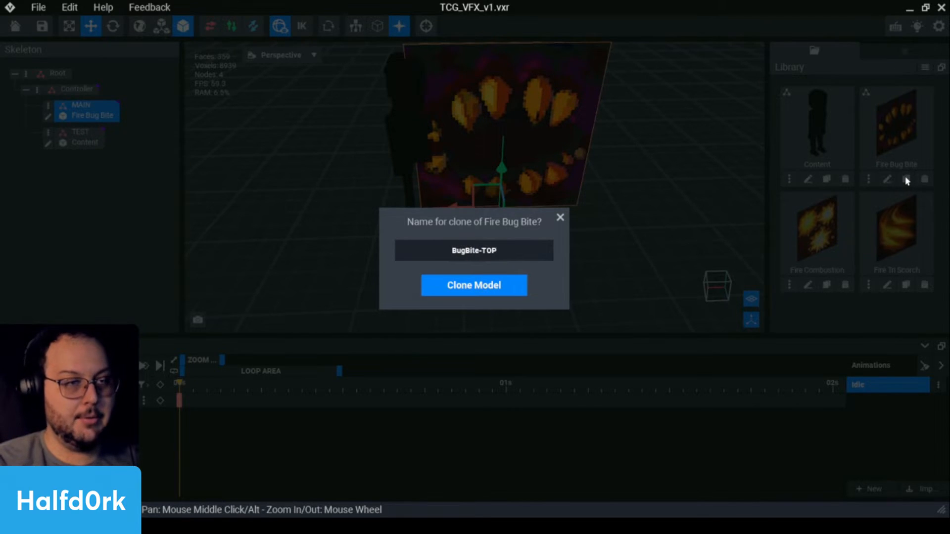
key(Return)
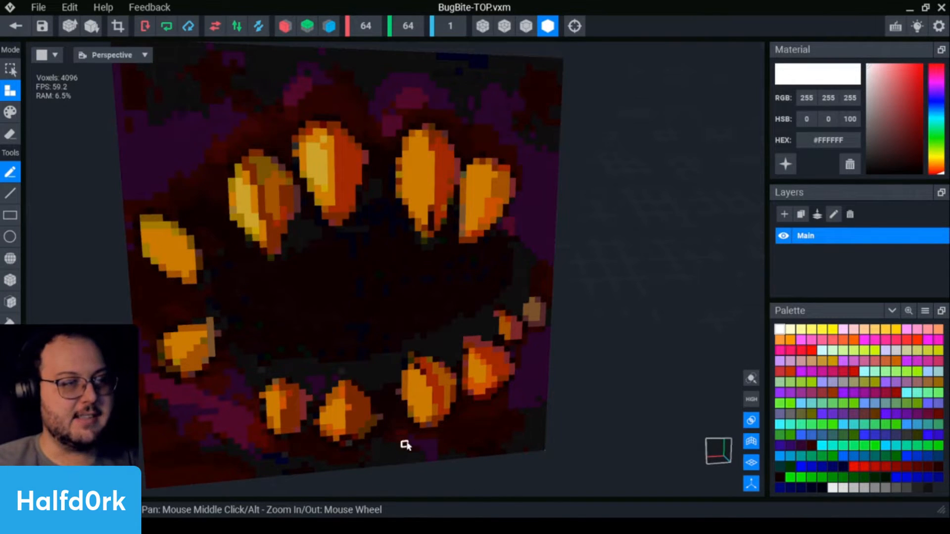
Erase a one-voxel-wide outline around the leftmost upper tooth of the BugBite-TOP model with the Line tool.
scroll(342, 242, down, 3)
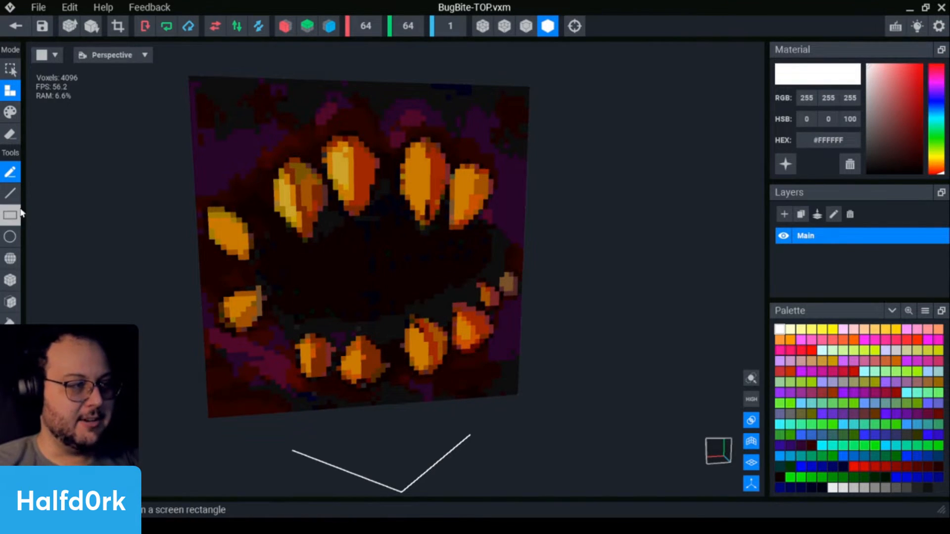
click(10, 193)
scroll(361, 205, up, 3)
scroll(360, 250, up, 1)
key(e)
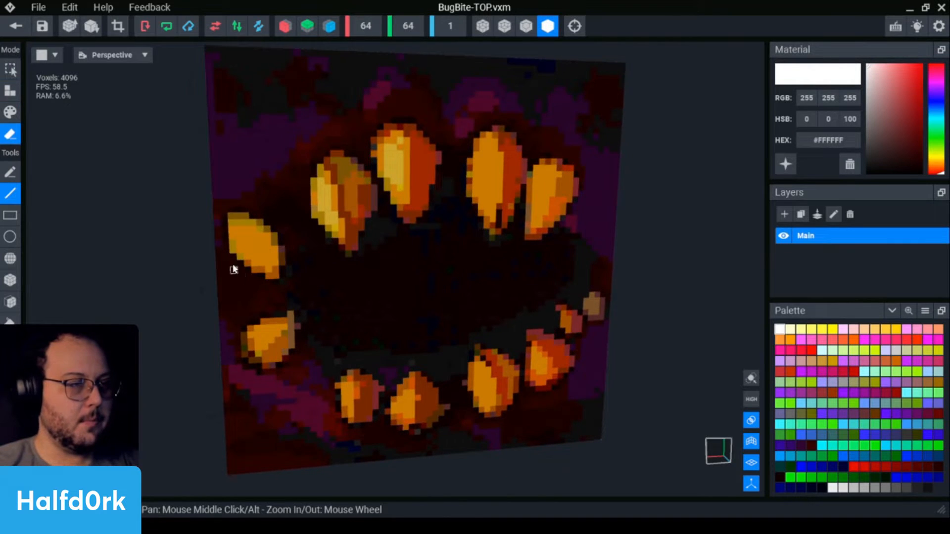
mouse_move(214, 246)
mouse_down()
mouse_move(268, 283)
mouse_move(230, 270)
mouse_move(277, 286)
mouse_move(270, 291)
mouse_move(267, 283)
mouse_move(285, 286)
mouse_move(292, 250)
mouse_move(274, 216)
mouse_move(258, 214)
mouse_up()
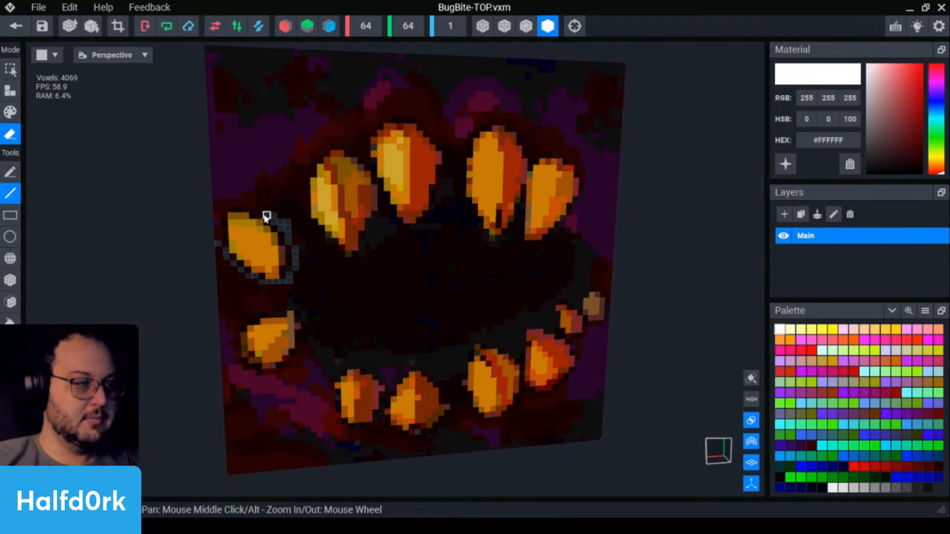
mouse_move(253, 210)
mouse_down()
mouse_move(224, 203)
mouse_move(222, 218)
mouse_up()
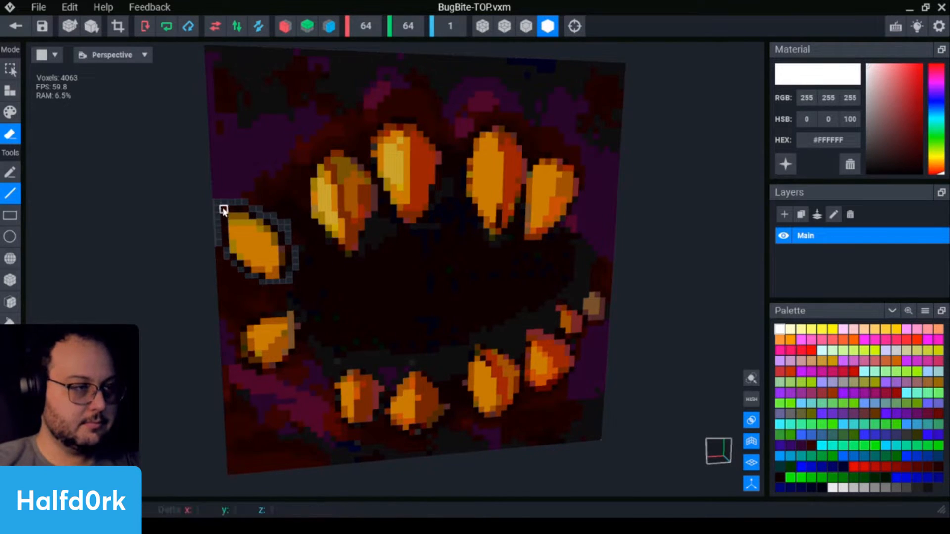
Erase a thin line of voxels along the undersides of the three middle upper teeth and through the central gap with the Line tool.
scroll(397, 202, down, 2)
scroll(358, 236, up, 2)
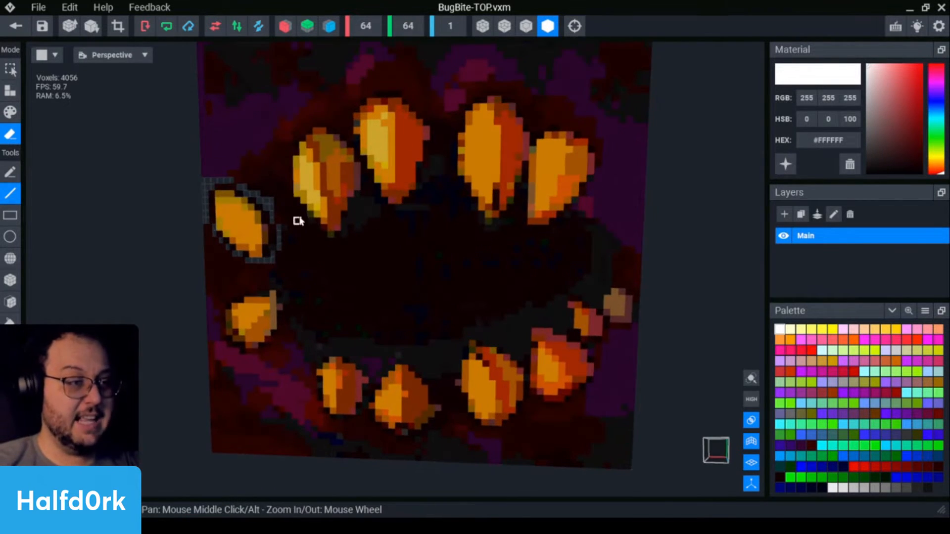
mouse_move(283, 195)
mouse_down()
mouse_move(340, 244)
mouse_move(368, 183)
mouse_move(381, 209)
mouse_move(371, 194)
mouse_move(396, 212)
mouse_move(419, 201)
mouse_up()
drag(420, 198, 429, 179)
mouse_move(432, 168)
mouse_down()
mouse_move(440, 143)
mouse_move(454, 166)
mouse_move(448, 140)
mouse_move(448, 176)
mouse_move(481, 227)
mouse_move(508, 228)
mouse_move(523, 207)
mouse_move(524, 233)
mouse_up()
key(ctrl+z)
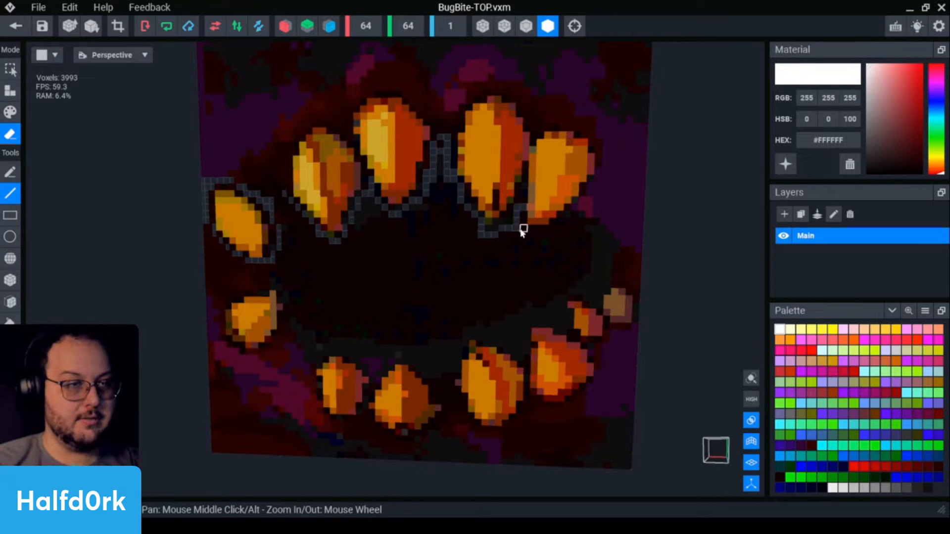
Erase lines beneath and beside the rightmost upper tooth, and widen the erased gap between the two central teeth.
mouse_move(520, 219)
mouse_down()
mouse_move(536, 233)
mouse_move(573, 222)
mouse_up()
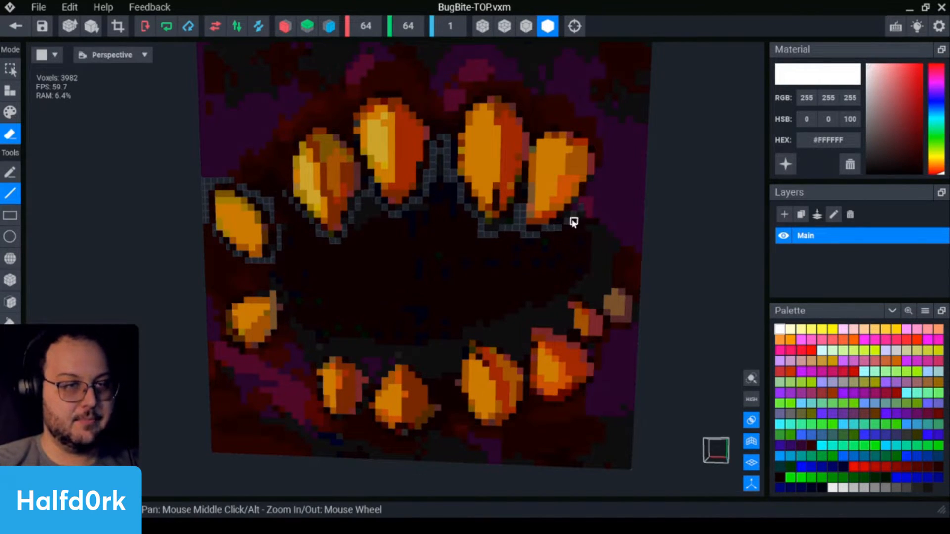
mouse_move(618, 179)
mouse_down()
mouse_move(580, 221)
mouse_move(534, 242)
mouse_up()
scroll(492, 269, down, 2)
scroll(470, 247, up, 3)
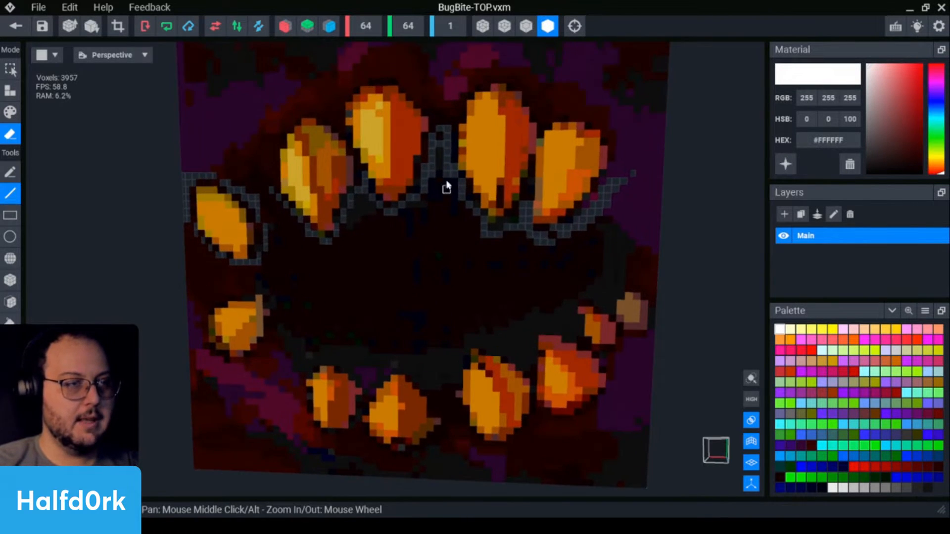
mouse_move(439, 138)
mouse_down()
mouse_move(445, 165)
mouse_move(424, 249)
mouse_up()
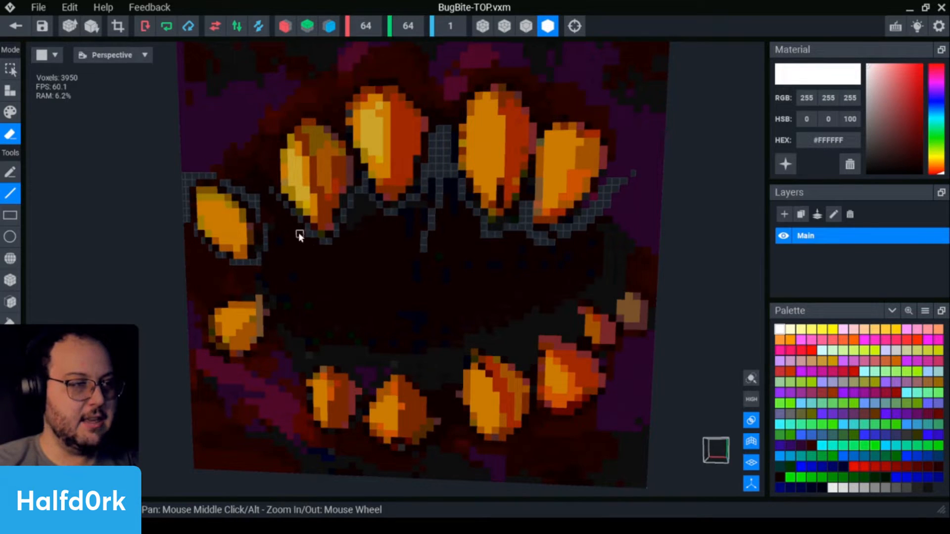
Box-erase the lower half of the model with its lower teeth, plus the background beneath the central and right upper teeth.
click(10, 215)
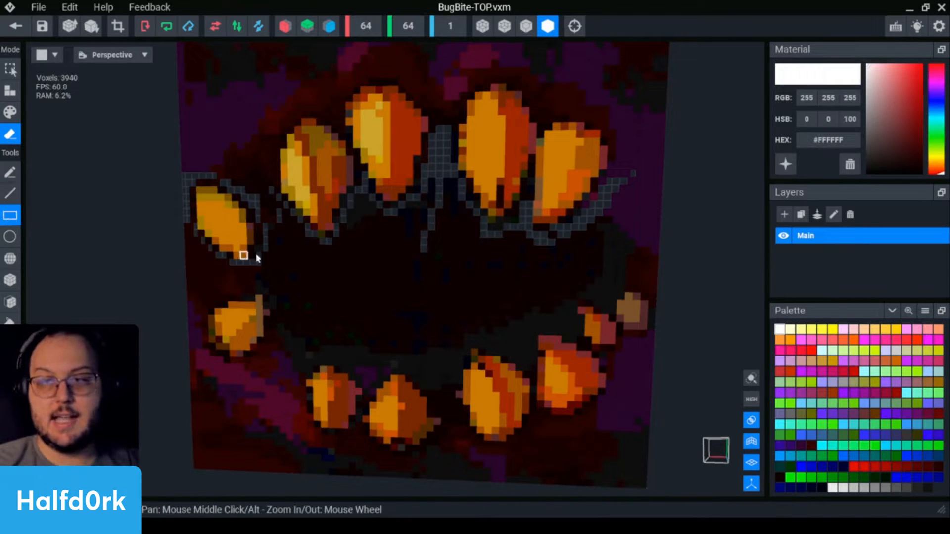
scroll(247, 326, down, 3)
drag(161, 273, 636, 487)
scroll(447, 304, up, 5)
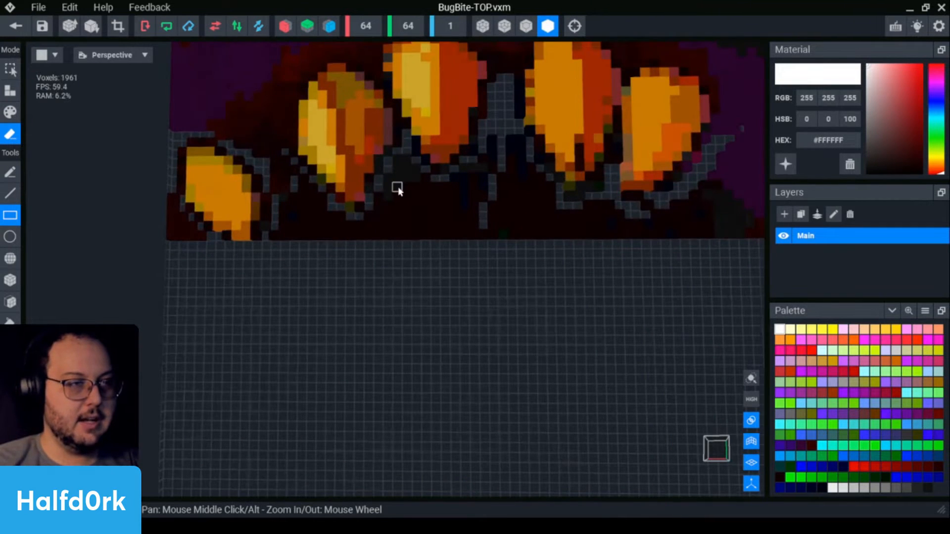
drag(379, 190, 544, 258)
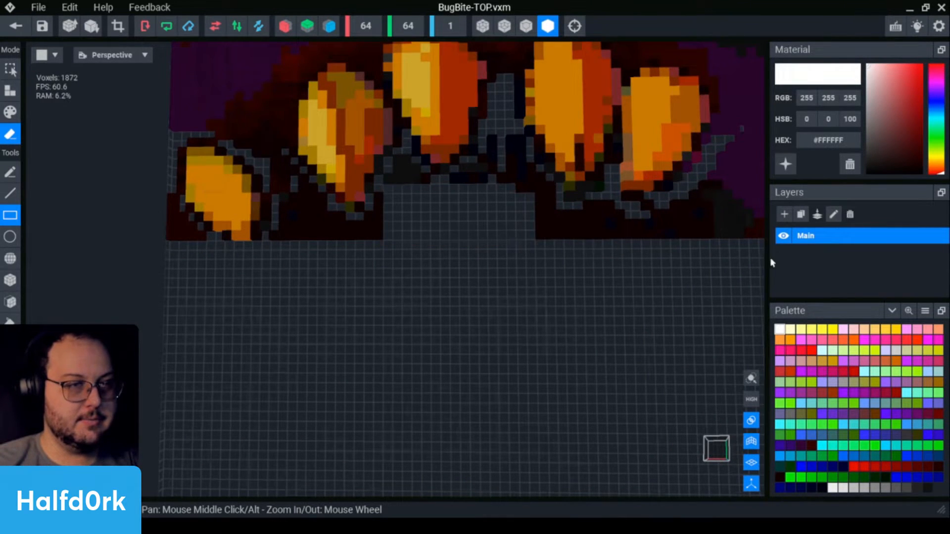
mouse_move(704, 266)
mouse_down()
mouse_move(526, 237)
mouse_move(495, 201)
mouse_up()
Box-erase the background strip on the outer side of the rightmost tooth and the leftover voxels below it.
middle_drag(495, 202, 282, 218)
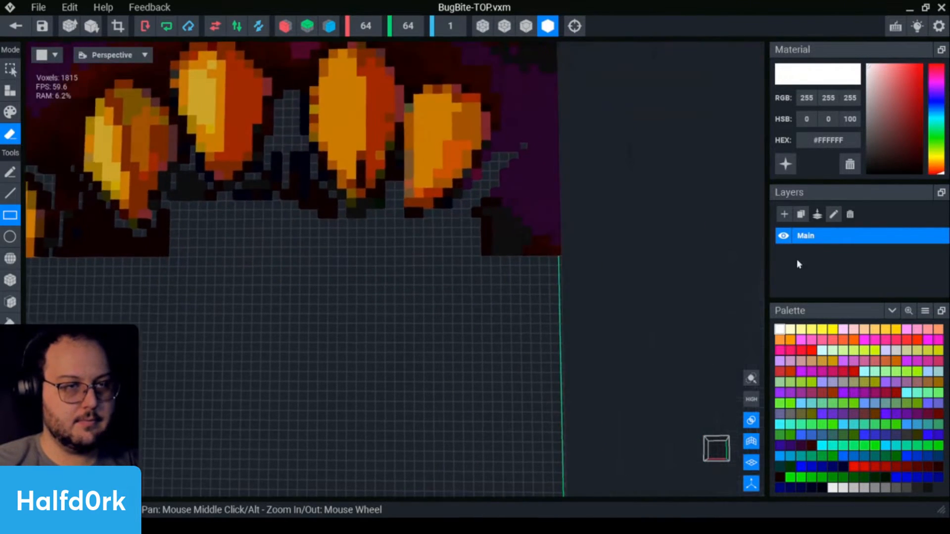
mouse_move(653, 293)
mouse_down()
mouse_move(460, 197)
mouse_move(487, 207)
mouse_move(476, 200)
mouse_up()
middle_drag(543, 68, 551, 184)
mouse_move(493, 59)
mouse_down()
mouse_move(600, 303)
mouse_move(530, 134)
mouse_move(637, 206)
mouse_up()
drag(620, 333, 500, 192)
drag(534, 297, 494, 343)
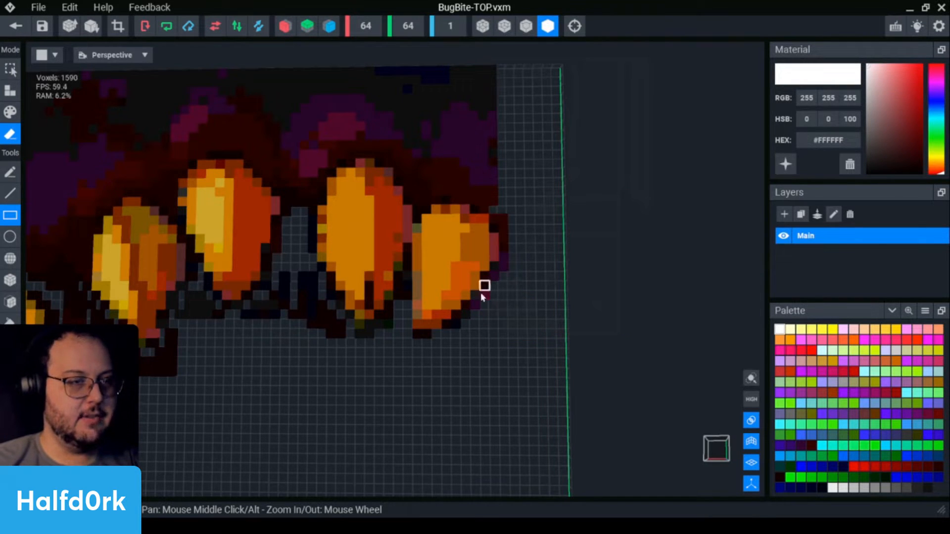
Box-erase the wide background band above all the upper teeth and the area directly above the rightmost tooth.
middle_drag(379, 343, 411, 366)
middle_drag(439, 144, 464, 171)
middle_drag(285, 100, 366, 107)
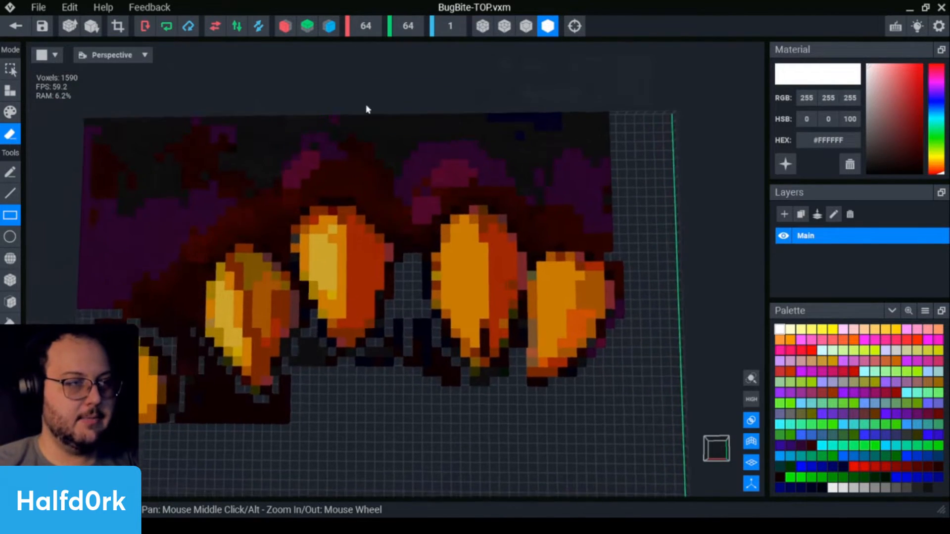
scroll(366, 106, down, 2)
drag(69, 123, 605, 220)
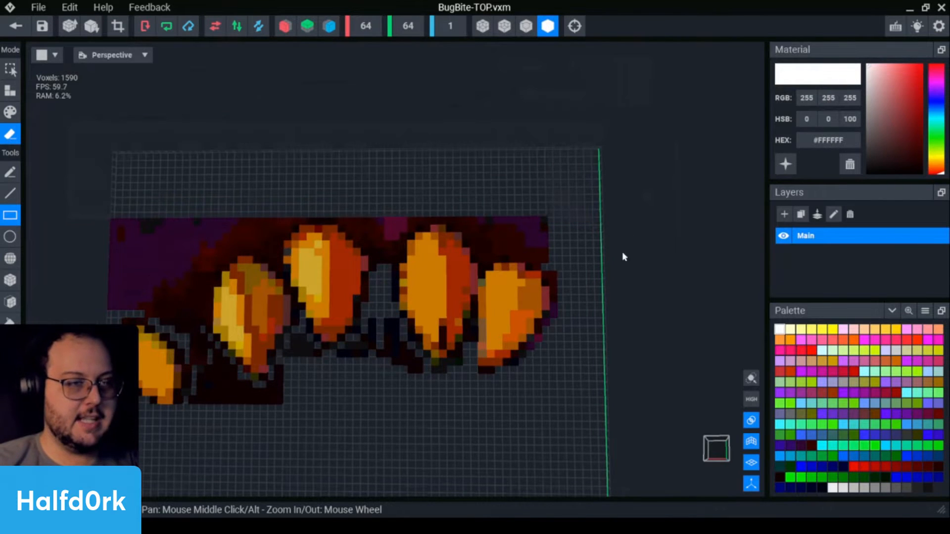
mouse_move(554, 246)
mouse_down()
mouse_move(468, 203)
mouse_move(491, 229)
mouse_up()
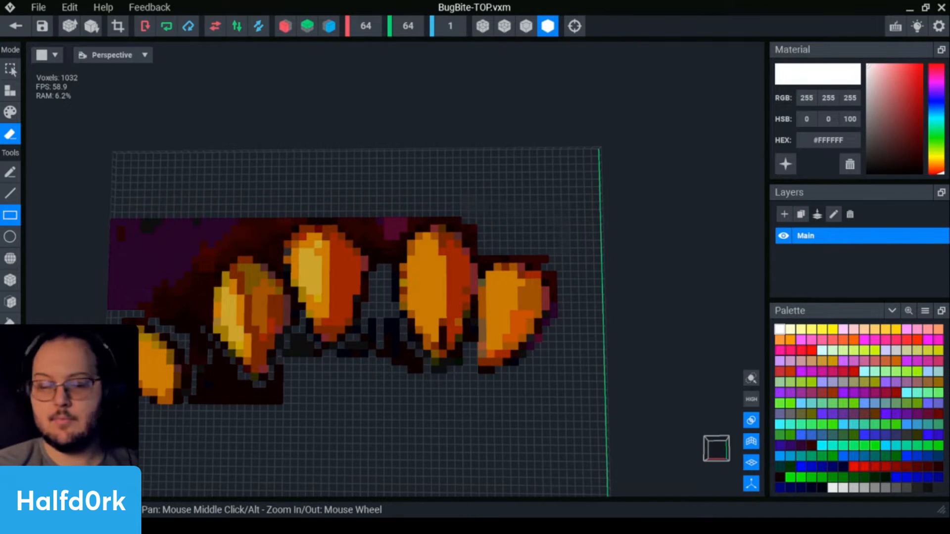
Box-erase the background above the two leftmost teeth, stepping in toward the upper edges of the second tooth.
middle_drag(148, 315, 247, 305)
scroll(247, 303, up, 1)
mouse_move(159, 169)
mouse_down()
mouse_move(274, 247)
mouse_move(310, 313)
mouse_move(318, 303)
mouse_up()
mouse_move(304, 170)
mouse_down()
mouse_move(409, 229)
mouse_move(400, 233)
mouse_up()
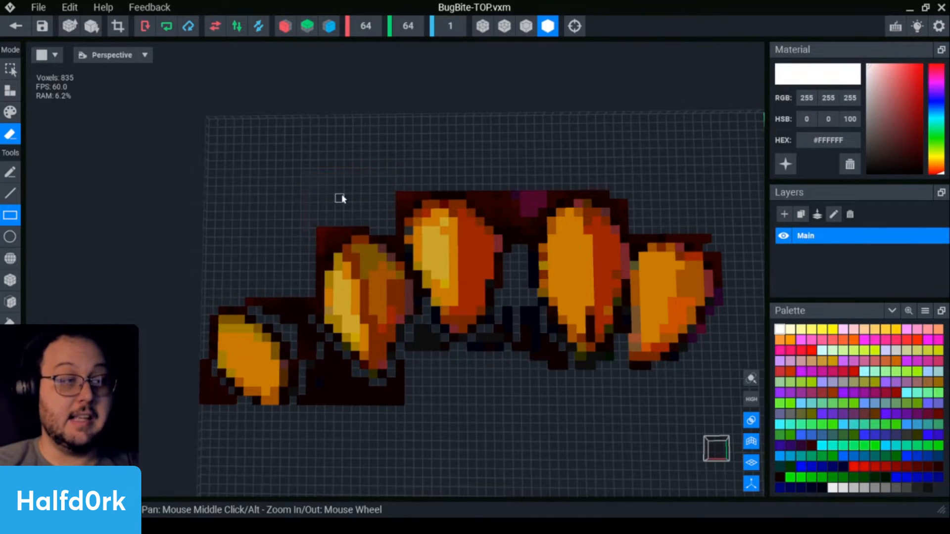
mouse_move(294, 217)
mouse_down()
mouse_move(328, 248)
mouse_move(340, 238)
mouse_move(318, 255)
mouse_move(329, 257)
mouse_up()
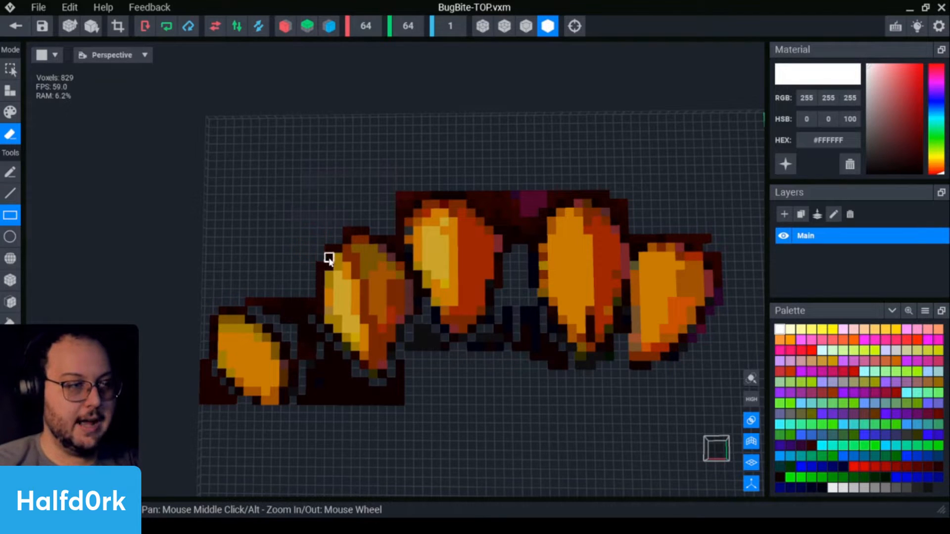
Box-erase the background between and below the two leftmost teeth and beside the outer edge of the leftmost one.
mouse_move(253, 278)
mouse_down()
mouse_move(303, 299)
mouse_move(318, 329)
mouse_move(310, 340)
mouse_up()
drag(365, 427, 303, 364)
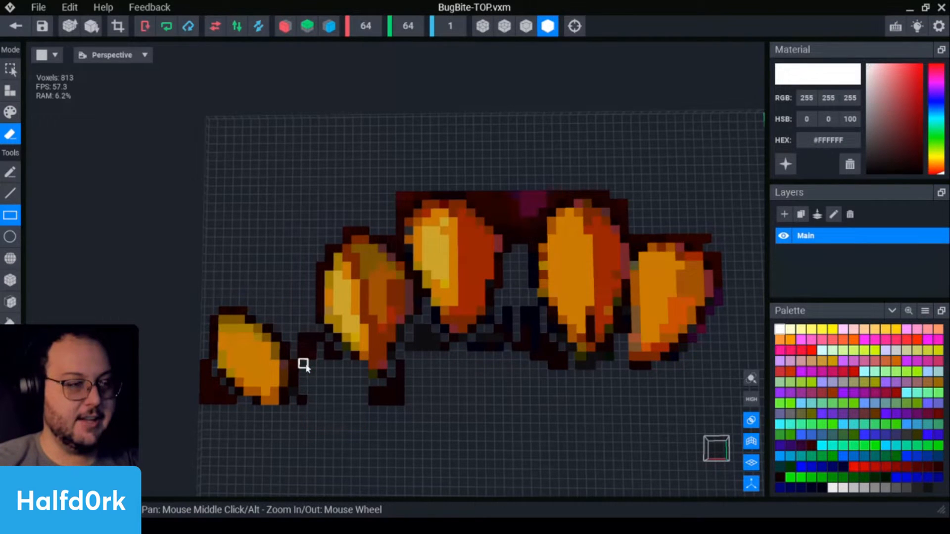
mouse_move(414, 405)
mouse_down()
mouse_move(395, 366)
mouse_move(371, 357)
mouse_up()
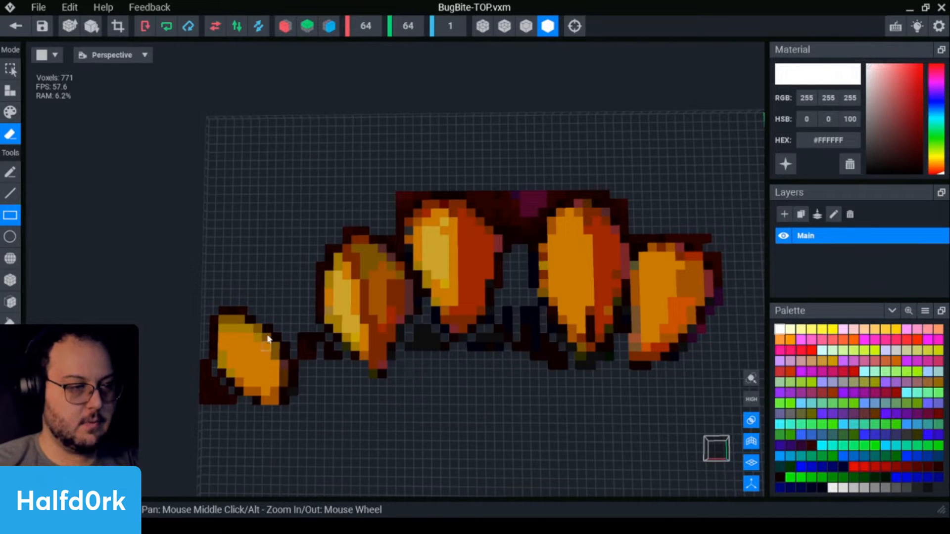
drag(298, 331, 346, 373)
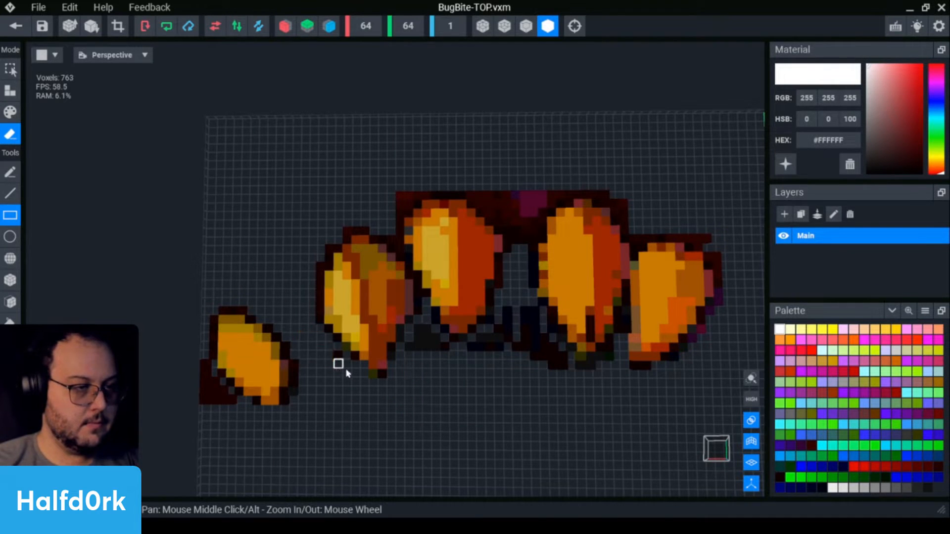
mouse_move(162, 366)
mouse_down()
mouse_move(229, 425)
mouse_move(227, 399)
mouse_move(212, 416)
mouse_move(190, 360)
mouse_up()
scroll(588, 373, up, 2)
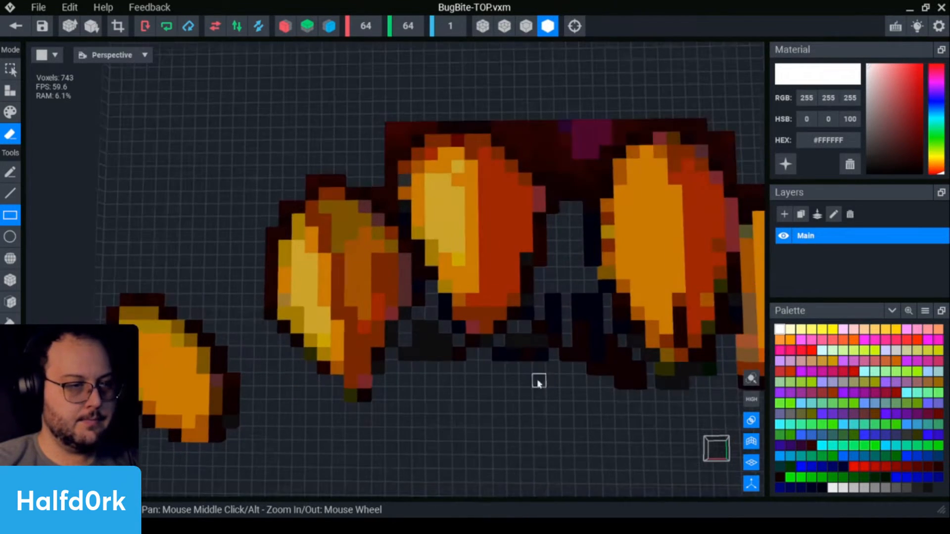
Box-erase the dark leftover voxels between the lower ends of the second, third and fourth upper teeth.
scroll(659, 409, up, 2)
drag(529, 376, 472, 321)
mouse_move(444, 257)
mouse_down()
mouse_move(497, 331)
mouse_move(435, 322)
mouse_move(404, 296)
mouse_up()
drag(428, 337, 393, 311)
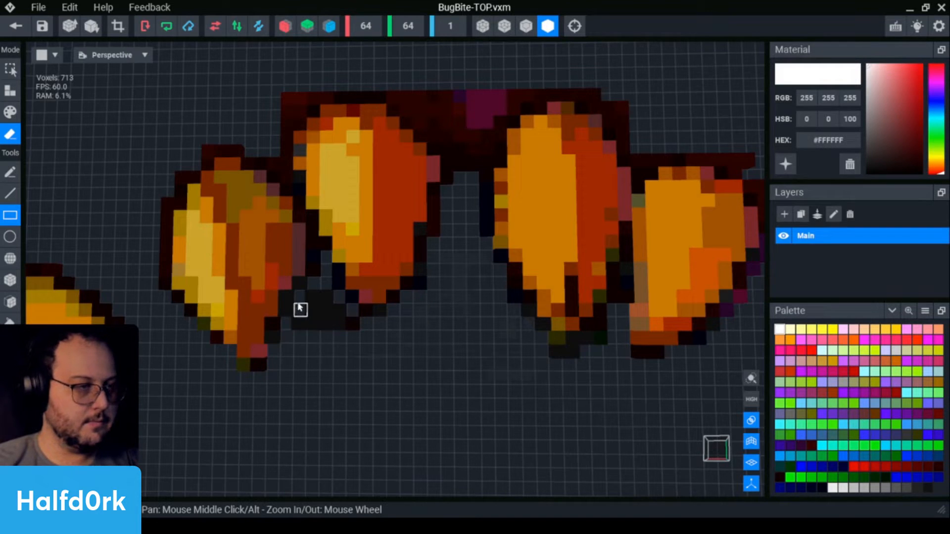
drag(329, 340, 296, 307)
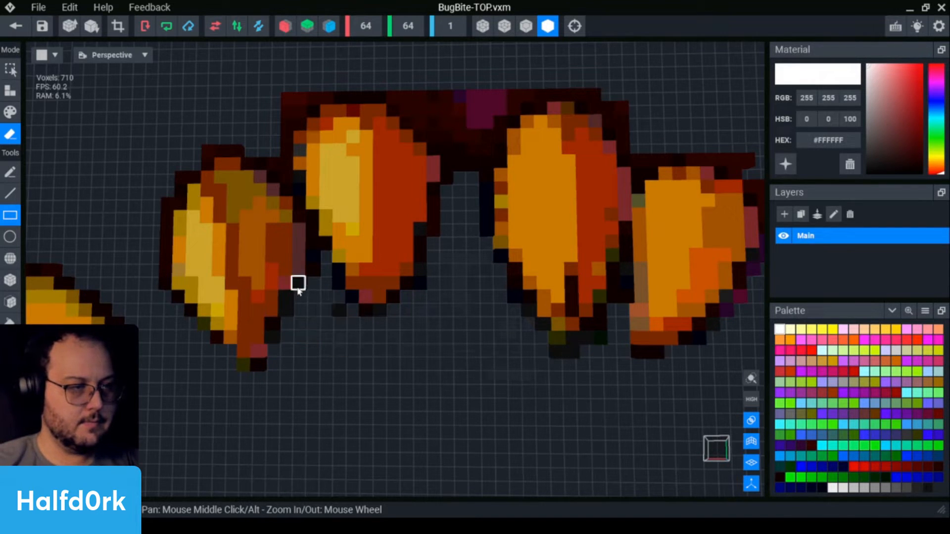
Box-erase the background joining the tops of the two central teeth and trim the upper corners of the right central tooth.
middle_drag(455, 186, 428, 221)
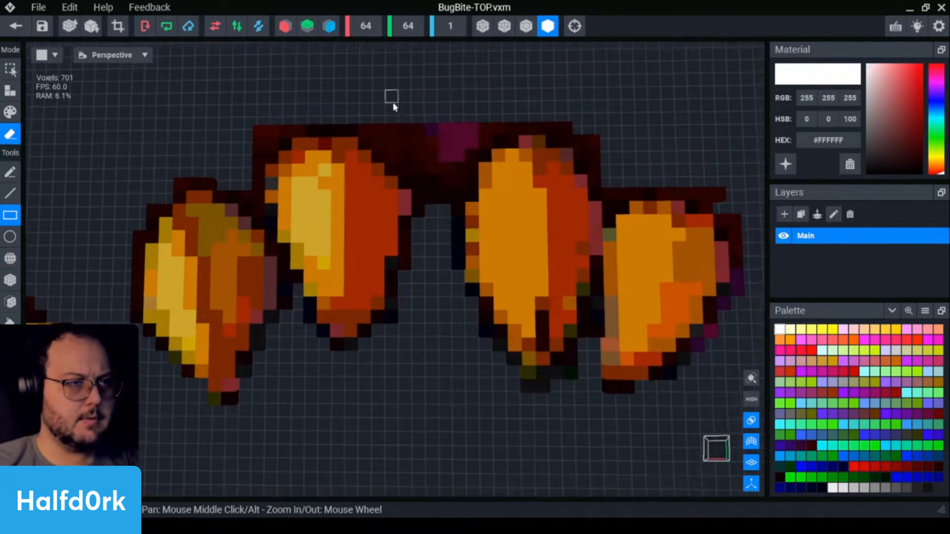
mouse_move(390, 97)
mouse_down()
mouse_move(482, 170)
mouse_move(470, 170)
mouse_move(456, 195)
mouse_move(465, 214)
mouse_up()
drag(415, 168, 458, 185)
mouse_move(444, 93)
mouse_down()
mouse_move(509, 128)
mouse_move(481, 144)
mouse_move(491, 145)
mouse_up()
mouse_move(483, 108)
mouse_down()
mouse_move(577, 121)
mouse_move(488, 122)
mouse_move(618, 140)
mouse_move(564, 121)
mouse_up()
click(602, 152)
drag(483, 110, 520, 133)
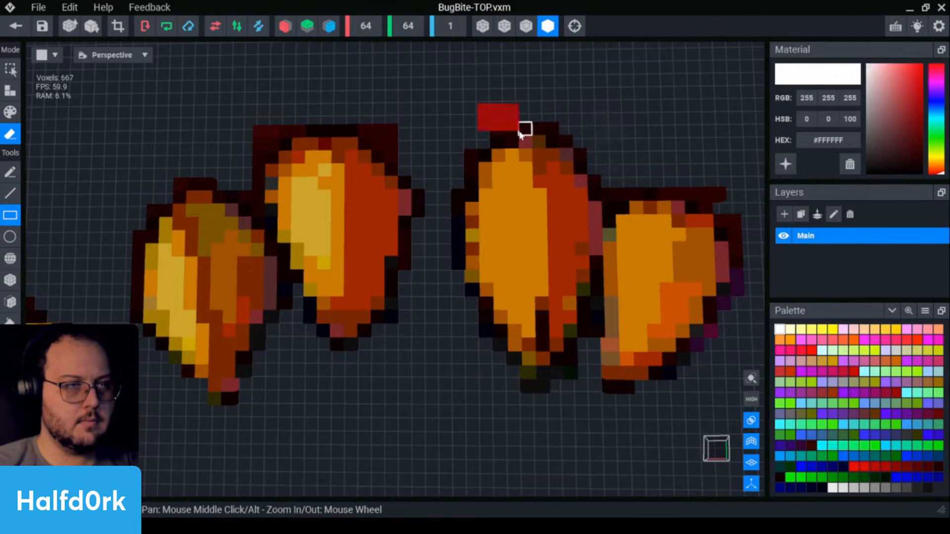
Box-erase the excess background at the upper corners of the left central tooth.
middle_drag(429, 111, 492, 124)
drag(282, 124, 337, 157)
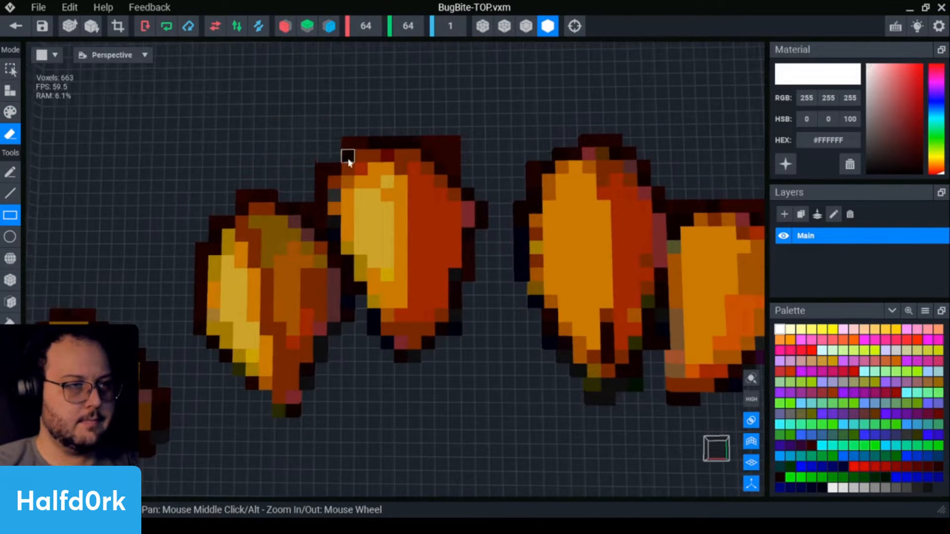
drag(465, 143, 427, 109)
key(a)
key(l)
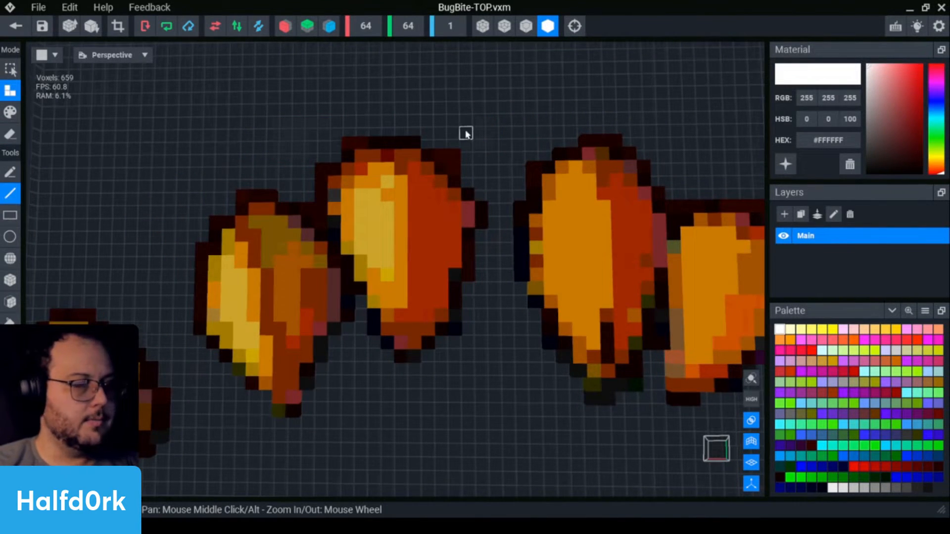
click(468, 160)
Erase the stray dark voxels around the tops of the left central and rightmost teeth one by one with the Pen tool.
key(b)
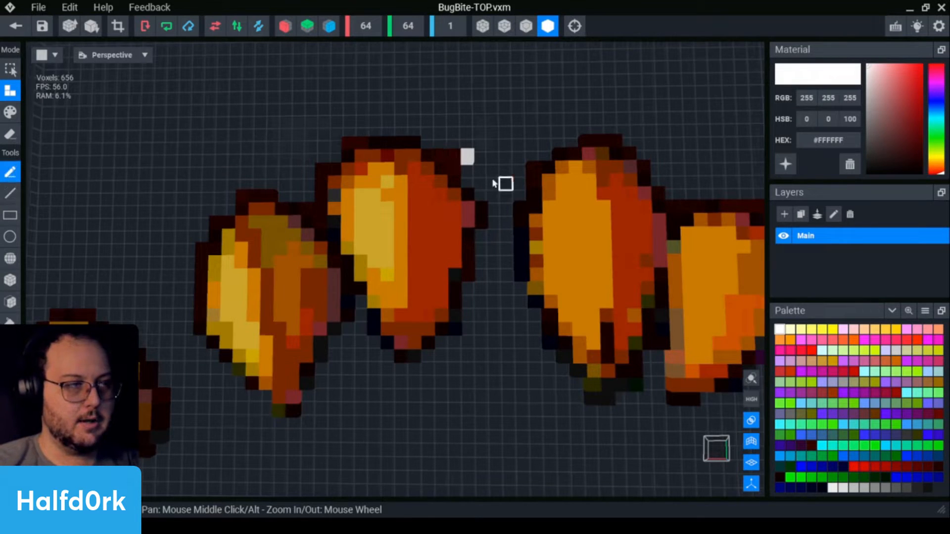
key(e)
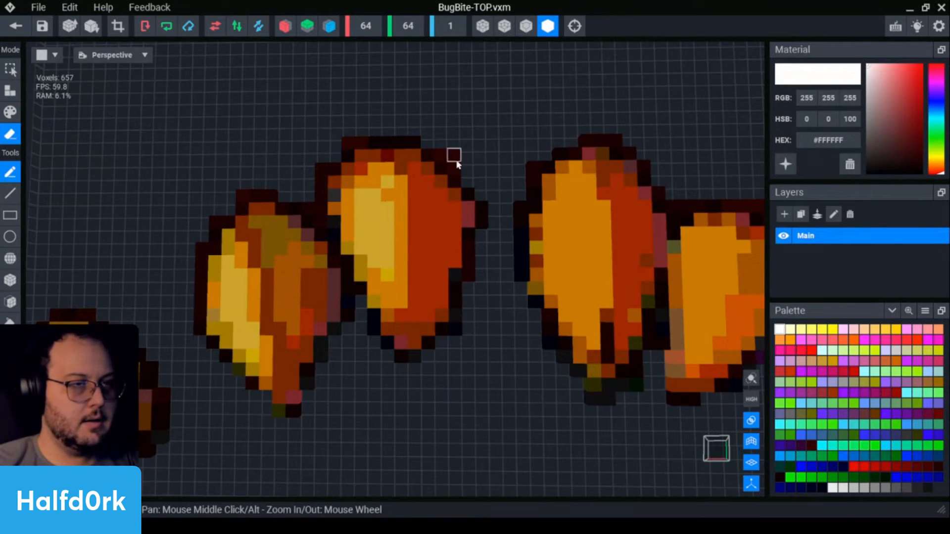
click(456, 161)
click(455, 170)
click(440, 156)
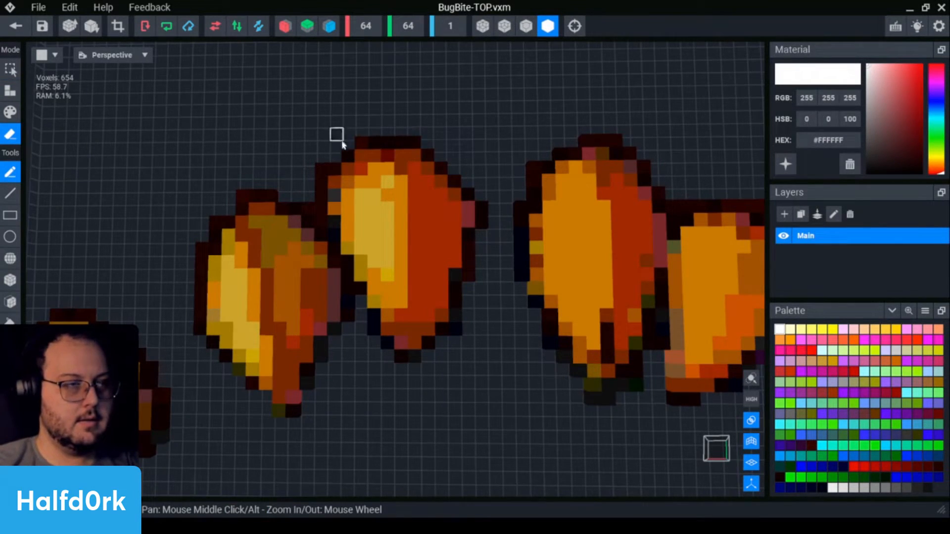
middle_drag(381, 195, 551, 211)
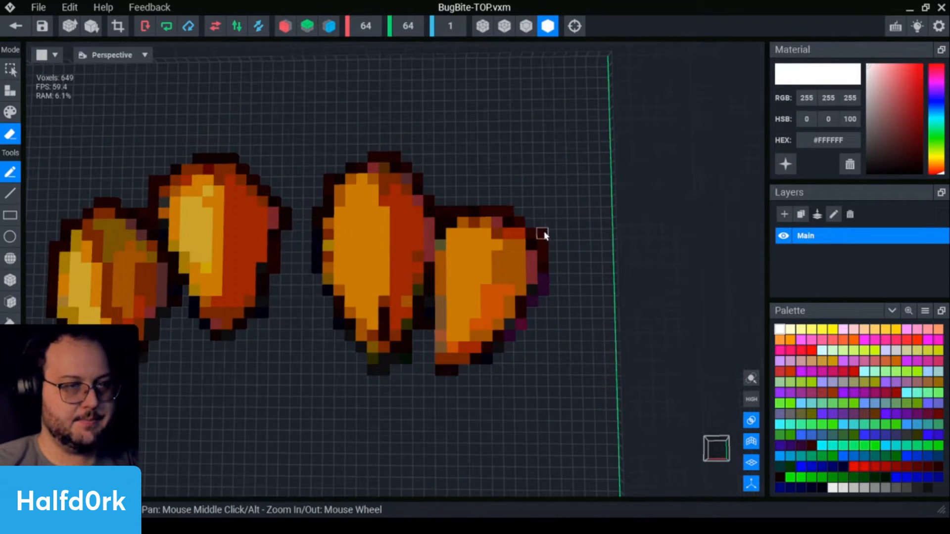
click(439, 203)
Crop the BugBite-TOP model's volume to fit the remaining teeth, giving a size of 57 × 24 × 1.
scroll(607, 227, down, 5)
scroll(396, 250, up, 2)
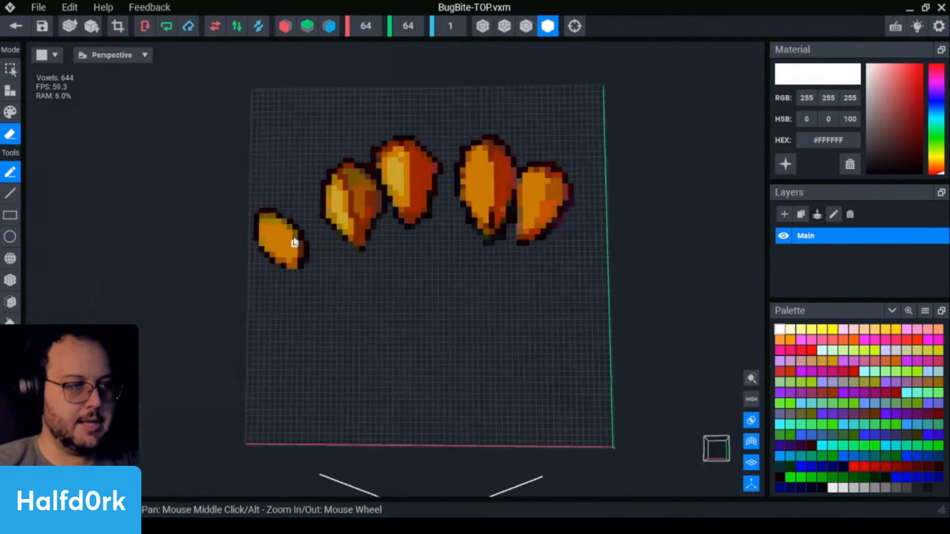
scroll(294, 241, up, 2)
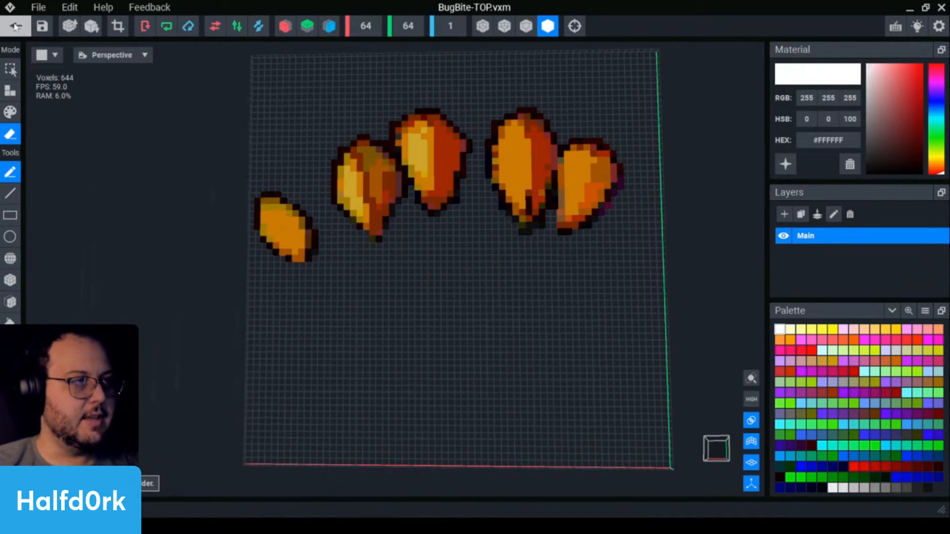
click(124, 26)
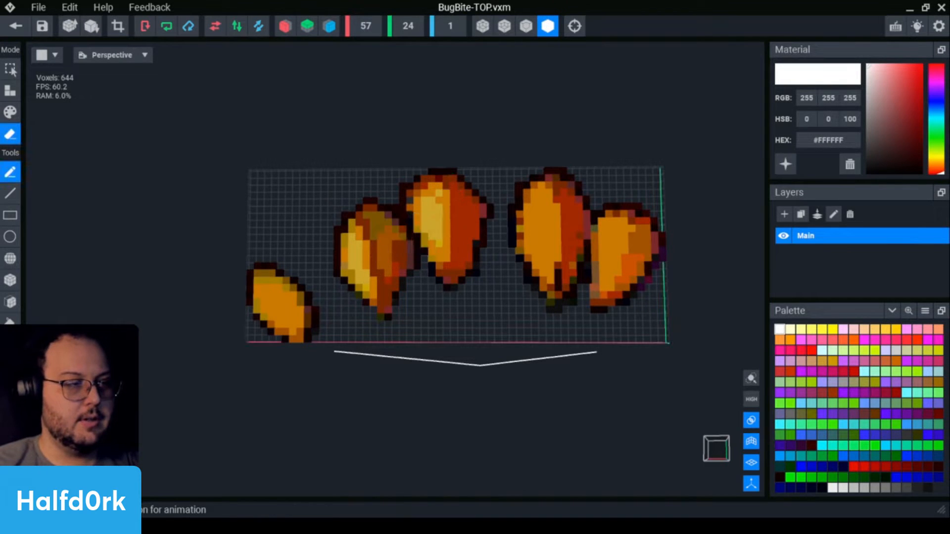
right_drag(339, 231, 335, 227)
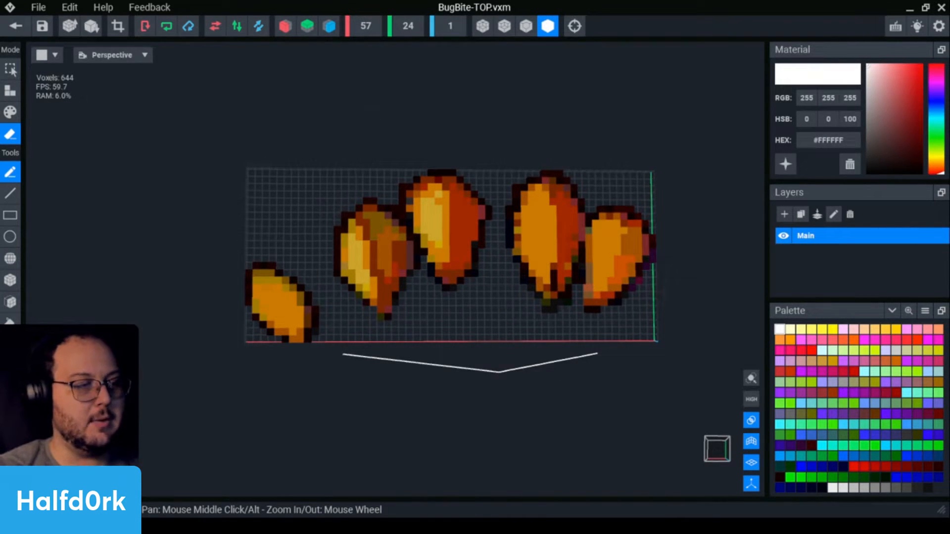
Move the BugBite-TOP model's pivot point up to the upper edge of the teeth volume.
click(10, 346)
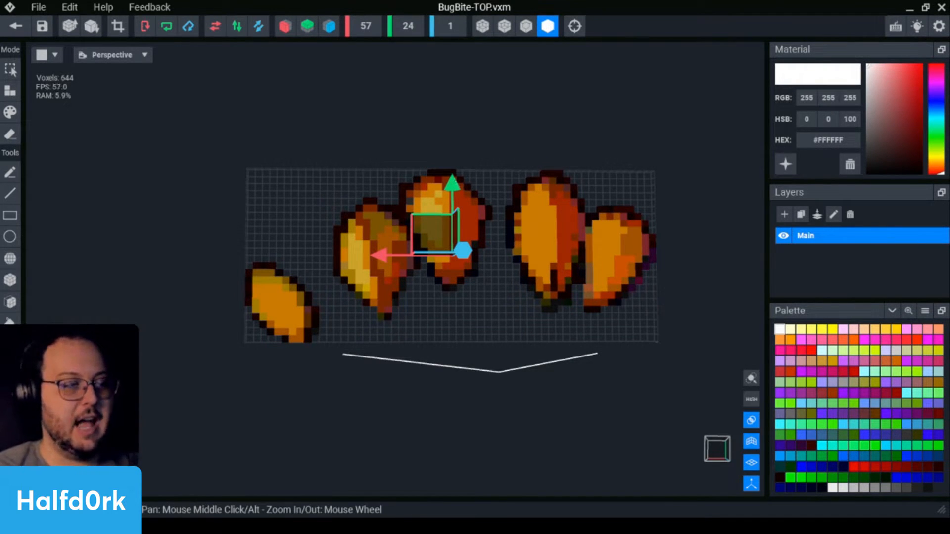
drag(453, 188, 453, 103)
right_drag(469, 124, 478, 182)
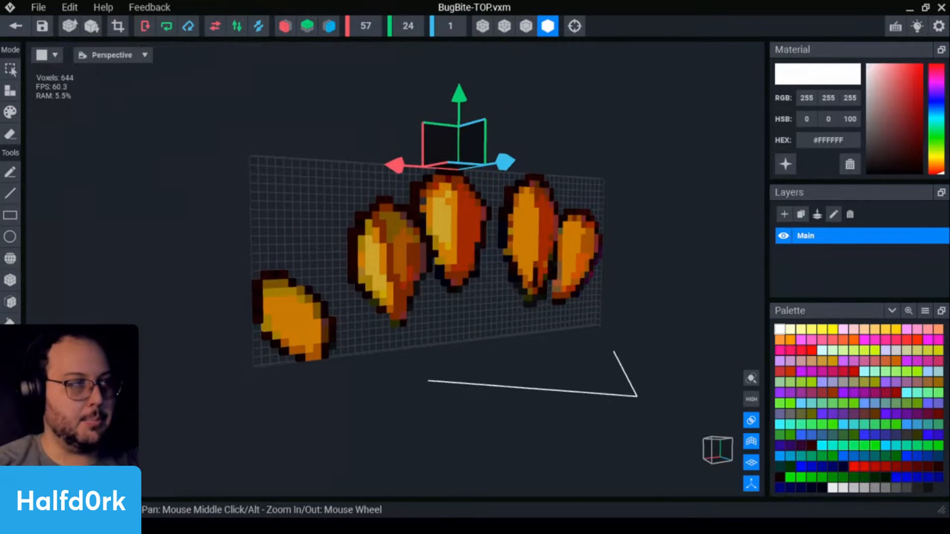
Save BugBite-TOP, return to the TCG_VFX_v1 rig, and clone the Fire Bug Bite model as BugBite-BOT.
click(22, 20)
click(377, 196)
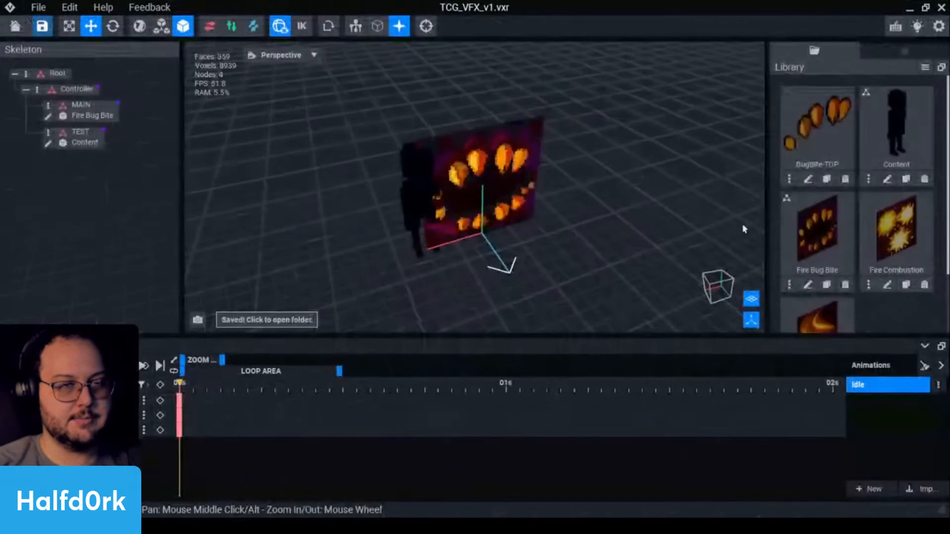
click(827, 232)
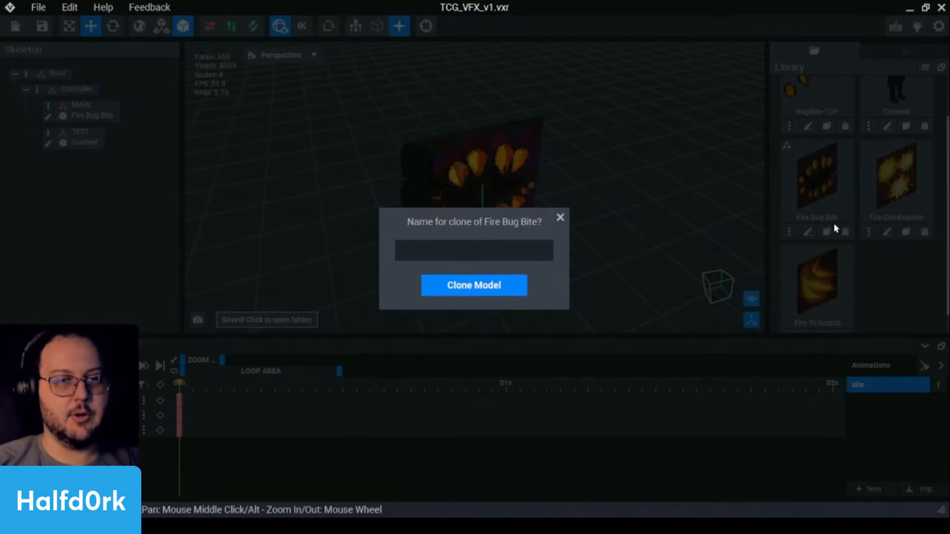
text(BugBi)
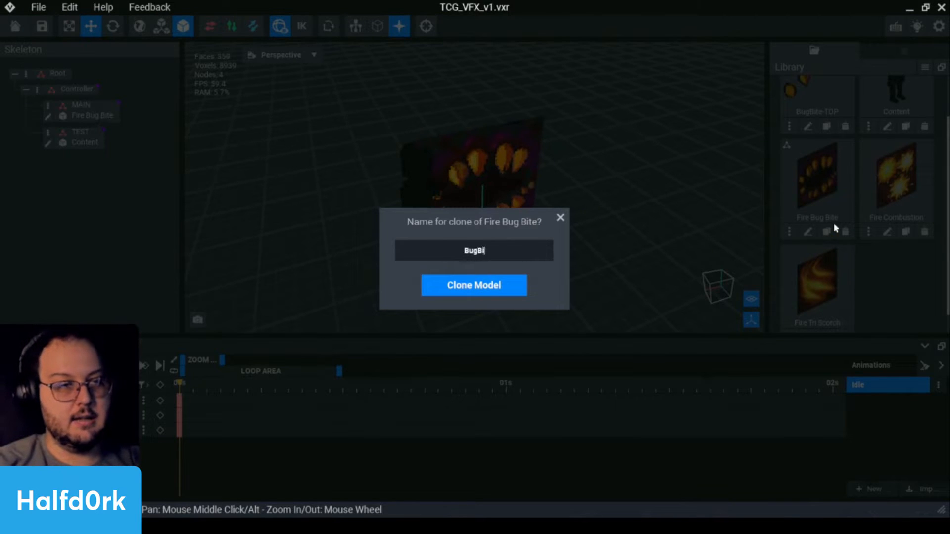
text(te-BO)
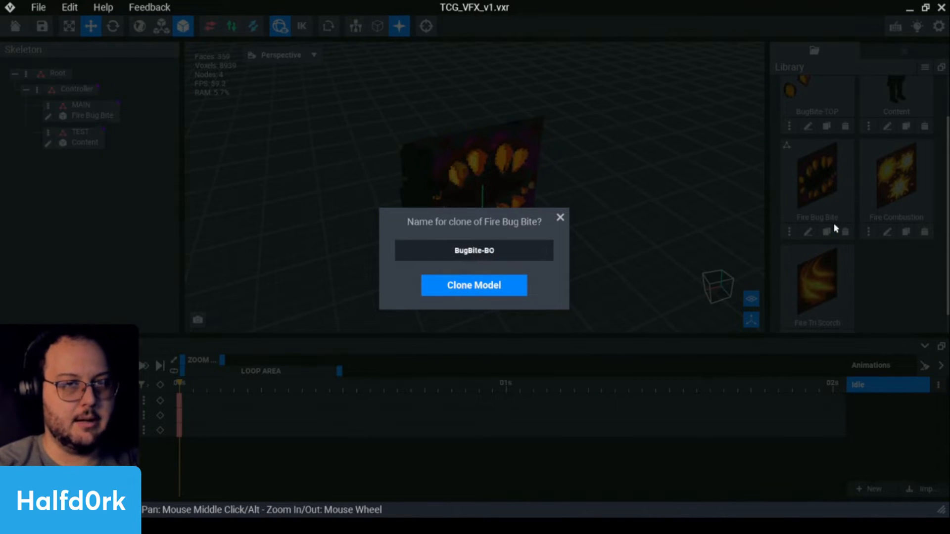
text(T)
key(Return)
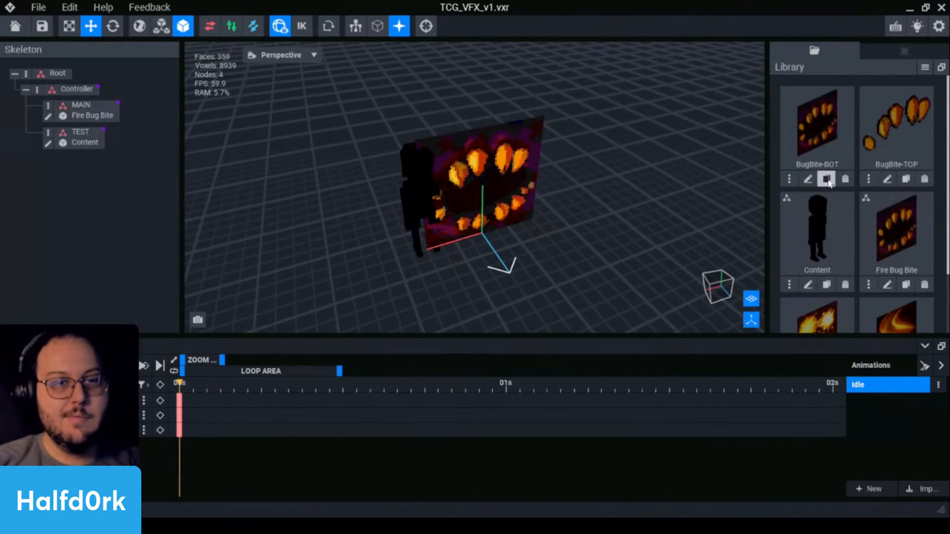
Open BugBite-BOT for editing and box-erase the upper teeth half and the background block between the outer lower teeth.
click(808, 179)
scroll(356, 250, up, 5)
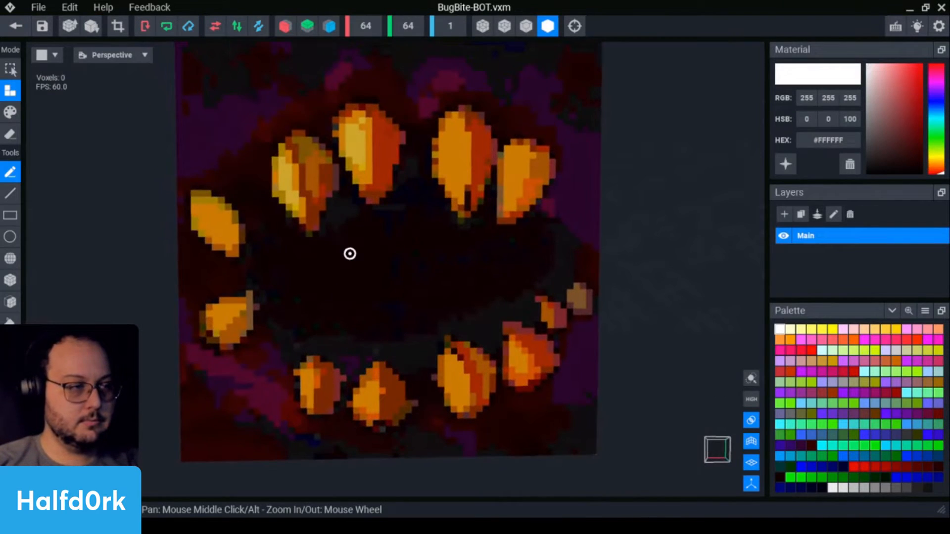
key(r)
scroll(347, 242, down, 3)
key(e)
mouse_move(188, 63)
mouse_down()
mouse_move(658, 241)
mouse_move(695, 275)
mouse_up()
scroll(364, 306, up, 4)
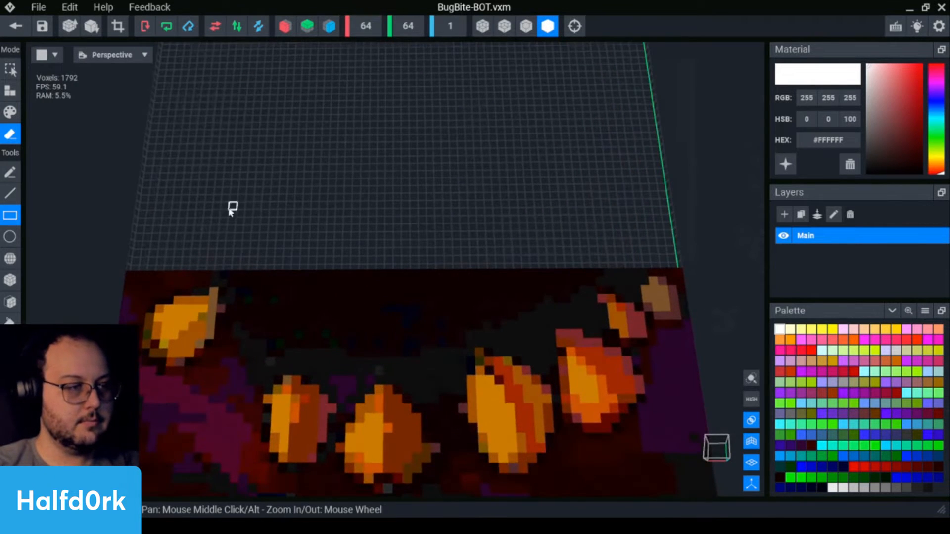
mouse_move(231, 210)
mouse_down()
mouse_move(572, 291)
mouse_move(540, 339)
mouse_move(555, 347)
mouse_up()
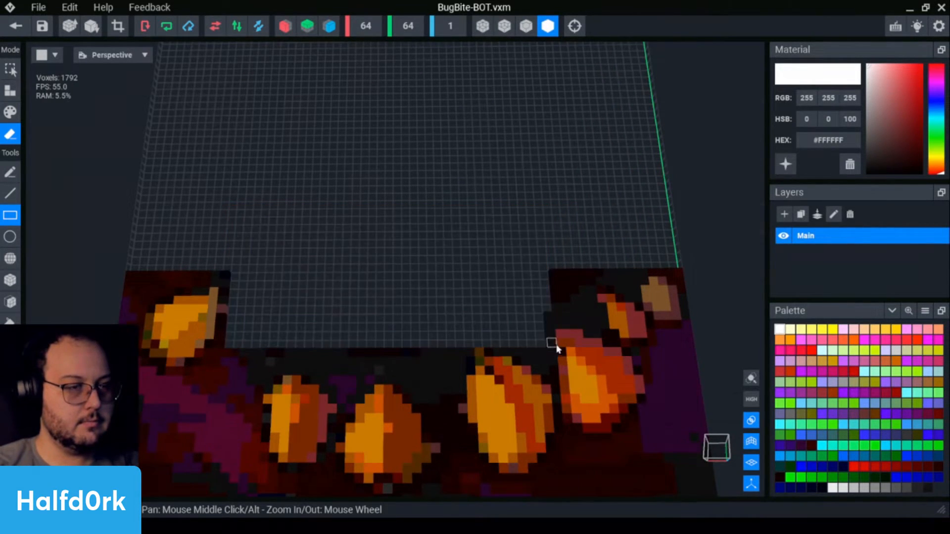
Line-erase the background along the upper edges of the three rightmost lower teeth, leaving a thin dark outline.
mouse_move(554, 347)
right_down()
mouse_move(611, 223)
mouse_move(575, 203)
mouse_move(606, 221)
right_up()
key(p)
middle_drag(499, 216, 440, 207)
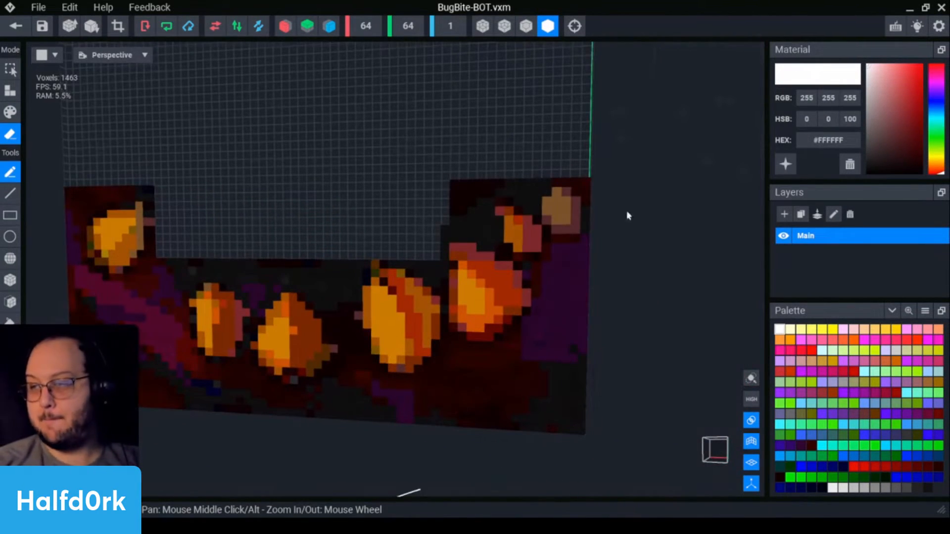
mouse_move(706, 230)
right_down()
mouse_move(633, 225)
mouse_move(680, 242)
mouse_move(652, 240)
right_up()
middle_drag(652, 240, 594, 244)
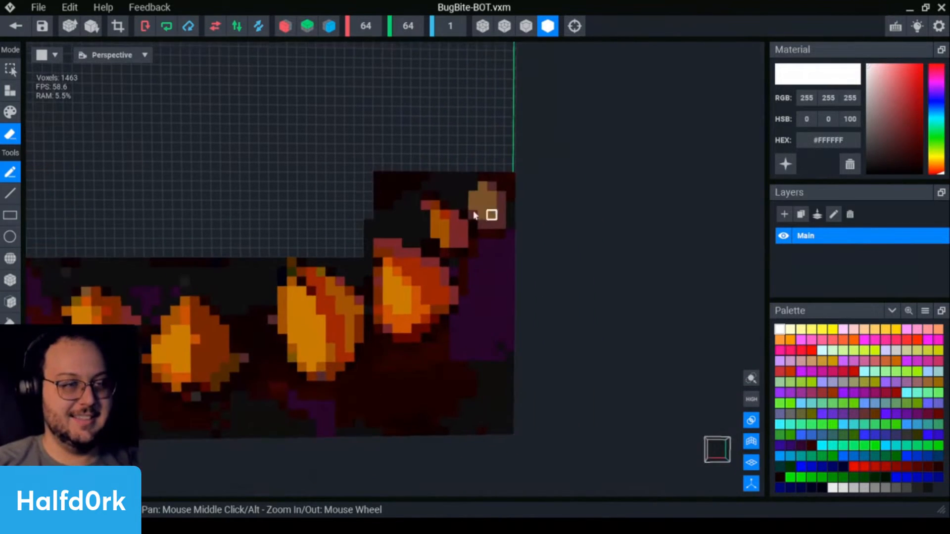
scroll(448, 208, up, 2)
key(l)
mouse_move(362, 169)
mouse_down()
mouse_move(363, 206)
mouse_move(350, 194)
mouse_up()
drag(339, 182, 339, 219)
mouse_move(327, 218)
mouse_down()
mouse_move(326, 182)
mouse_move(350, 212)
mouse_move(350, 238)
mouse_up()
mouse_move(327, 170)
mouse_down()
mouse_move(374, 182)
mouse_move(397, 173)
mouse_move(425, 194)
mouse_up()
drag(436, 193, 424, 181)
mouse_move(424, 172)
mouse_down()
mouse_move(411, 170)
mouse_move(434, 181)
mouse_move(489, 170)
mouse_up()
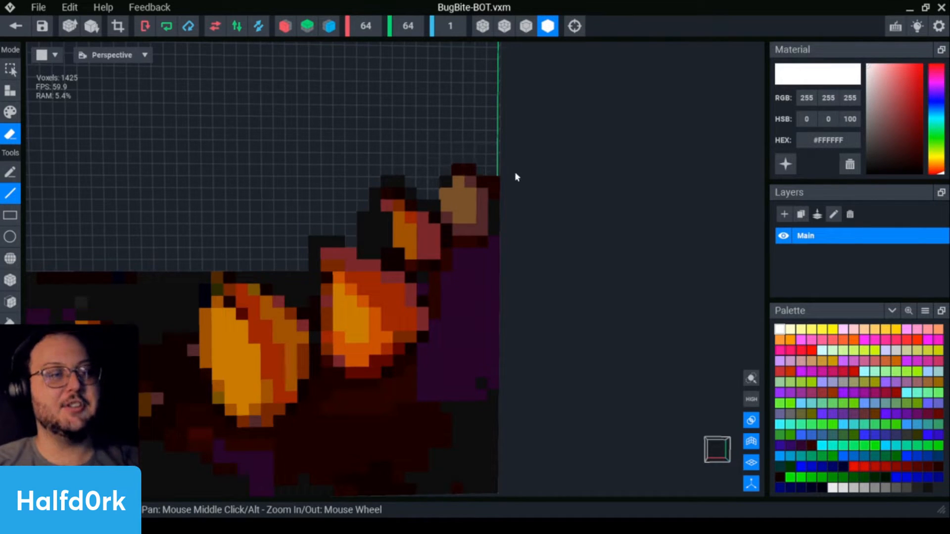
Line-erase the purple background directly beneath the rightmost small teeth and trim the stray voxels beside them.
drag(499, 265, 489, 255)
scroll(550, 280, down, 4)
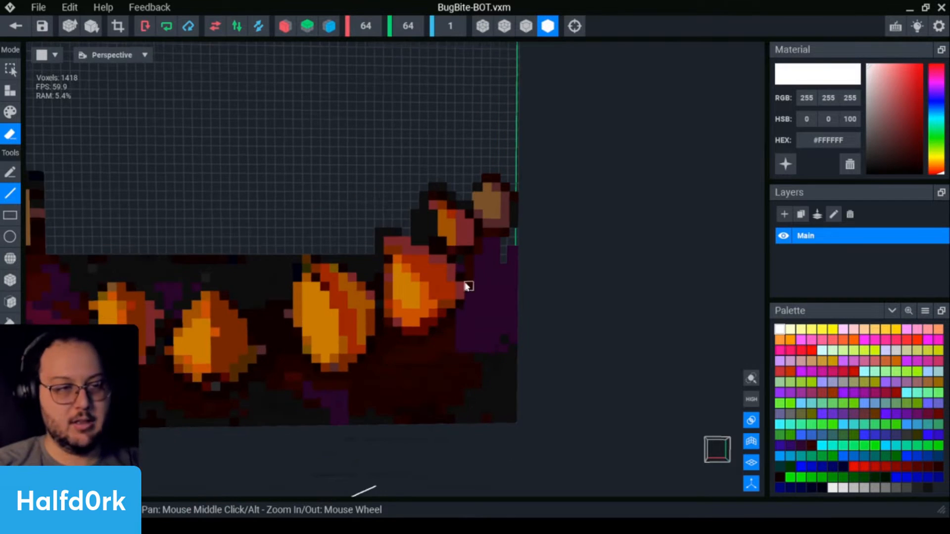
middle_drag(466, 284, 465, 276)
scroll(371, 211, up, 3)
mouse_move(370, 168)
mouse_down()
mouse_move(377, 188)
mouse_move(377, 155)
mouse_up()
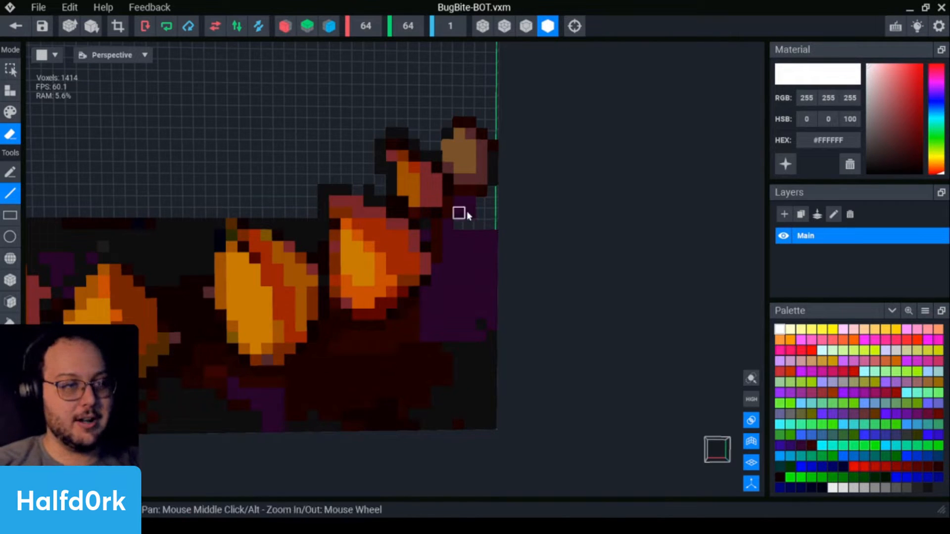
mouse_move(459, 205)
mouse_down()
mouse_move(479, 216)
mouse_move(446, 260)
mouse_move(445, 239)
mouse_move(468, 226)
mouse_move(458, 257)
mouse_up()
mouse_move(469, 269)
mouse_down()
mouse_move(492, 237)
mouse_move(469, 313)
mouse_up()
Line-erase the background all around the leftmost lower tooth, keeping its dark outline.
scroll(457, 297, down, 2)
right_drag(437, 314, 415, 313)
middle_drag(438, 314, 663, 314)
scroll(234, 241, up, 2)
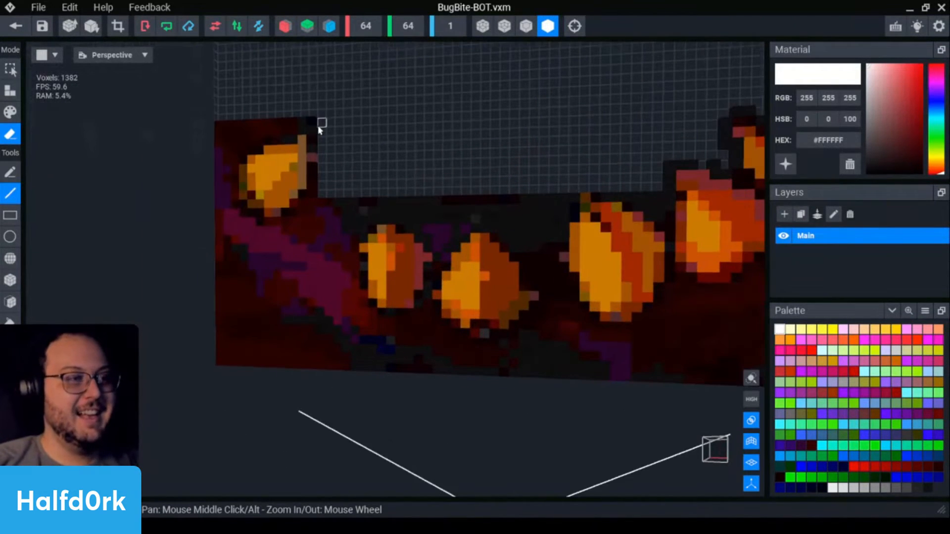
mouse_move(263, 132)
mouse_down()
mouse_move(237, 128)
mouse_move(270, 124)
mouse_up()
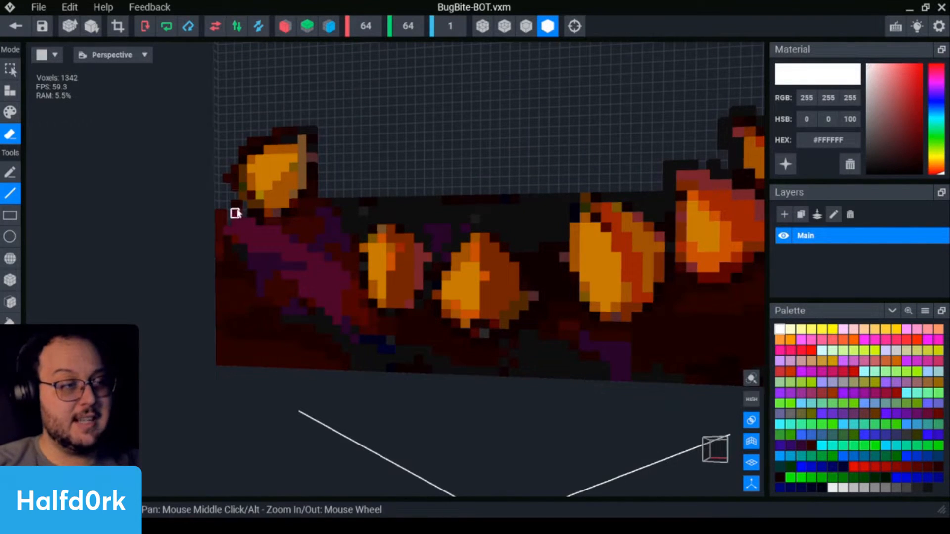
click(226, 179)
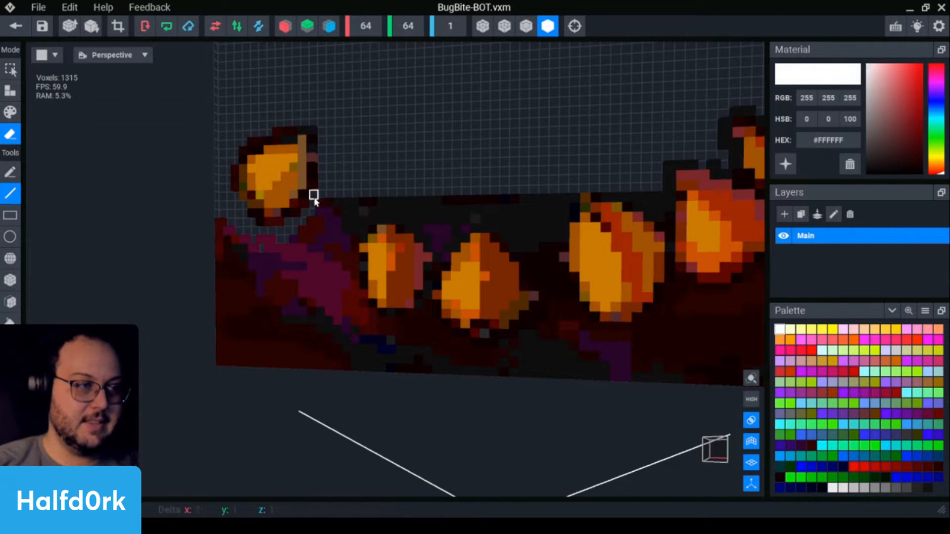
Line-erase the background above the second lower tooth from the left and in the upper gap beside the third tooth.
right_drag(504, 218, 559, 222)
scroll(295, 302, up, 2)
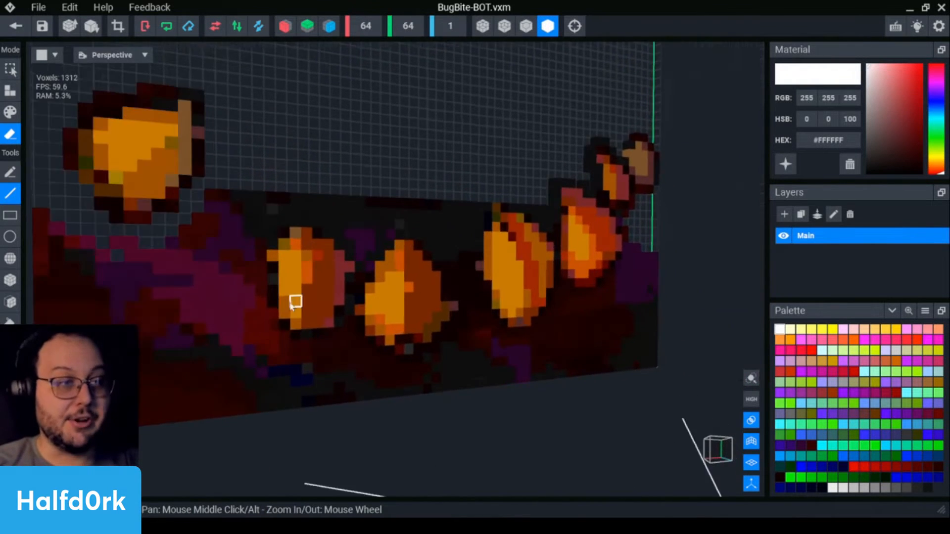
right_drag(295, 301, 299, 307)
scroll(299, 305, up, 2)
mouse_move(261, 167)
mouse_down()
mouse_move(208, 165)
mouse_move(178, 177)
mouse_up()
drag(252, 176, 225, 189)
drag(333, 161, 306, 161)
click(281, 162)
click(291, 163)
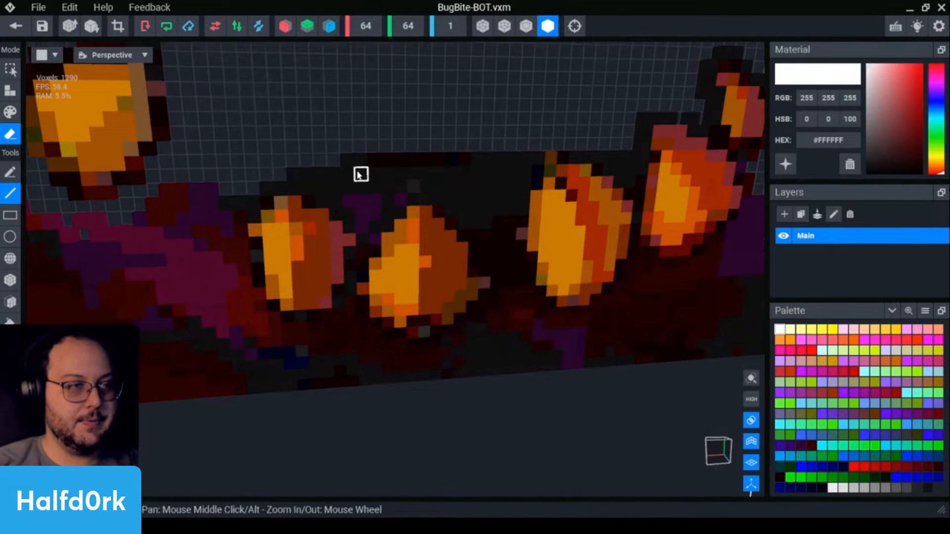
drag(361, 174, 281, 174)
mouse_move(348, 161)
mouse_down()
mouse_move(387, 164)
mouse_move(313, 186)
mouse_up()
click(350, 200)
click(336, 201)
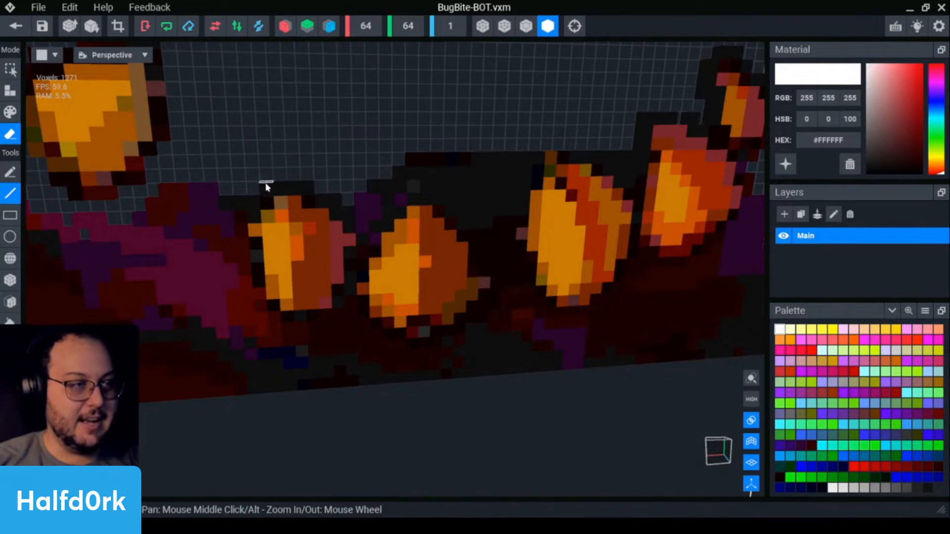
Erase the raised background voxels between the leftmost and second lower teeth, up to the second tooth's outline.
click(266, 185)
click(226, 198)
click(213, 216)
mouse_move(211, 192)
mouse_down()
mouse_move(182, 194)
mouse_move(142, 217)
mouse_up()
click(168, 192)
mouse_move(153, 217)
mouse_down()
mouse_move(198, 217)
mouse_move(198, 203)
mouse_up()
click(223, 217)
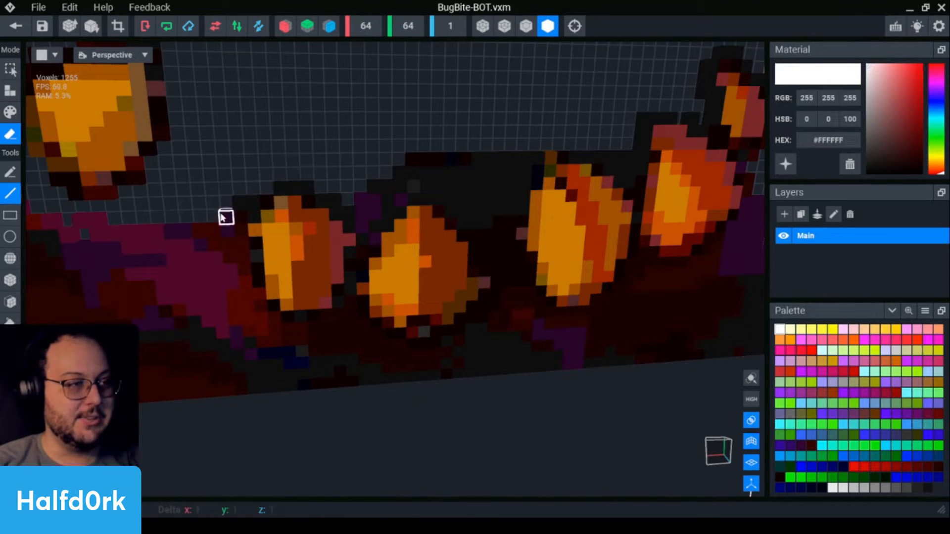
click(246, 208)
Line-erase the dark background above the third lower tooth from the left, following its pointed tip.
mouse_move(435, 304)
right_down()
mouse_move(438, 311)
mouse_move(406, 314)
right_up()
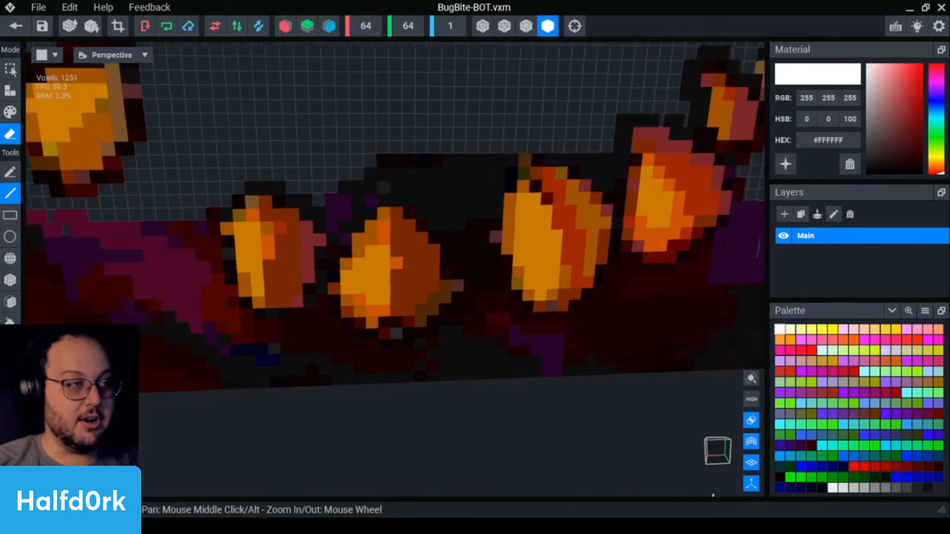
scroll(519, 197, down, 2)
scroll(520, 190, down, 2)
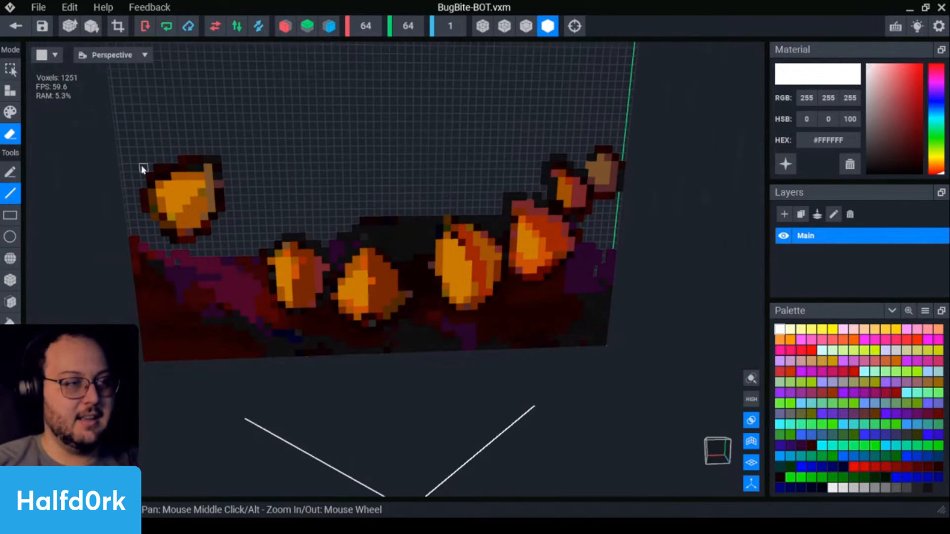
scroll(471, 217, up, 3)
mouse_move(320, 166)
mouse_down()
mouse_move(280, 195)
mouse_move(278, 184)
mouse_move(307, 166)
mouse_up()
mouse_move(262, 212)
mouse_down()
mouse_move(263, 194)
mouse_move(295, 194)
mouse_move(347, 166)
mouse_move(347, 153)
mouse_move(374, 204)
mouse_move(387, 192)
mouse_up()
click(360, 153)
click(360, 170)
Line-erase the background filling the gap between the third and fourth lower teeth, down to their bases.
mouse_move(388, 152)
mouse_down()
mouse_move(377, 171)
mouse_move(401, 168)
mouse_up()
mouse_move(427, 153)
mouse_down()
mouse_move(375, 183)
mouse_move(414, 193)
mouse_move(427, 166)
mouse_move(401, 179)
mouse_move(400, 218)
mouse_up()
drag(388, 218, 401, 241)
drag(388, 232, 355, 193)
mouse_move(375, 231)
mouse_down()
mouse_move(347, 204)
mouse_move(388, 206)
mouse_move(414, 268)
mouse_up()
drag(426, 232, 425, 267)
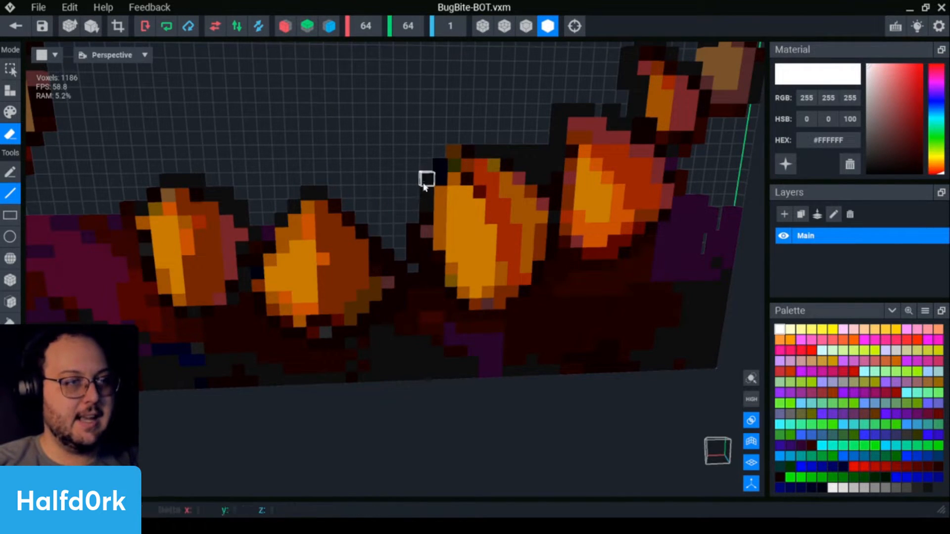
mouse_move(413, 225)
mouse_down()
mouse_move(413, 258)
mouse_move(435, 269)
mouse_move(419, 315)
mouse_move(416, 304)
mouse_move(390, 331)
mouse_up()
click(390, 319)
drag(402, 284, 408, 268)
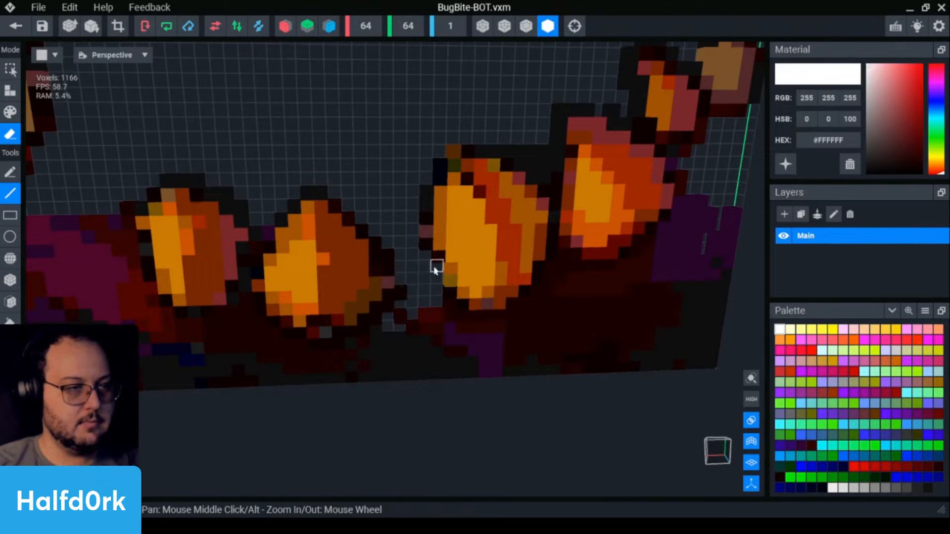
click(402, 269)
Remove the stray voxel between the second and third lower teeth and line-erase the background along the second tooth's left side.
scroll(416, 270, down, 2)
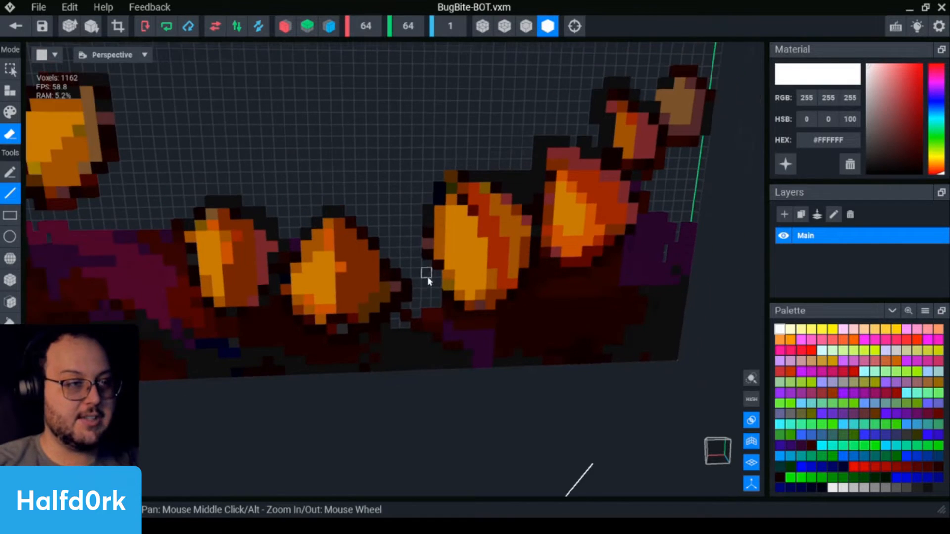
middle_drag(238, 289, 276, 257)
scroll(284, 240, up, 2)
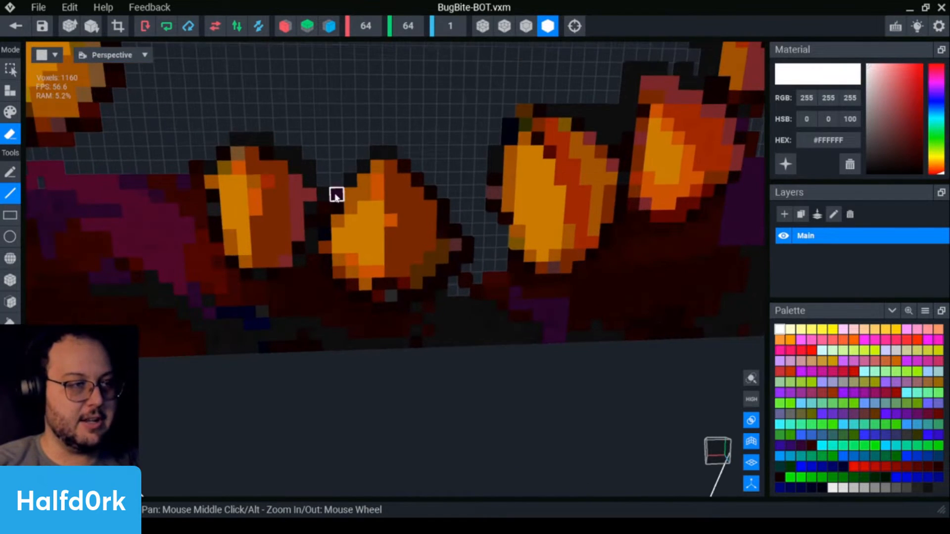
click(335, 194)
scroll(314, 221, down, 1)
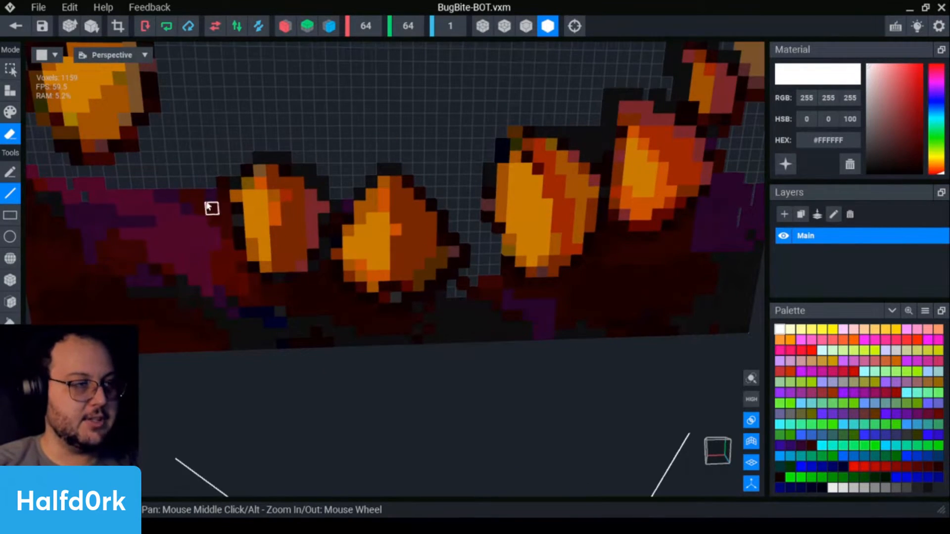
drag(209, 196, 238, 267)
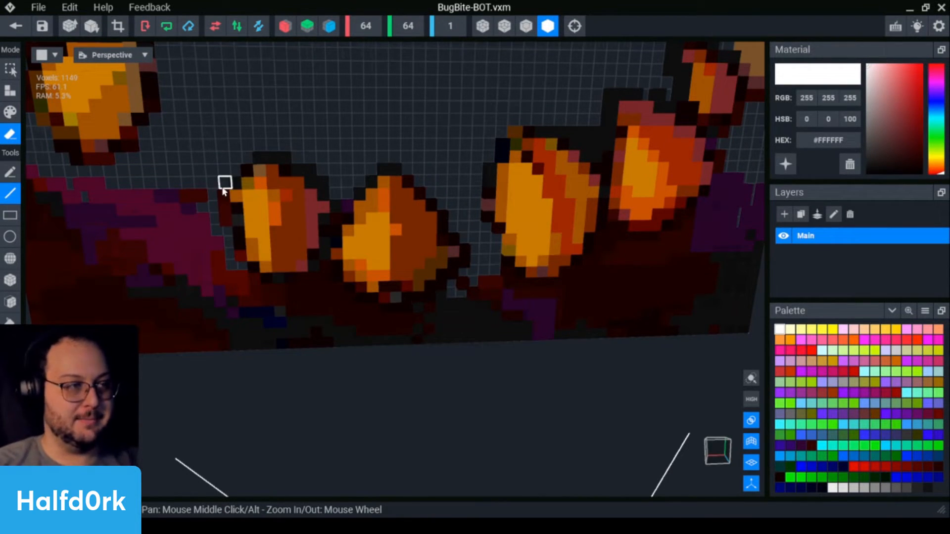
Line-erase a strip of background beneath the third and second lower teeth to separate them from the area below.
right_drag(583, 402, 503, 327)
scroll(503, 323, up, 3)
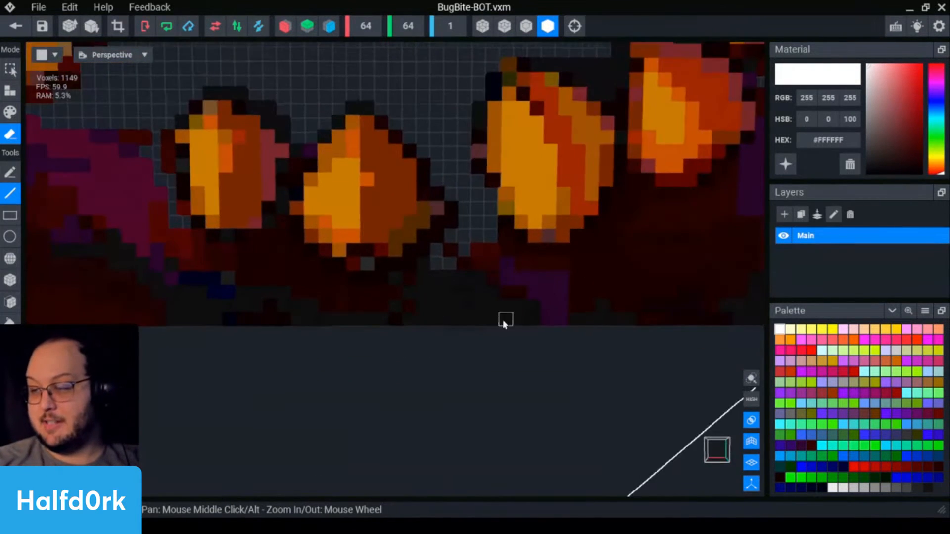
scroll(497, 322, down, 2)
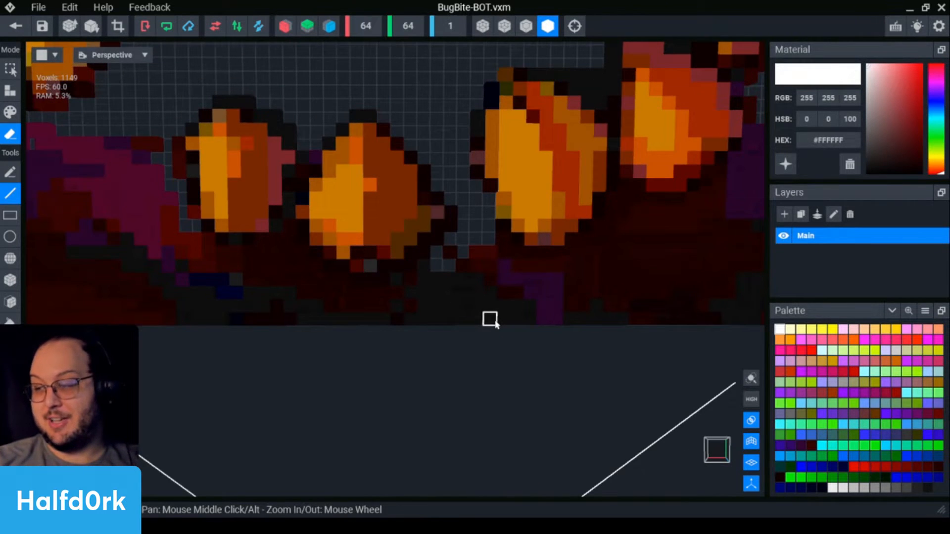
scroll(457, 266, up, 1)
scroll(482, 238, down, 1)
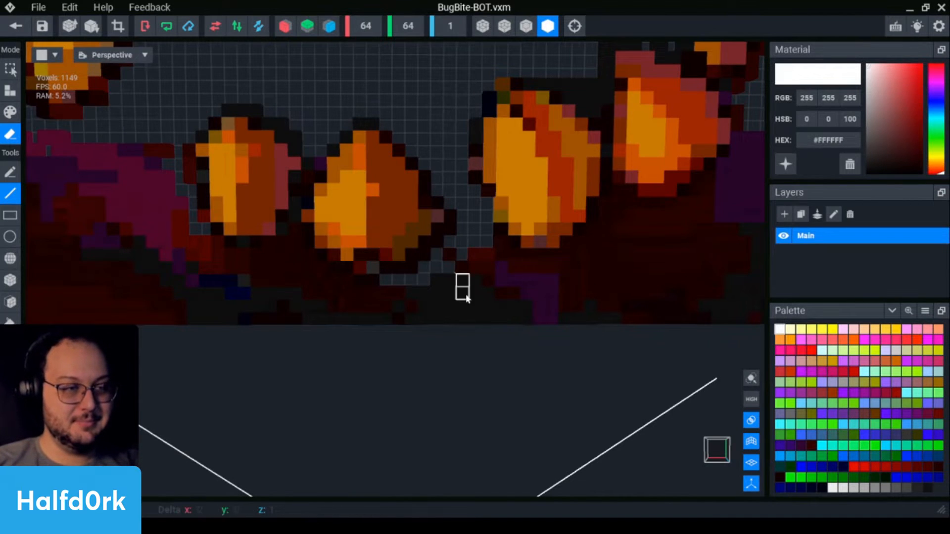
drag(460, 266, 436, 292)
mouse_move(474, 268)
mouse_down()
mouse_move(432, 292)
mouse_move(363, 282)
mouse_move(293, 255)
mouse_move(294, 243)
mouse_move(268, 256)
mouse_move(206, 256)
mouse_move(196, 243)
mouse_move(335, 294)
mouse_up()
drag(360, 295, 385, 298)
drag(347, 294, 309, 281)
drag(348, 281, 319, 280)
drag(319, 269, 258, 267)
drag(219, 255, 181, 245)
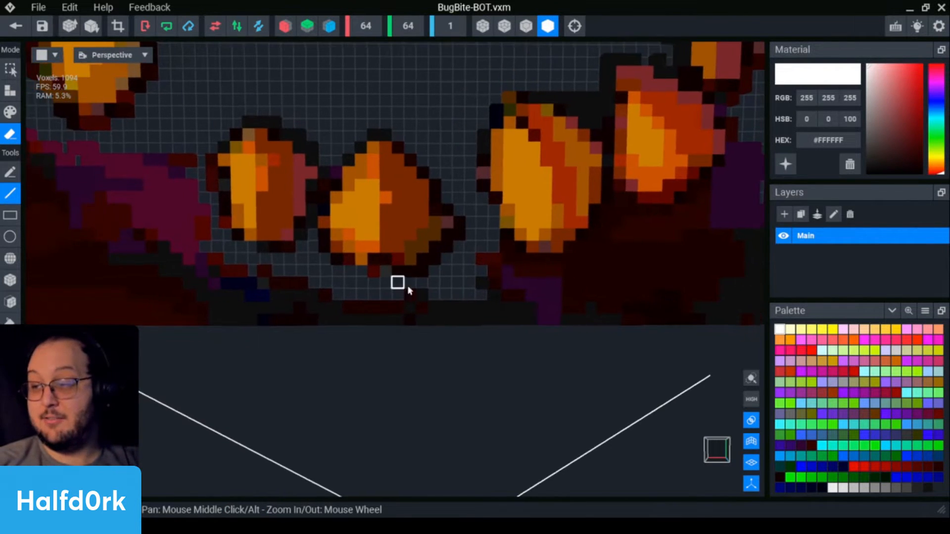
Erase the stray dark voxels between the third and fourth lower teeth and along the third tooth's lower-right edge.
right_drag(437, 311, 405, 312)
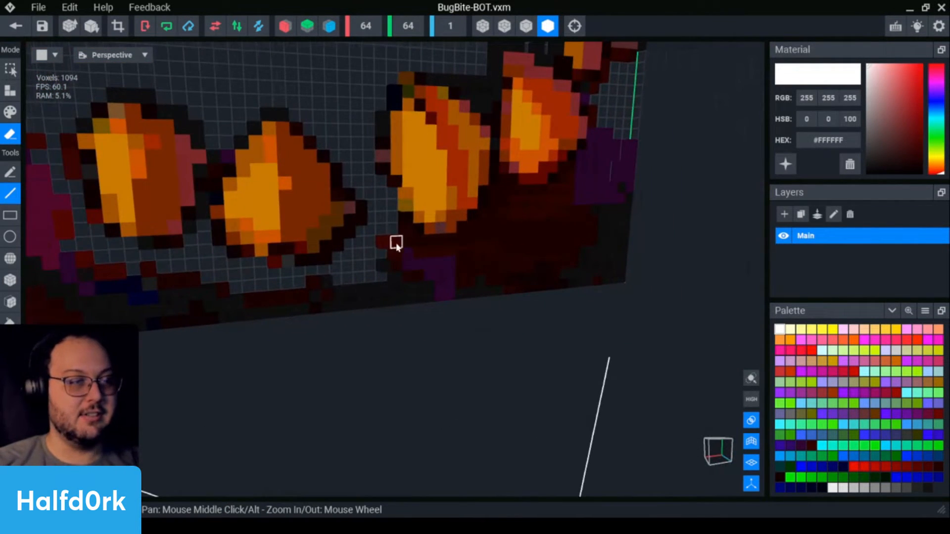
drag(397, 245, 382, 244)
click(381, 264)
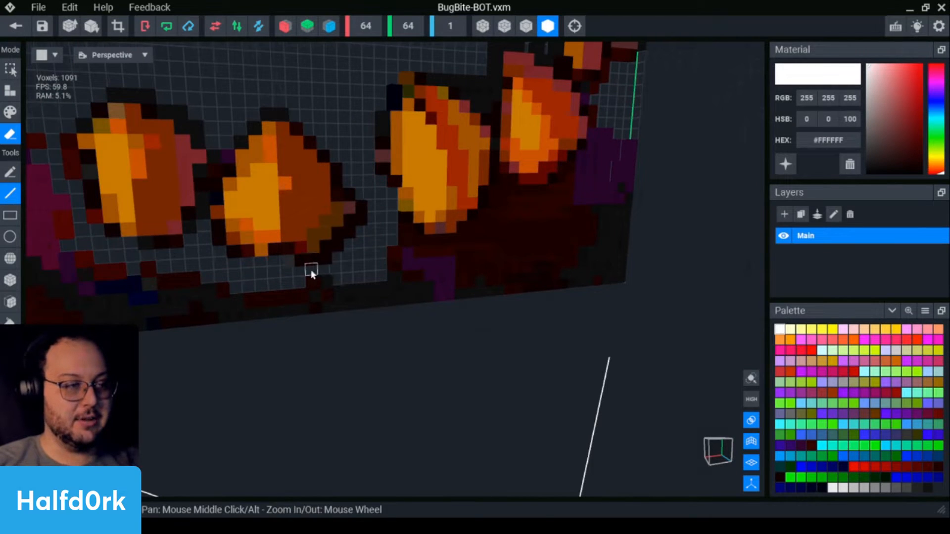
mouse_move(312, 261)
mouse_down()
mouse_move(335, 258)
mouse_move(362, 220)
mouse_up()
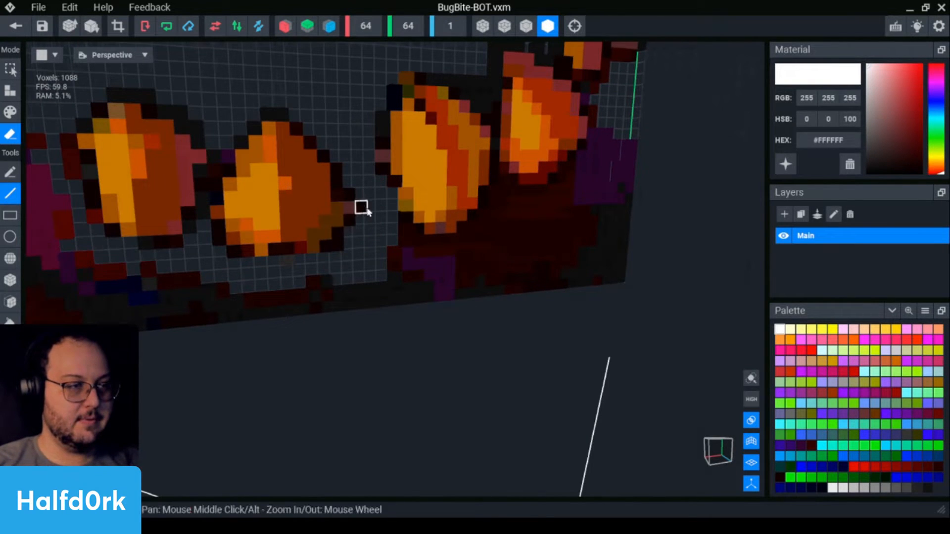
click(362, 209)
click(340, 238)
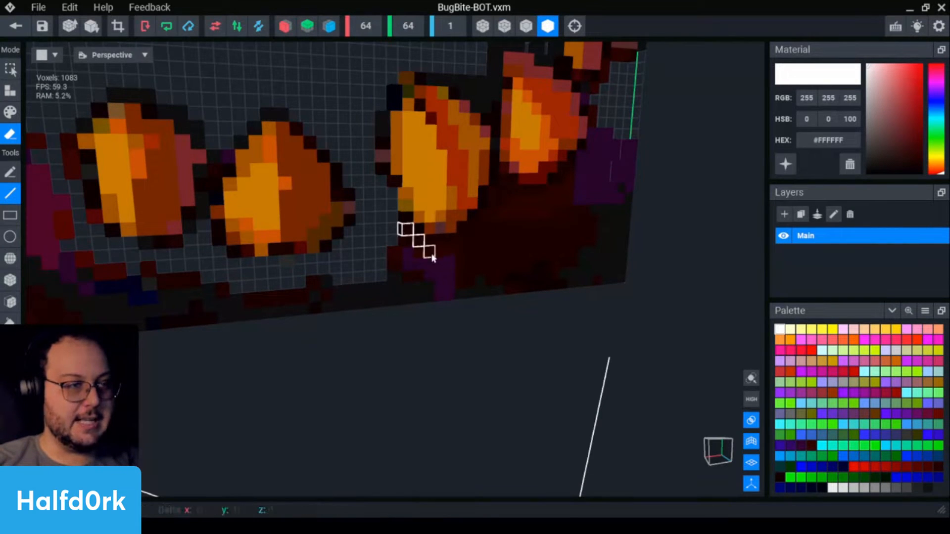
Line-erase a strip of background beneath the fourth lower tooth, following its base up toward the fifth tooth.
drag(418, 250, 489, 269)
mouse_move(490, 269)
right_down()
mouse_move(437, 311)
mouse_move(440, 208)
right_up()
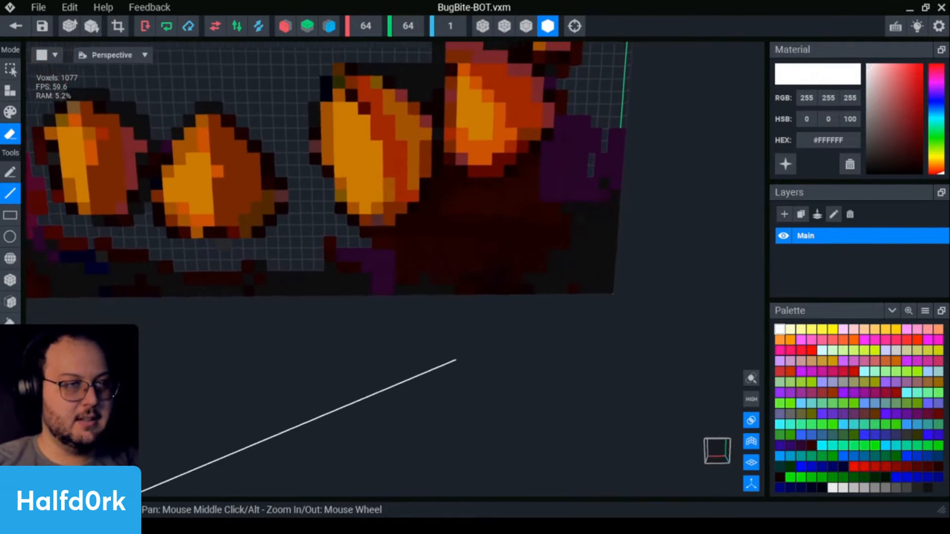
mouse_move(442, 197)
mouse_down()
mouse_move(384, 254)
mouse_move(364, 252)
mouse_up()
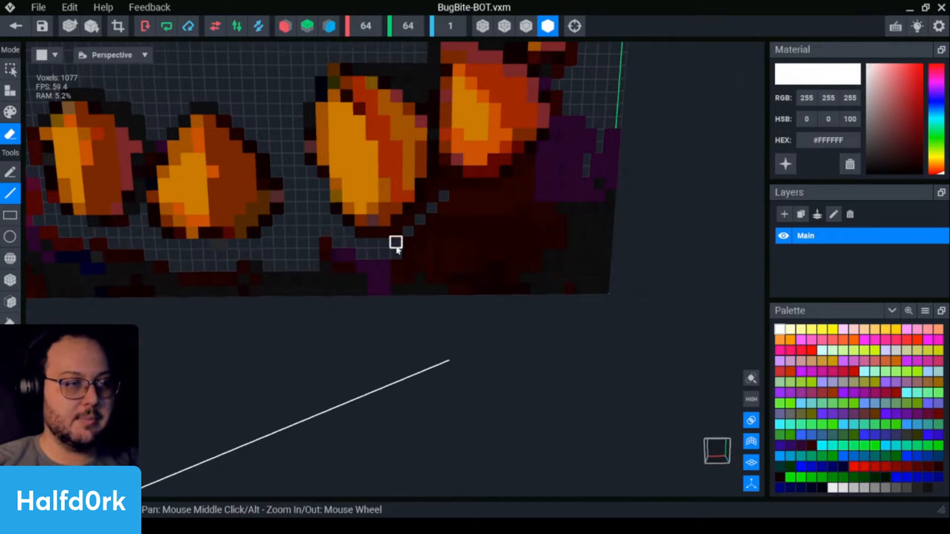
Line-erase the background beneath and along the right side of the fifth lower tooth, including the purple area beside it.
click(442, 194)
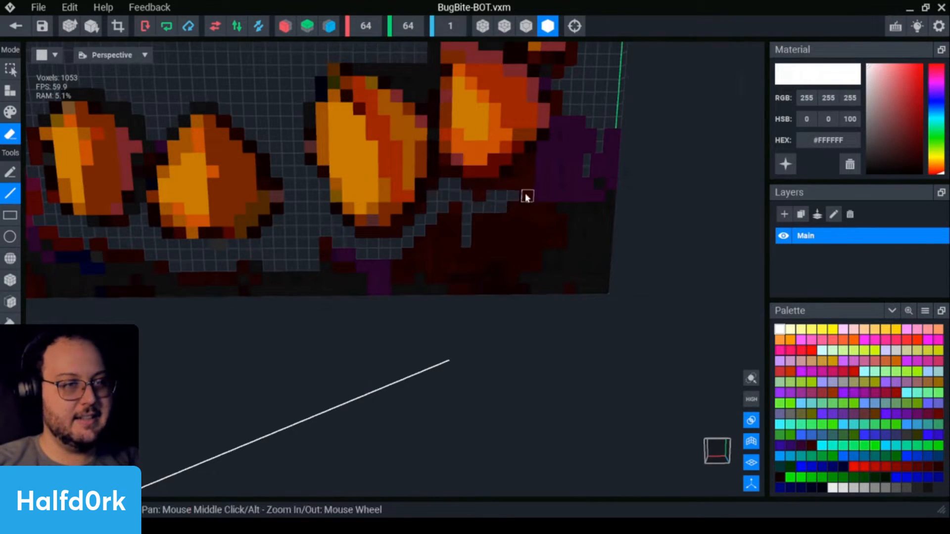
click(489, 195)
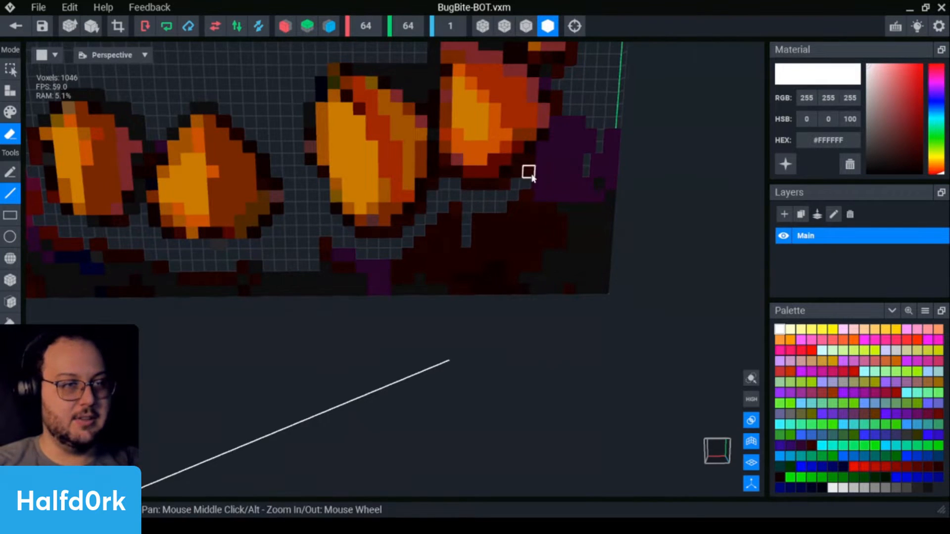
click(505, 185)
right_drag(505, 184, 526, 158)
mouse_move(525, 158)
mouse_down()
mouse_move(486, 201)
mouse_move(542, 183)
mouse_move(511, 219)
mouse_move(494, 216)
mouse_up()
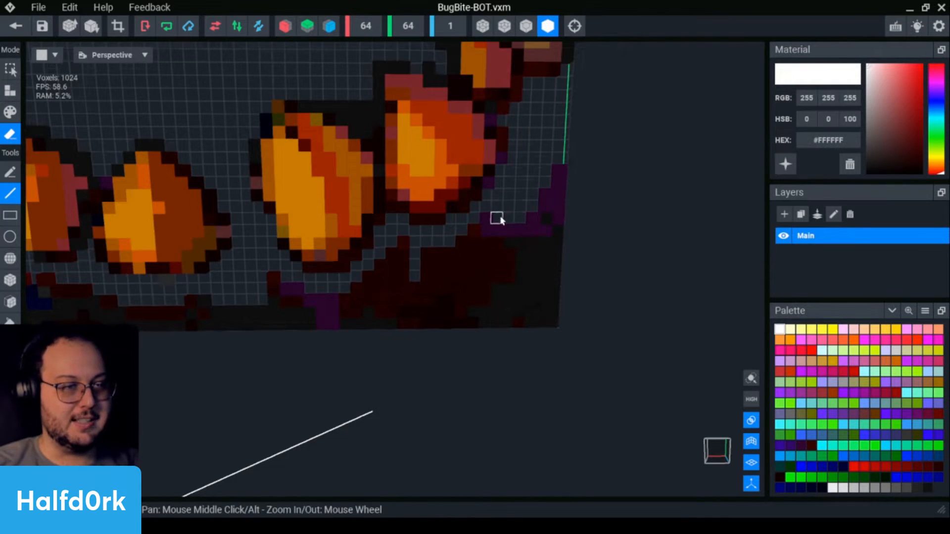
click(478, 234)
middle_drag(542, 195, 541, 219)
click(499, 158)
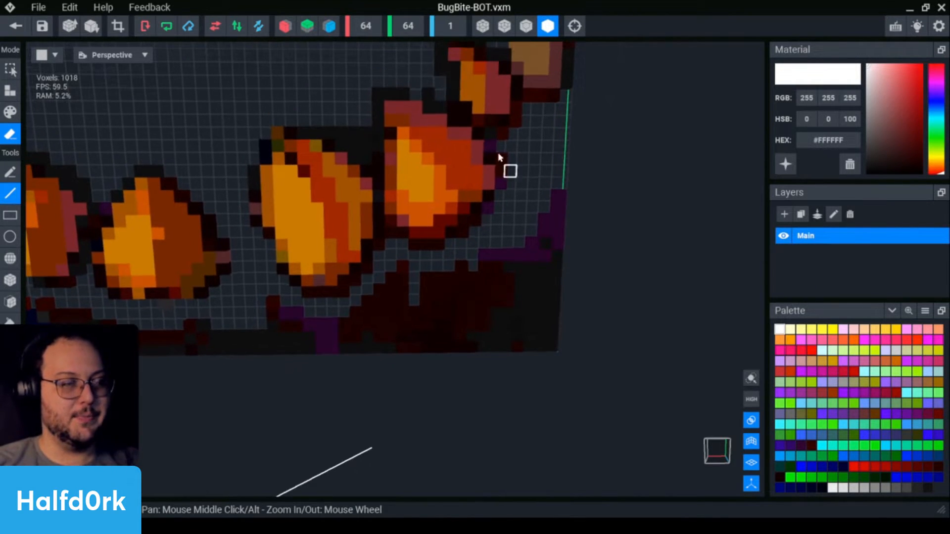
Erase the excess dark voxels above the fifth lower tooth and in the upper gap between the fourth and fifth teeth.
click(431, 93)
click(397, 94)
click(377, 115)
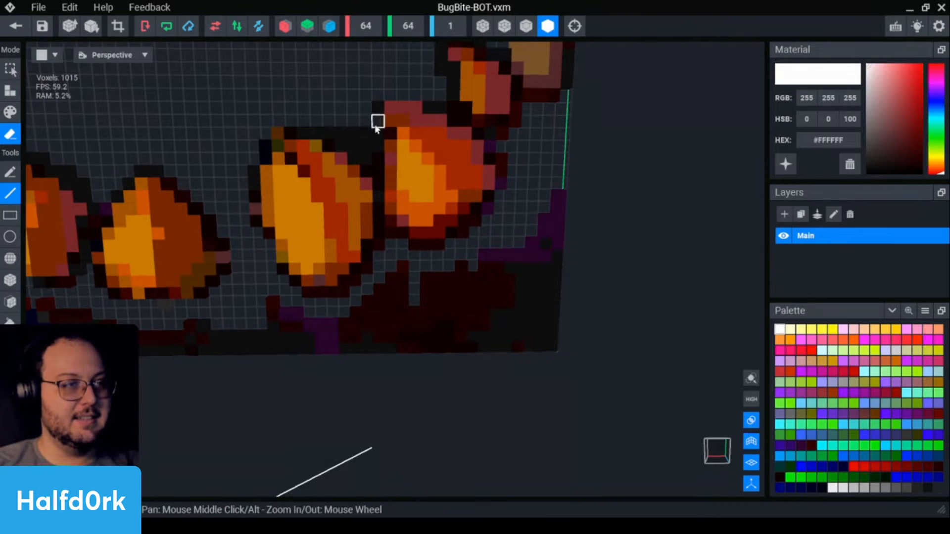
click(378, 133)
click(364, 131)
click(341, 123)
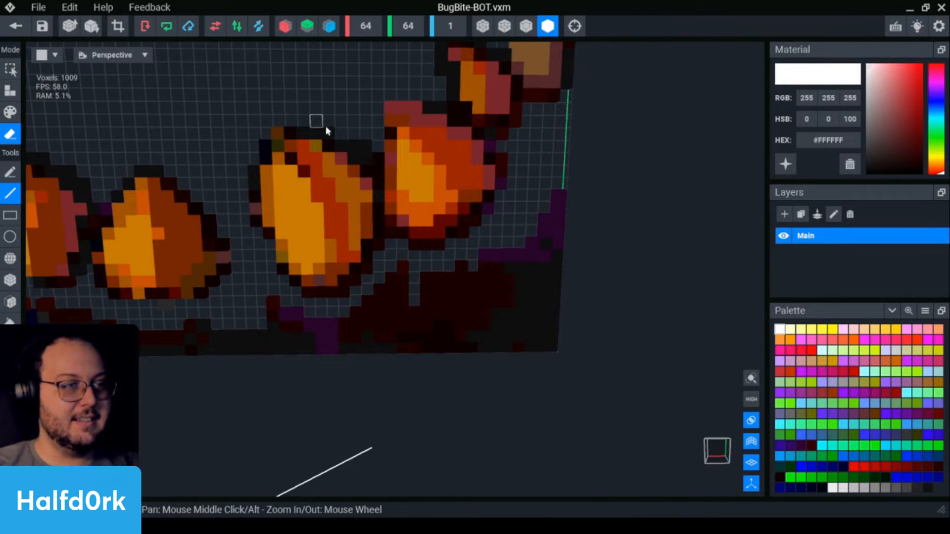
click(364, 133)
click(365, 147)
click(355, 149)
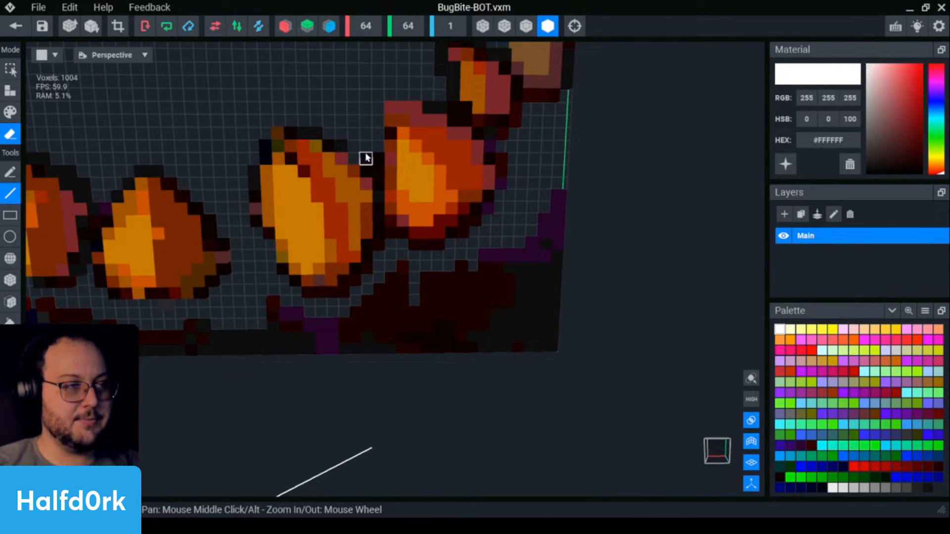
click(376, 159)
Erase the excess dark voxels around the sixth lower tooth's upper edge and beside the seventh tooth.
right_drag(493, 144, 490, 163)
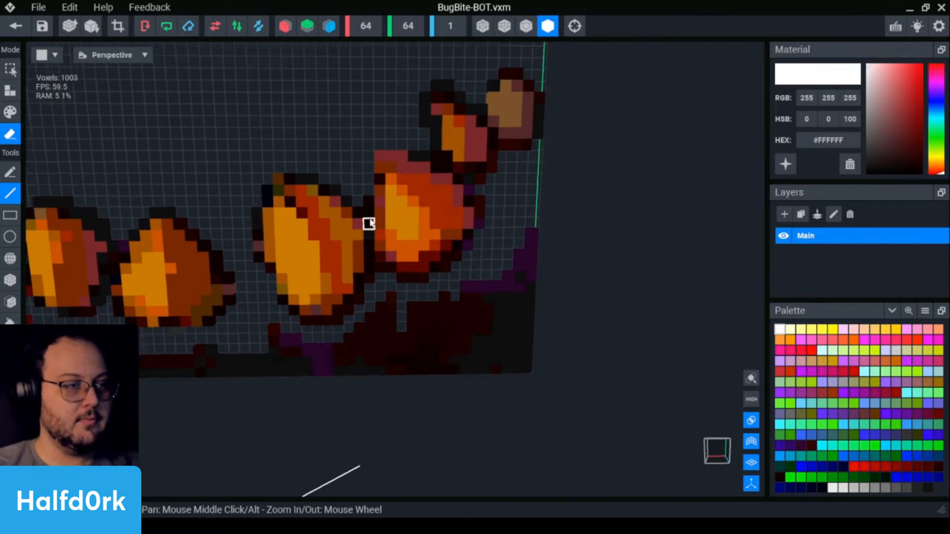
mouse_move(589, 184)
right_down()
mouse_move(498, 117)
mouse_move(456, 121)
mouse_move(460, 107)
mouse_move(574, 78)
mouse_move(503, 210)
mouse_move(496, 286)
mouse_move(197, 250)
right_up()
click(490, 134)
click(460, 107)
click(436, 87)
Line-erase the edge of the purple background to the left of the second lower tooth.
scroll(271, 251, up, 3)
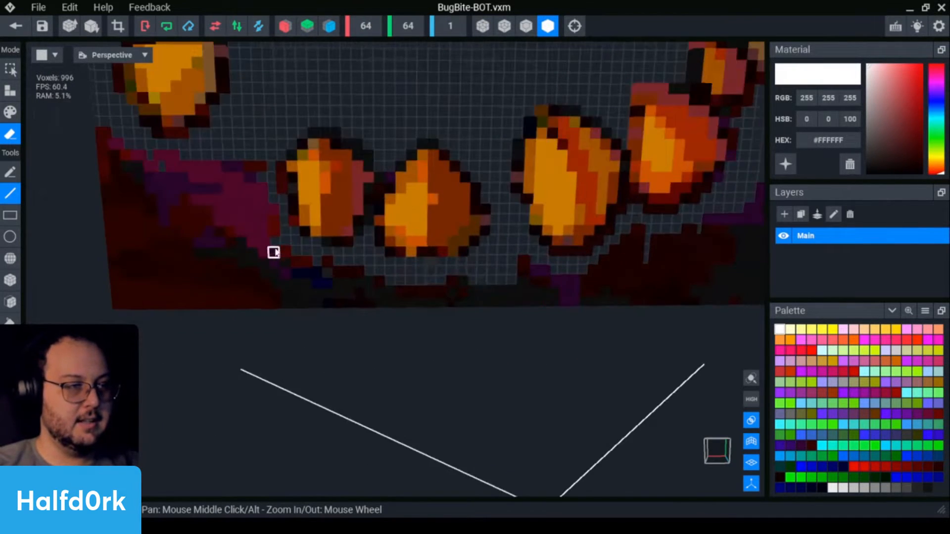
drag(272, 220, 255, 169)
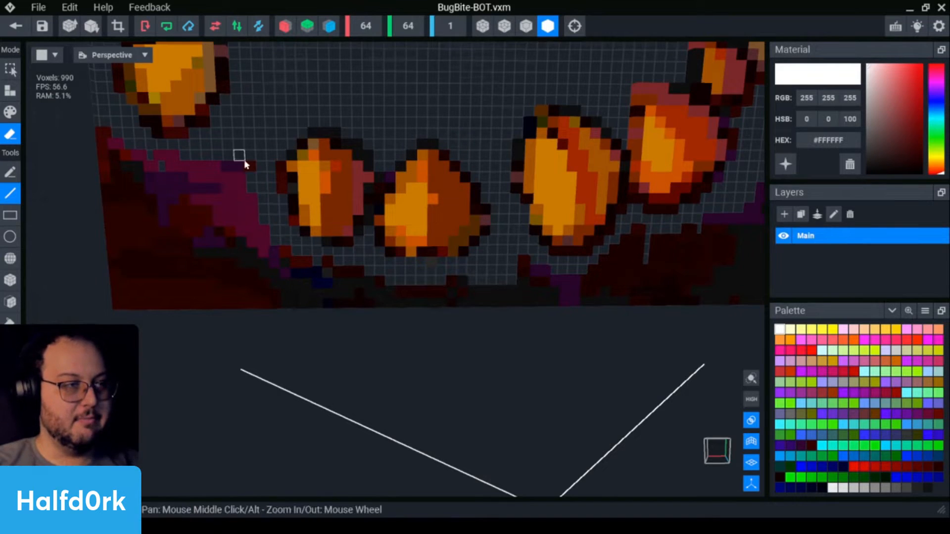
right_drag(250, 181, 177, 275)
Rectangle-erase the remaining background beneath the first three lower teeth, down to the model's bottom edge.
click(10, 215)
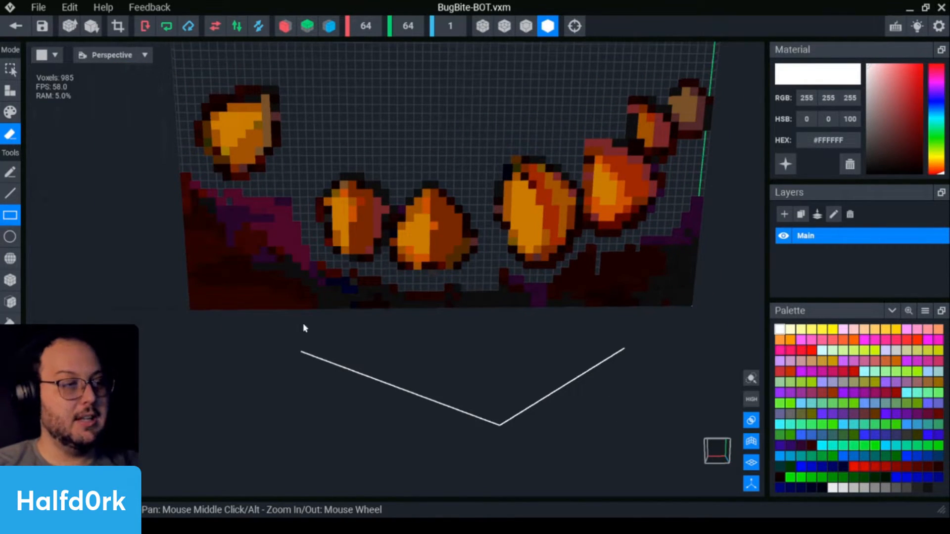
drag(304, 328, 160, 197)
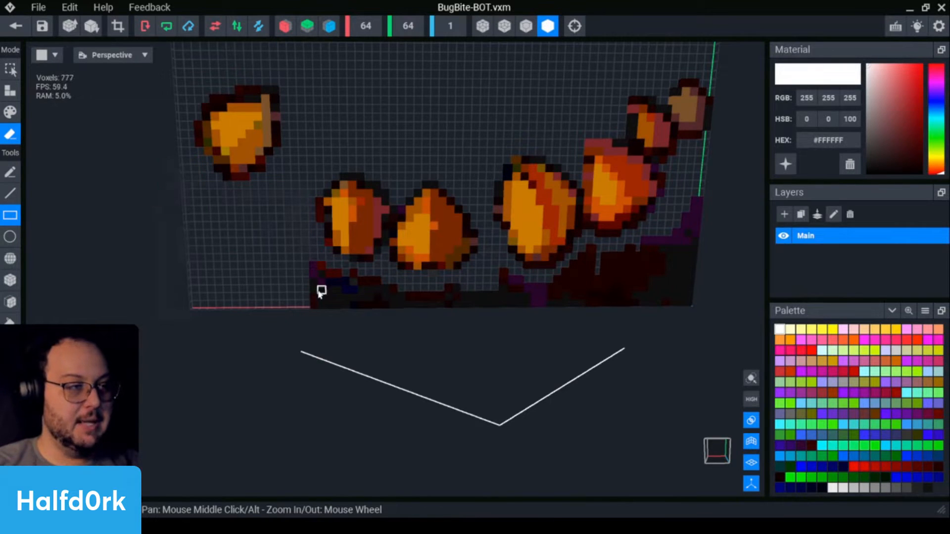
drag(250, 260, 314, 297)
right_drag(403, 331, 414, 334)
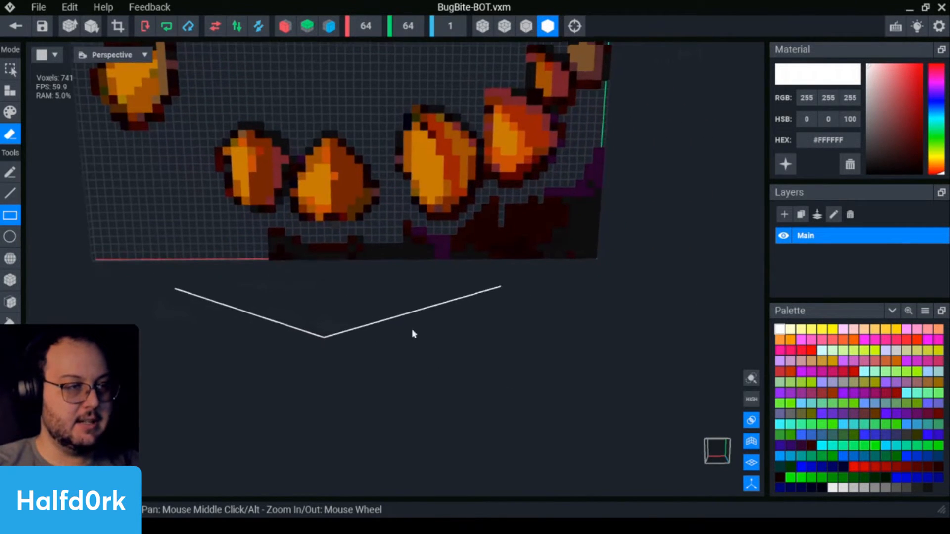
drag(354, 270, 240, 229)
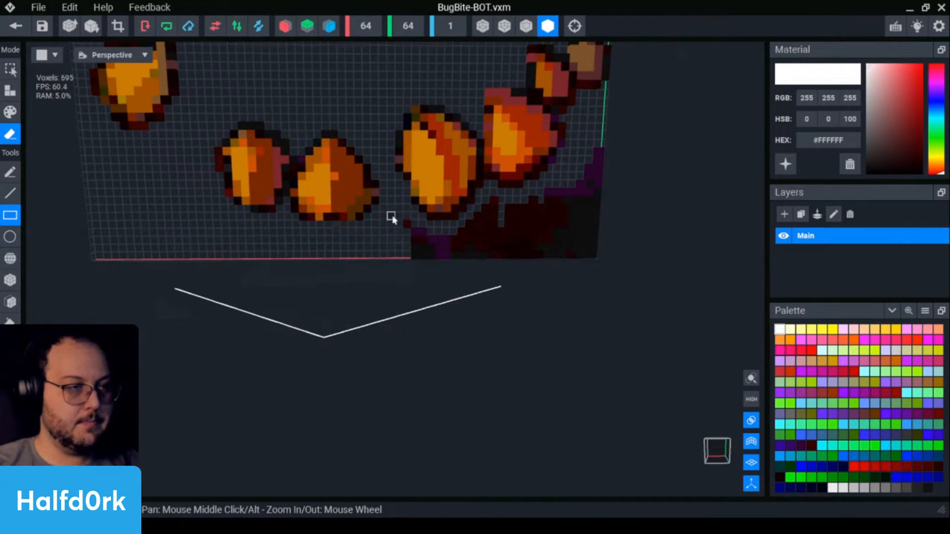
Rectangle-erase all the remaining background beneath and to the right of the fourth and fifth lower teeth.
mouse_move(390, 217)
mouse_down()
mouse_move(496, 272)
mouse_move(580, 260)
mouse_up()
mouse_move(651, 257)
mouse_down()
mouse_move(577, 176)
mouse_move(590, 136)
mouse_up()
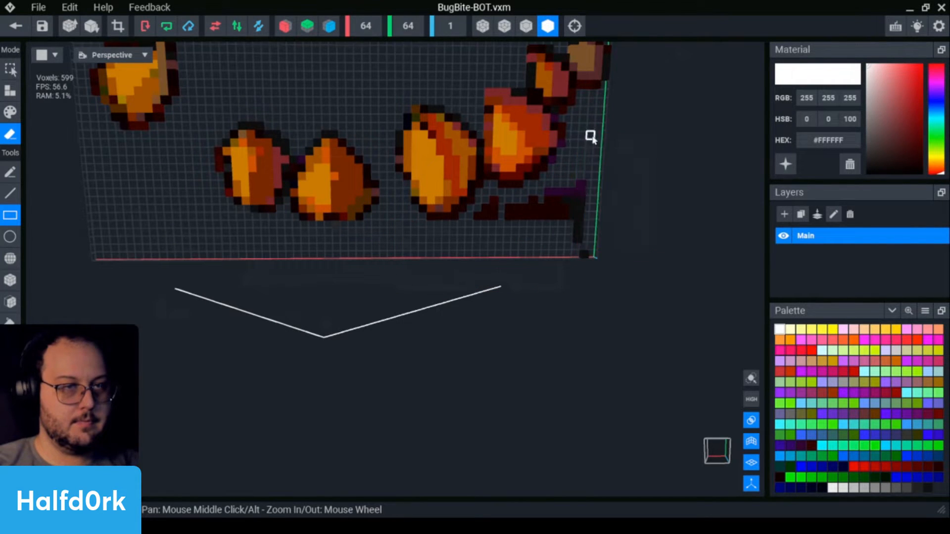
scroll(590, 136, up, 2)
drag(691, 268, 503, 144)
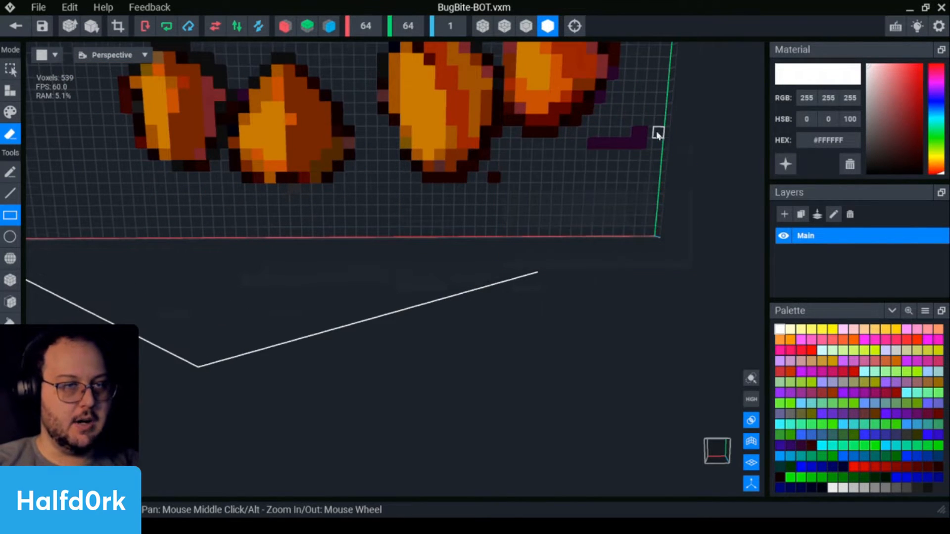
drag(658, 133, 579, 176)
scroll(568, 177, down, 3)
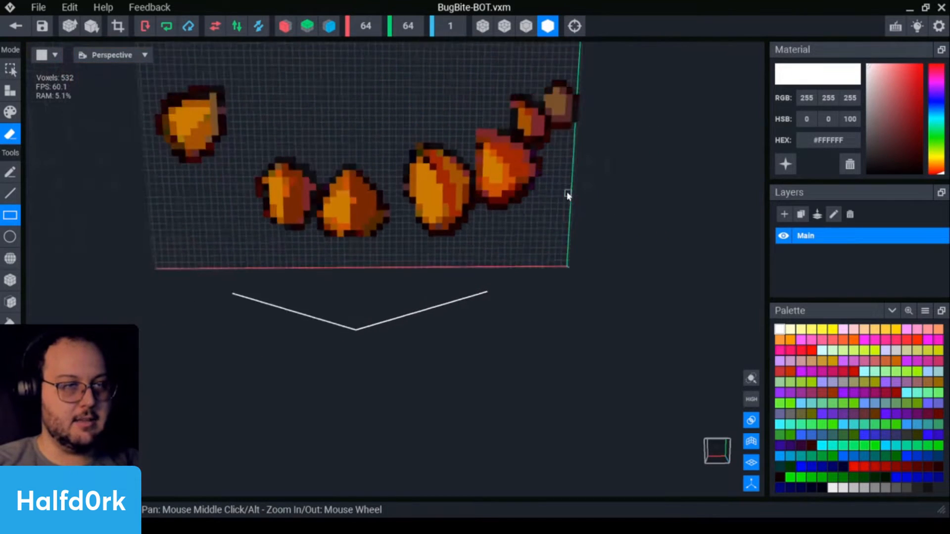
Crop the model's bounds to the lower teeth and set its pivot to the bottom centre.
click(118, 26)
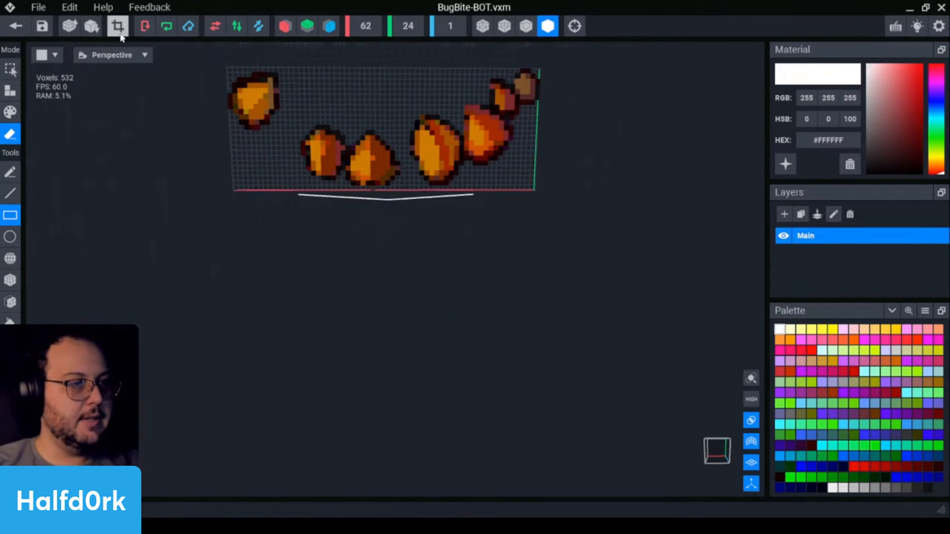
click(10, 383)
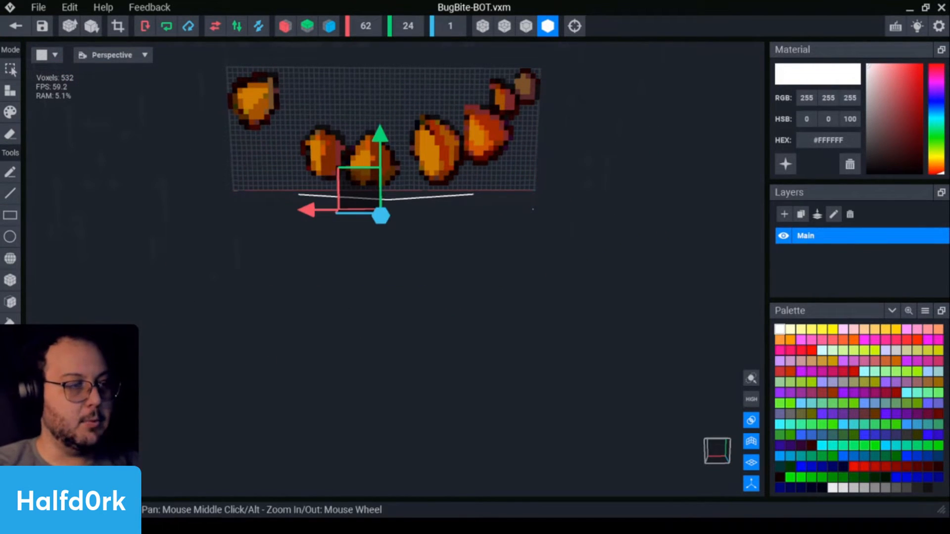
click(10, 384)
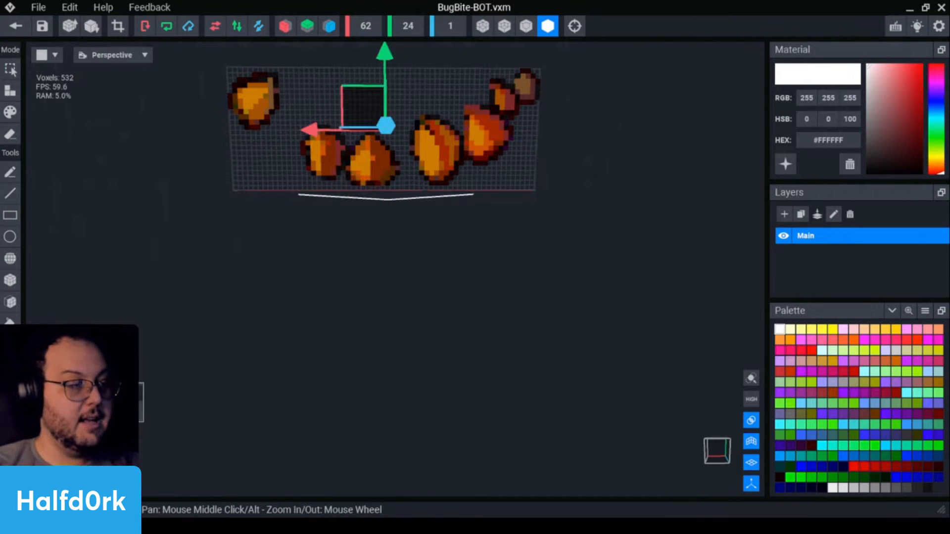
click(98, 406)
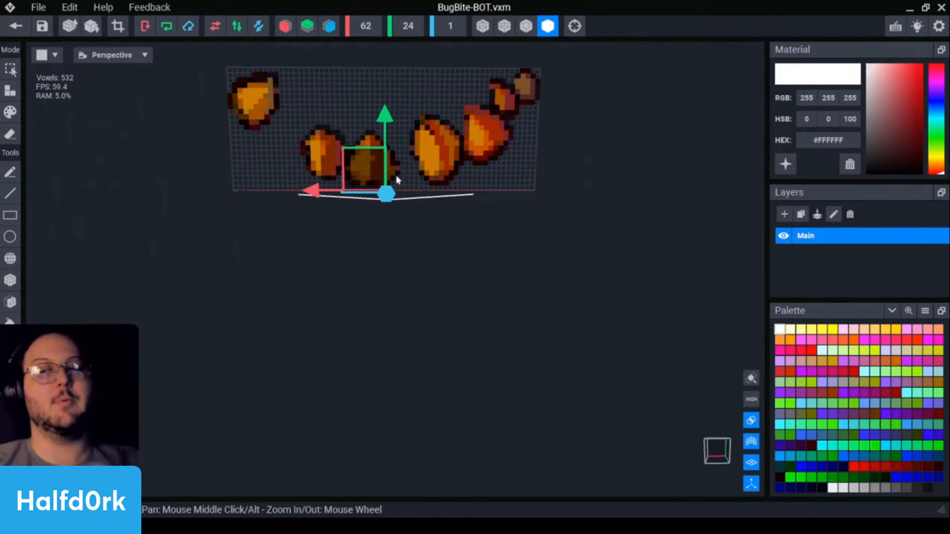
Save the BugBite-BOT model and return to the TCG_VFX_v1 rig.
click(16, 26)
click(370, 203)
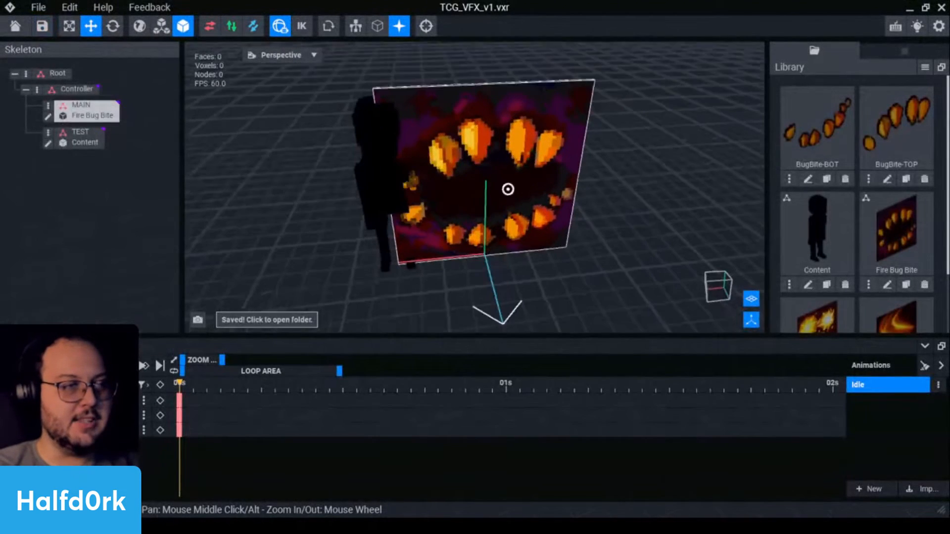
Unlink the Fire Bug Bite model from the MAIN node and the Content model from the TEST node.
click(67, 117)
click(48, 106)
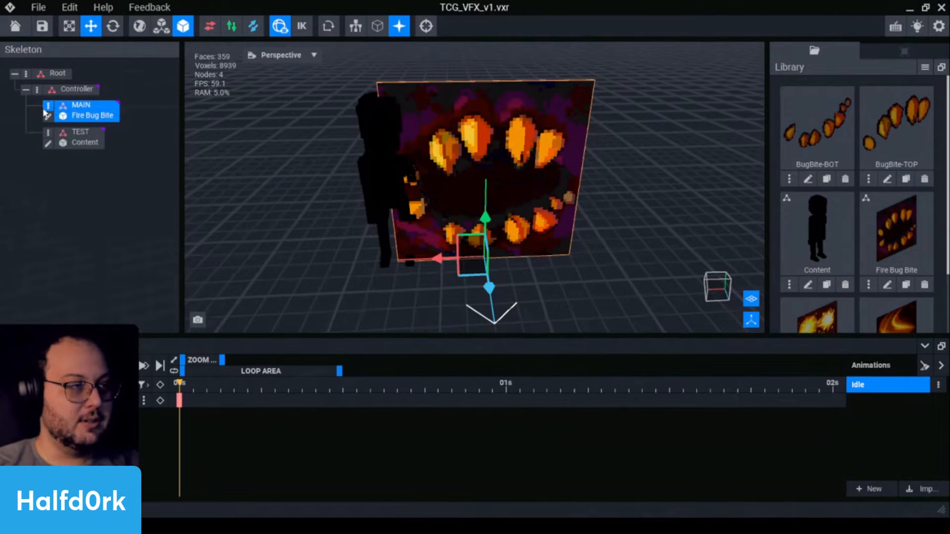
click(48, 106)
click(99, 213)
click(47, 121)
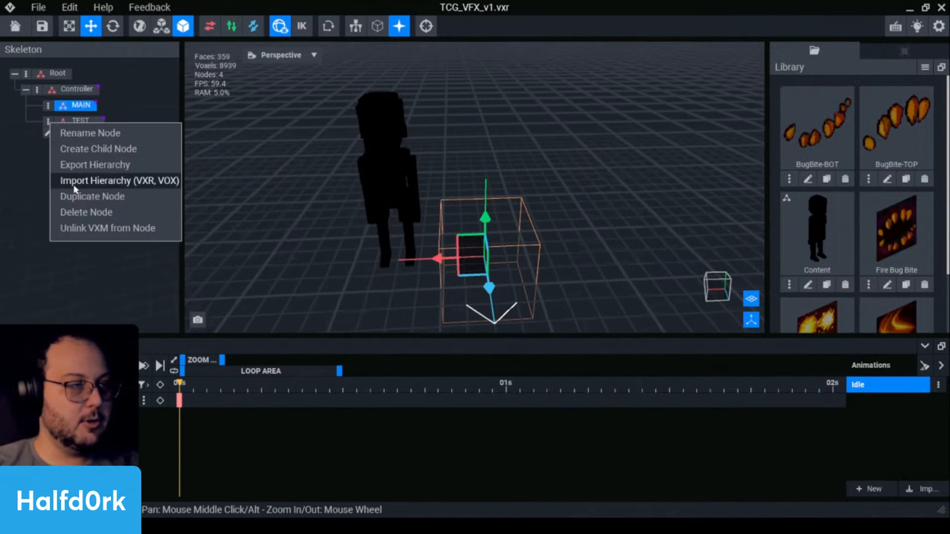
click(105, 227)
Create a child node named TOP TEETH under the MAIN node.
click(48, 121)
click(83, 125)
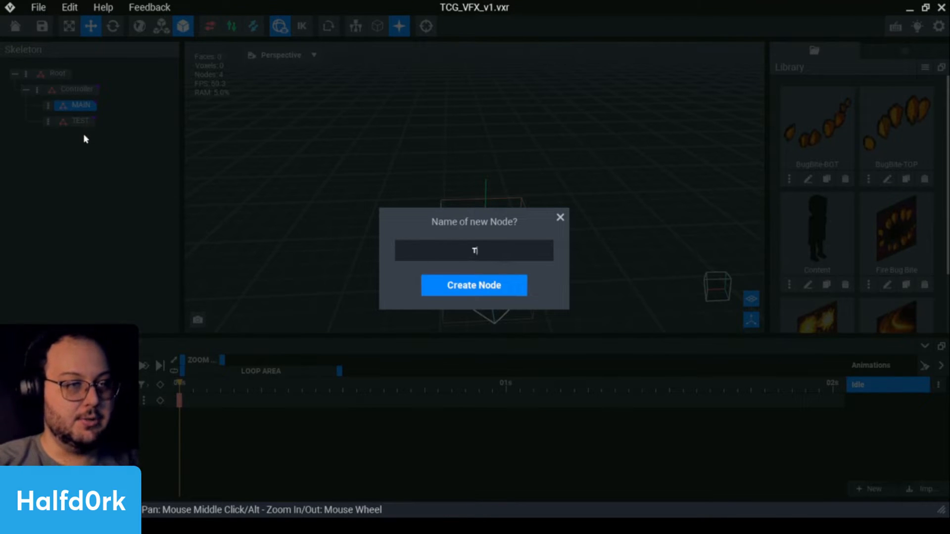
text(TOP TEETH)
key(Return)
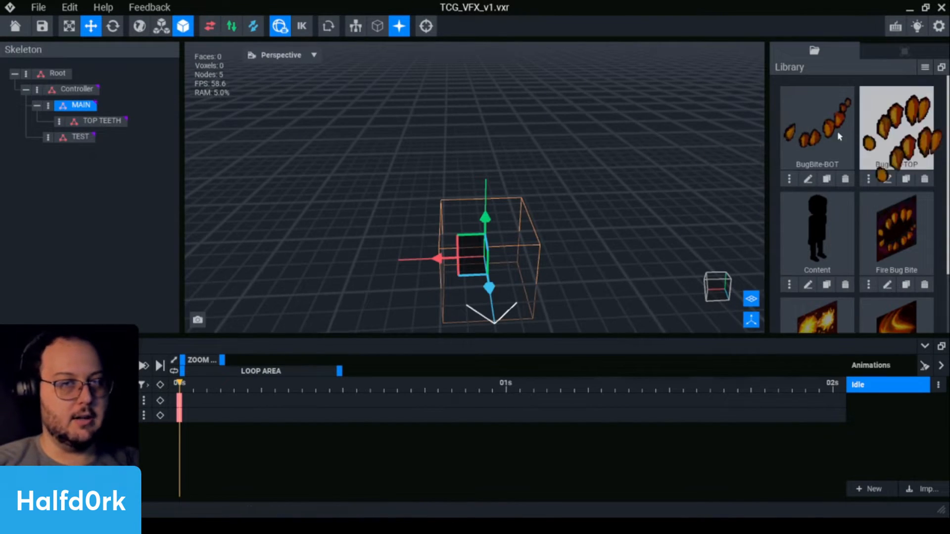
Link the BugBite-TOP model to the TOP TEETH node and raise it vertically well above the ground grid.
drag(896, 124, 102, 121)
right_drag(507, 189, 508, 189)
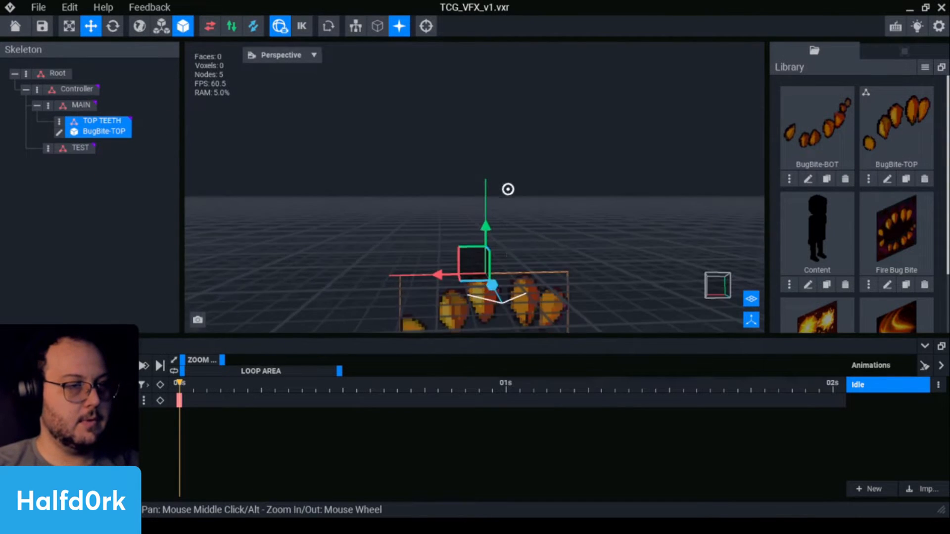
scroll(506, 268, down, 2)
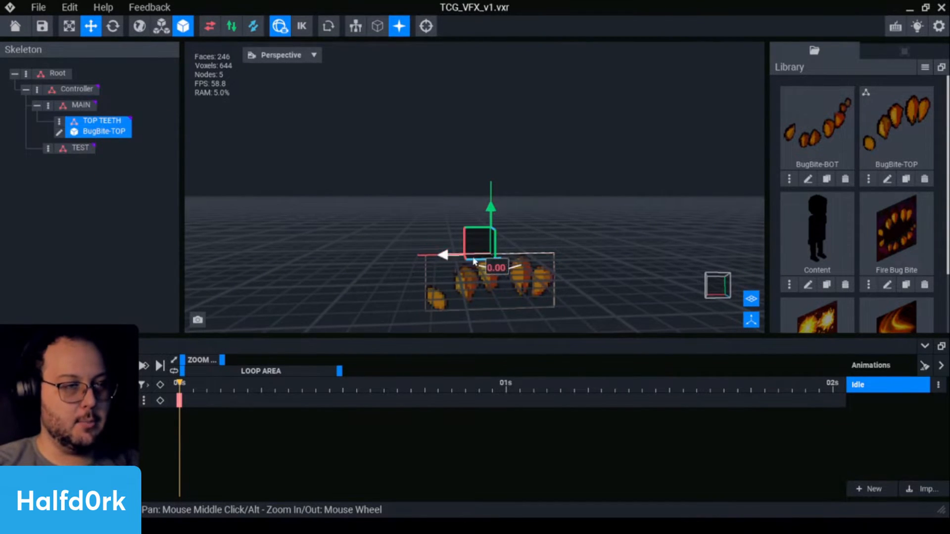
drag(491, 207, 491, 102)
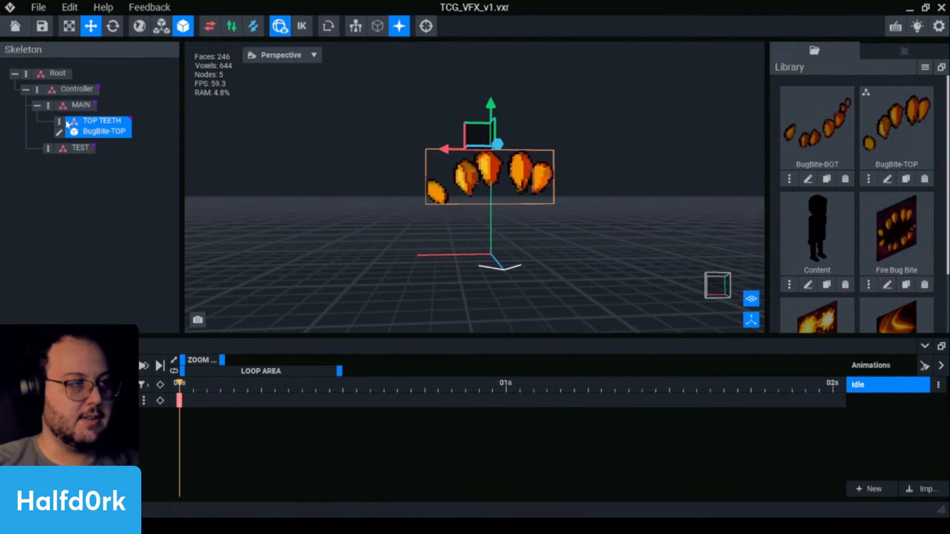
Create a BOTTOM TEETH node under the MAIN node and link the BugBite-BOT model to it.
click(48, 105)
click(71, 135)
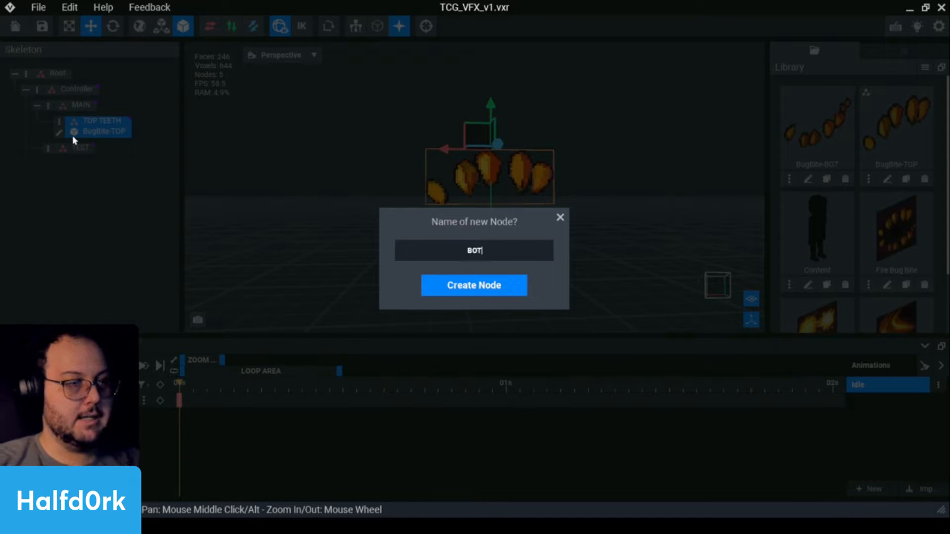
text(BOTTOM TEETH)
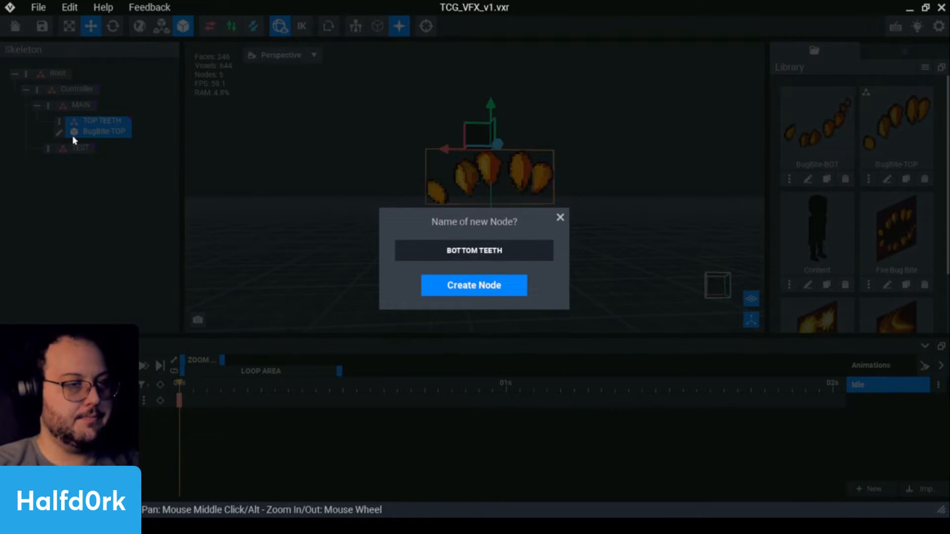
key(Return)
drag(816, 126, 138, 153)
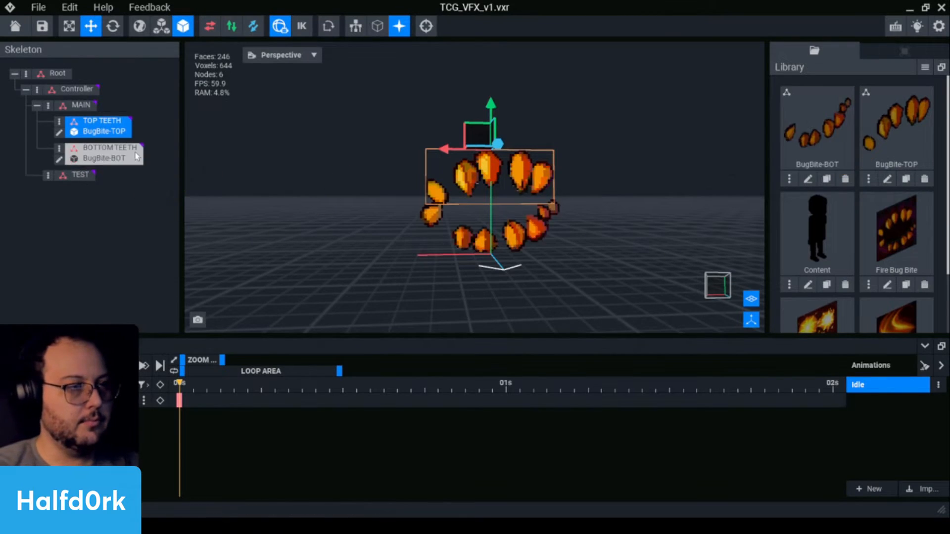
click(138, 153)
Examine how the top and bottom teeth line up as a mouth from several angles and distances.
right_drag(508, 189, 505, 219)
scroll(532, 231, up, 2)
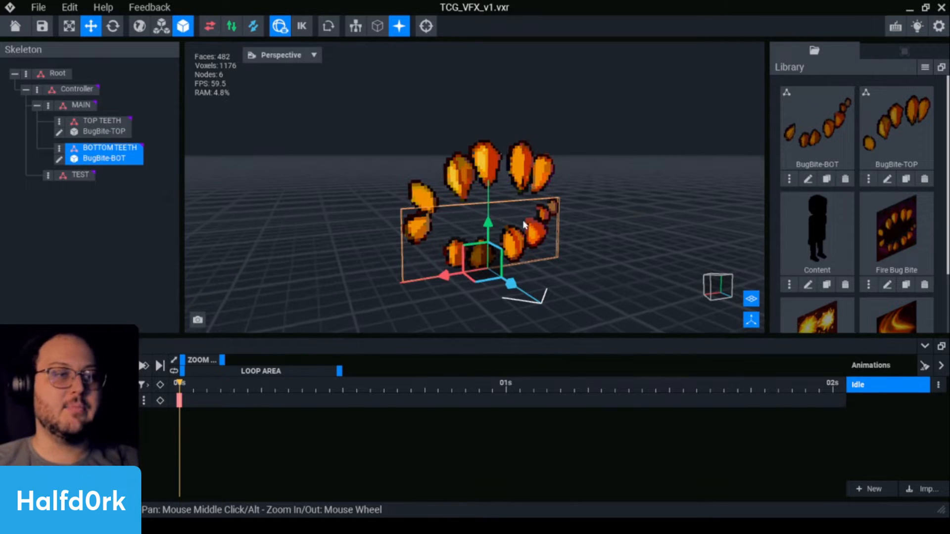
right_drag(524, 225, 508, 190)
scroll(526, 224, down, 3)
right_drag(528, 224, 530, 224)
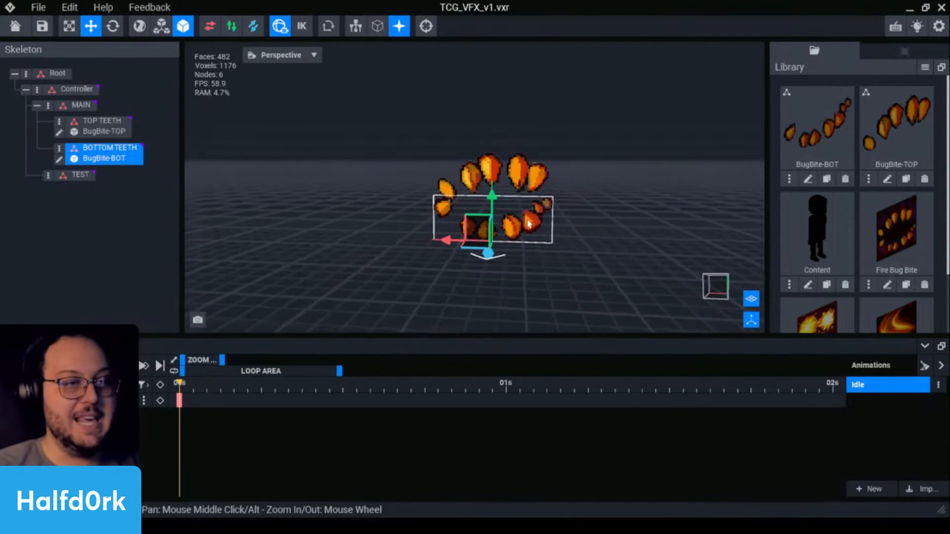
scroll(530, 230, up, 5)
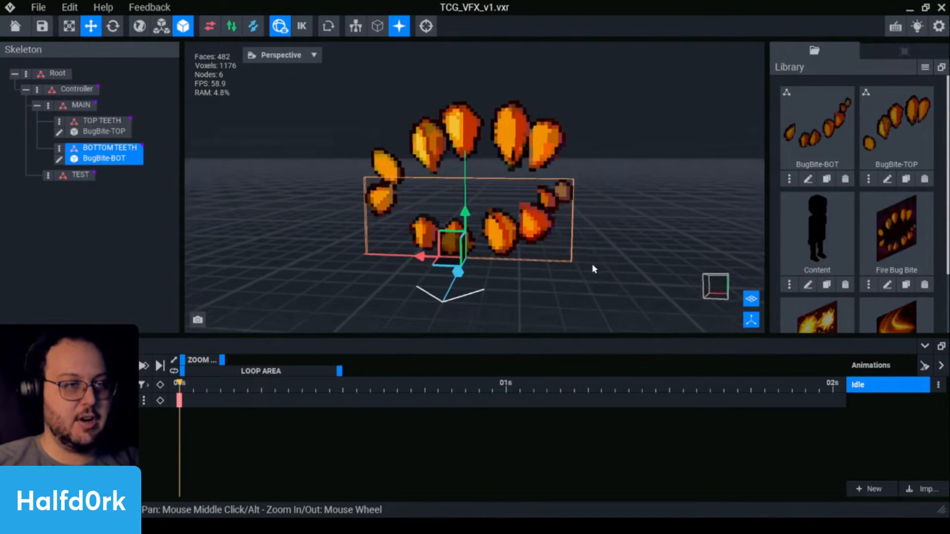
right_drag(592, 266, 594, 266)
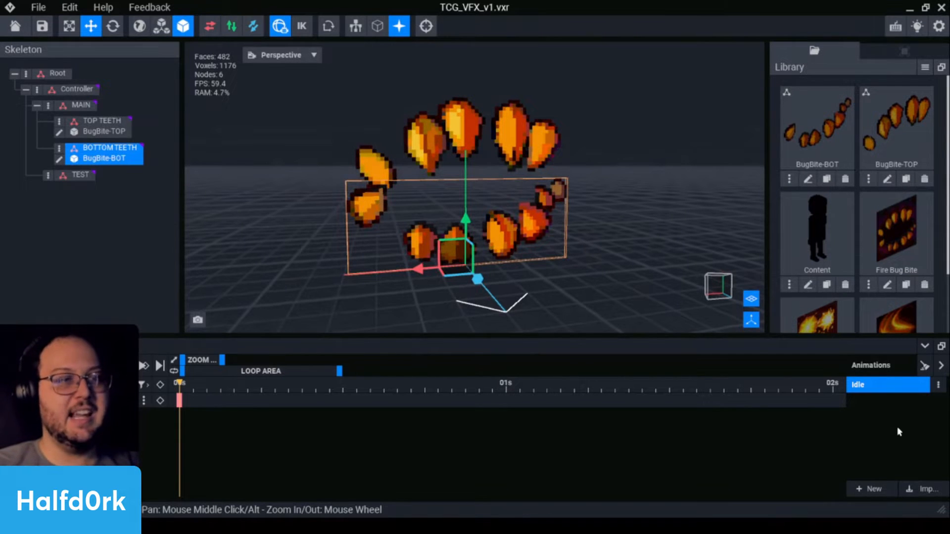
scroll(506, 308, down, 3)
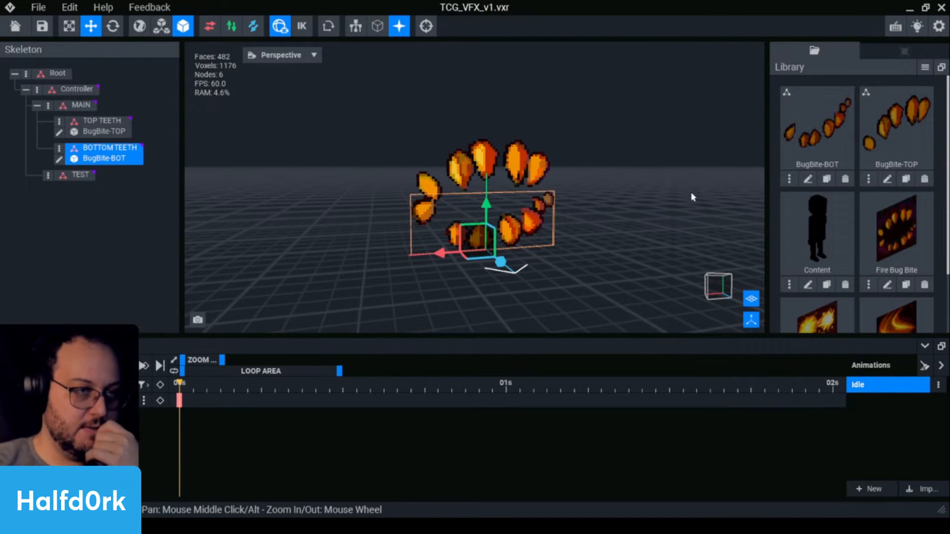
right_drag(531, 210, 528, 219)
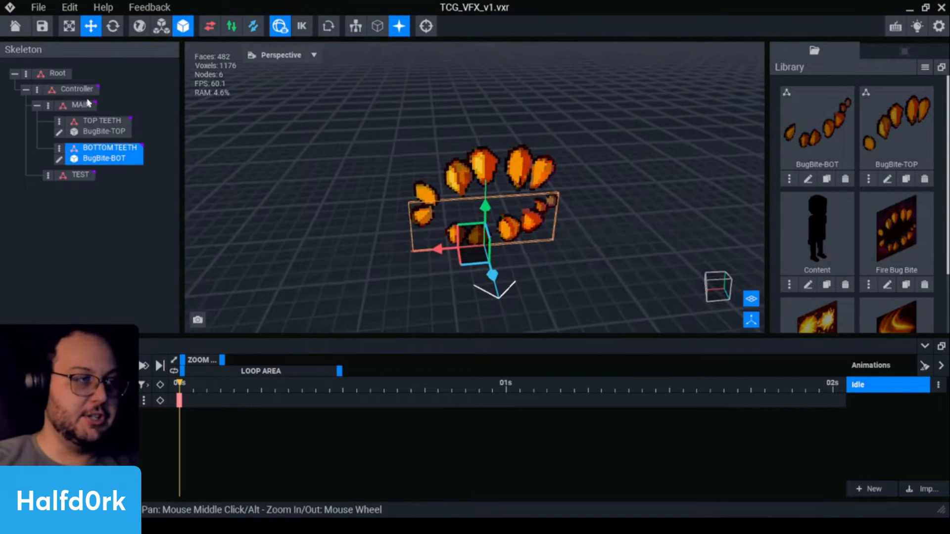
Rotate the MAIN node to 270° about its X axis so both rows of teeth lie flat over the grid.
click(94, 106)
key(e)
right_drag(447, 254, 505, 257)
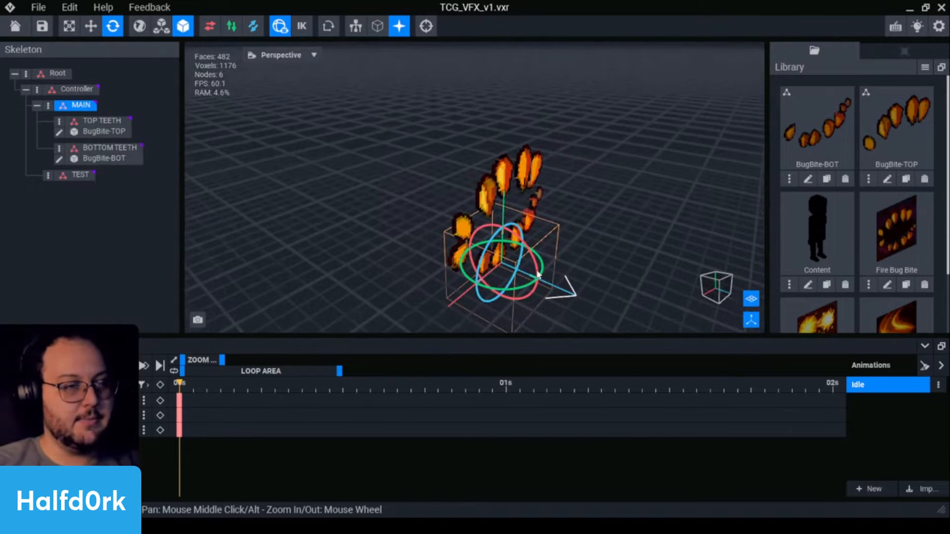
drag(538, 275, 500, 242)
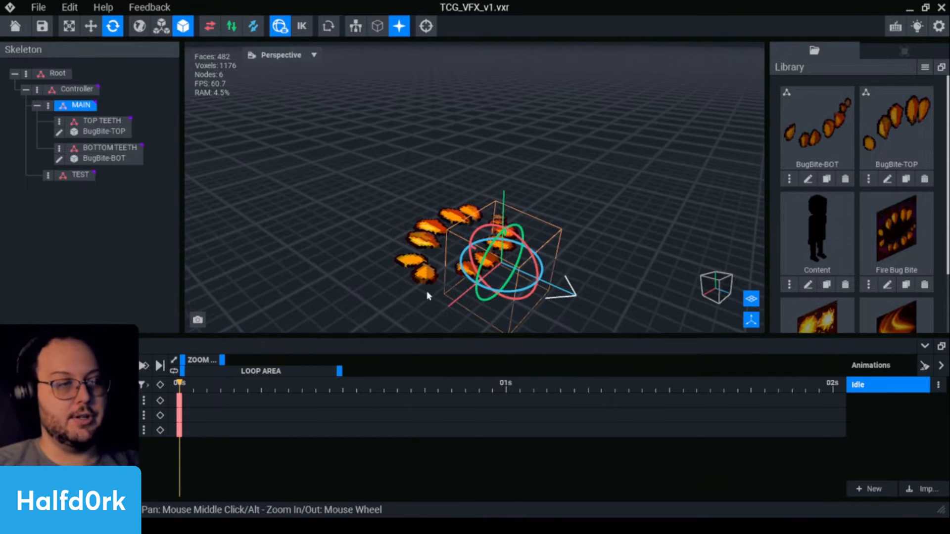
right_drag(505, 266, 526, 220)
scroll(510, 255, up, 3)
right_drag(510, 256, 546, 262)
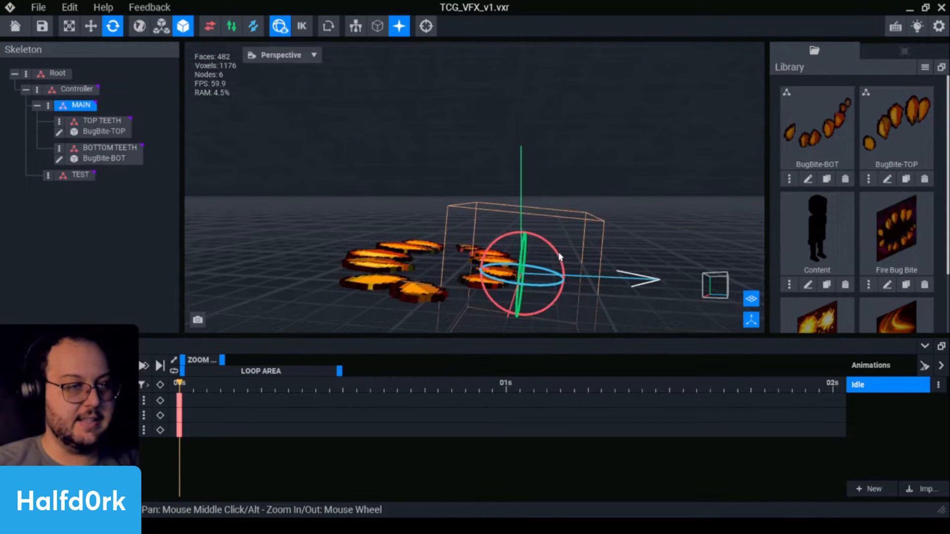
click(537, 260)
click(79, 105)
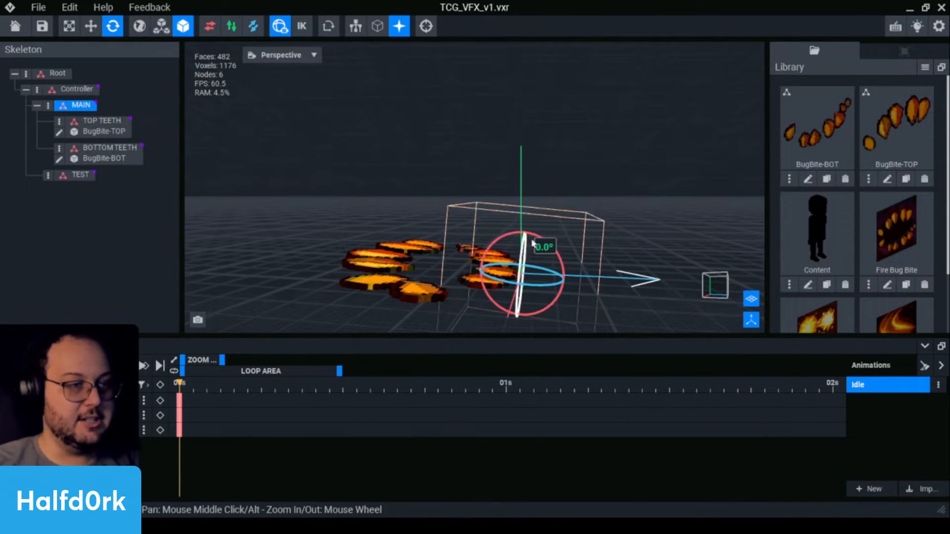
drag(558, 256, 559, 251)
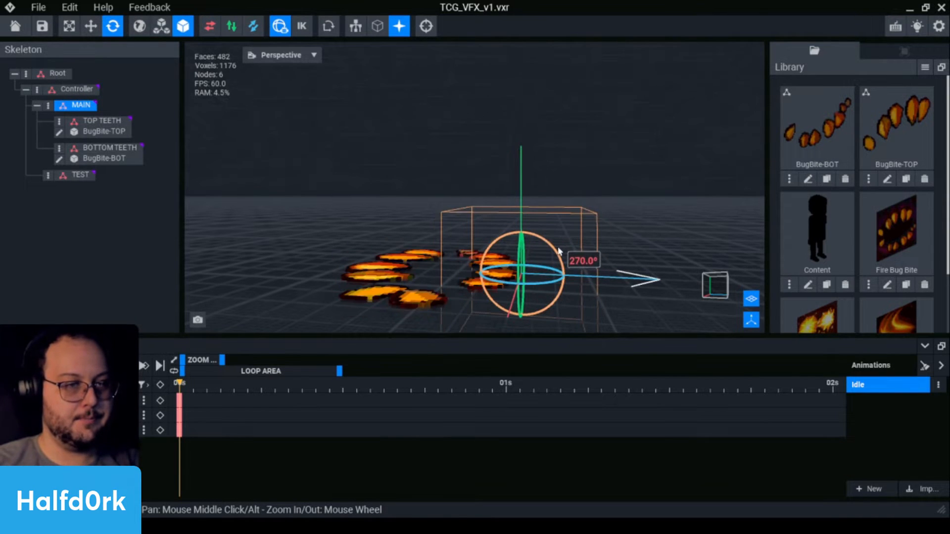
Move the MAIN node to -22 along its Y axis and adjust its height to just above the ground grid.
right_drag(571, 250, 541, 221)
key(w)
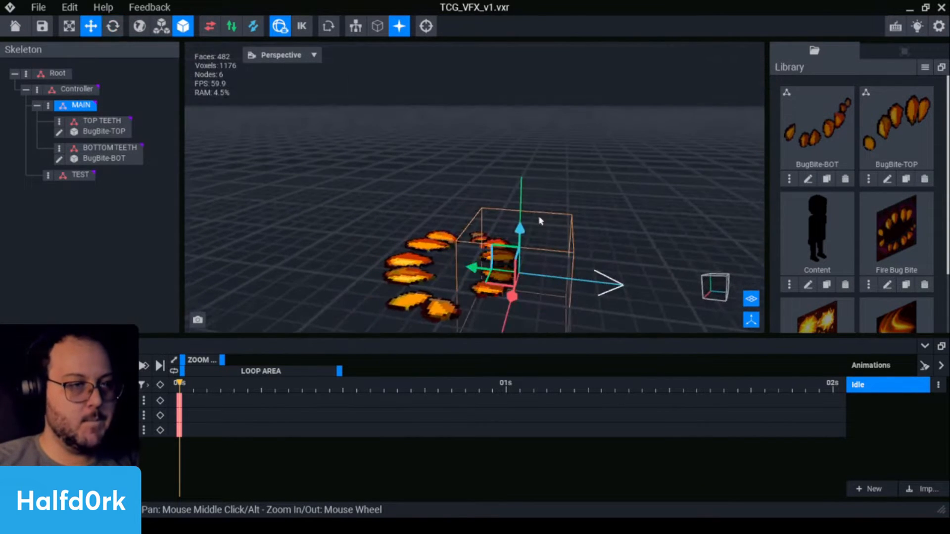
drag(474, 274, 539, 285)
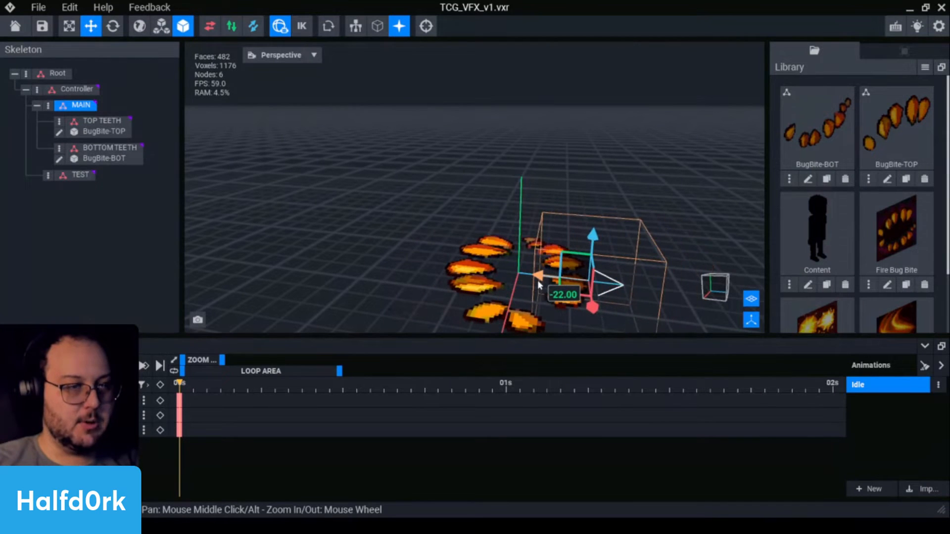
drag(591, 239, 592, 199)
right_drag(593, 199, 526, 218)
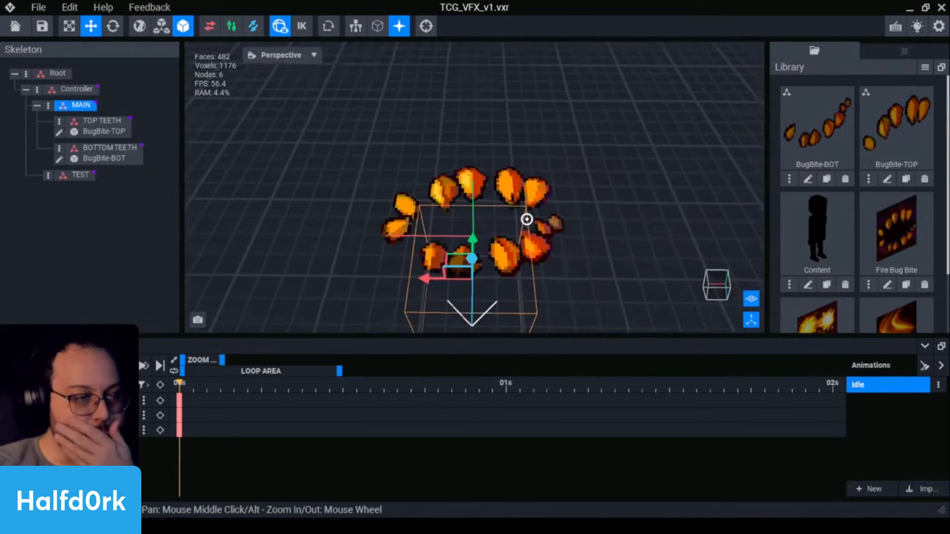
right_drag(481, 254, 504, 224)
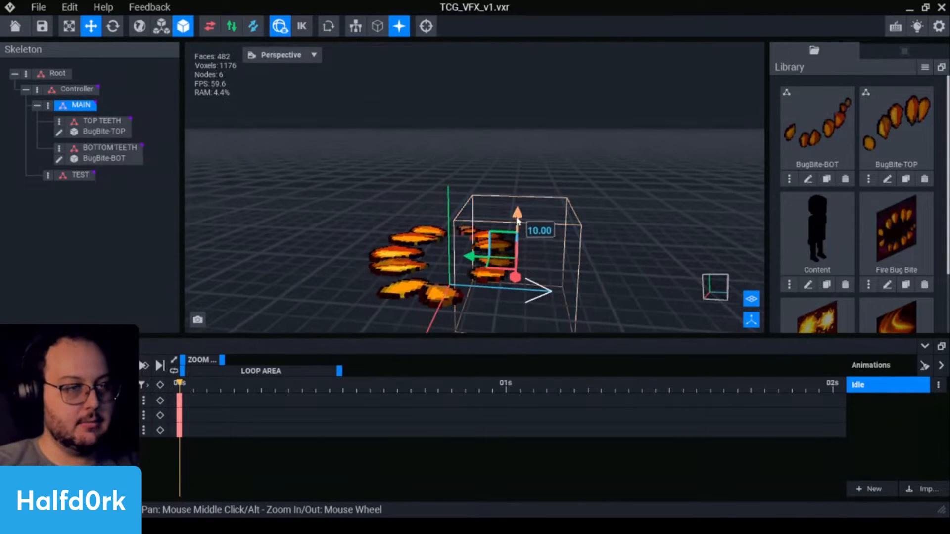
drag(517, 221, 518, 237)
Open the bite slightly by moving the TOP TEETH node to 47 and the BOTTOM TEETH node to -1 along Y.
right_drag(545, 247, 578, 291)
click(579, 290)
mouse_move(495, 249)
right_down()
mouse_move(487, 253)
mouse_move(495, 249)
right_up()
click(526, 186)
drag(493, 95, 496, 90)
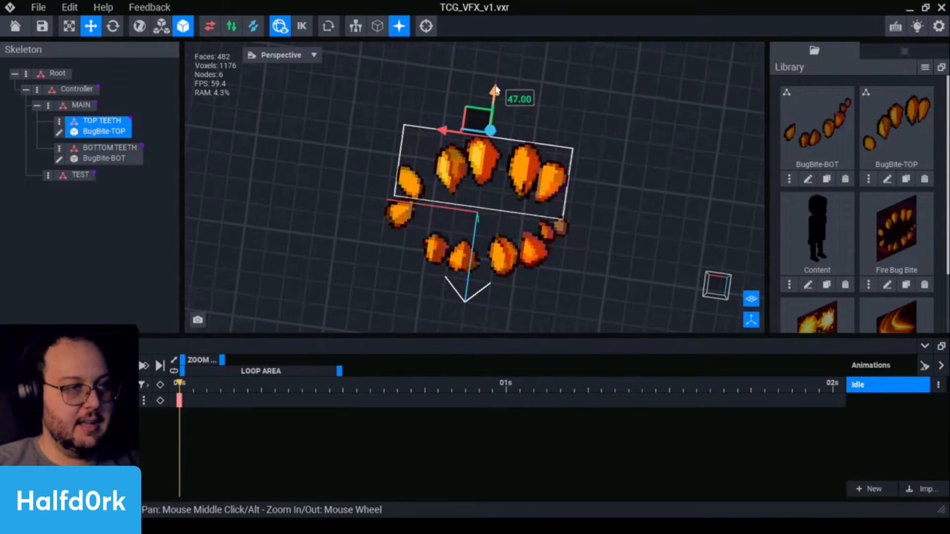
click(515, 251)
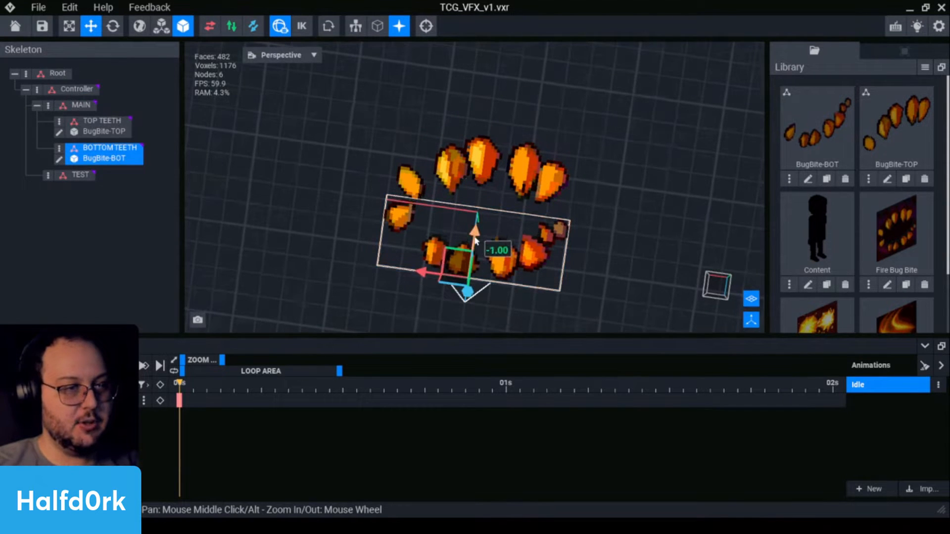
click(630, 244)
Save the TCG_VFX_v1 rig with the repositioned teeth.
scroll(629, 244, down, 4)
key(ctrl+s)
scroll(624, 247, up, 3)
right_drag(600, 231, 530, 214)
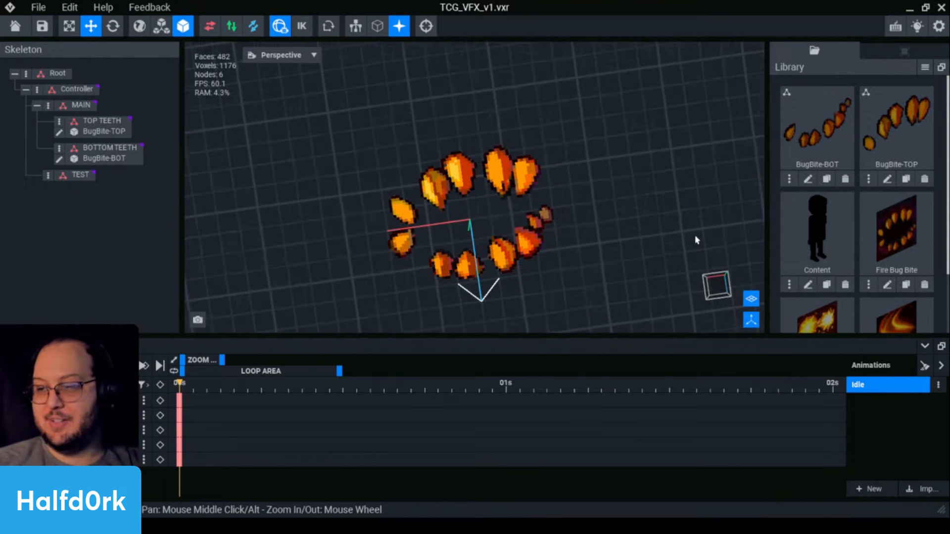
scroll(586, 217, up, 1)
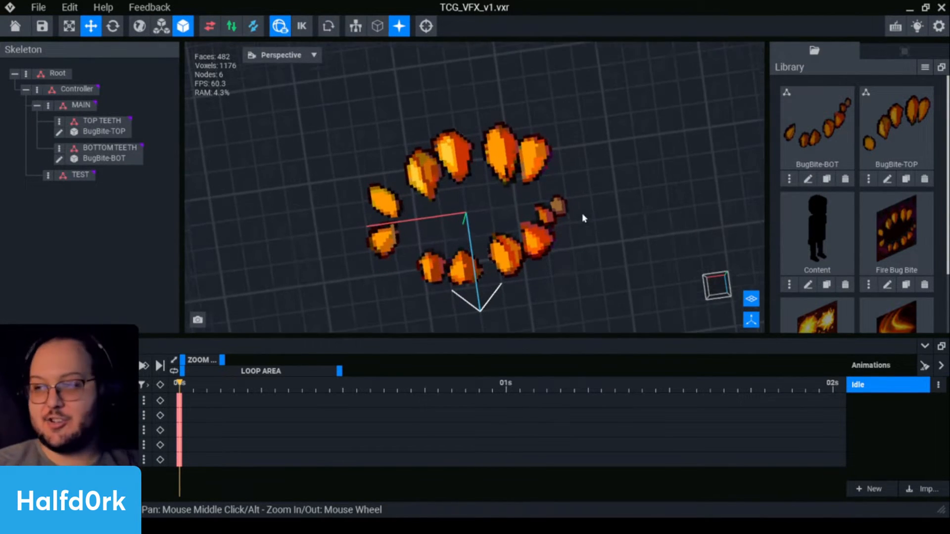
right_drag(574, 221, 548, 221)
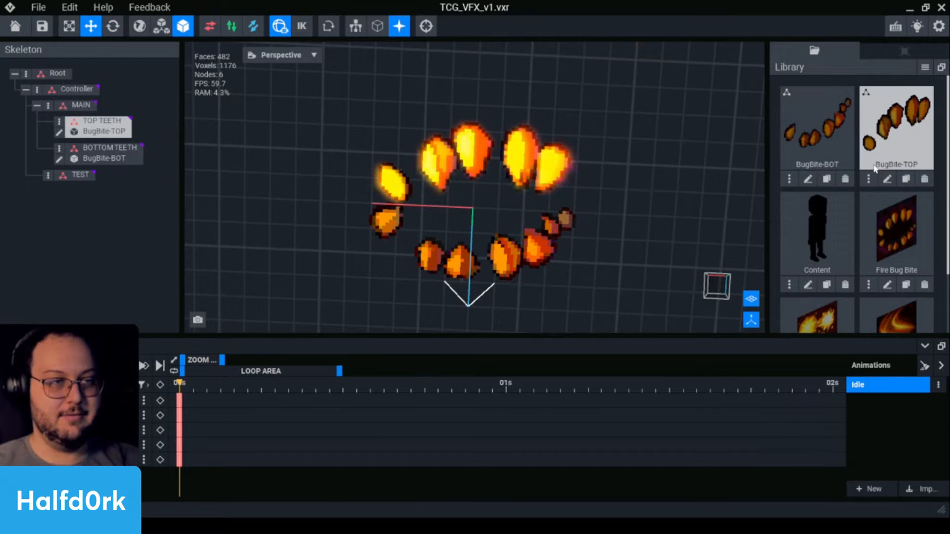
Duplicate the Idle animation under the name Bite 01.
right_drag(445, 247, 490, 235)
click(493, 133)
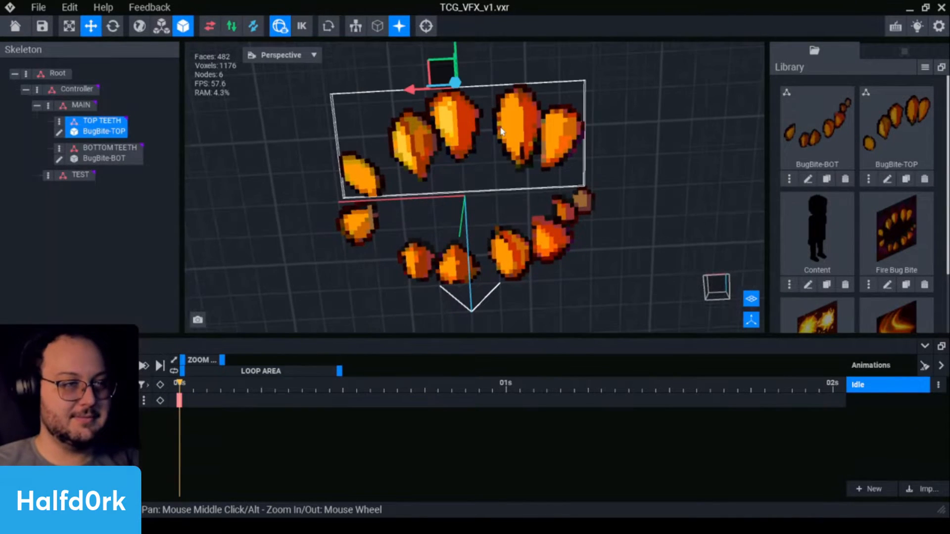
scroll(497, 148, down, 2)
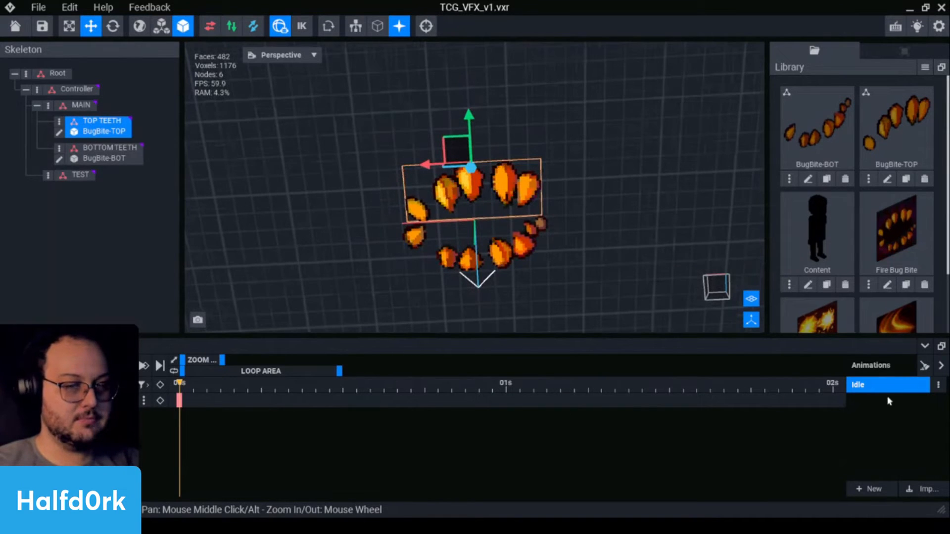
click(938, 384)
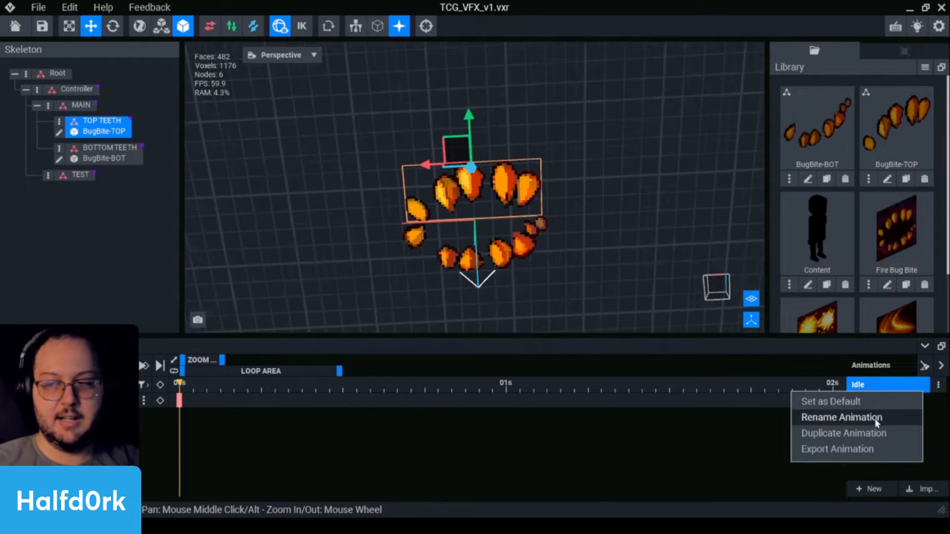
click(860, 436)
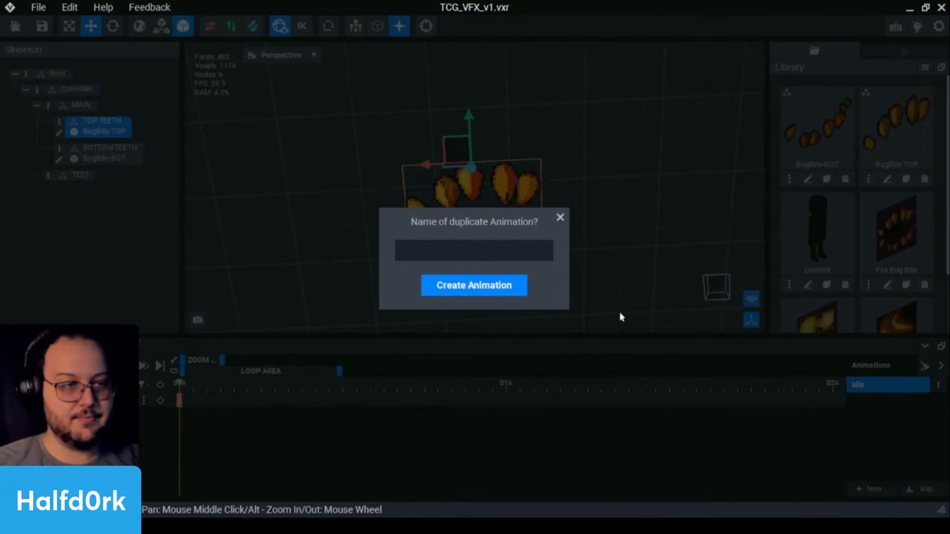
text(Bite 01)
key(Return)
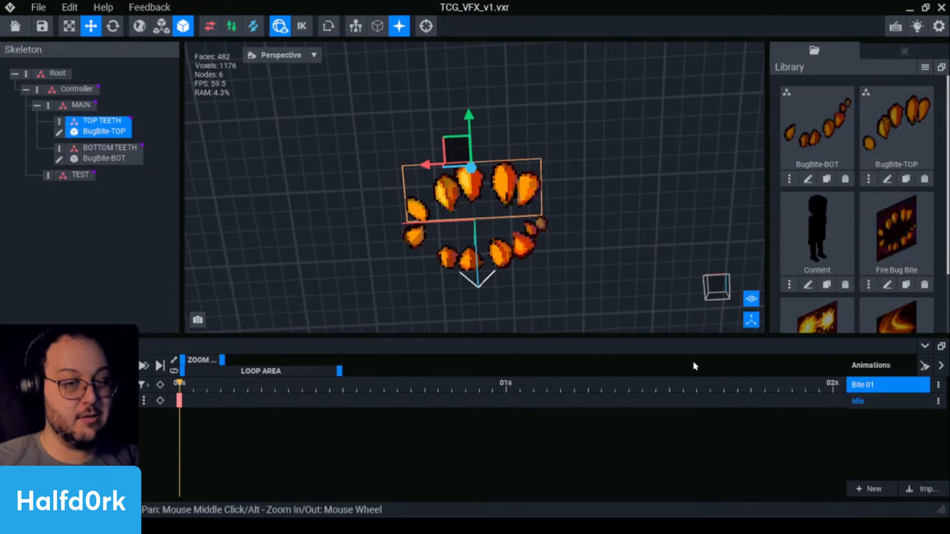
Extend the visible timeline to just past 9 seconds and add a keyframe for the TOP TEETH node at 2 seconds.
mouse_move(504, 311)
right_down()
mouse_move(487, 255)
mouse_move(493, 296)
right_up()
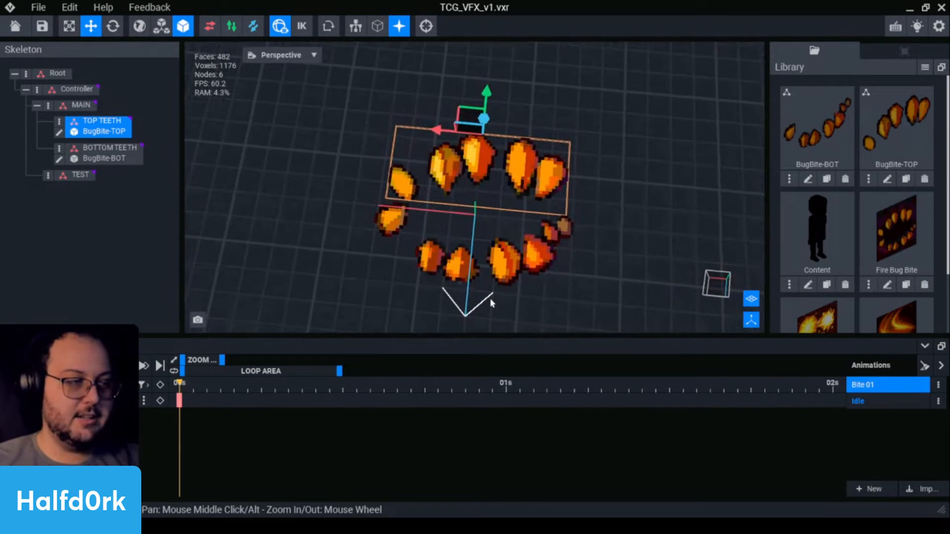
drag(176, 391, 506, 391)
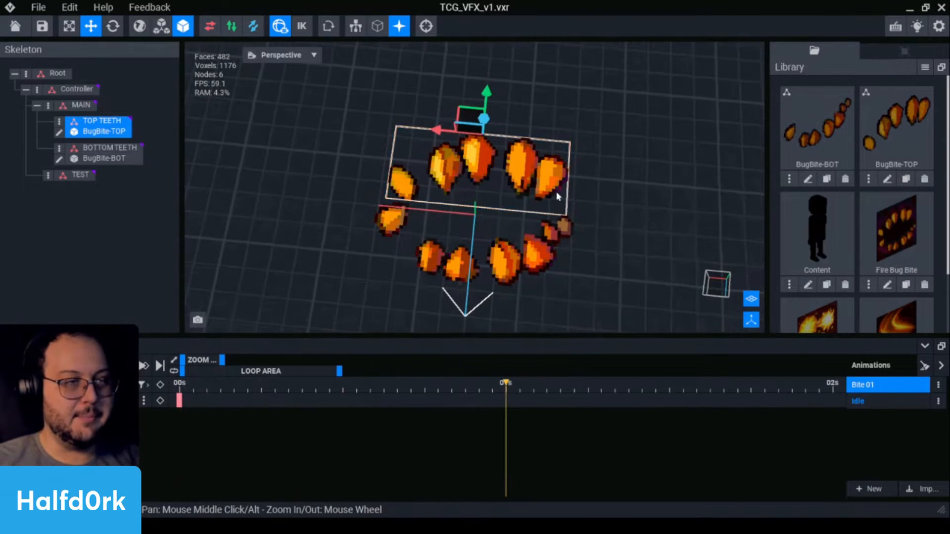
scroll(559, 194, down, 1)
scroll(560, 195, down, 1)
drag(222, 360, 385, 365)
click(321, 384)
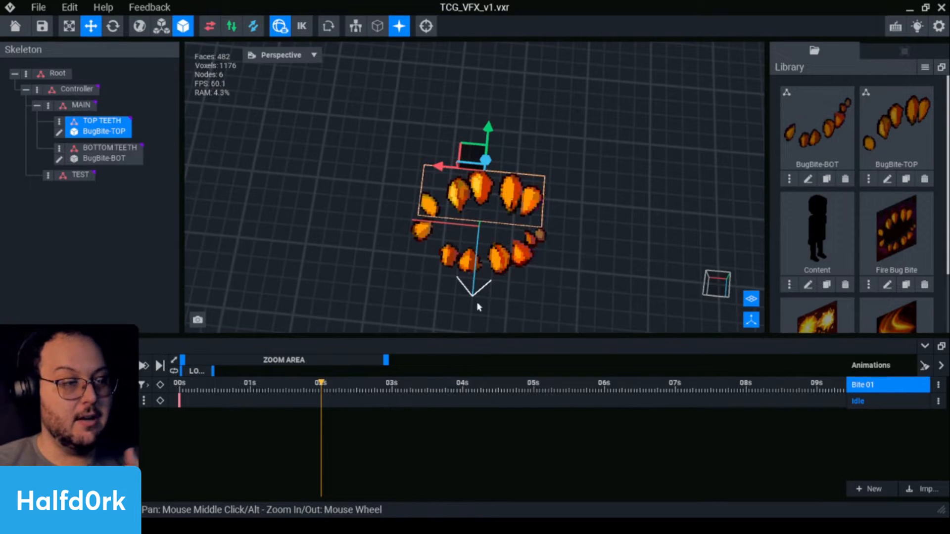
mouse_move(450, 281)
right_down()
mouse_move(451, 270)
mouse_move(452, 281)
right_up()
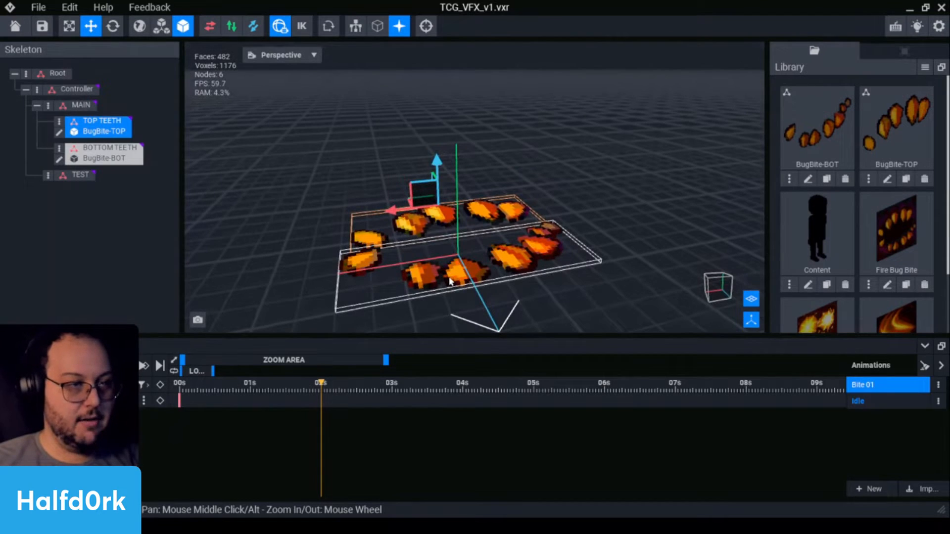
scroll(407, 230, up, 2)
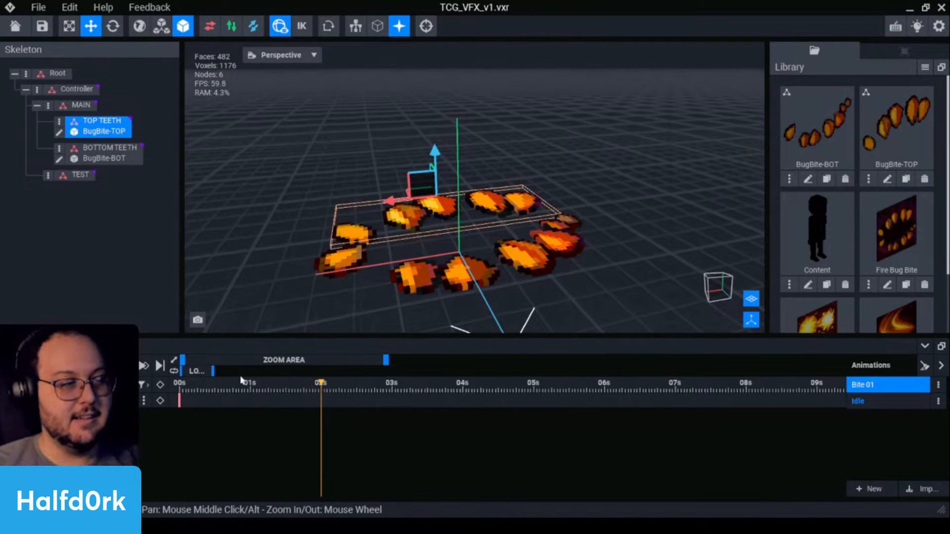
click(159, 384)
Lower the MAIN node below the ground grid to -14 at the 2-second mark of Bite 01.
right_drag(447, 236, 316, 213)
click(74, 107)
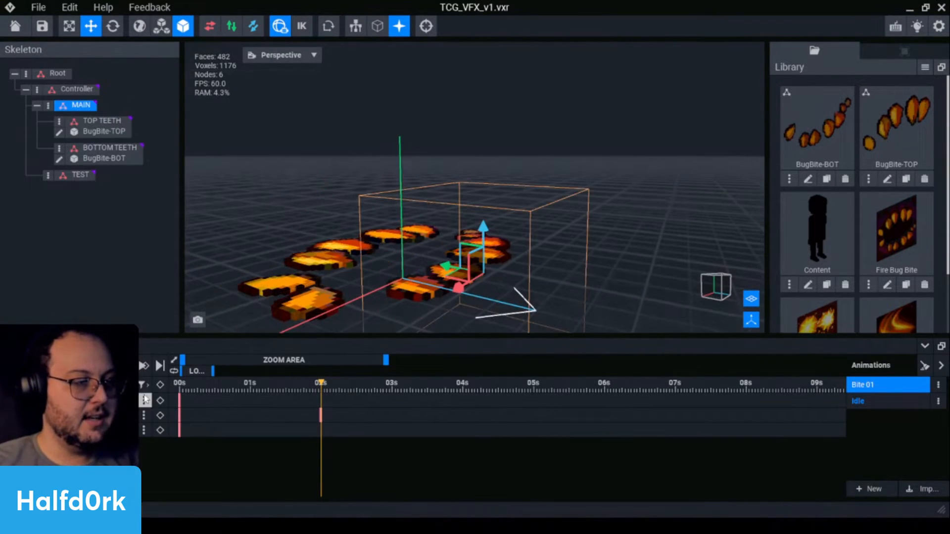
drag(480, 241, 490, 289)
right_drag(490, 289, 512, 262)
drag(512, 263, 513, 282)
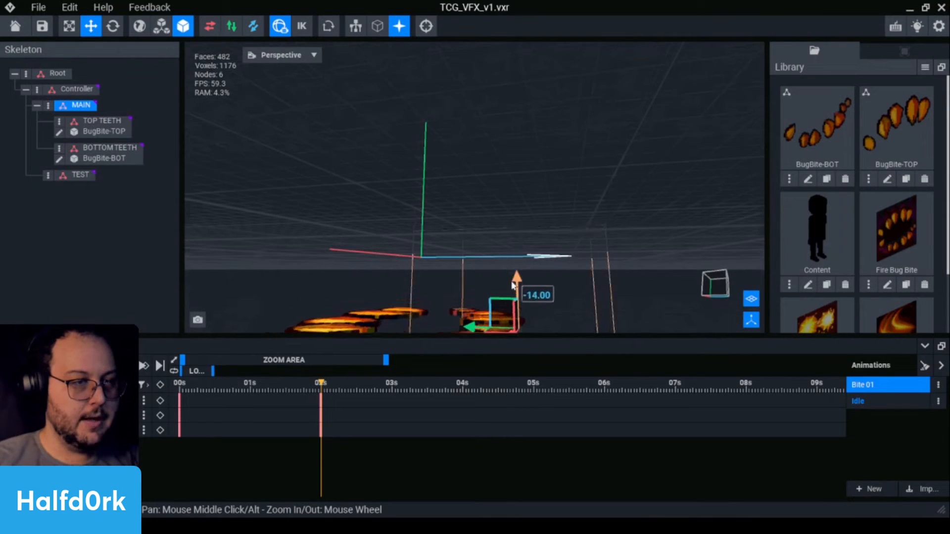
Raise the MAIN node back above the ground grid in a keyframe just before the 2-second mark of Bite 01.
right_drag(513, 282, 507, 263)
drag(508, 262, 506, 296)
right_drag(506, 296, 536, 295)
mouse_move(331, 392)
mouse_down()
mouse_move(188, 391)
mouse_move(320, 390)
mouse_up()
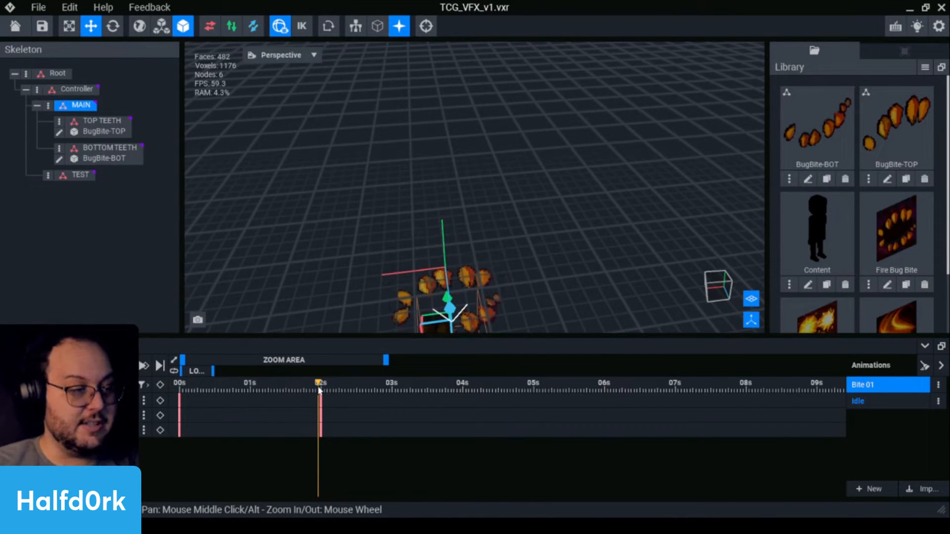
right_drag(473, 321, 477, 300)
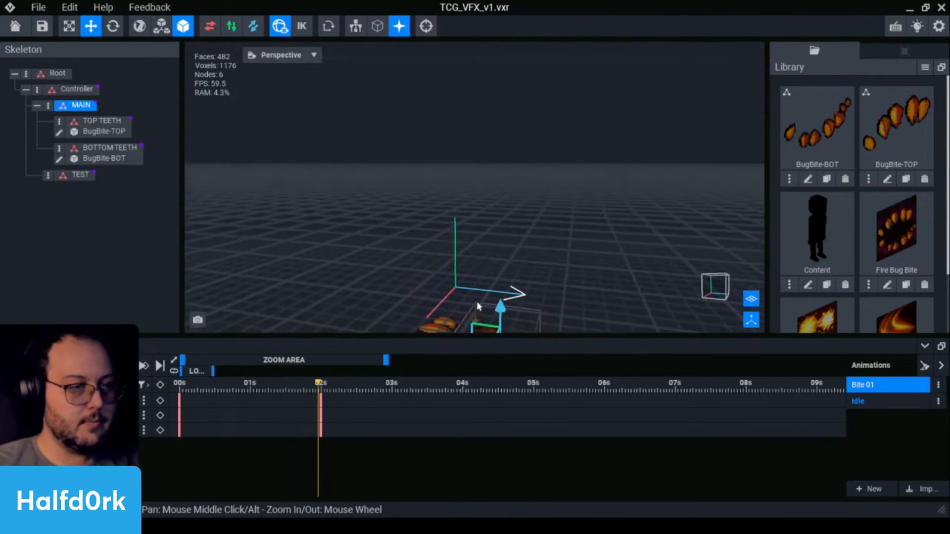
drag(499, 304, 520, 241)
right_drag(520, 242, 613, 255)
click(614, 254)
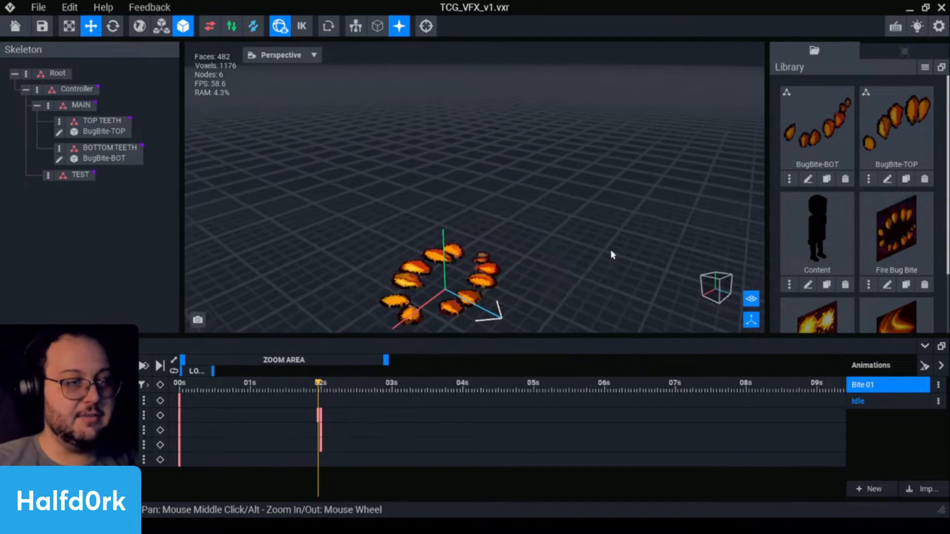
Save the rig and check the teeth's sudden drop by scrubbing around the 2-second mark.
drag(309, 384, 319, 385)
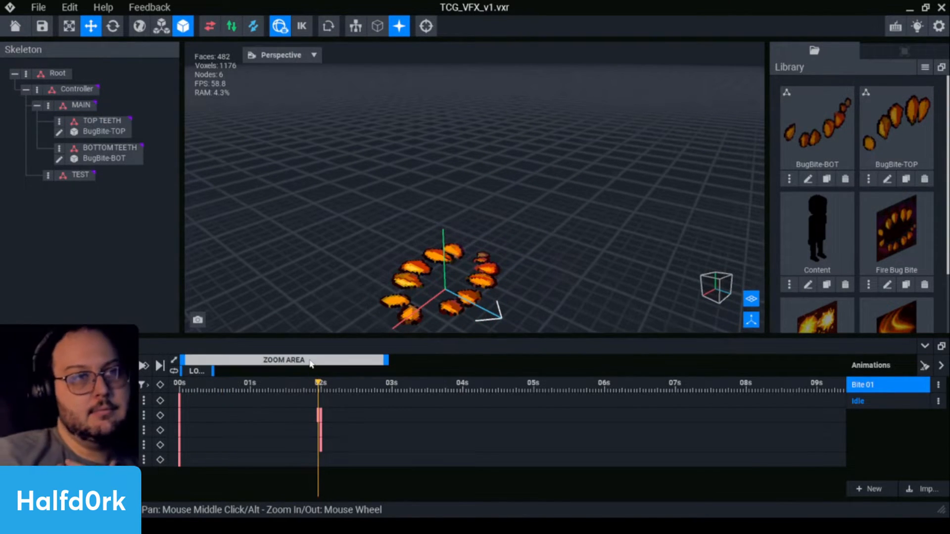
key(ctrl+s)
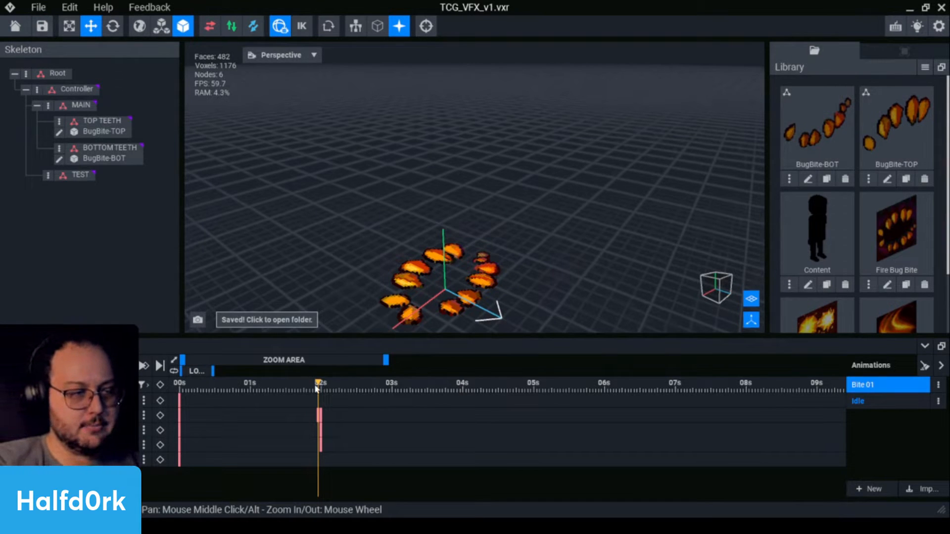
click(321, 387)
drag(322, 387, 317, 390)
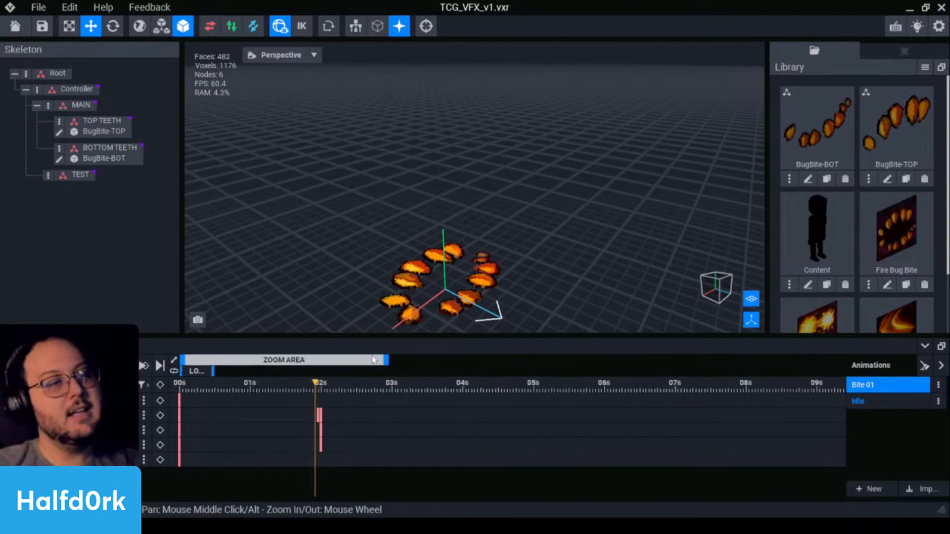
drag(318, 386, 316, 389)
Compare the teeth at 0 and 2 seconds and key all nodes at the 2-second mark of Bite 01.
scroll(460, 287, up, 3)
right_drag(487, 270, 455, 299)
middle_drag(456, 299, 425, 262)
drag(242, 388, 178, 394)
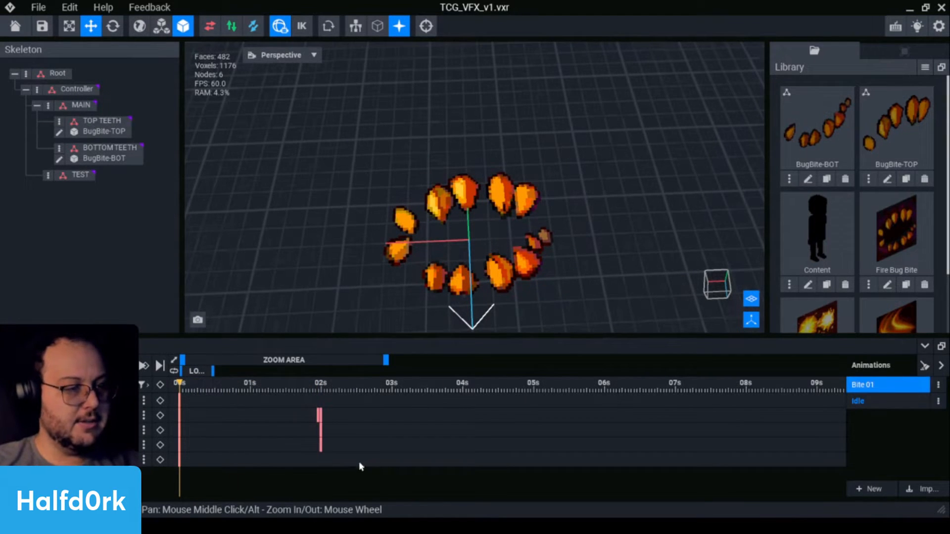
click(321, 386)
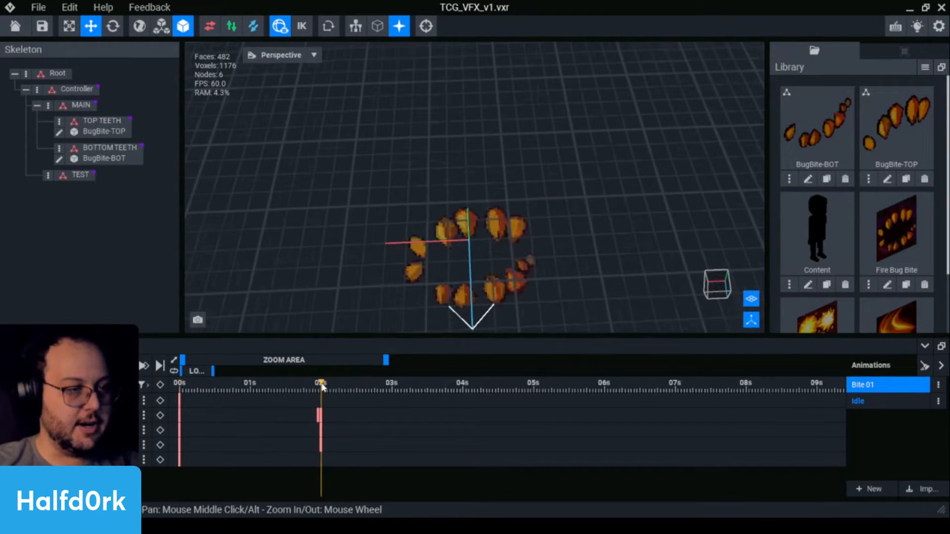
click(174, 385)
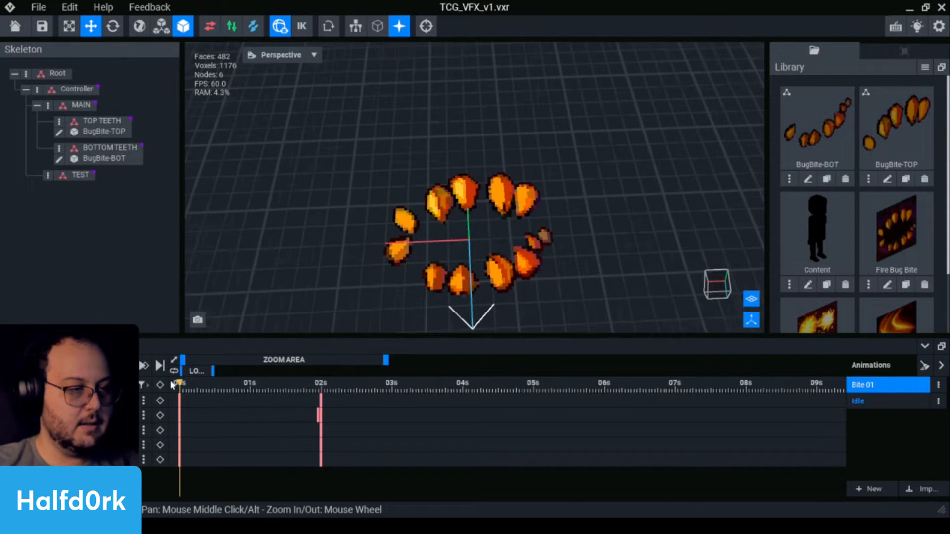
right_drag(468, 300, 445, 248)
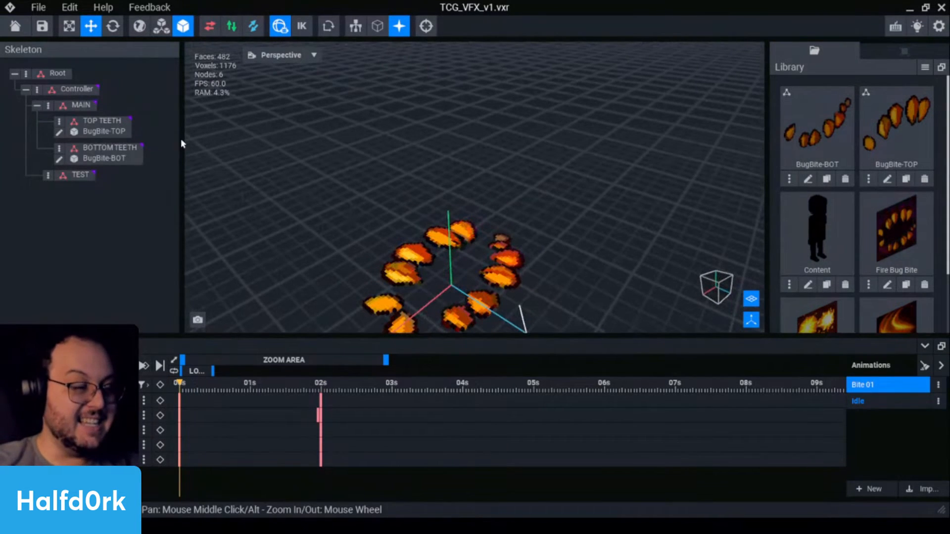
Copy the keyframes of all nodes at 2 seconds and paste them at 0 seconds.
right_drag(186, 143, 346, 278)
drag(345, 469, 323, 400)
right_click(321, 402)
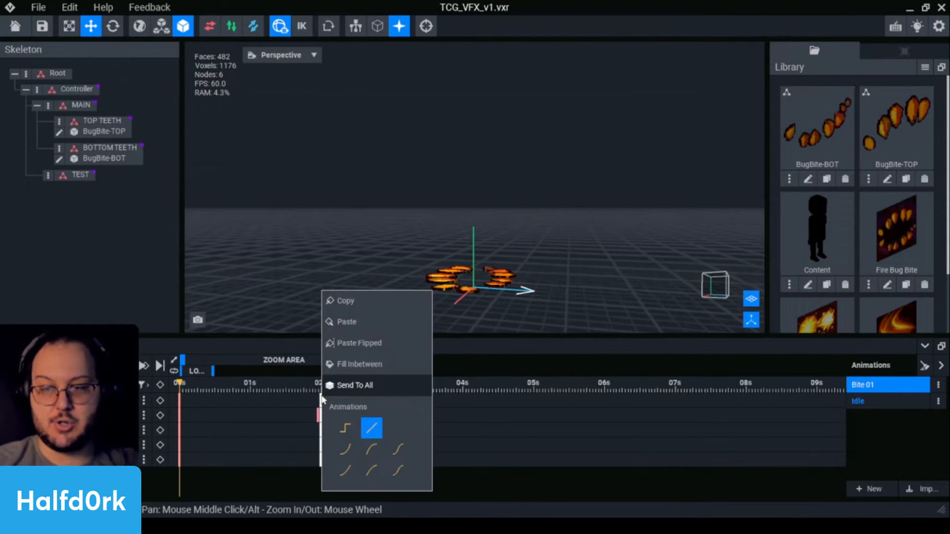
click(377, 302)
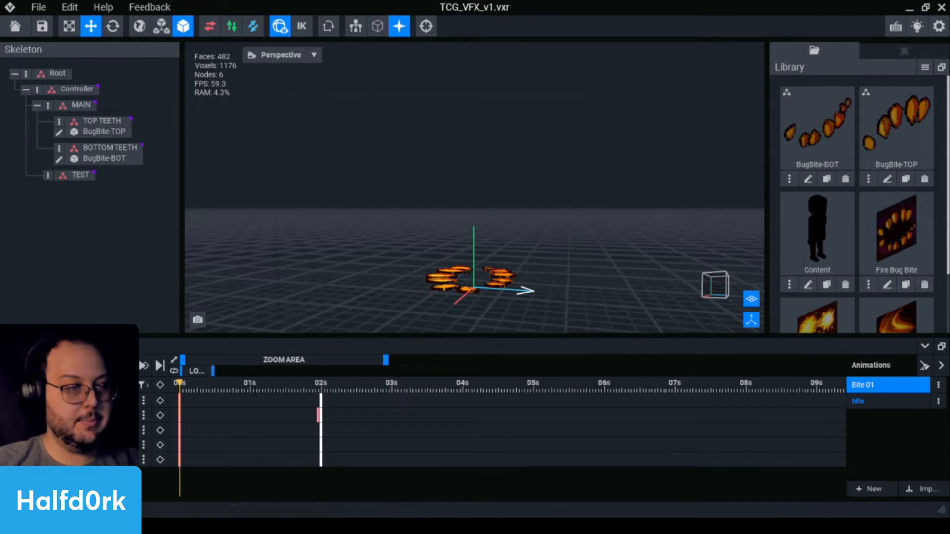
right_click(181, 403)
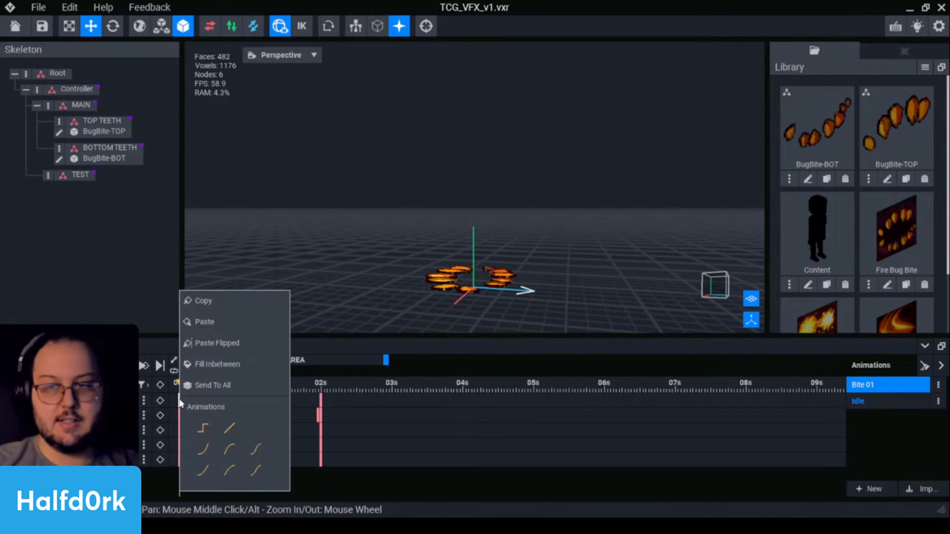
click(206, 323)
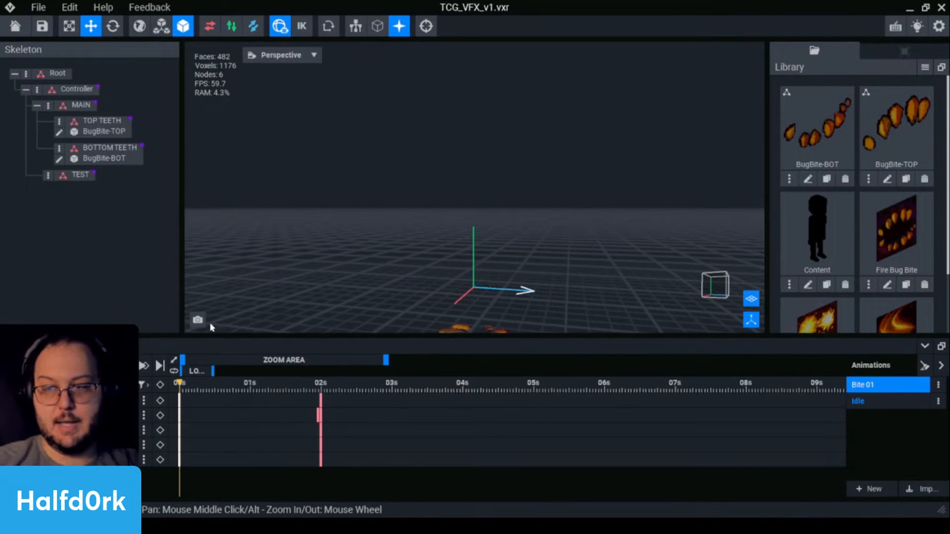
Raise the MAIN node above the ground grid in a keyframe just after 0 seconds.
drag(196, 390, 184, 391)
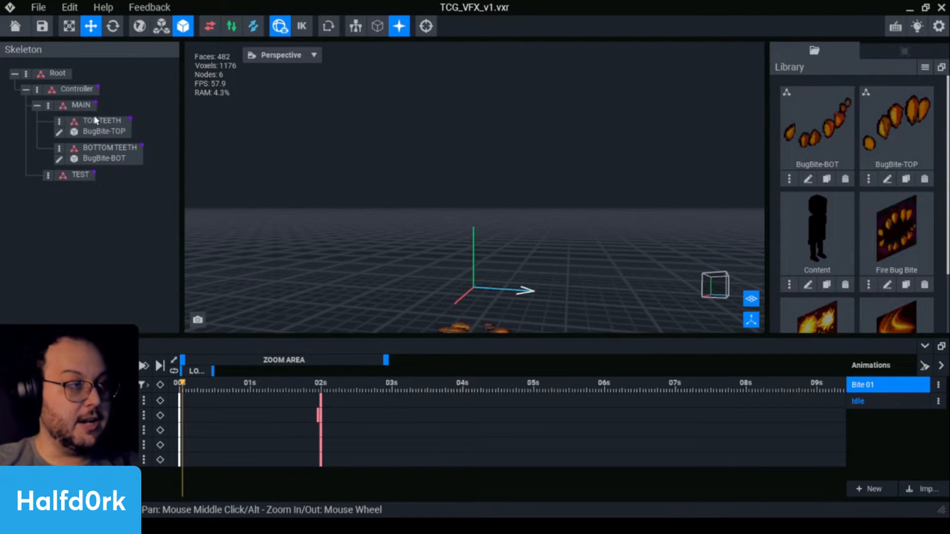
click(81, 105)
drag(513, 288, 502, 228)
click(578, 266)
right_drag(578, 266, 503, 274)
scroll(503, 274, up, 4)
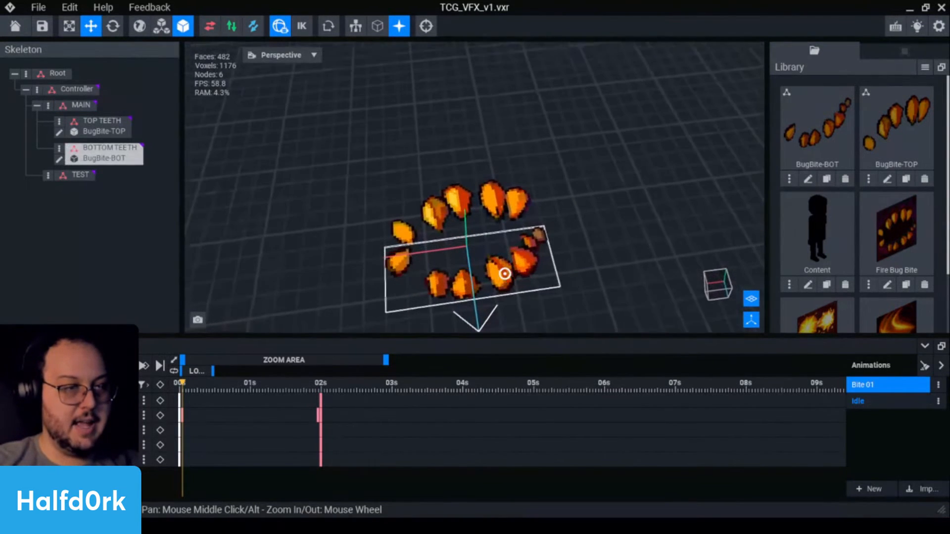
Play back the Bite 01 animation and save the TCG_VFX_v1 rig.
key(space)
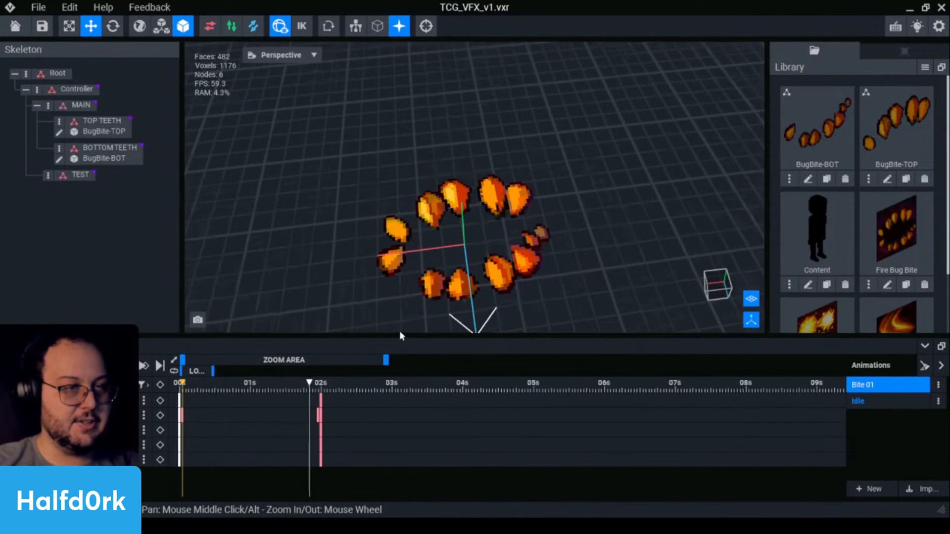
key(space)
click(182, 389)
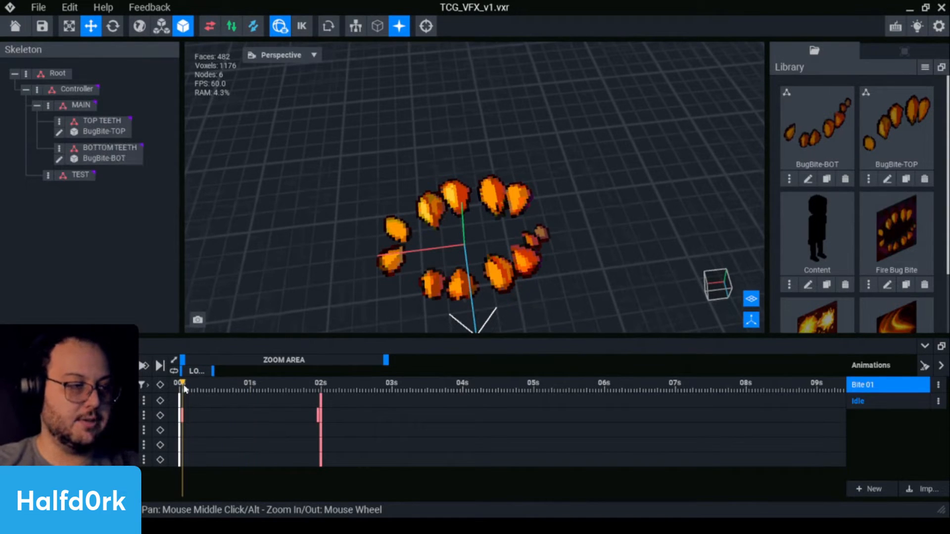
key(ctrl+s)
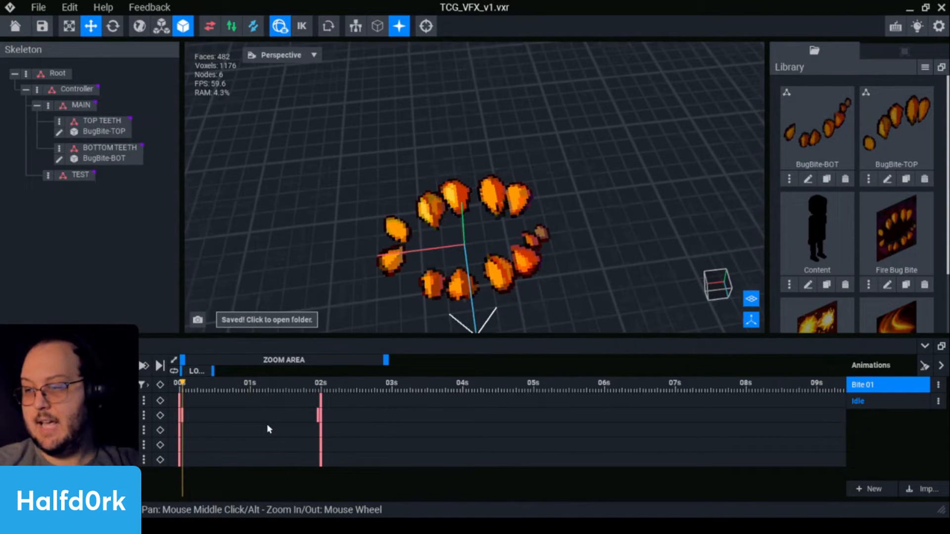
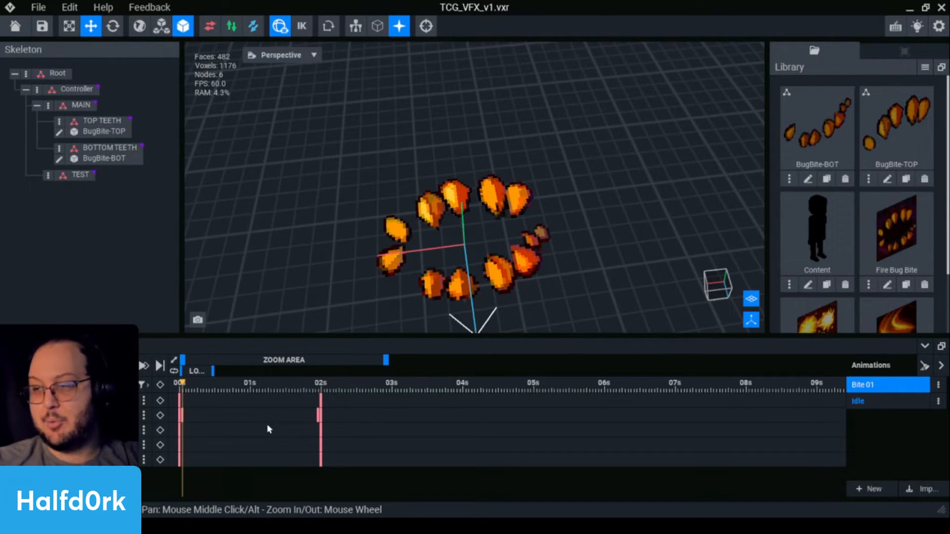
Try closing the bite at 1 second by lowering the TOP TEETH and slightly raising the BOTTOM TEETH.
scroll(554, 294, down, 1)
right_drag(554, 297, 470, 269)
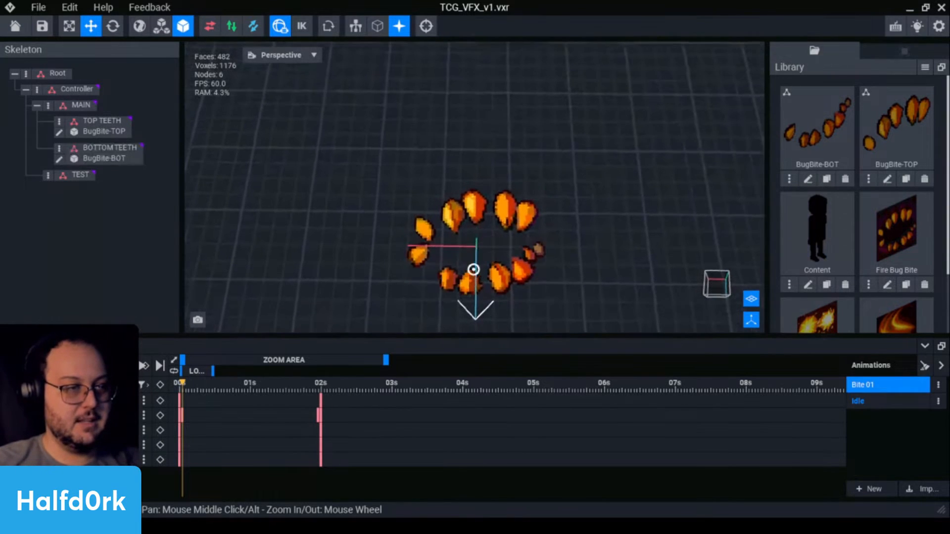
drag(182, 391, 251, 393)
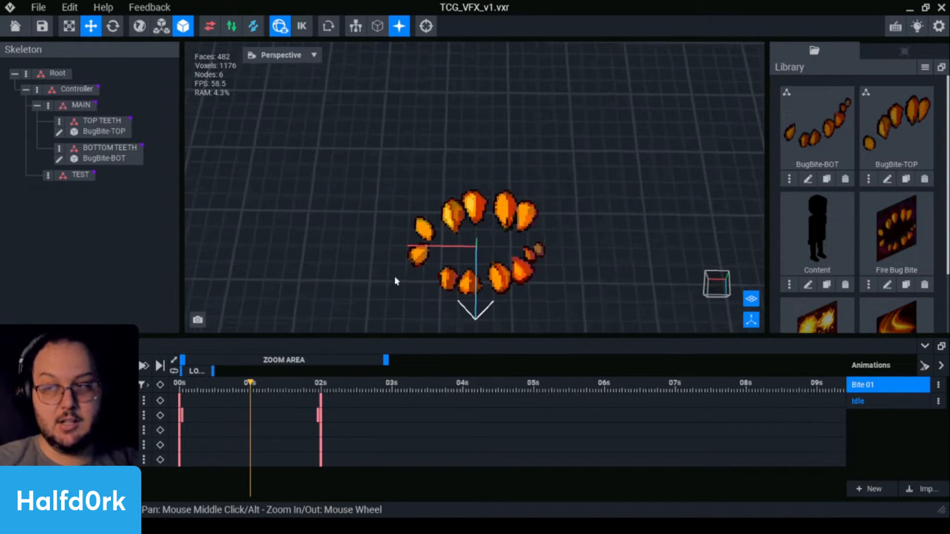
click(471, 213)
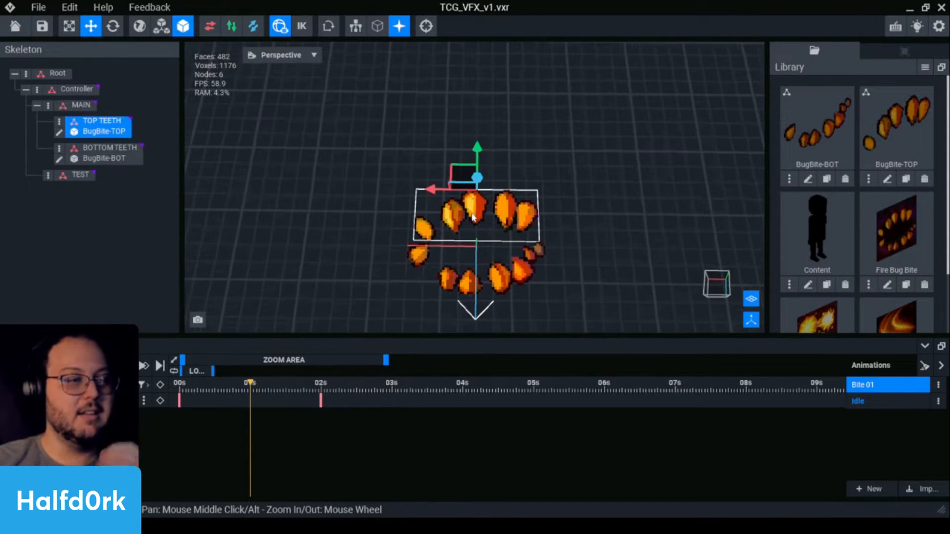
drag(478, 151, 478, 186)
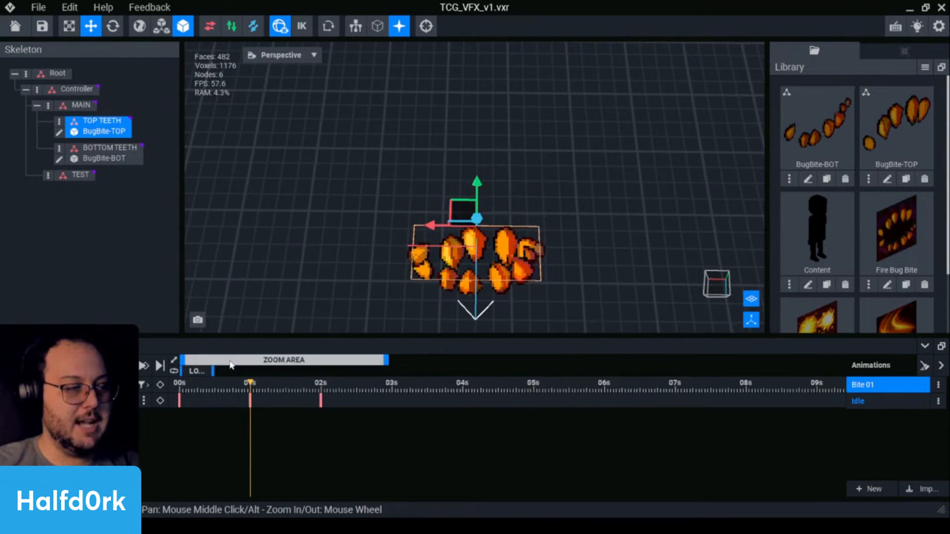
click(526, 269)
mouse_move(476, 251)
mouse_down()
mouse_move(478, 232)
mouse_move(478, 247)
mouse_up()
click(439, 246)
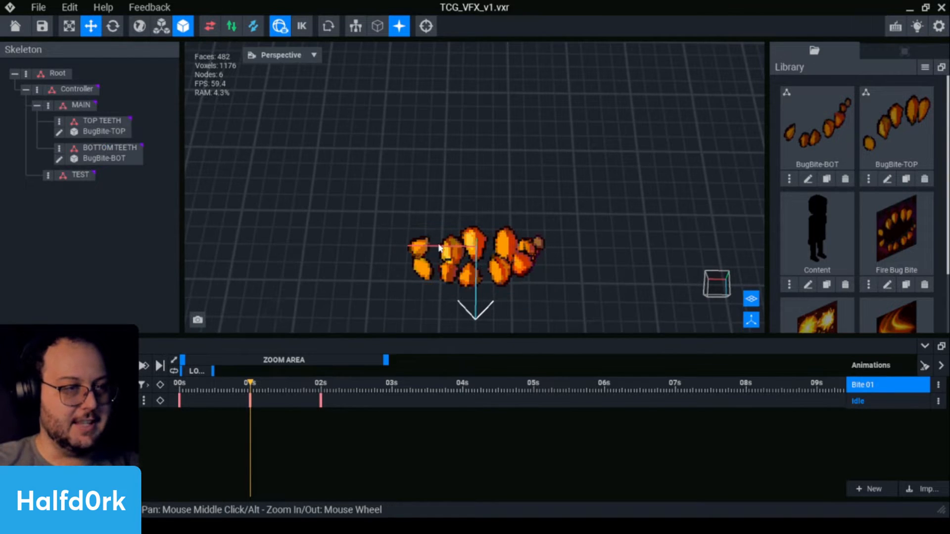
Raise the TOP TEETH part of the way at 1 second to loosen the closed bite.
click(438, 246)
drag(479, 184, 480, 166)
right_drag(484, 234, 484, 234)
drag(432, 191, 432, 186)
right_drag(541, 214, 545, 215)
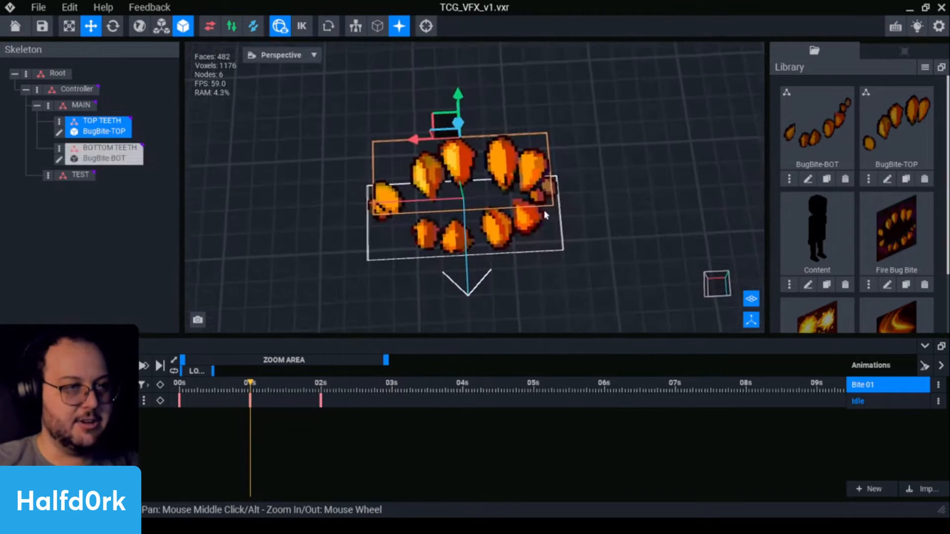
middle_drag(546, 214, 553, 226)
scroll(556, 230, down, 2)
Try an earlier bite by moving the TOP TEETH and BOTTOM TEETH keyframes from 1 second to about 0.5 seconds.
drag(239, 389, 179, 387)
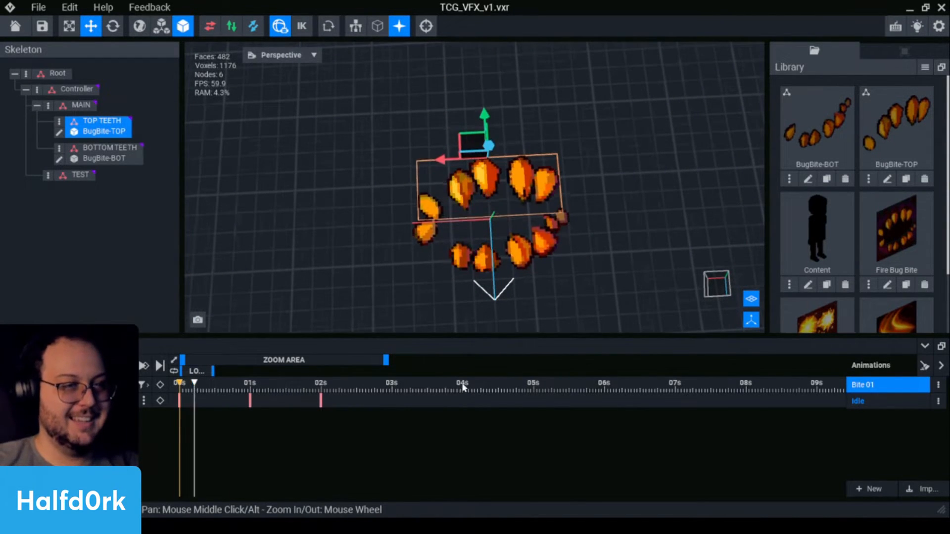
drag(262, 389, 205, 388)
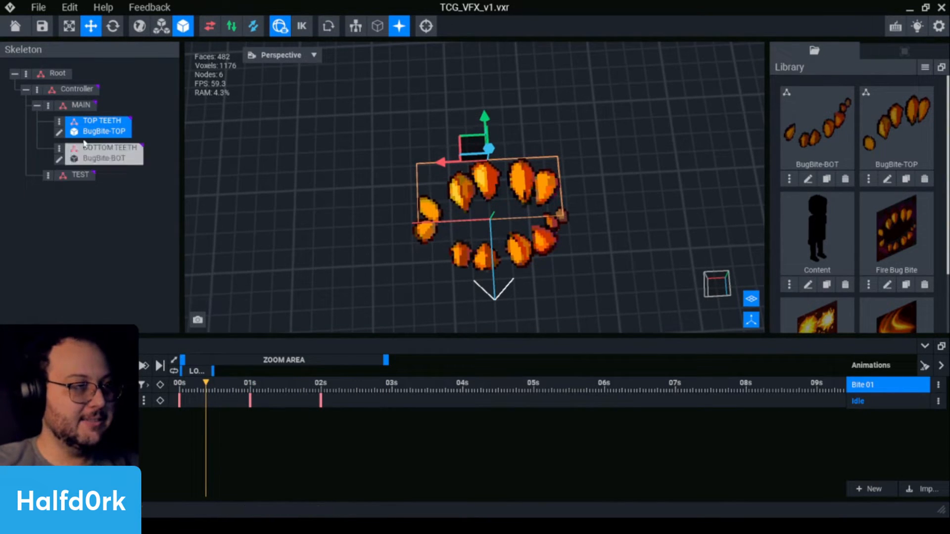
click(79, 105)
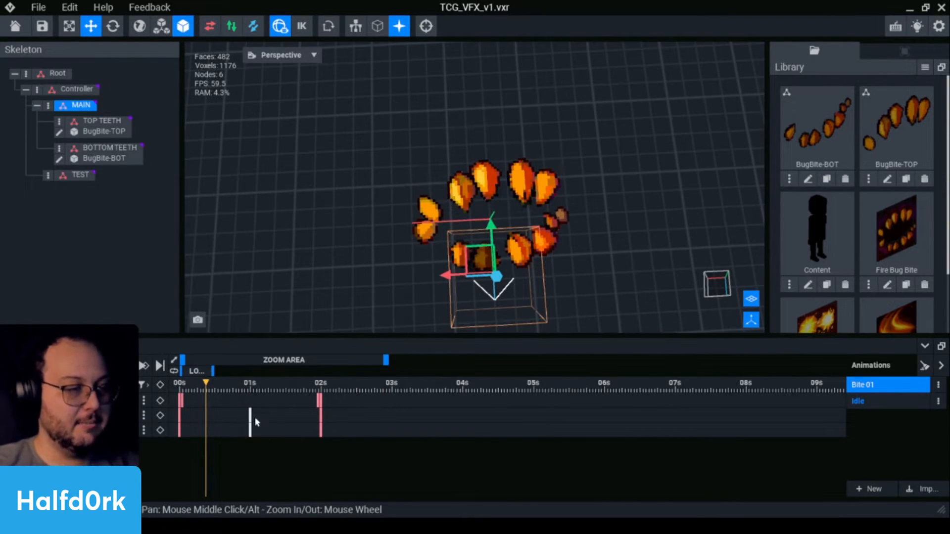
drag(251, 421, 207, 421)
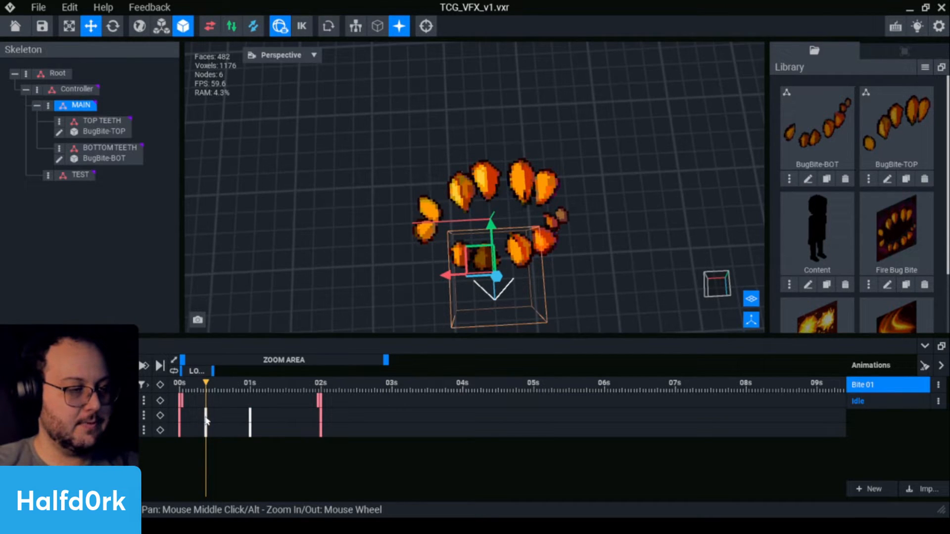
click(195, 389)
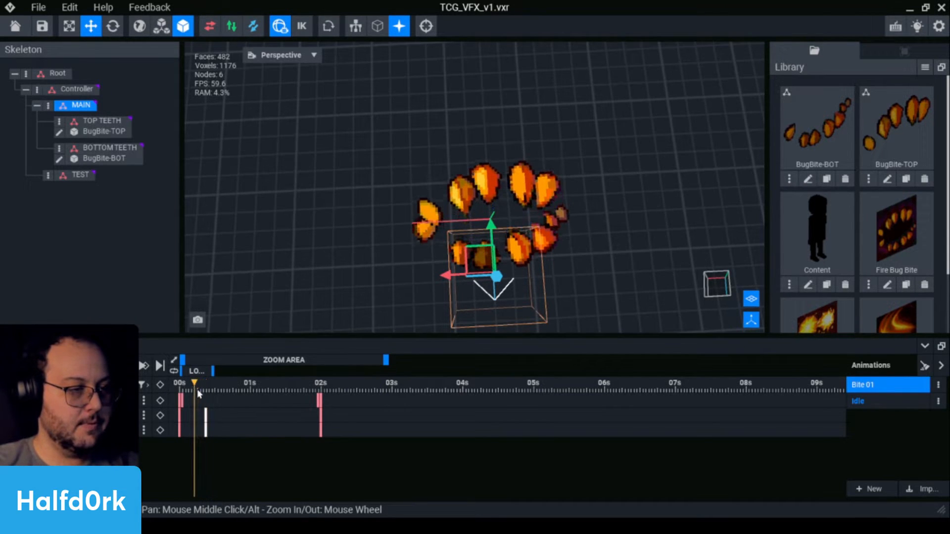
drag(211, 413, 212, 414)
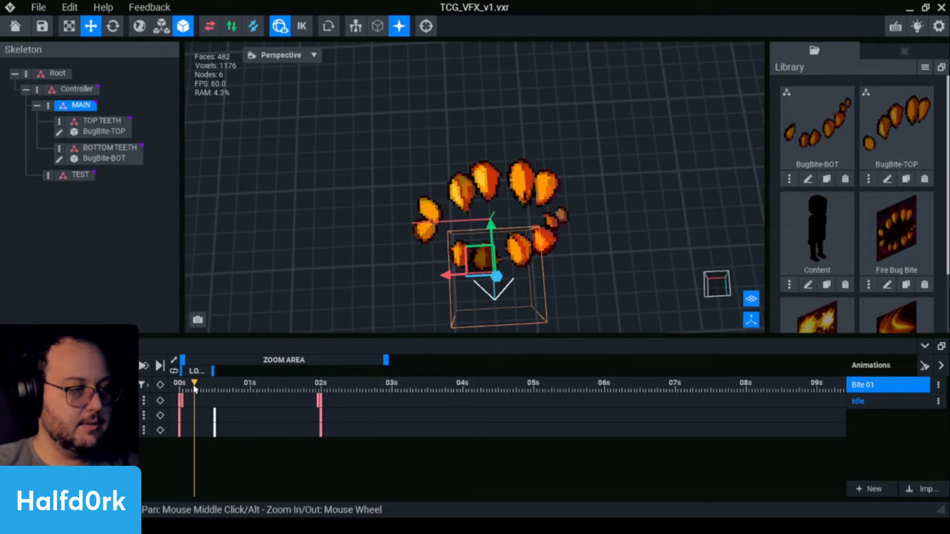
click(211, 396)
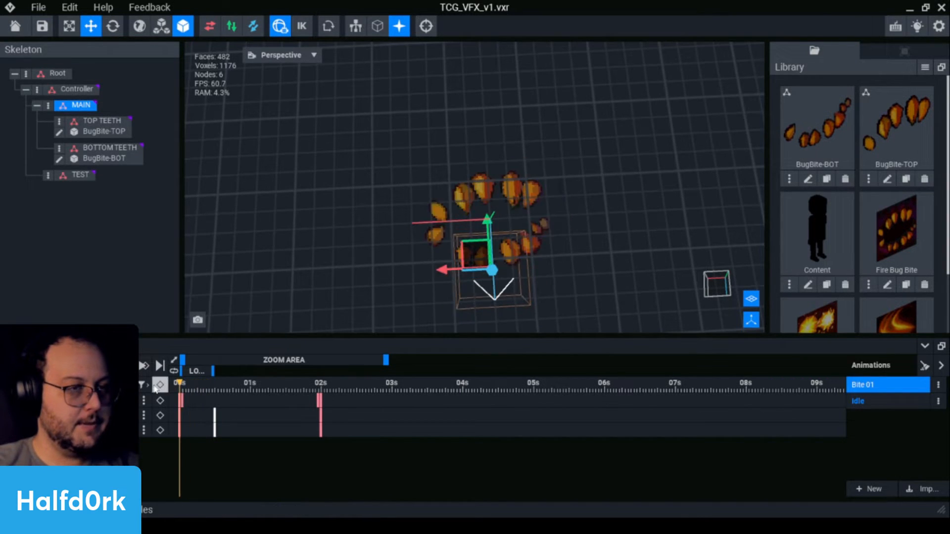
Undo the bite keyframes of the top and bottom teeth, including the one at 1 second.
mouse_move(212, 396)
mouse_down()
mouse_move(179, 394)
mouse_move(262, 404)
mouse_up()
click(247, 389)
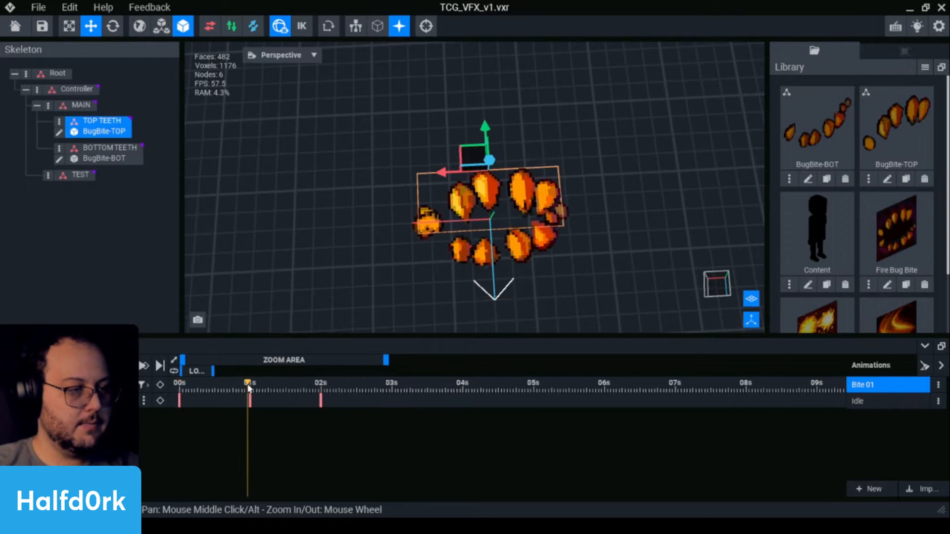
click(248, 389)
key(ctrl+z)
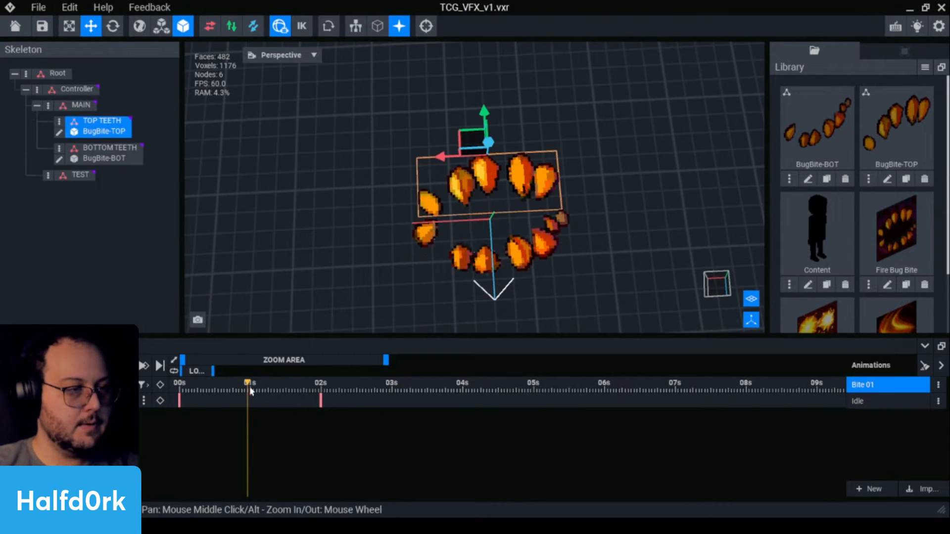
Duplicate the Bite 01 animation as "backup".
click(80, 105)
click(204, 390)
drag(202, 391, 288, 393)
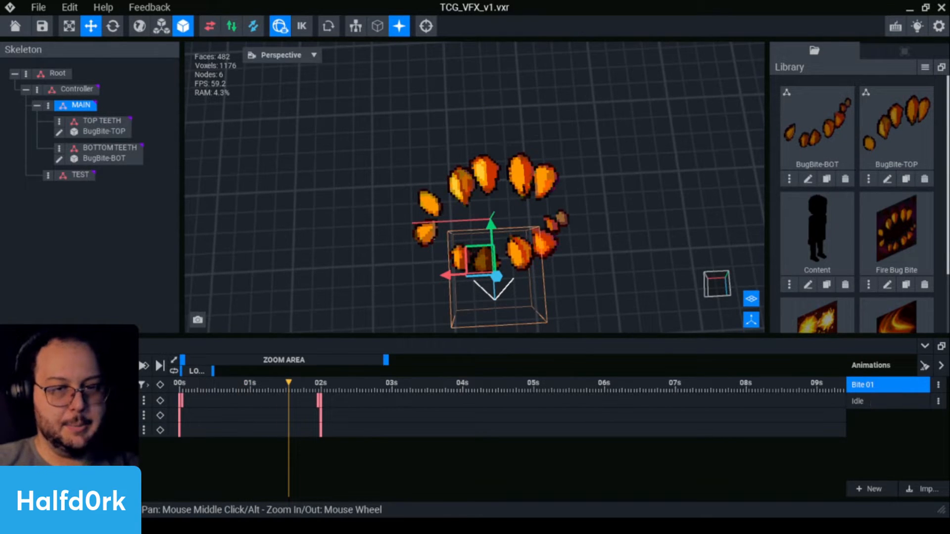
click(938, 384)
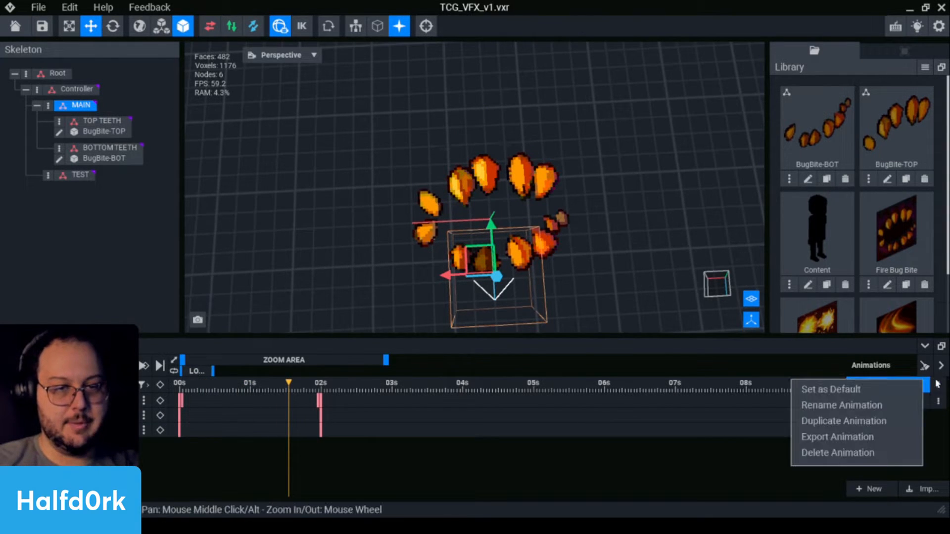
click(863, 420)
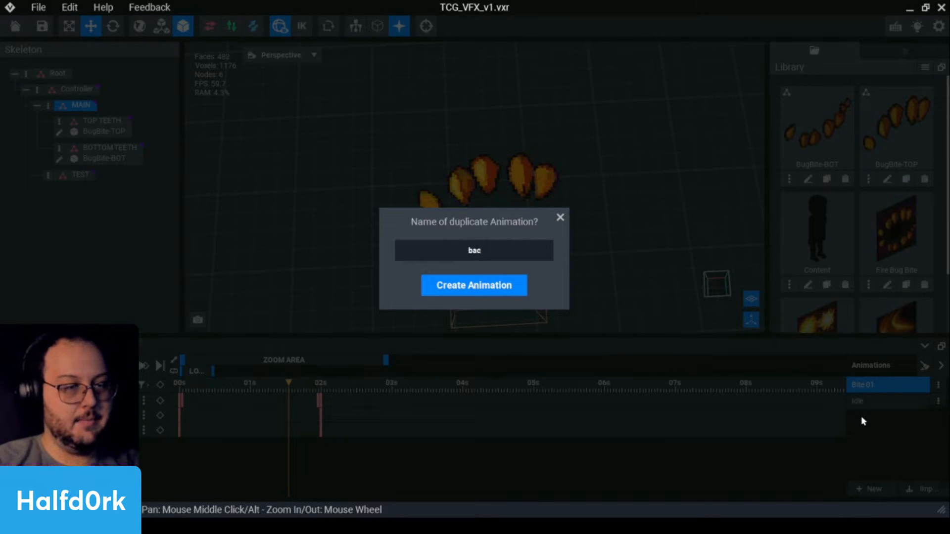
text(backup)
key(Return)
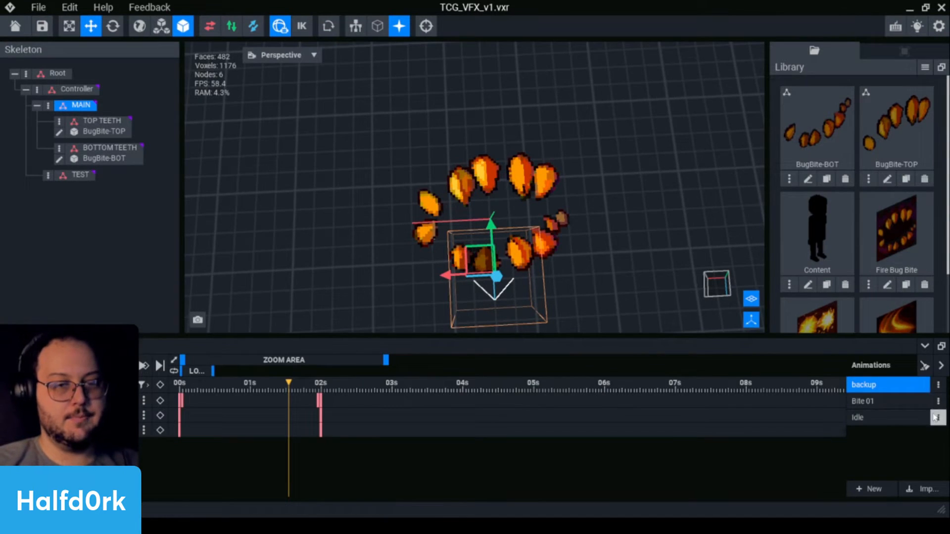
In Bite 01, add keyframes for the Controller and all its child nodes at about 0.2 and 1.3 seconds.
click(900, 405)
drag(234, 396, 276, 403)
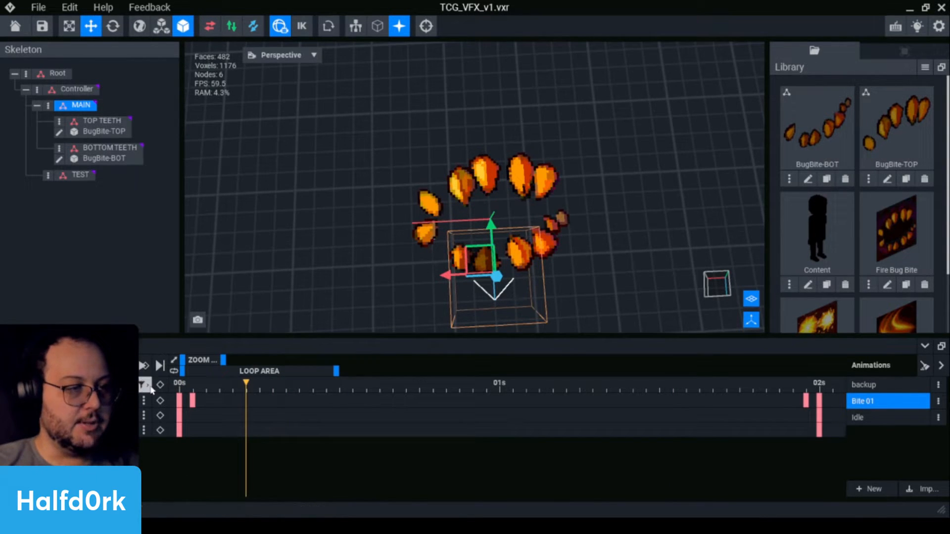
click(78, 89)
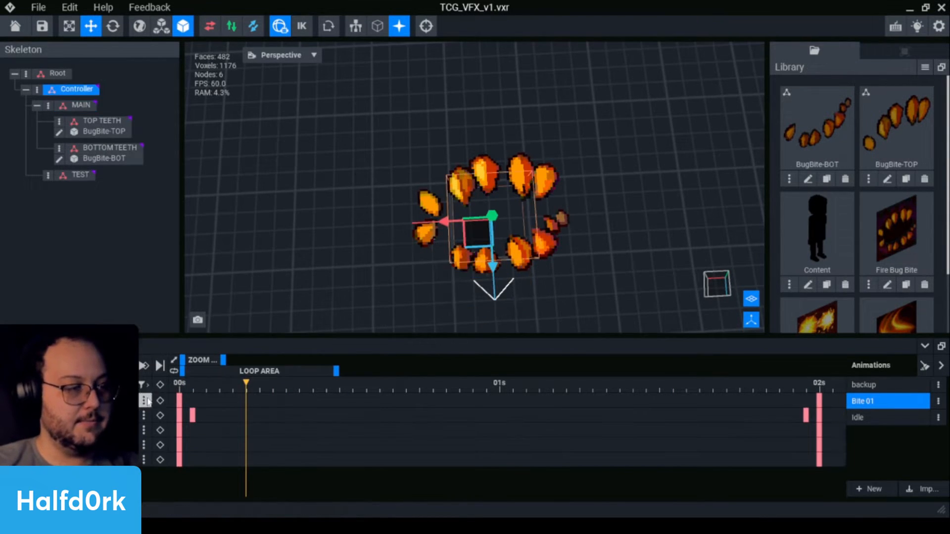
click(161, 386)
drag(295, 390, 603, 414)
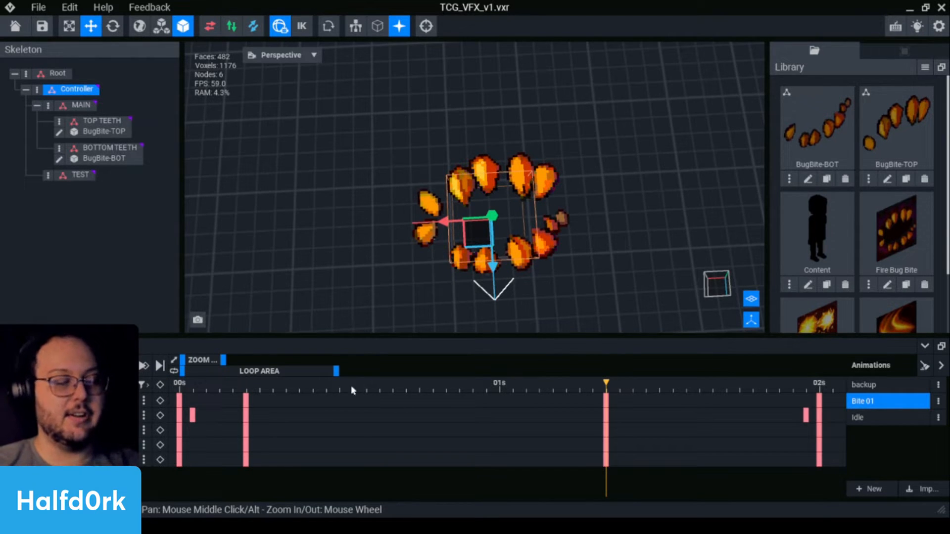
At about 0.4 seconds, lower the TOP TEETH toward the bottom row and offset them slightly in depth.
mouse_move(303, 385)
mouse_down()
mouse_move(274, 395)
mouse_move(308, 400)
mouse_up()
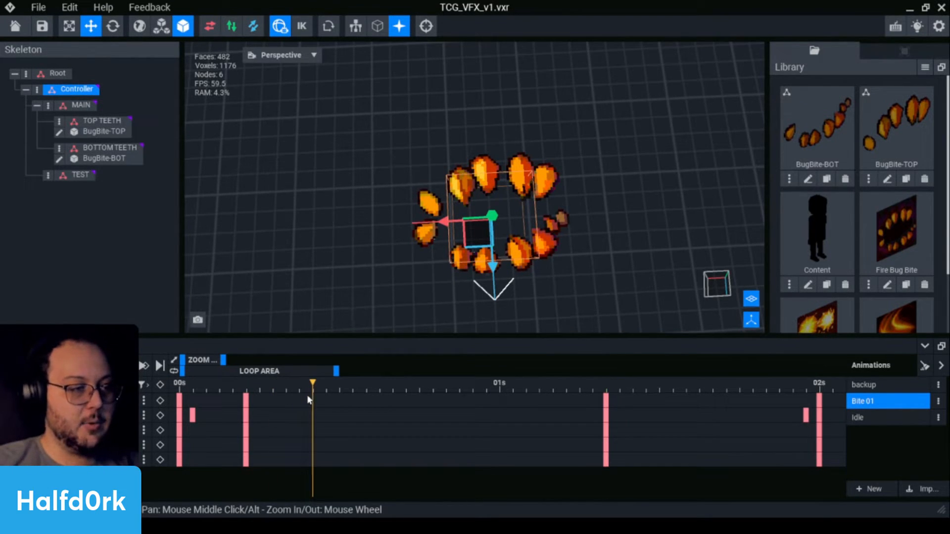
click(97, 130)
drag(487, 117, 488, 150)
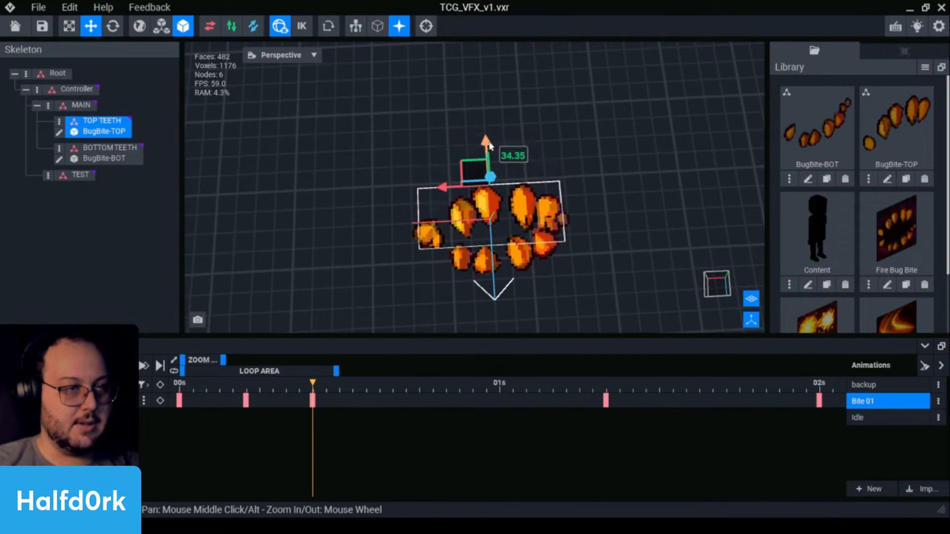
right_drag(482, 218, 514, 204)
drag(481, 184, 481, 182)
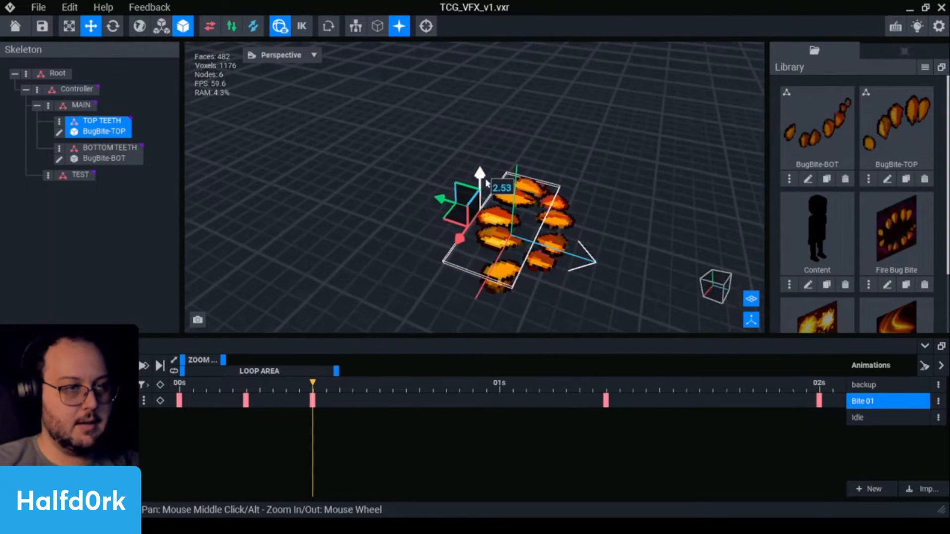
right_drag(483, 183, 463, 144)
drag(464, 141, 471, 132)
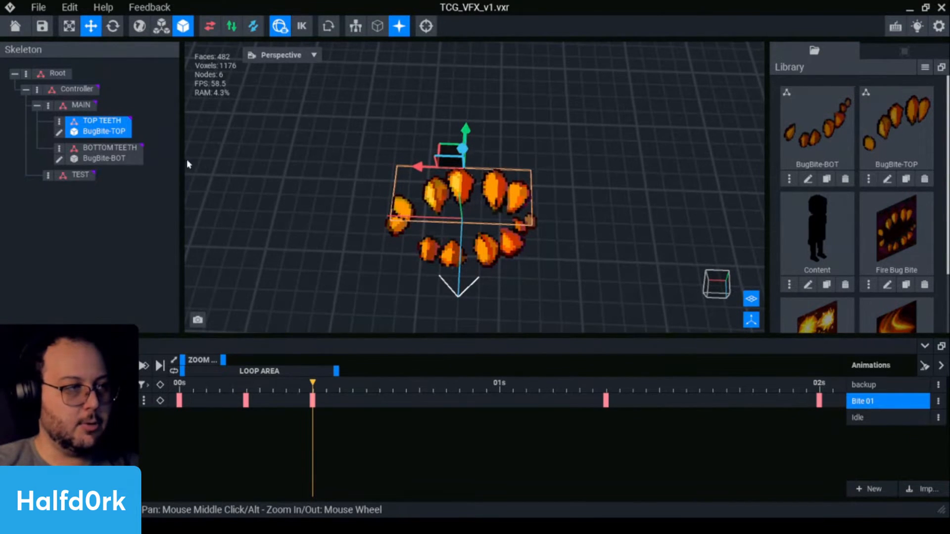
Raise the BOTTOM TEETH toward the top row at about 0.4 seconds to close the bite.
click(109, 147)
right_drag(421, 328, 535, 273)
drag(535, 272, 521, 276)
right_drag(520, 276, 588, 278)
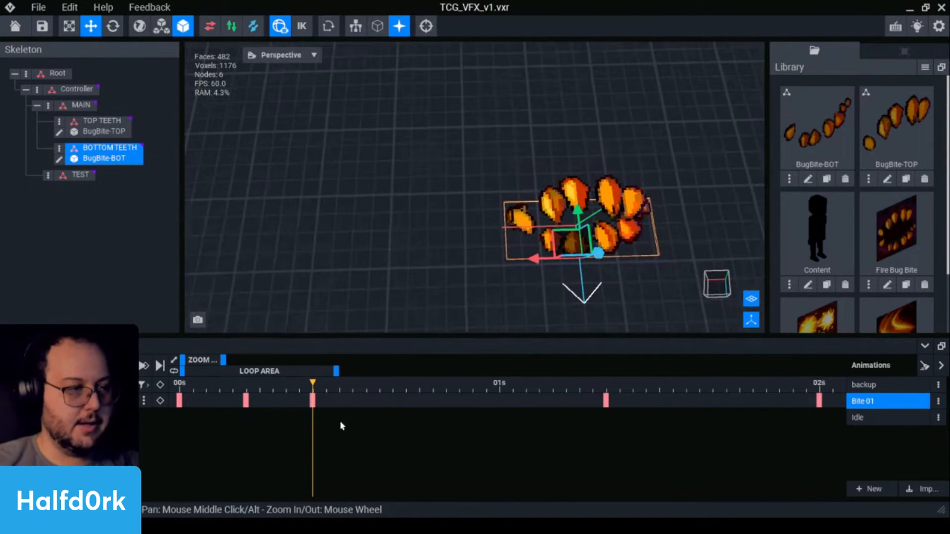
Copy the closed-bite keyframes of both teeth rows from about 0.4 seconds and paste them at about 1.6 seconds.
click(90, 106)
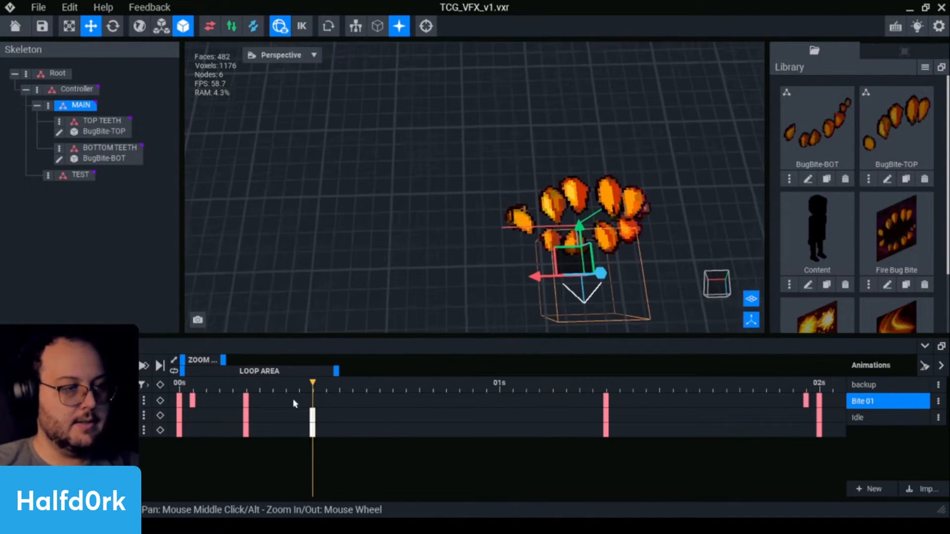
click(619, 386)
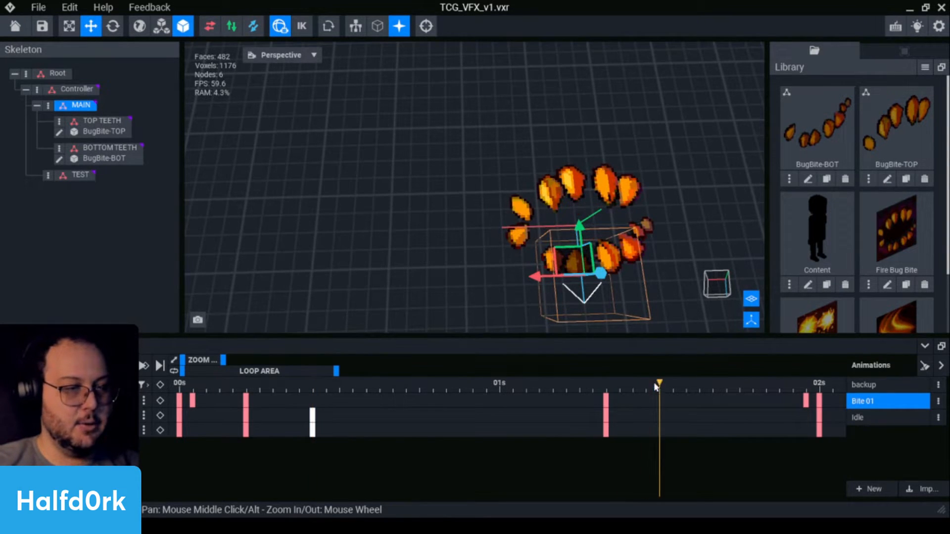
right_click(696, 414)
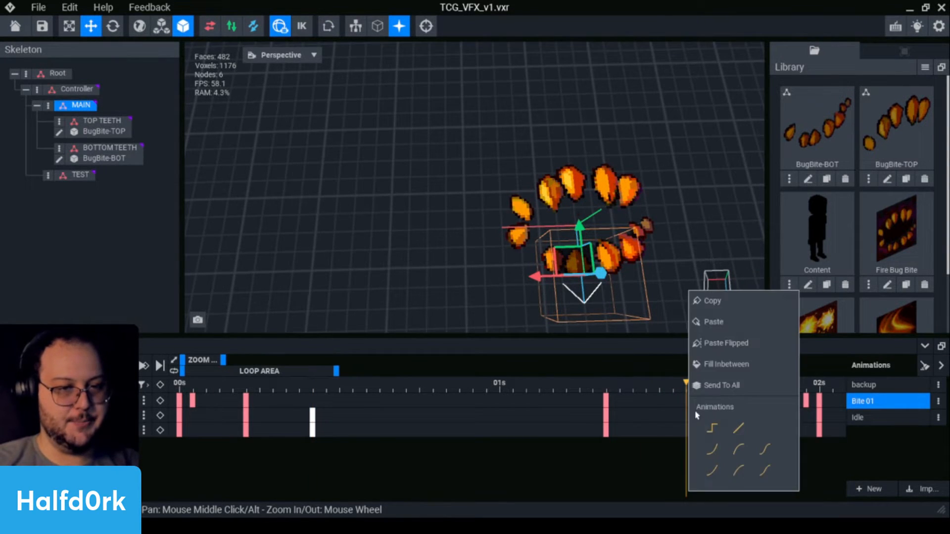
click(651, 446)
right_click(317, 420)
click(350, 301)
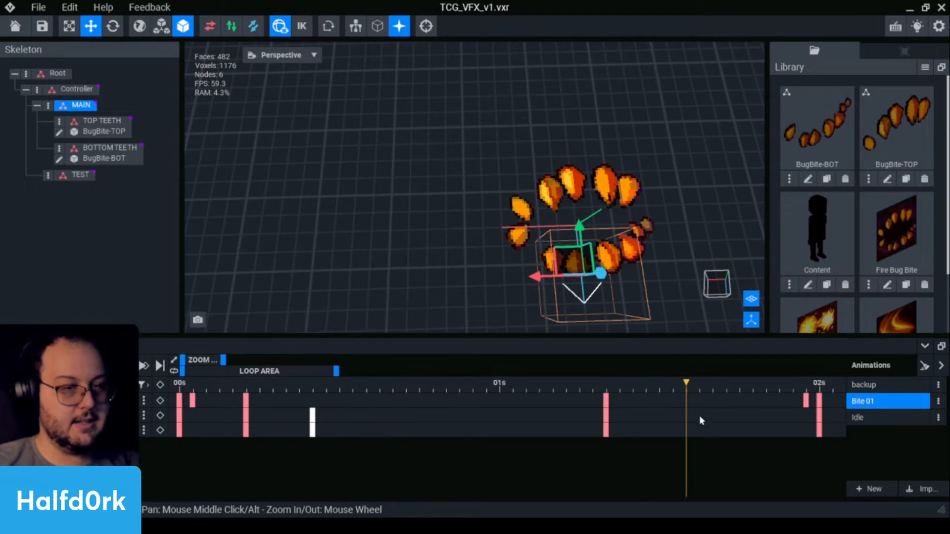
right_click(689, 417)
click(721, 332)
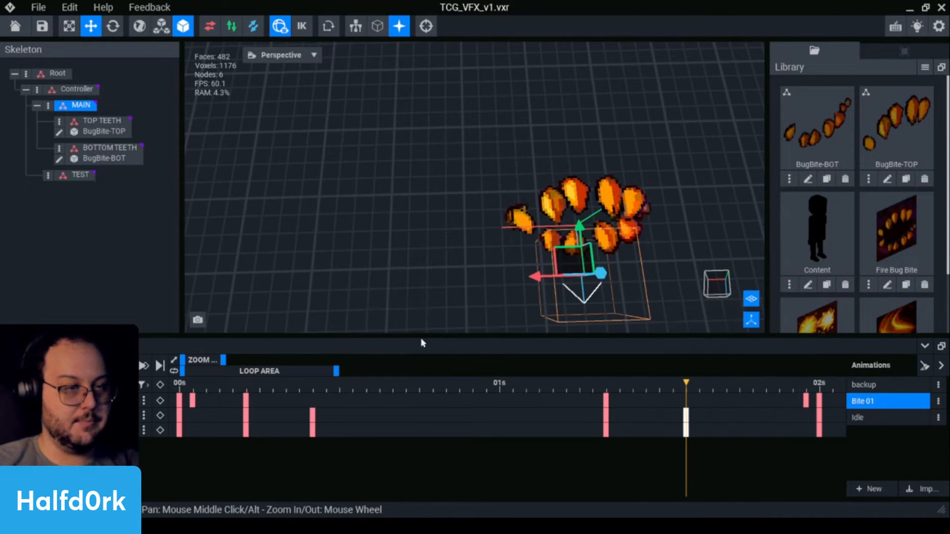
Play back and scrub through the Bite 01 animation to review the bite motion and timing.
click(207, 300)
key(space)
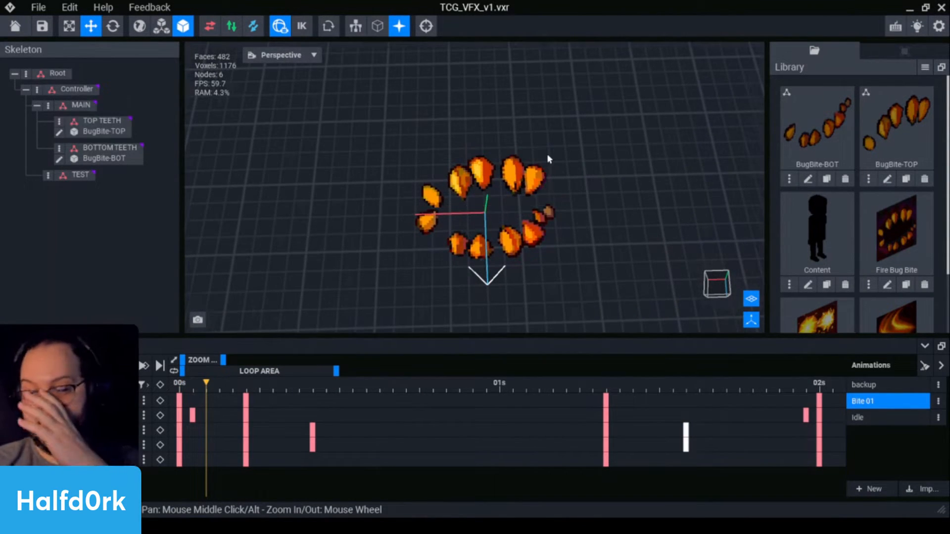
scroll(568, 204, up, 5)
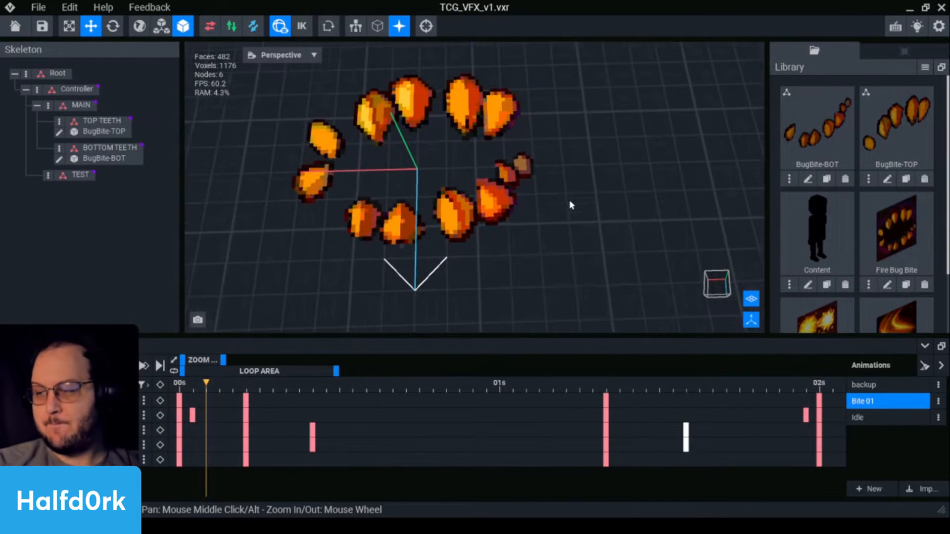
scroll(570, 205, down, 2)
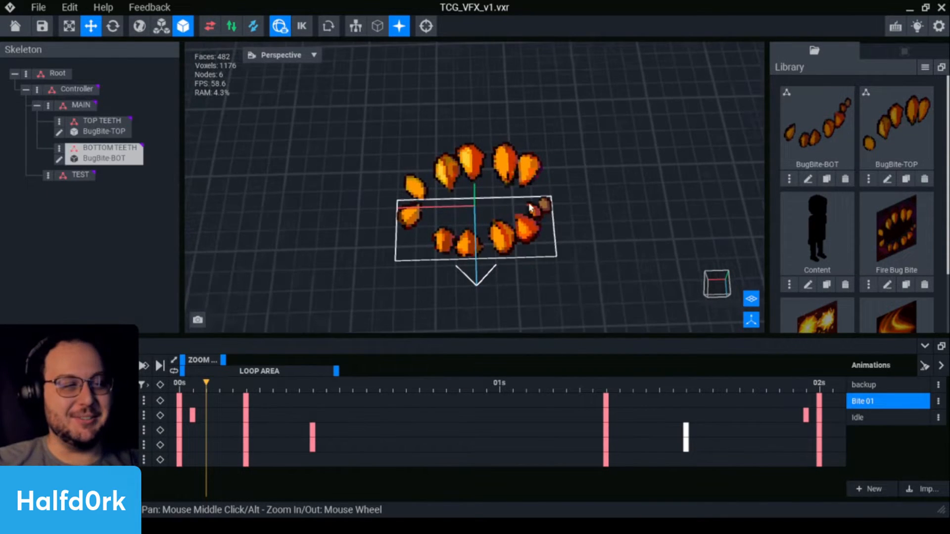
scroll(532, 213, down, 2)
right_drag(585, 278, 585, 277)
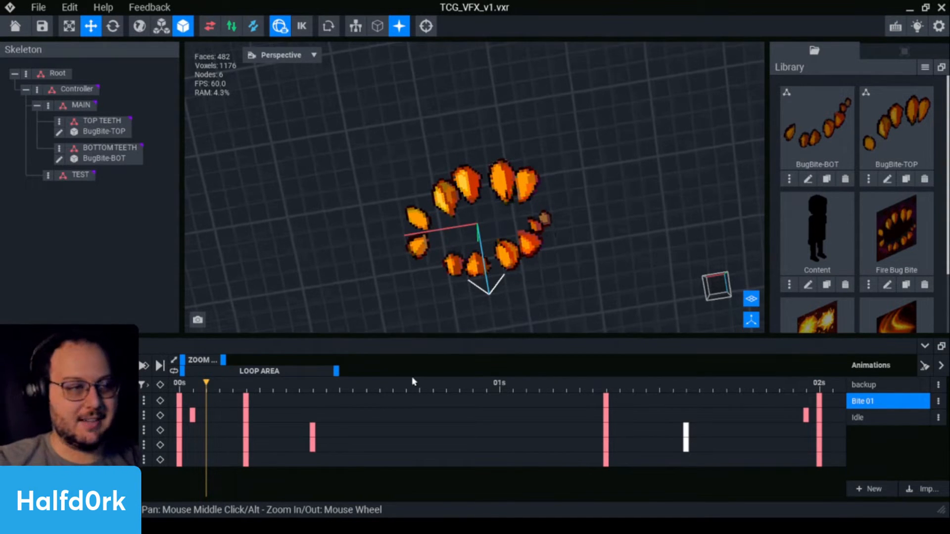
key(space)
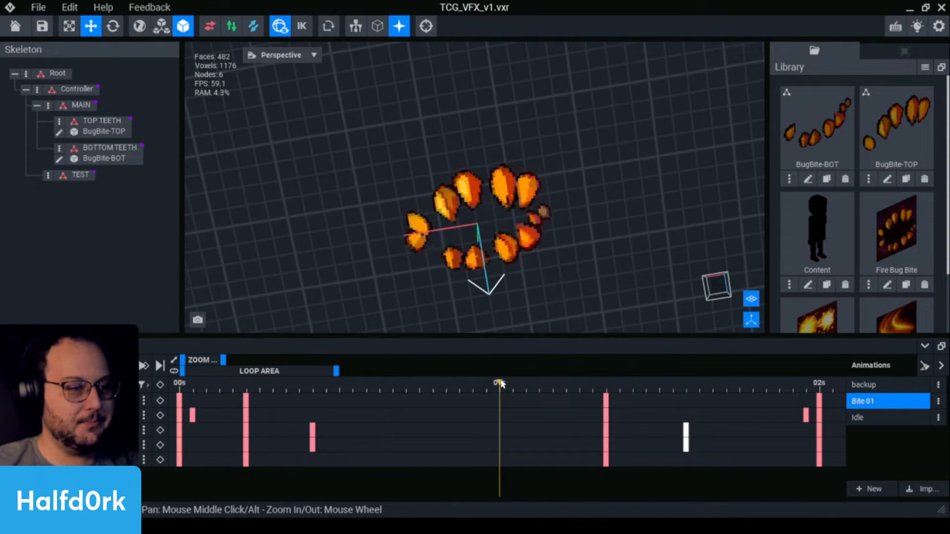
click(460, 385)
mouse_move(464, 389)
mouse_down()
mouse_move(273, 386)
mouse_move(719, 406)
mouse_up()
key(space)
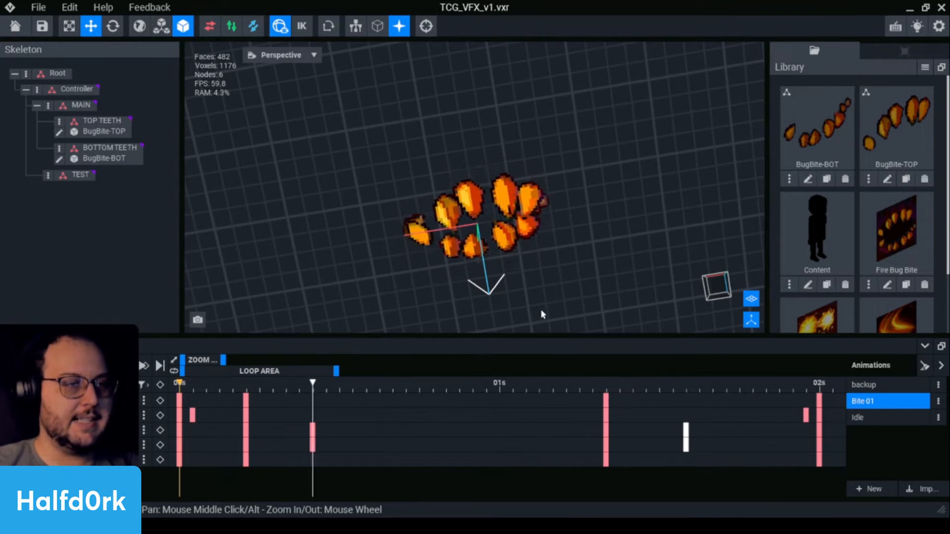
Create a new VXM model named "blood blocks 1" in the library.
scroll(851, 226, down, 2)
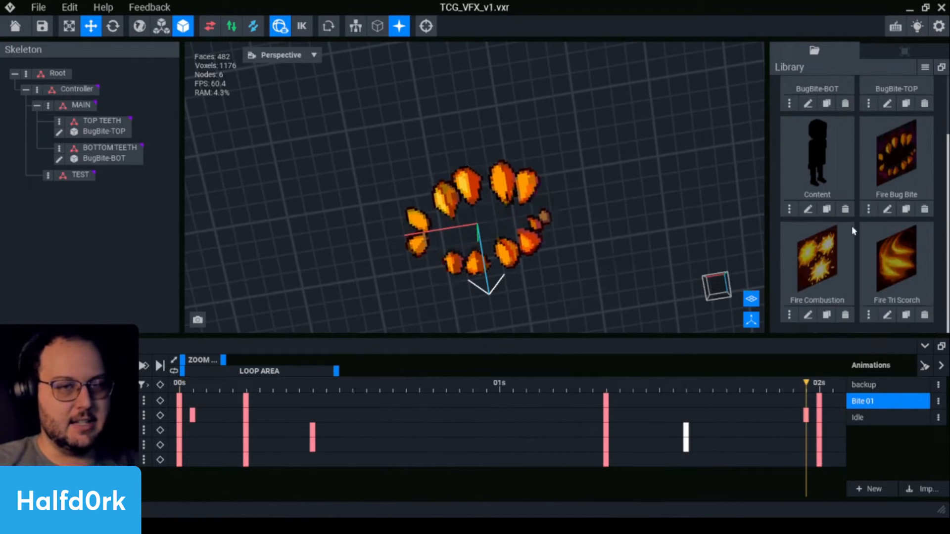
click(925, 67)
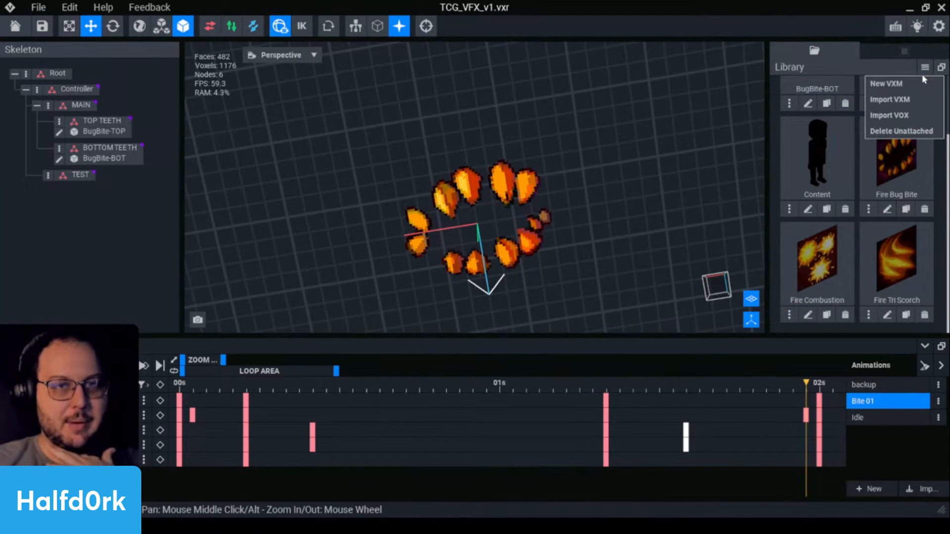
click(899, 88)
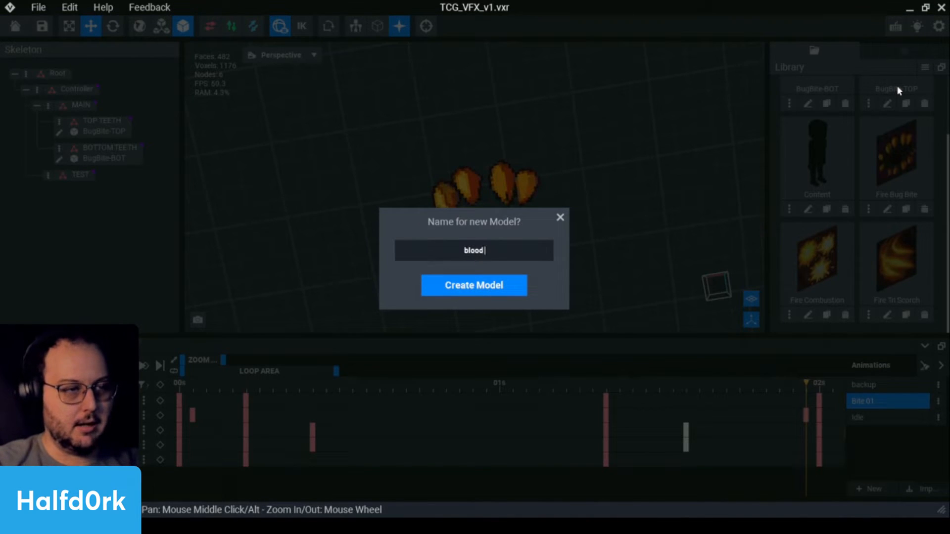
key(Return)
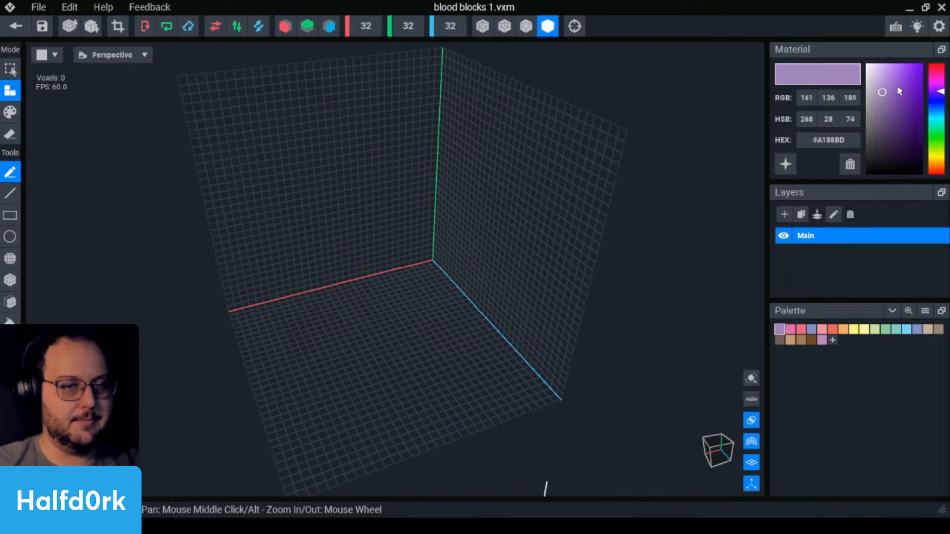
Set the material colour to pure red (#FF0000) and place two diagonally adjacent voxels in the grid's back corner.
drag(936, 88, 936, 65)
drag(909, 96, 921, 65)
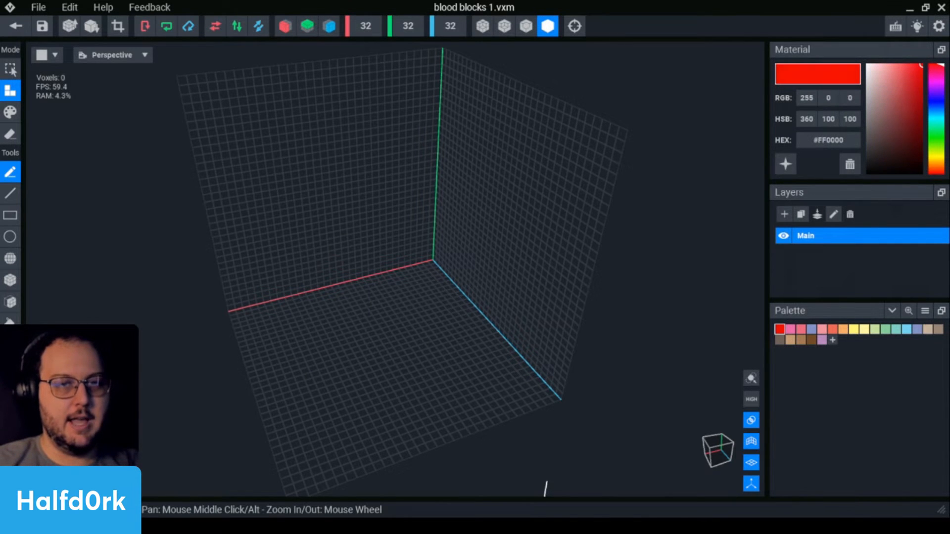
scroll(544, 262, up, 5)
right_drag(507, 296, 498, 301)
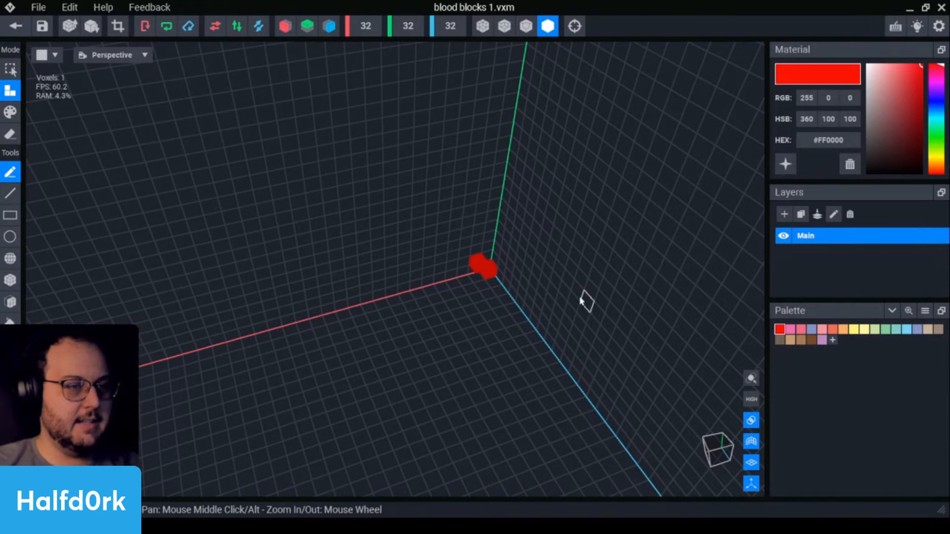
right_drag(581, 301, 509, 306)
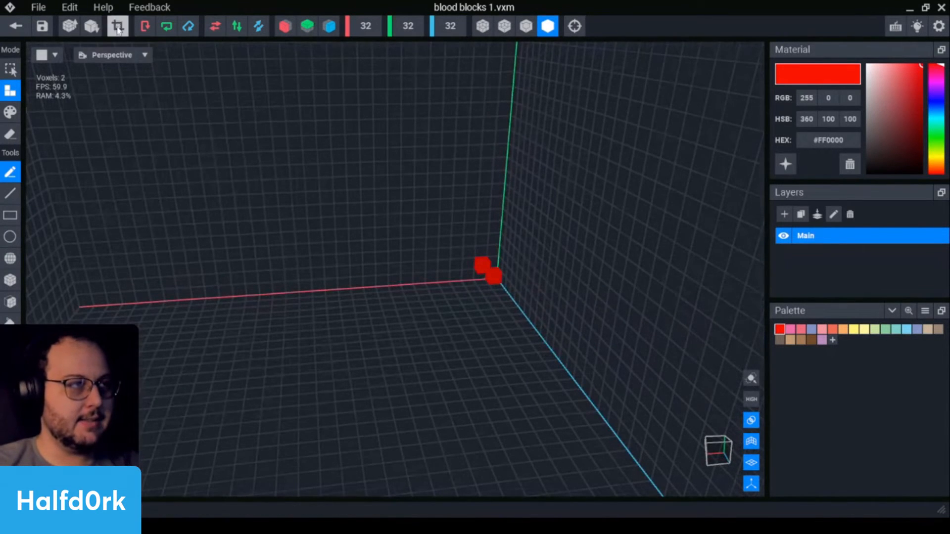
Crop the canvas to the two red voxels and save blood blocks 1 while returning to the rig.
click(118, 27)
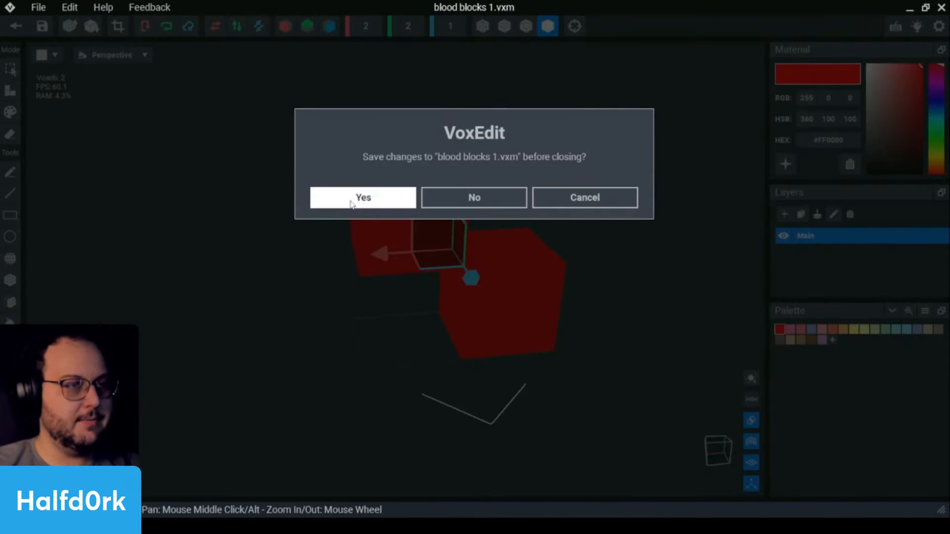
click(352, 202)
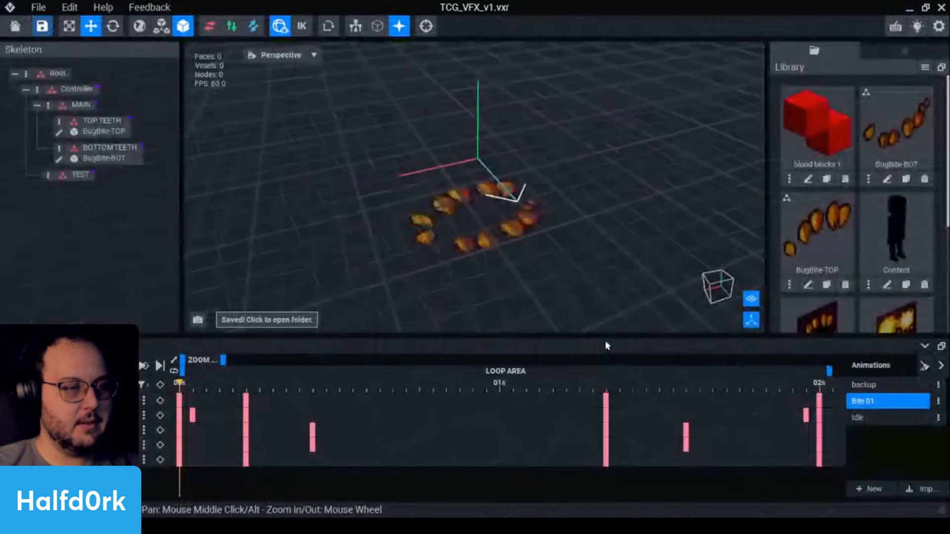
Create a child node named "blood" under MAIN and attach the blood blocks 1 model to it.
right_drag(589, 212, 574, 277)
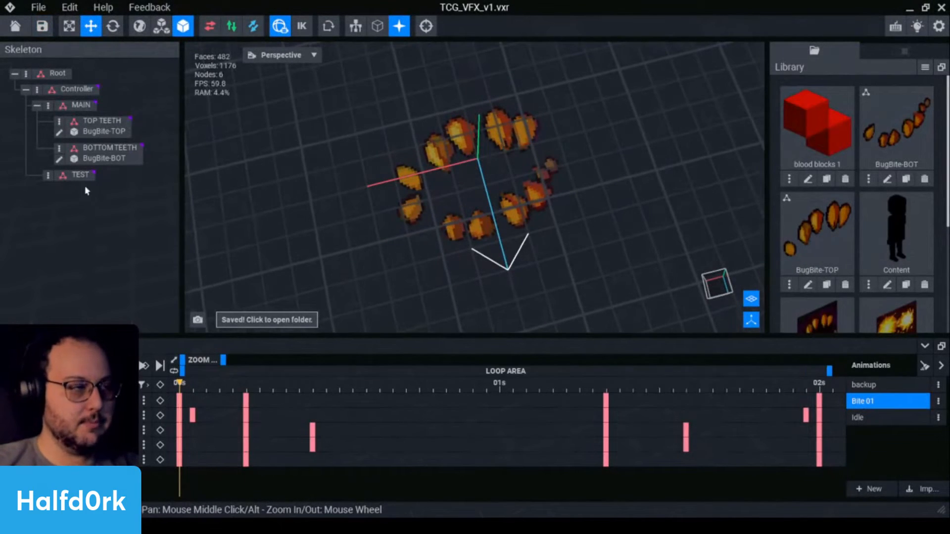
click(48, 105)
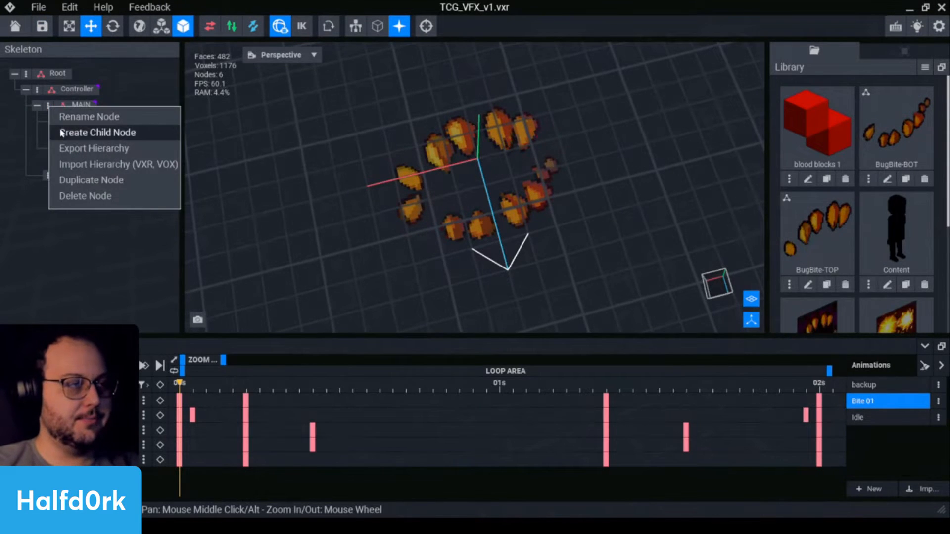
click(61, 133)
text(bl)
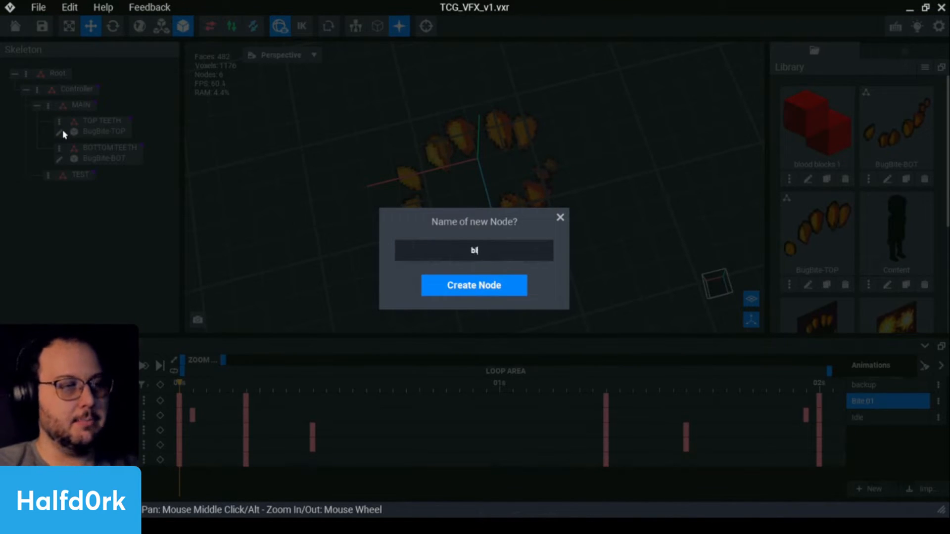
text(ood)
key(Return)
drag(817, 127, 98, 181)
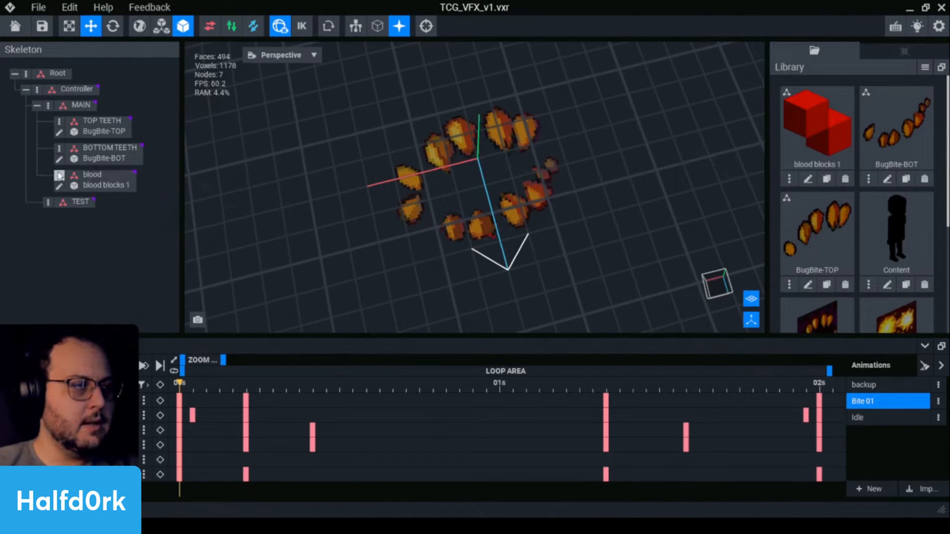
Create a child node named "b1" under blood with the blood blocks 1 model, and unlink the model from the blood node.
right_click(84, 179)
click(81, 190)
text(b1)
key(Return)
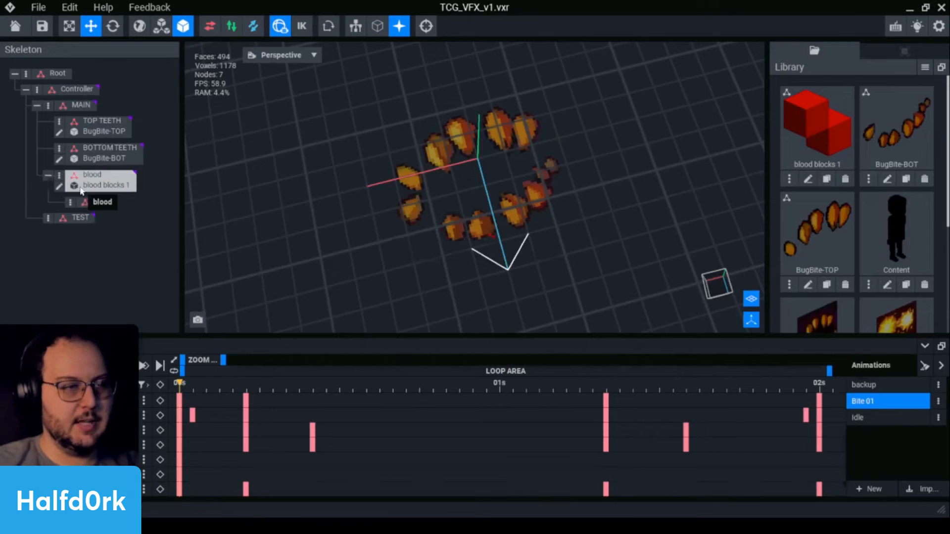
drag(816, 126, 99, 201)
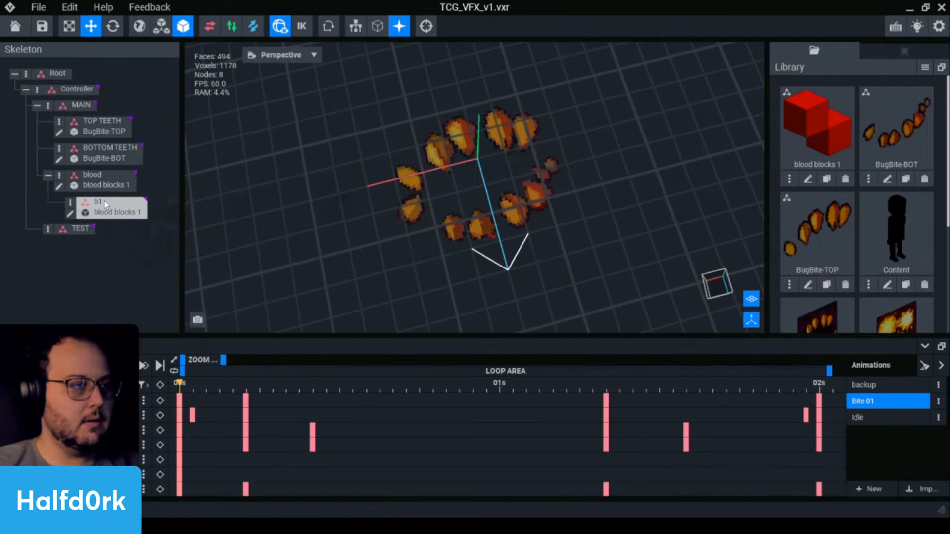
click(59, 175)
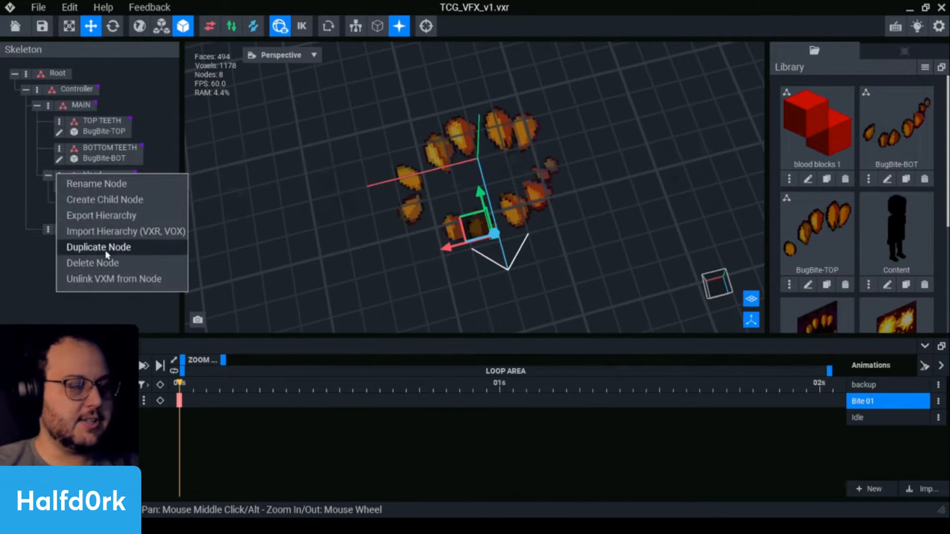
click(103, 282)
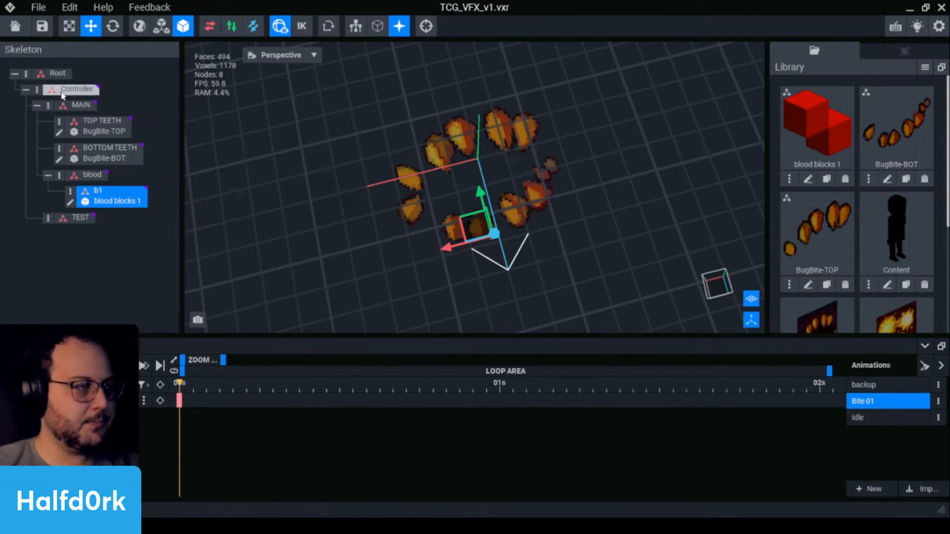
click(77, 89)
click(256, 391)
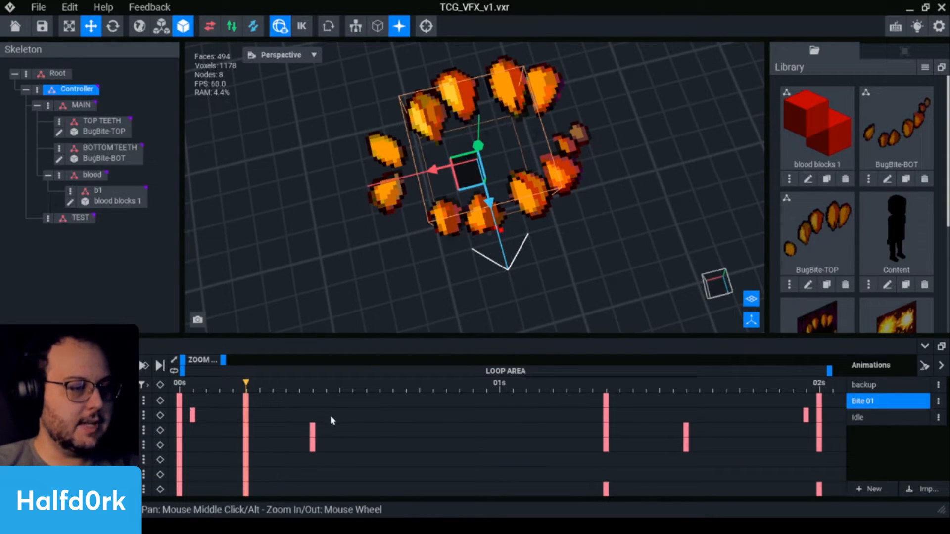
click(606, 388)
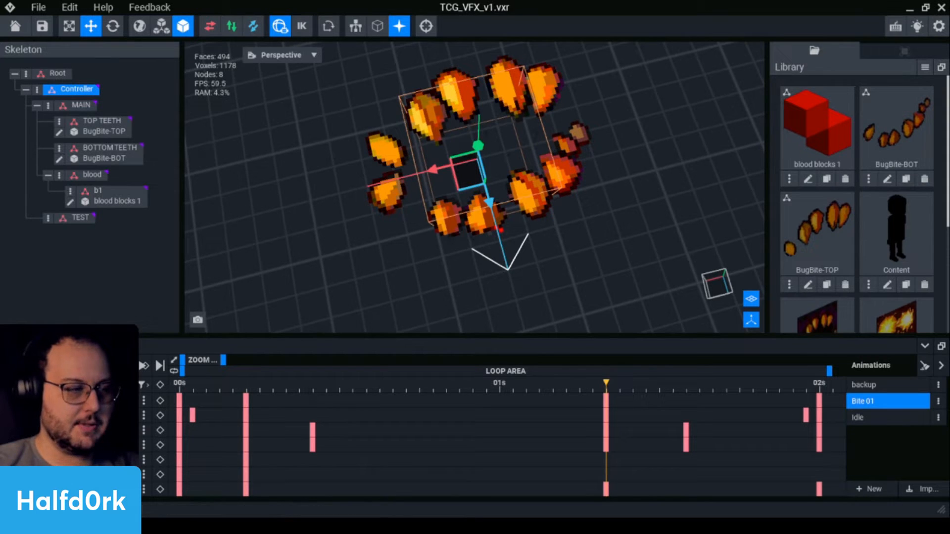
click(165, 387)
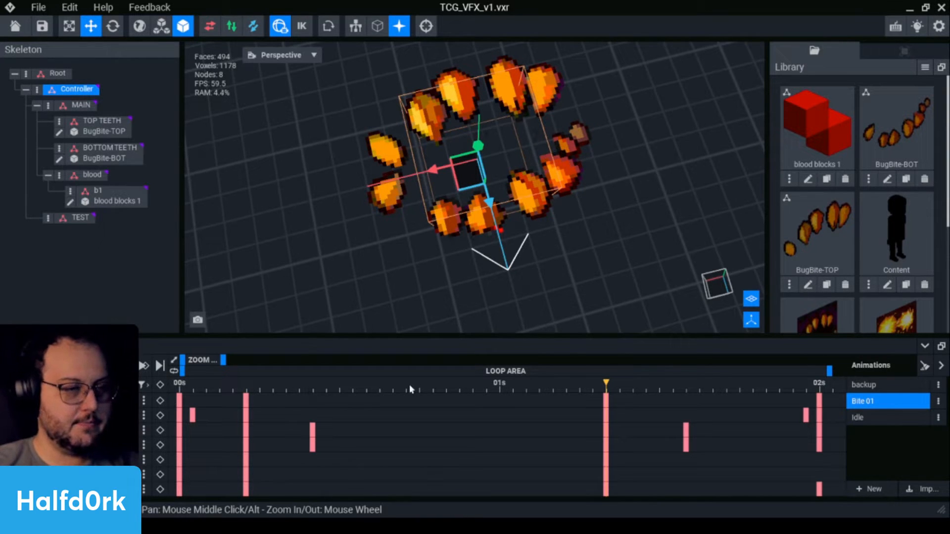
drag(303, 388, 312, 385)
right_drag(366, 277, 403, 213)
right_drag(574, 163, 644, 164)
scroll(645, 163, up, 4)
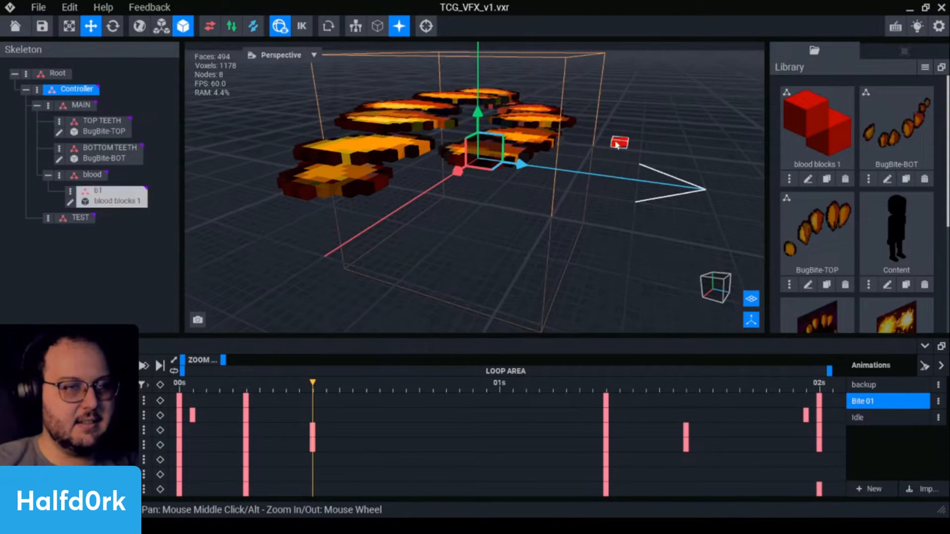
click(245, 387)
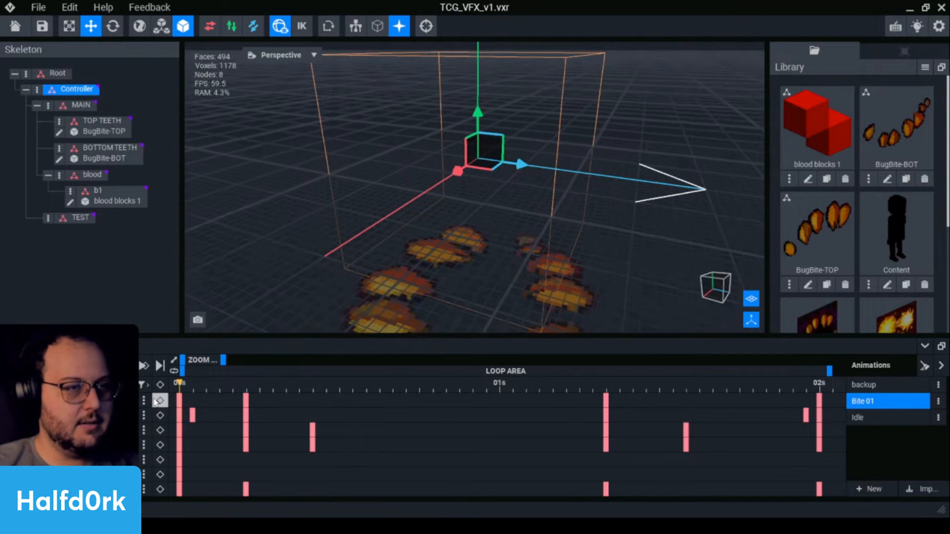
Reposition the b1 blood blocks at the first frame so they sit hidden behind a front bottom tooth.
click(113, 200)
right_drag(554, 228, 360, 76)
right_drag(521, 169, 479, 218)
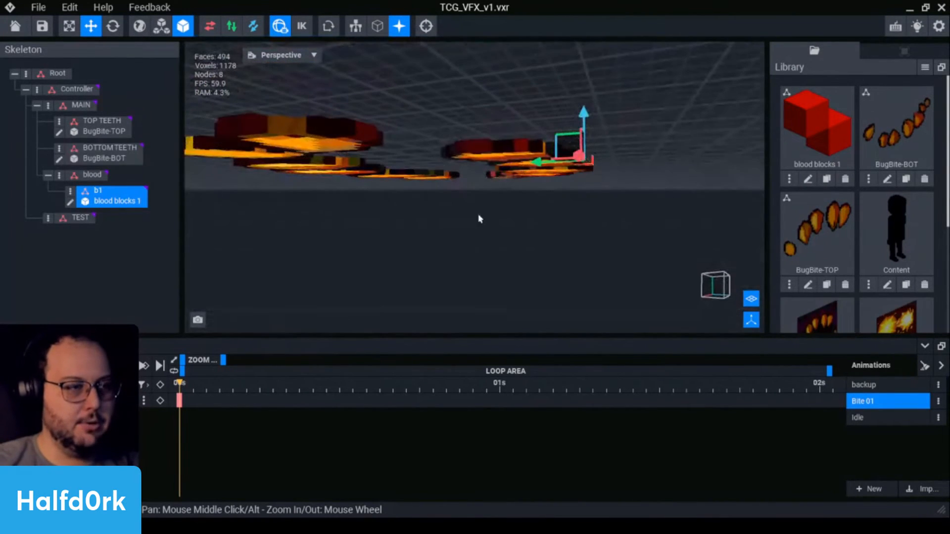
drag(582, 111, 503, 183)
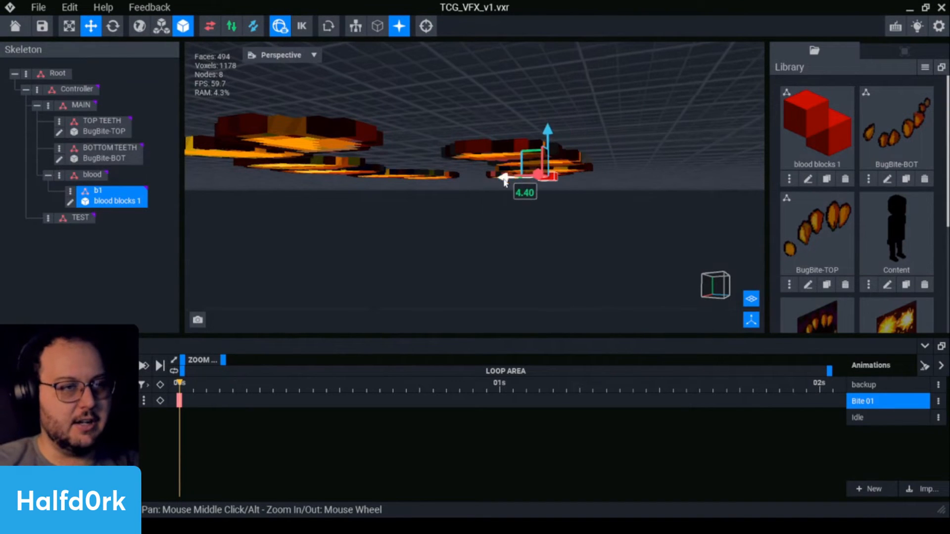
right_drag(522, 170, 594, 193)
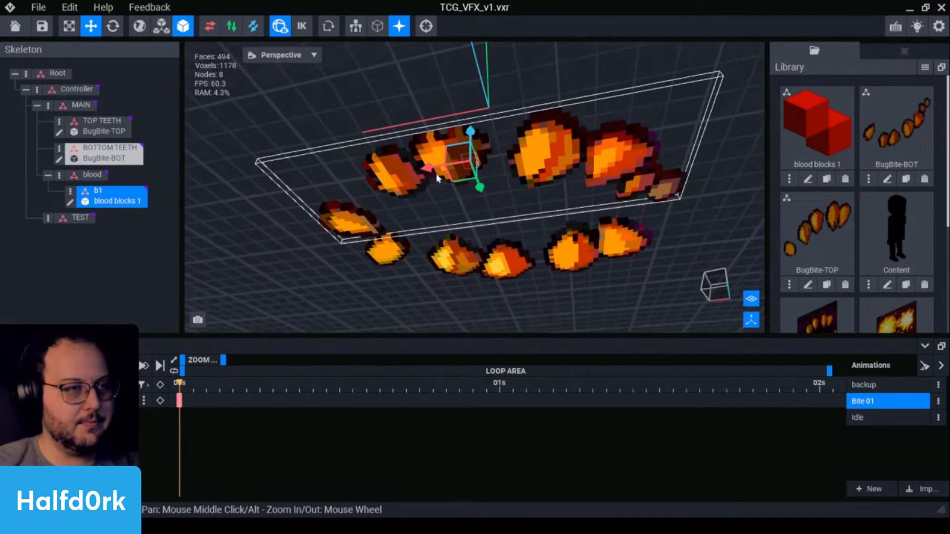
drag(427, 168, 402, 172)
right_drag(402, 172, 522, 169)
Keyframe all nodes under Controller at the existing keyframe columns near 0.2 s, 1.3 s and 2 s.
click(91, 175)
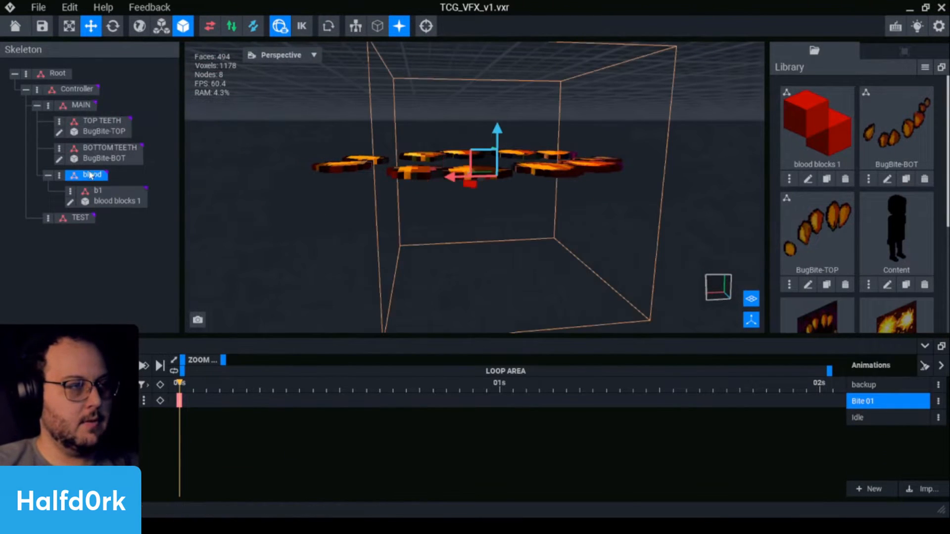
drag(75, 89, 73, 92)
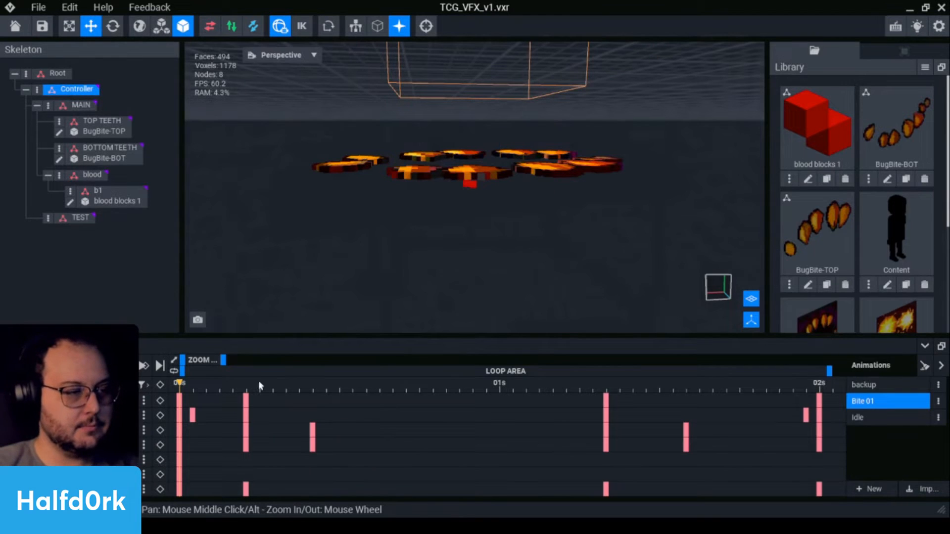
click(249, 389)
right_drag(519, 170, 521, 170)
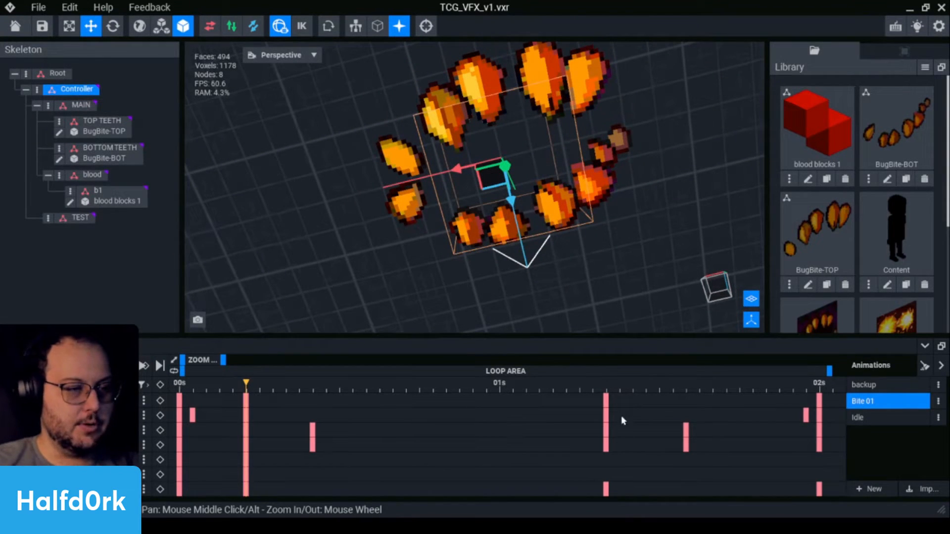
click(161, 386)
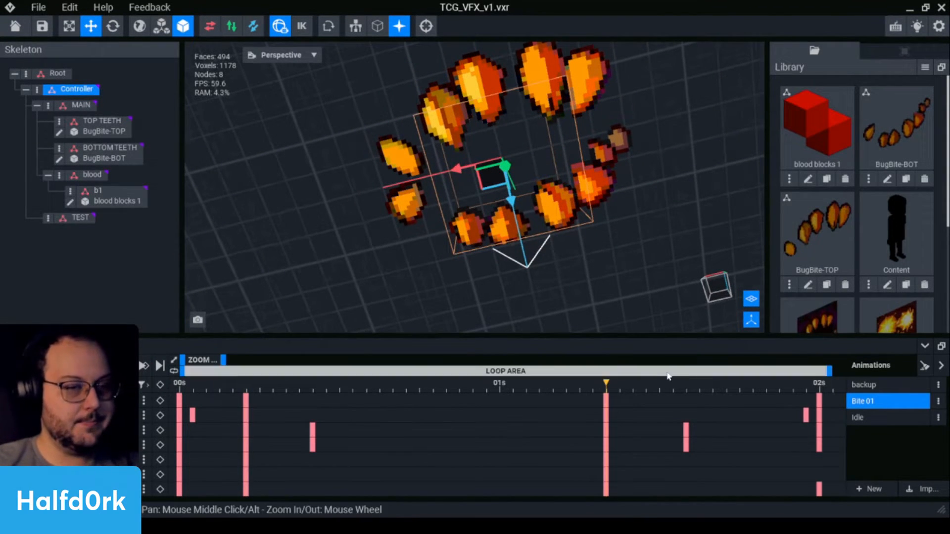
click(823, 386)
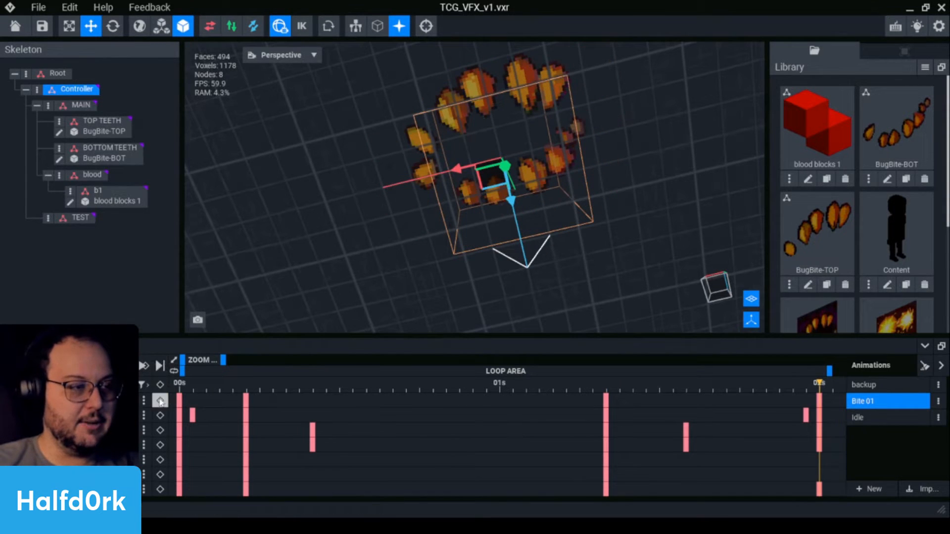
Keyframe b1 one frame after its 1.3 s keyframe, shifting the blood blocks inward toward the mouth.
drag(807, 385, 688, 414)
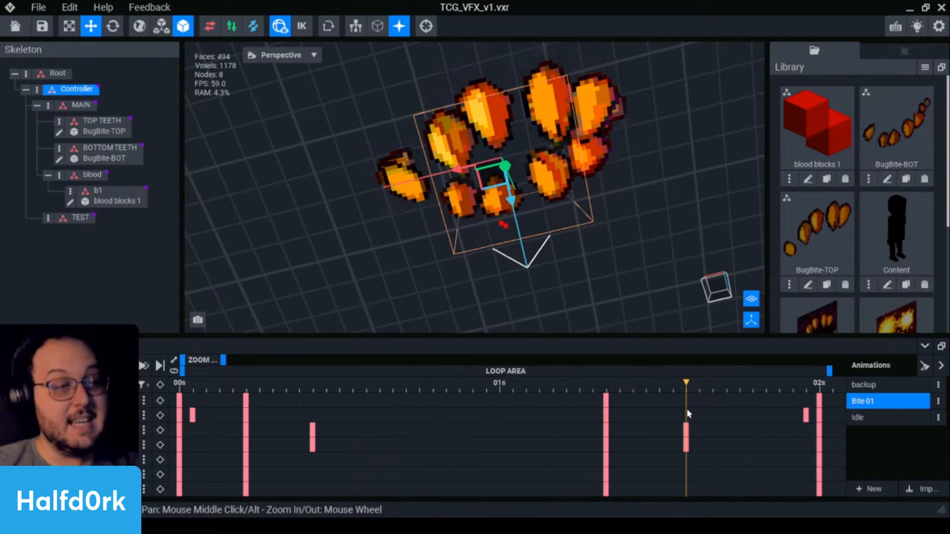
click(504, 224)
right_drag(505, 223, 503, 231)
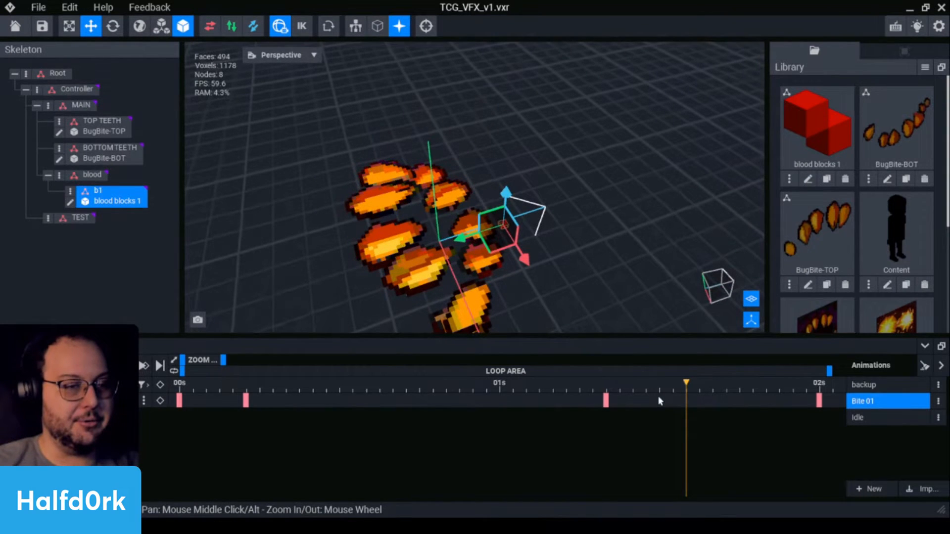
click(619, 401)
drag(460, 240, 430, 245)
At about 1.6 s, raise b1 above the teeth, fling it out to one side of the mouth and rotate it.
drag(631, 385, 686, 385)
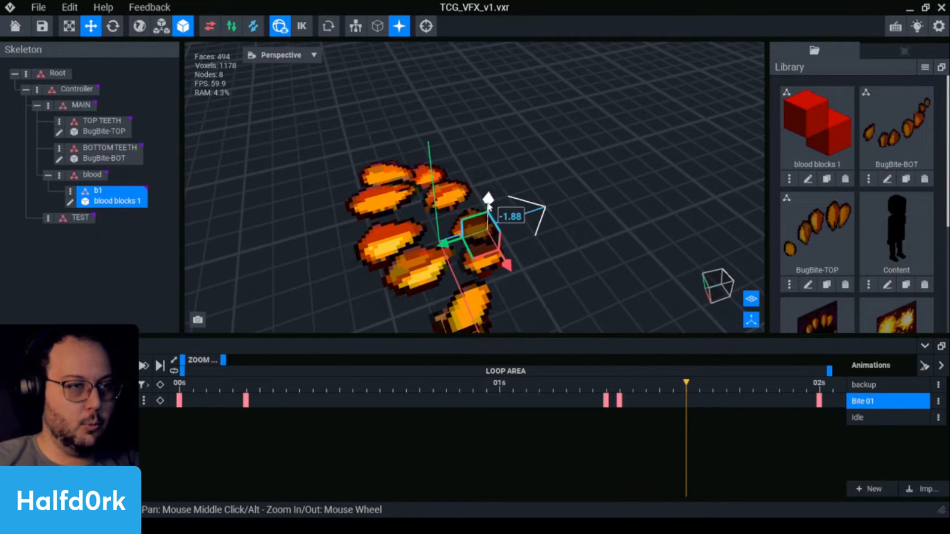
drag(488, 200, 487, 162)
right_drag(487, 162, 453, 218)
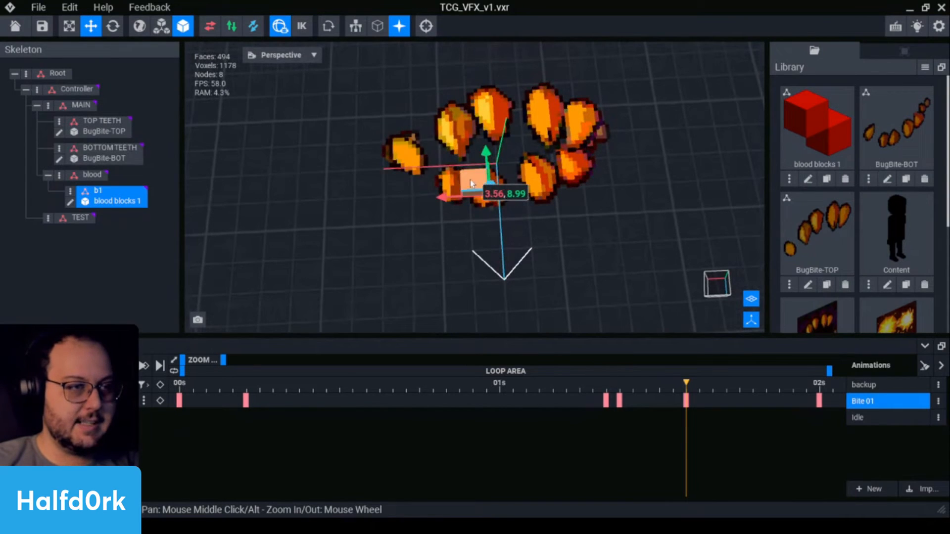
drag(470, 184, 509, 213)
key(e)
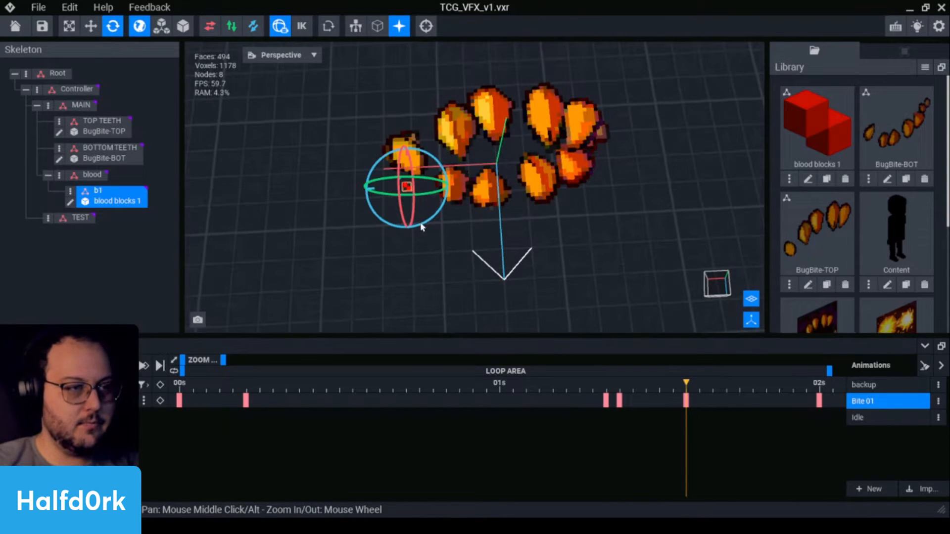
drag(421, 227, 464, 224)
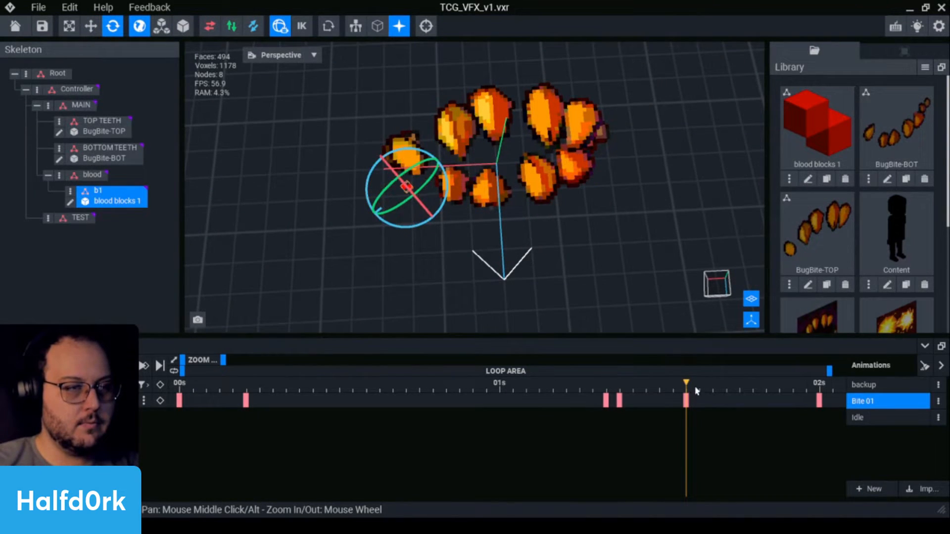
At about 1.8 s, drop the b1 blood blocks straight down to well below the teeth.
drag(696, 391, 753, 394)
right_drag(484, 219, 485, 188)
key(w)
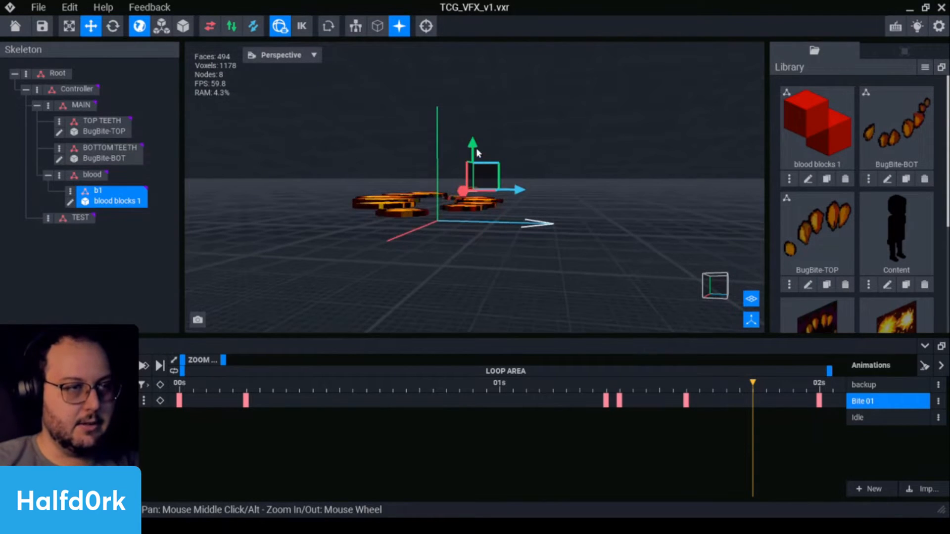
drag(464, 134, 467, 288)
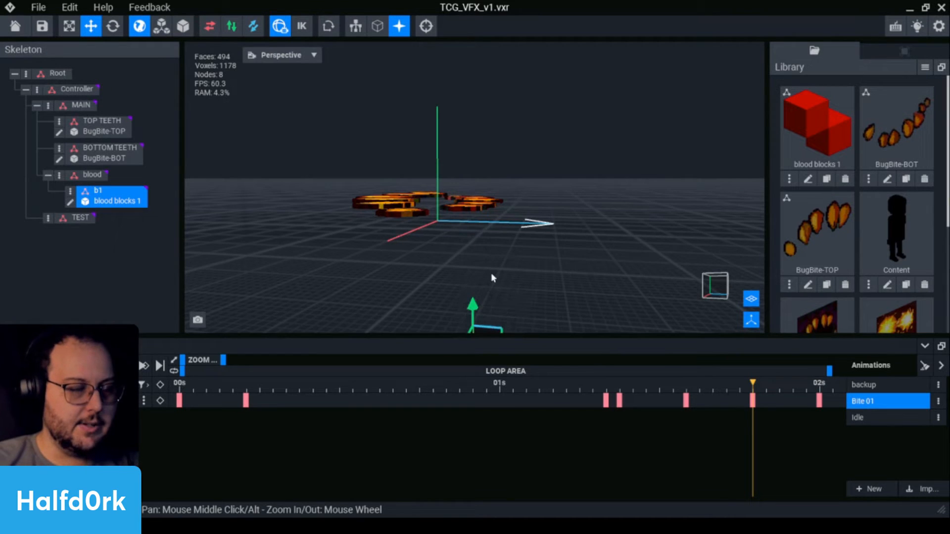
right_drag(491, 274, 495, 269)
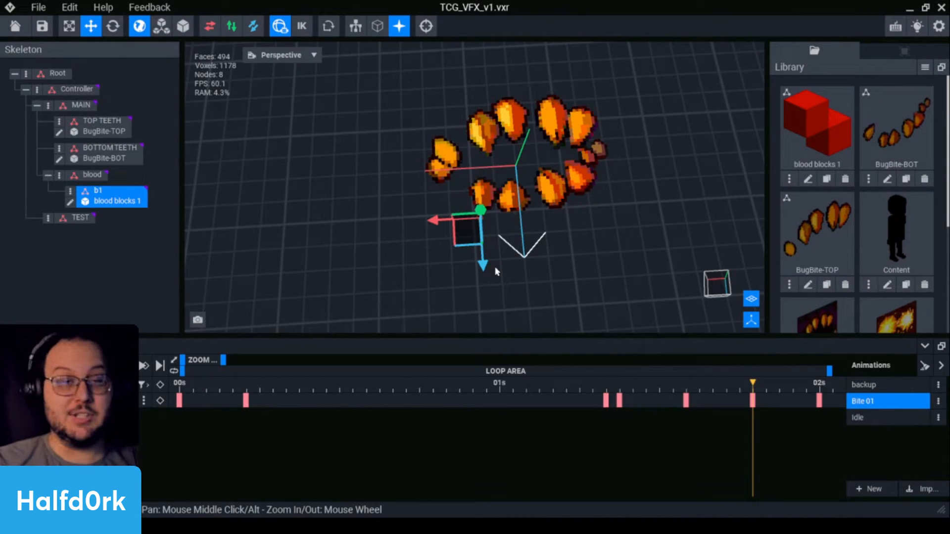
Recolour the blood blocks 1 model to dark red (#910000) and save it while returning to the rig.
click(808, 180)
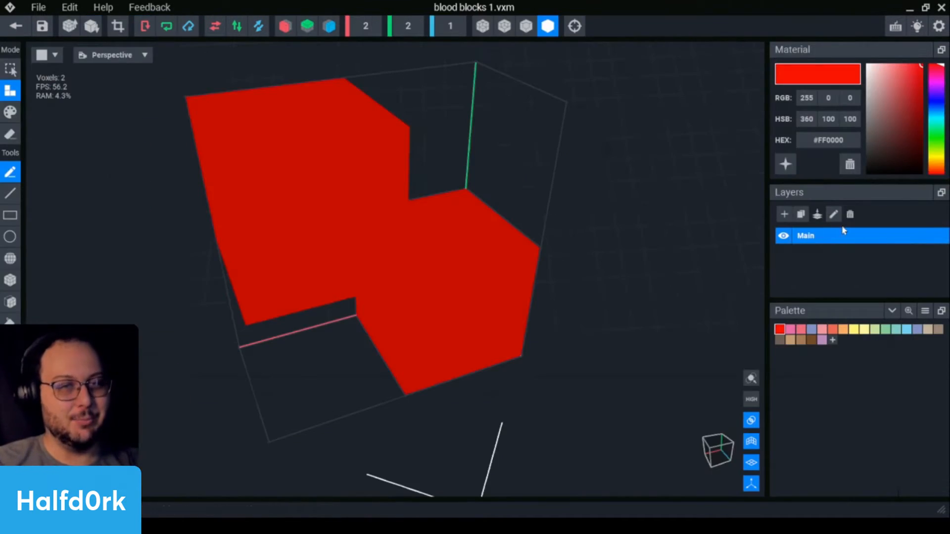
drag(887, 123, 938, 115)
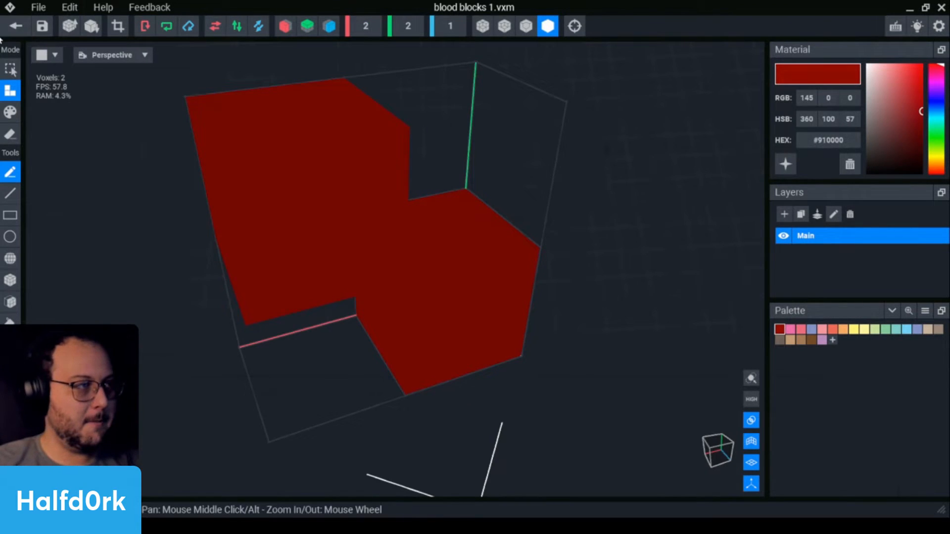
click(16, 26)
key(Return)
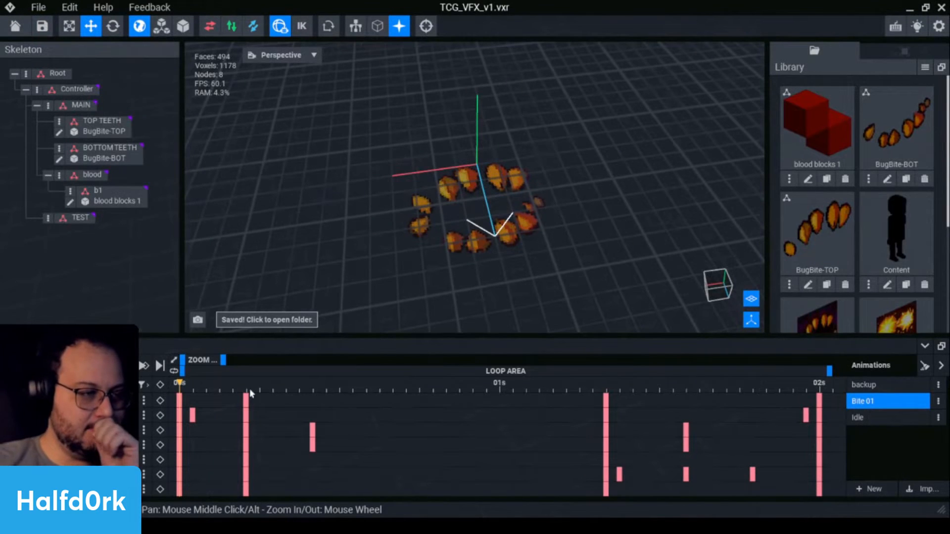
Scrub through Bite 01 from about 0.2 s to check how the dark red blood blocks move during the bite.
drag(249, 388, 675, 414)
right_drag(611, 262, 579, 282)
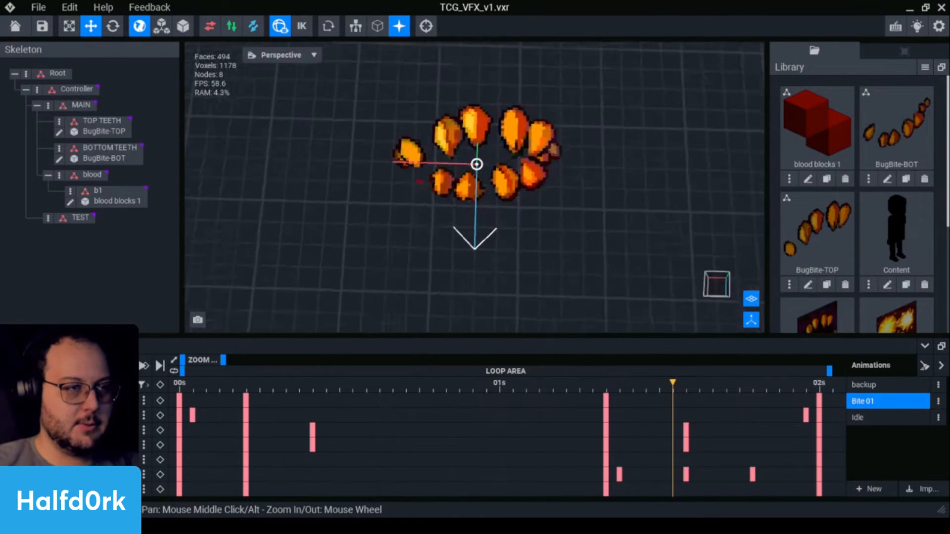
click(605, 380)
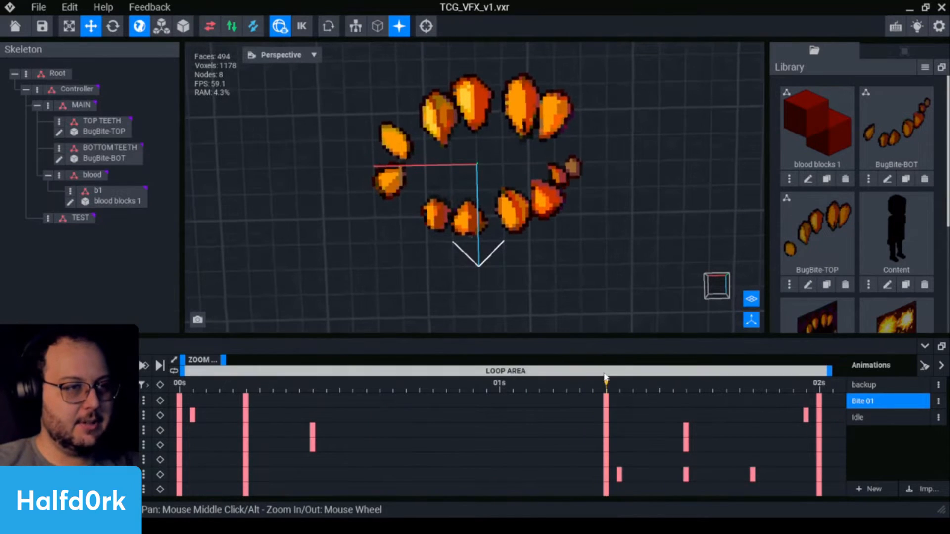
Move the b1 blood block farther outward along the X axis at its keyframe at about 1.8 s, and scrub through the motion.
drag(606, 380, 713, 381)
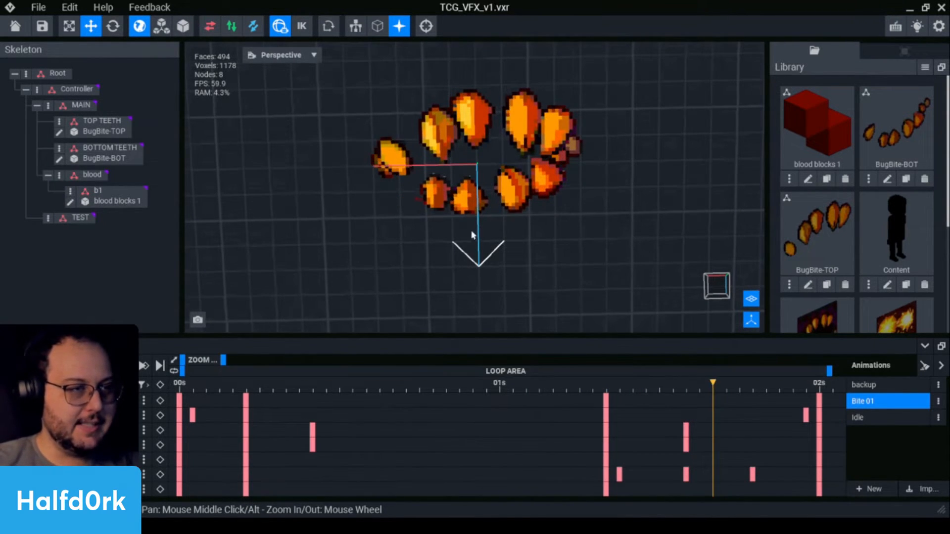
right_drag(471, 232, 497, 259)
right_drag(493, 195, 492, 219)
drag(705, 387, 757, 452)
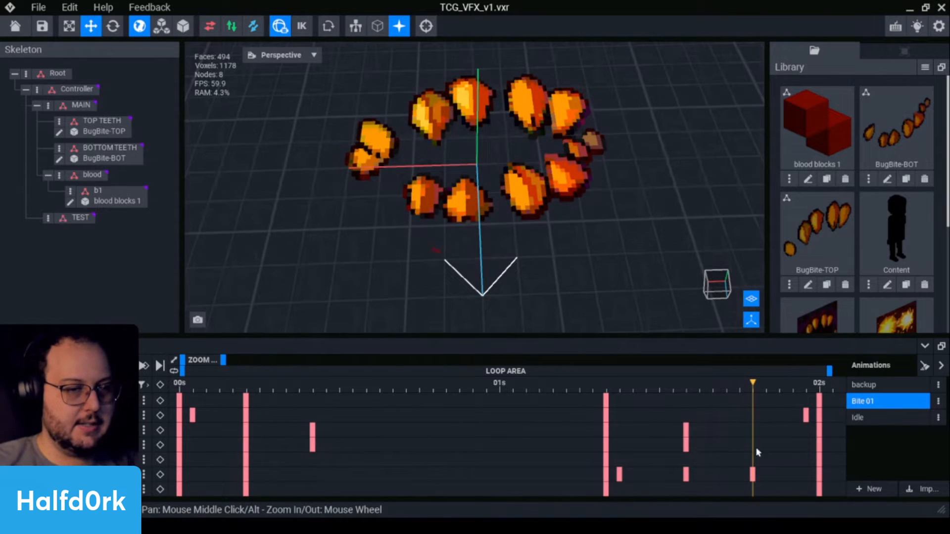
right_drag(514, 277, 497, 262)
scroll(415, 282, down, 3)
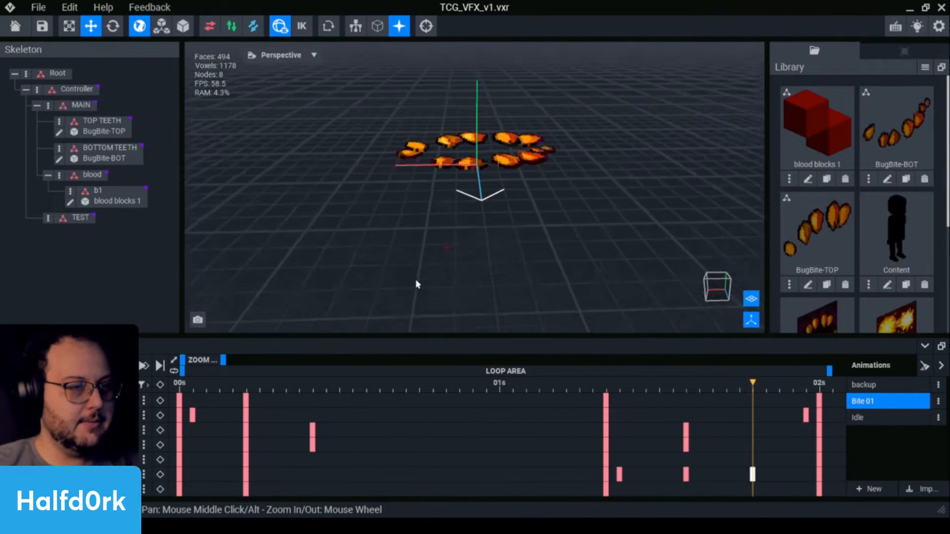
click(456, 229)
scroll(435, 247, up, 5)
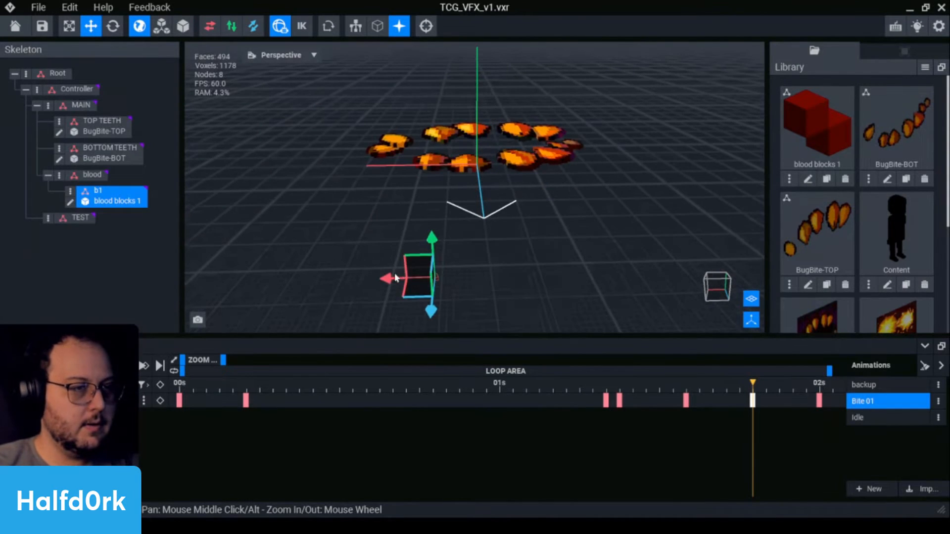
drag(355, 281, 317, 288)
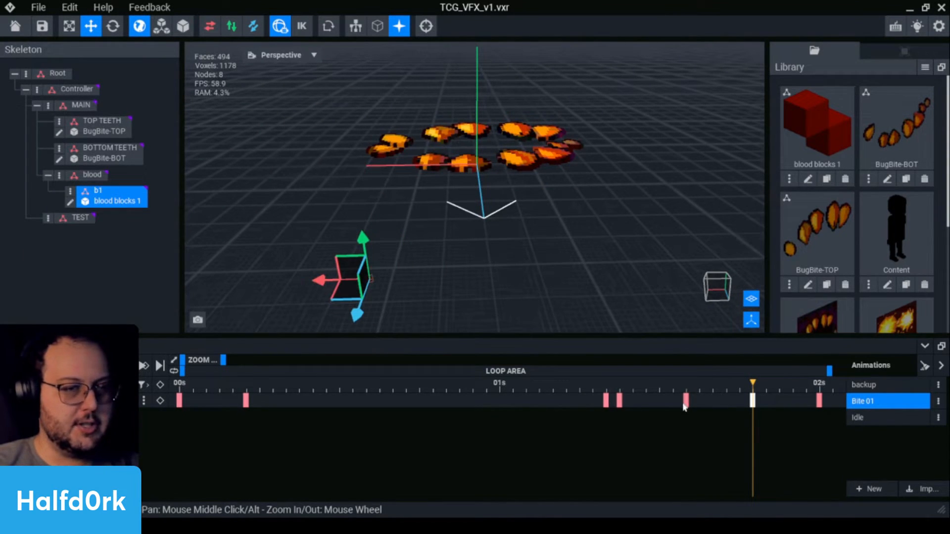
drag(684, 384, 793, 381)
scroll(551, 165, up, 5)
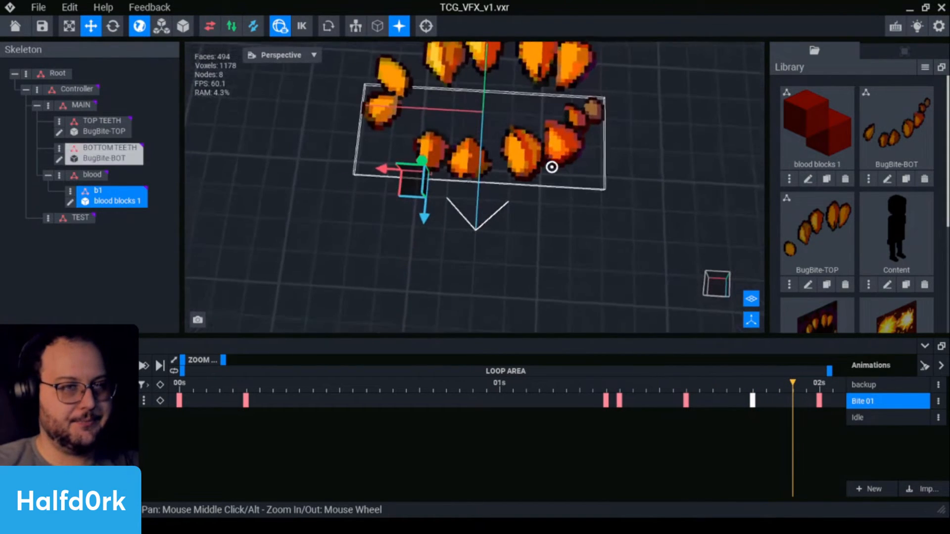
Clone the blood blocks 1 model in the library under the name blood blocks 2.
click(827, 179)
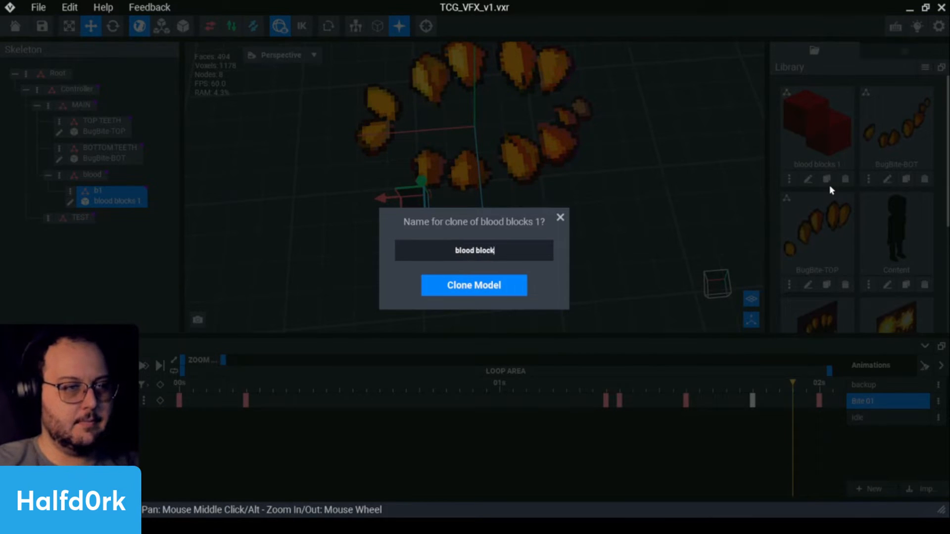
text(blood blocks 2)
key(Return)
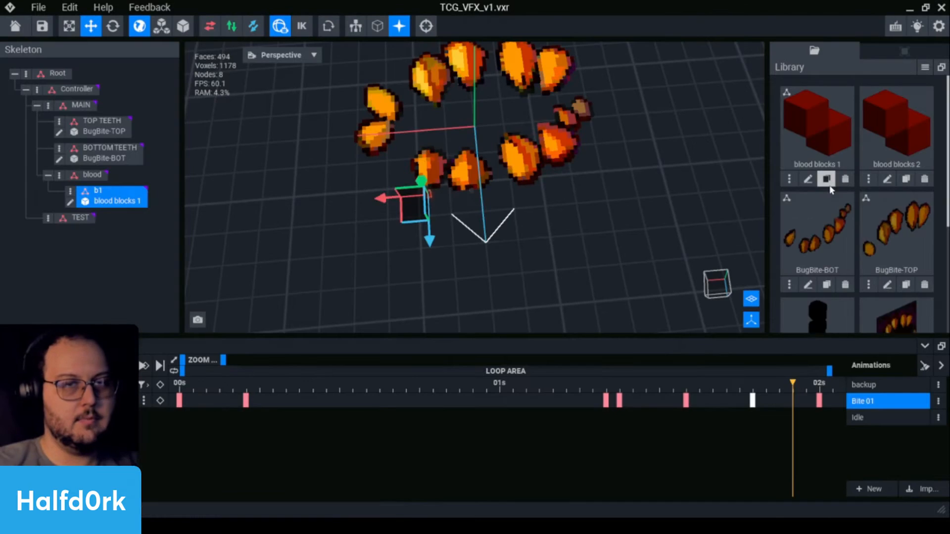
Add voxels to blood blocks 2 to fill it into a solid 2 × 2 × 1 dark red block, and save the model.
click(887, 179)
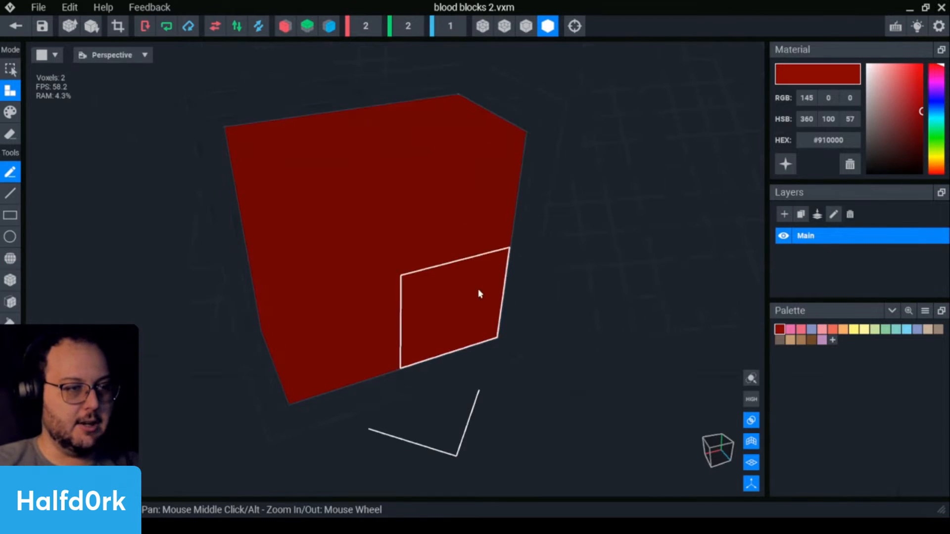
click(24, 29)
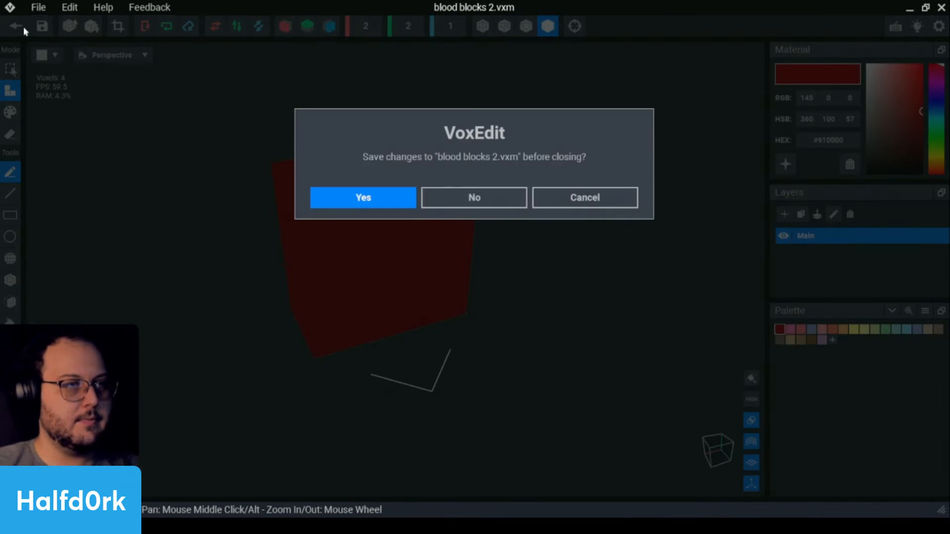
click(387, 197)
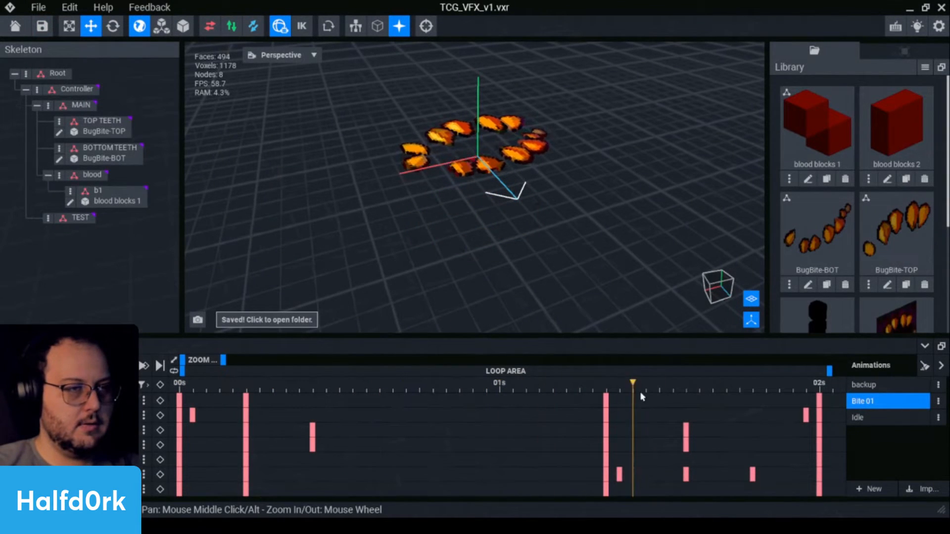
Copy b1's three keyframes following the 1.3 s bite, paste them one frame after the 0.2 s keyframe, and scrub through the result.
scroll(539, 254, down, 2)
click(247, 389)
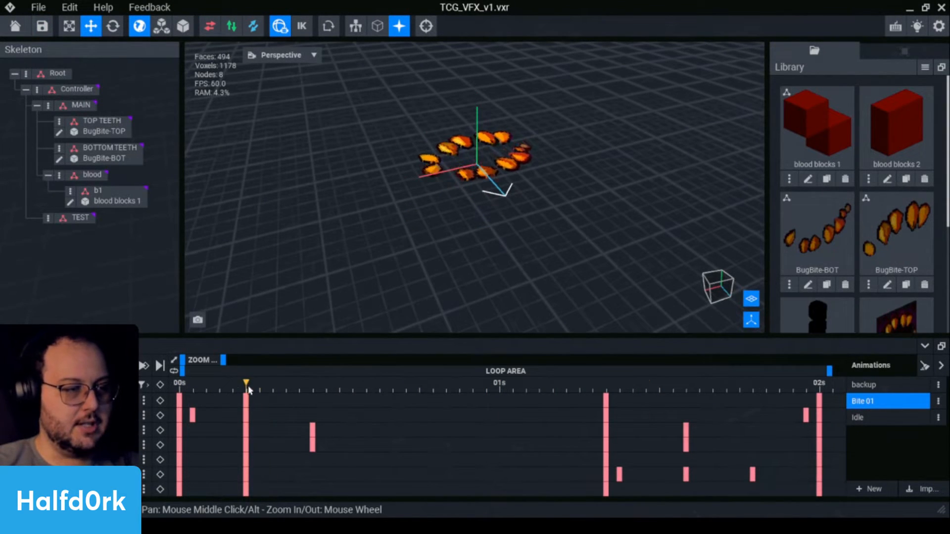
mouse_move(248, 388)
mouse_down()
mouse_move(272, 387)
mouse_move(259, 391)
mouse_up()
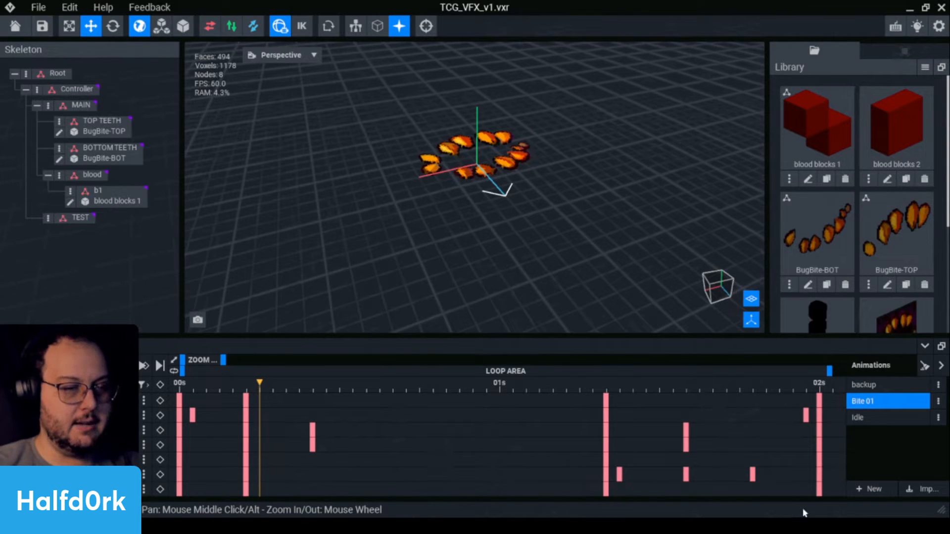
right_click(621, 477)
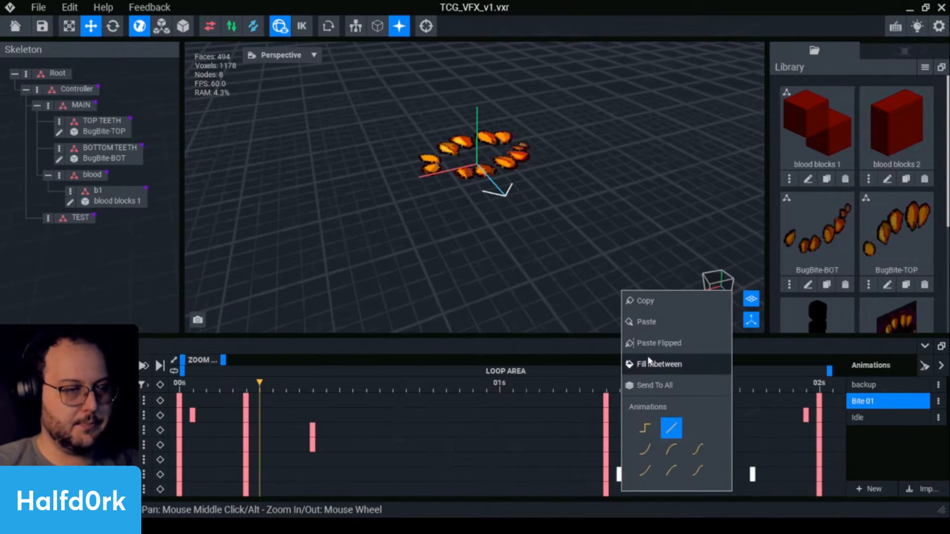
click(657, 304)
click(106, 196)
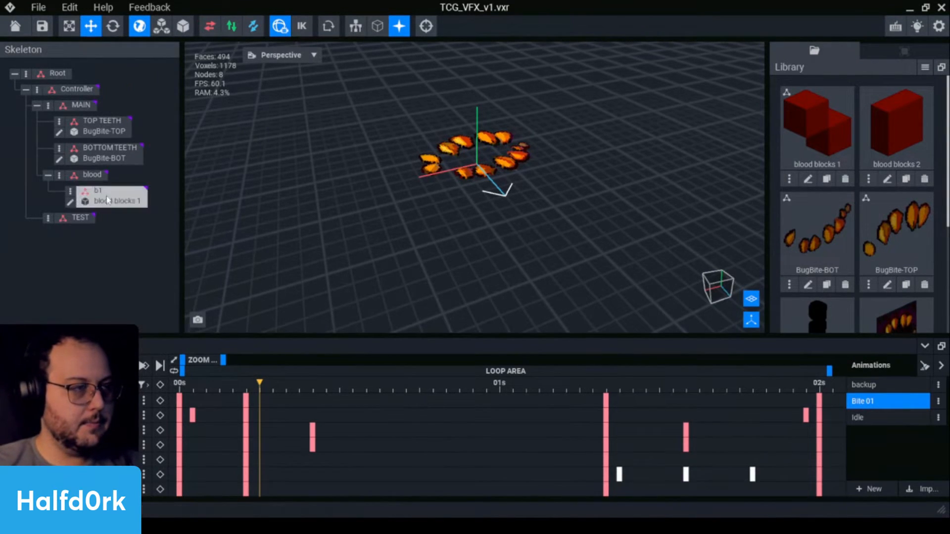
right_click(263, 396)
click(286, 319)
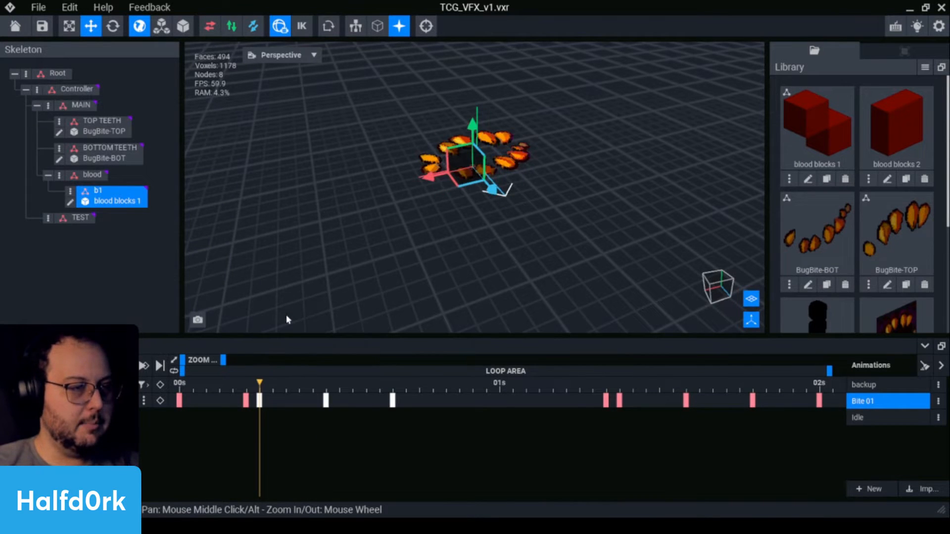
right_drag(518, 157, 635, 119)
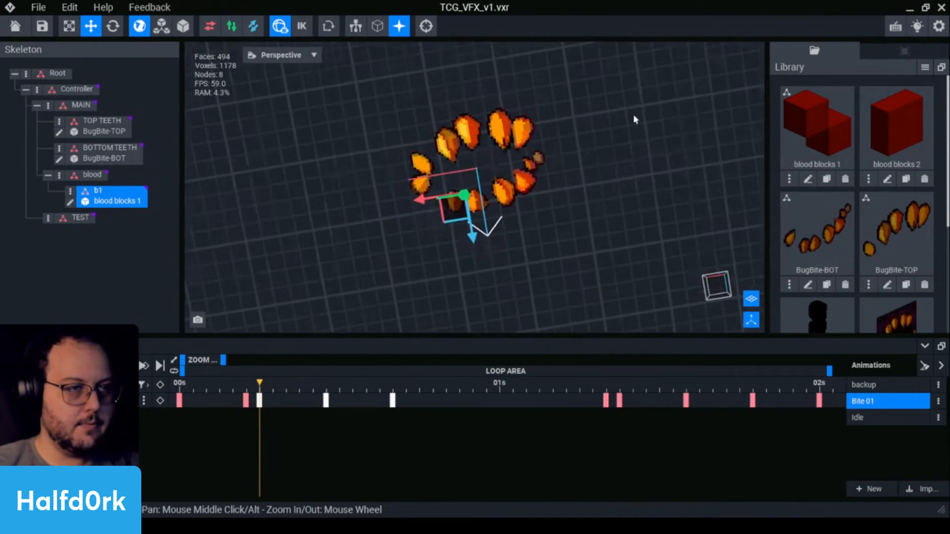
click(676, 110)
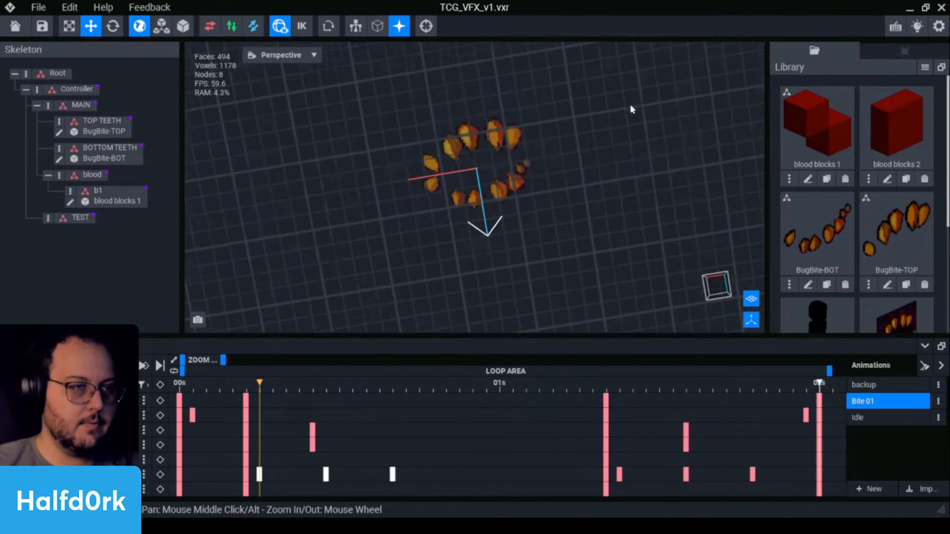
drag(226, 394, 415, 401)
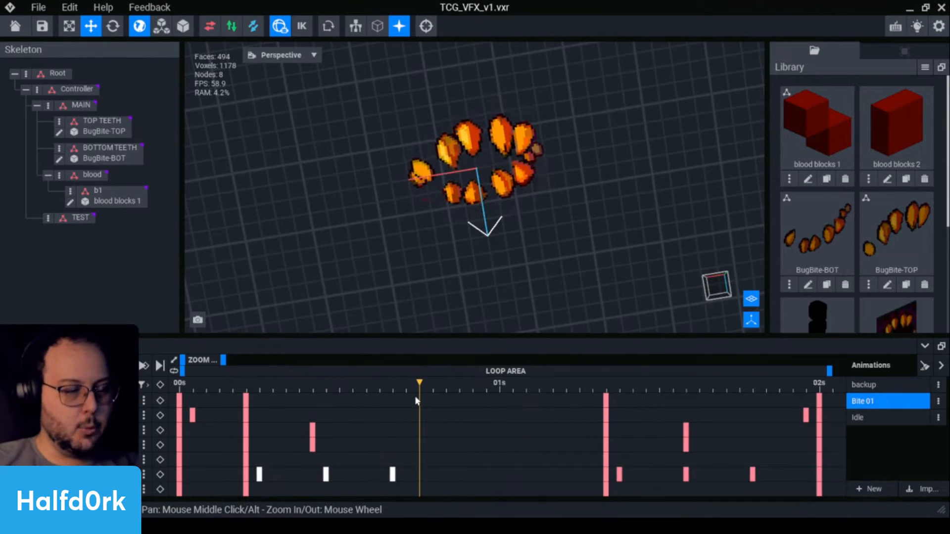
Duplicate node b1 at the start of the timeline as b2 and assign the blood blocks 2 model to it.
click(88, 201)
drag(250, 391, 143, 399)
click(70, 191)
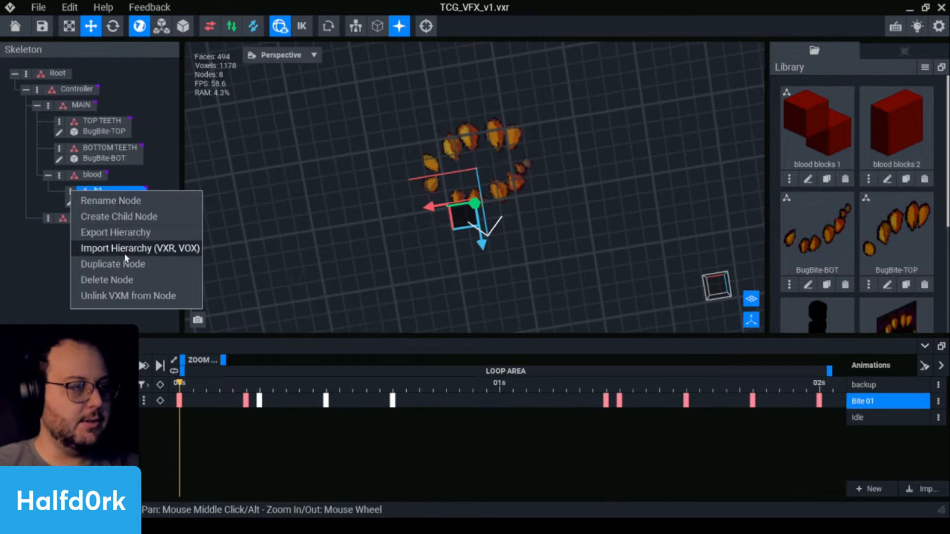
click(121, 262)
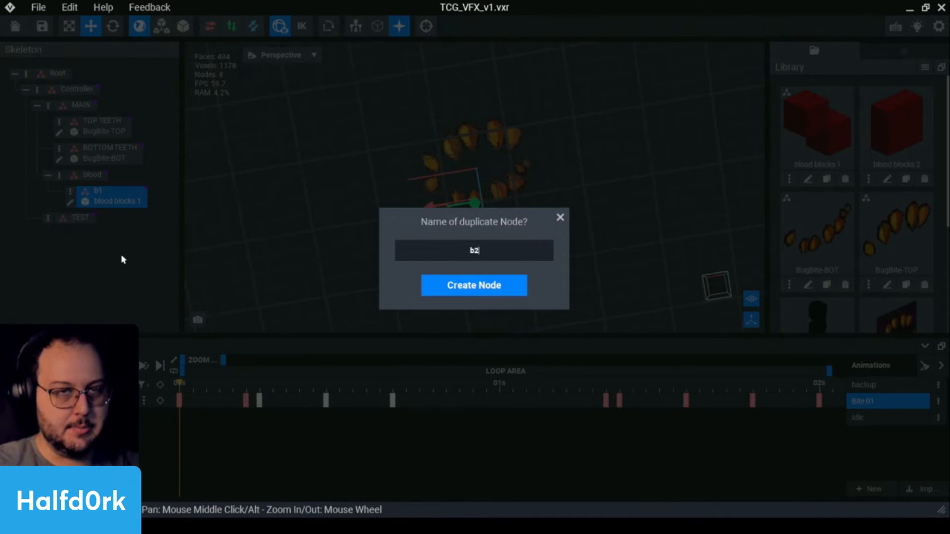
text(b2)
key(Return)
drag(901, 127, 130, 235)
Move b2 across to the top teeth at its keyframe one frame after the 0.2 s keyframe.
right_drag(302, 317, 360, 270)
mouse_move(249, 384)
mouse_down()
mouse_move(788, 390)
mouse_move(250, 393)
mouse_up()
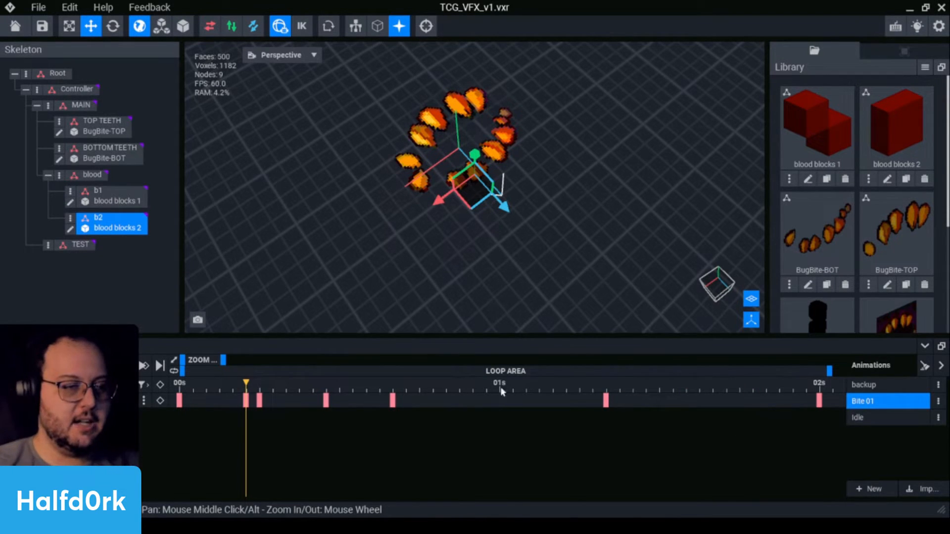
click(257, 399)
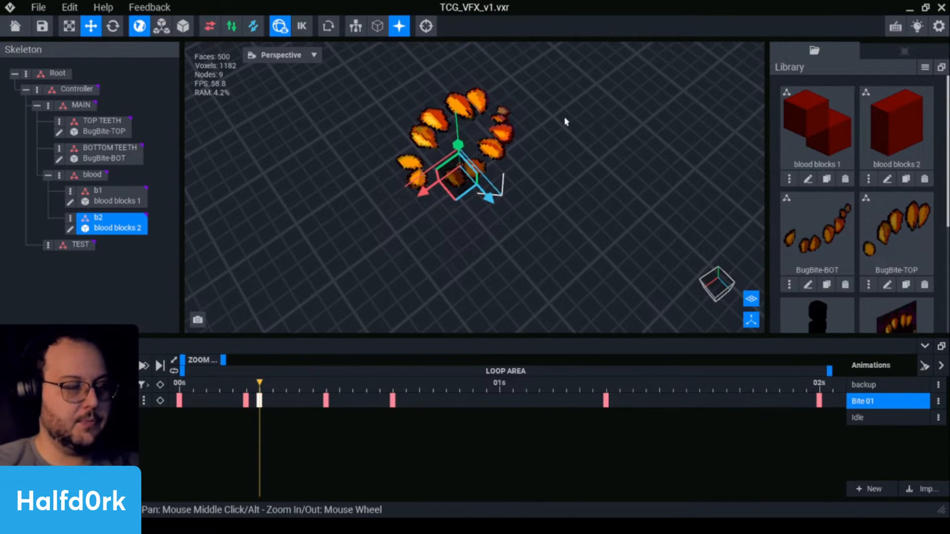
right_drag(566, 122, 473, 197)
scroll(473, 197, up, 5)
scroll(473, 197, down, 4)
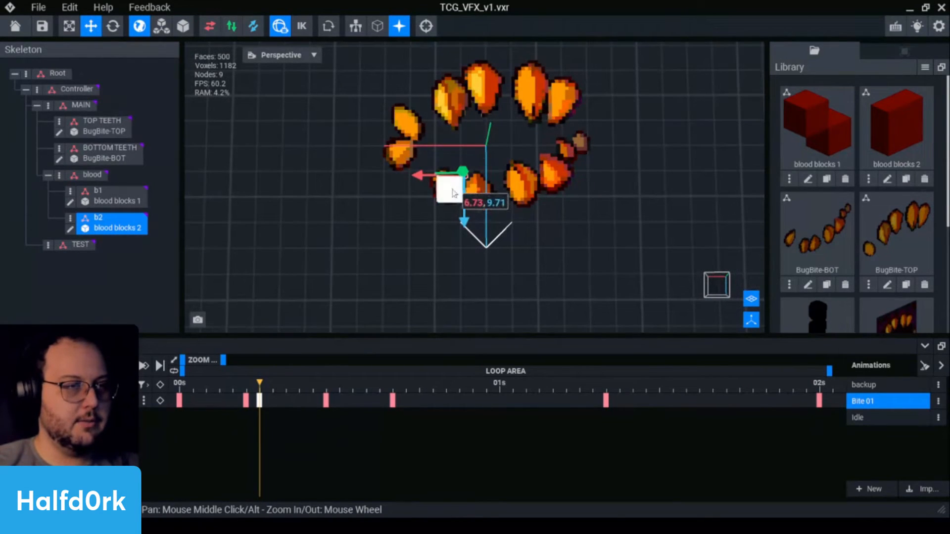
drag(454, 193, 482, 105)
right_drag(504, 173, 460, 268)
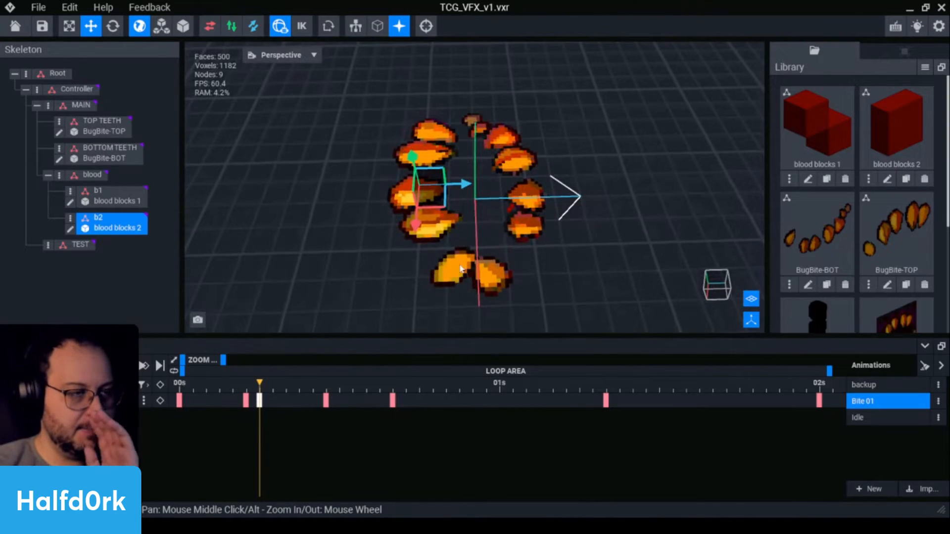
Move b2 onto the top tooth just left of the central gap at its keyframe at about 0.2 s.
click(246, 400)
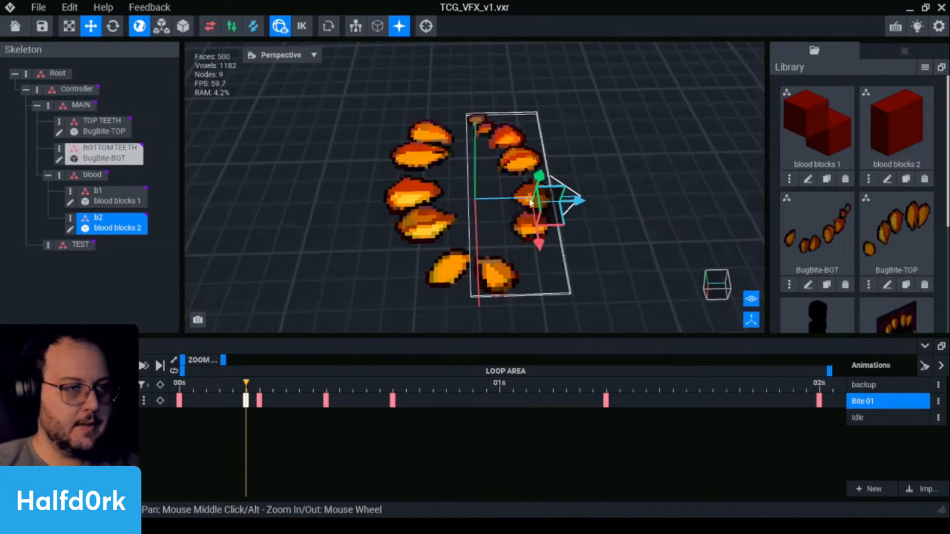
drag(541, 196, 424, 200)
key(f)
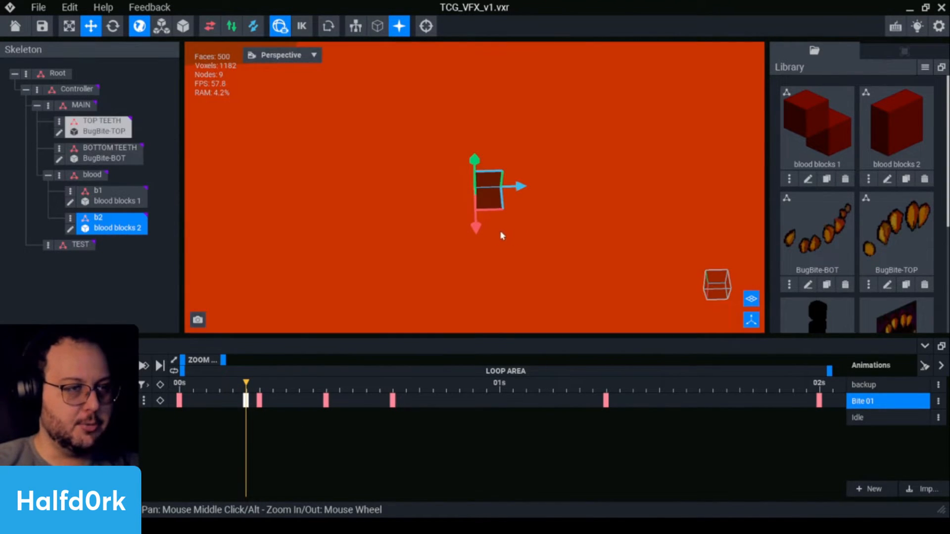
mouse_move(501, 234)
right_down()
mouse_move(446, 218)
mouse_move(435, 163)
mouse_move(500, 234)
right_up()
scroll(507, 225, down, 6)
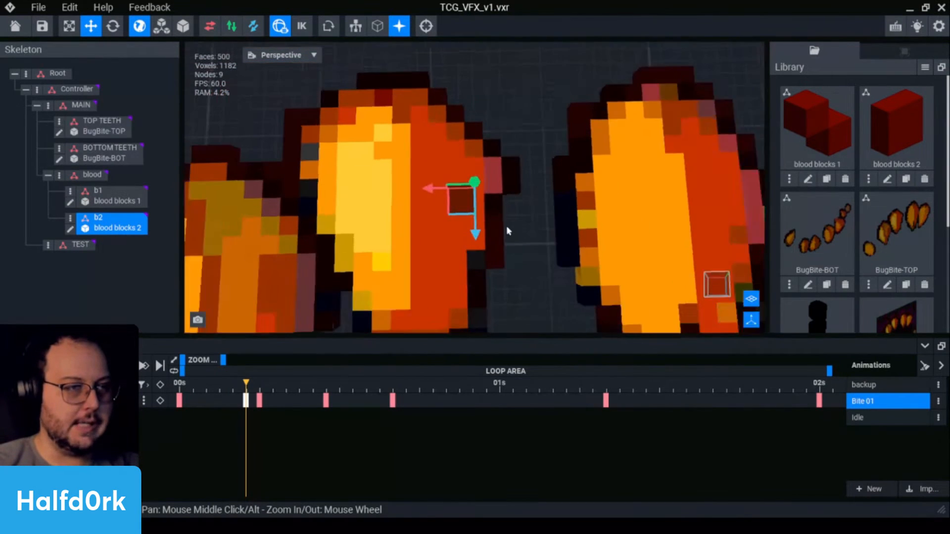
drag(464, 204, 429, 222)
scroll(500, 251, down, 2)
scroll(501, 252, down, 1)
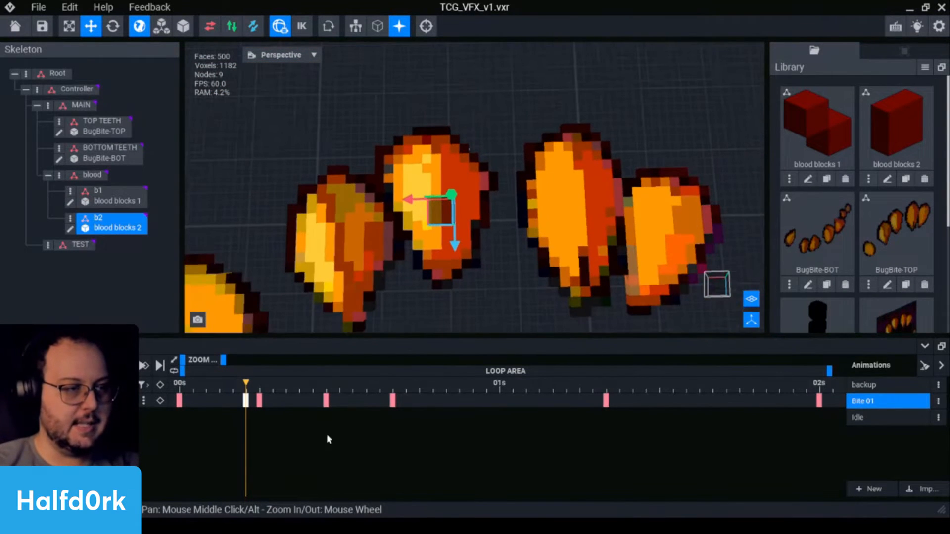
Copy b2's keyframe at about 0.2 s and paste it over its keyframe at about 1.3 s.
right_click(249, 405)
click(341, 303)
right_click(607, 401)
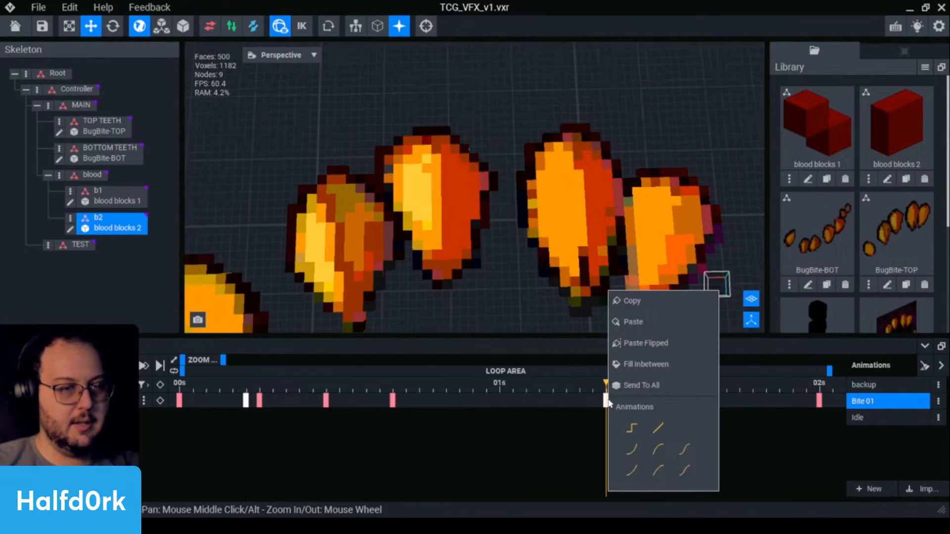
click(652, 321)
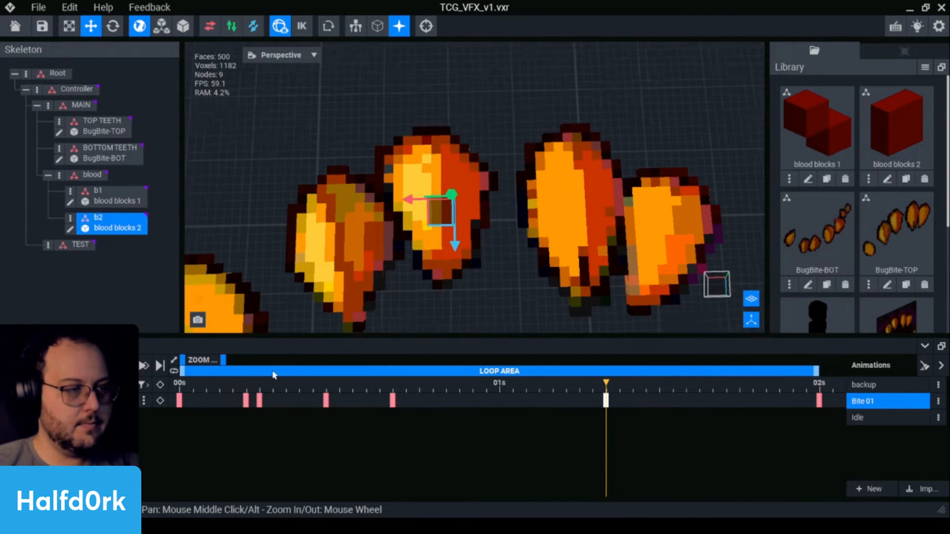
Move b2 off the top tooth into the gap between top and bottom teeth at its keyframe one frame after the 0.2 s keyframe.
click(258, 392)
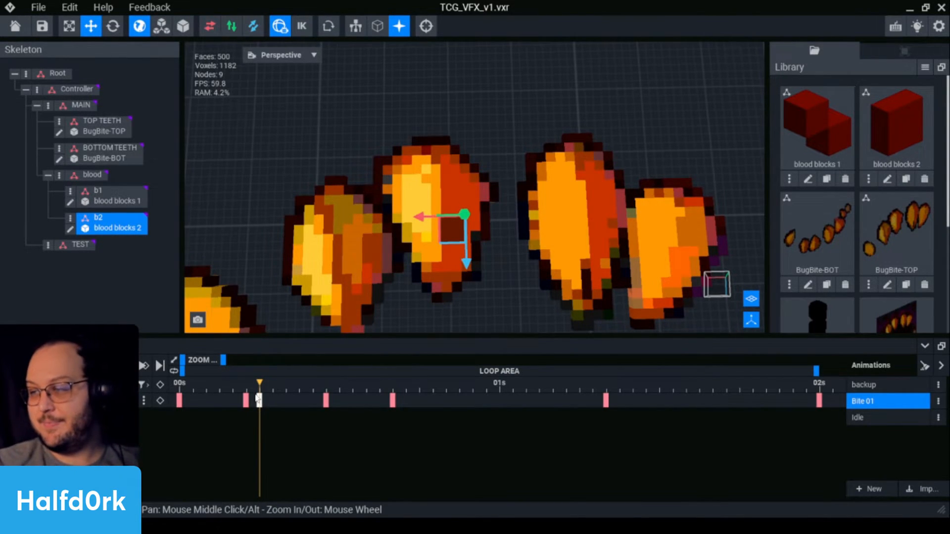
scroll(591, 213, down, 4)
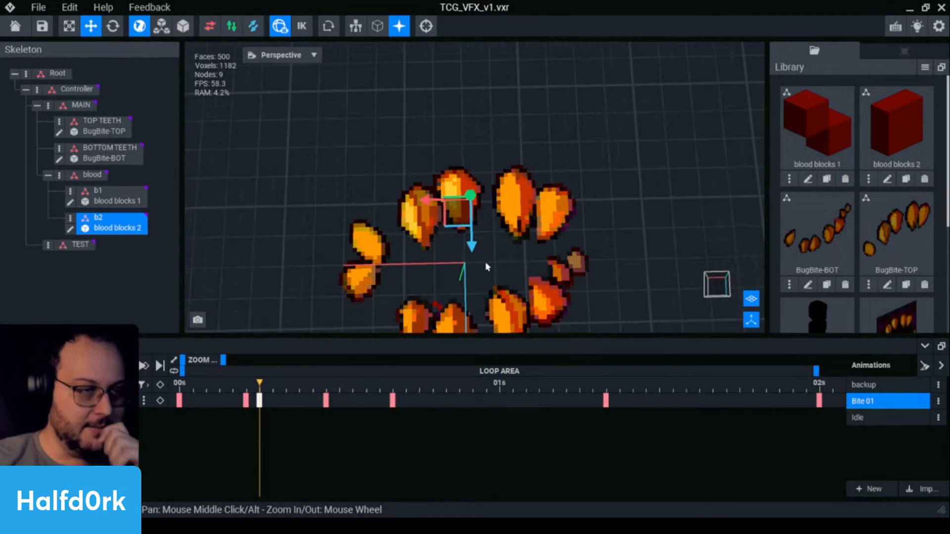
scroll(484, 265, down, 3)
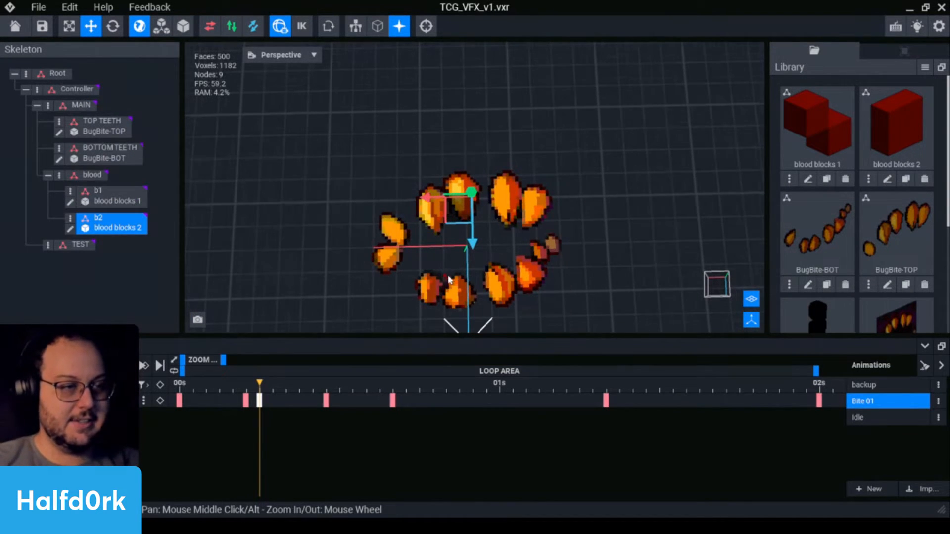
drag(253, 385, 259, 387)
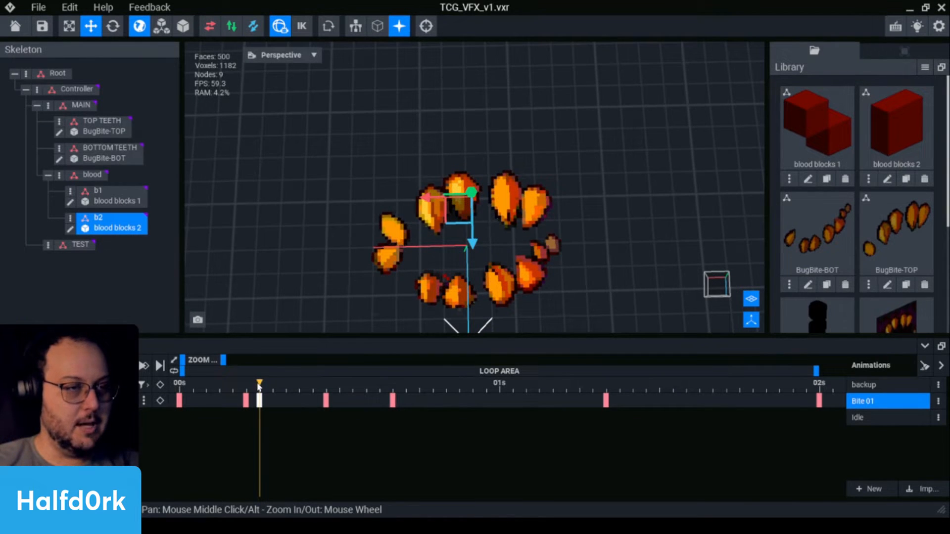
drag(458, 210, 469, 228)
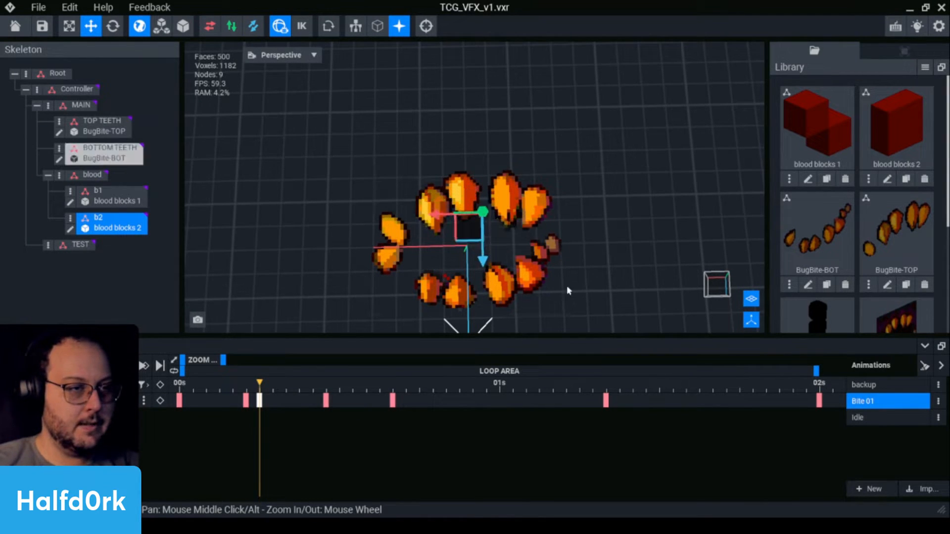
scroll(451, 258, up, 4)
right_drag(462, 187, 462, 187)
scroll(489, 288, down, 3)
drag(460, 231, 458, 242)
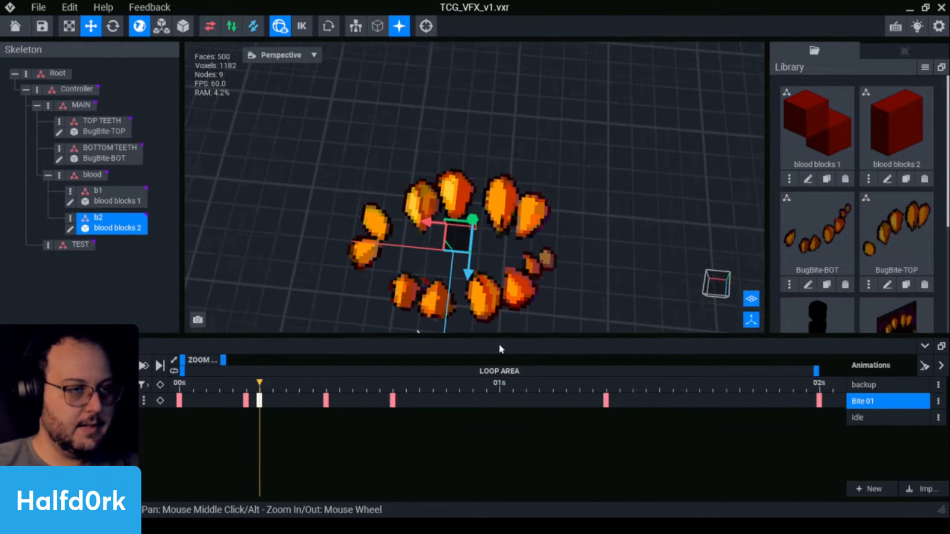
right_drag(488, 309, 503, 308)
Move b2 from the left side to the right, out in front of the teeth, at its keyframes at about 0.45 s and 0.67 s.
click(326, 383)
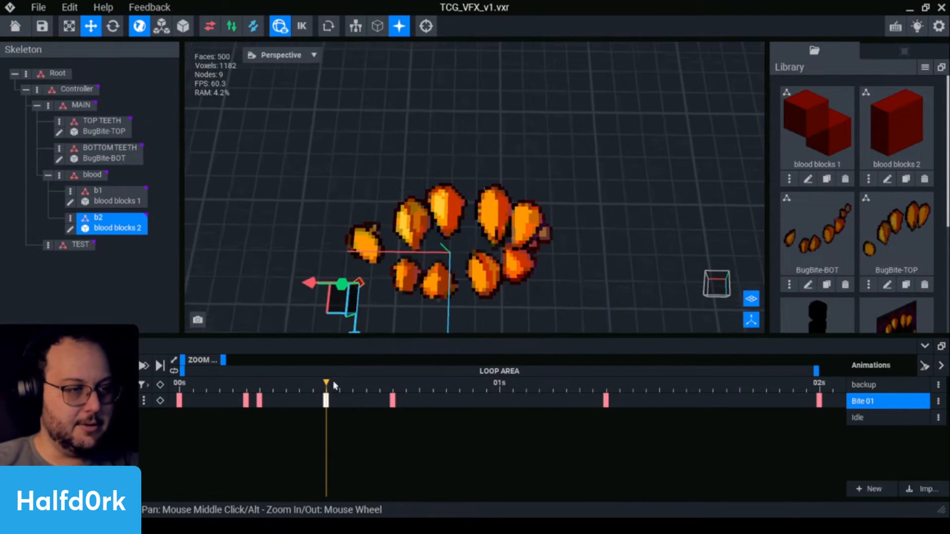
drag(346, 310, 542, 282)
click(394, 390)
drag(353, 306, 557, 287)
right_drag(469, 292, 469, 292)
right_drag(522, 319, 522, 319)
middle_drag(527, 326, 521, 281)
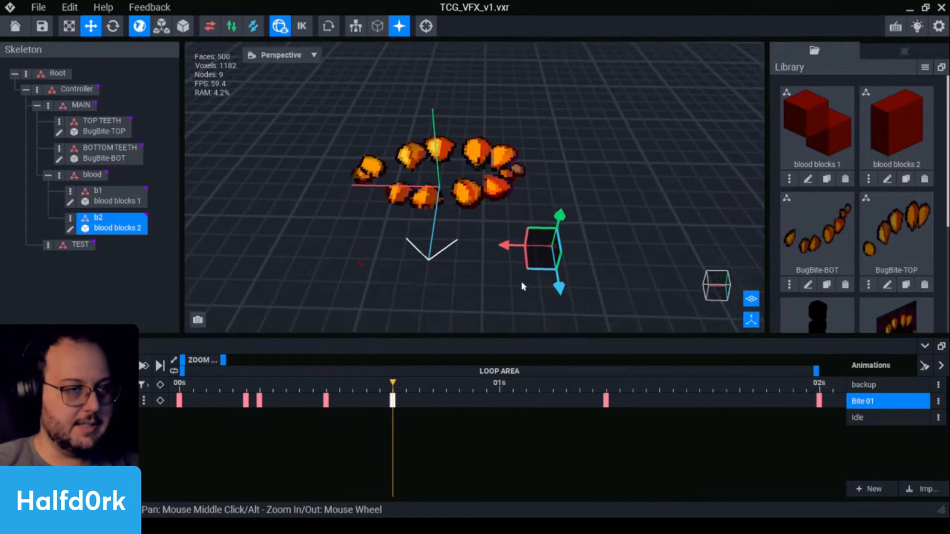
drag(543, 259, 530, 263)
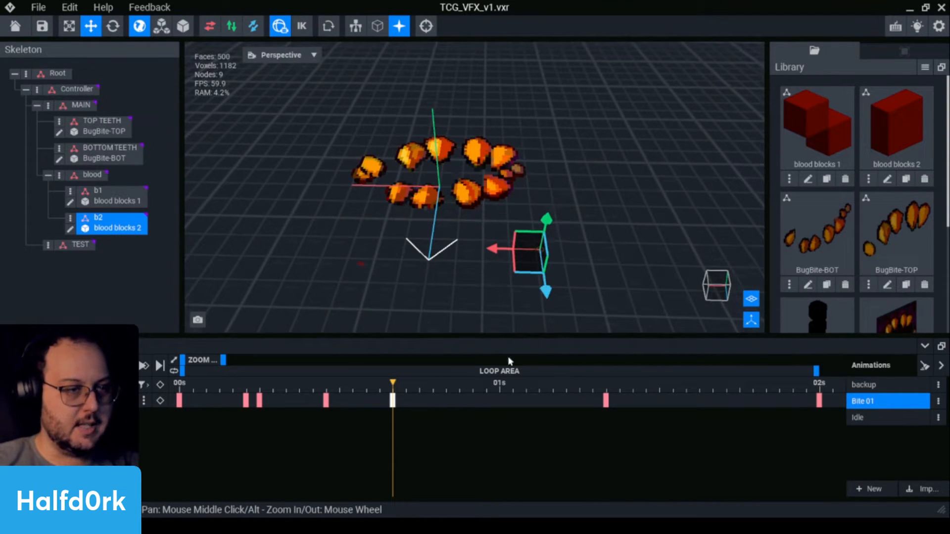
Place b2 below the floor in front of the teeth one frame before its 1.3 s keyframe, and select b1.
drag(510, 383, 590, 395)
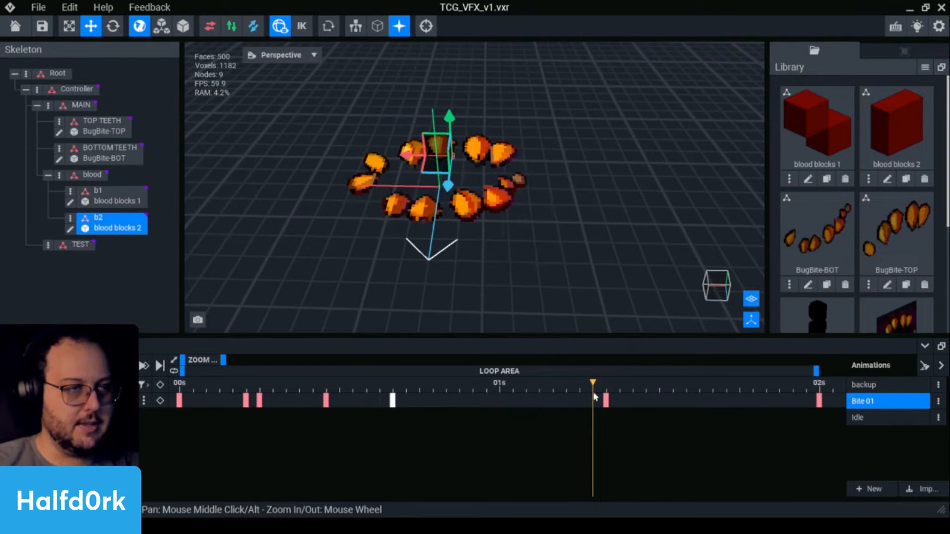
drag(444, 124, 500, 268)
right_drag(501, 271, 487, 295)
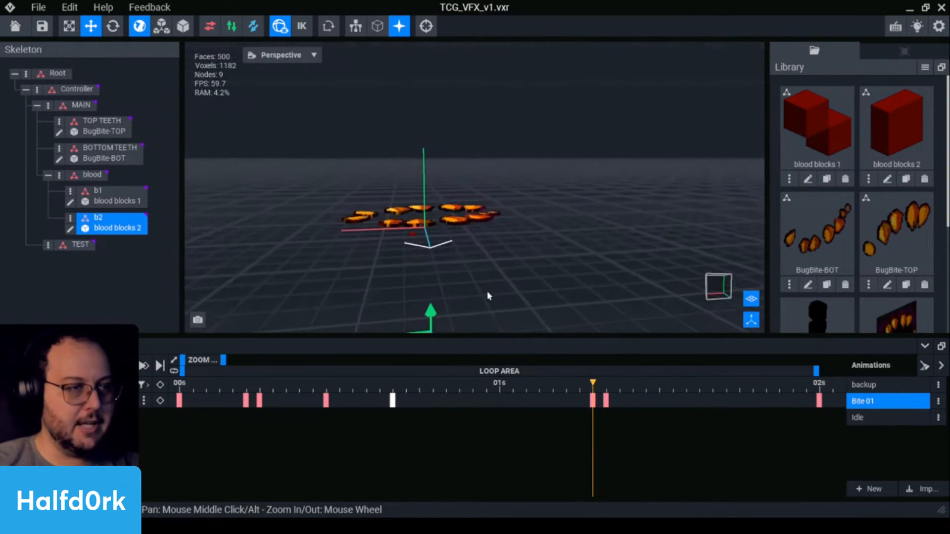
right_drag(410, 214, 512, 267)
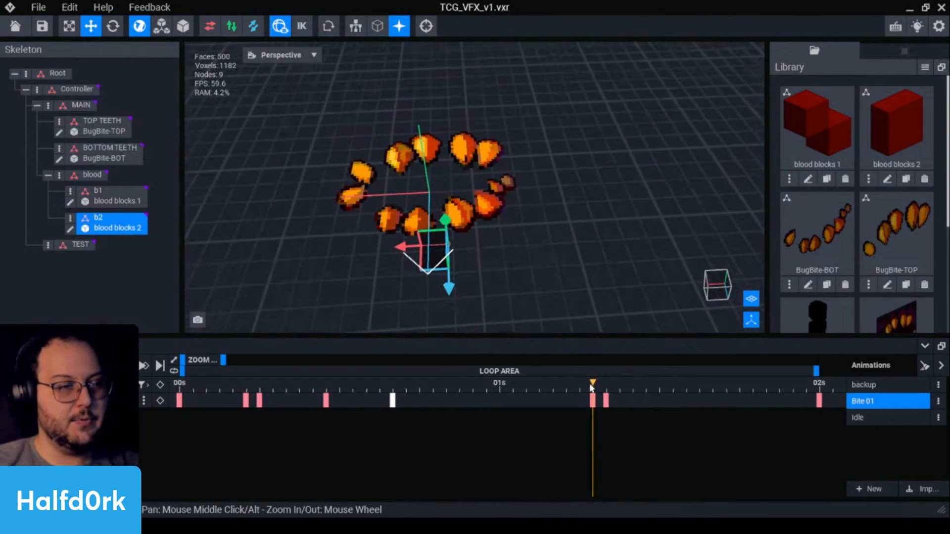
mouse_move(592, 388)
mouse_down()
mouse_move(407, 384)
mouse_move(623, 391)
mouse_move(417, 387)
mouse_move(617, 391)
mouse_move(592, 399)
mouse_up()
click(374, 260)
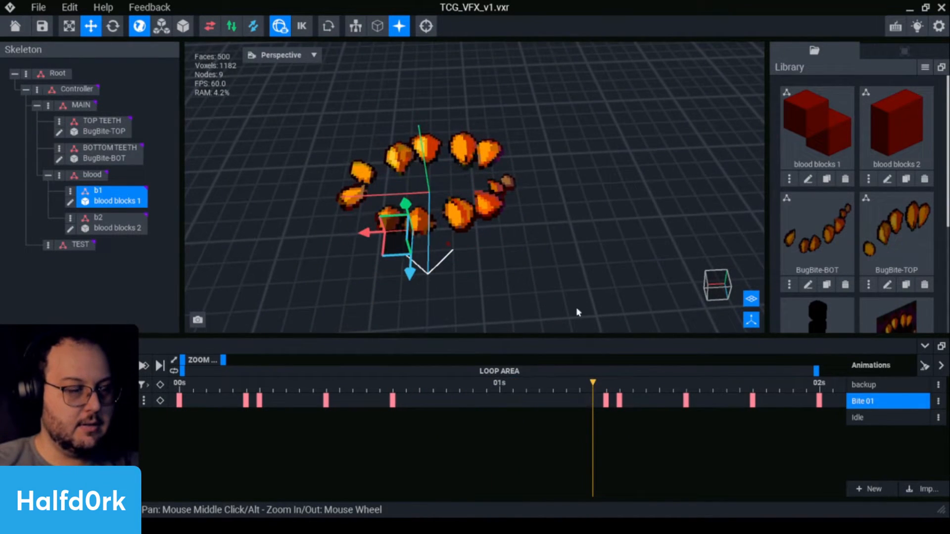
drag(372, 235, 399, 233)
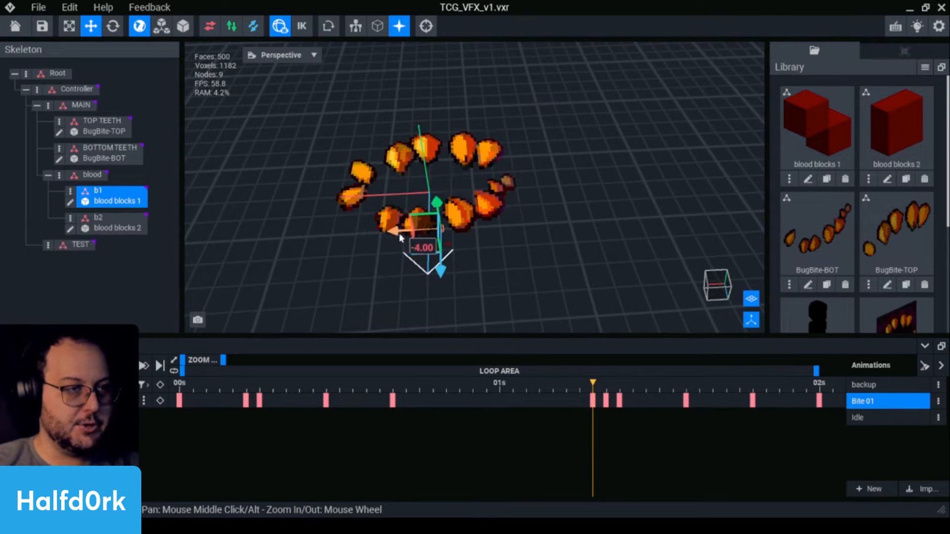
right_drag(399, 233, 437, 229)
key(ctrl+z)
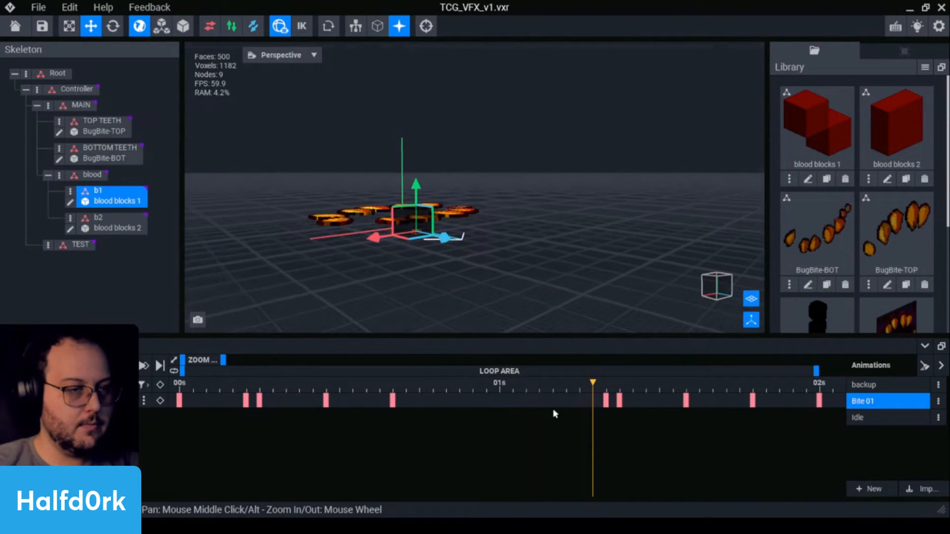
Copy b1's keyframe at about 0.67 s to one frame before its 1.3 s keyframe and shift b1 sideways toward the centre.
right_click(392, 402)
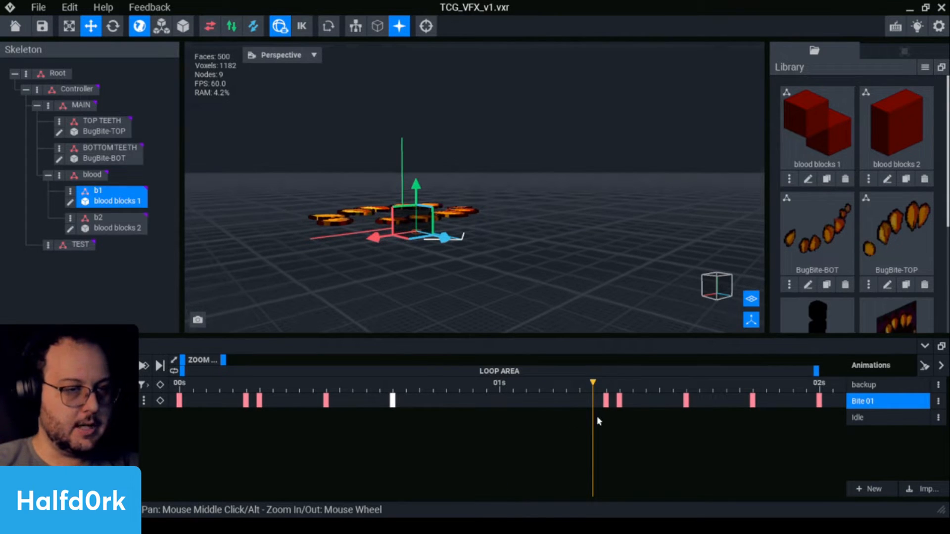
right_click(596, 402)
click(604, 322)
right_drag(374, 316, 359, 322)
drag(305, 307, 382, 296)
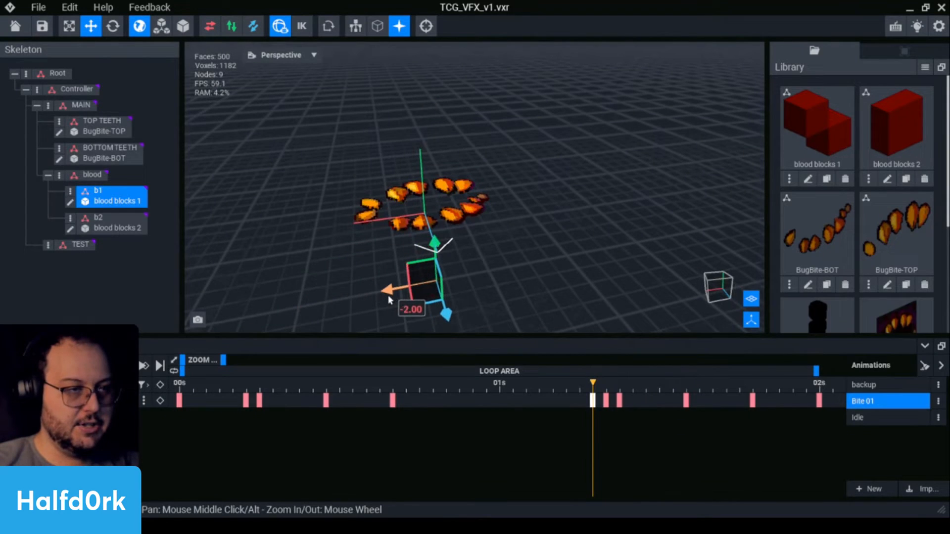
right_drag(382, 296, 435, 220)
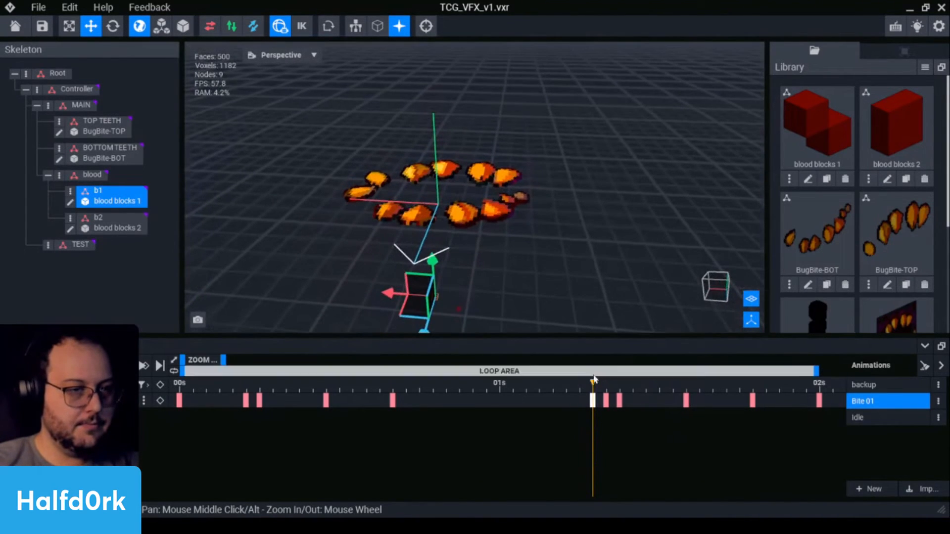
Copy b1's keyframe one frame before the 1.3 s keyframe and paste it onto its 2 s keyframe.
drag(592, 383, 807, 360)
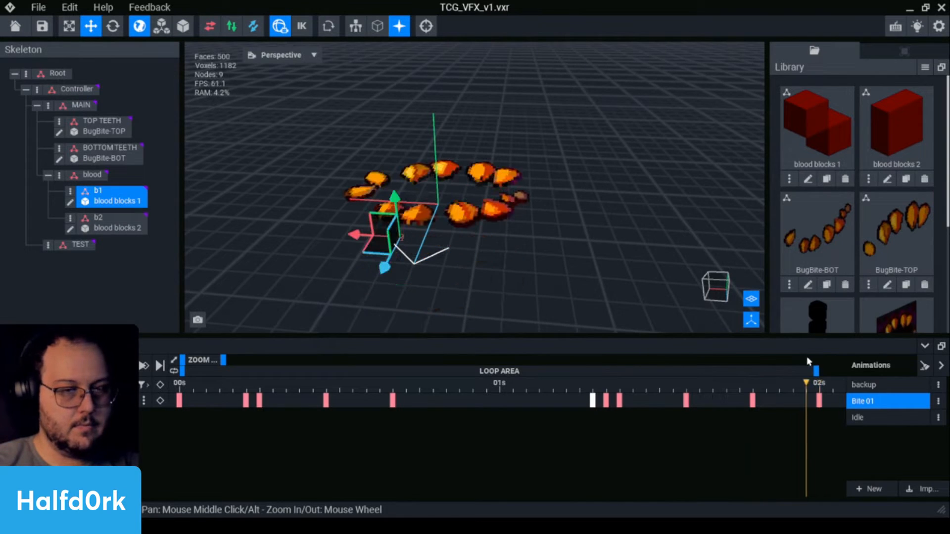
right_click(592, 400)
click(609, 300)
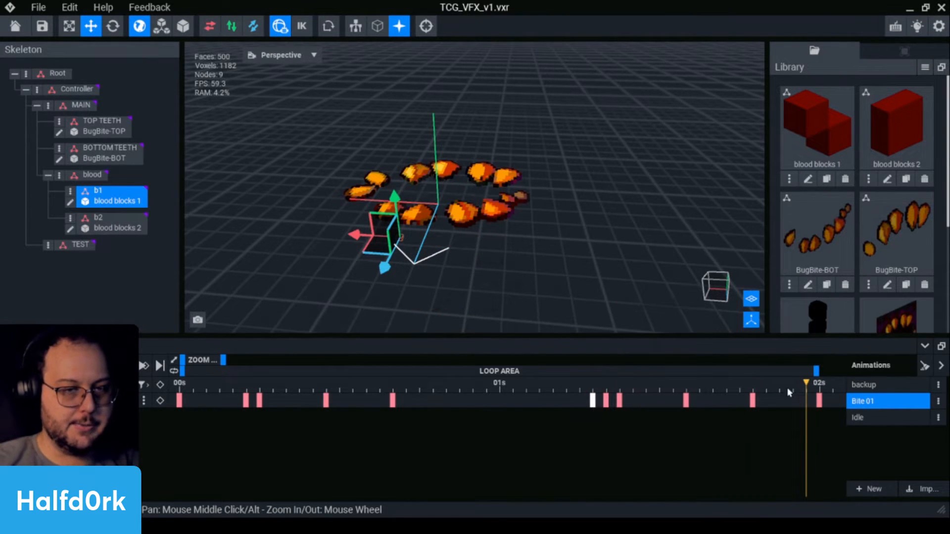
right_click(818, 401)
click(836, 321)
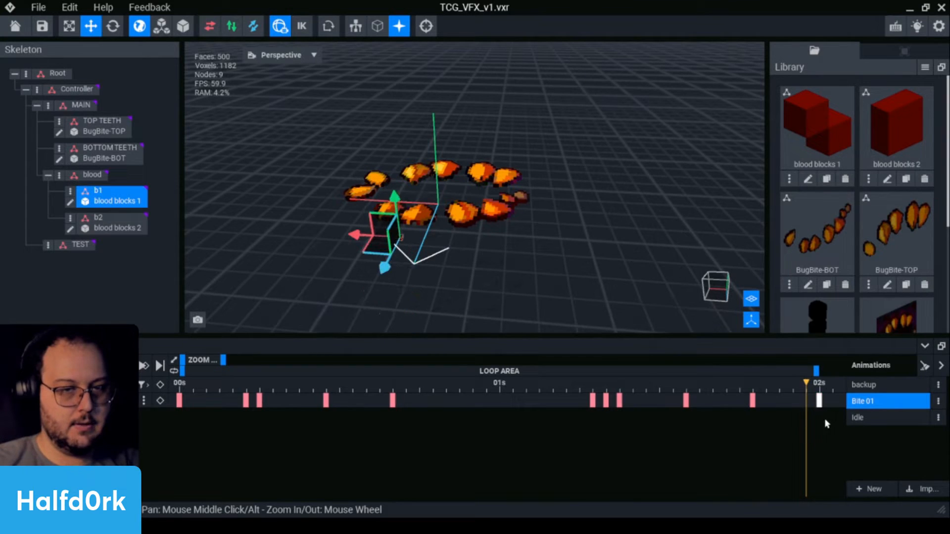
Paste the copied b1 keyframe two frames before its 2 s keyframe.
click(776, 426)
right_click(807, 403)
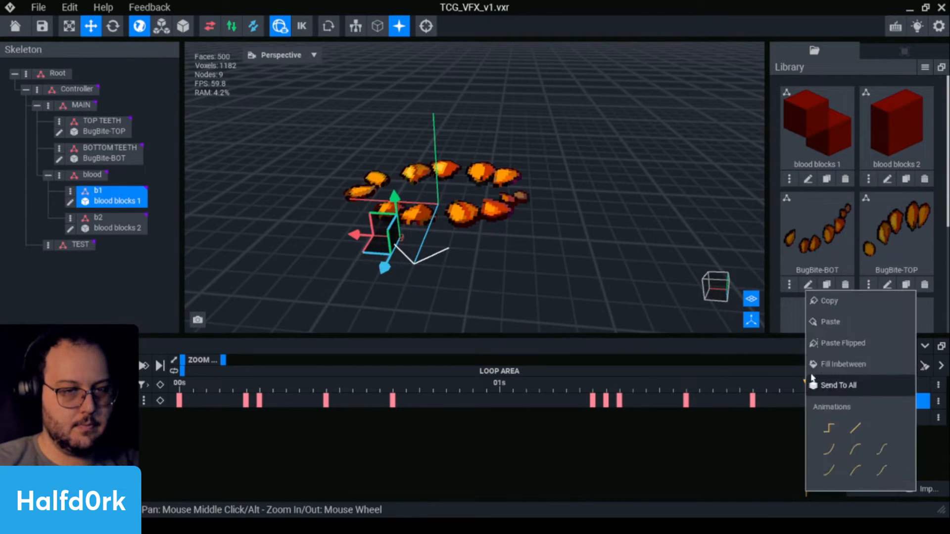
click(818, 441)
click(792, 390)
mouse_move(792, 390)
mouse_down()
mouse_move(819, 390)
mouse_move(792, 389)
mouse_up()
right_click(795, 401)
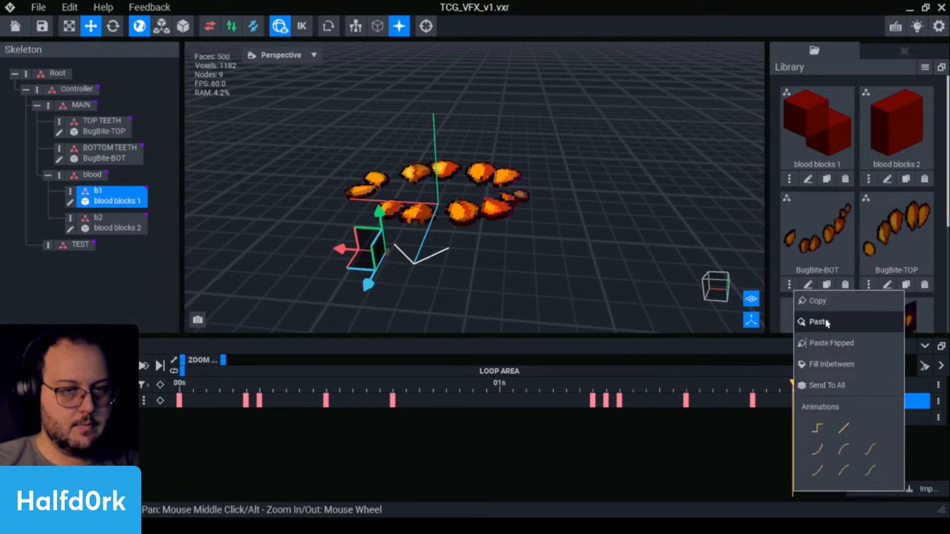
click(805, 358)
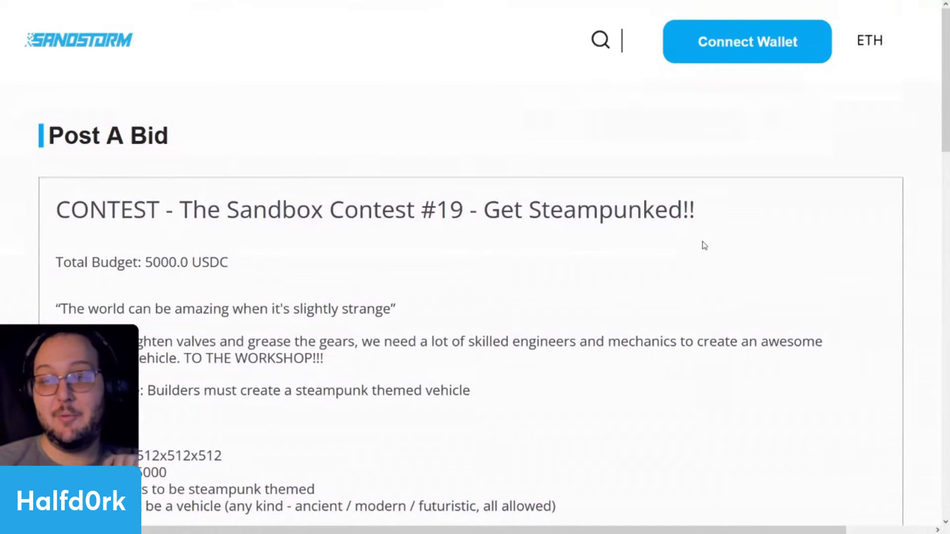
Skim the Sandbox Contest #19 "Get Steampunked!!" announcement from its title through its details, deadline and entry instructions.
scroll(704, 246, down, 2)
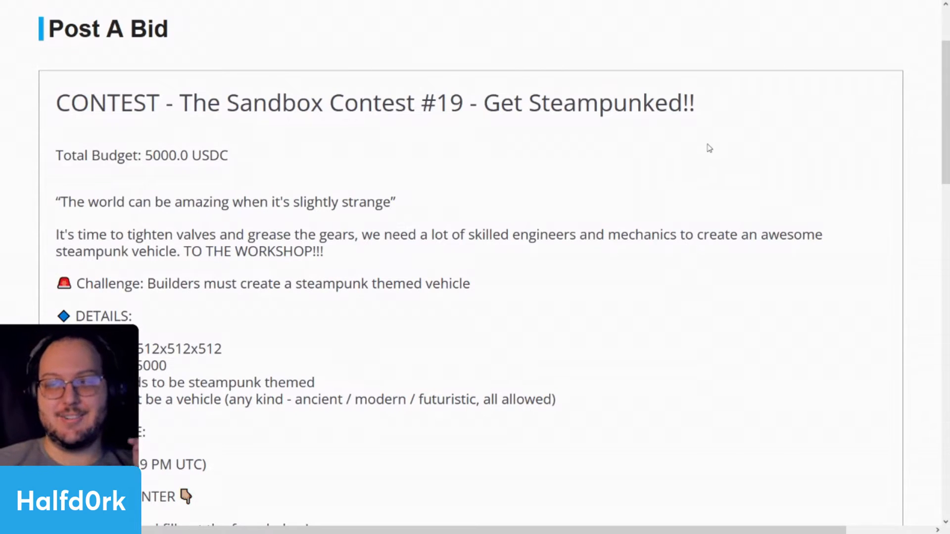
drag(696, 104, 501, 105)
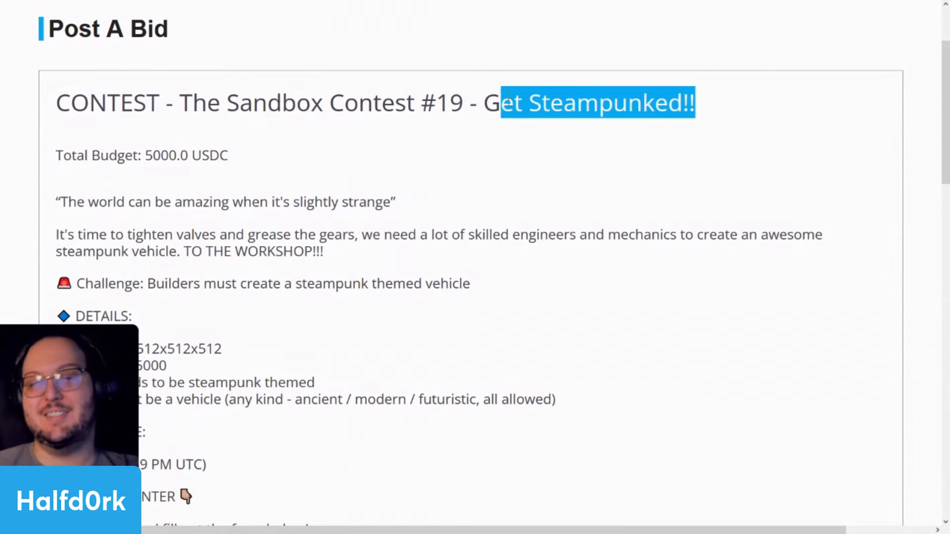
click(506, 107)
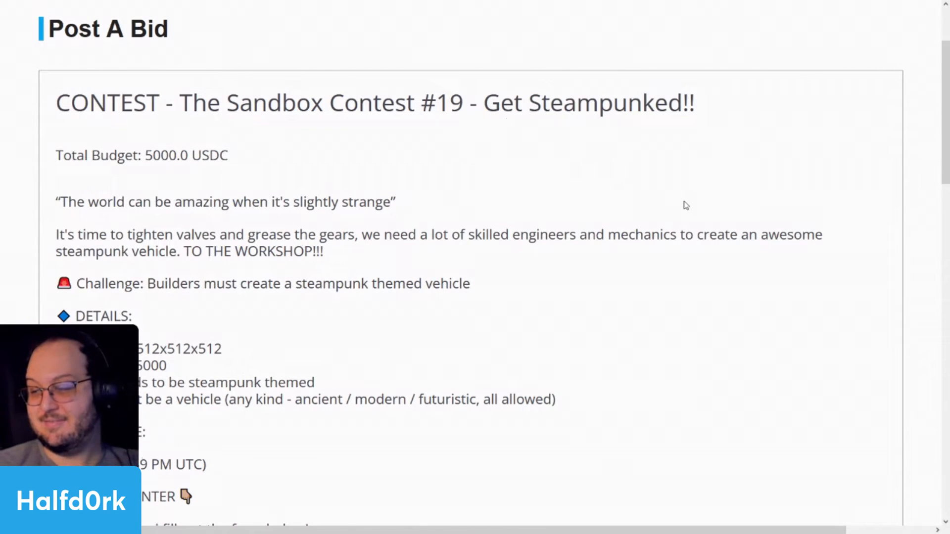
scroll(737, 265, down, 2)
scroll(734, 265, up, 4)
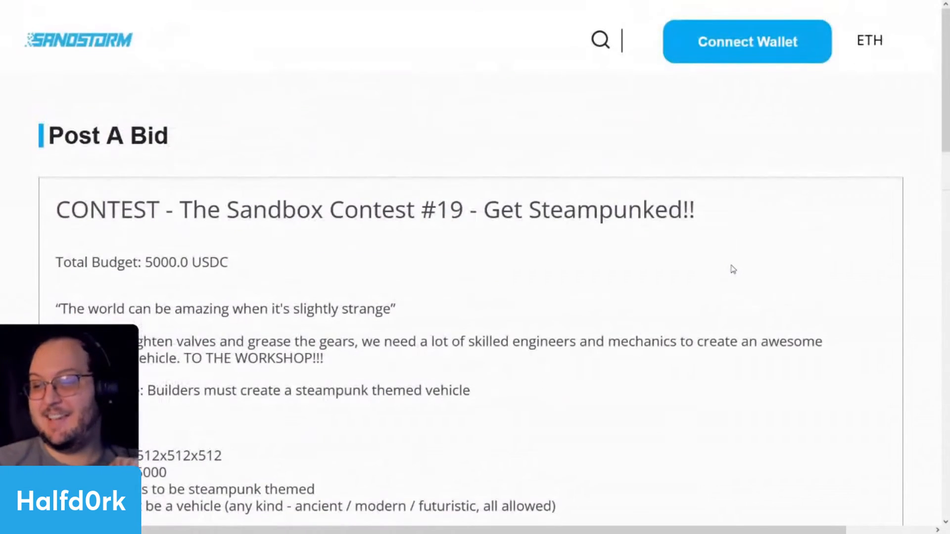
scroll(653, 254, down, 4)
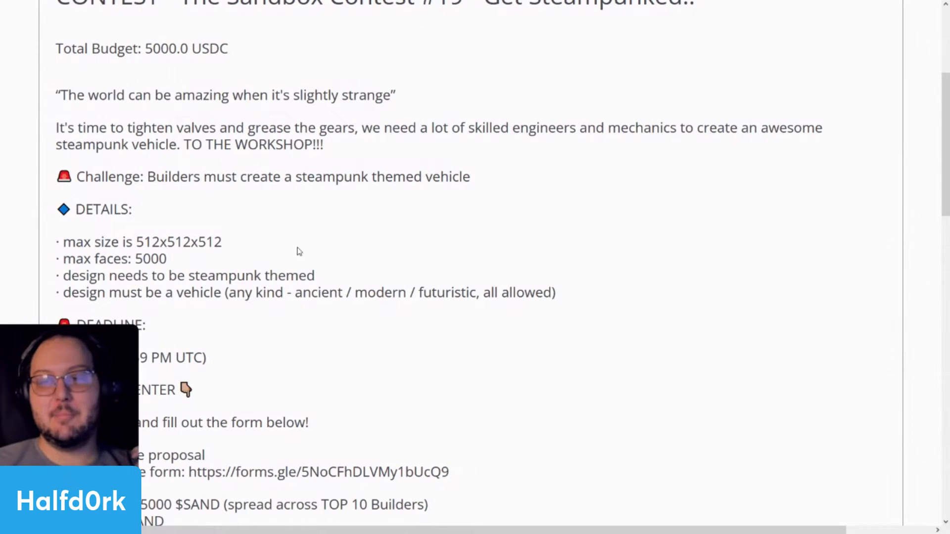
scroll(192, 188, down, 4)
scroll(178, 208, up, 2)
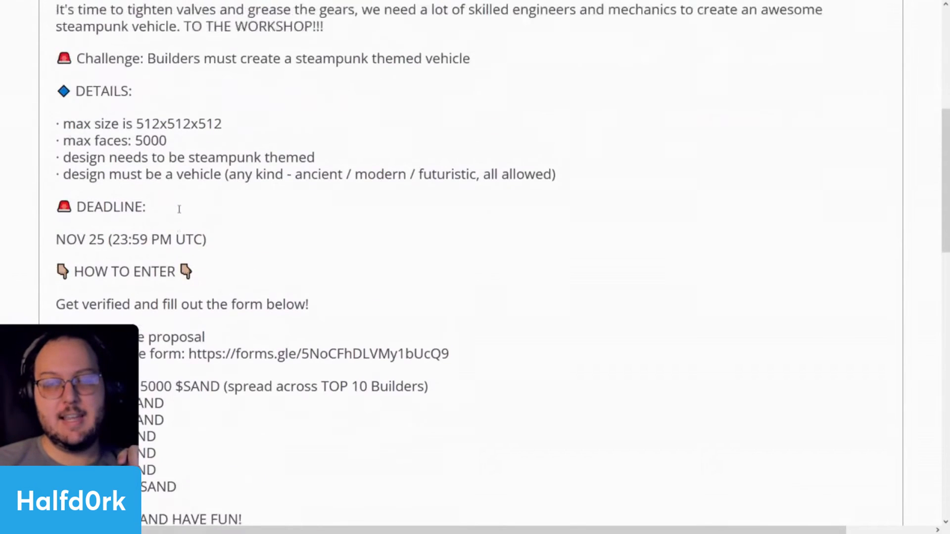
scroll(297, 213, up, 2)
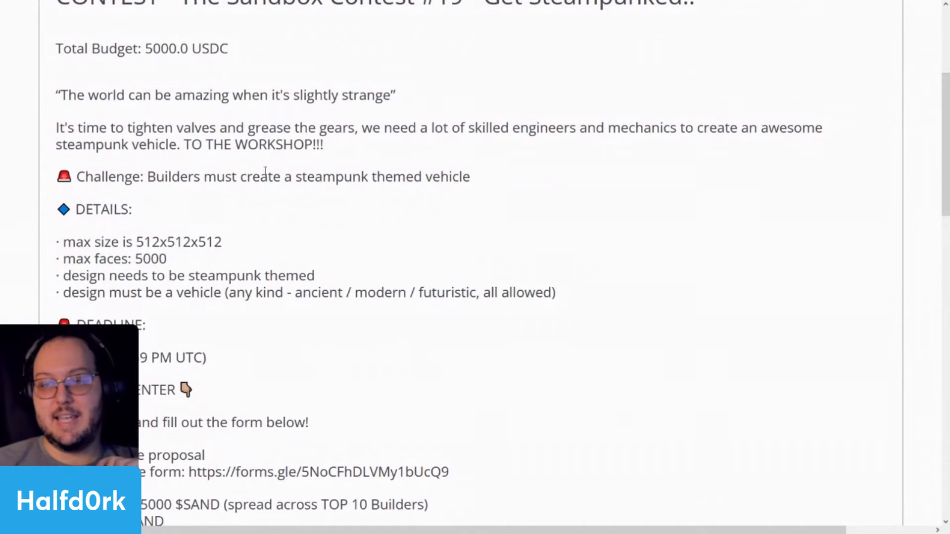
Examine the contest's challenge statement and the requirement on which kinds of vehicle are allowed.
drag(265, 171, 495, 178)
click(518, 181)
scroll(454, 265, down, 4)
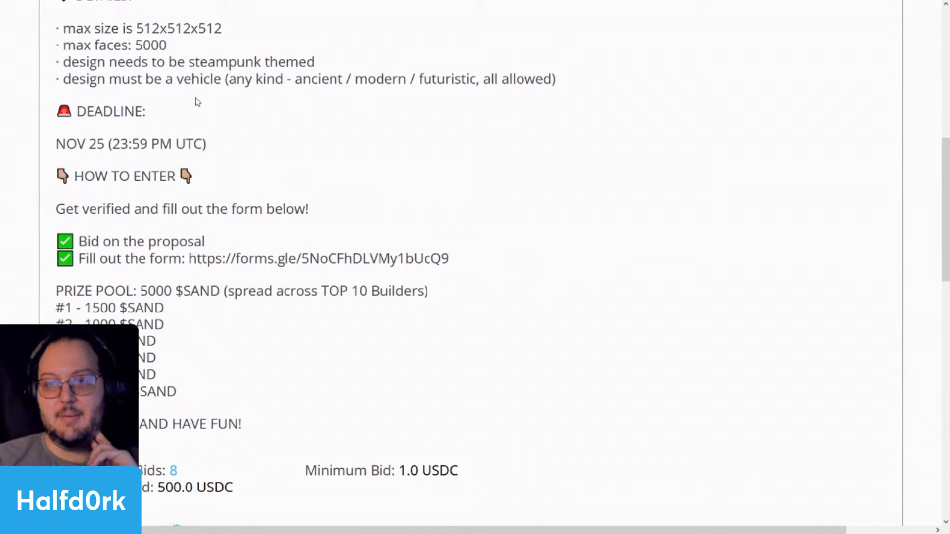
drag(159, 78, 527, 79)
click(599, 87)
scroll(609, 176, down, 2)
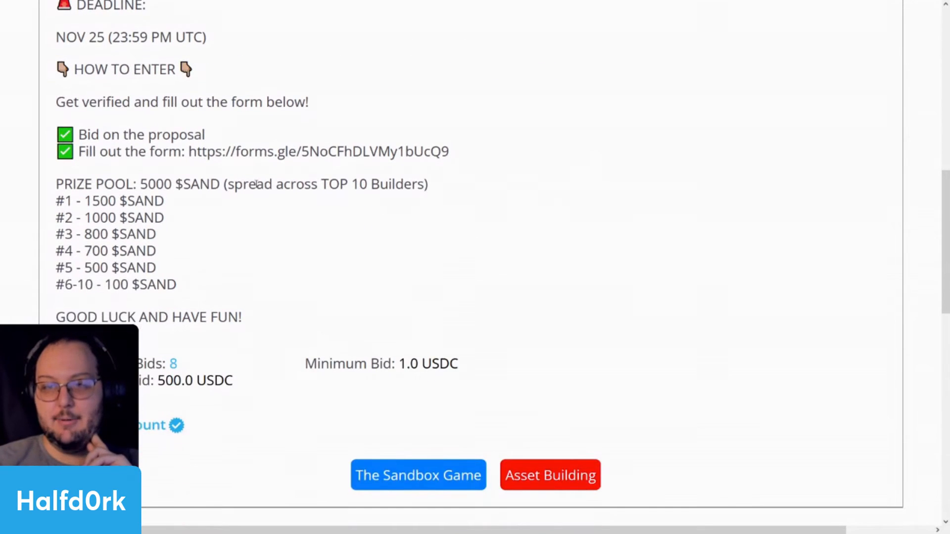
Examine the contest's prize pool and how it is divided among the top builders.
drag(134, 184, 245, 185)
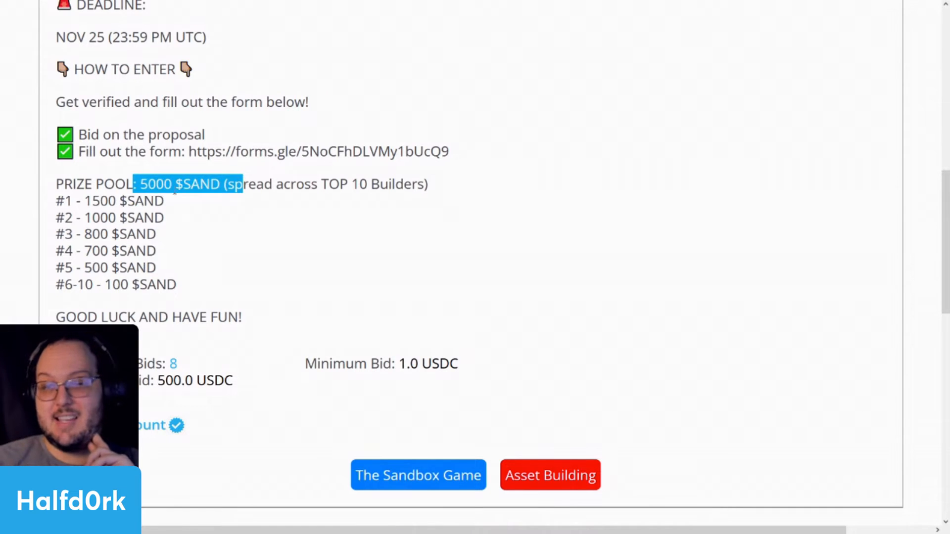
mouse_move(80, 200)
mouse_down()
mouse_move(164, 202)
mouse_move(80, 218)
mouse_up()
click(151, 224)
click(193, 238)
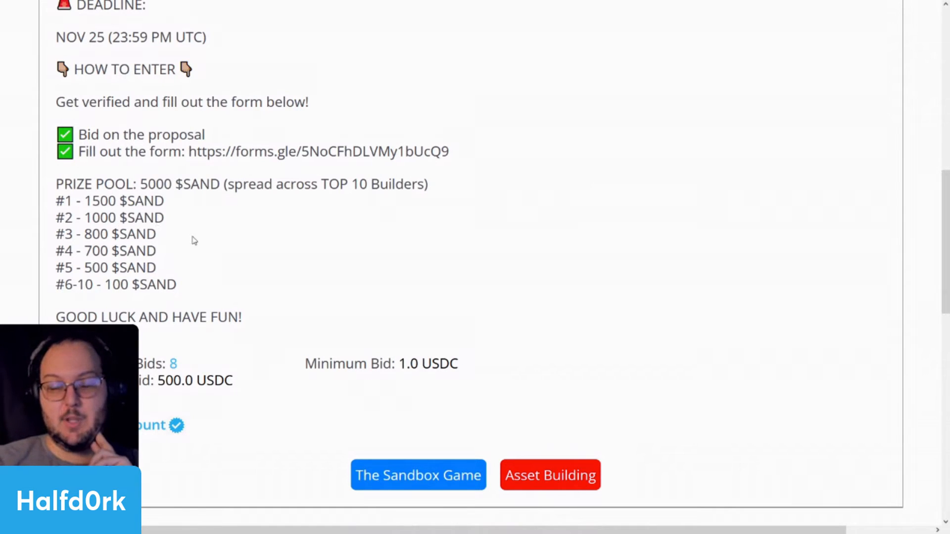
Reread the contest's third-place prize, then go back over its challenge statement and design requirements.
drag(148, 235, 82, 234)
click(186, 249)
scroll(188, 252, up, 10)
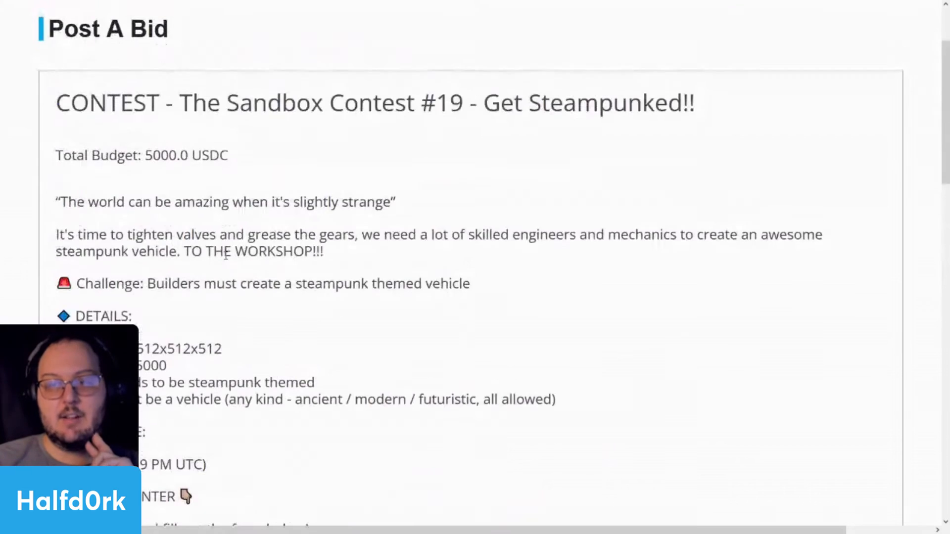
scroll(284, 255, down, 4)
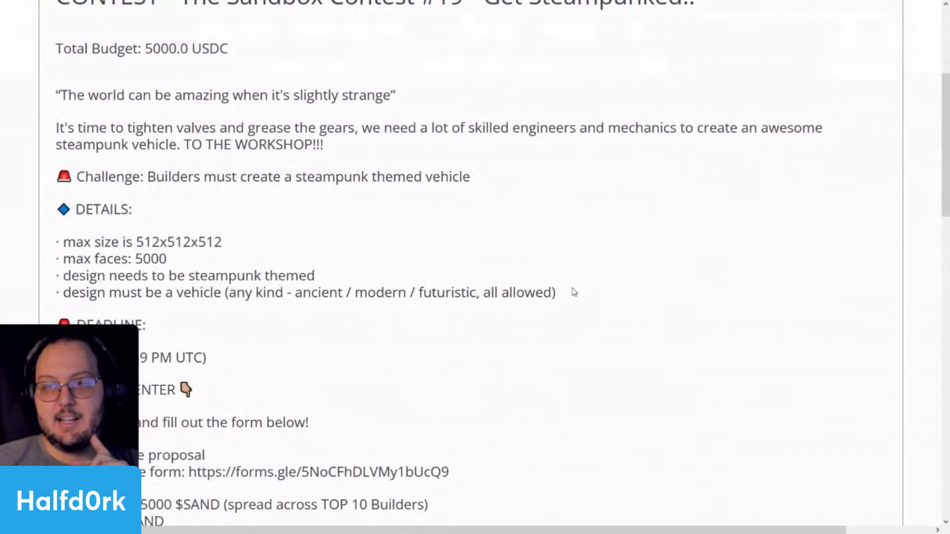
scroll(575, 292, up, 2)
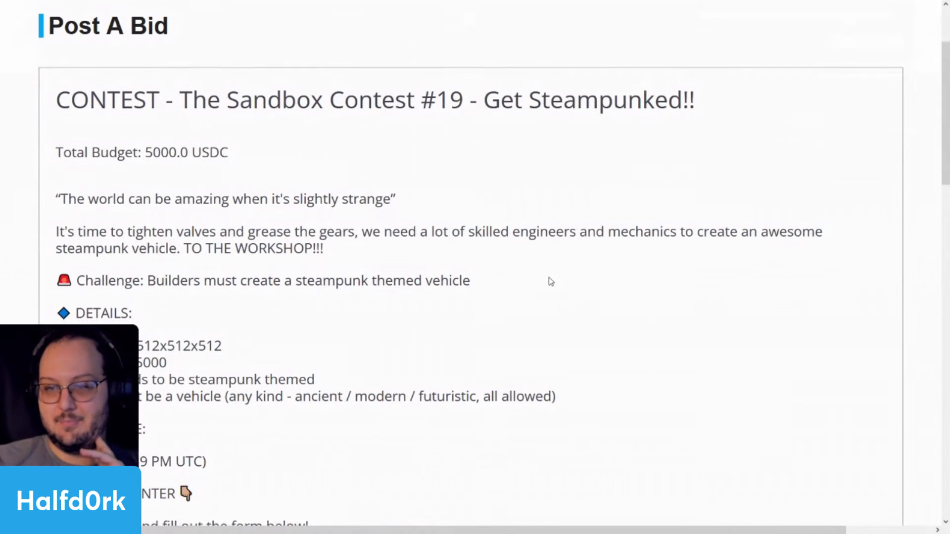
Examine the contest's maximum face count and its submission deadline.
scroll(548, 277, down, 2)
drag(170, 259, 107, 258)
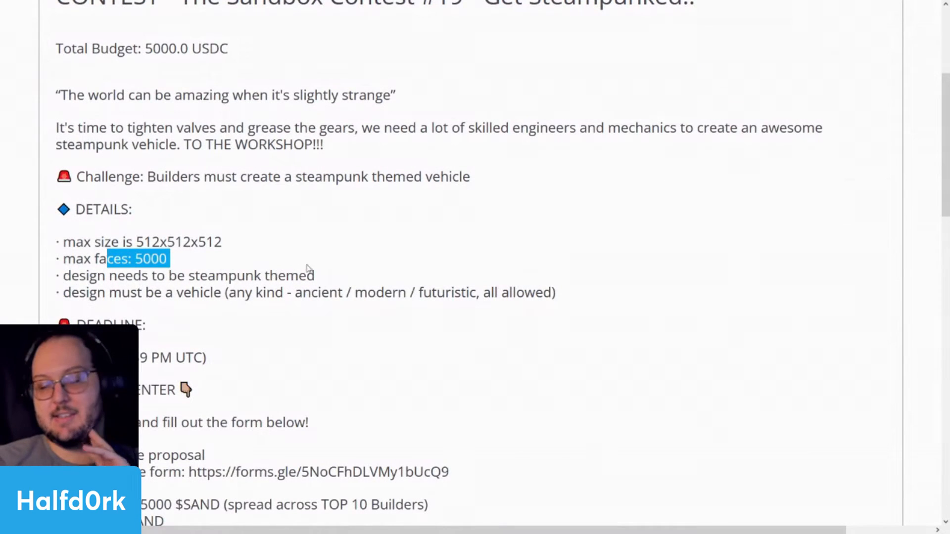
scroll(425, 259, down, 2)
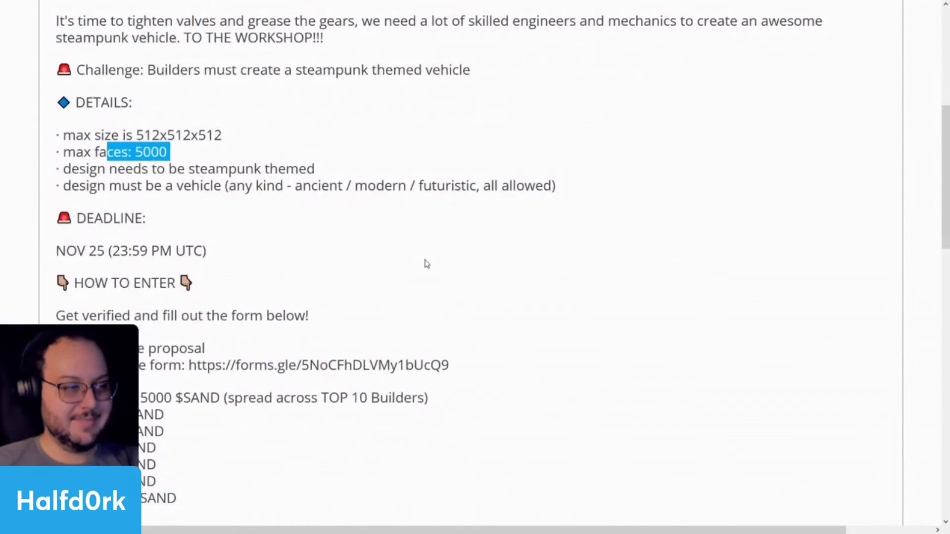
scroll(435, 275, down, 1)
scroll(437, 278, down, 1)
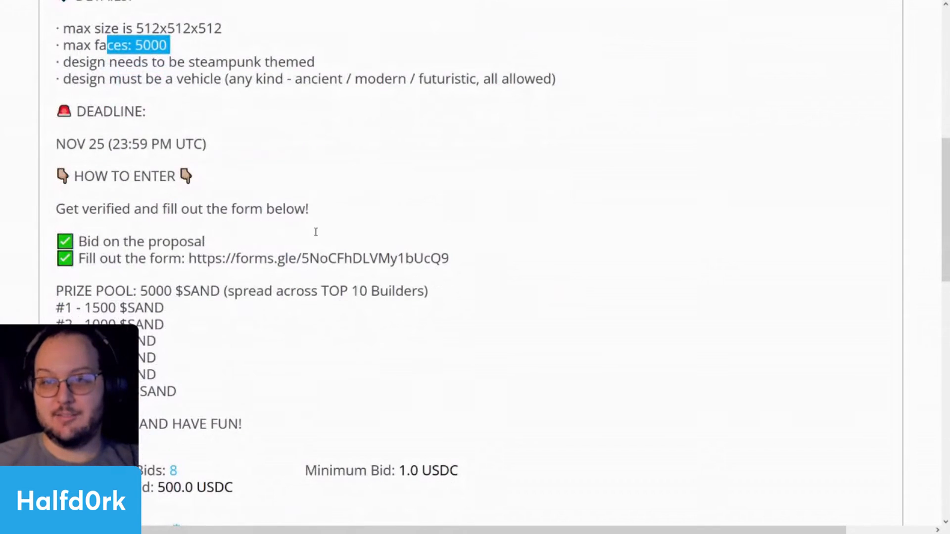
drag(207, 144, 66, 144)
click(329, 174)
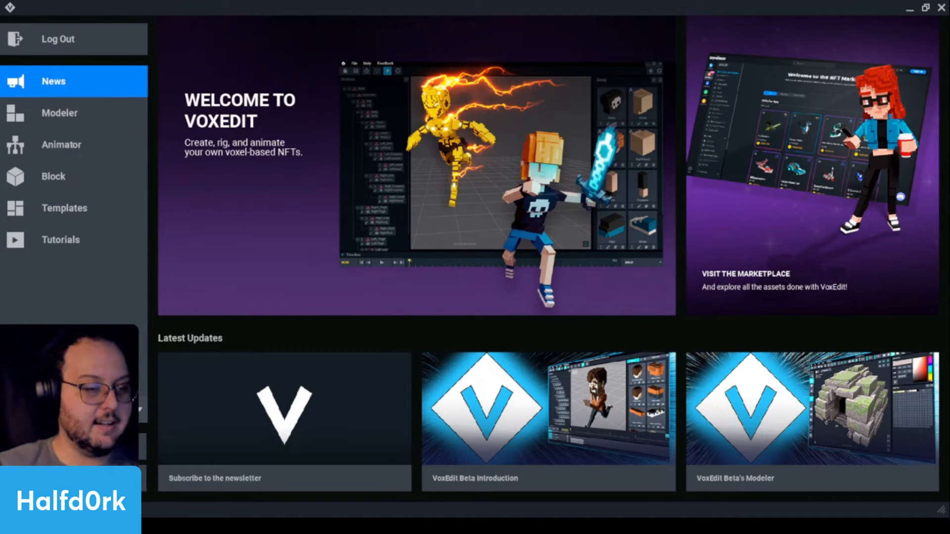
Switch to VoxEdit, open TCG_VFX_v1.vxr in the Animator and bring up its Bite 01 animation.
click(128, 154)
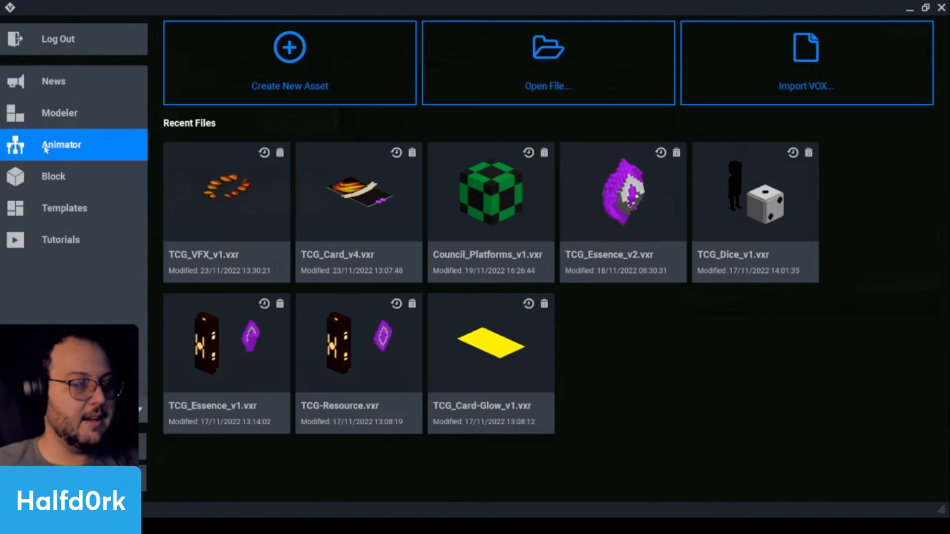
click(276, 198)
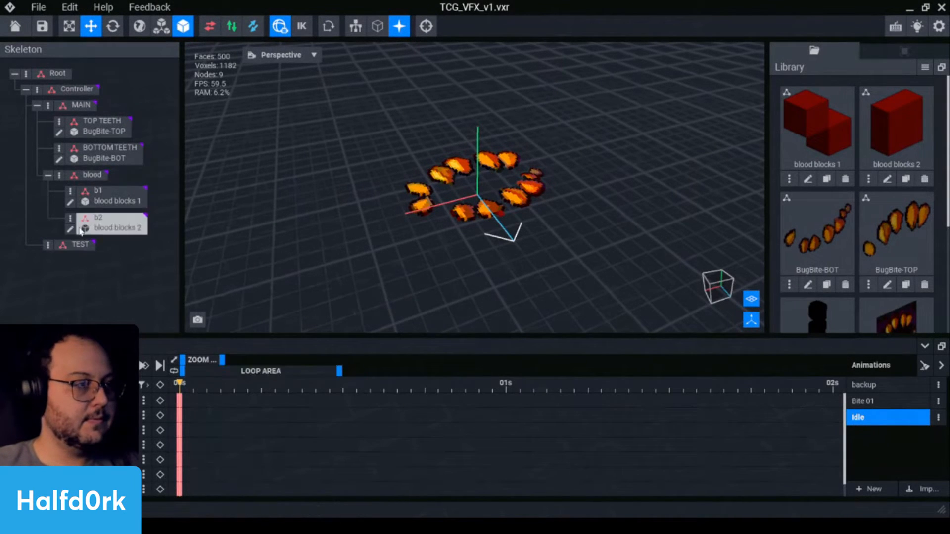
click(117, 199)
click(117, 224)
right_drag(525, 268, 495, 261)
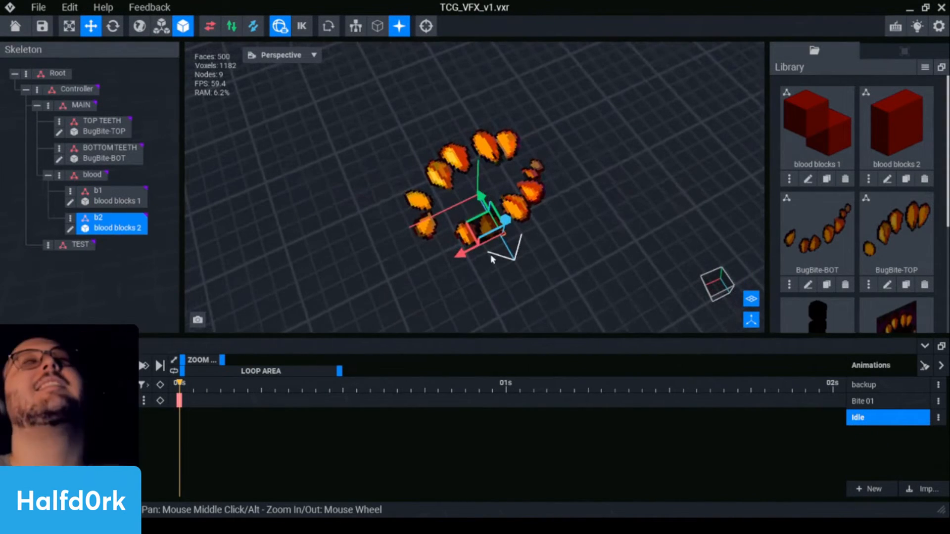
mouse_move(243, 392)
mouse_down()
mouse_move(735, 394)
mouse_move(233, 391)
mouse_up()
click(117, 200)
click(91, 174)
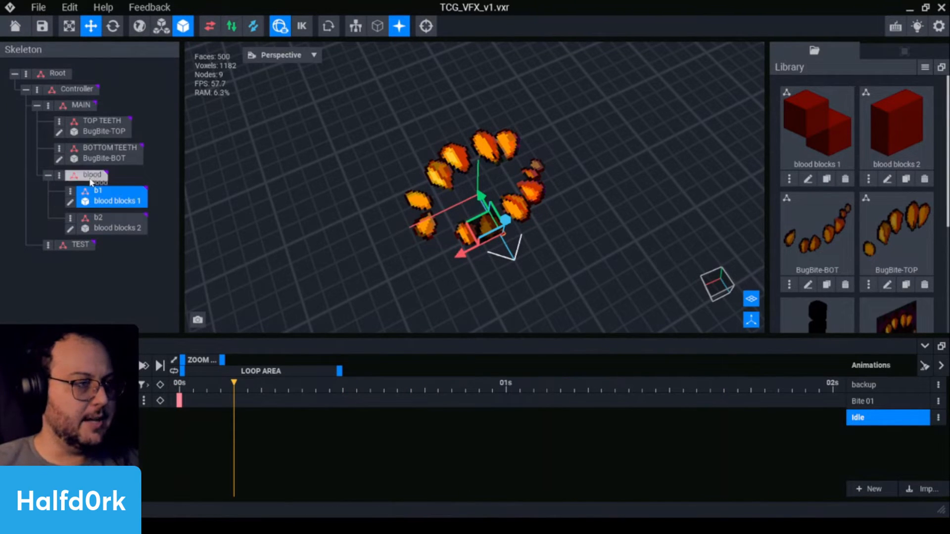
click(81, 105)
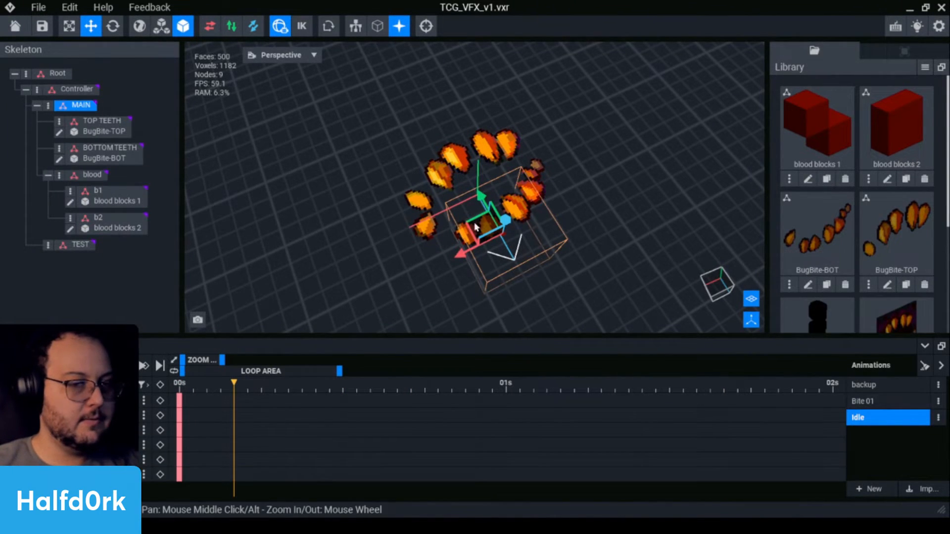
click(864, 401)
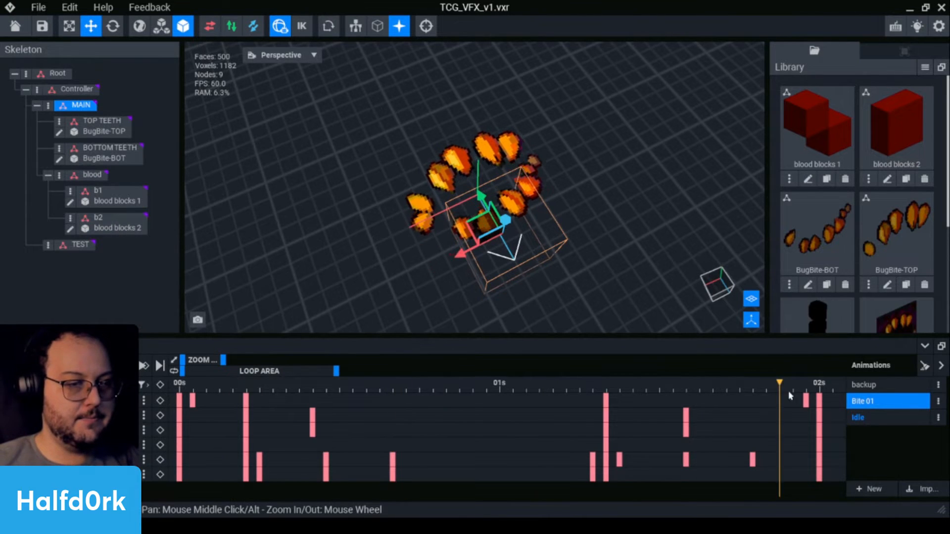
Play and scrub through the Bite 01 animation, examining how the blood blocks' timing fits the closing and opening teeth.
click(756, 253)
key(space)
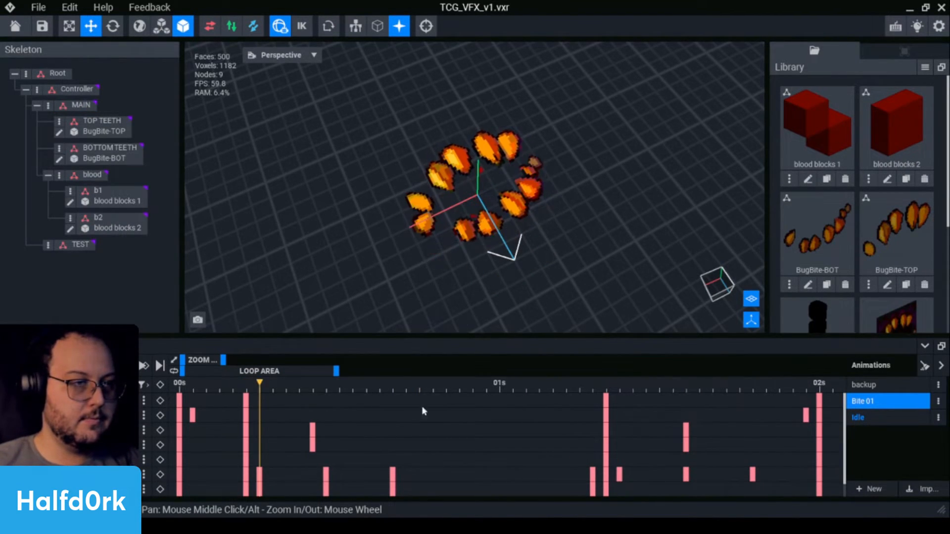
drag(342, 389, 233, 374)
right_drag(698, 165, 660, 194)
scroll(660, 194, up, 4)
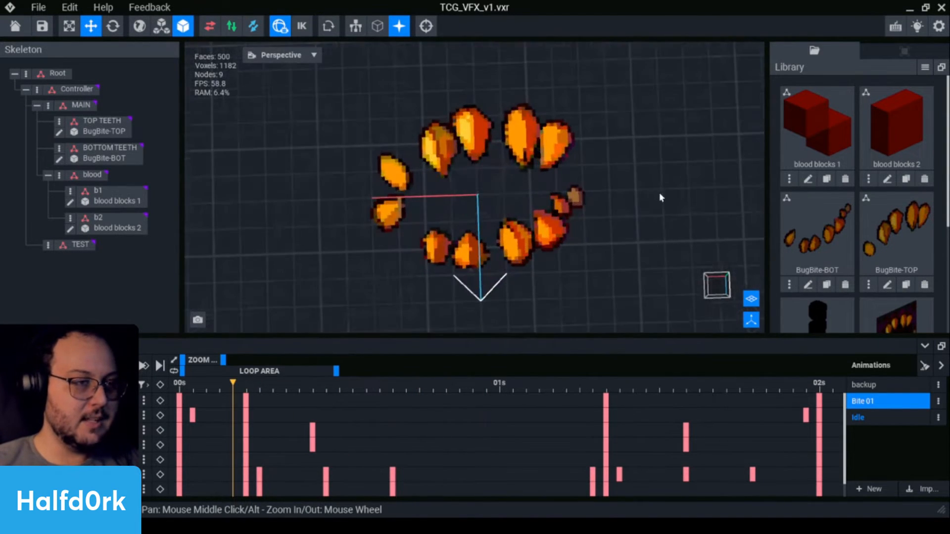
scroll(660, 193, up, 2)
scroll(676, 179, down, 2)
click(244, 392)
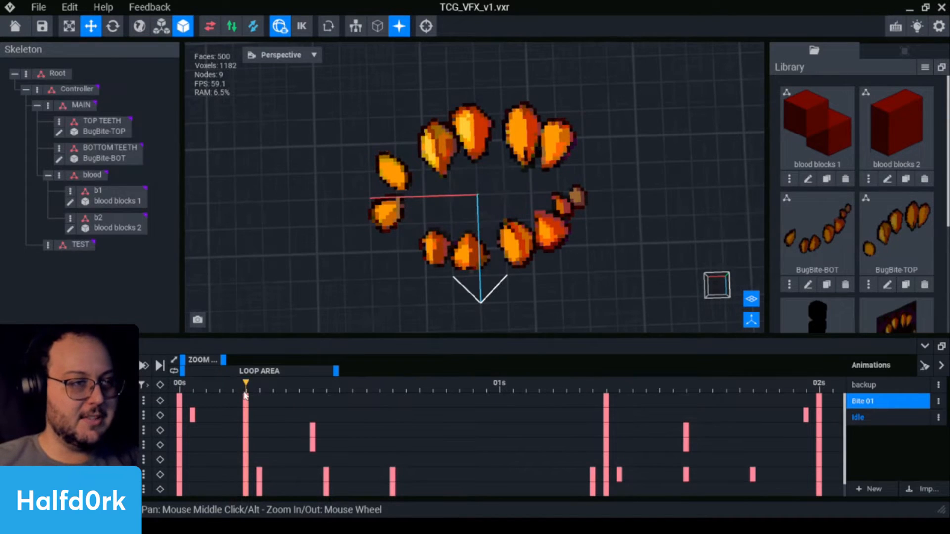
drag(246, 395, 552, 314)
right_drag(469, 257, 469, 285)
click(487, 276)
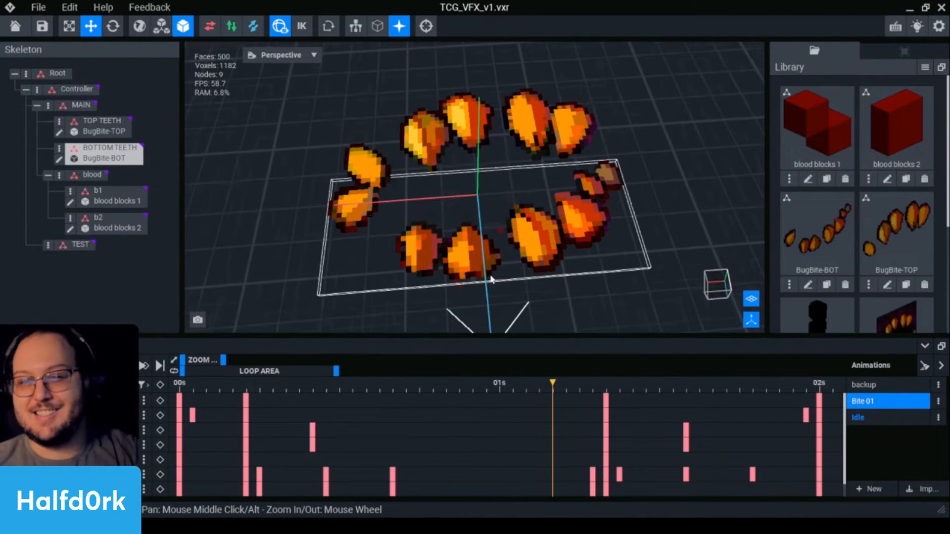
click(460, 329)
Shift b1's first burst of four keyframes four frames later on the timeline.
mouse_move(257, 395)
mouse_down()
mouse_move(365, 394)
mouse_move(259, 393)
mouse_move(324, 384)
mouse_move(248, 382)
mouse_move(365, 383)
mouse_move(249, 390)
mouse_move(262, 385)
mouse_up()
click(128, 195)
drag(419, 431, 242, 403)
click(244, 404)
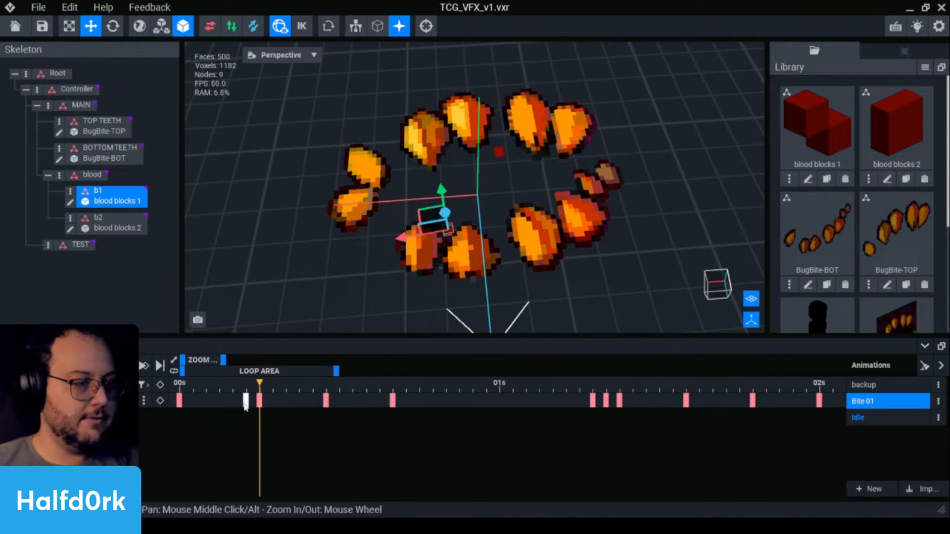
drag(340, 404, 342, 406)
key(ctrl+z)
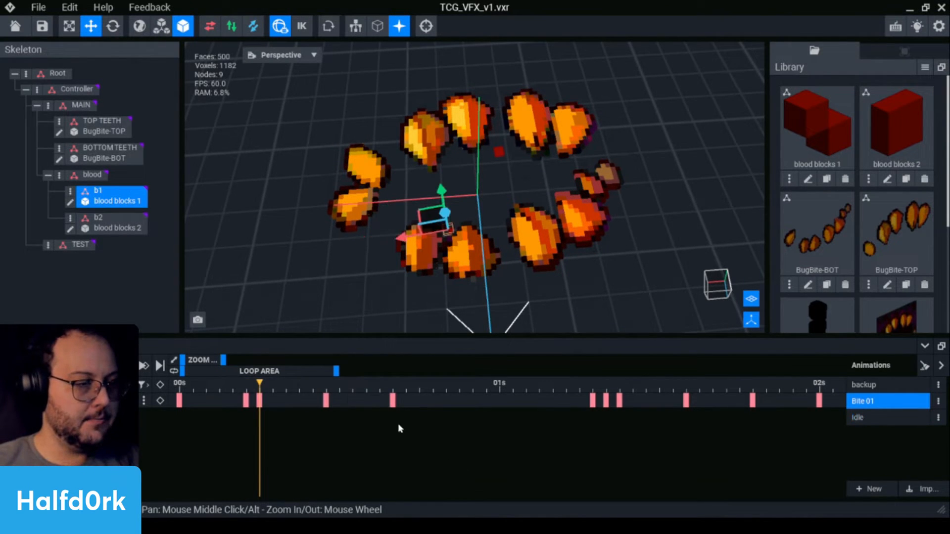
drag(400, 428, 317, 386)
click(343, 419)
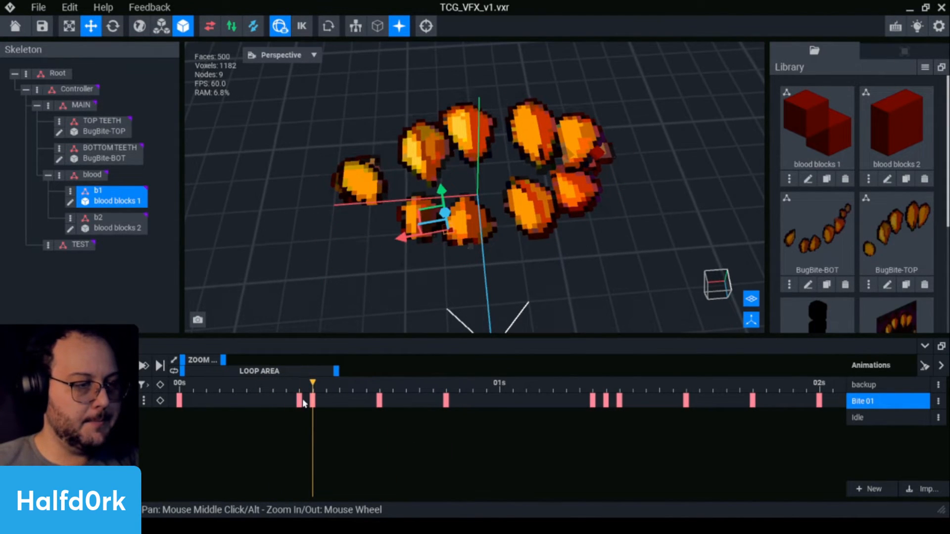
Move b1 sideways at the second keyframe of its first burst and check the resulting flight path.
right_drag(364, 188, 421, 227)
drag(385, 194, 348, 193)
right_drag(443, 227, 388, 190)
drag(320, 386, 459, 415)
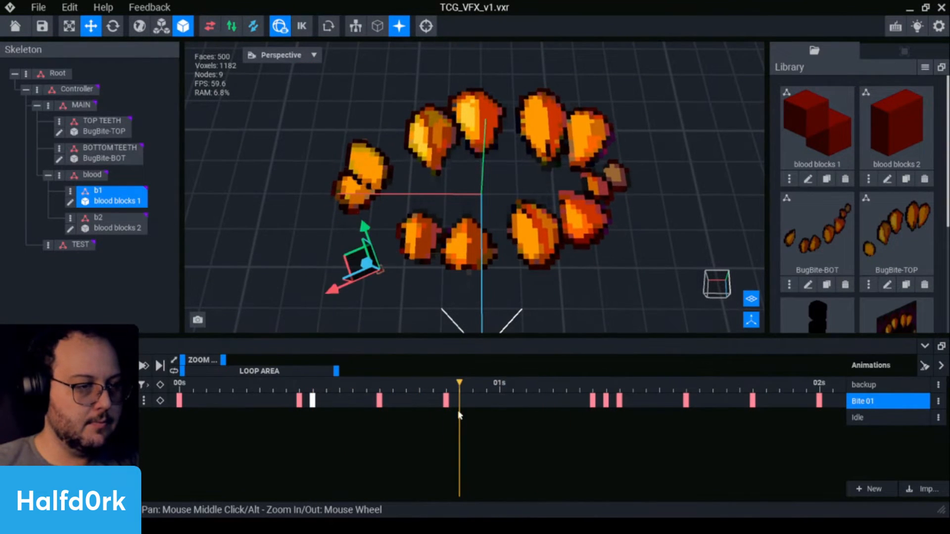
scroll(477, 261, down, 5)
right_drag(477, 261, 475, 281)
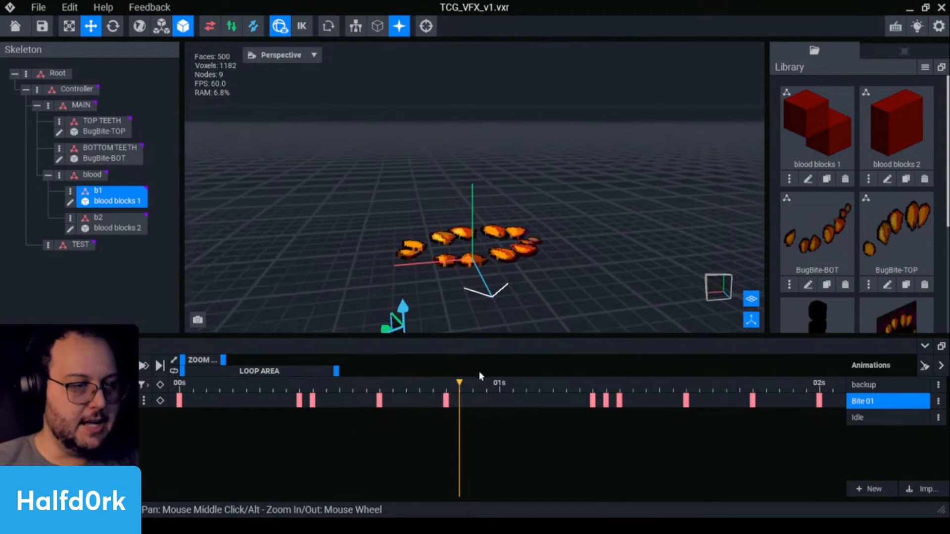
Shift the last four keyframes of b1's second burst before the 2 s keyframe four frames later and play the animation.
drag(480, 378, 579, 398)
scroll(480, 261, up, 3)
scroll(480, 262, up, 3)
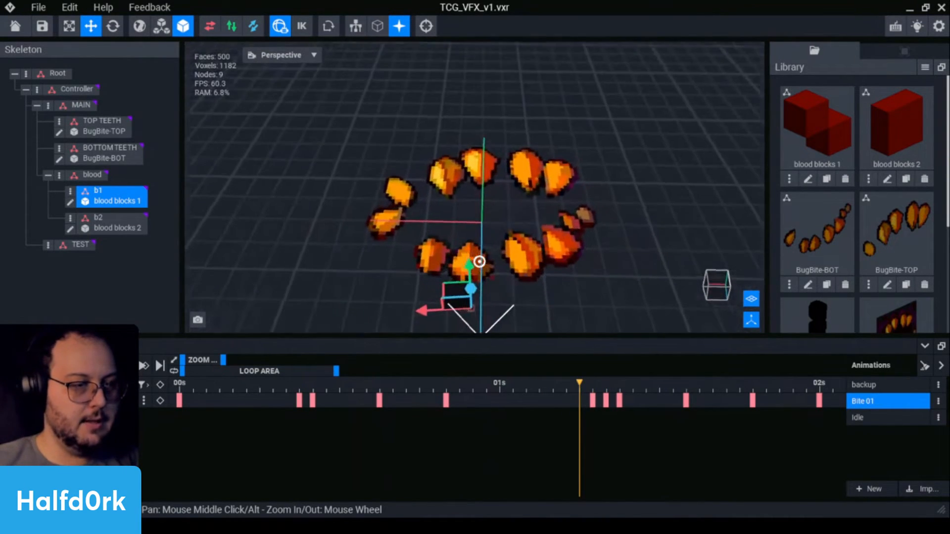
drag(580, 383, 753, 390)
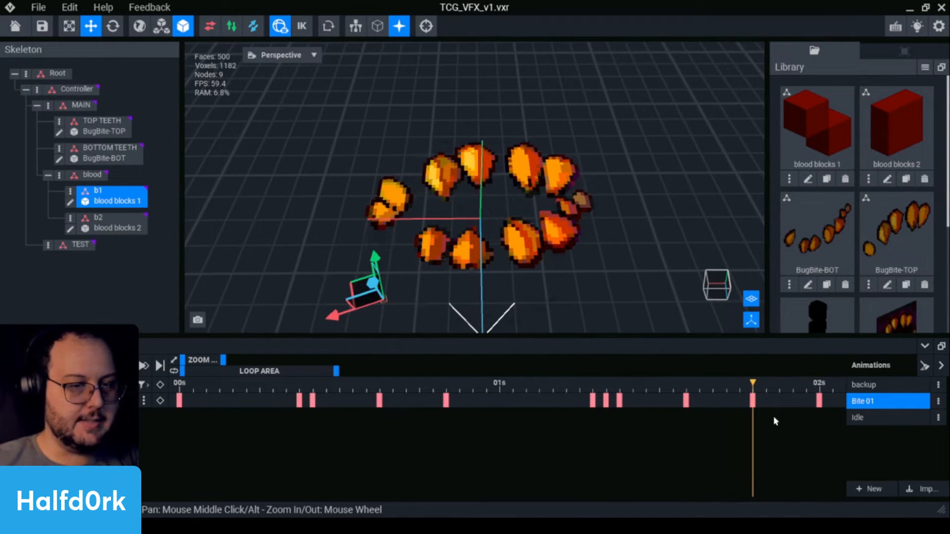
drag(632, 407, 607, 404)
click(689, 426)
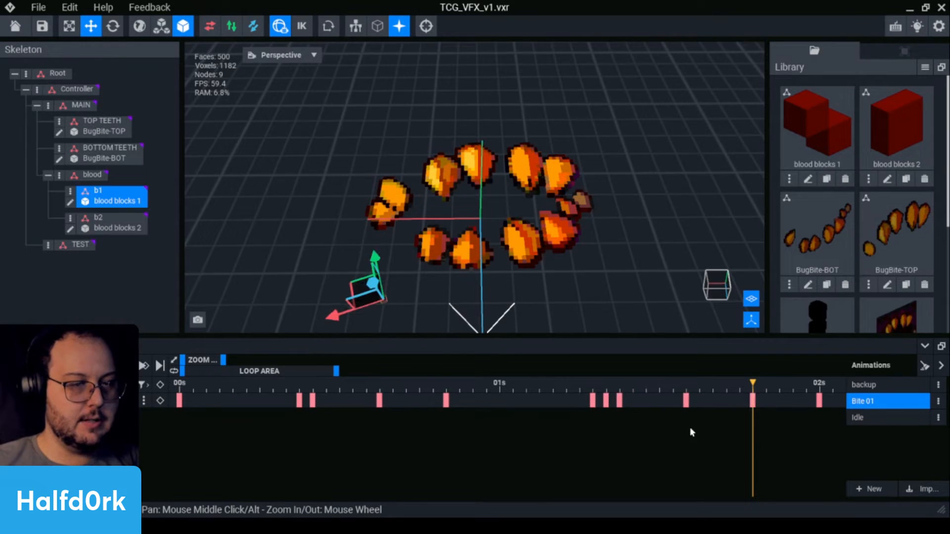
click(607, 388)
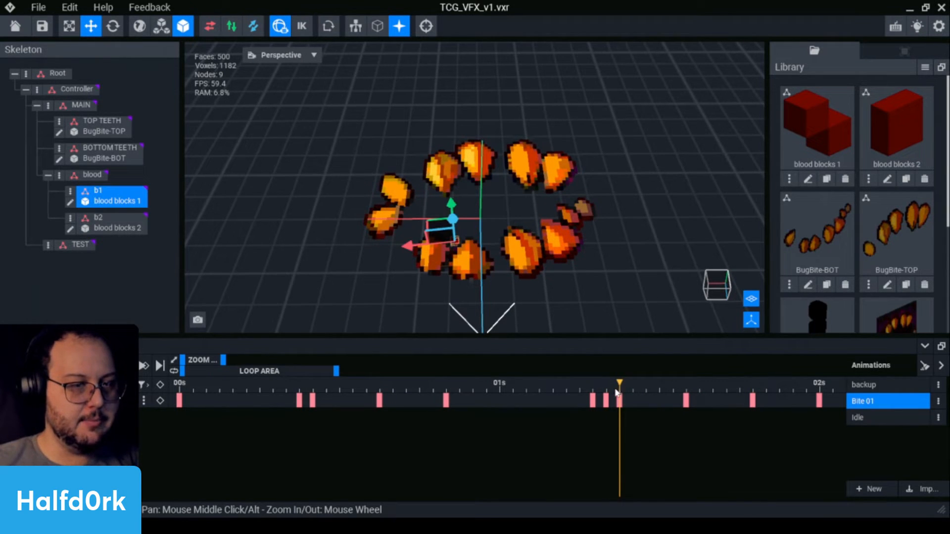
click(609, 391)
drag(792, 414, 312, 389)
click(663, 408)
click(723, 249)
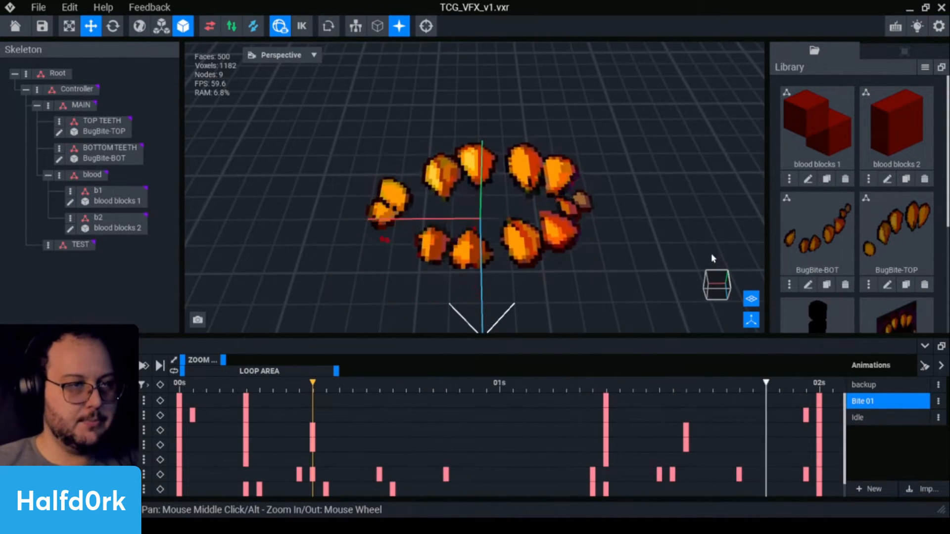
key(space)
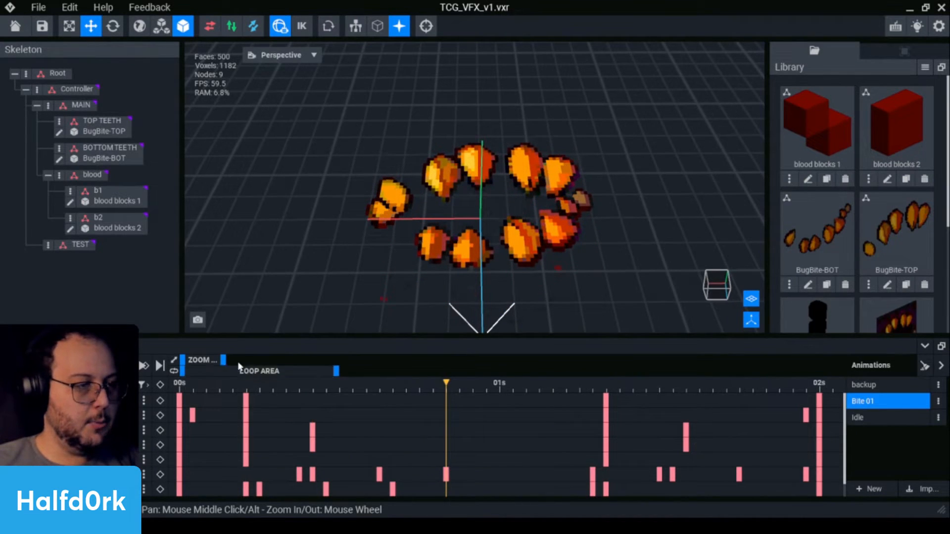
Widen the visible time range and move the closing keyframes of all nodes from 2 s to 2.5 s.
drag(223, 360, 418, 360)
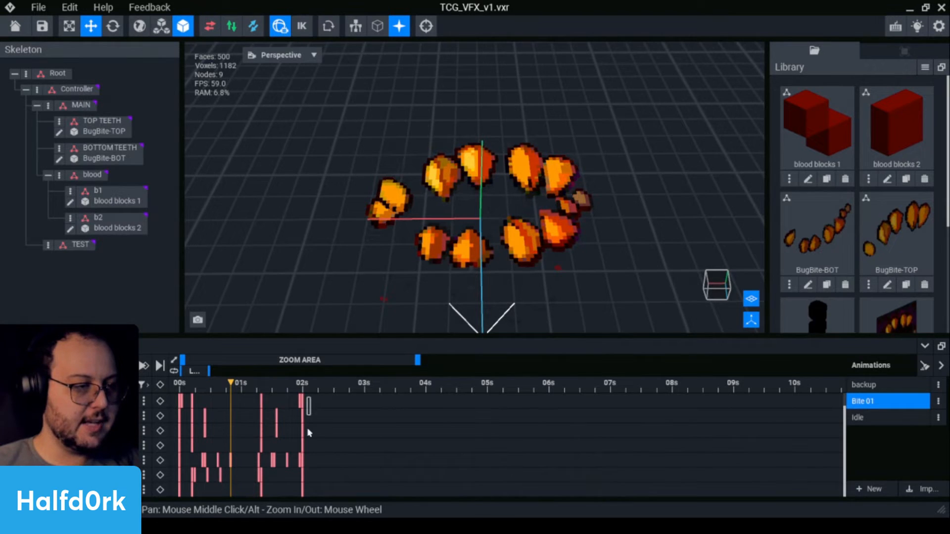
click(304, 406)
drag(313, 403, 334, 404)
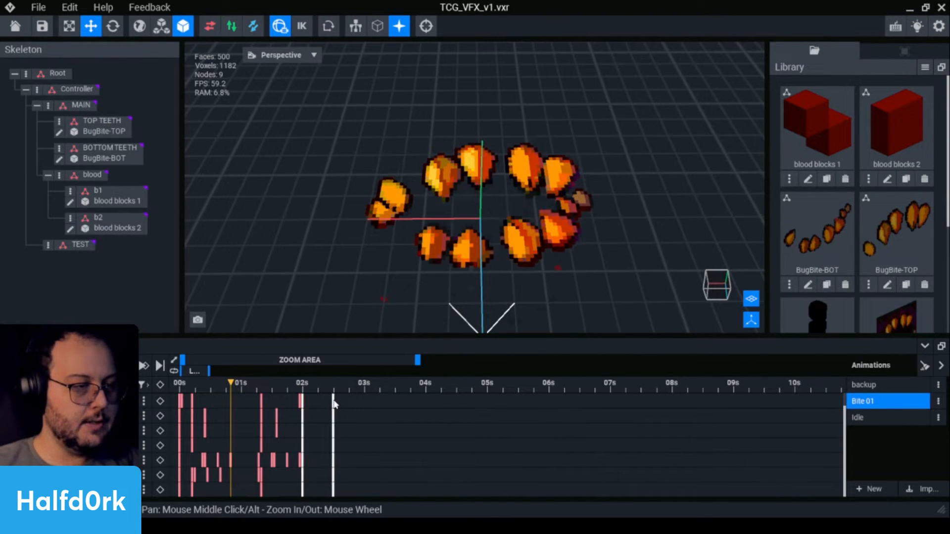
drag(280, 393, 299, 394)
Shift b1's four keyframes between about 1.5 s and 2 s another three frames later.
click(114, 200)
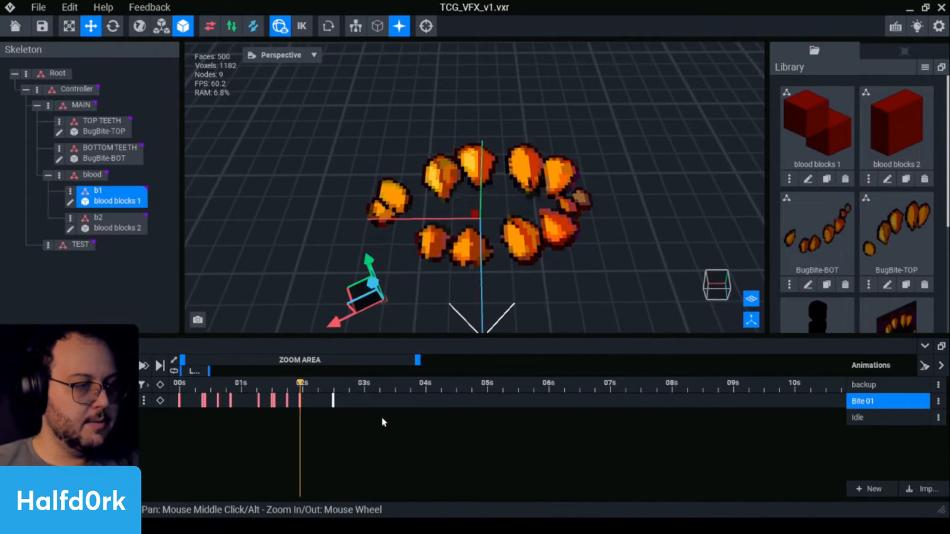
drag(183, 359, 211, 364)
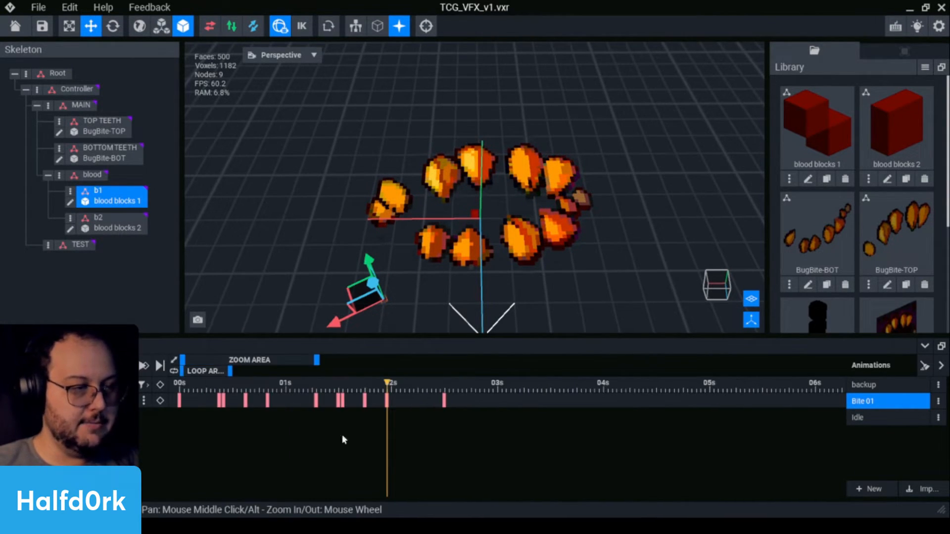
drag(317, 363, 252, 361)
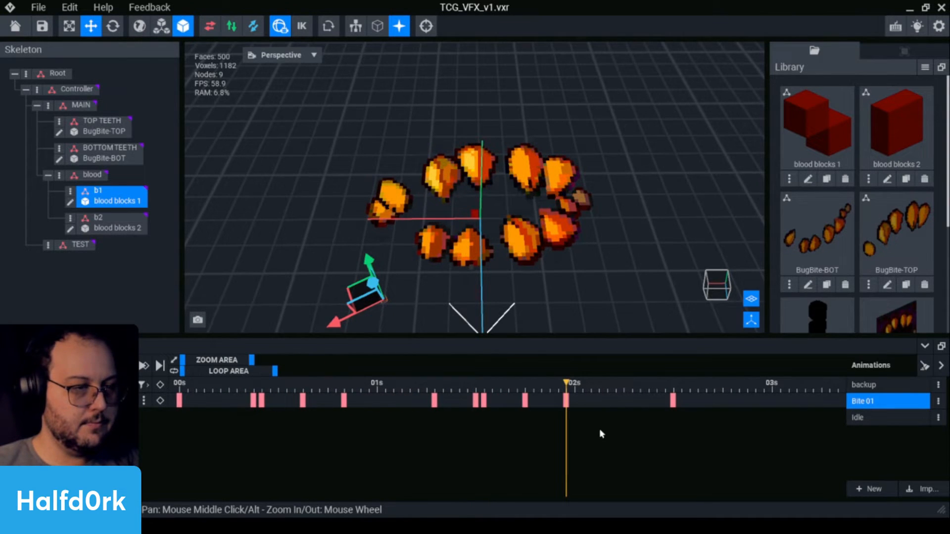
drag(411, 386, 474, 389)
drag(597, 433, 450, 384)
click(516, 412)
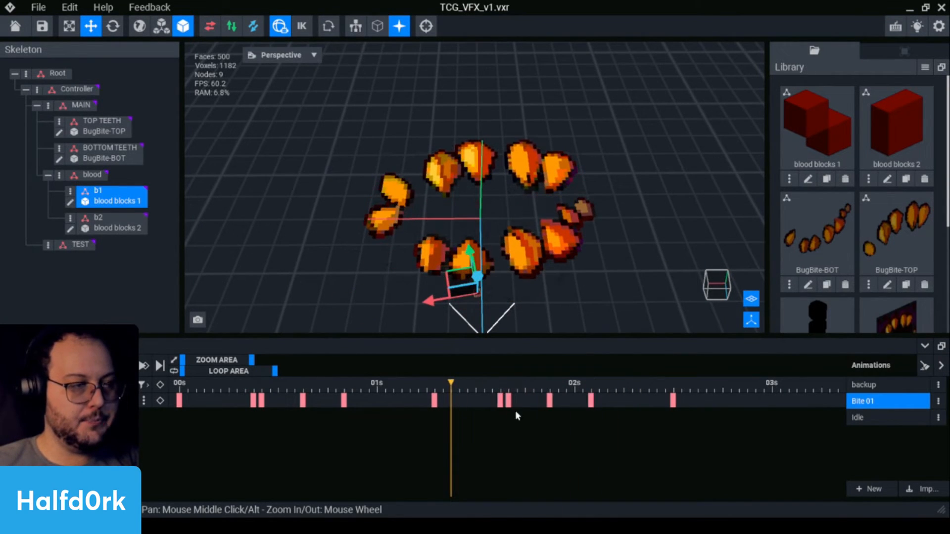
Reposition b2 at the second keyframe of its first burst and lower it at the third keyframe.
click(78, 227)
click(221, 387)
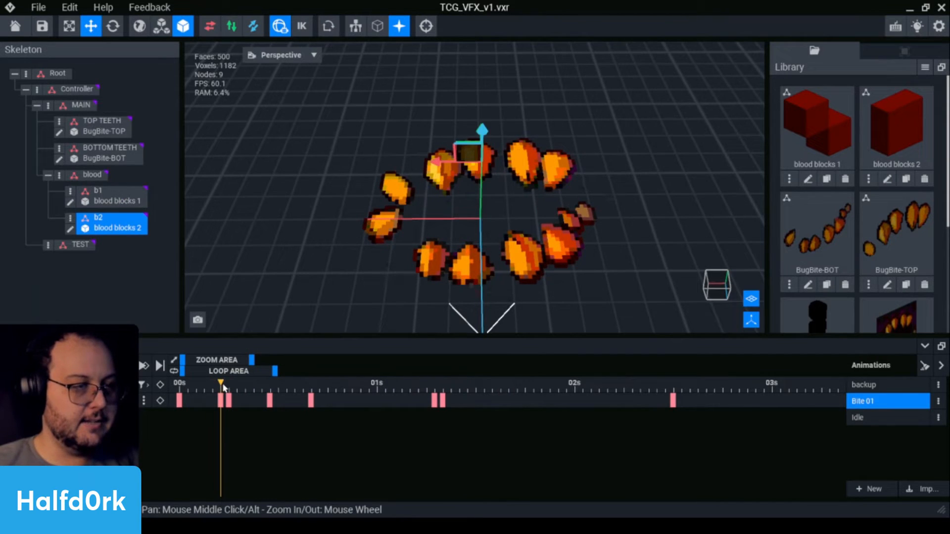
drag(223, 387, 262, 398)
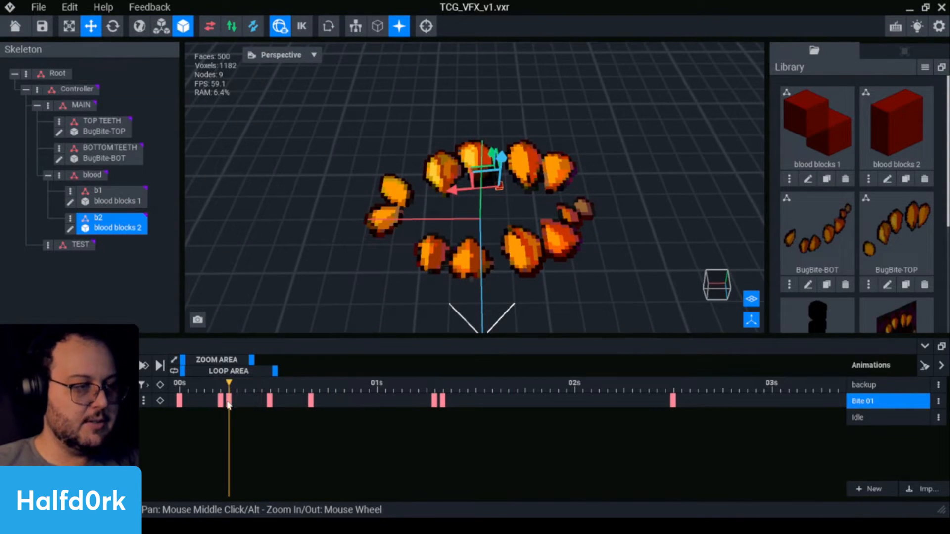
drag(485, 170, 476, 180)
click(270, 383)
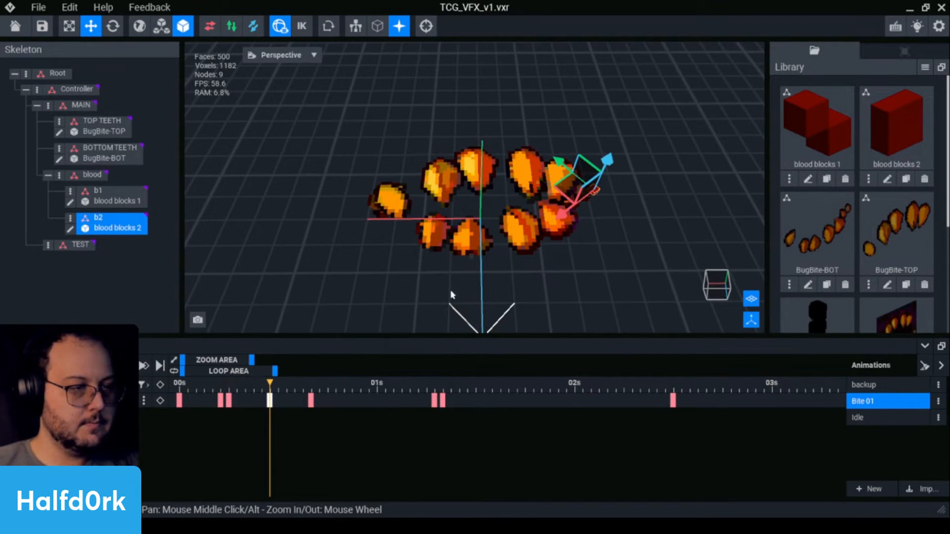
drag(576, 179, 561, 220)
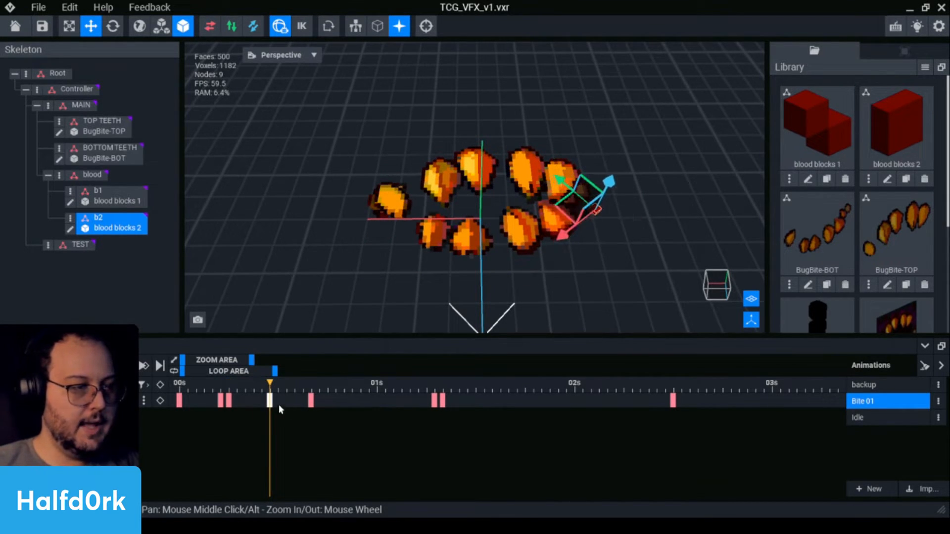
Shift b2's four first-burst keyframes five frames later, place the following keyframe two frames behind them, and play the animation.
click(311, 388)
drag(336, 429, 326, 403)
click(323, 418)
mouse_move(268, 388)
mouse_down()
mouse_move(329, 389)
mouse_move(211, 390)
mouse_move(280, 391)
mouse_move(266, 392)
mouse_up()
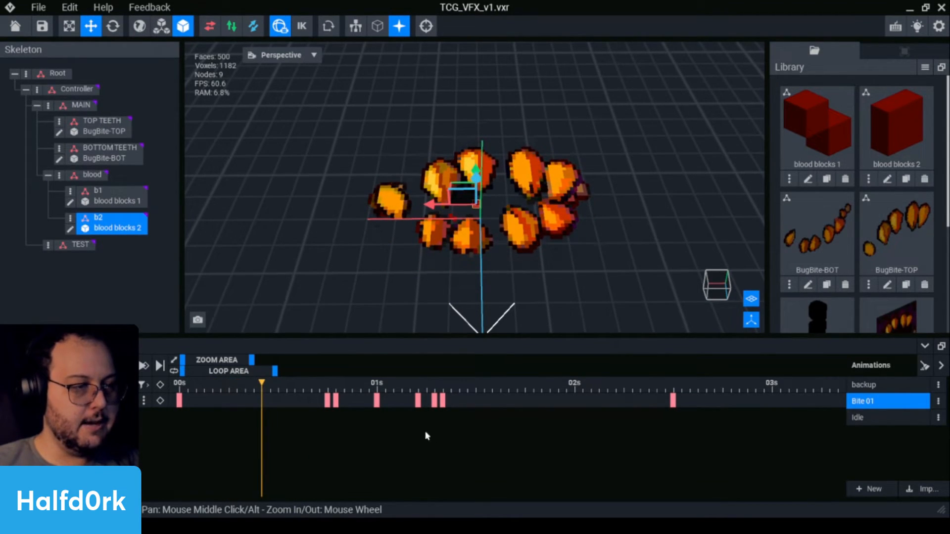
drag(332, 401, 331, 402)
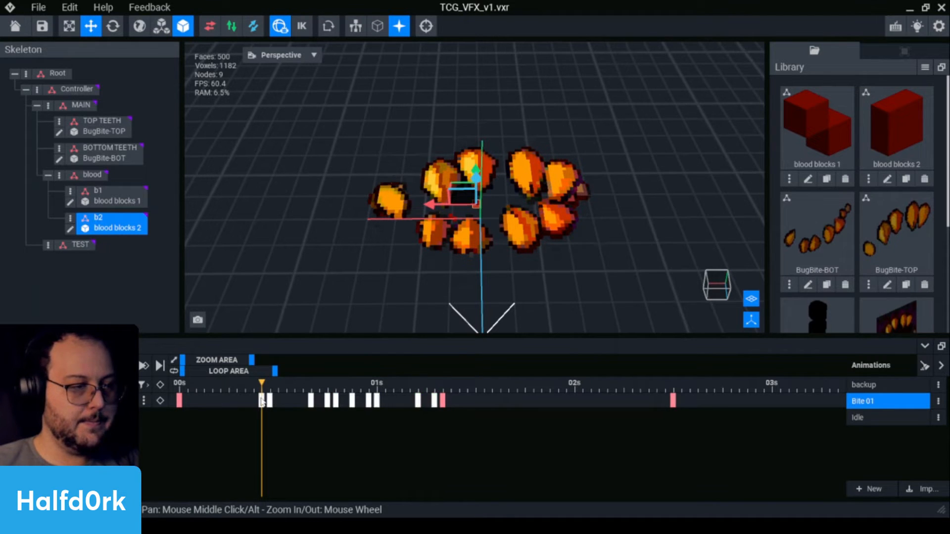
drag(262, 402, 263, 403)
click(276, 416)
click(180, 386)
key(space)
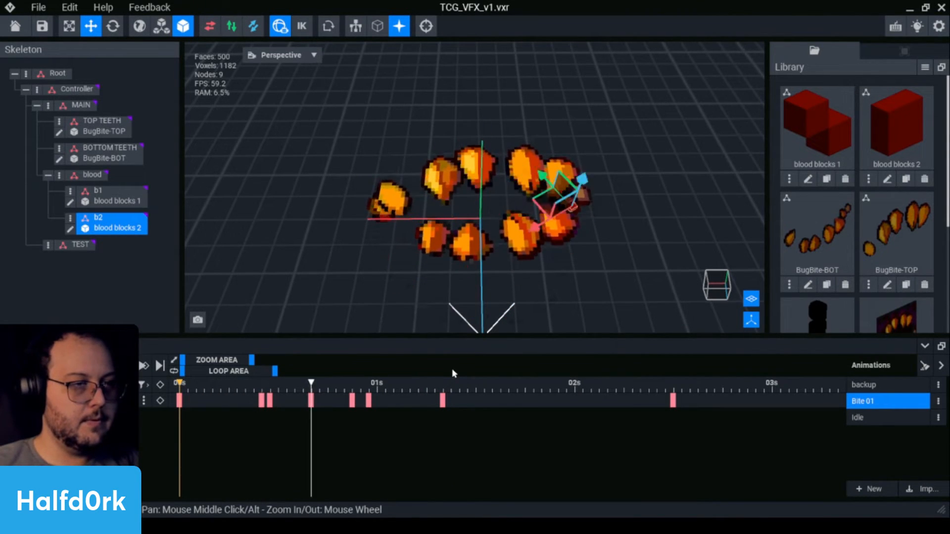
key(space)
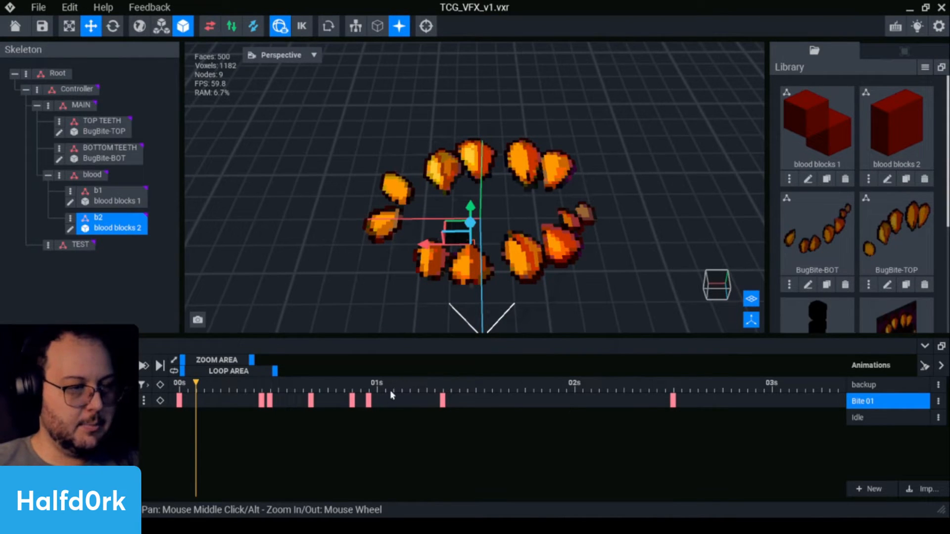
Copy b2's five burst keyframes starting at about 0.4 s, paste them at about 1.6 s and play the animation.
click(443, 384)
drag(440, 388, 530, 394)
drag(380, 421, 261, 390)
click(270, 391)
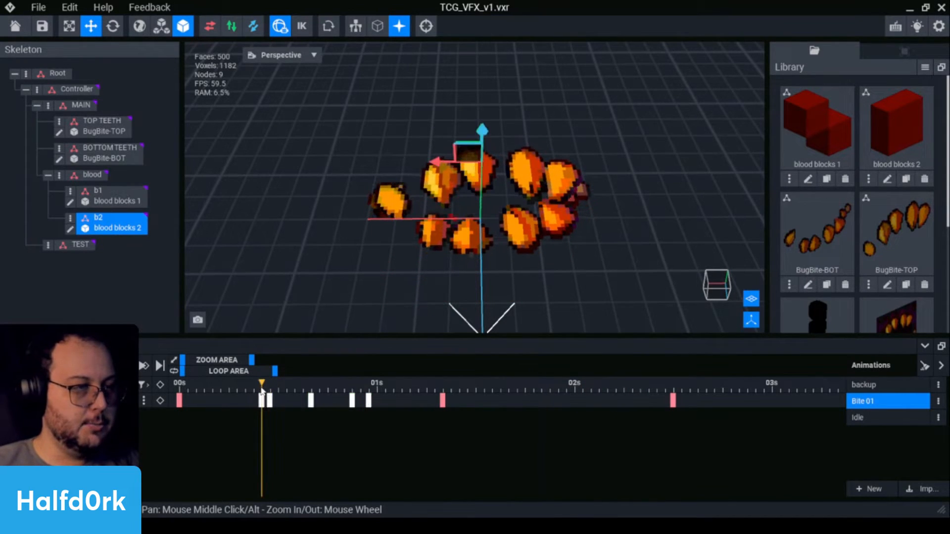
right_click(263, 413)
click(278, 289)
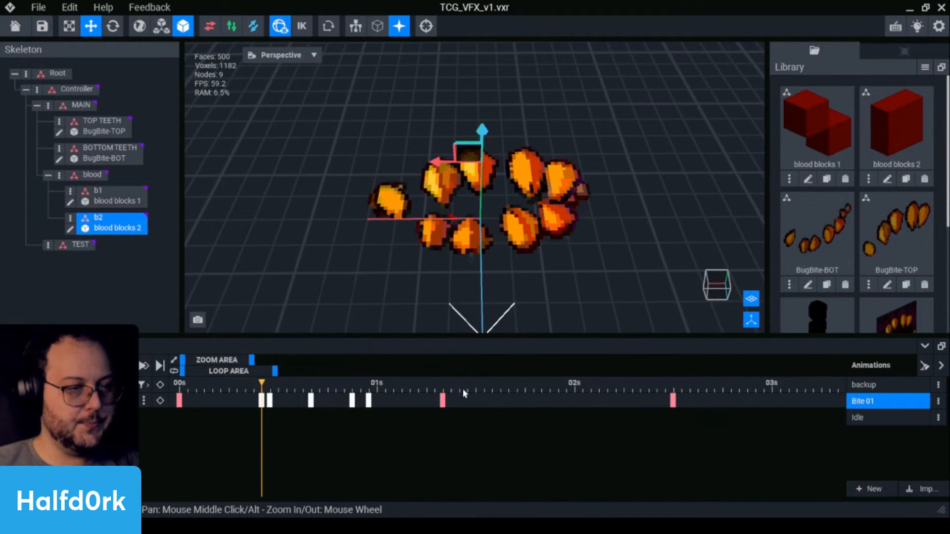
click(460, 388)
mouse_move(507, 390)
mouse_down()
mouse_move(515, 391)
mouse_move(490, 393)
mouse_up()
right_click(495, 400)
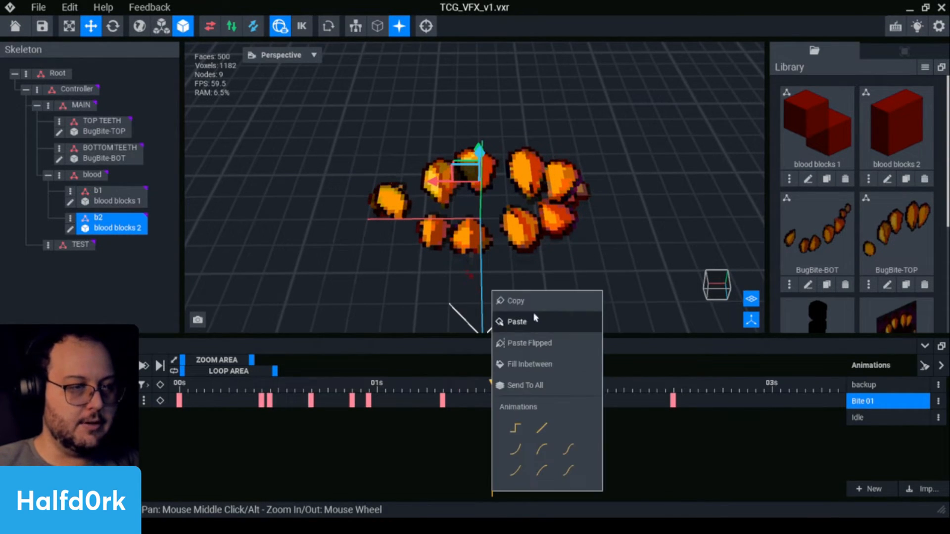
click(517, 322)
key(space)
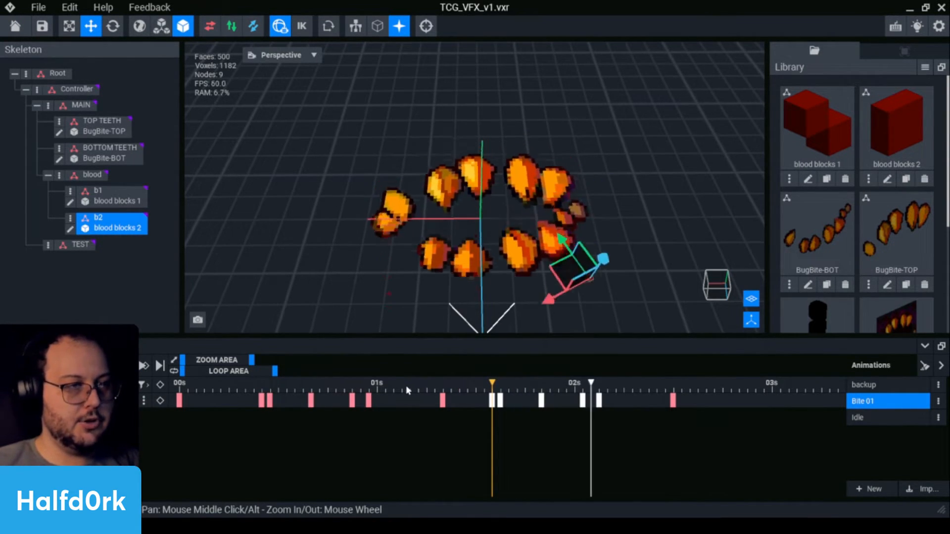
key(space)
Play the whole Bite 01 animation with nothing selected and watch both blood bursts from a higher angle.
click(498, 427)
click(611, 253)
key(space)
right_drag(611, 254, 619, 317)
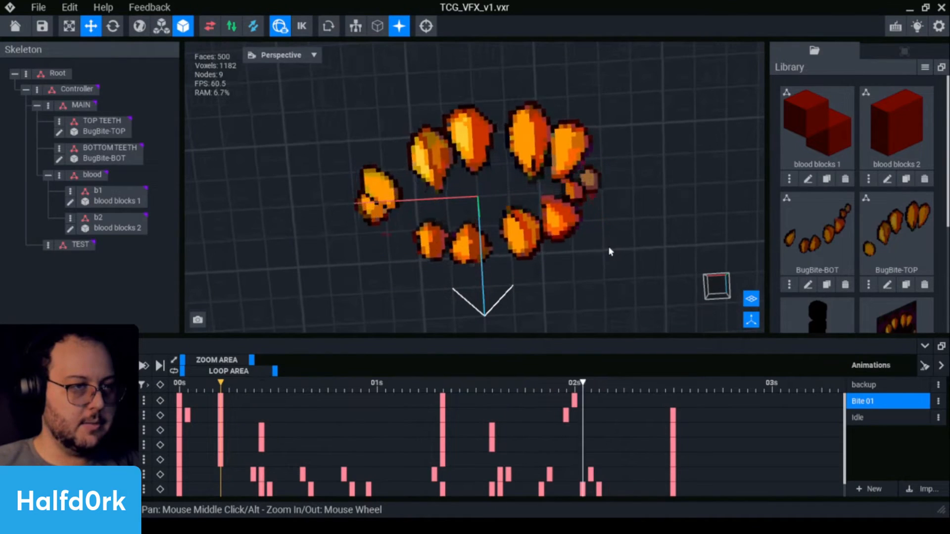
key(space)
Move MAIN's keyframe just before 2 s to one frame before 2.5 s, review the playback and save the project.
mouse_move(544, 394)
mouse_down()
mouse_move(458, 392)
mouse_move(599, 387)
mouse_move(647, 366)
mouse_move(632, 378)
mouse_move(573, 381)
mouse_move(669, 379)
mouse_move(569, 368)
mouse_move(660, 364)
mouse_move(604, 368)
mouse_up()
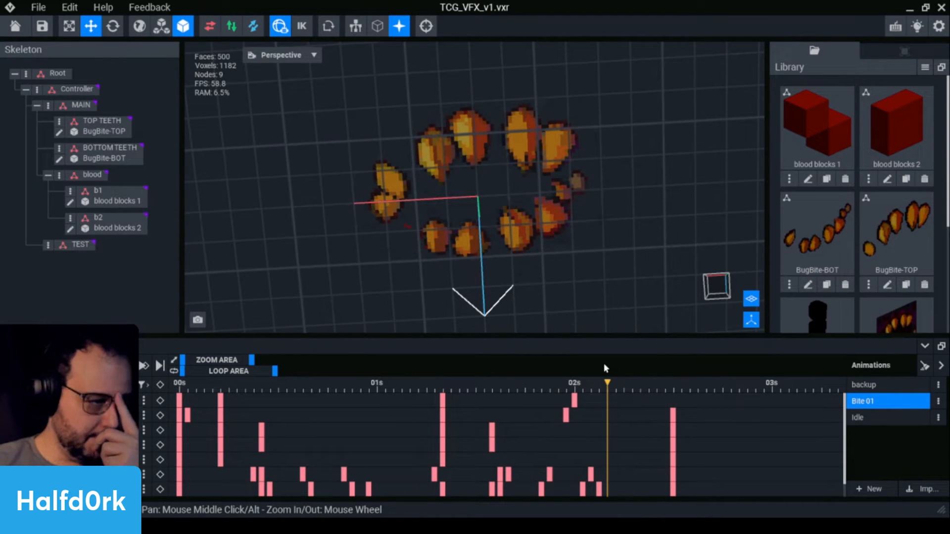
mouse_move(616, 379)
mouse_down()
mouse_move(591, 382)
mouse_move(641, 383)
mouse_move(647, 414)
mouse_move(588, 379)
mouse_move(699, 368)
mouse_move(558, 372)
mouse_move(631, 381)
mouse_up()
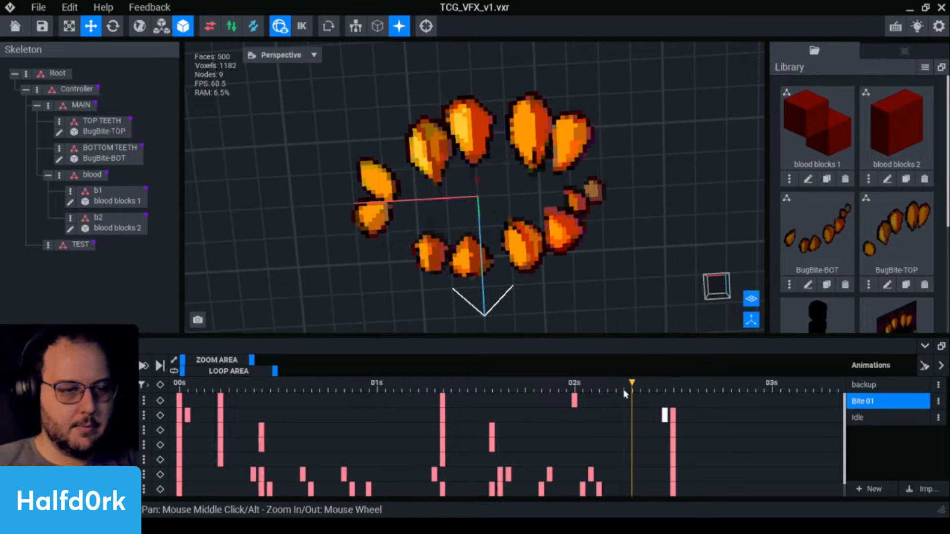
drag(623, 391, 558, 378)
key(space)
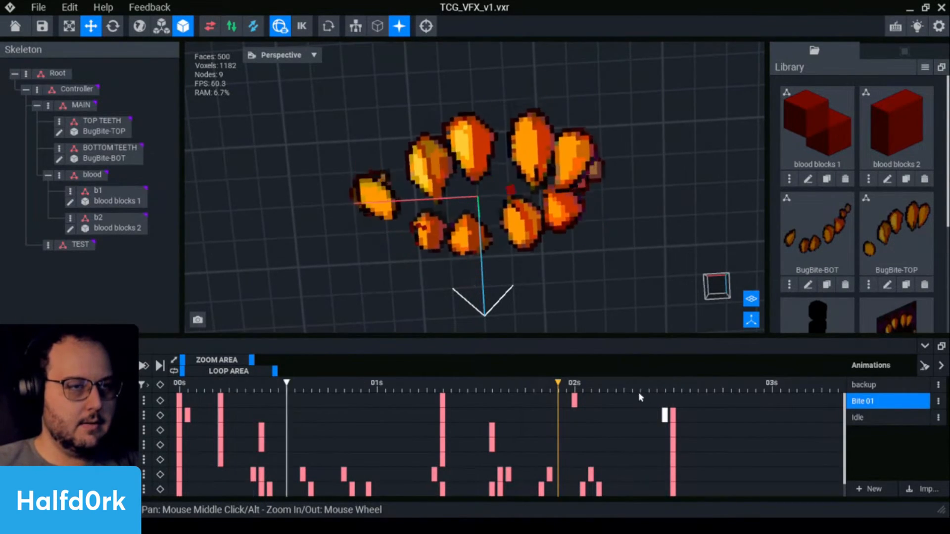
drag(638, 392, 632, 391)
key(ctrl+s)
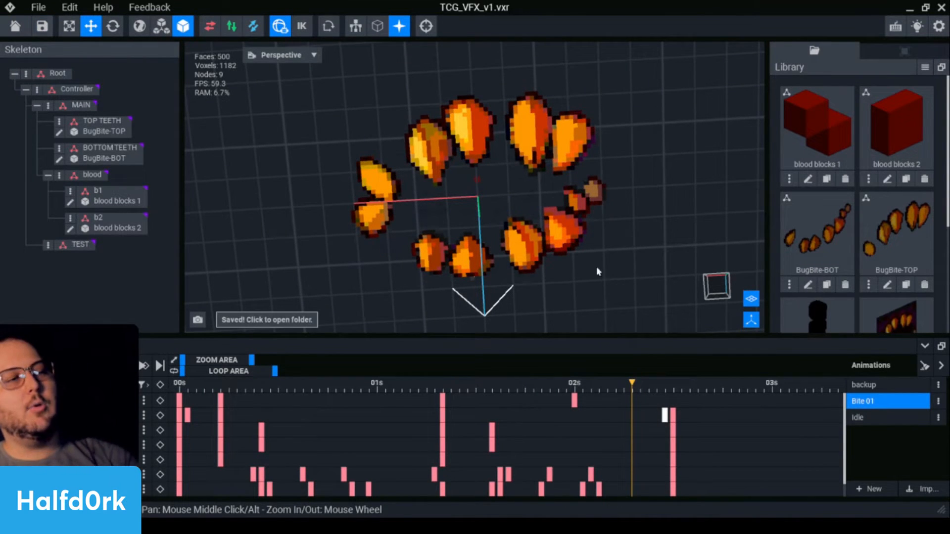
Play and scrub through Bite 01 from several viewing angles to examine the blood blocks' flight.
click(121, 223)
right_drag(495, 247, 487, 277)
key(space)
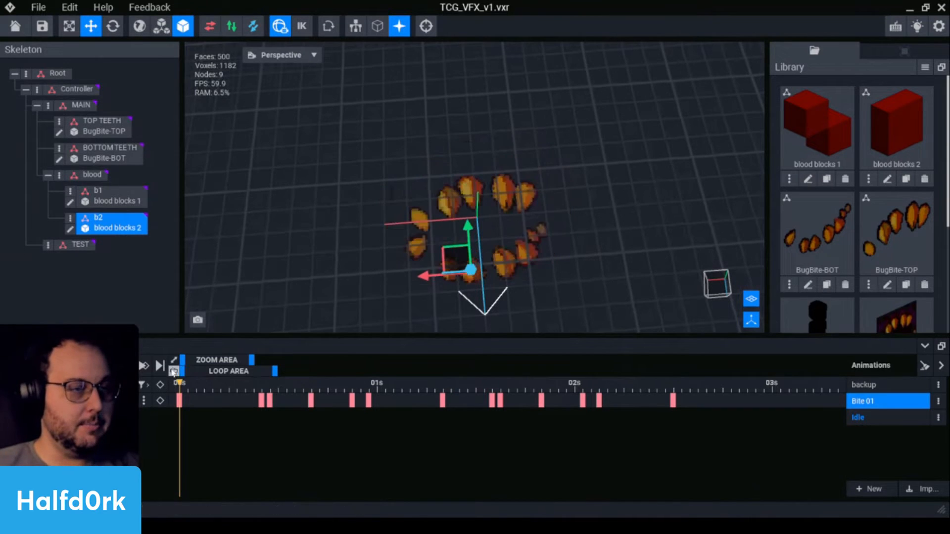
drag(453, 383, 398, 379)
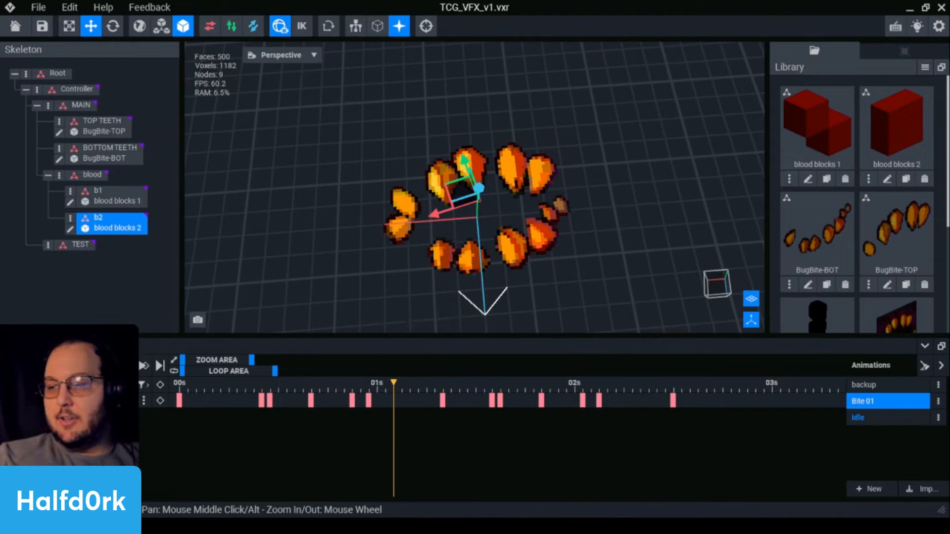
right_drag(417, 239, 498, 194)
scroll(498, 194, up, 5)
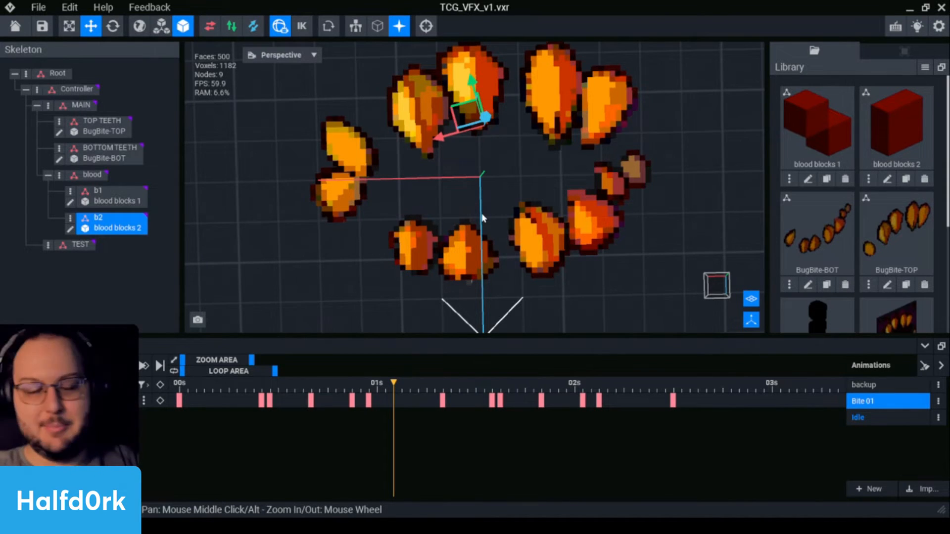
key(space)
click(628, 231)
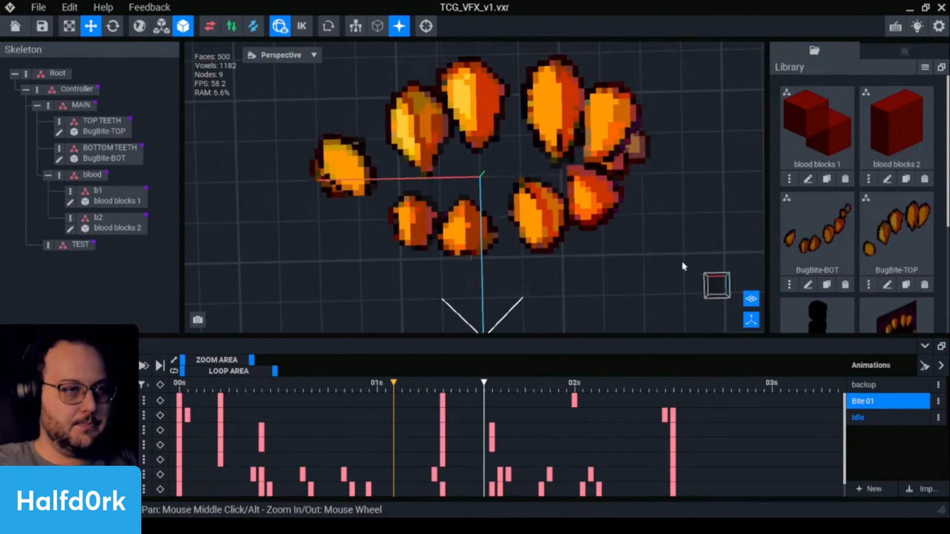
key(space)
click(437, 392)
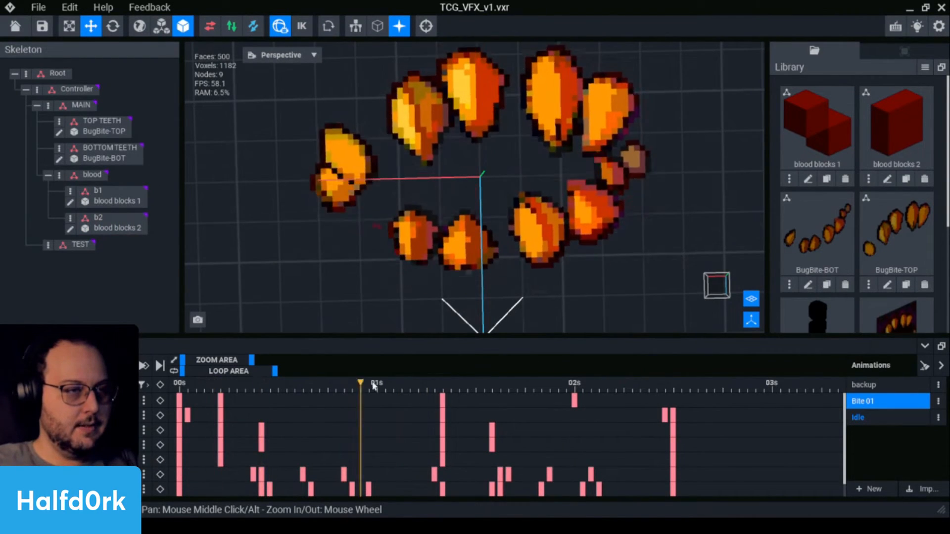
Save the TCG_VFX_v1 project.
key(ctrl+s)
scroll(603, 206, down, 3)
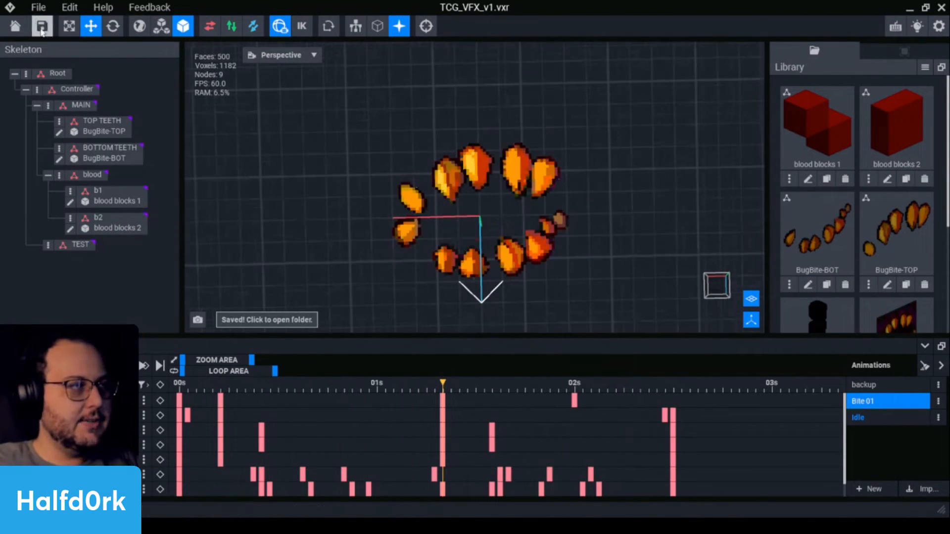
click(38, 7)
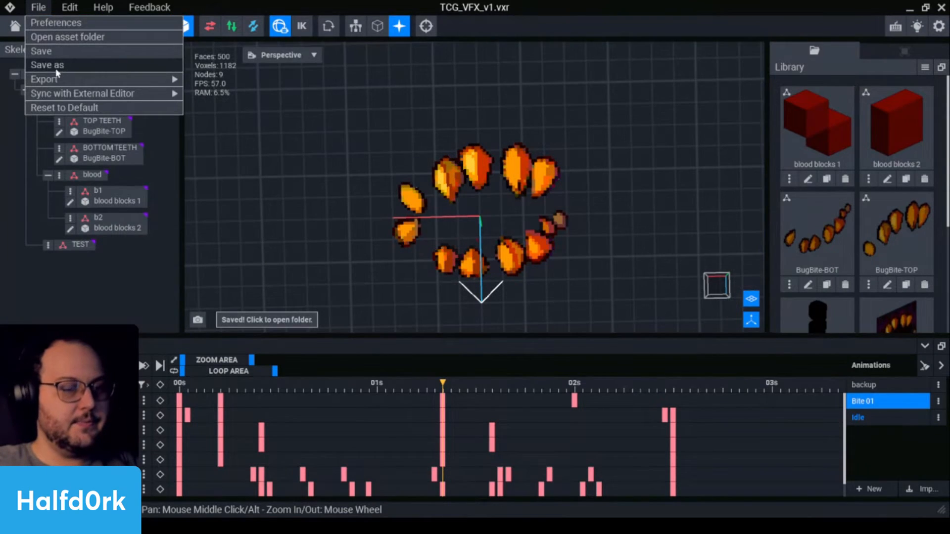
click(57, 71)
click(736, 92)
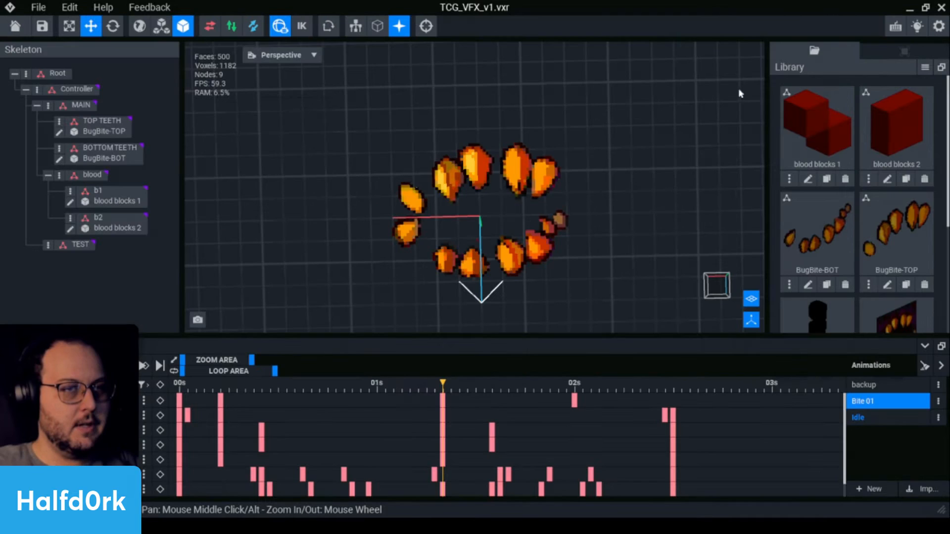
Delete the backup animation and open the Idle animation.
drag(257, 384, 178, 380)
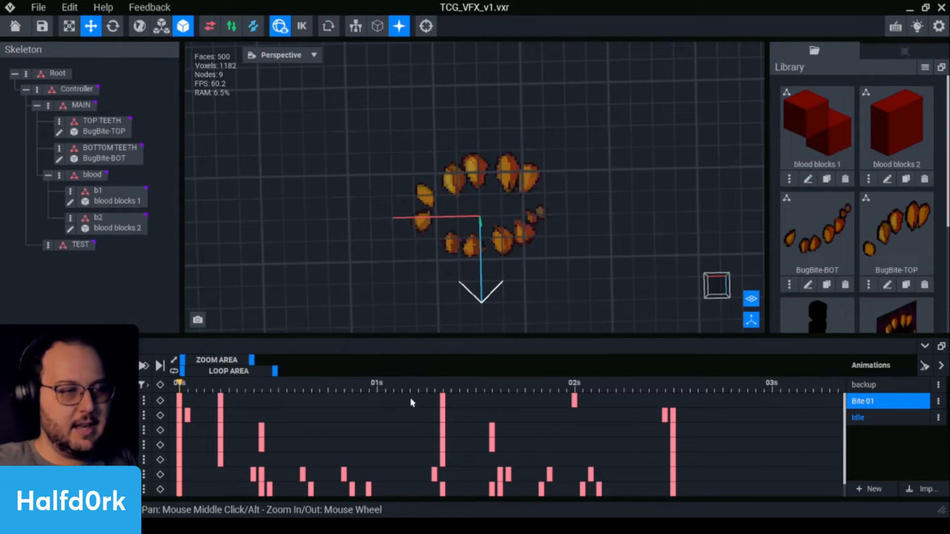
click(938, 401)
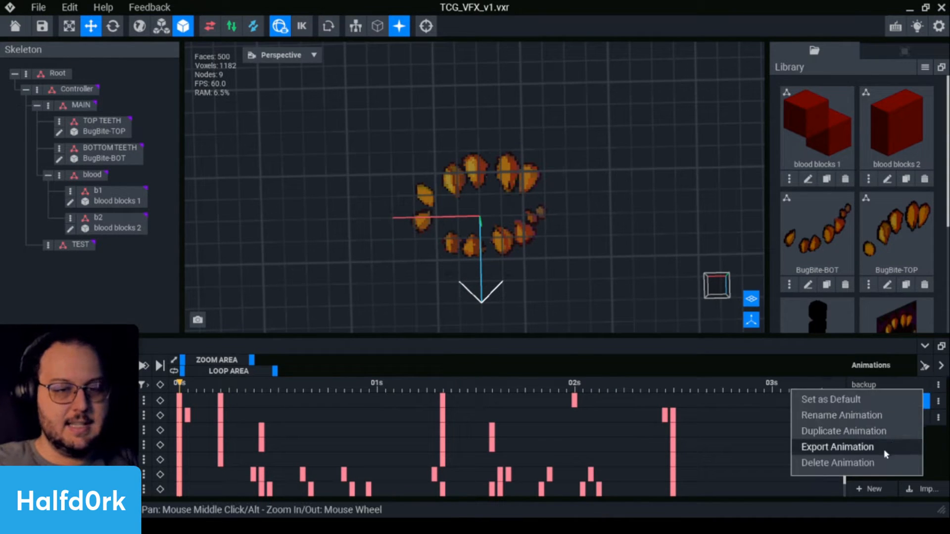
click(837, 462)
click(470, 201)
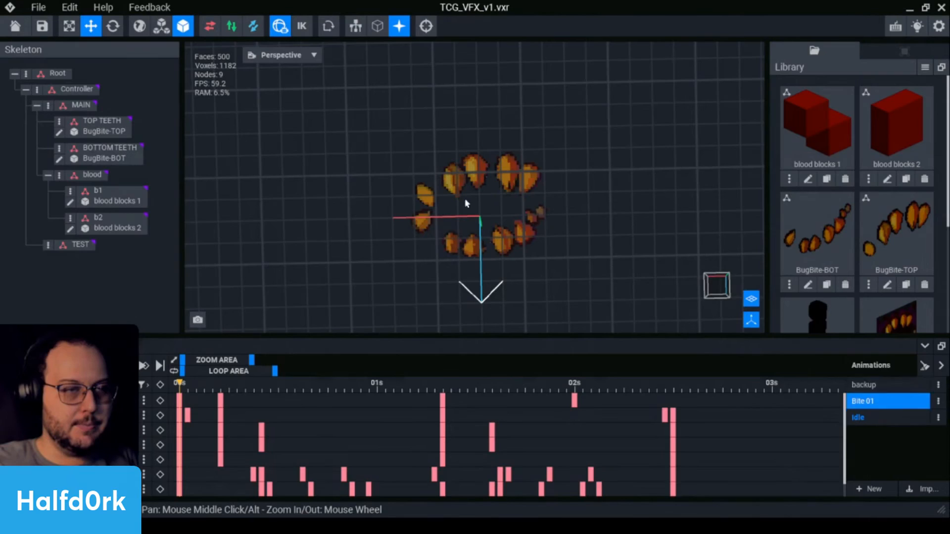
click(871, 401)
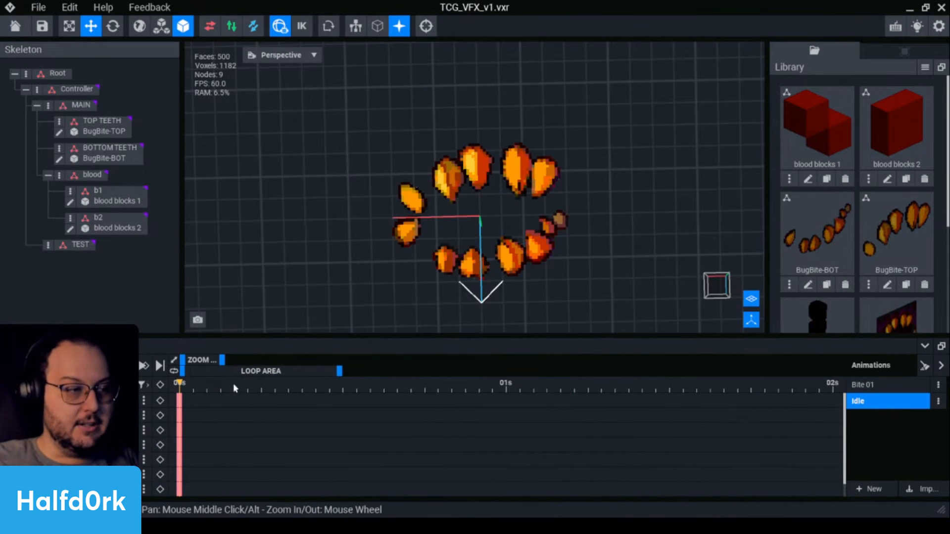
Two frames into the Idle animation, move the blood node backward from the front of the bottom teeth.
drag(235, 388, 206, 388)
right_drag(475, 247, 479, 262)
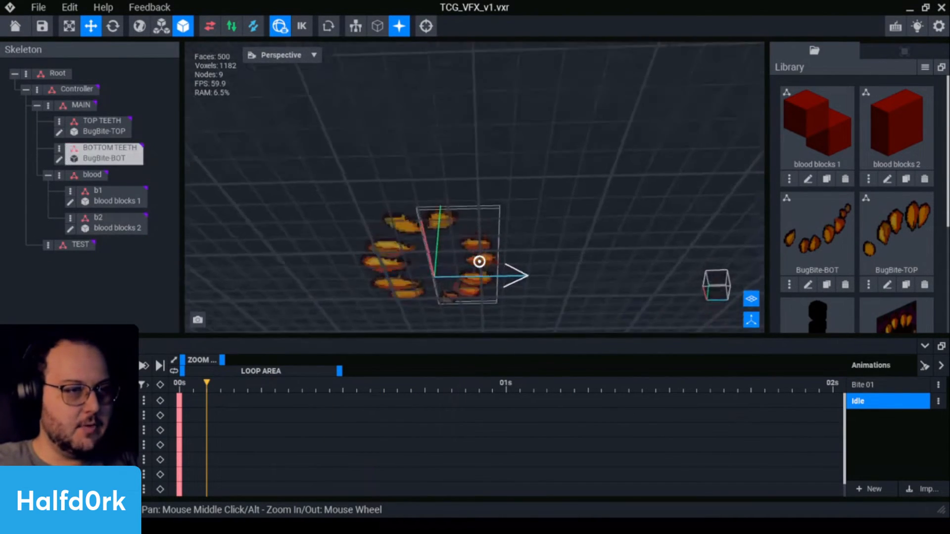
scroll(478, 261, up, 5)
click(508, 271)
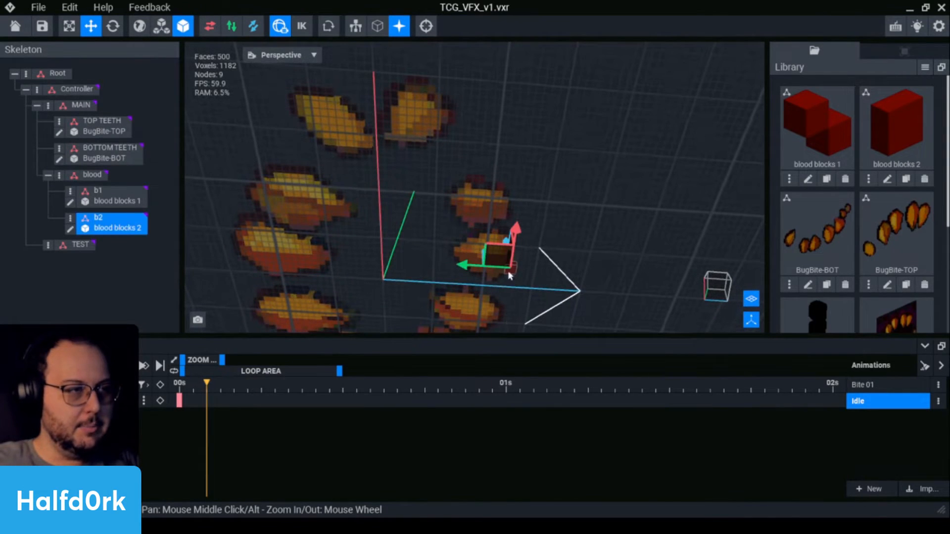
click(366, 253)
drag(456, 265, 429, 264)
right_drag(445, 264, 486, 215)
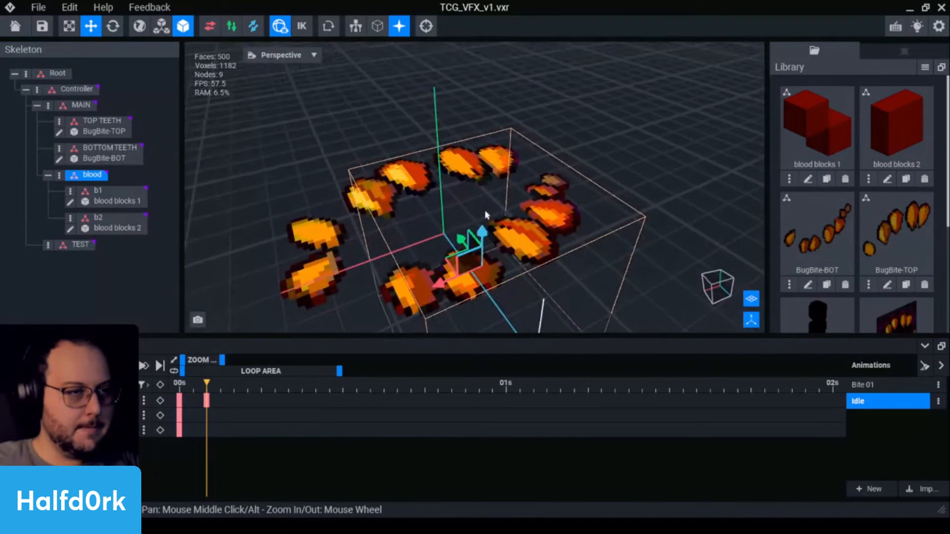
Check the teeth from above with nothing selected and switch back to the Bite 01 animation.
click(456, 256)
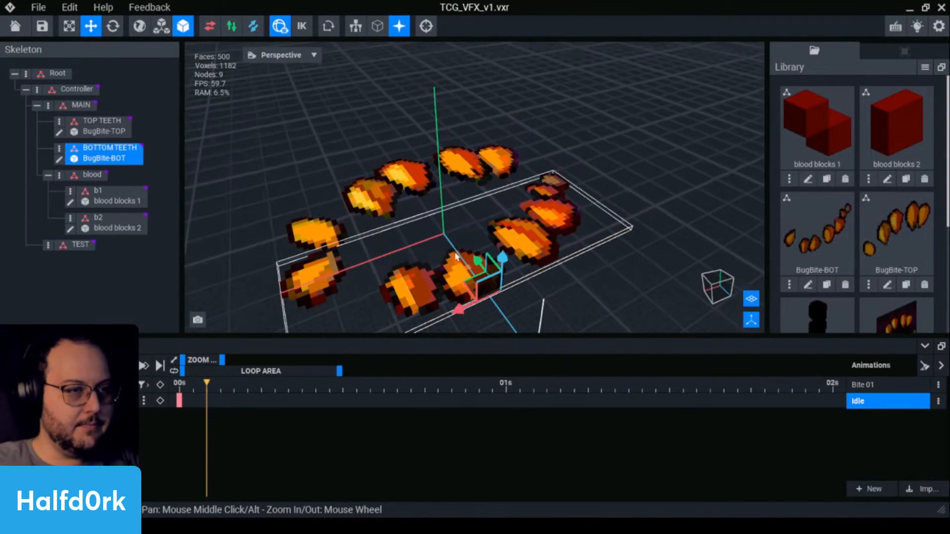
right_drag(455, 256, 632, 193)
click(632, 193)
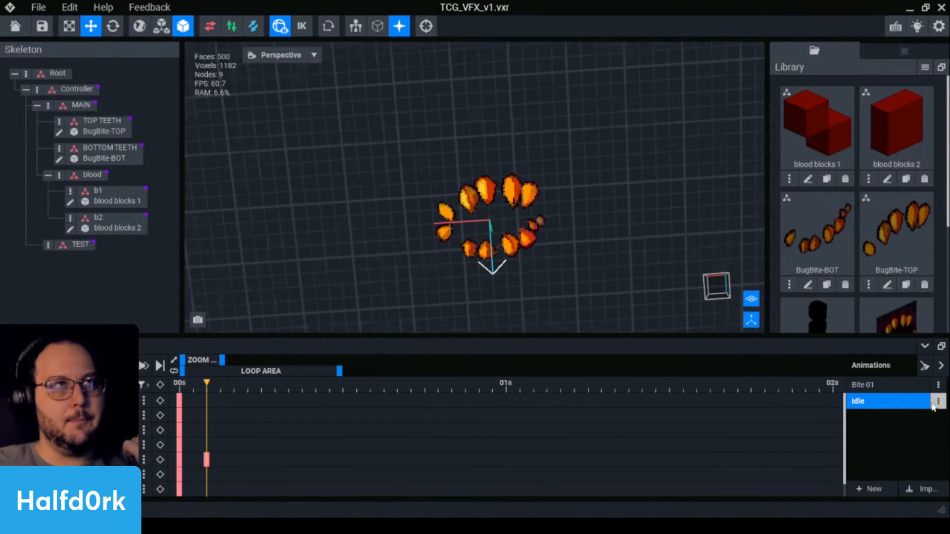
click(899, 386)
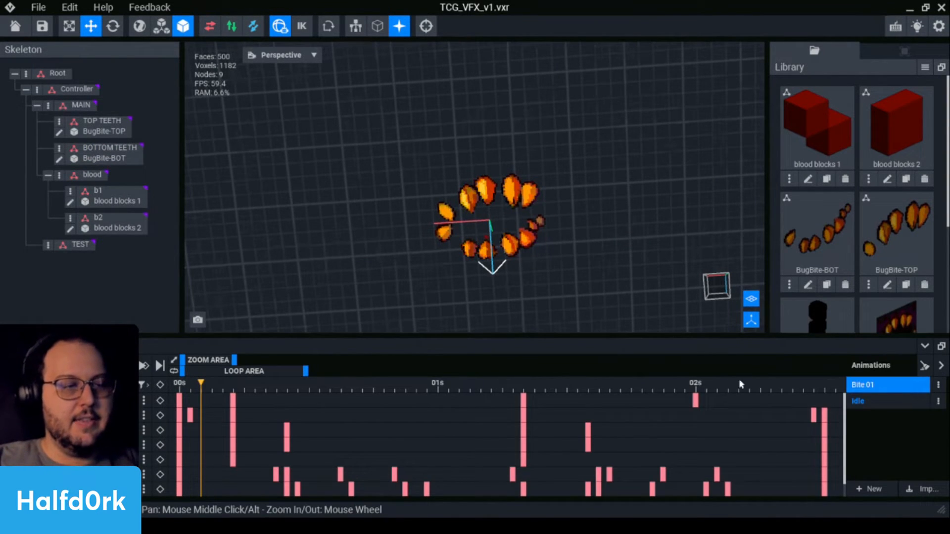
Scrub through and play the Bite 01 animation, ending back on the Idle animation.
drag(213, 381, 735, 419)
key(space)
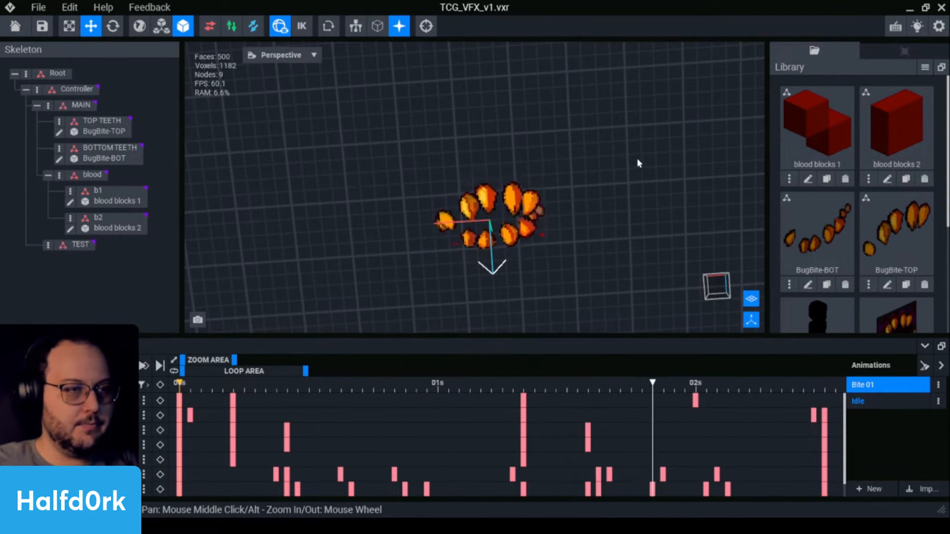
click(877, 400)
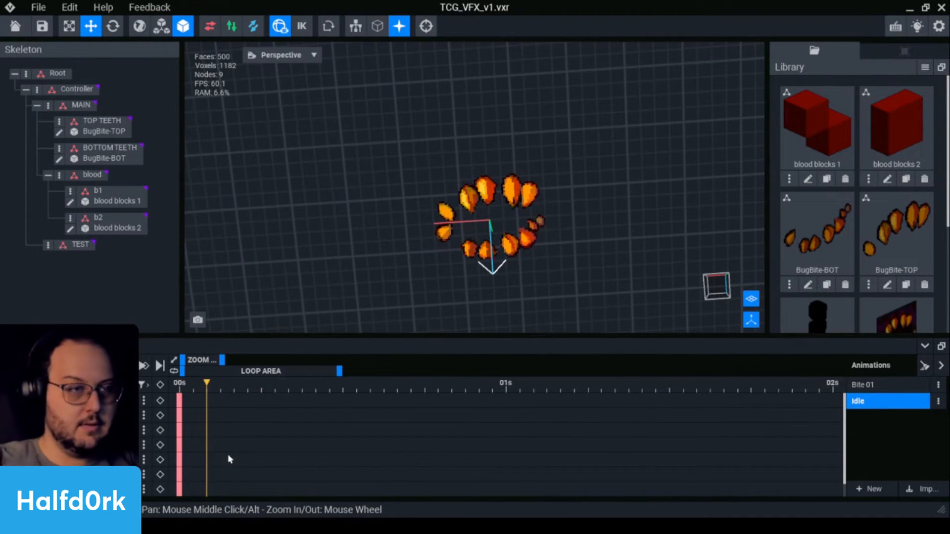
At the start of the Idle animation, move the blood node backward into the teeth and save the project.
right_drag(511, 246, 515, 244)
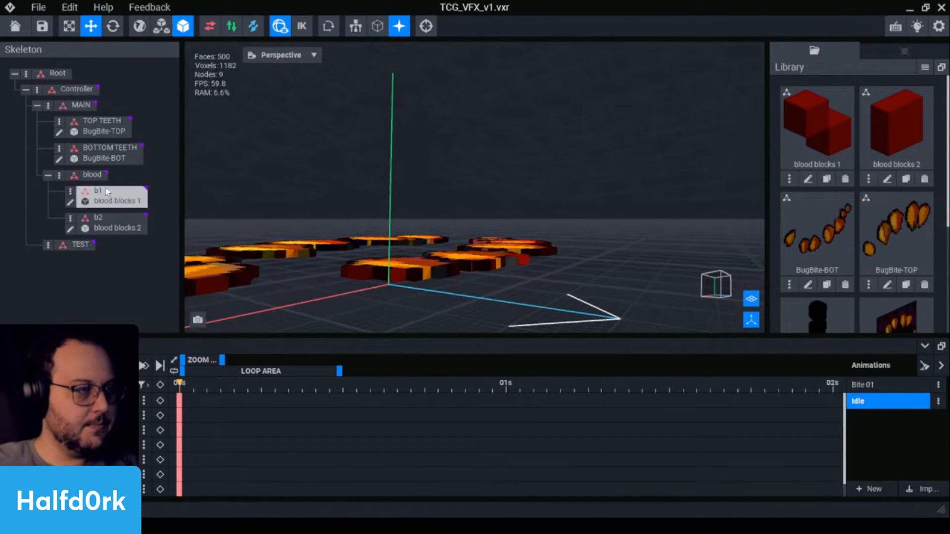
click(92, 175)
drag(496, 263, 446, 275)
mouse_move(445, 275)
right_down()
mouse_move(514, 244)
mouse_move(435, 265)
right_up()
drag(436, 265, 434, 256)
right_drag(434, 256, 515, 244)
click(581, 225)
mouse_move(581, 225)
right_down()
mouse_move(552, 236)
mouse_move(584, 242)
right_up()
key(ctrl+s)
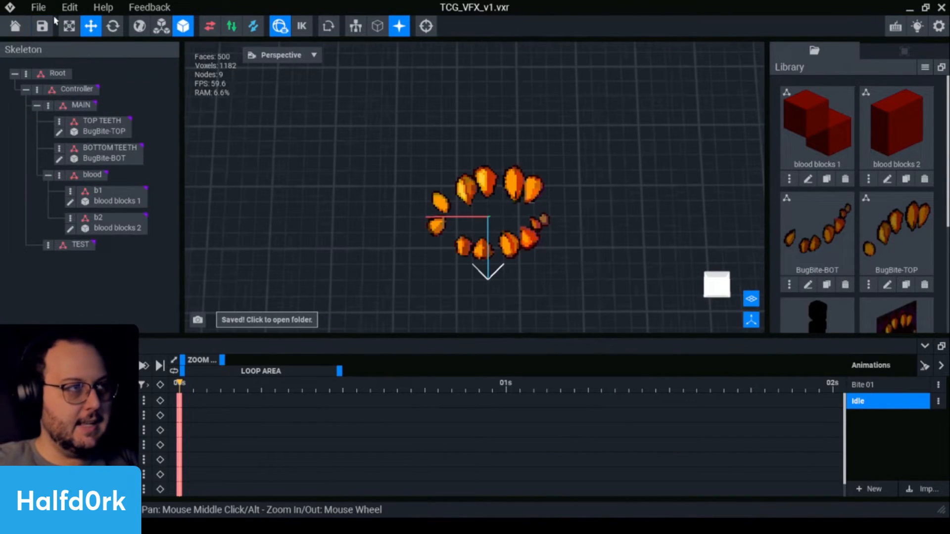
Save a copy of the rig as TCG_VFX_BugBite in VoxEdit's 2022-11-November folder.
click(38, 7)
mouse_move(85, 84)
click(87, 65)
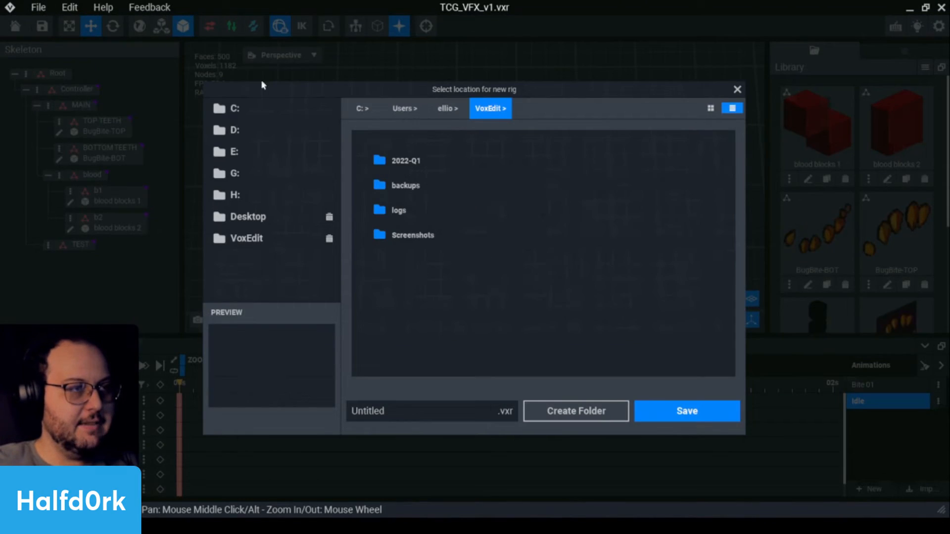
click(255, 223)
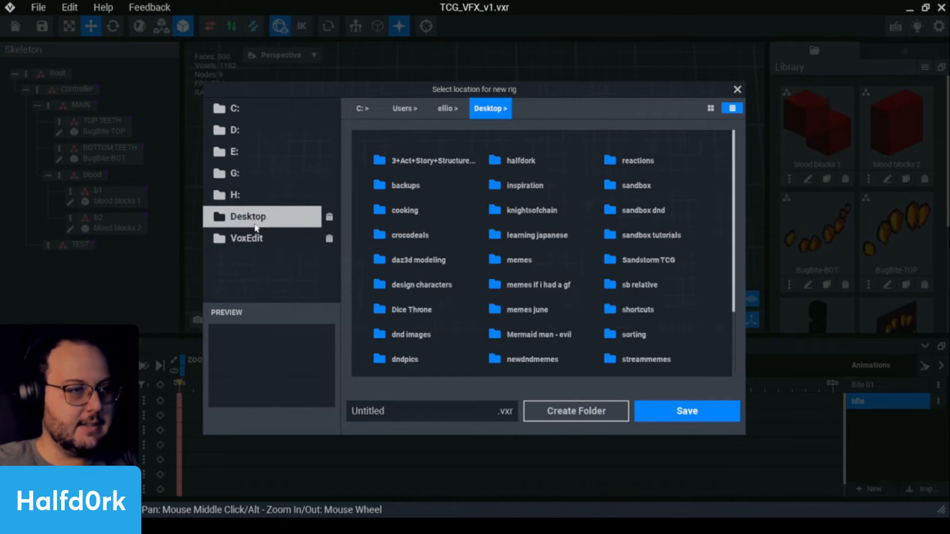
click(252, 239)
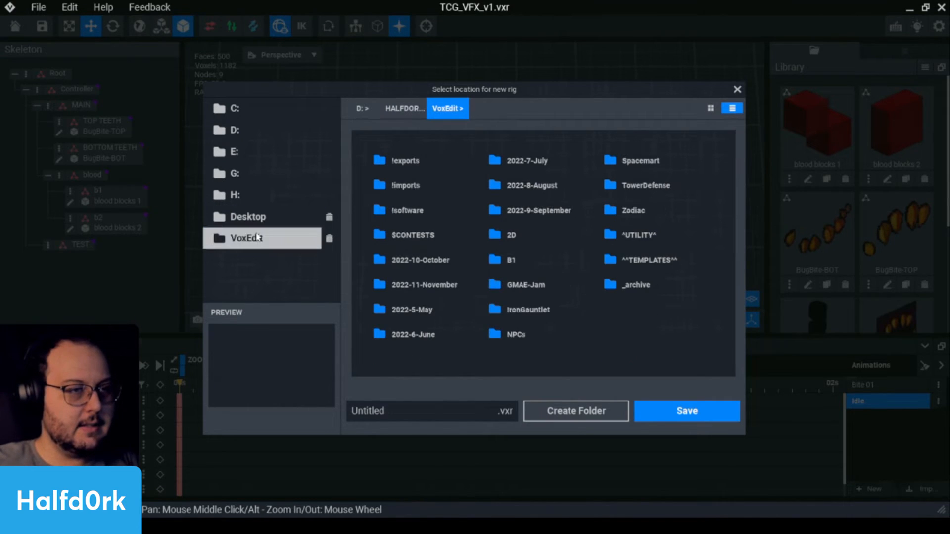
double_click(458, 292)
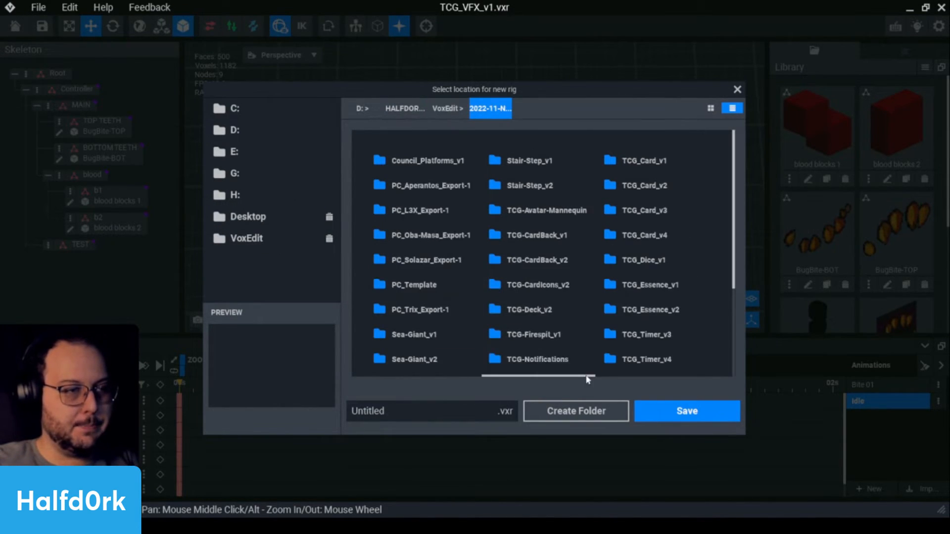
scroll(515, 366, down, 5)
double_click(433, 413)
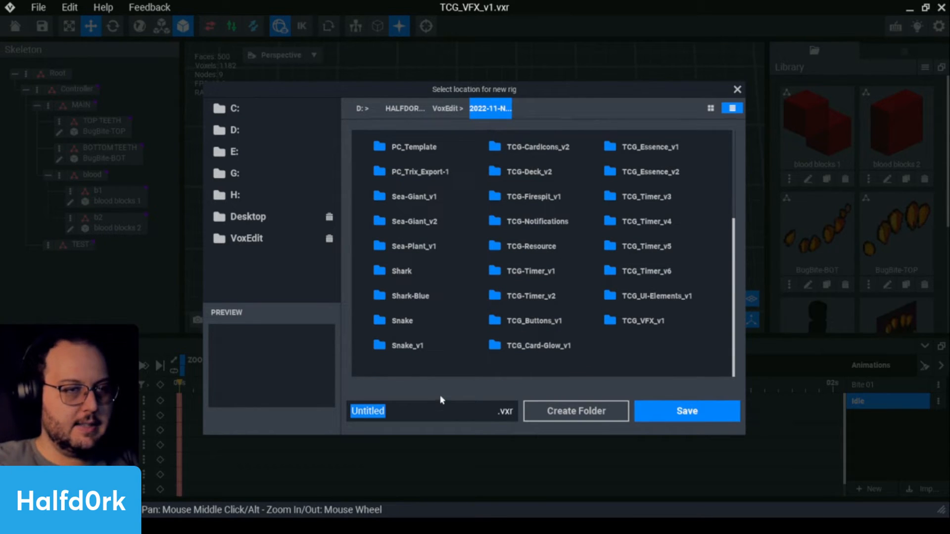
text(TCG_VFX_BugBite)
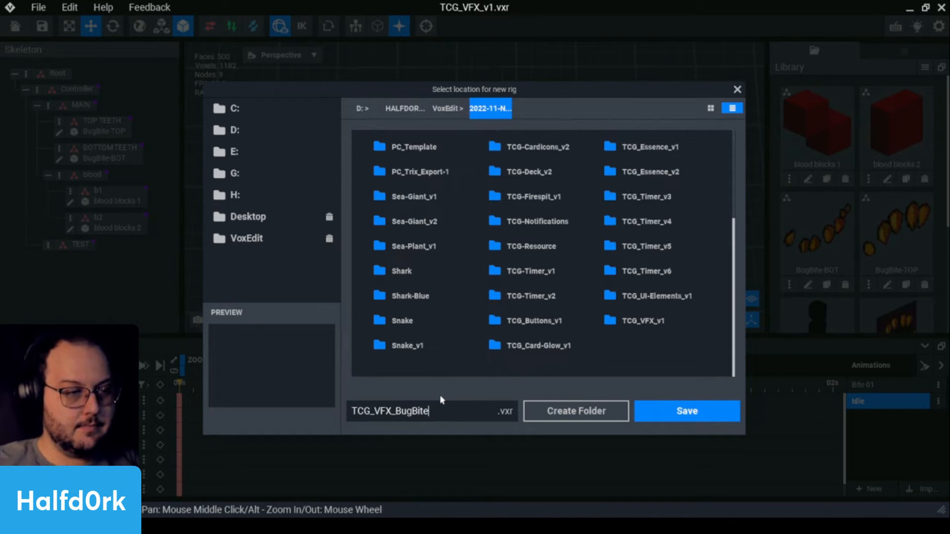
click(687, 411)
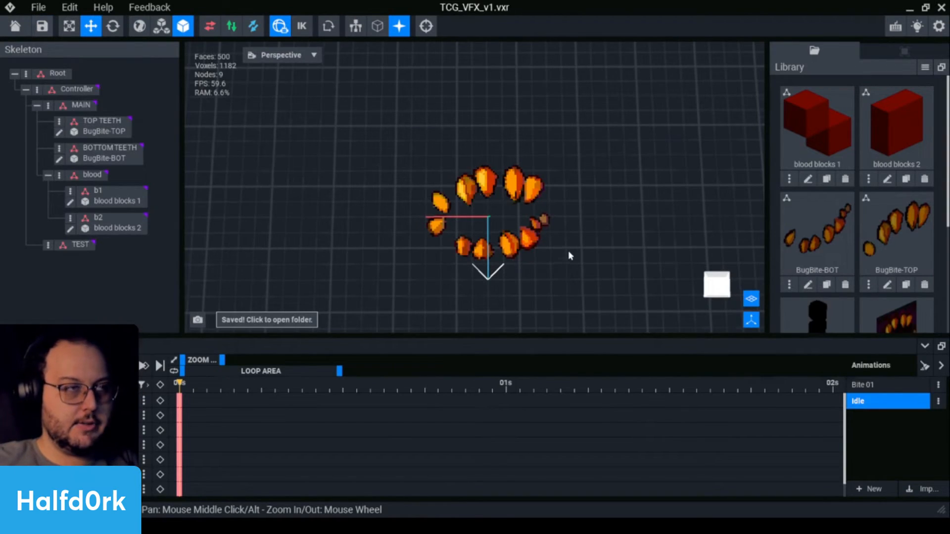
Close the project with its changes saved and open the TCG_VFX_BugBite rig from its own folder.
click(17, 28)
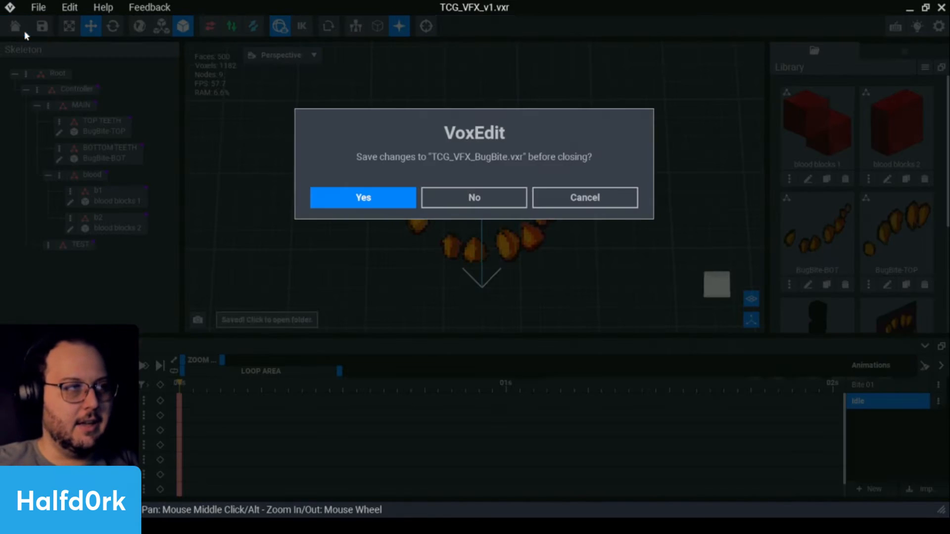
click(364, 202)
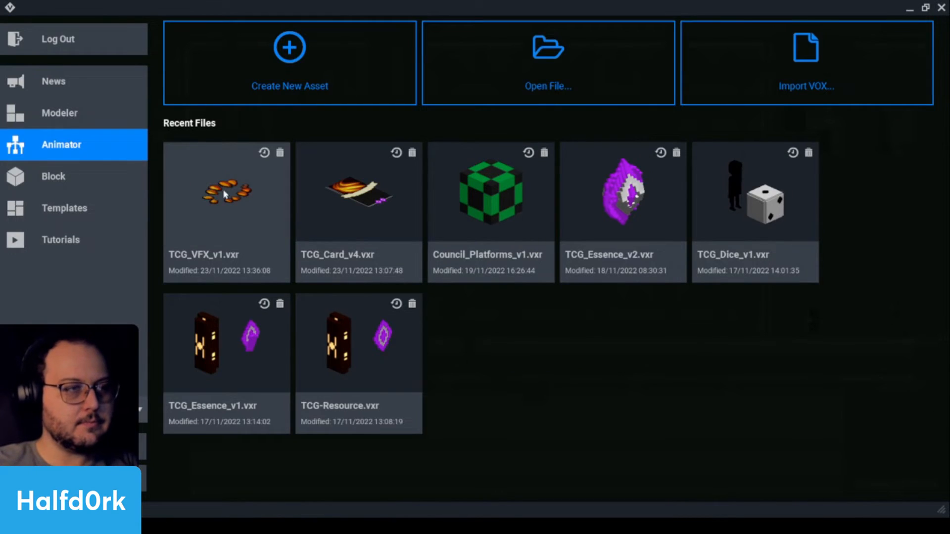
click(557, 62)
scroll(610, 333, down, 3)
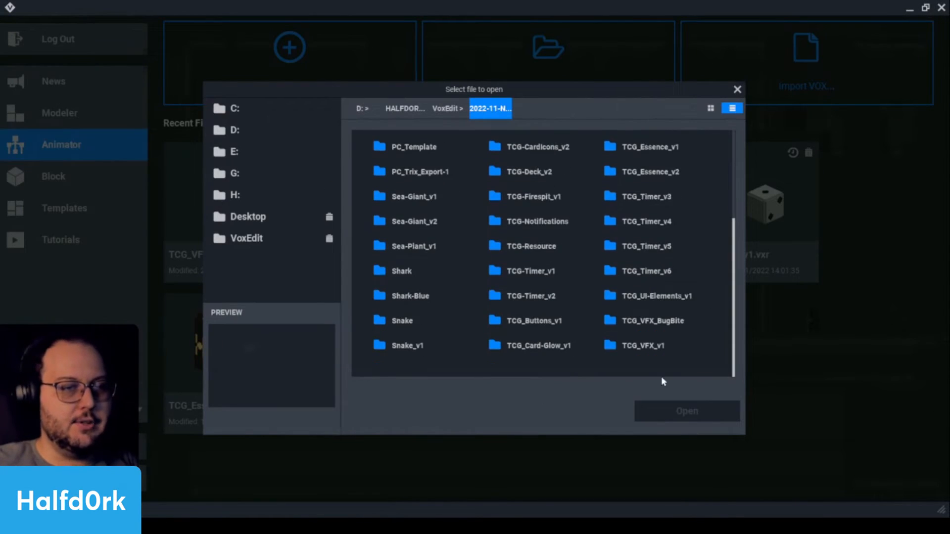
double_click(663, 323)
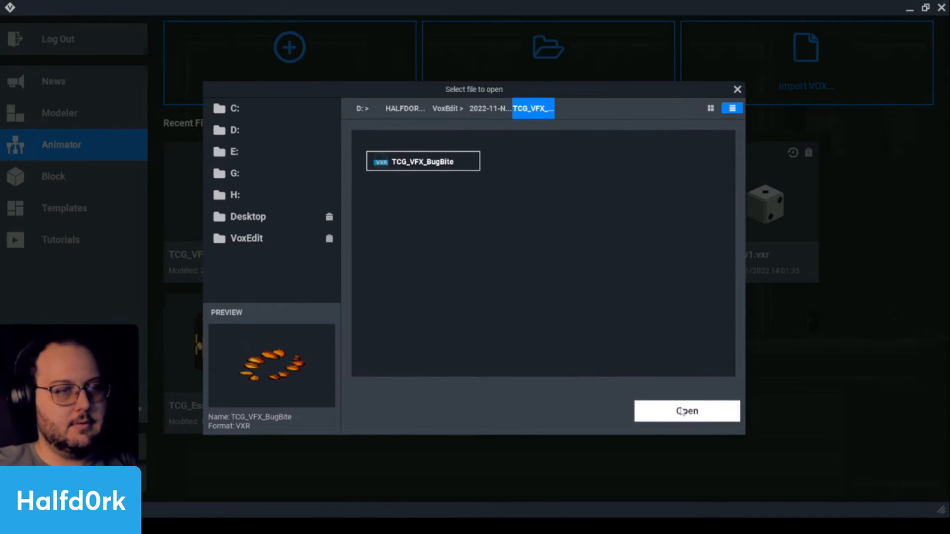
click(684, 411)
Compare the Bite 01 and Idle animations in the TCG_VFX_BugBite copy, ending on Idle.
scroll(502, 196, up, 2)
right_drag(565, 192, 610, 200)
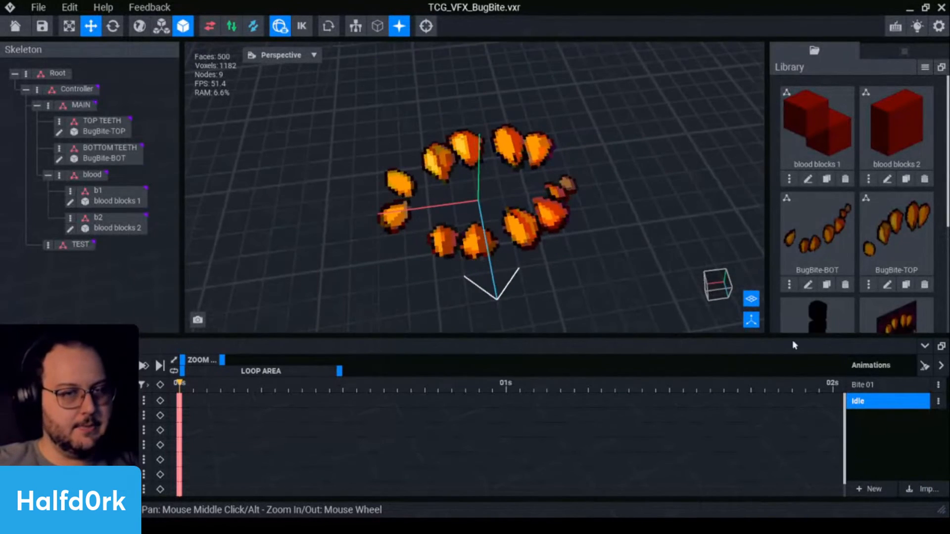
click(911, 389)
click(909, 401)
click(905, 390)
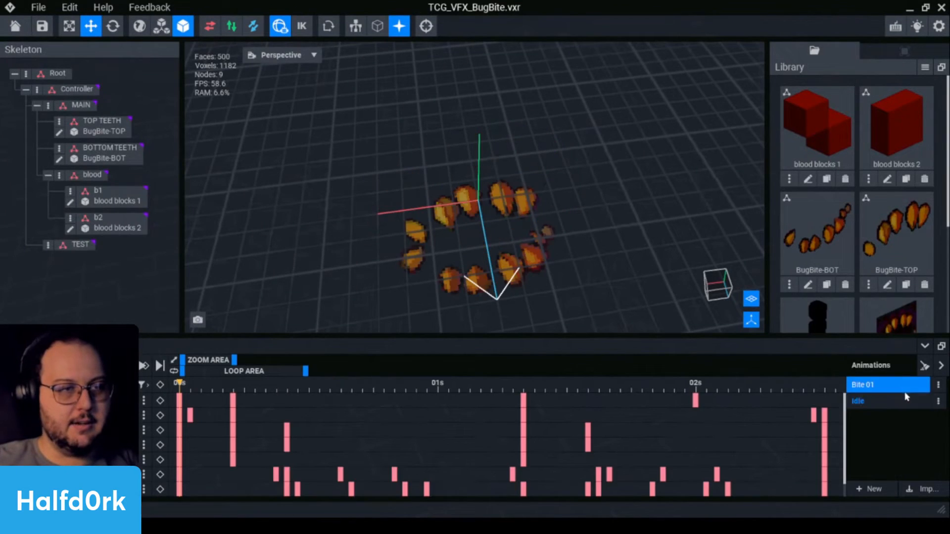
click(906, 398)
right_drag(587, 205, 565, 190)
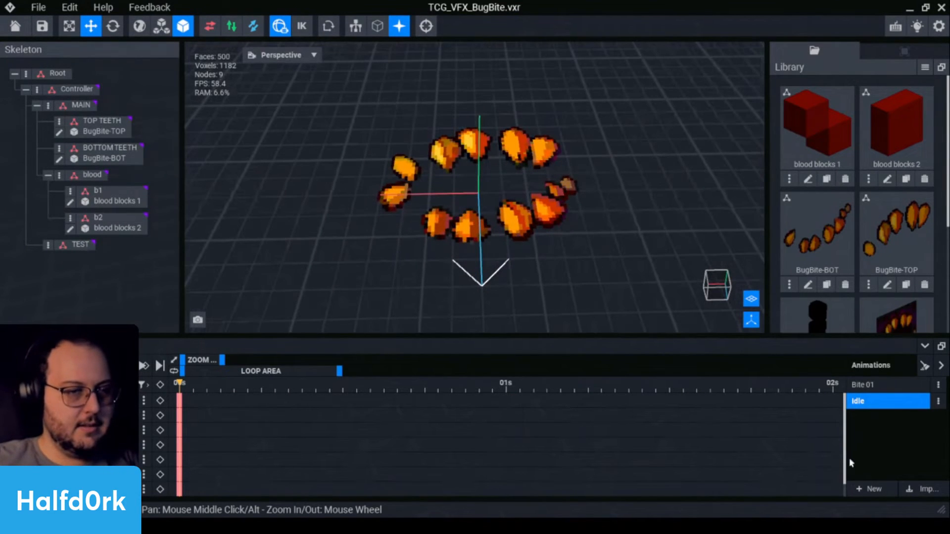
click(886, 385)
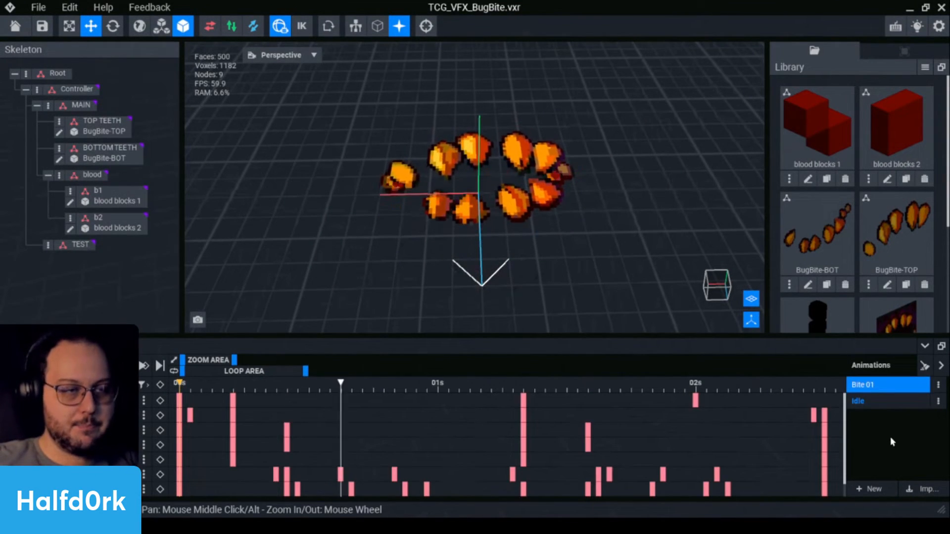
click(886, 402)
Delete all unattached models from the TCG_VFX_BugBite library and from disk.
scroll(881, 260, down, 4)
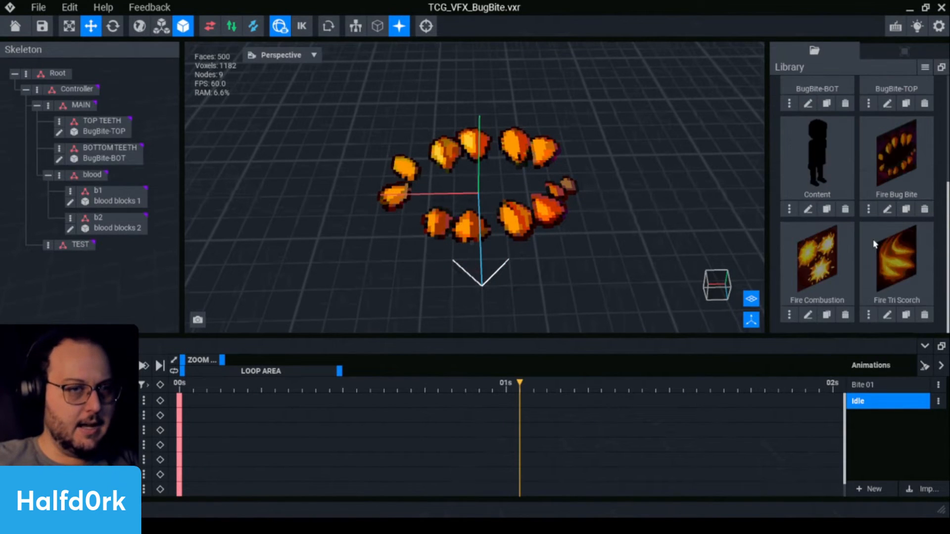
scroll(882, 261, up, 1)
scroll(881, 261, up, 3)
click(925, 67)
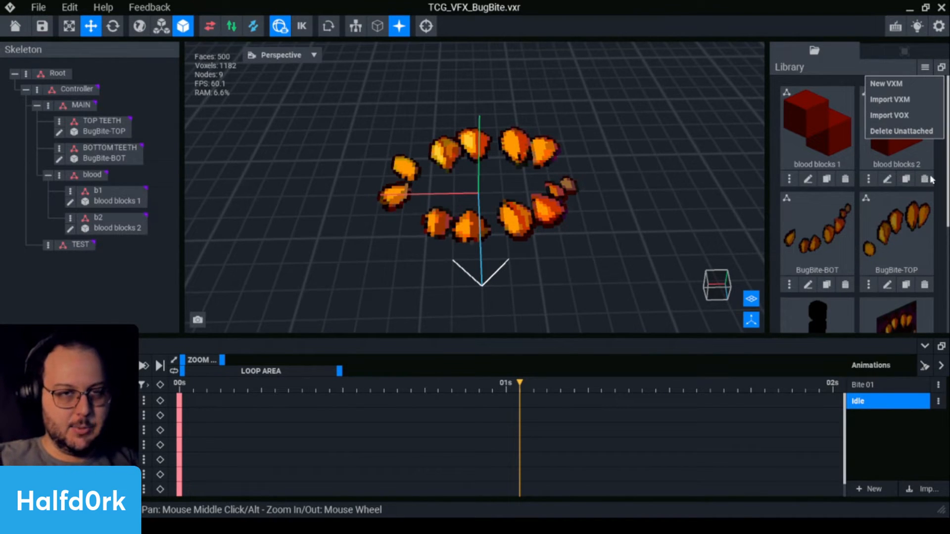
click(940, 189)
scroll(889, 258, down, 3)
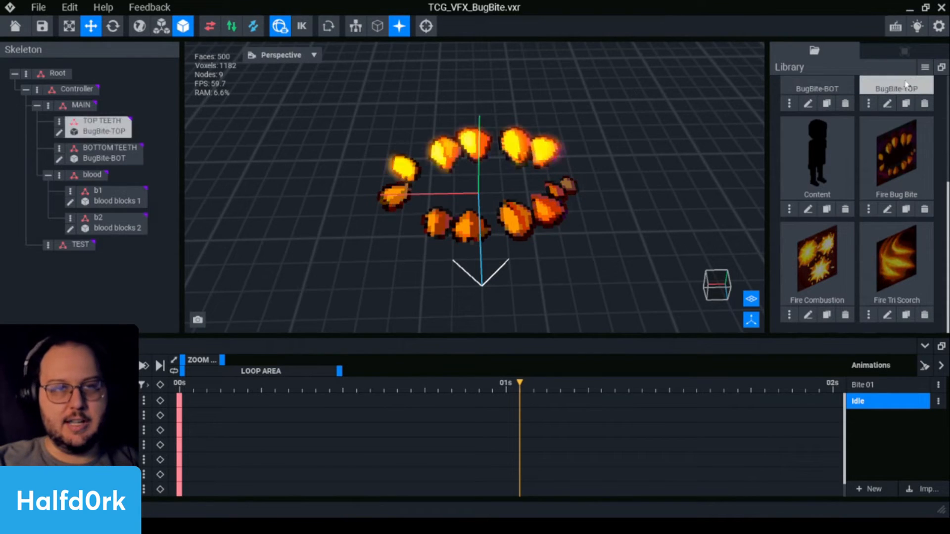
click(925, 67)
click(896, 130)
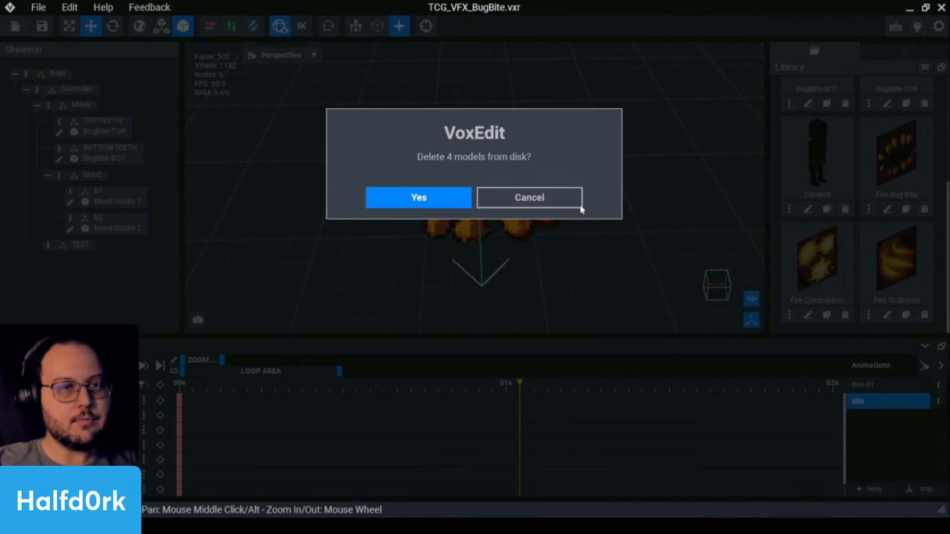
click(419, 198)
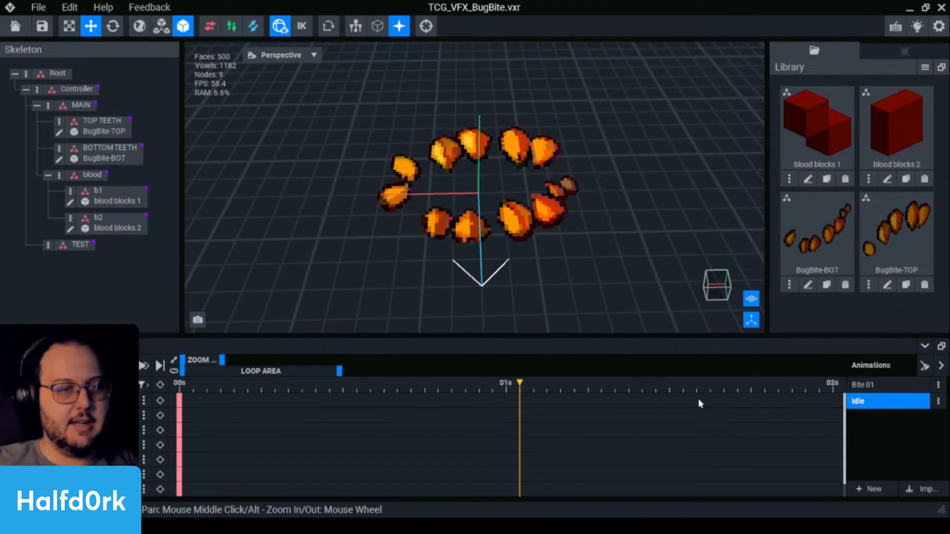
Save the cleaned TCG_VFX_BugBite project and return to the home screen.
click(42, 26)
click(16, 26)
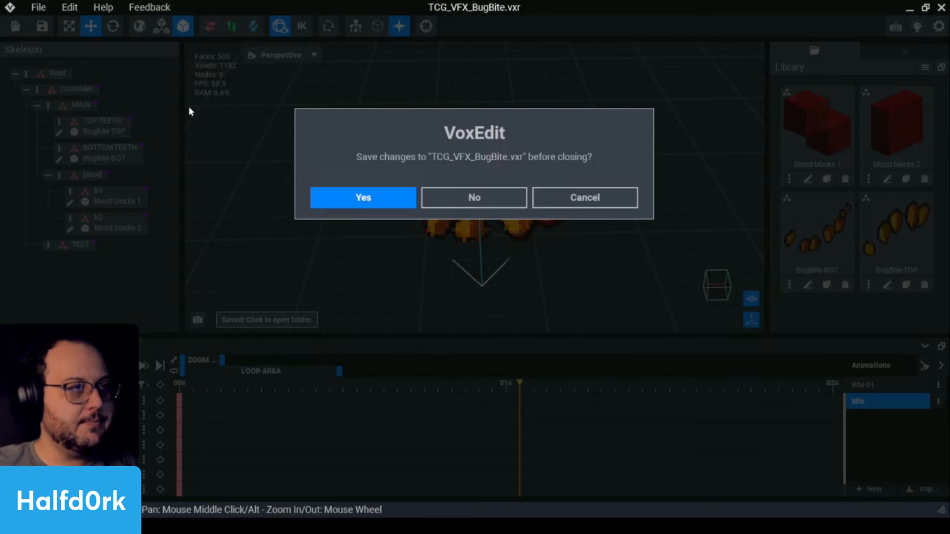
click(345, 203)
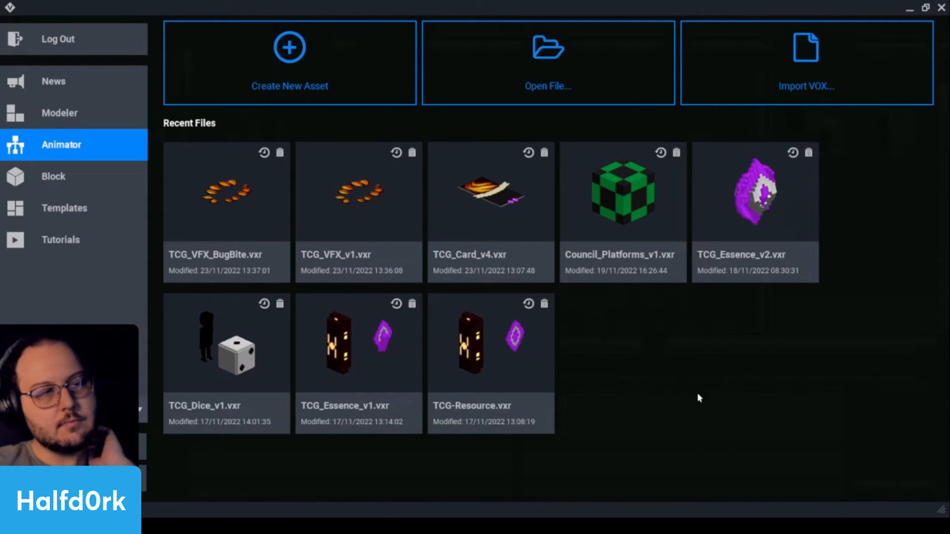
Open TCG_VFX_v1 and save a copy as TCG_VFX_Combustion in the 2022-11-November folder.
click(404, 212)
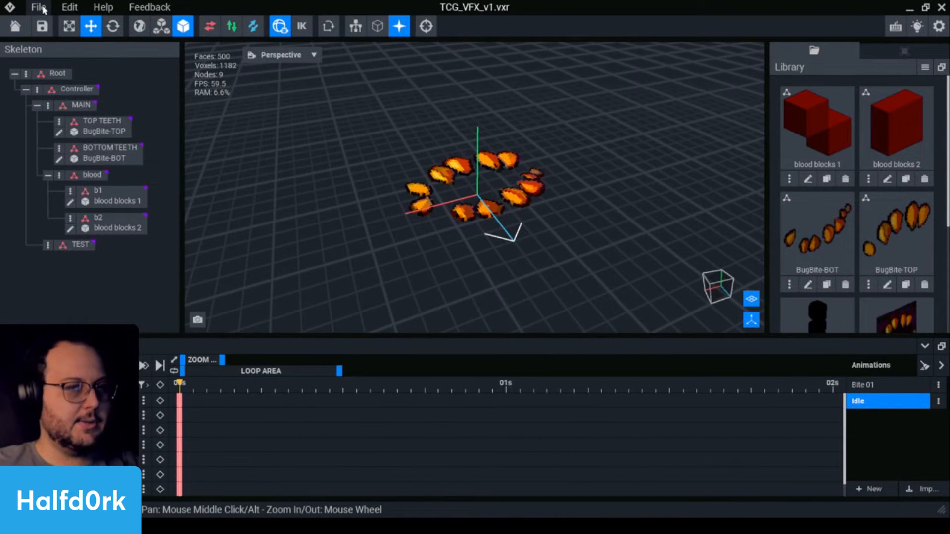
click(40, 7)
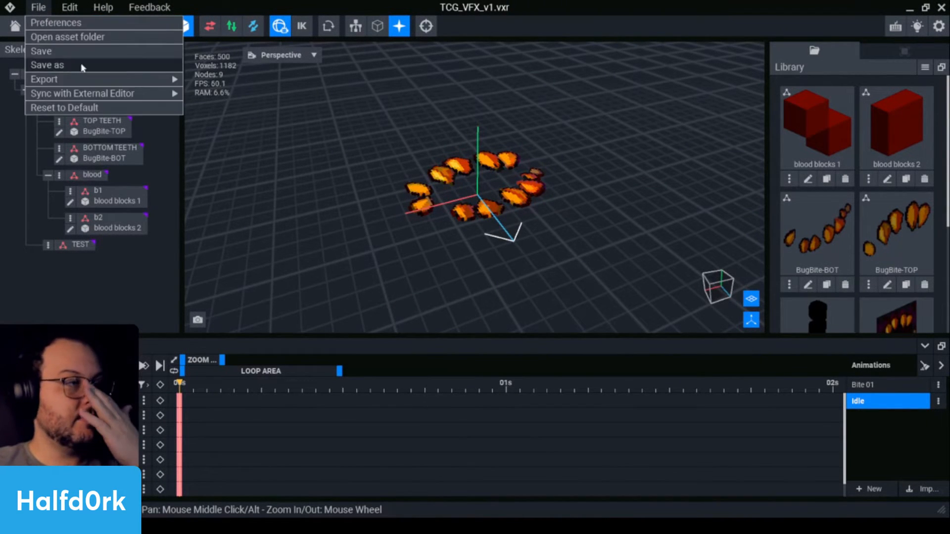
click(90, 69)
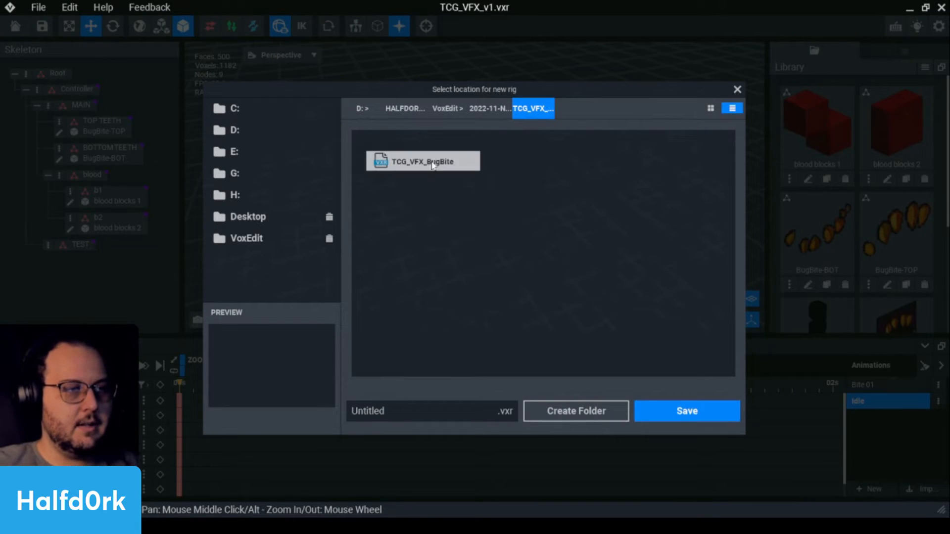
click(490, 108)
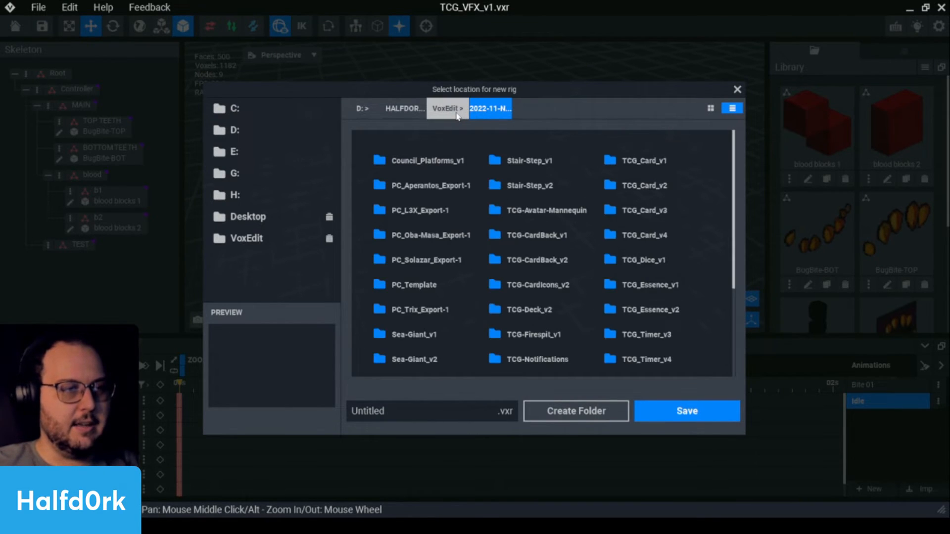
scroll(572, 322, down, 4)
double_click(425, 415)
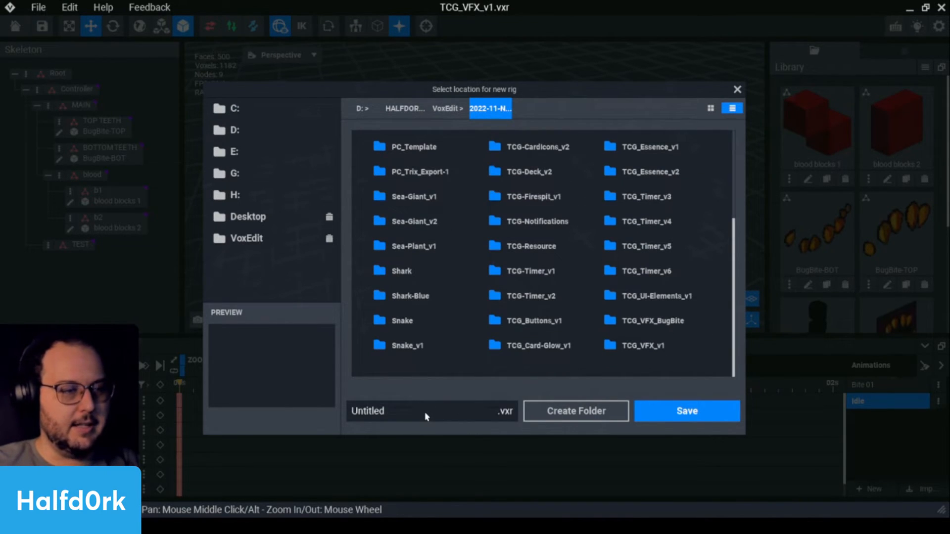
text(TCG_VFX_Combustion)
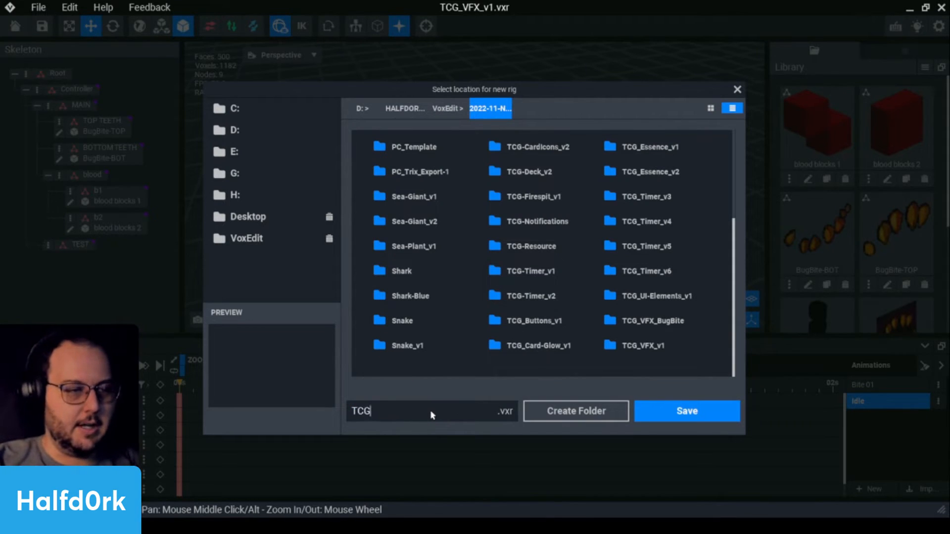
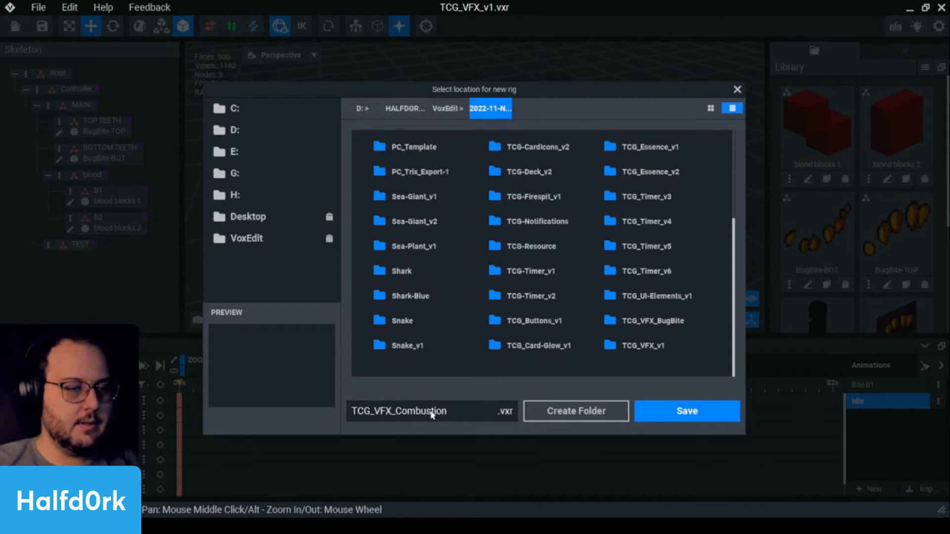
click(658, 407)
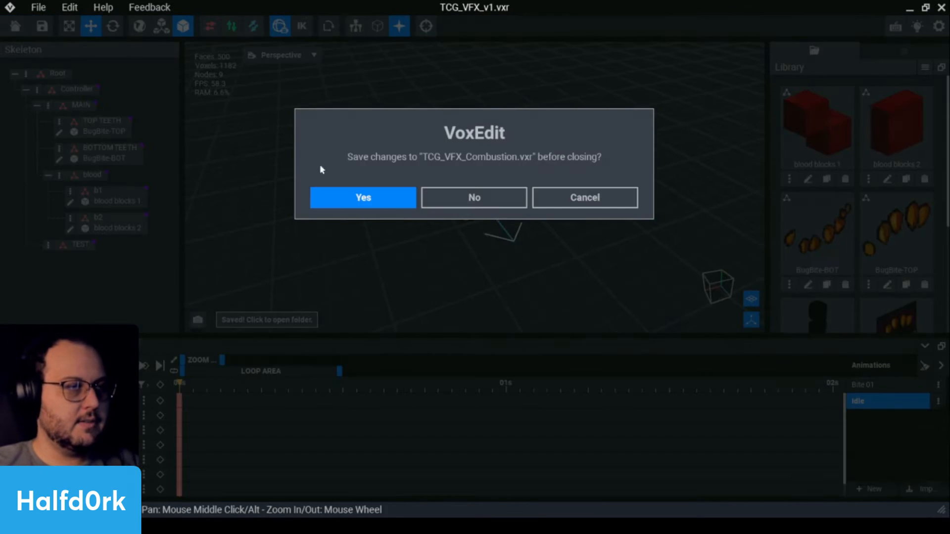
Save the changes on closing and open the TCG_VFX_Combustion project from its folder in 2022-11-November.
click(394, 195)
click(547, 89)
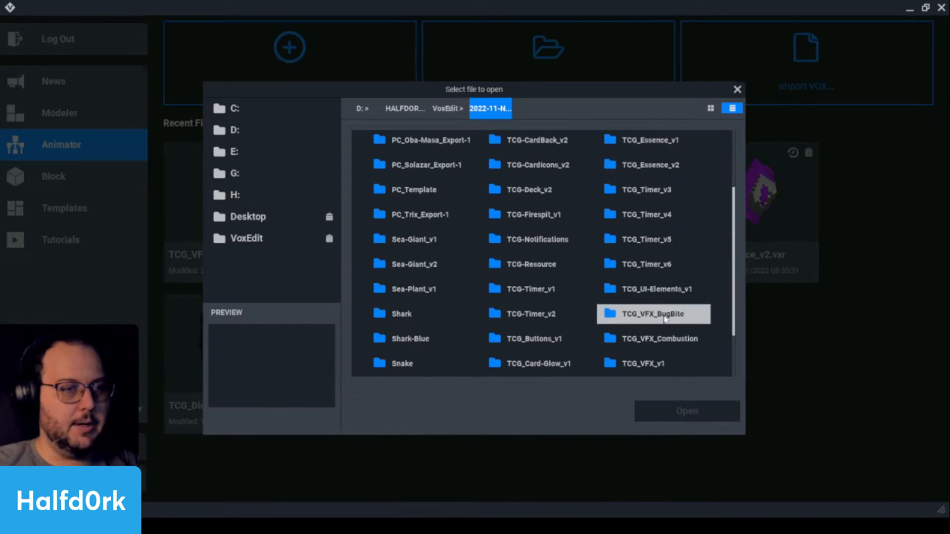
scroll(665, 319, down, 3)
double_click(658, 272)
click(426, 161)
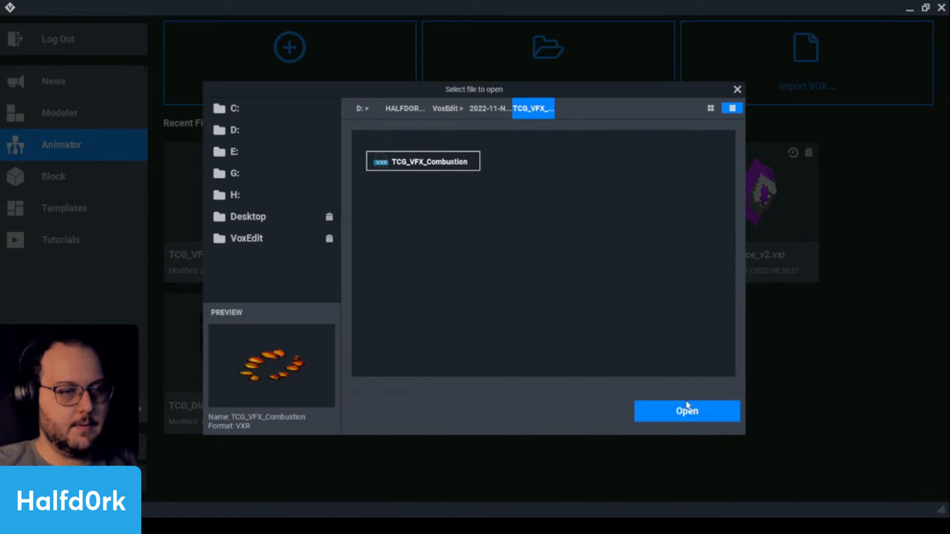
click(687, 410)
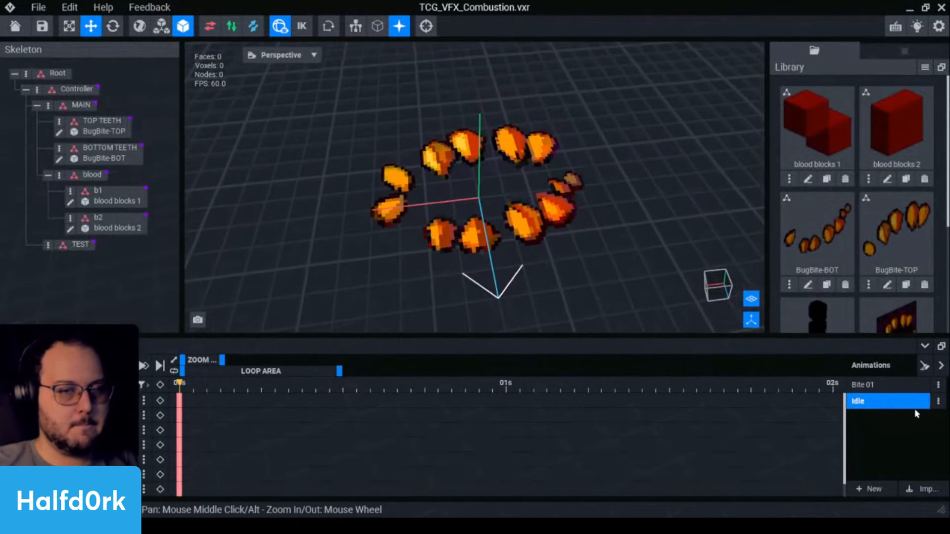
Delete the Bite 01 animation and the blood node with its child nodes from the Combustion rig.
click(938, 400)
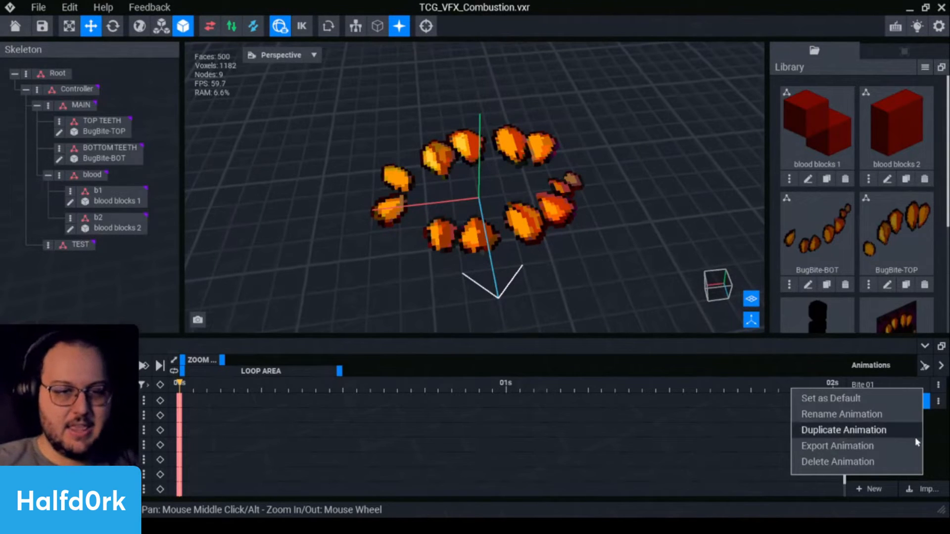
click(814, 461)
click(426, 197)
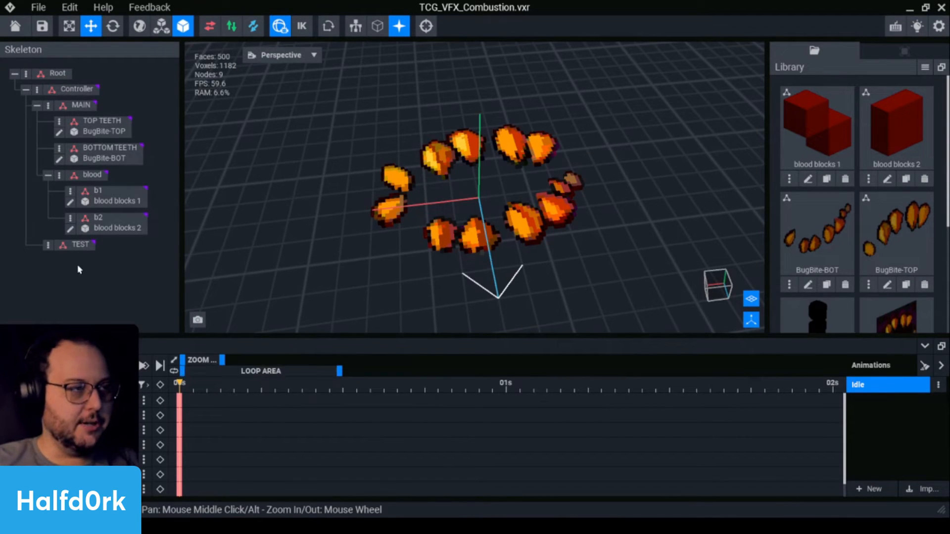
click(58, 176)
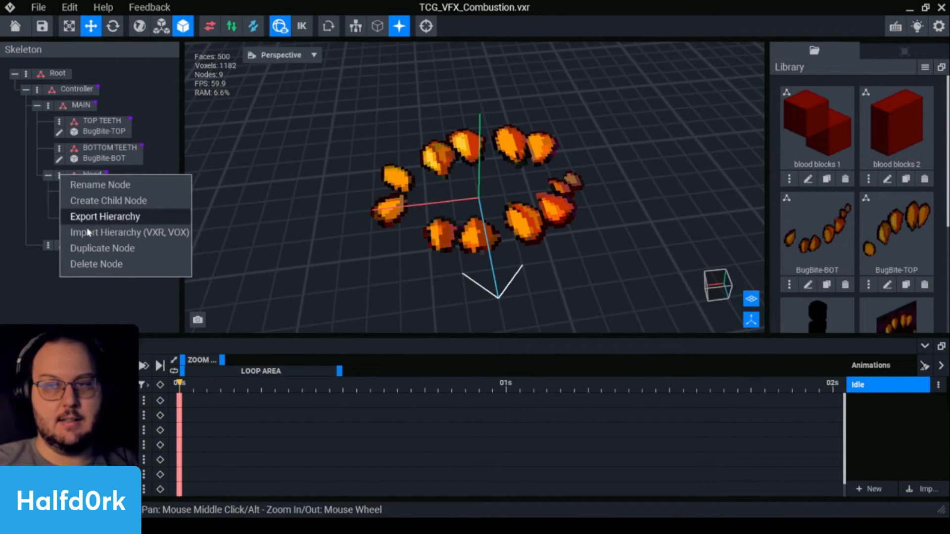
click(122, 270)
Clone the Fire Combustion library model as Combustion1 and open the clone for editing.
scroll(851, 148, down, 3)
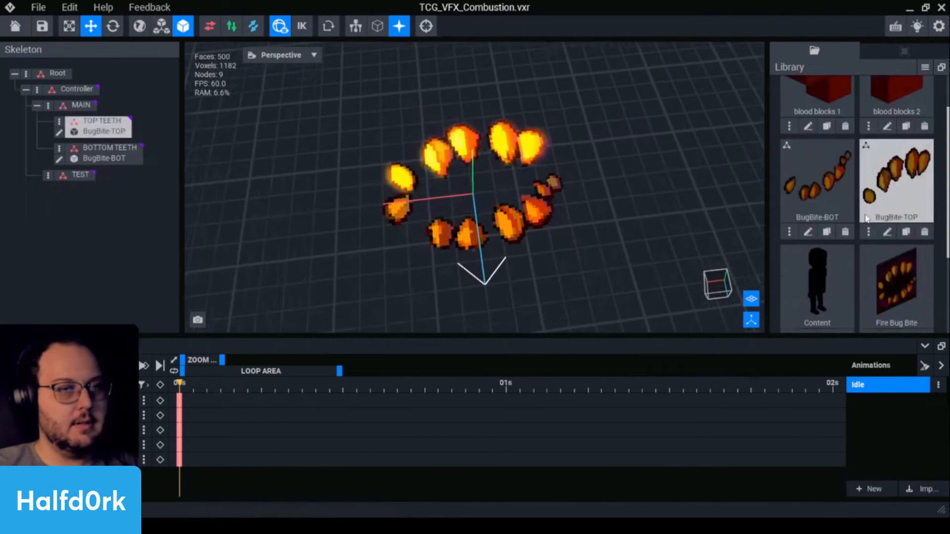
scroll(851, 128, down, 1)
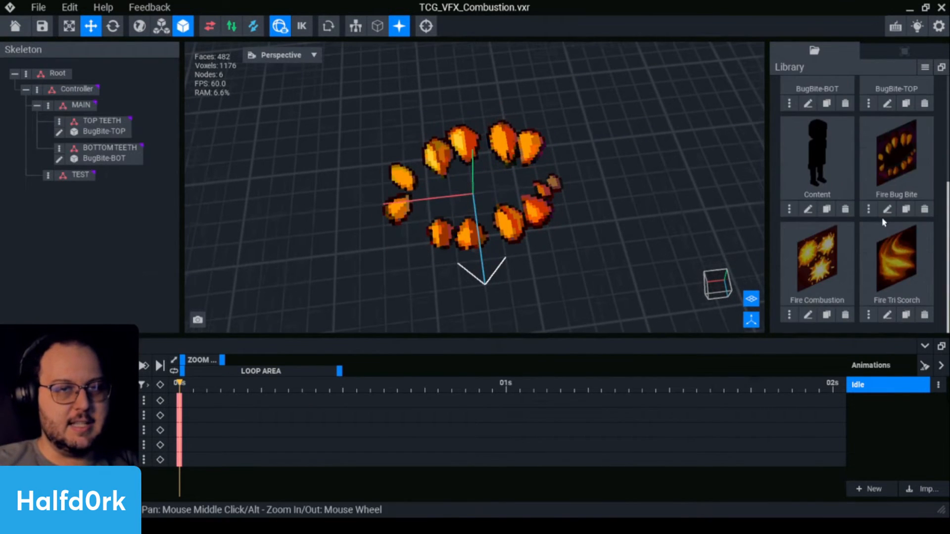
mouse_move(837, 283)
mouse_down()
mouse_move(825, 283)
mouse_move(828, 308)
mouse_up()
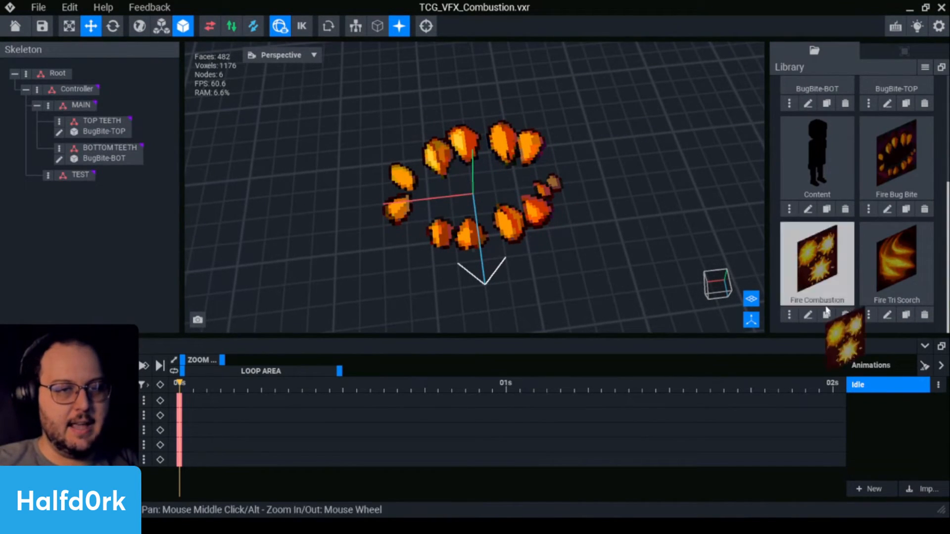
click(827, 315)
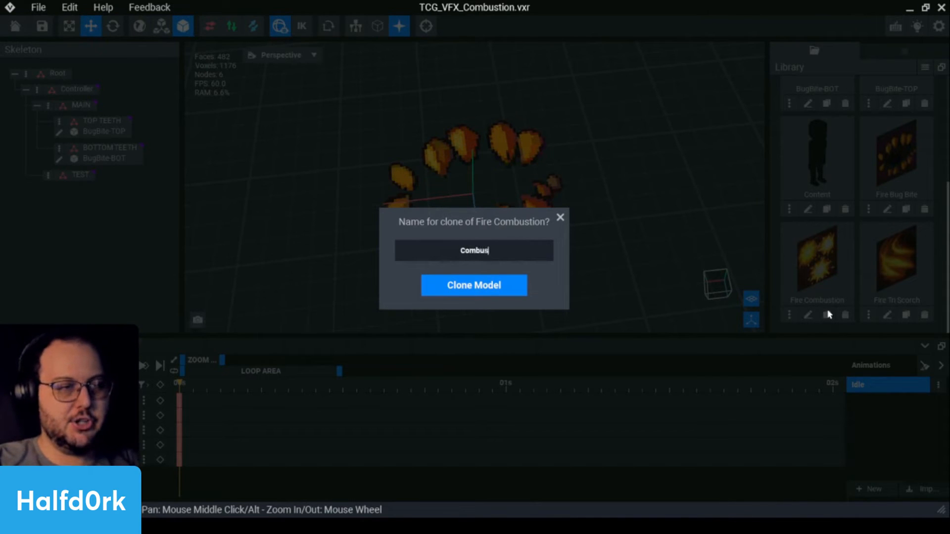
text(1)
key(Return)
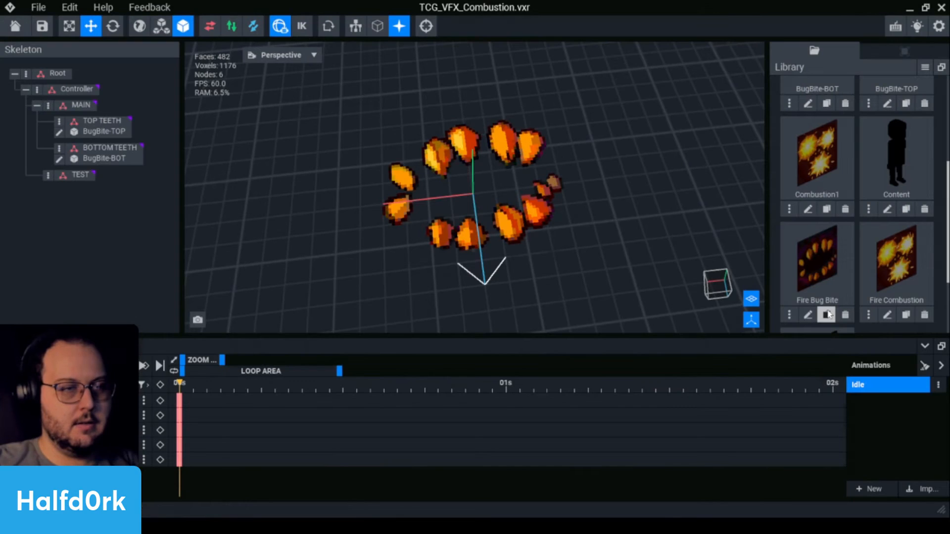
click(808, 208)
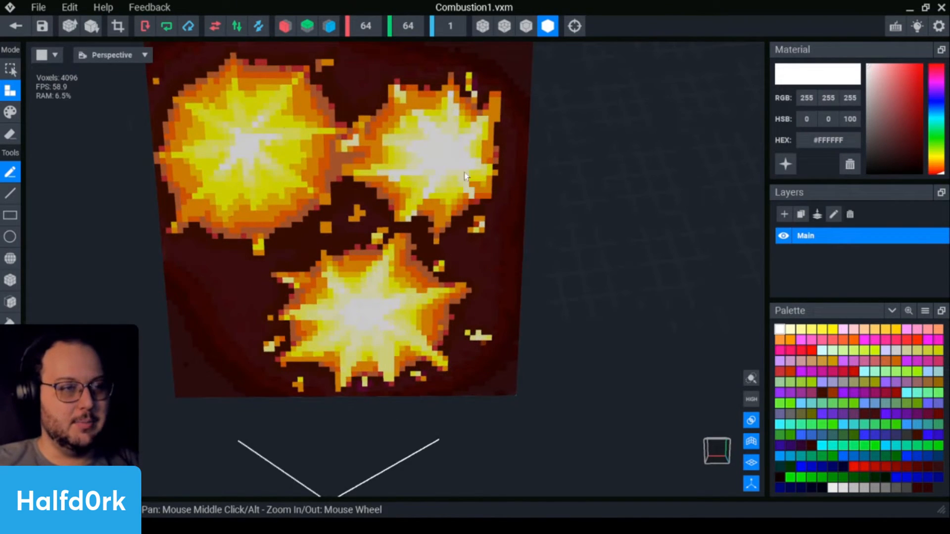
Erase box-shaped areas of dark background between the bursts, in the lower-left area and along the model's right edge.
click(10, 194)
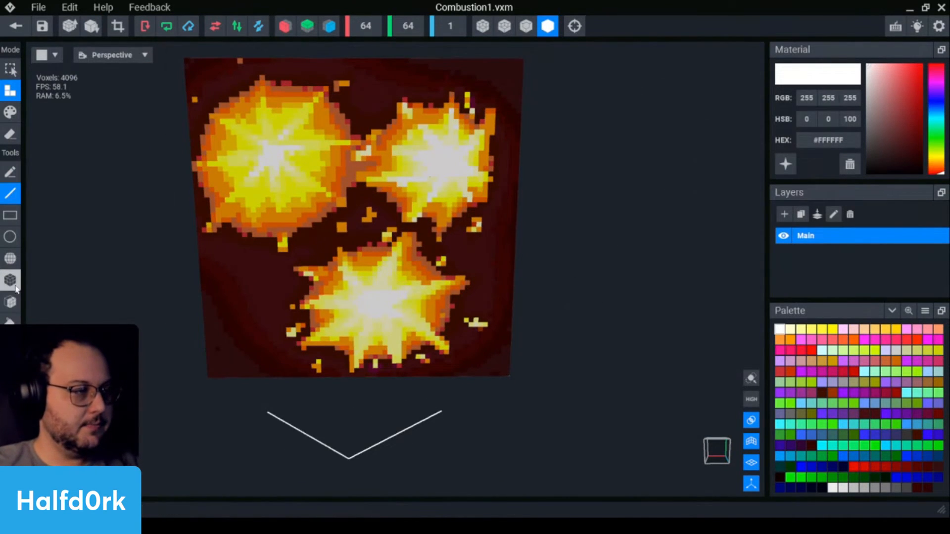
click(11, 281)
click(10, 133)
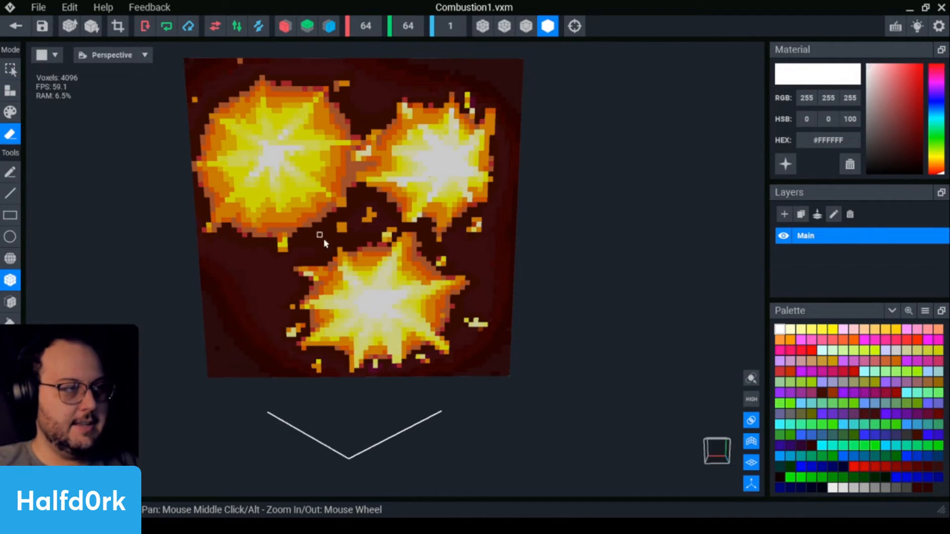
click(307, 250)
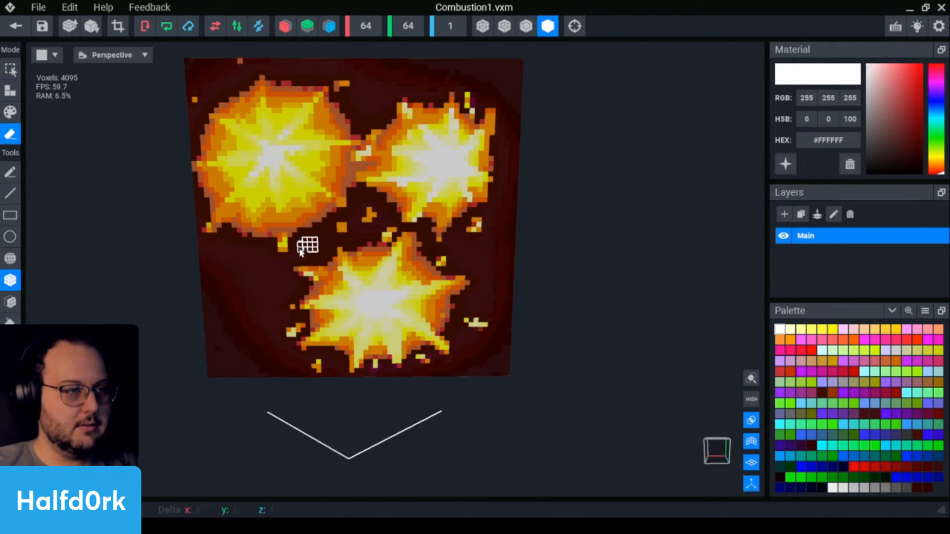
mouse_move(206, 258)
mouse_down()
mouse_move(270, 374)
mouse_move(286, 380)
mouse_up()
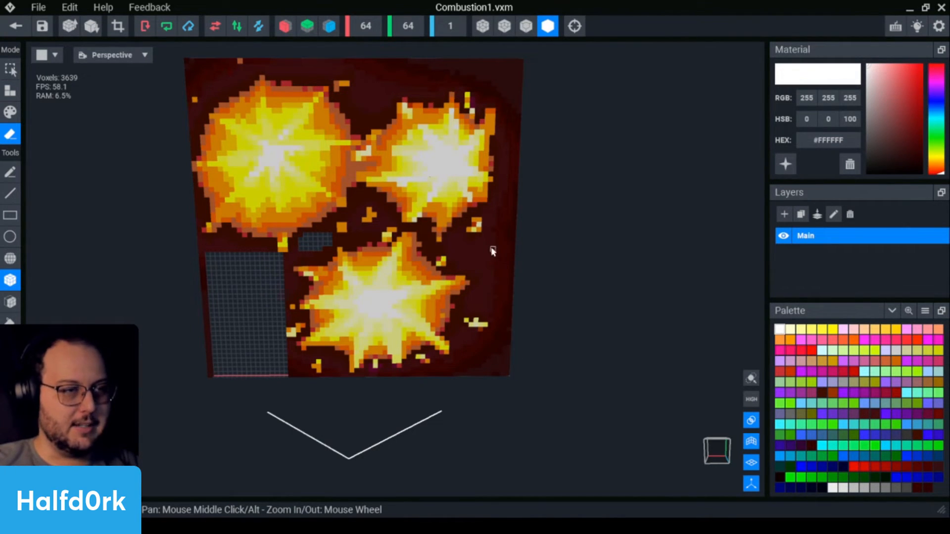
drag(478, 246, 519, 317)
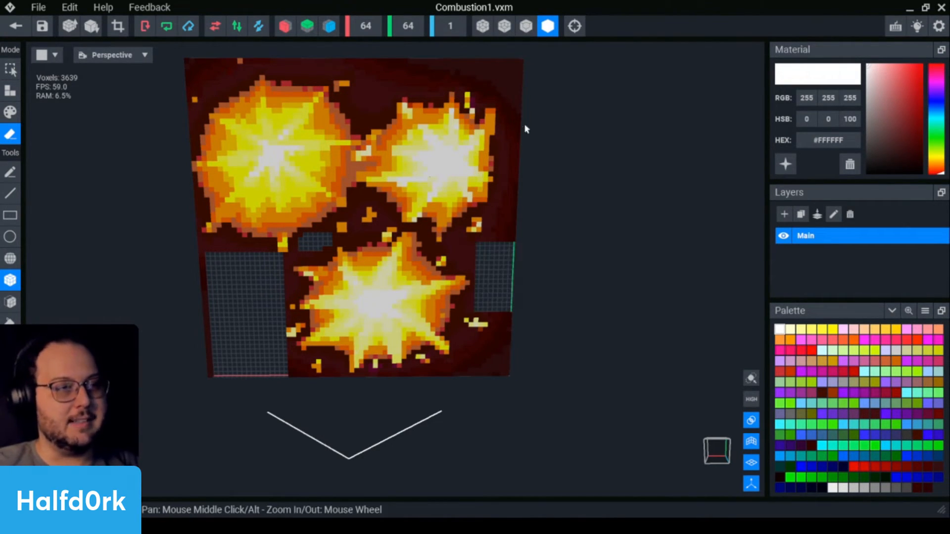
mouse_move(499, 61)
mouse_down()
mouse_move(534, 193)
mouse_move(514, 252)
mouse_up()
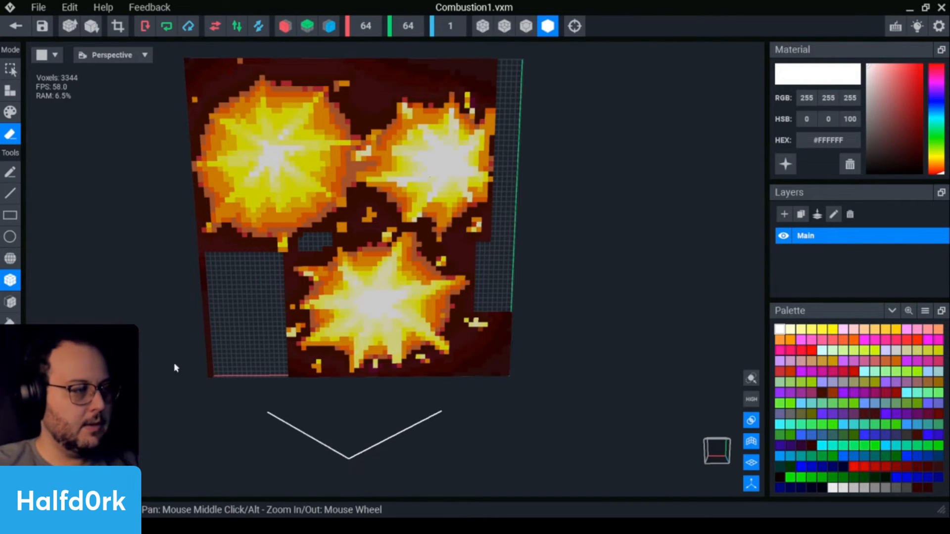
Erase dark background voxels in the model's lower-right corner with the face-based erase tool.
click(13, 305)
scroll(500, 360, up, 5)
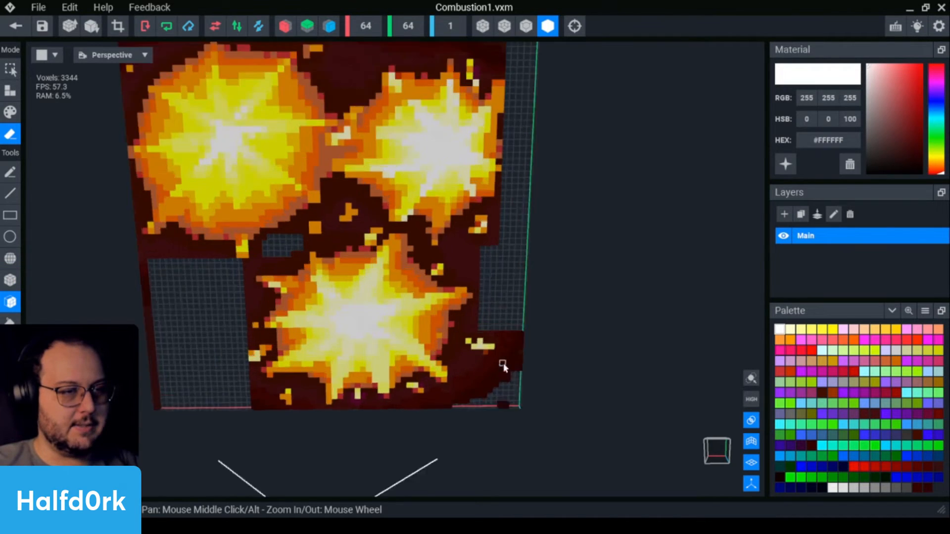
drag(527, 407, 507, 448)
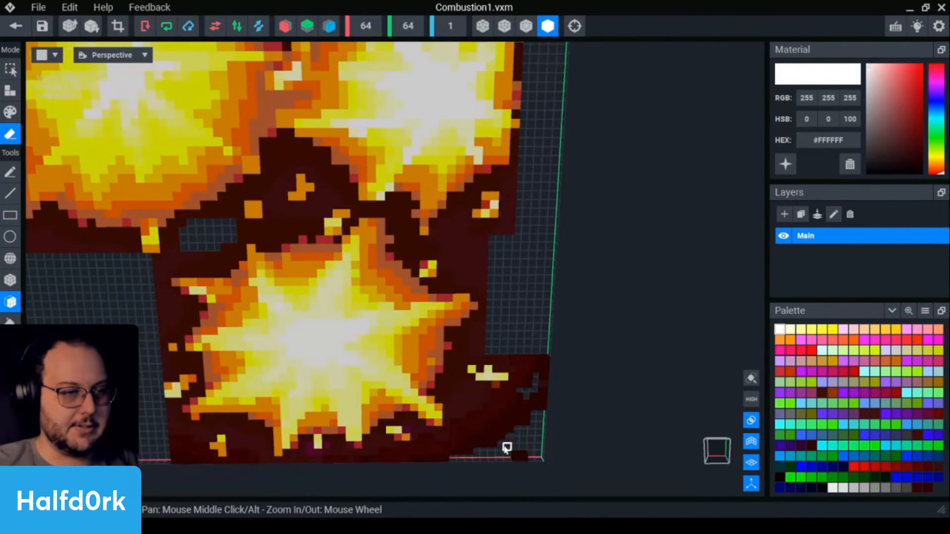
drag(526, 417, 532, 403)
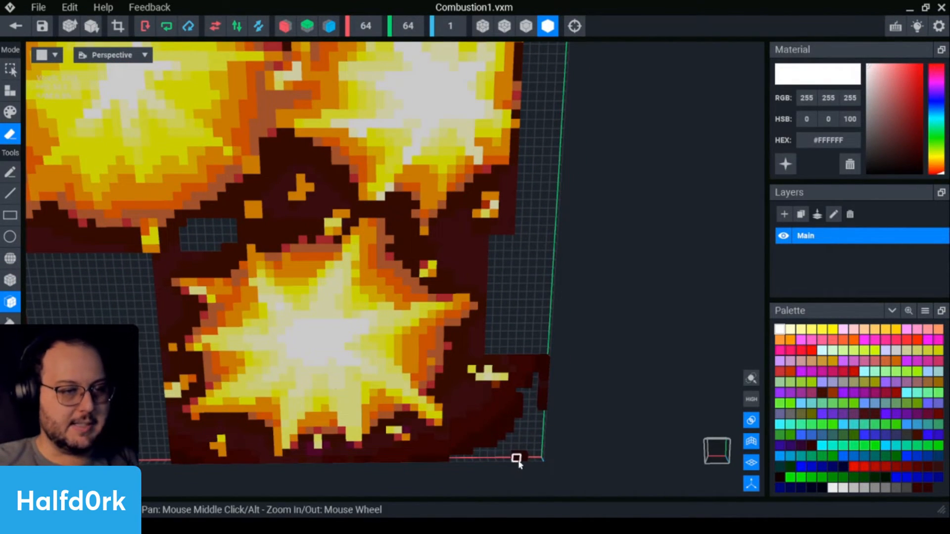
mouse_move(516, 460)
mouse_down()
mouse_move(545, 399)
mouse_move(534, 367)
mouse_up()
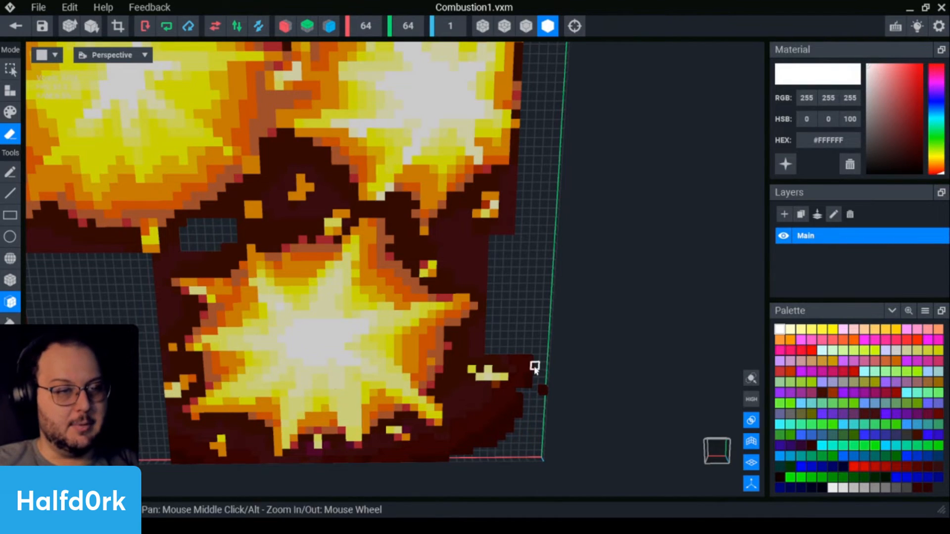
Erase the dark background patches in the gaps between the three bursts and beneath the upper-left burst.
scroll(434, 266, down, 2)
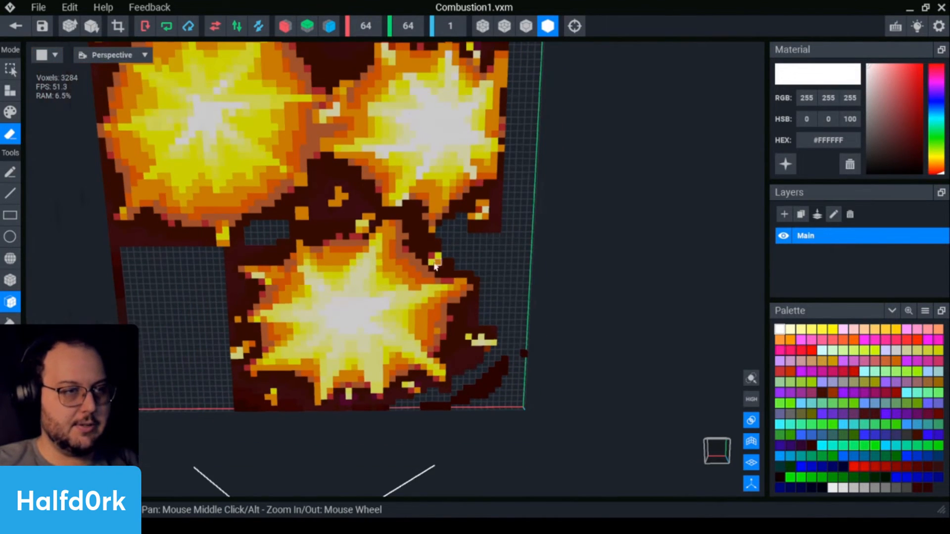
click(396, 218)
click(349, 211)
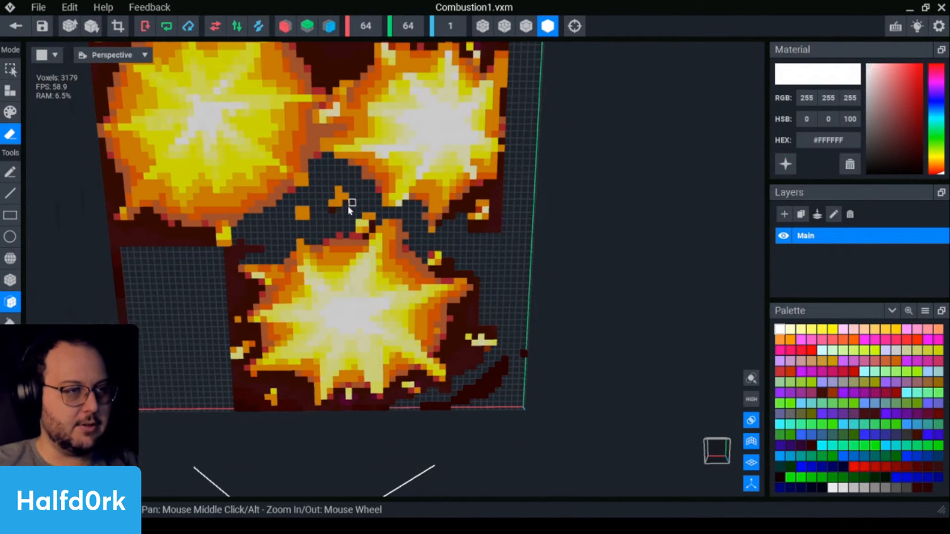
click(329, 92)
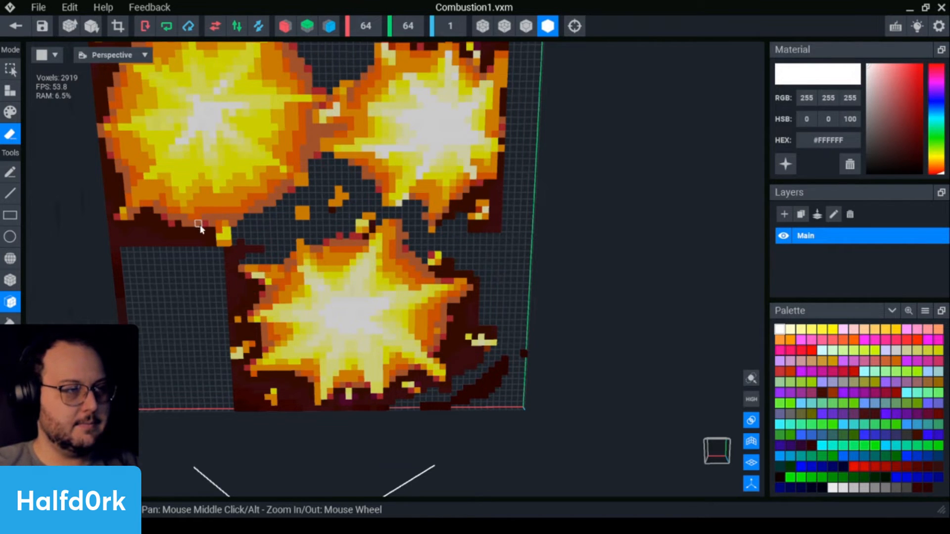
click(138, 238)
Erase dark background patches along the model's upper edge and above the upper-right burst.
middle_drag(142, 238, 240, 248)
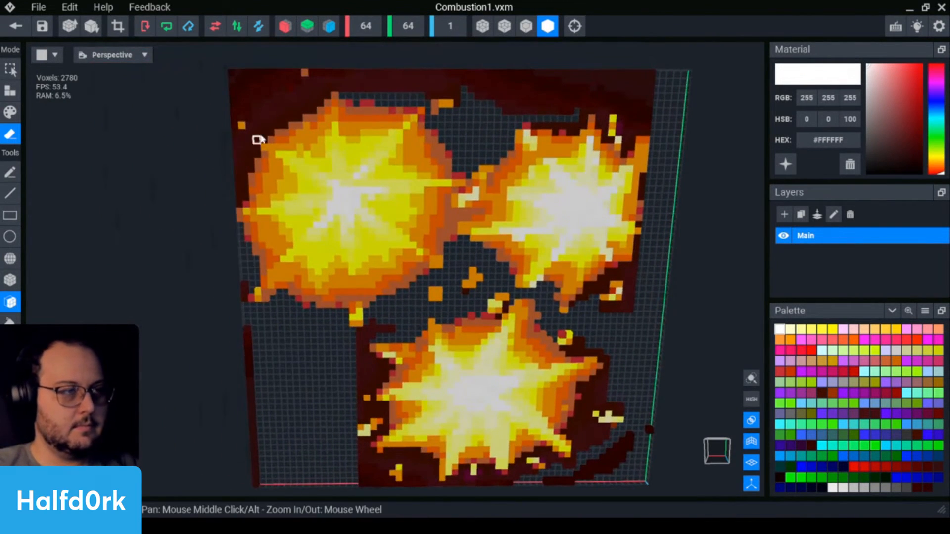
click(301, 96)
click(392, 79)
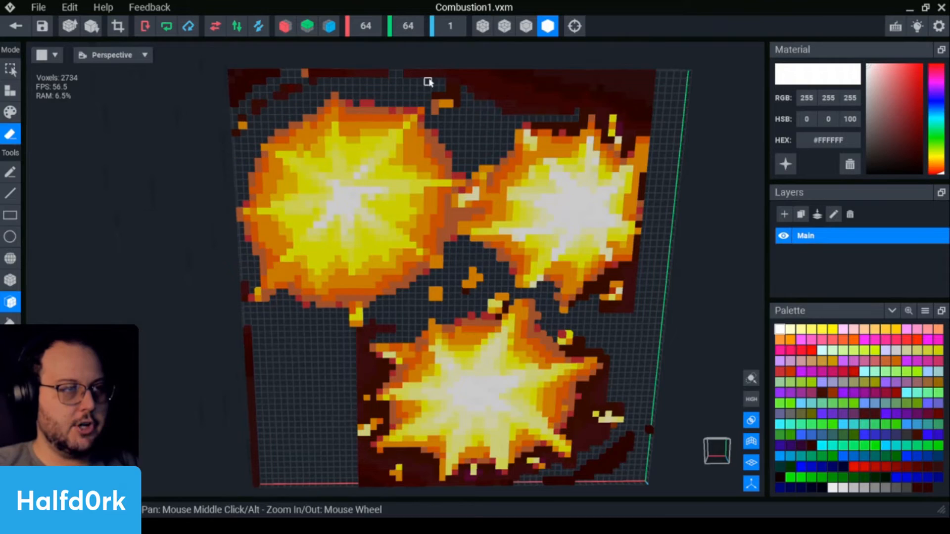
click(488, 87)
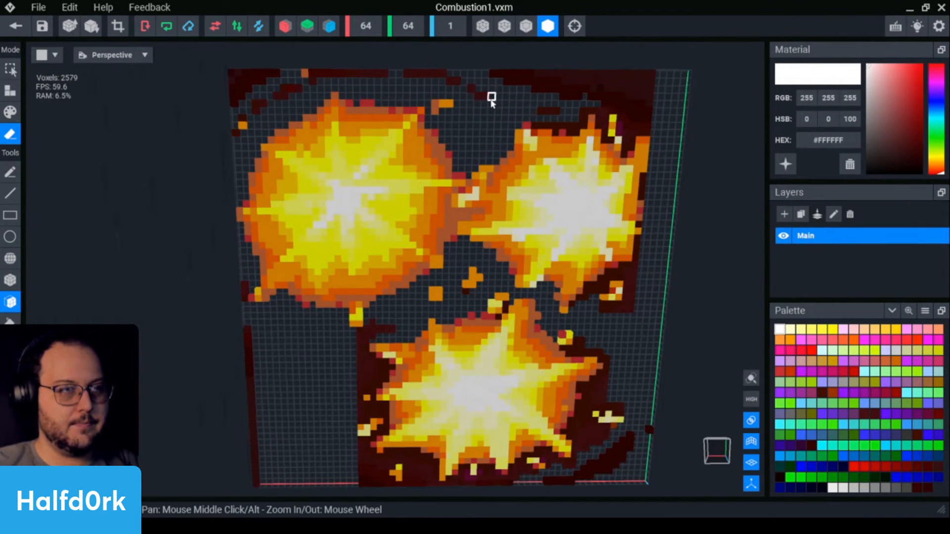
click(633, 136)
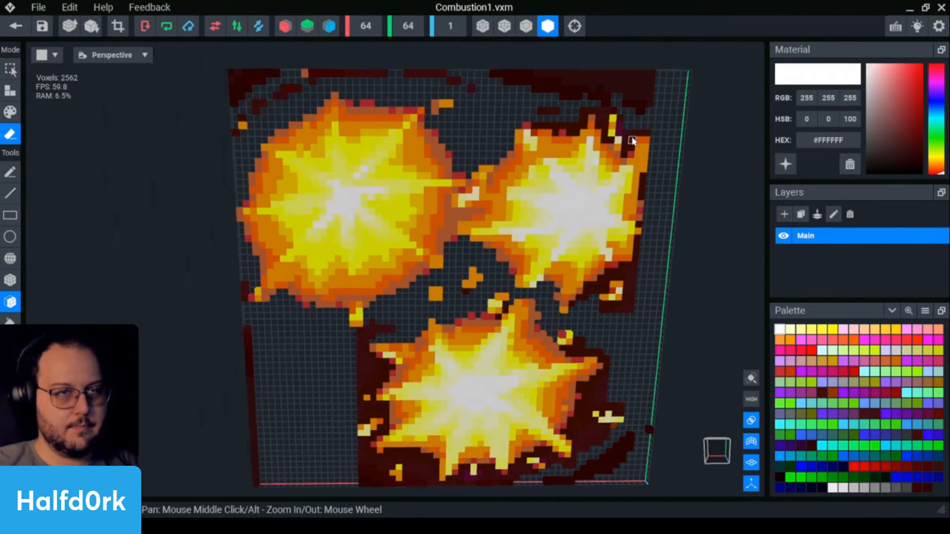
click(631, 142)
Erase dark background patches beneath the upper-right burst and around the right and lower-left sides of the lower burst.
middle_drag(632, 352, 622, 280)
click(615, 237)
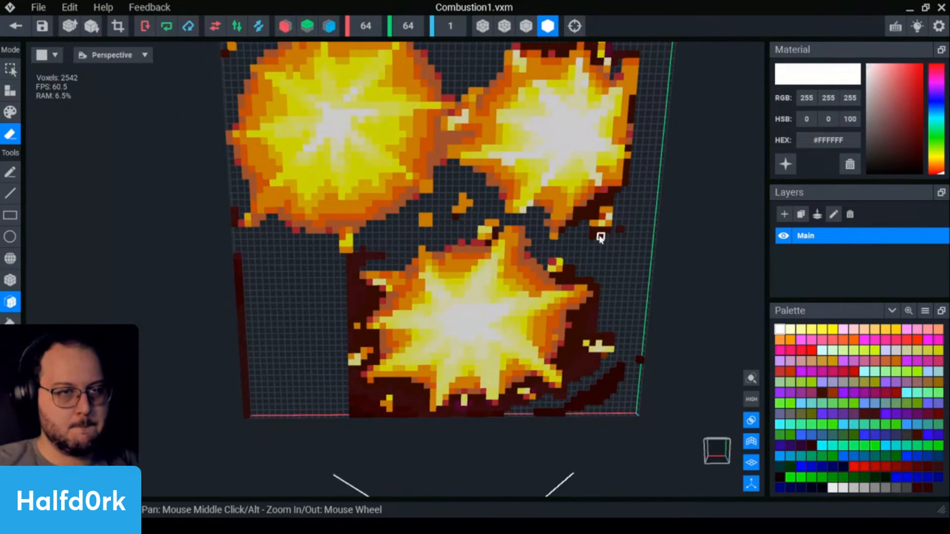
click(576, 338)
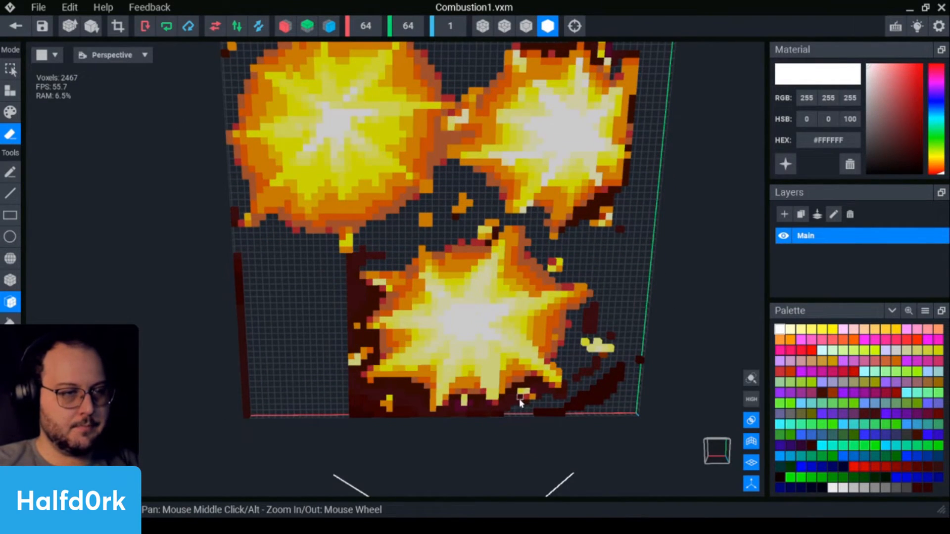
mouse_move(425, 412)
mouse_down()
mouse_move(396, 396)
mouse_move(350, 400)
mouse_up()
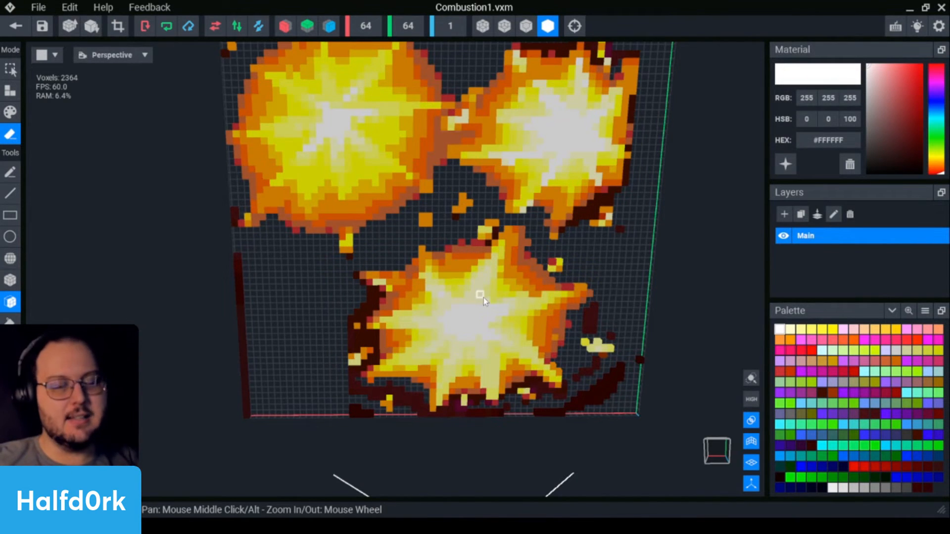
Erase the dark background left of the lower burst and thin out the dark patches near the model's lower-right corner.
scroll(483, 298, down, 4)
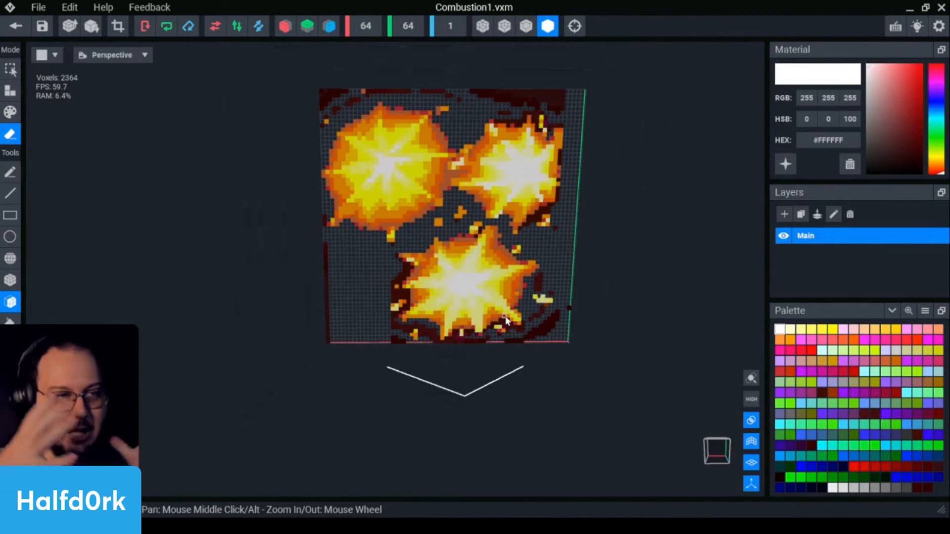
scroll(504, 319, up, 5)
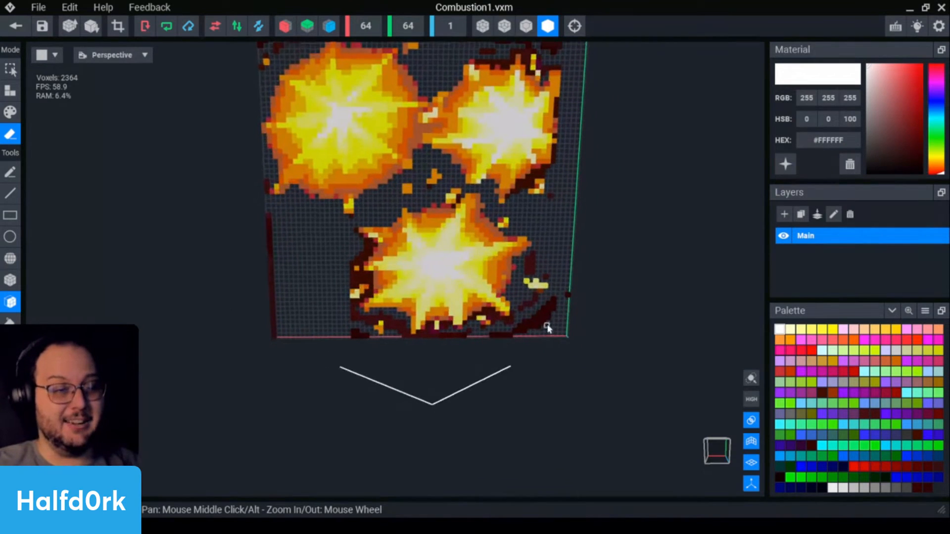
drag(309, 293, 330, 297)
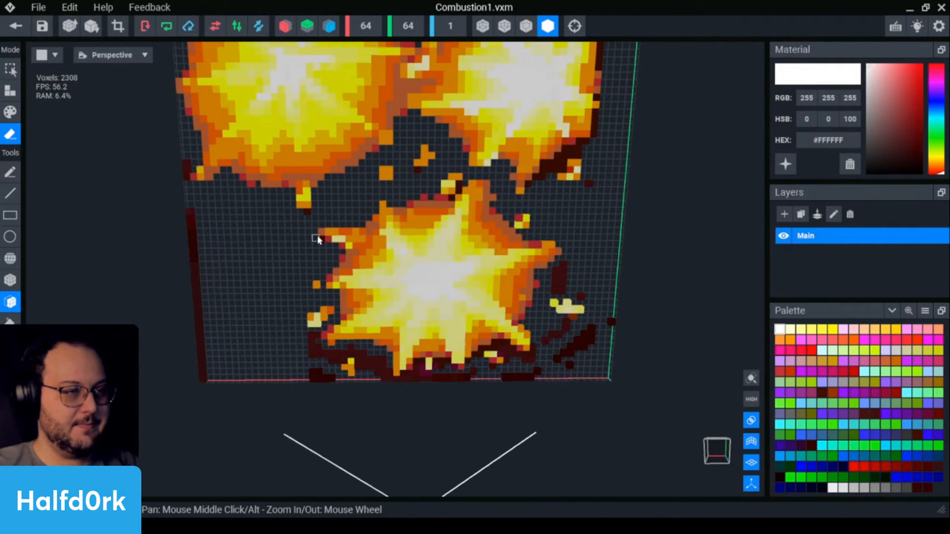
right_drag(307, 206, 477, 248)
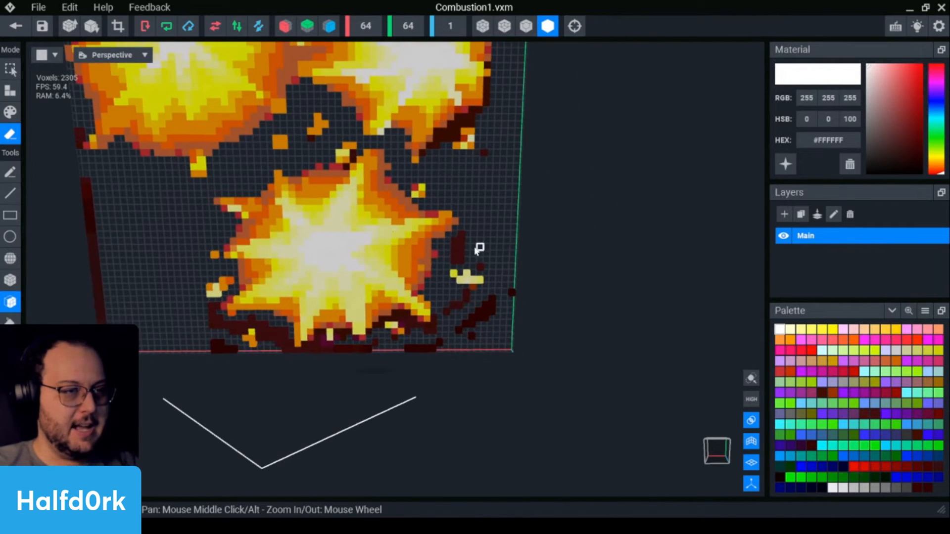
mouse_move(492, 314)
mouse_down()
mouse_move(463, 333)
mouse_move(475, 335)
mouse_up()
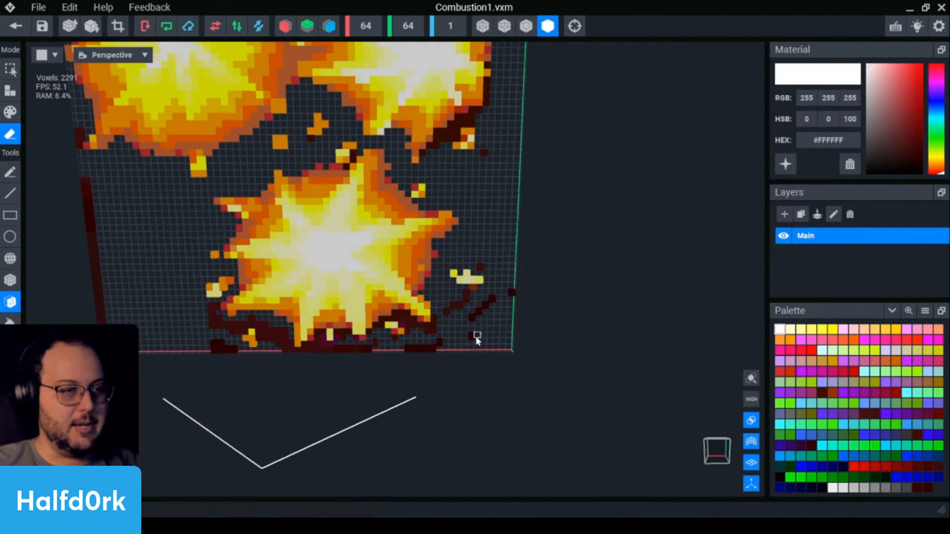
scroll(287, 299, up, 3)
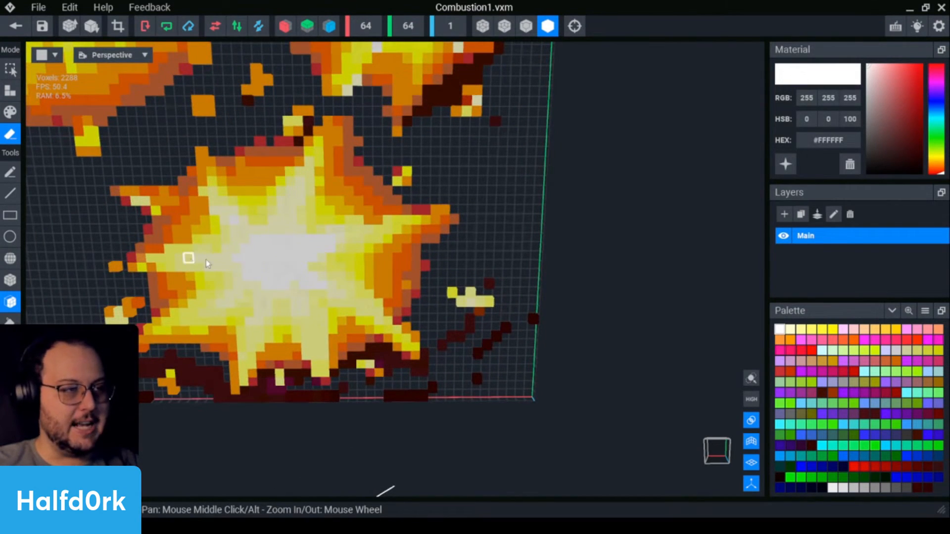
Erase the remaining dark specks around the pale yellow sparks to the right of the lower burst.
scroll(207, 264, up, 3)
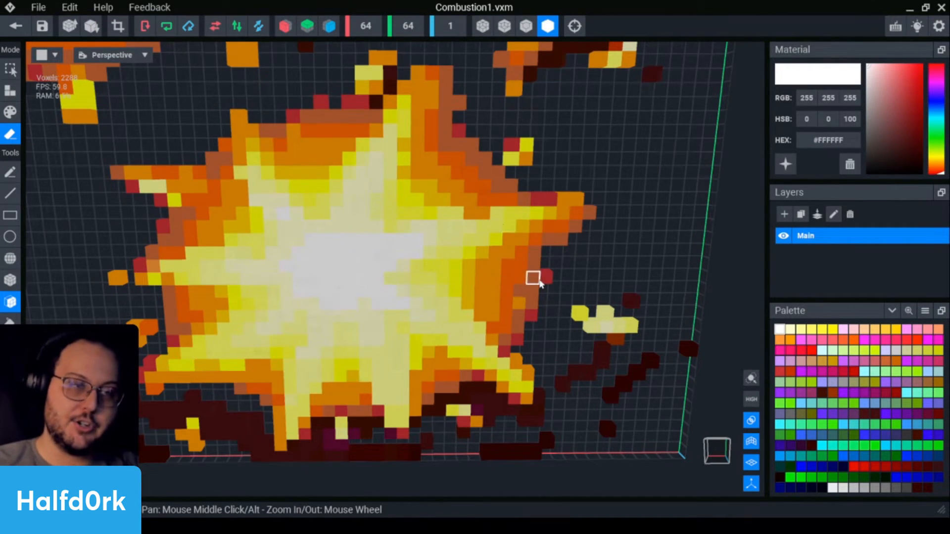
right_drag(619, 312, 597, 357)
mouse_move(597, 357)
mouse_down()
mouse_move(560, 381)
mouse_move(604, 390)
mouse_move(670, 355)
mouse_up()
click(680, 342)
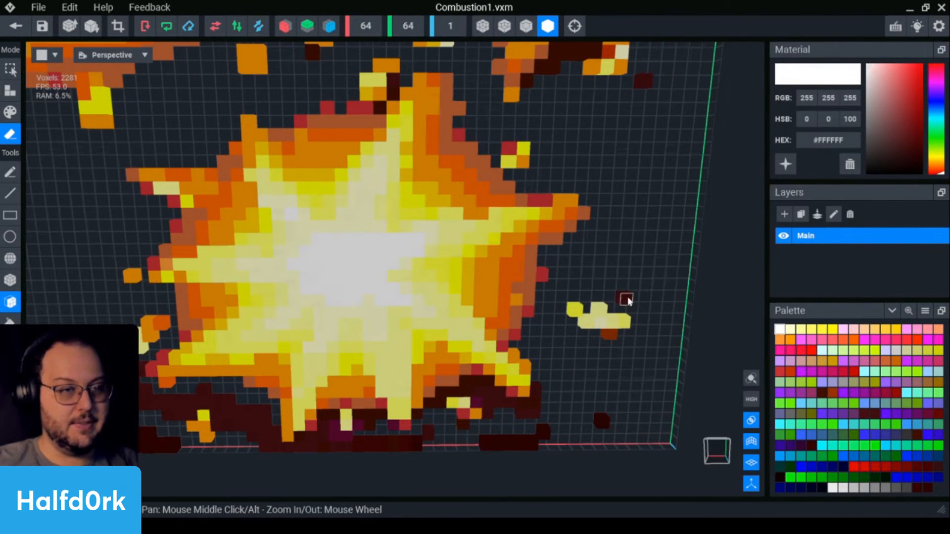
click(626, 298)
drag(605, 421, 522, 420)
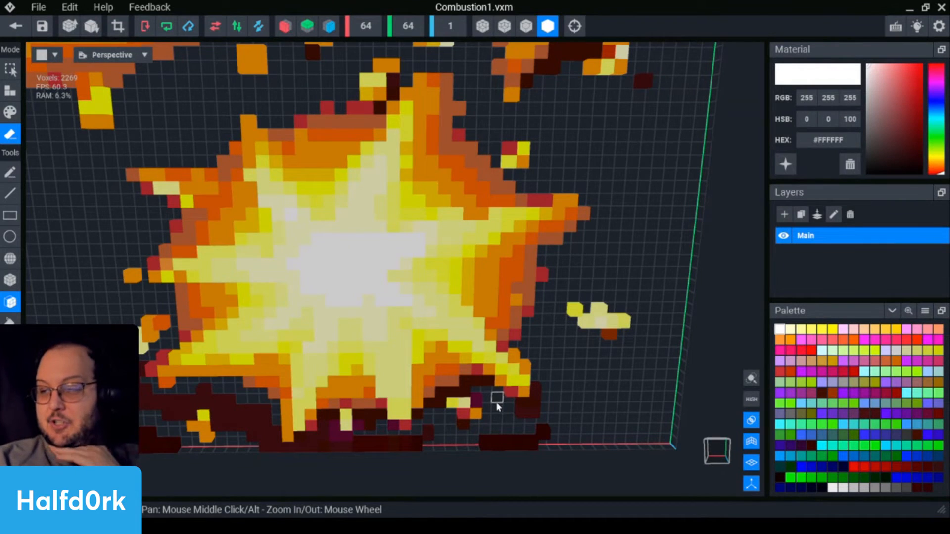
Erase the dark background strips beneath the lower burst along the model's lower edge.
scroll(494, 405, down, 2)
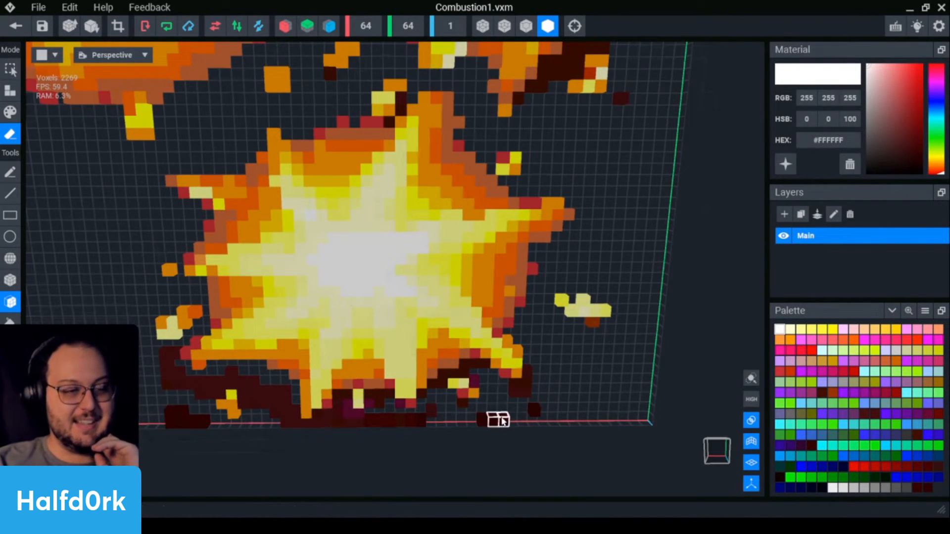
drag(497, 420, 482, 418)
mouse_move(420, 425)
mouse_down()
mouse_move(430, 413)
mouse_move(359, 427)
mouse_move(346, 392)
mouse_move(318, 429)
mouse_move(325, 417)
mouse_move(278, 414)
mouse_up()
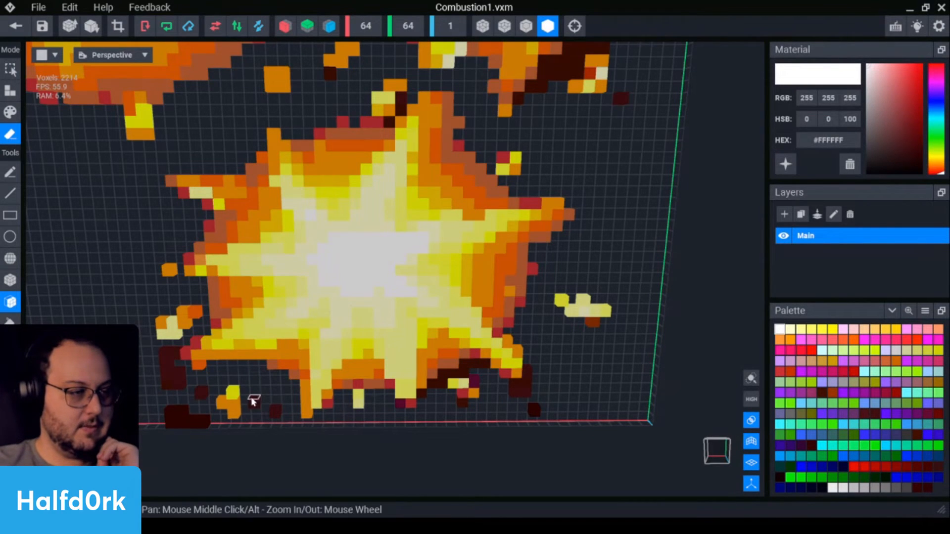
middle_drag(277, 411, 338, 447)
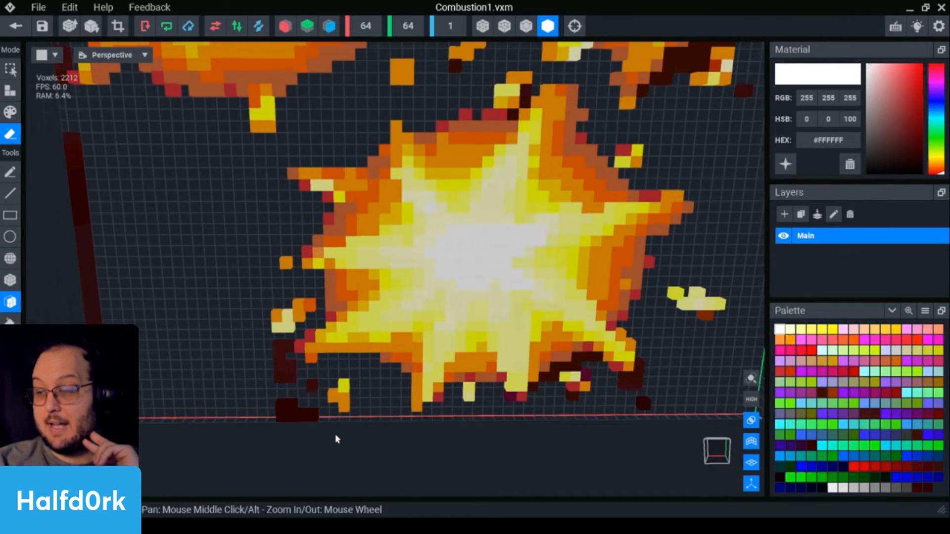
Sample the dark brown #400F01 from below the upper-right burst and delete that material with all its voxels.
scroll(334, 434, down, 2)
middle_drag(504, 378, 642, 174)
scroll(593, 184, down, 2)
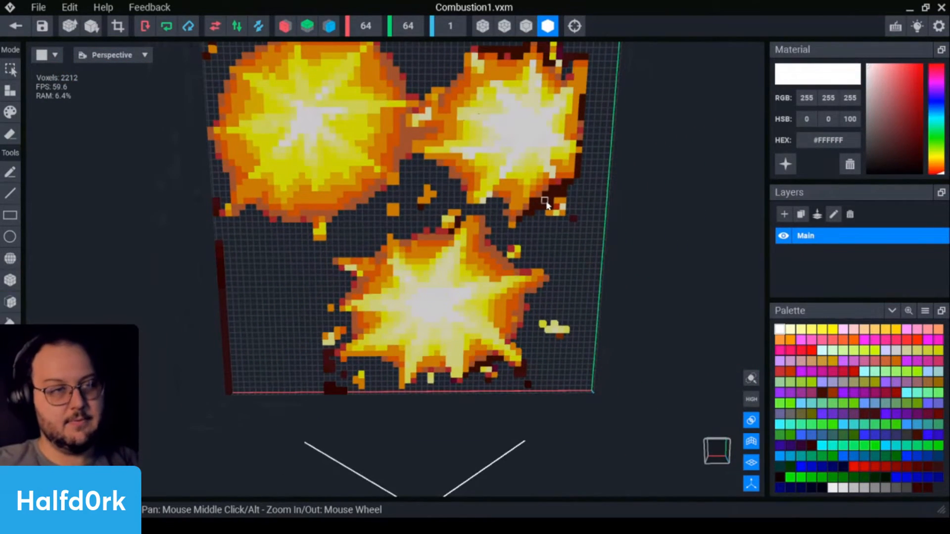
alt+click(545, 203)
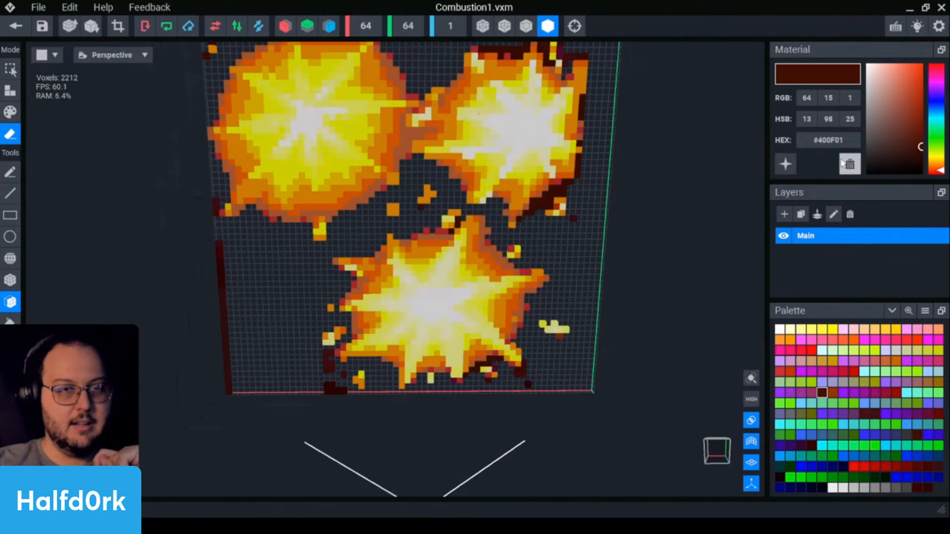
click(849, 164)
Sample the dark red background above the upper-right burst and delete those materials with their voxels.
middle_drag(691, 186, 533, 87)
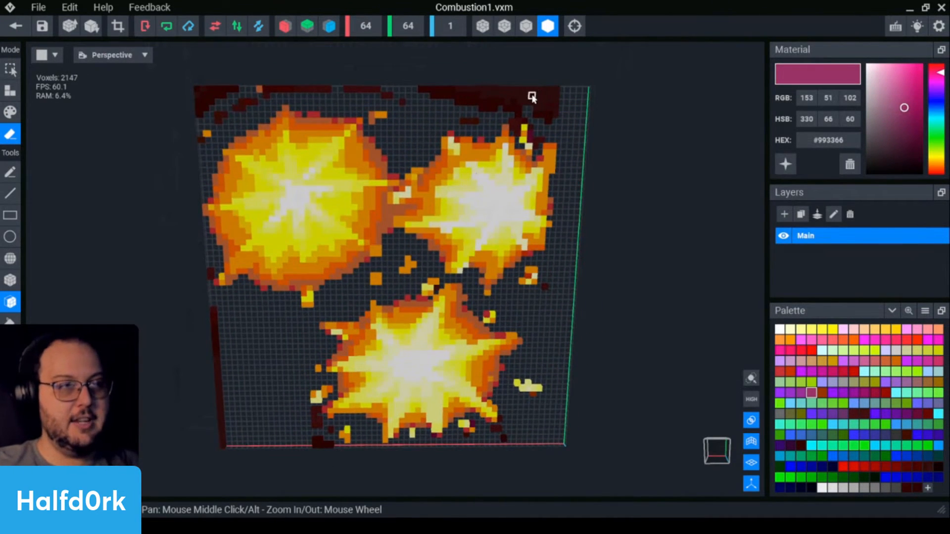
alt+click(532, 97)
click(850, 164)
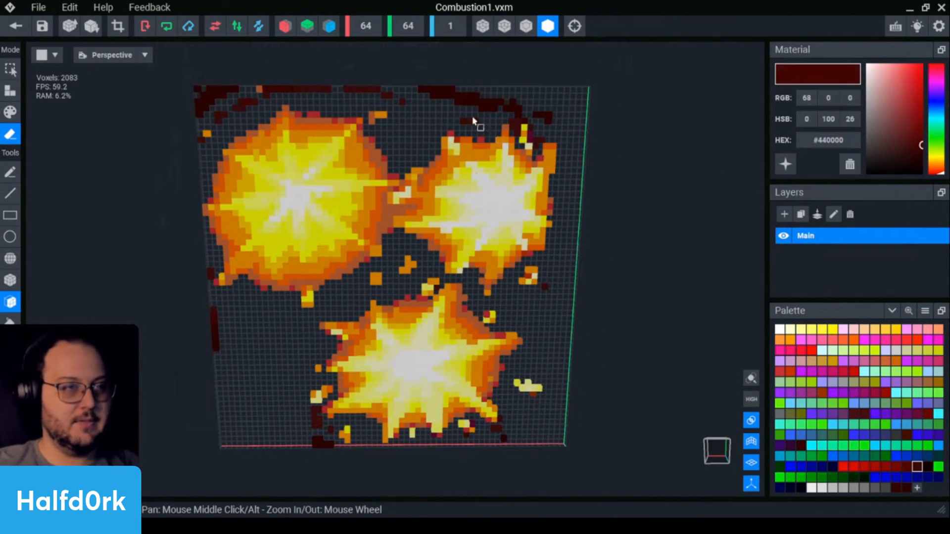
click(849, 165)
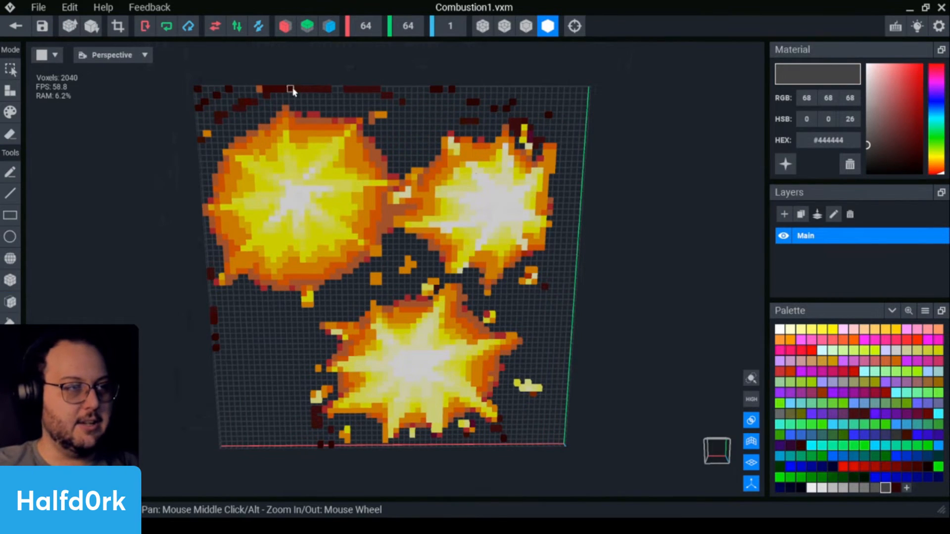
Sample and delete the dark red materials along the upper edge and the #461010 material beside the upper-right burst.
alt+click(290, 89)
click(849, 164)
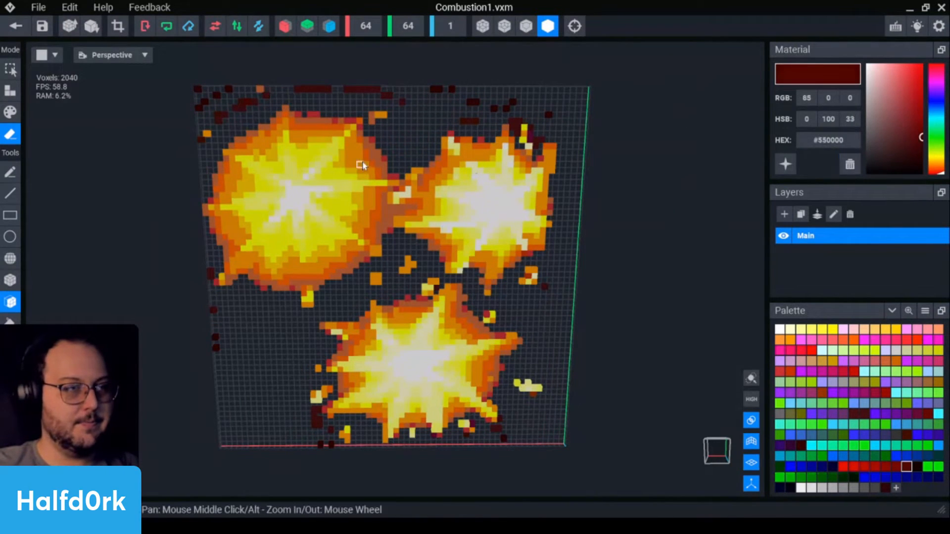
alt+click(309, 86)
click(850, 164)
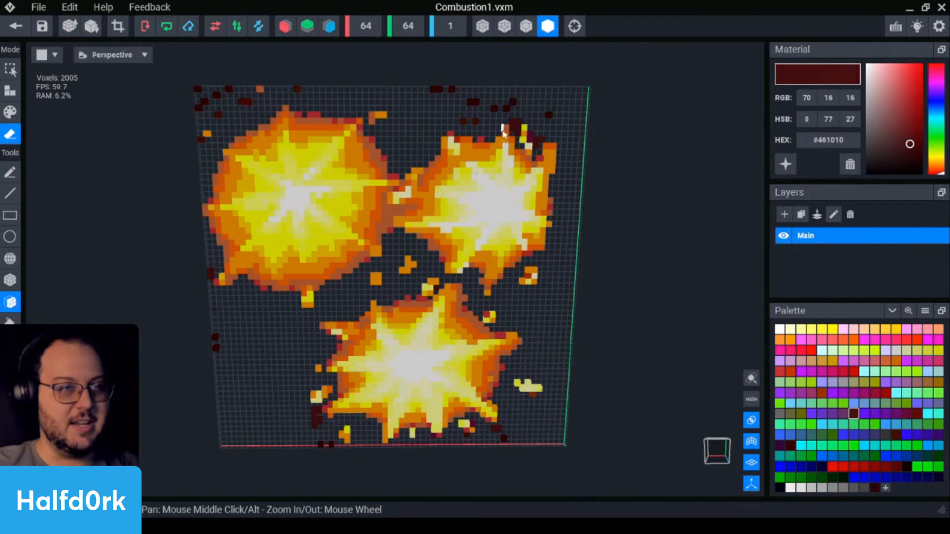
scroll(503, 133, up, 4)
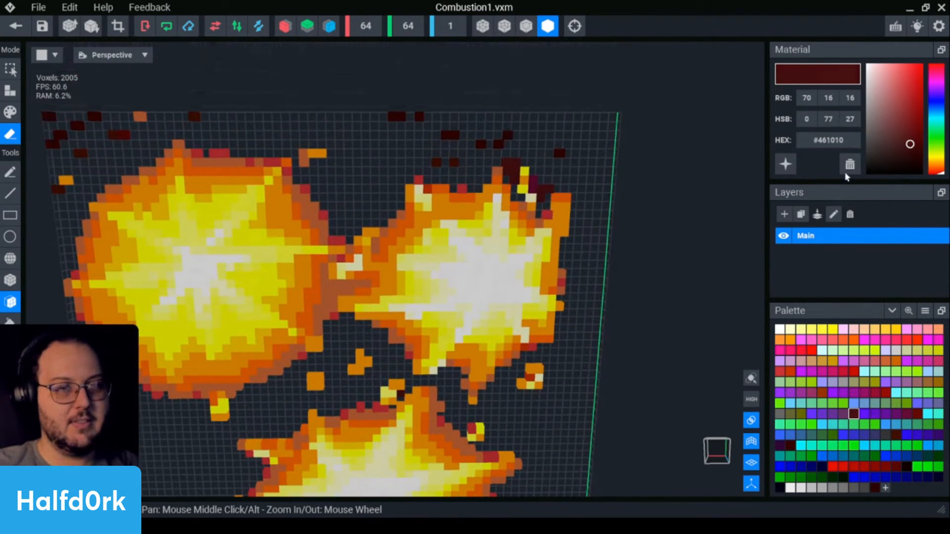
click(848, 169)
Sample the dark specks above the bursts and delete the materials #330000, #420F00 and #2C0505 with their voxels.
alt+click(564, 143)
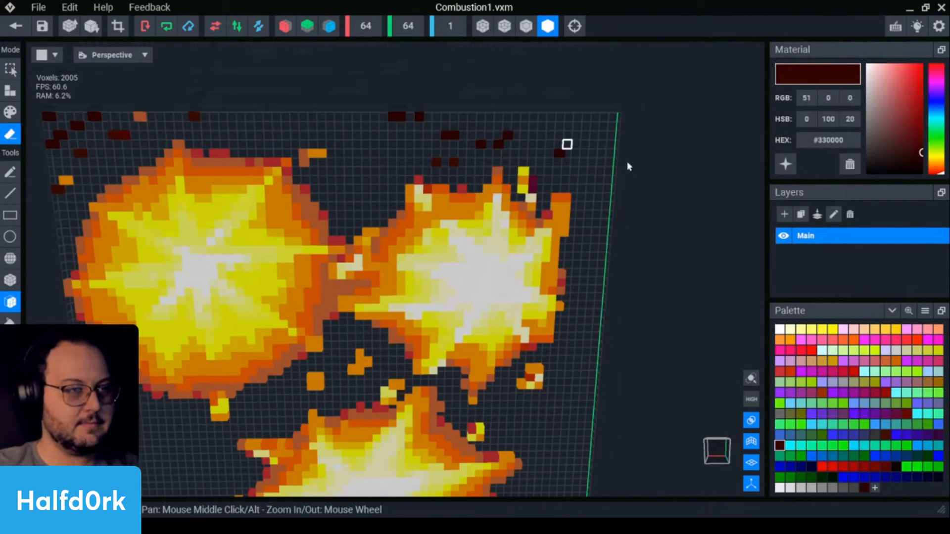
click(858, 170)
alt+click(452, 163)
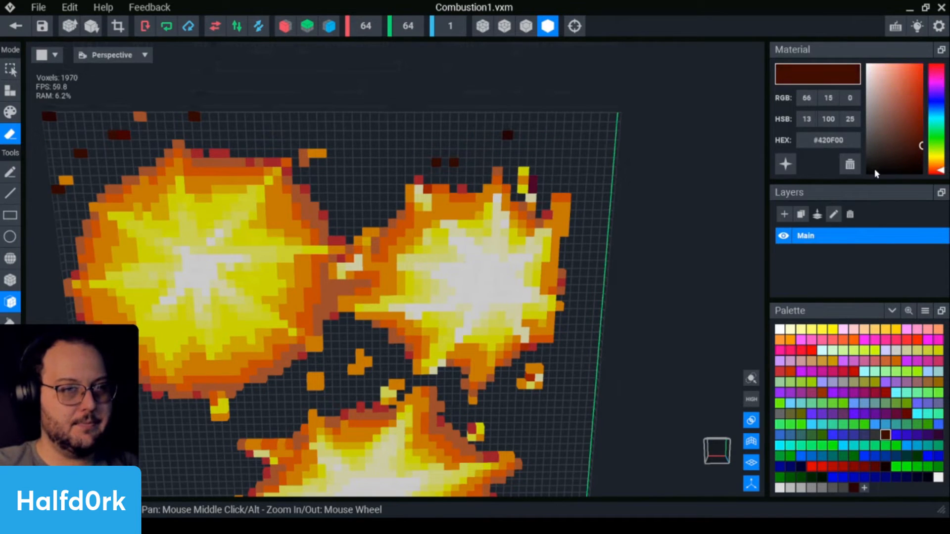
click(850, 166)
alt+click(509, 136)
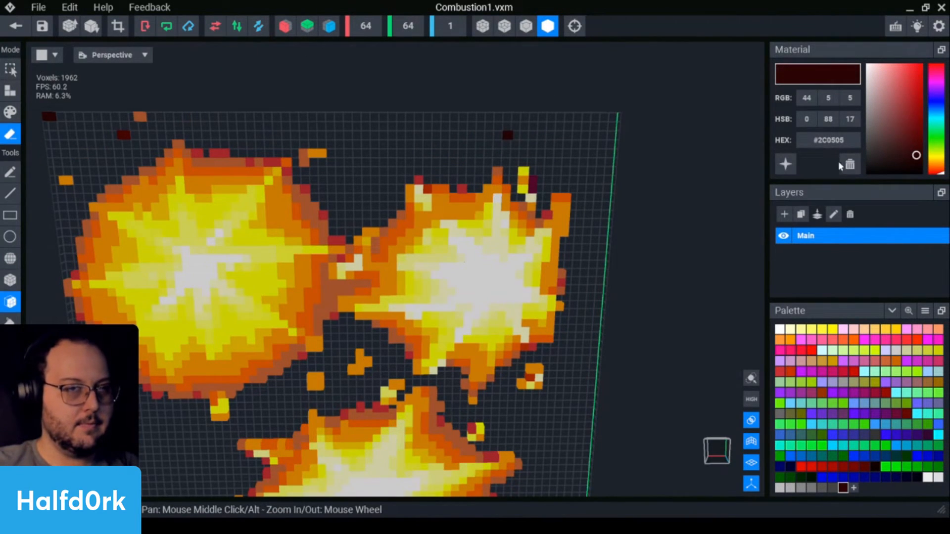
click(848, 165)
Delete the dark red #550000 material sampled from the speck above the upper-left burst, and save the model.
middle_drag(67, 128, 324, 127)
alt+click(391, 137)
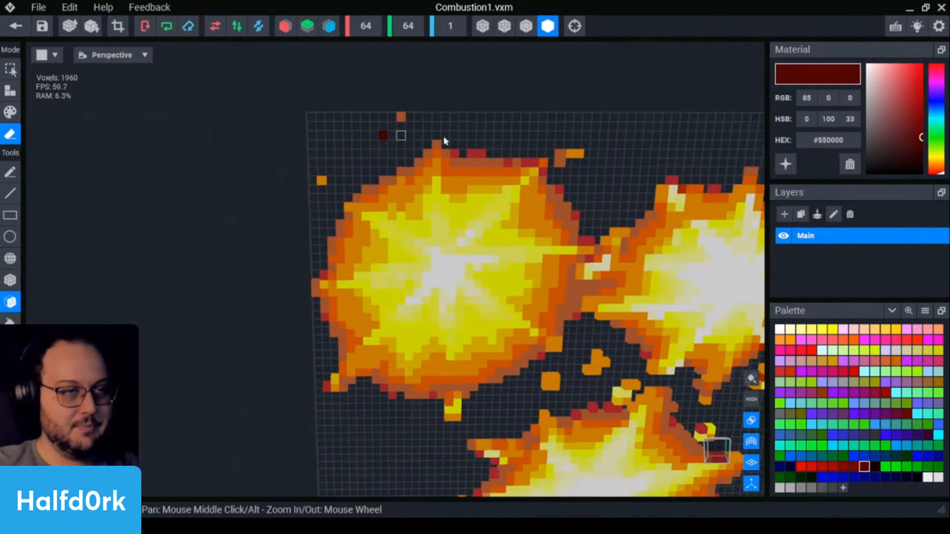
click(851, 168)
middle_drag(732, 346, 514, 166)
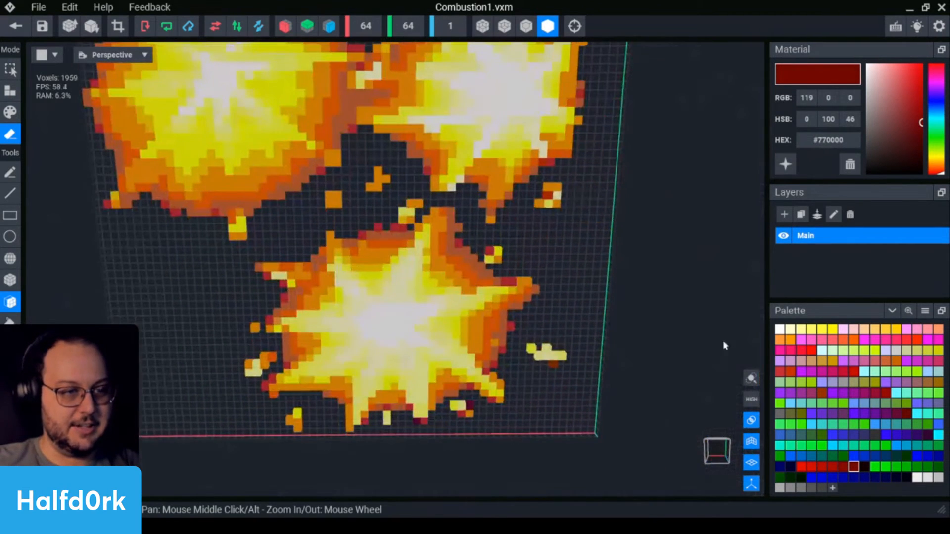
scroll(565, 385, up, 1)
scroll(543, 357, down, 5)
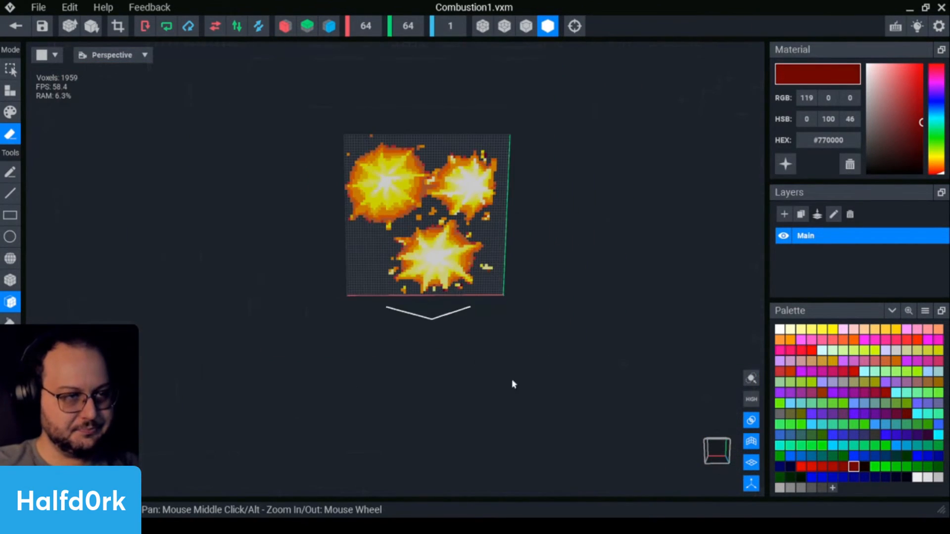
scroll(370, 285, up, 2)
scroll(370, 285, up, 2)
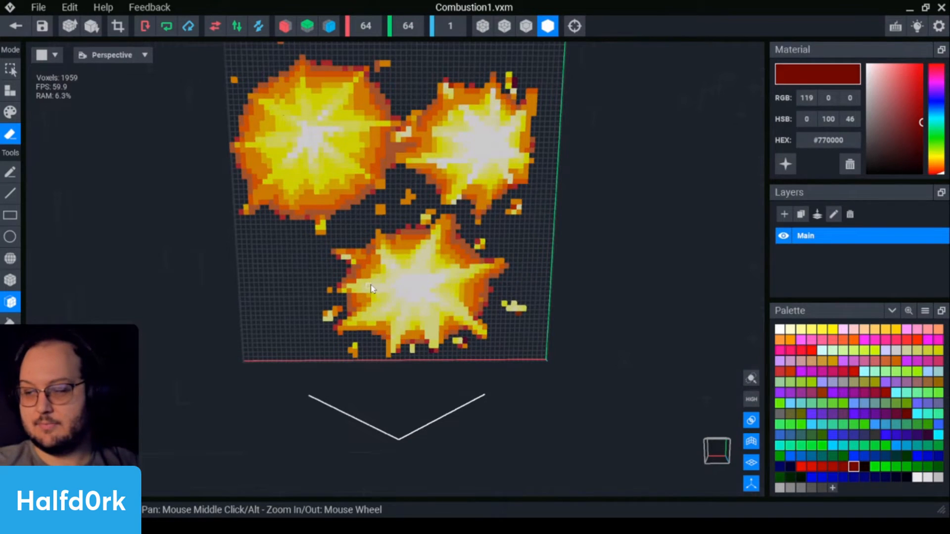
key(ctrl+s)
Switch to single-voxel erasing and remove two stray voxels around the small spark cluster beneath the upper-right burst.
scroll(463, 279, up, 2)
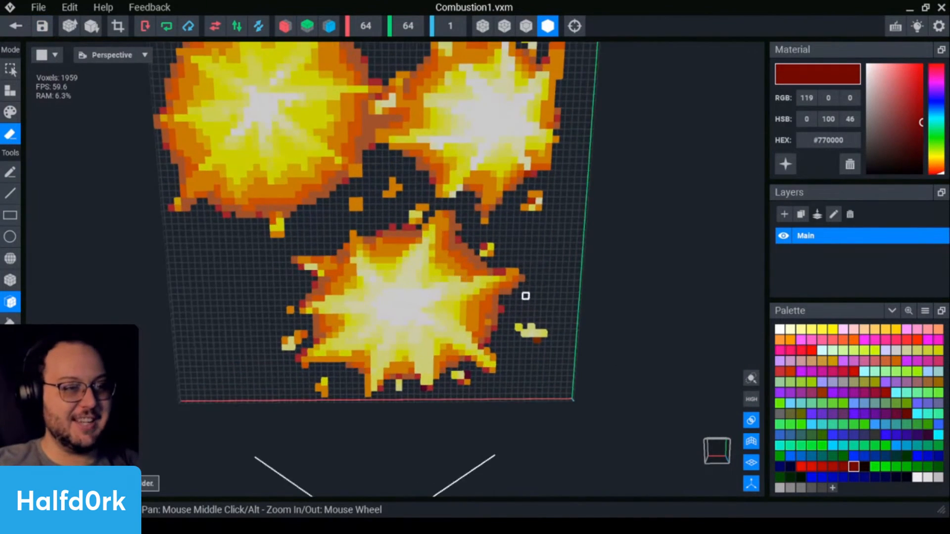
right_drag(526, 296, 526, 298)
scroll(526, 298, up, 2)
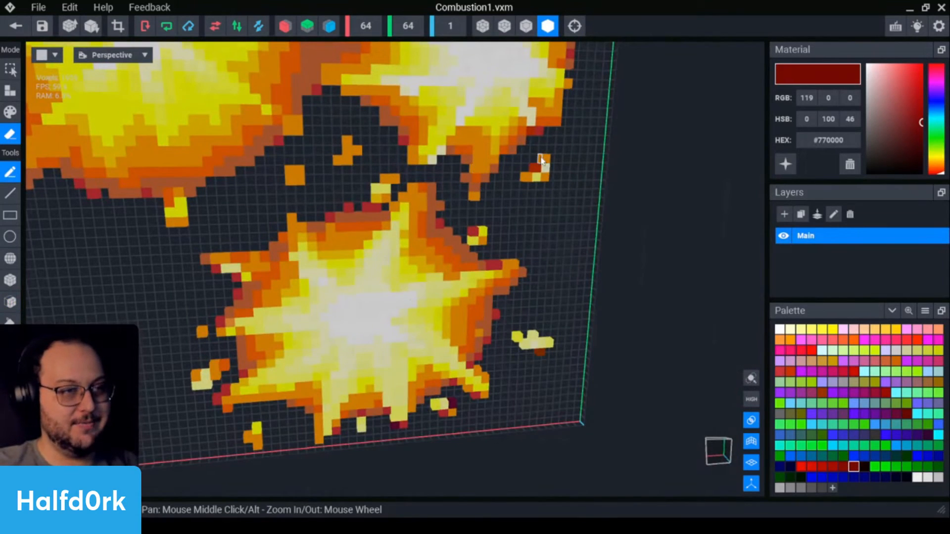
scroll(603, 217, down, 1)
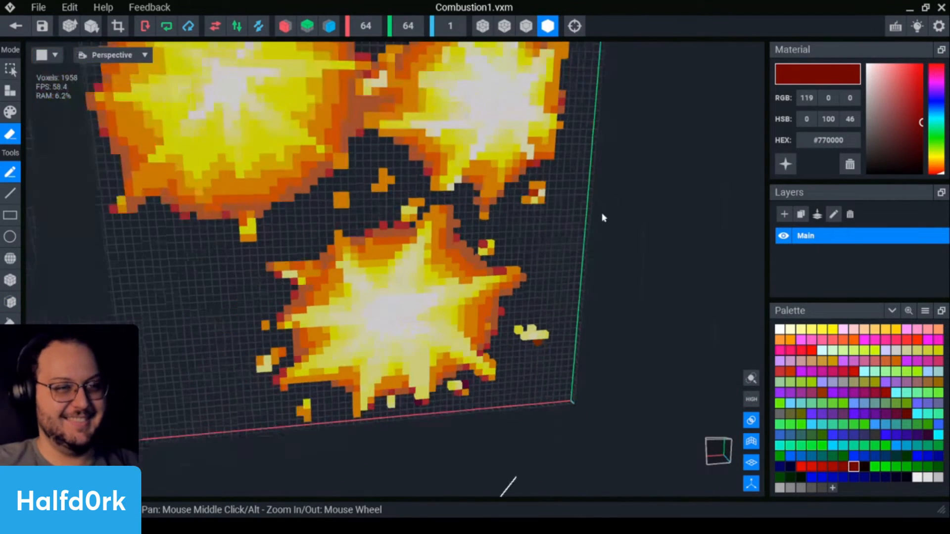
click(542, 188)
scroll(624, 227, down, 5)
right_drag(544, 271, 503, 269)
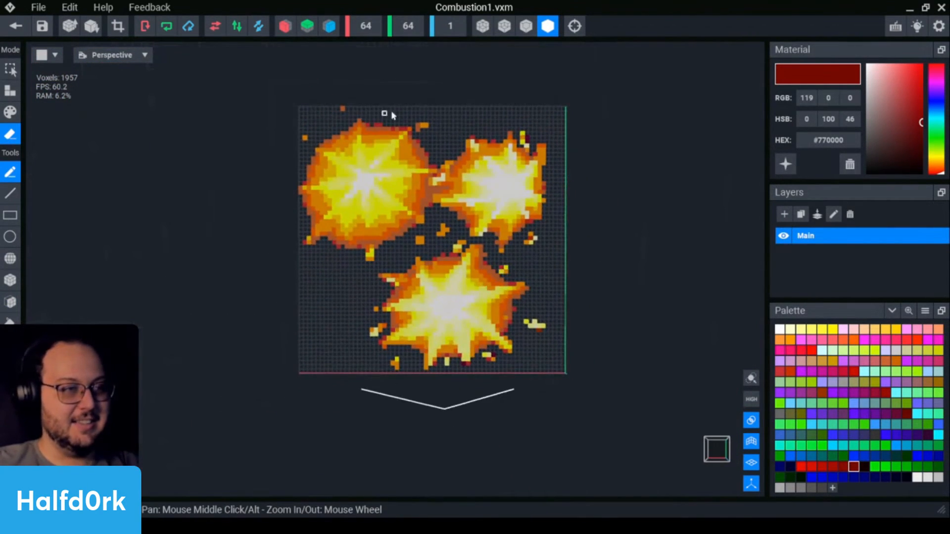
scroll(535, 386, up, 2)
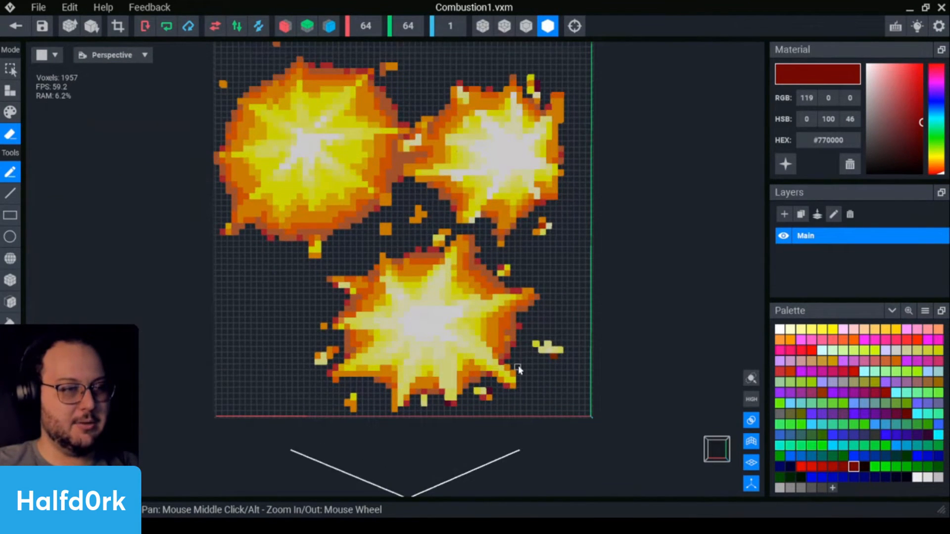
Save and close the Combustion1 model, and clone it in the library as Combustion2.
click(16, 26)
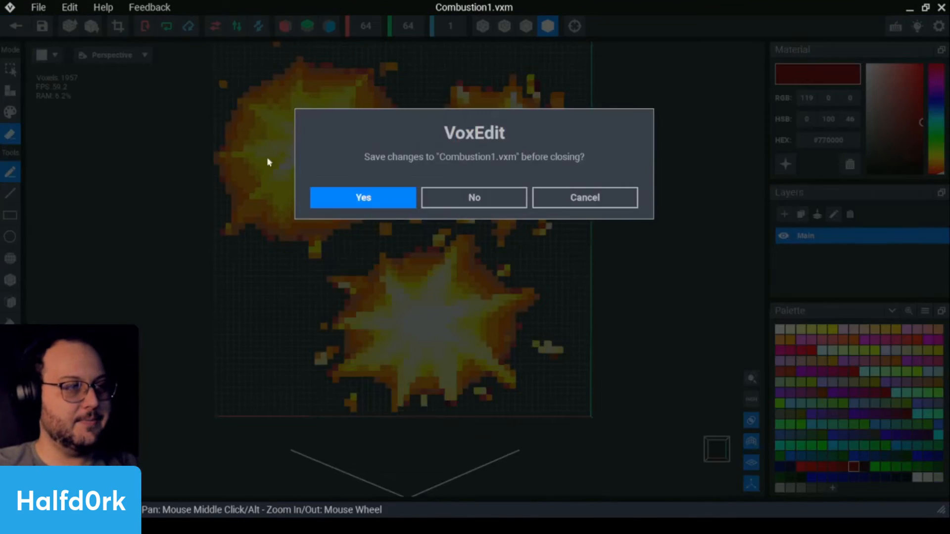
click(372, 197)
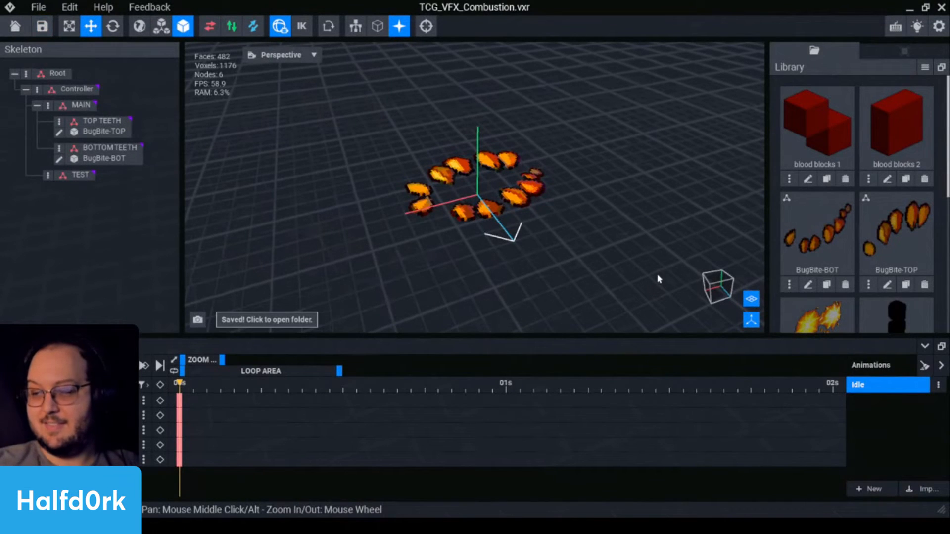
scroll(839, 290, down, 5)
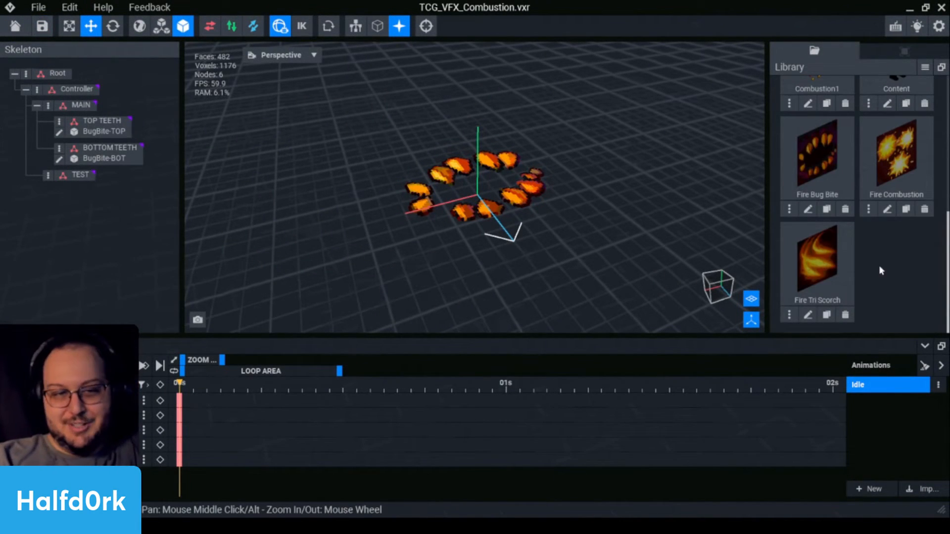
scroll(889, 267, up, 2)
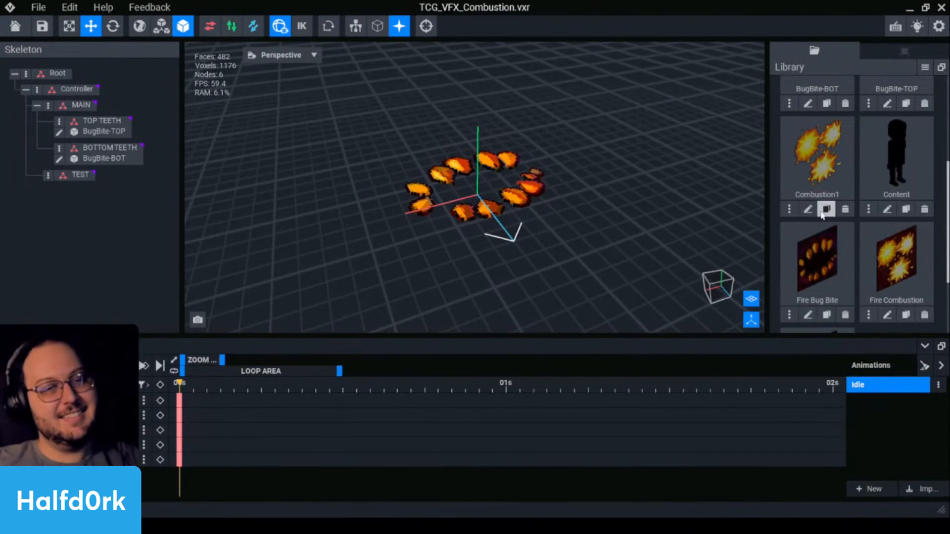
click(826, 210)
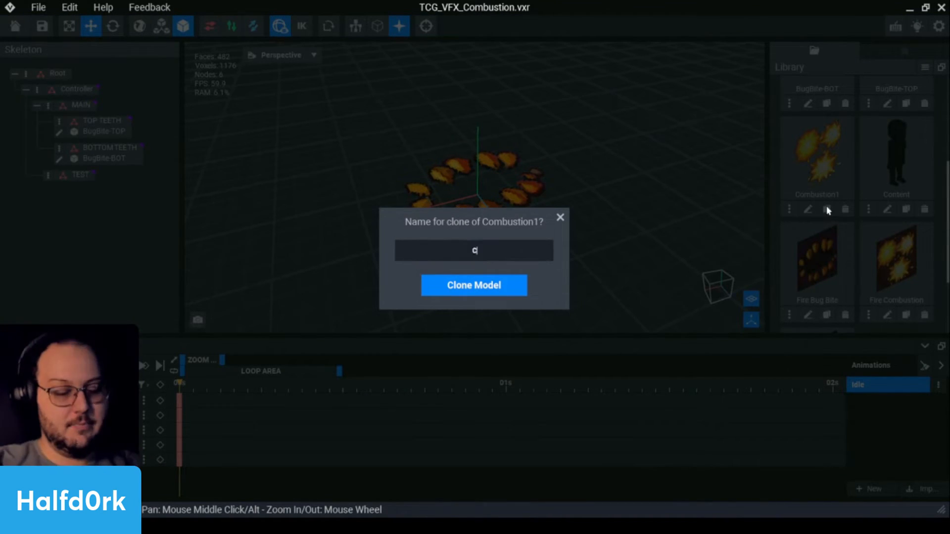
key(Return)
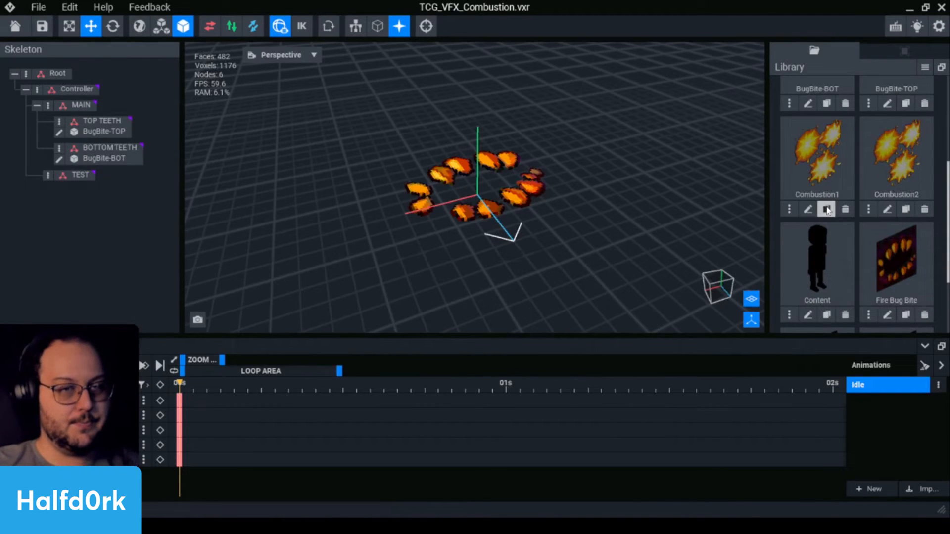
Open Combustion2 for editing and box-erase the small spark cluster above the right side of the lower burst.
click(887, 210)
scroll(587, 282, up, 3)
right_drag(376, 244, 497, 317)
key(r)
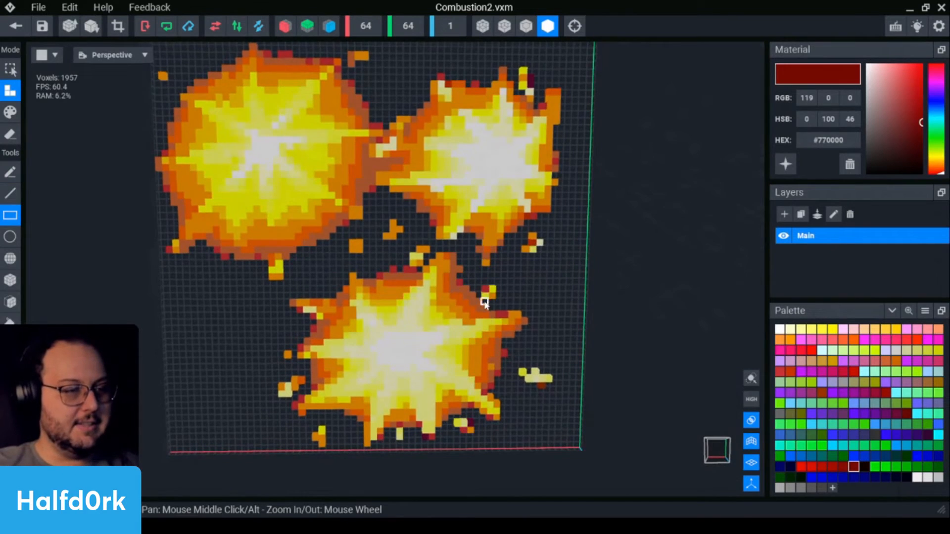
scroll(488, 296, up, 3)
click(495, 268)
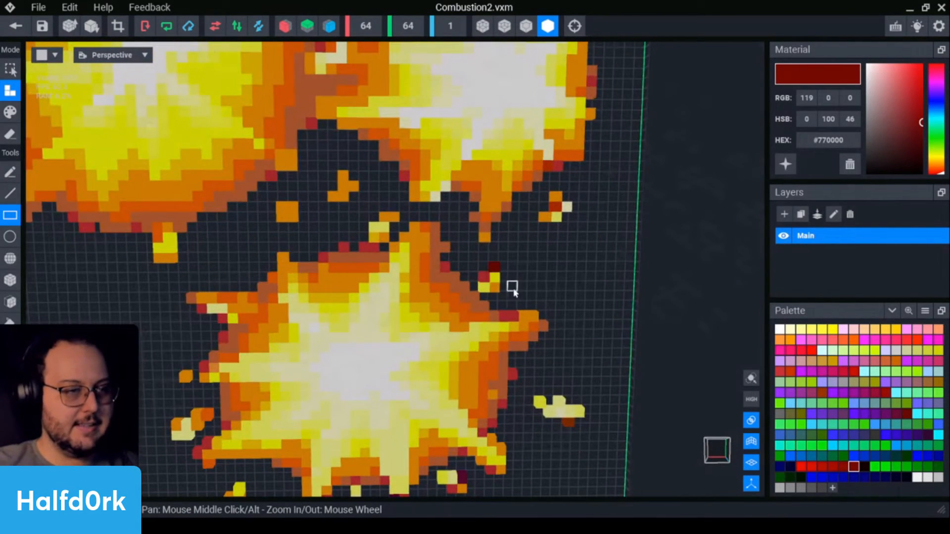
click(10, 280)
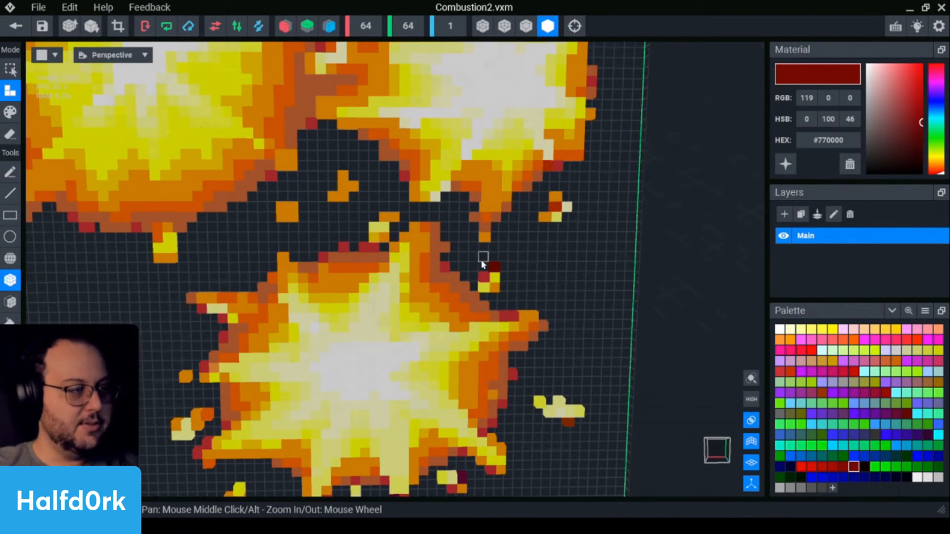
key(e)
click(492, 269)
drag(494, 269, 484, 284)
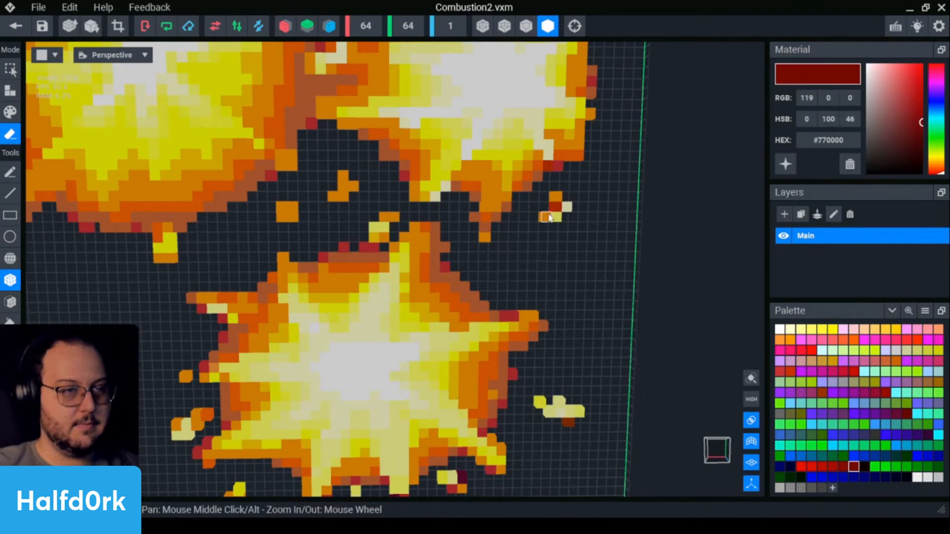
Erase the spark clusters beneath the upper-right burst and right of the lower burst, plus the orange specks between the three bursts.
drag(569, 208, 544, 219)
click(555, 198)
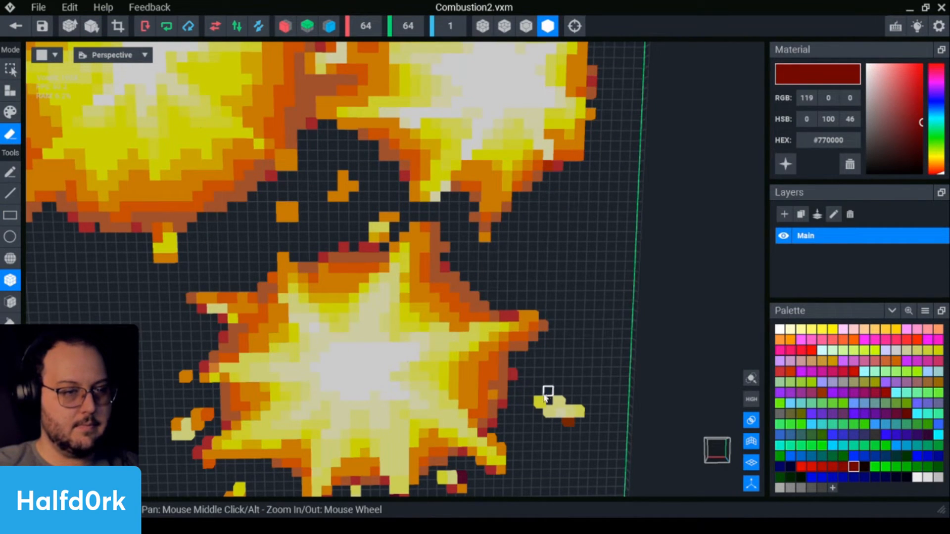
drag(538, 403, 569, 426)
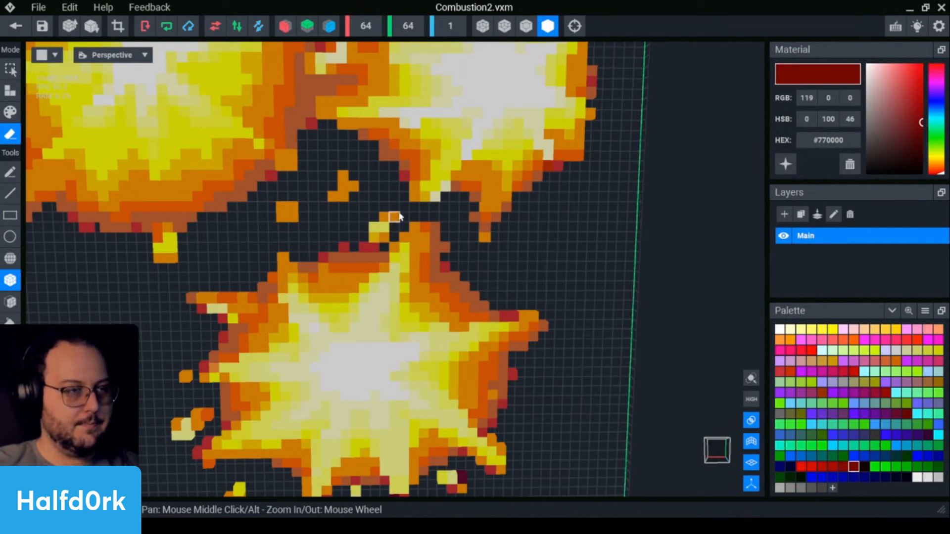
drag(394, 218, 372, 239)
mouse_move(345, 176)
mouse_down()
mouse_move(333, 196)
mouse_move(293, 216)
mouse_up()
click(352, 186)
Erase the yellow-orange tip hanging under the upper-left burst and the stray voxels at its lower-left corner.
middle_drag(223, 277, 287, 198)
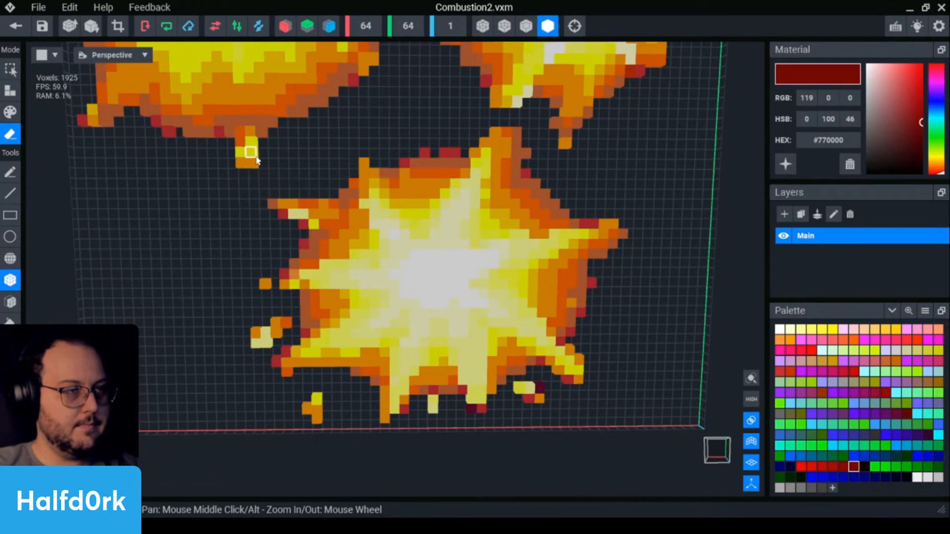
mouse_move(252, 152)
mouse_down()
mouse_move(252, 163)
mouse_move(241, 153)
mouse_up()
click(251, 142)
middle_drag(169, 175, 204, 168)
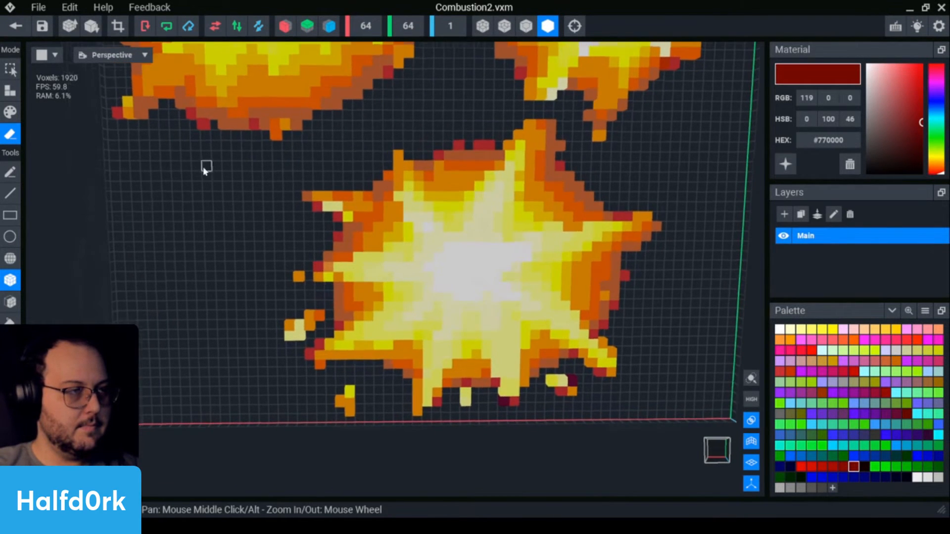
click(126, 105)
click(117, 114)
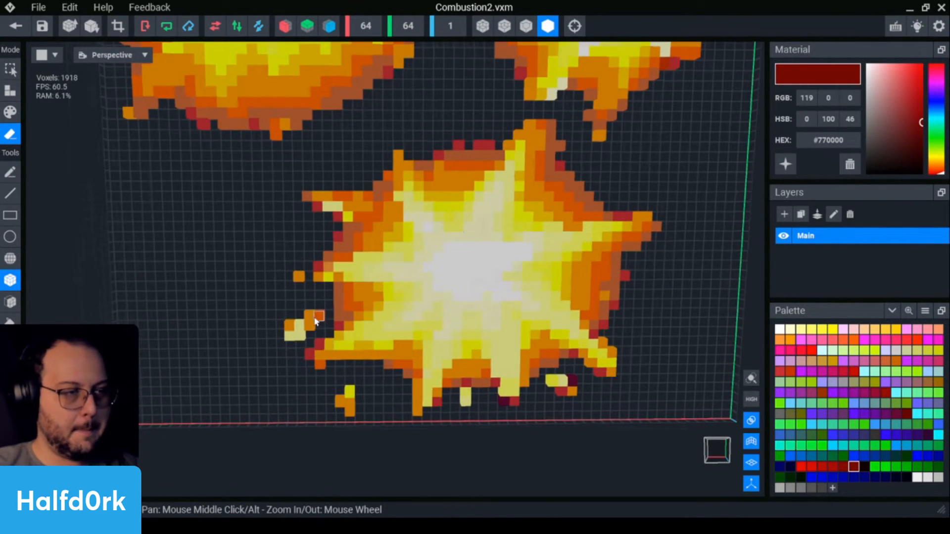
Erase the loose sparks left of the lower burst and the small clusters beneath it.
drag(315, 320, 287, 332)
click(298, 276)
drag(350, 390, 349, 420)
click(341, 401)
scroll(584, 393, down, 2)
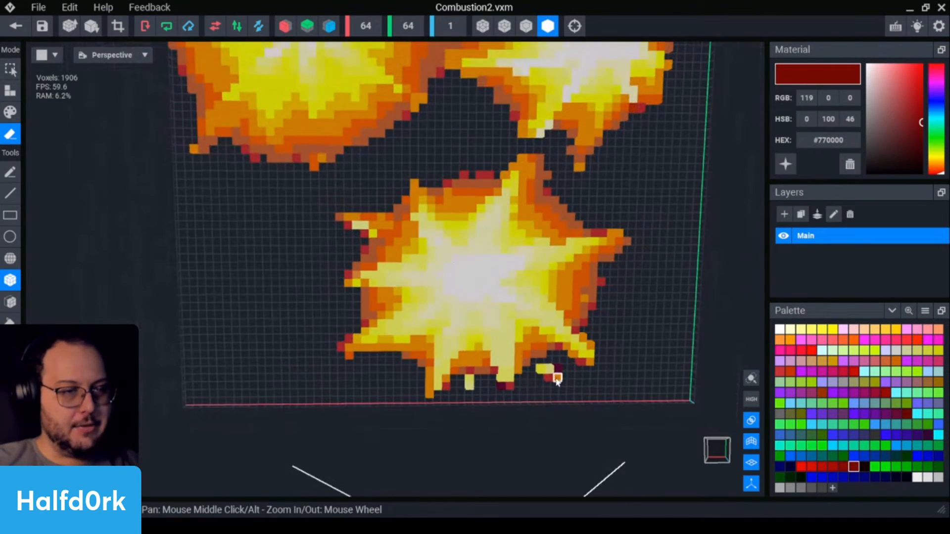
click(540, 370)
Erase the stray specks around the top of the upper-left burst and the yellow spark cluster above the upper-right burst.
middle_drag(527, 291, 528, 161)
drag(457, 85, 457, 101)
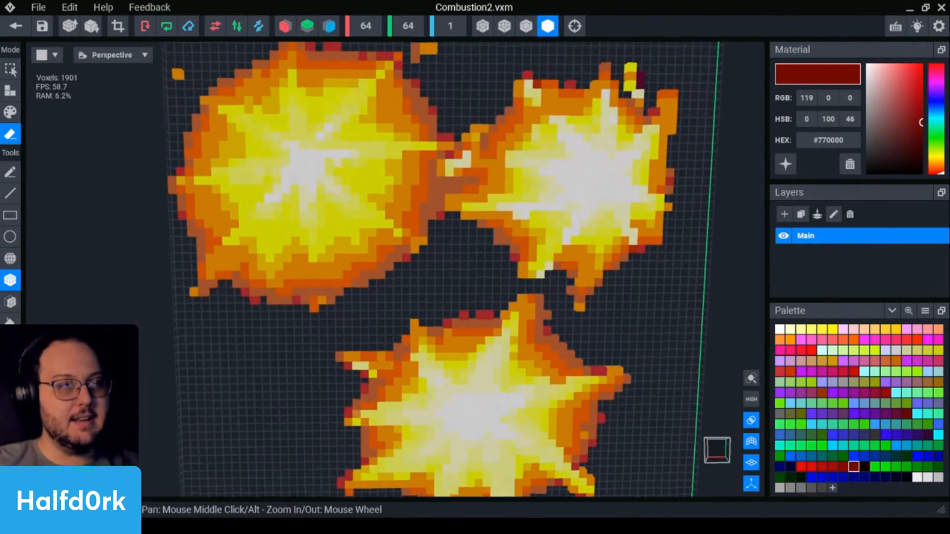
middle_drag(458, 86, 466, 129)
click(430, 232)
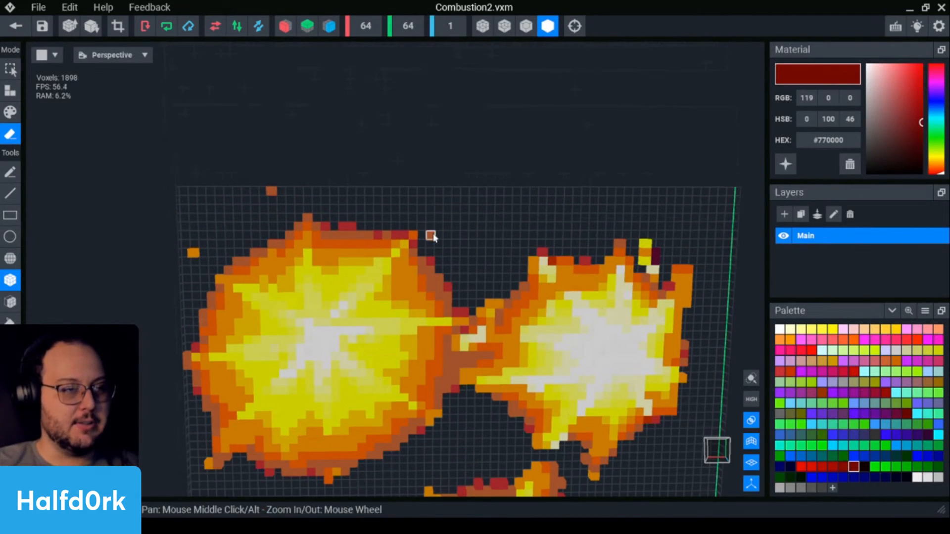
click(271, 190)
click(193, 254)
scroll(494, 297, down, 2)
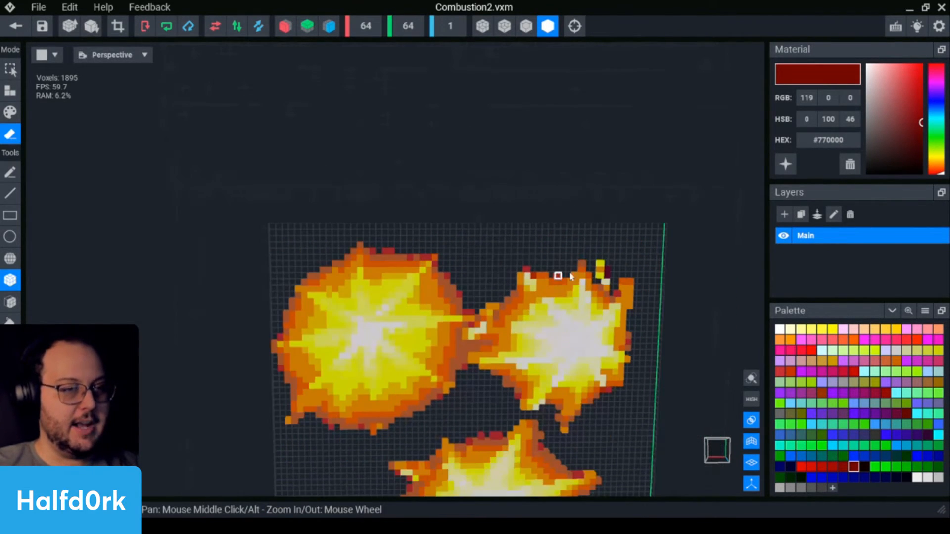
click(603, 270)
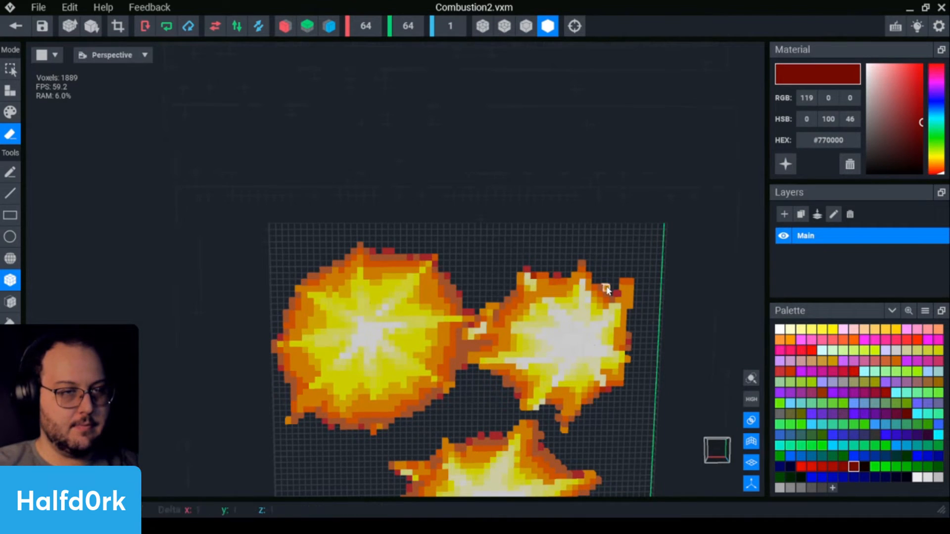
Trim the protruding orange voxels from the upper-right corner and right edge of the upper-right burst.
middle_drag(607, 287, 493, 218)
scroll(546, 229, up, 2)
click(416, 115)
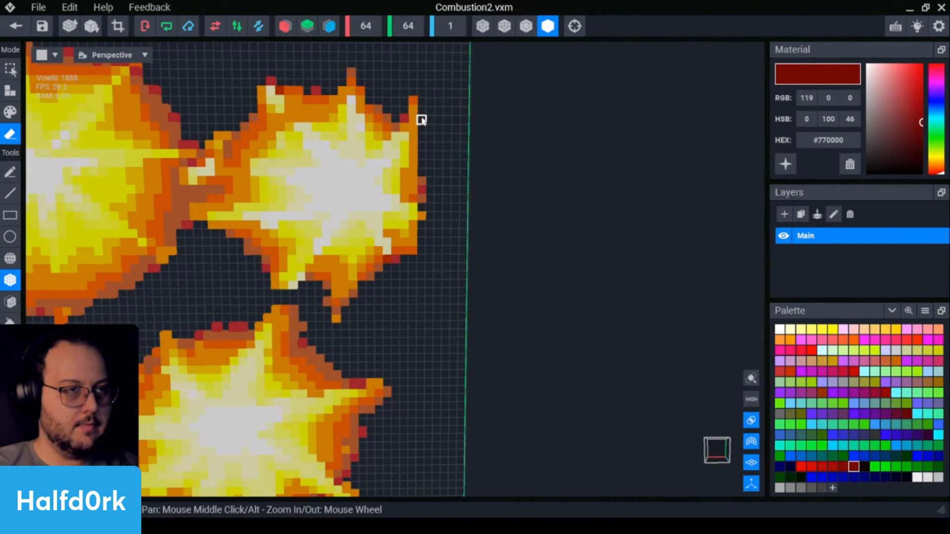
click(415, 129)
click(415, 102)
scroll(509, 150, down, 2)
click(429, 189)
Erase the voxels joining the two upper bursts to separate them, and save and close Combustion2.
scroll(484, 227, down, 5)
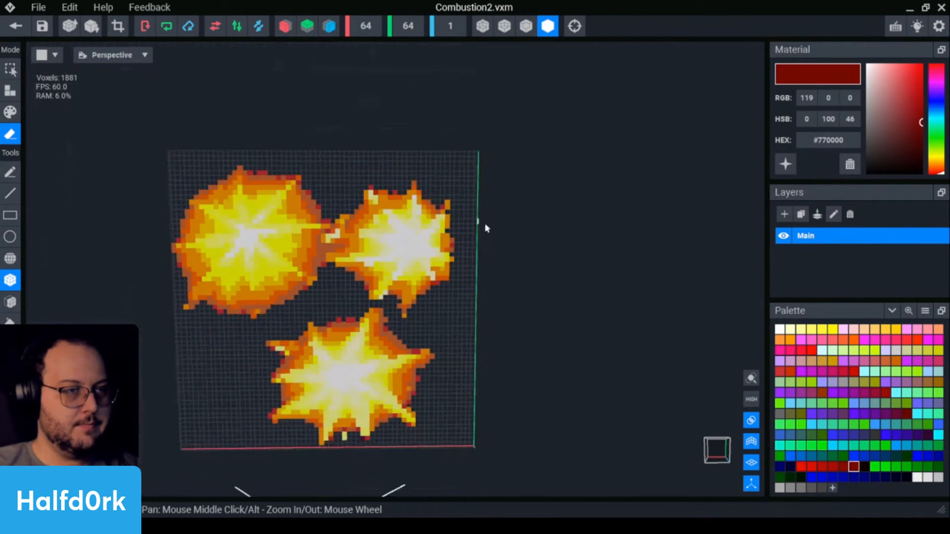
scroll(349, 254, up, 5)
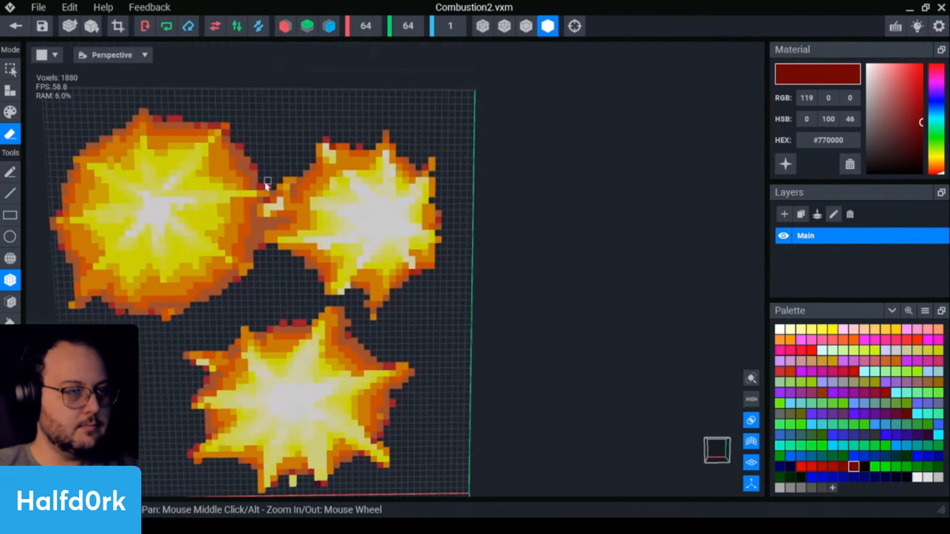
mouse_move(425, 173)
mouse_down()
mouse_move(410, 233)
mouse_move(409, 214)
mouse_move(421, 218)
mouse_up()
click(427, 242)
scroll(423, 237, down, 6)
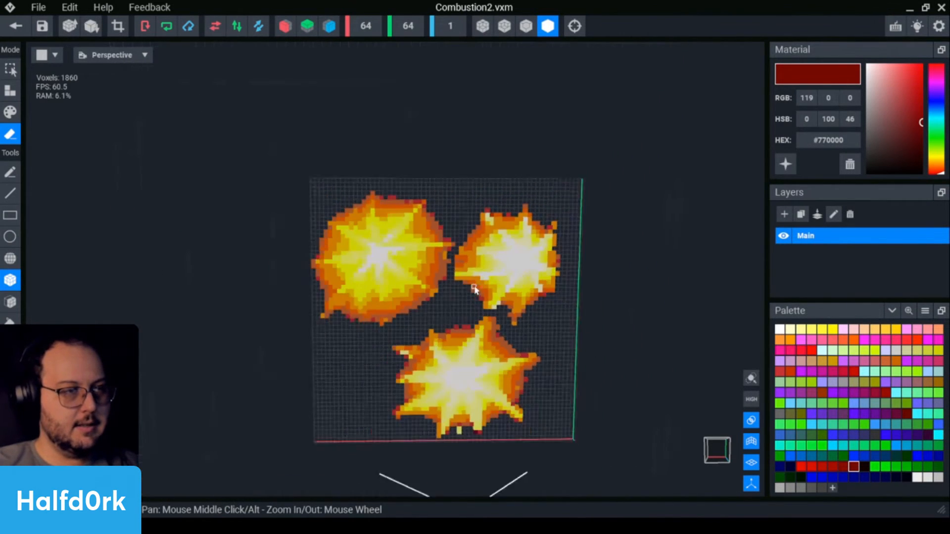
scroll(426, 274, up, 5)
scroll(426, 270, up, 3)
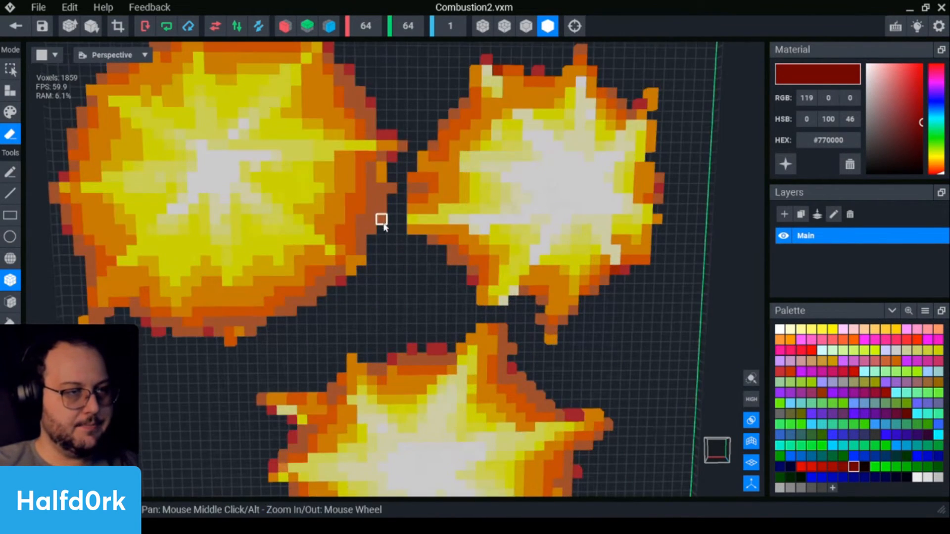
click(376, 238)
scroll(379, 239, down, 6)
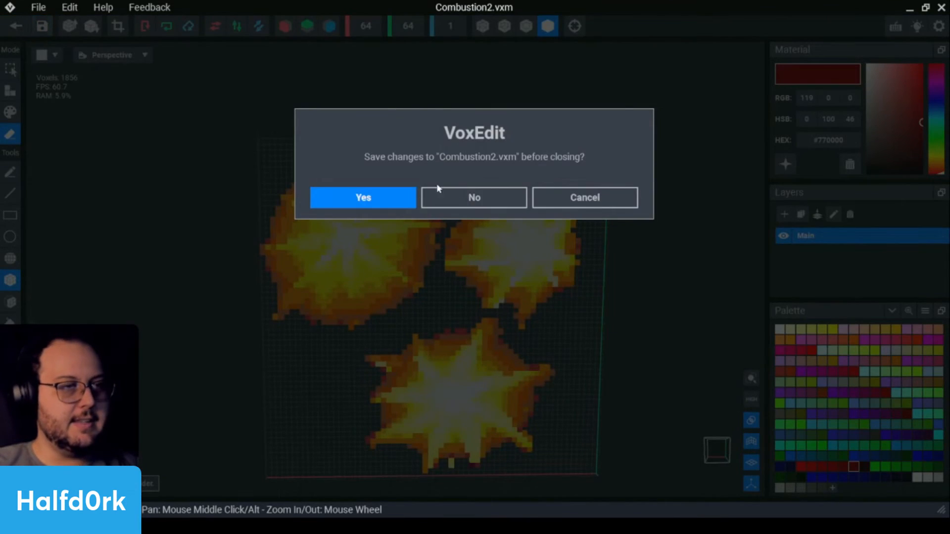
key(Return)
Clone Combustion2 in the library as Combustion_L1 and open the clone for editing.
scroll(834, 258, down, 3)
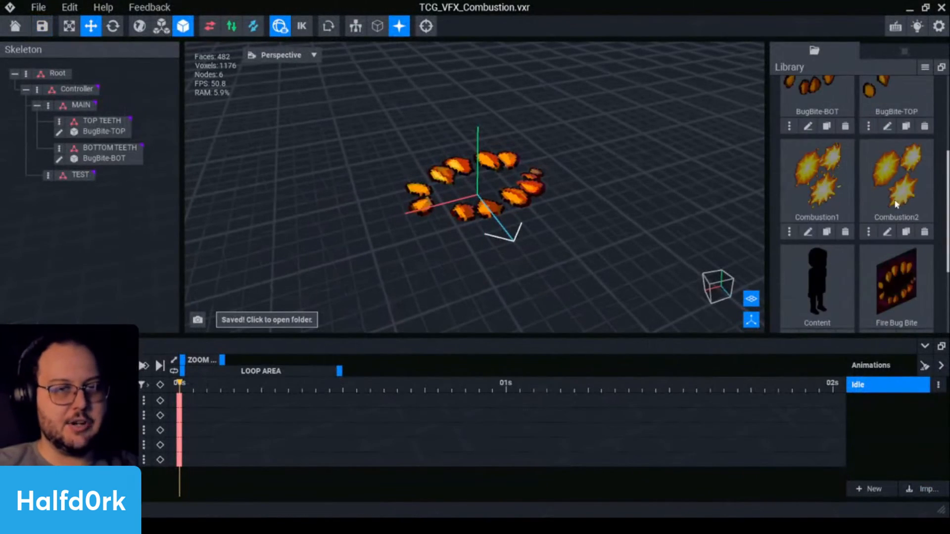
click(906, 230)
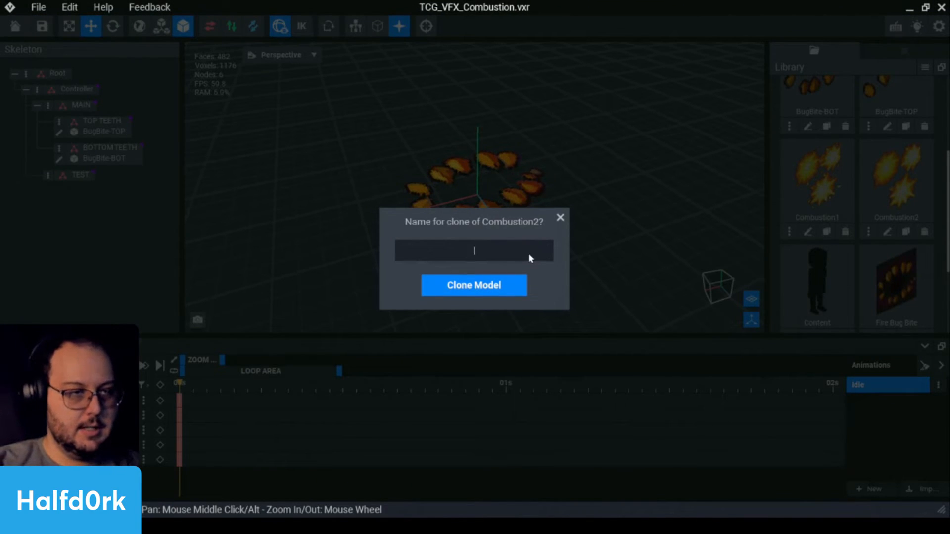
text(com)
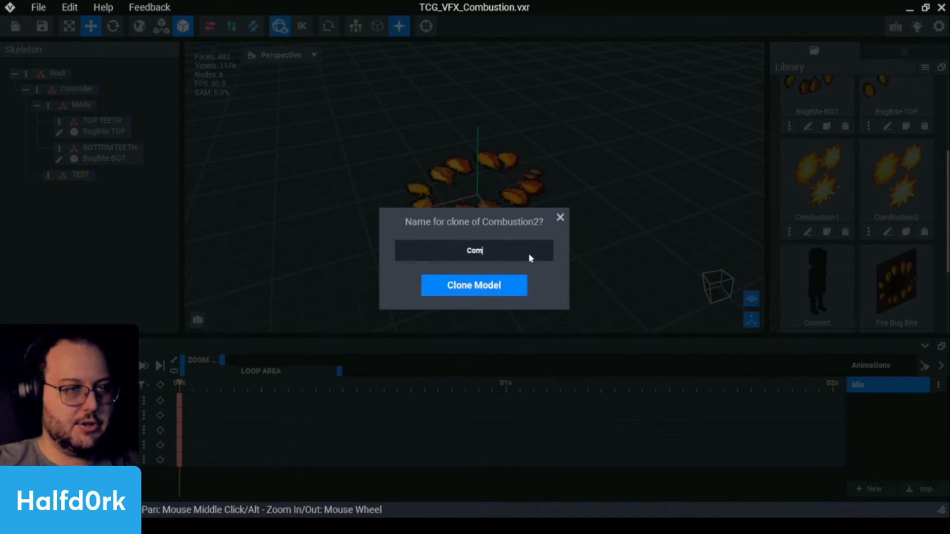
text(bustion_L1)
key(Return)
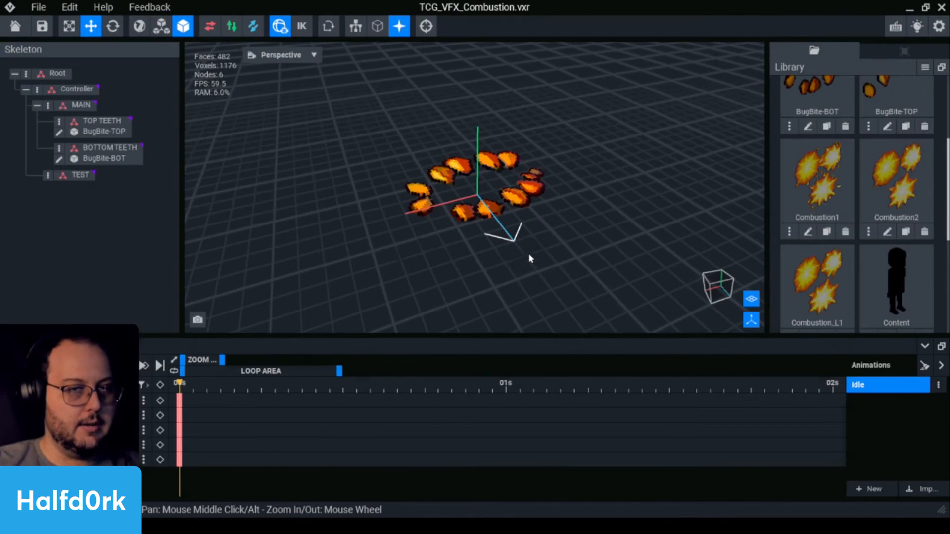
scroll(828, 264, down, 1)
click(808, 285)
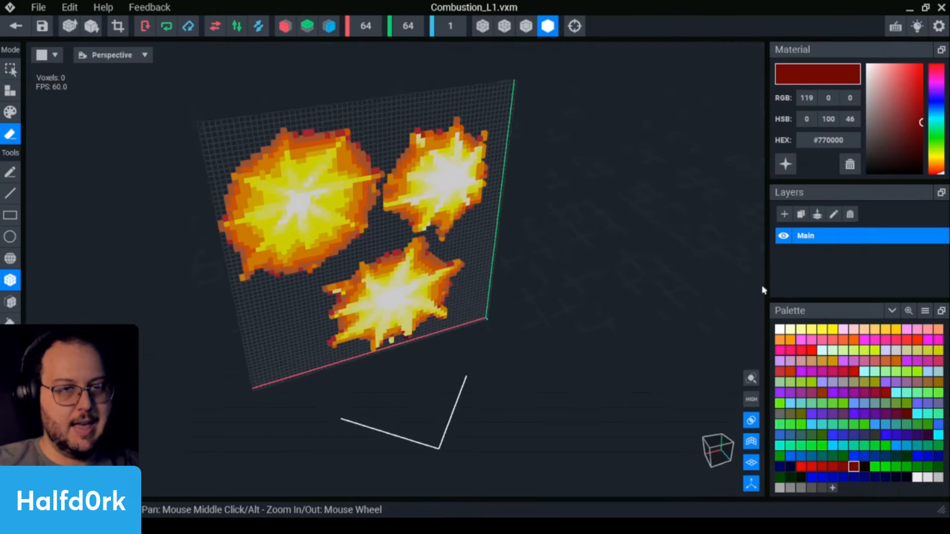
Delete the yellow and golden shades surrounding the pale cores of the three bursts, together with their voxels.
right_drag(554, 314, 420, 284)
scroll(365, 278, up, 3)
middle_drag(234, 247, 352, 275)
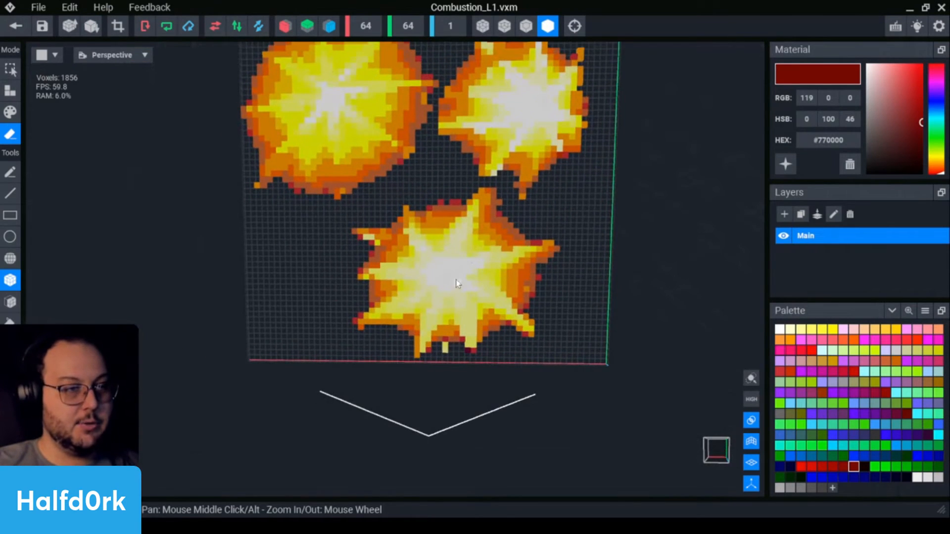
scroll(452, 261, up, 2)
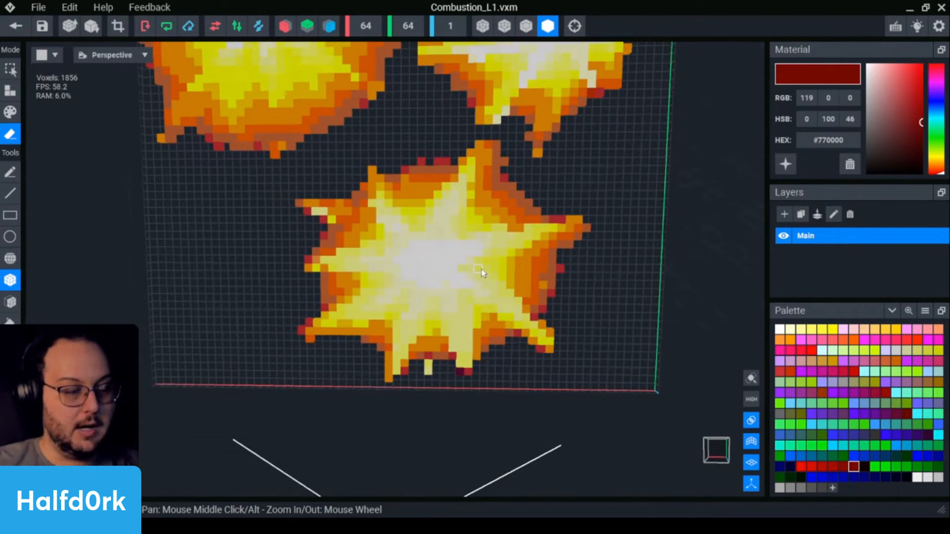
key(i)
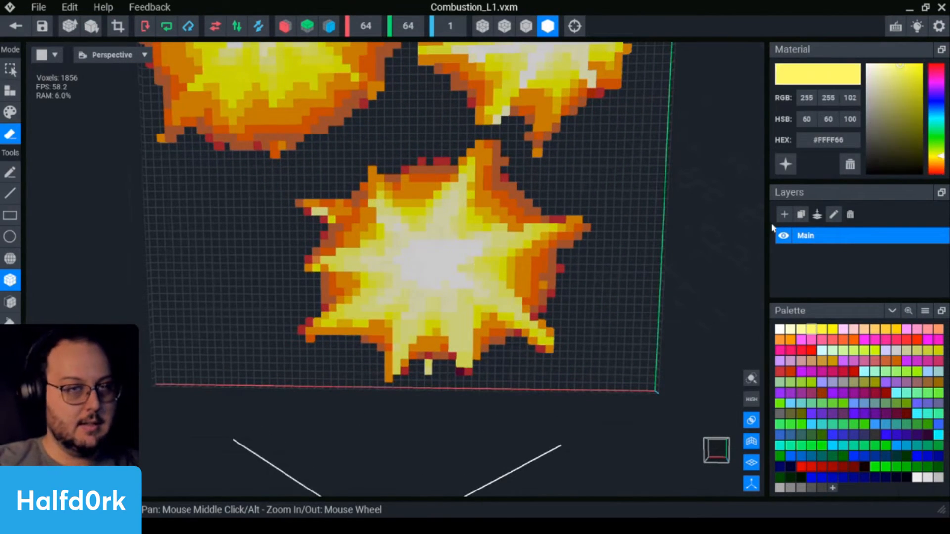
click(850, 169)
key(i)
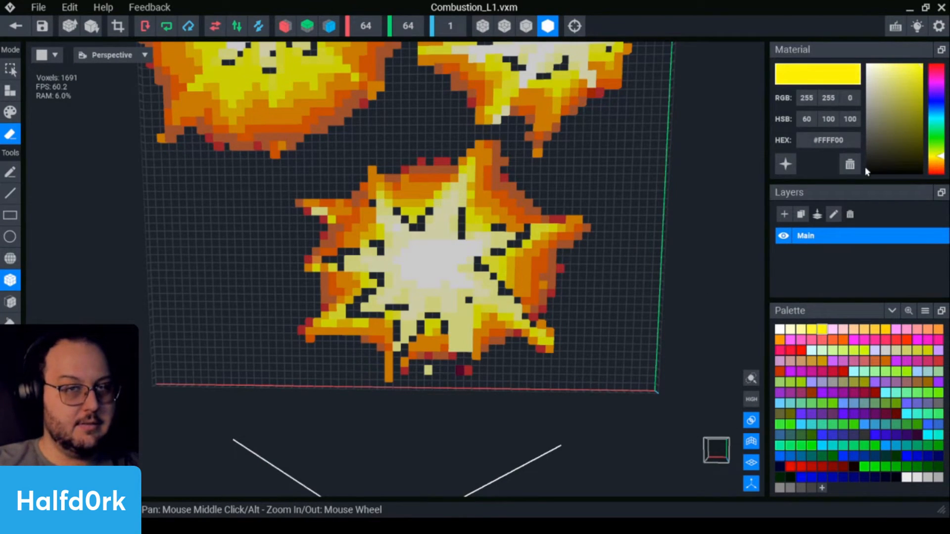
click(850, 165)
key(i)
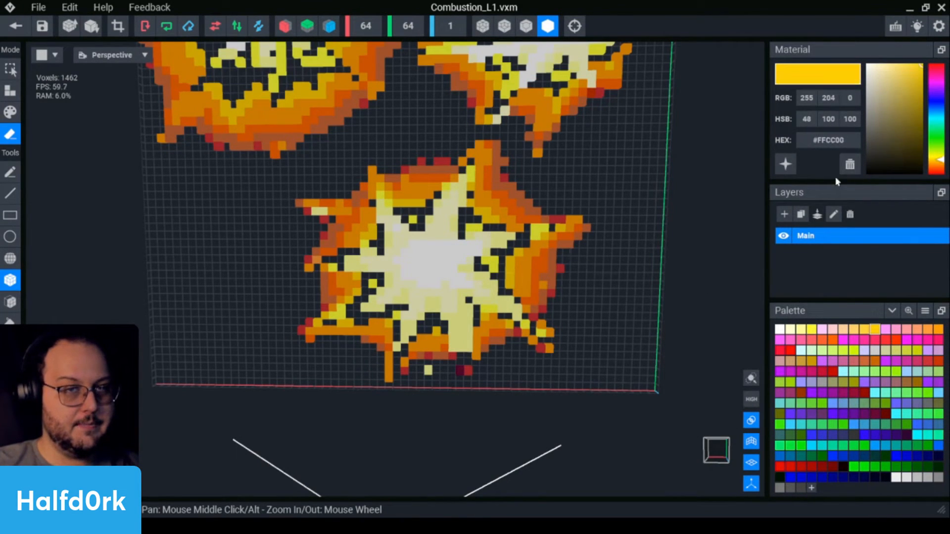
click(850, 165)
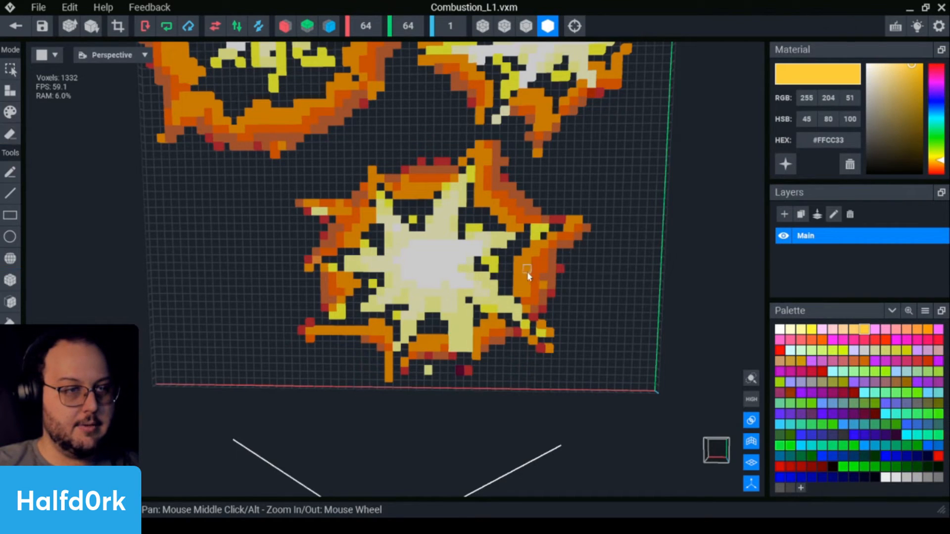
Delete the orange, dark orange and brown shades that form the outer rings of the bursts.
key(i)
click(850, 165)
key(i)
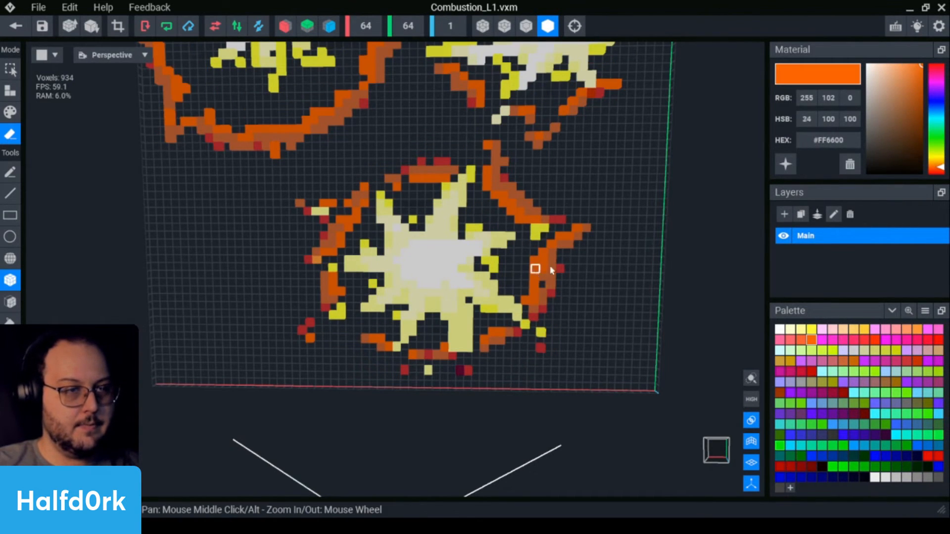
click(850, 165)
key(i)
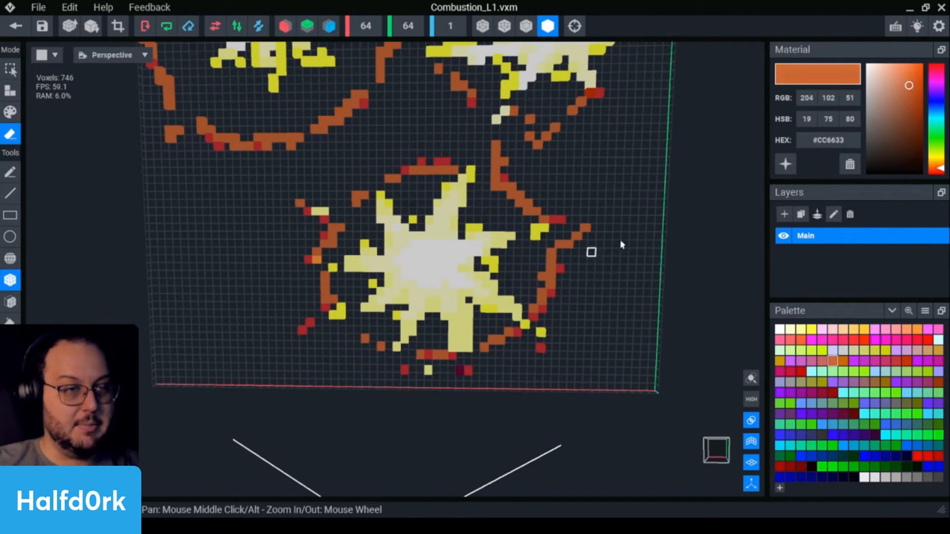
click(849, 165)
Delete the red and dark purple-red colours of the scattered voxels around the bursts.
key(i)
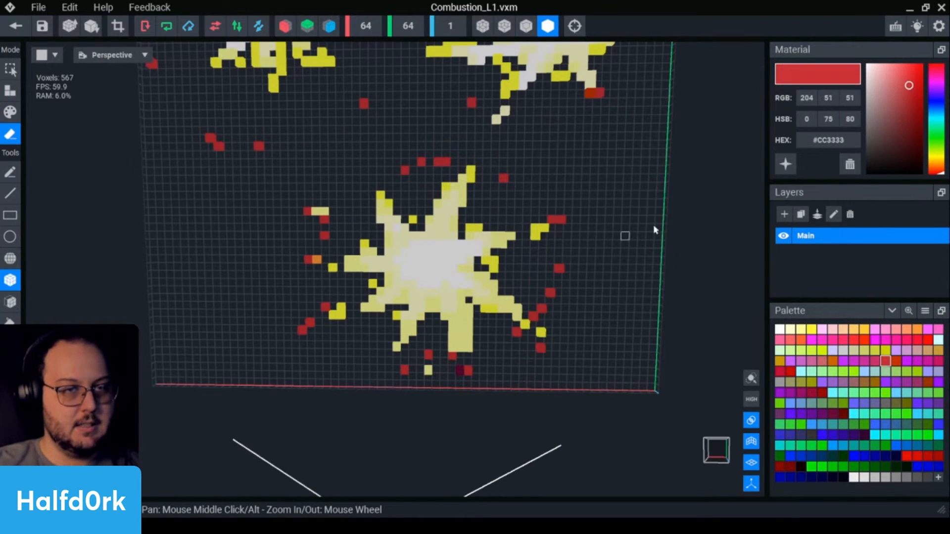
click(850, 164)
right_drag(689, 186, 455, 389)
key(i)
click(850, 165)
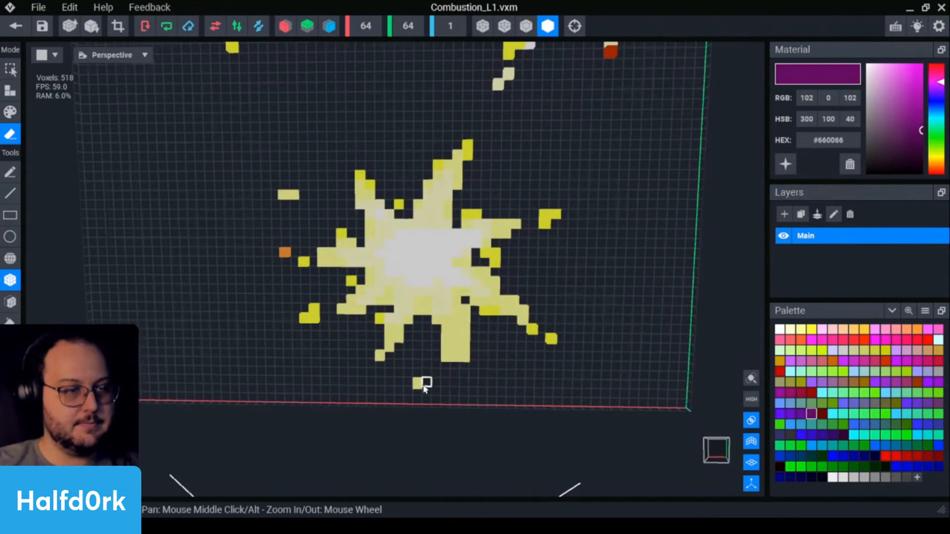
Delete the remaining bright yellow, orange and dark red colours so only the pale cores are kept.
key(i)
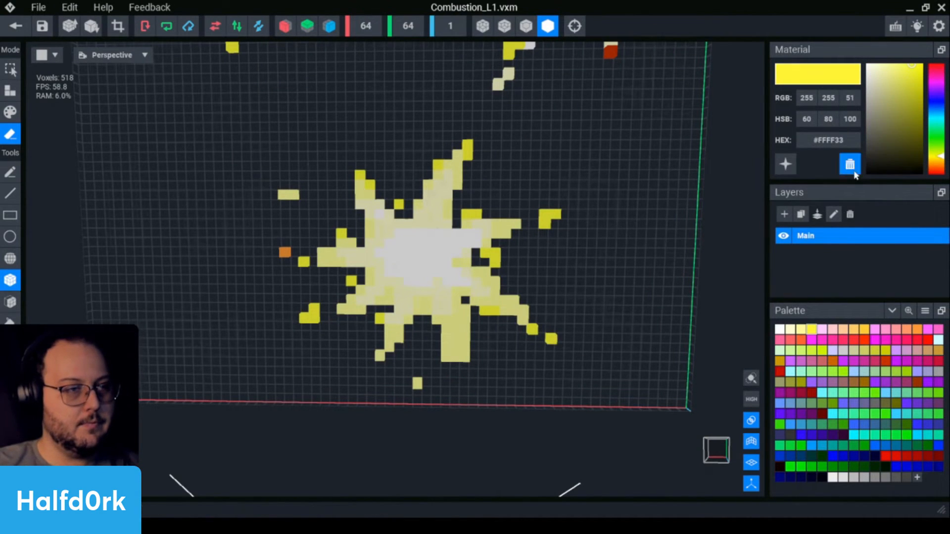
click(850, 164)
key(i)
click(849, 164)
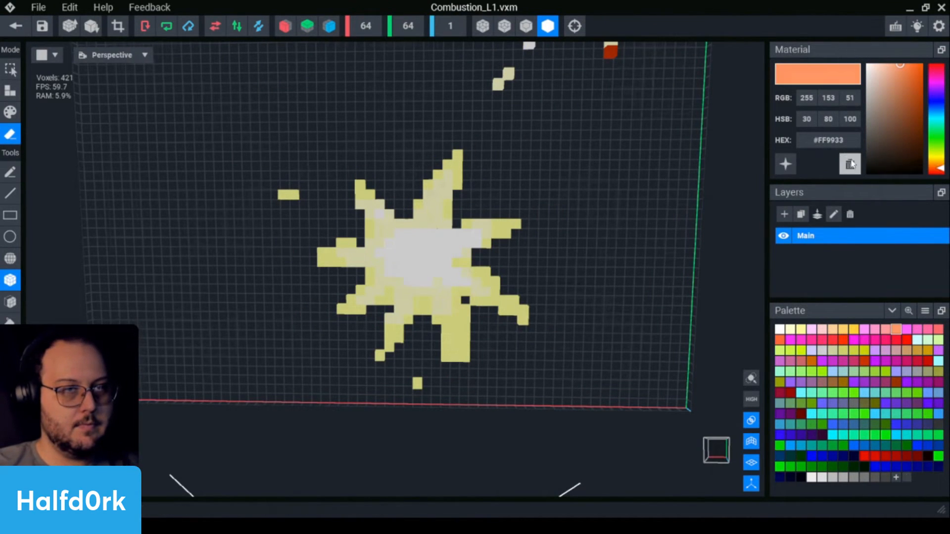
middle_drag(445, 148, 420, 339)
scroll(585, 123, down, 2)
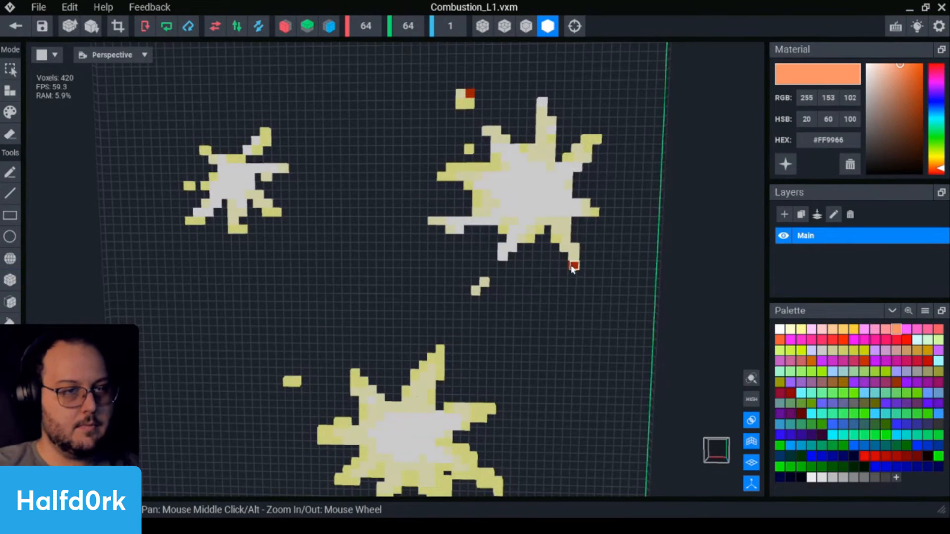
key(i)
click(850, 165)
Save and close Combustion_L1.
scroll(440, 228, down, 5)
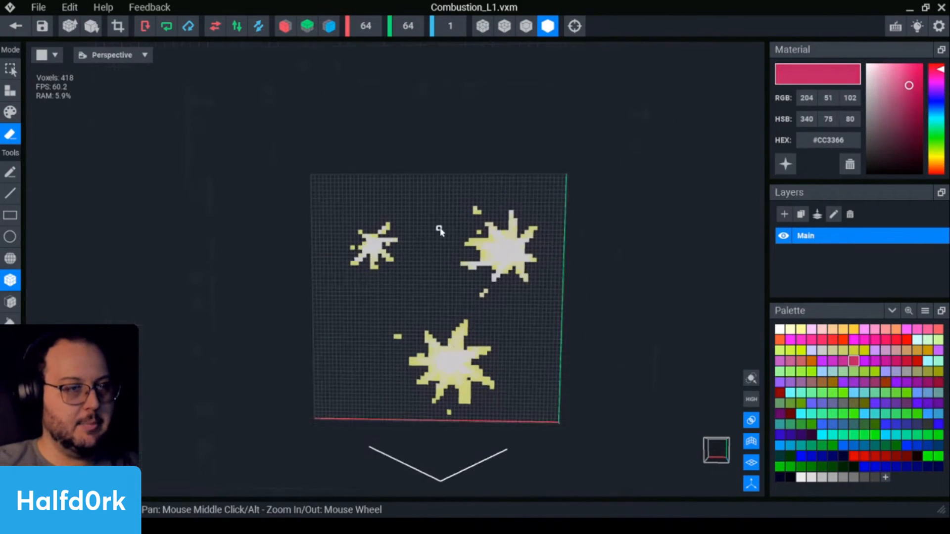
click(16, 26)
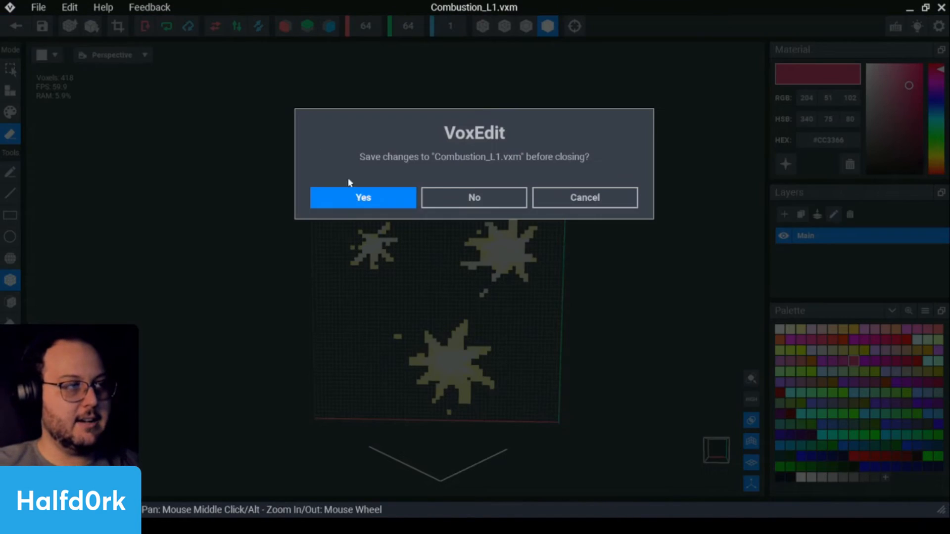
key(Return)
Open Combustion2 for editing and erase the stray dark voxel beneath the lower burst.
scroll(797, 295, down, 3)
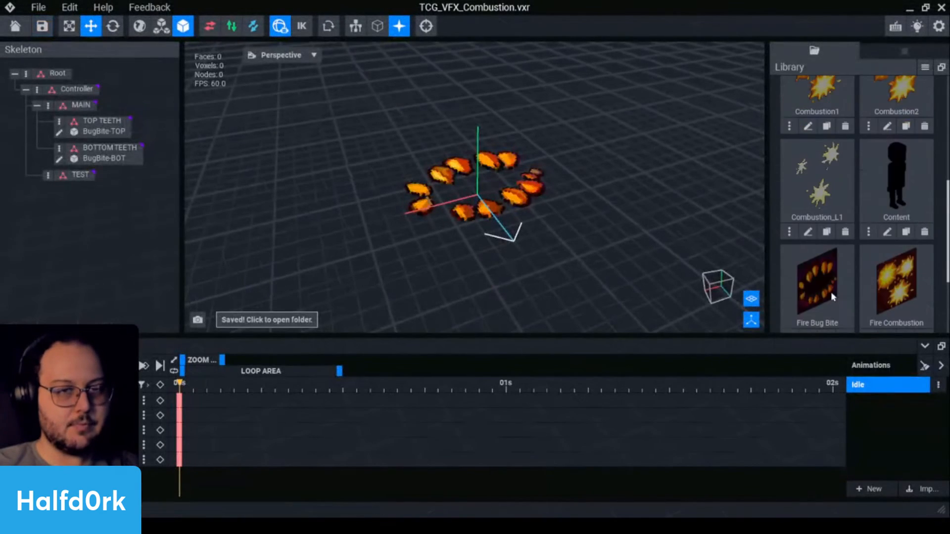
scroll(830, 292, up, 2)
click(887, 232)
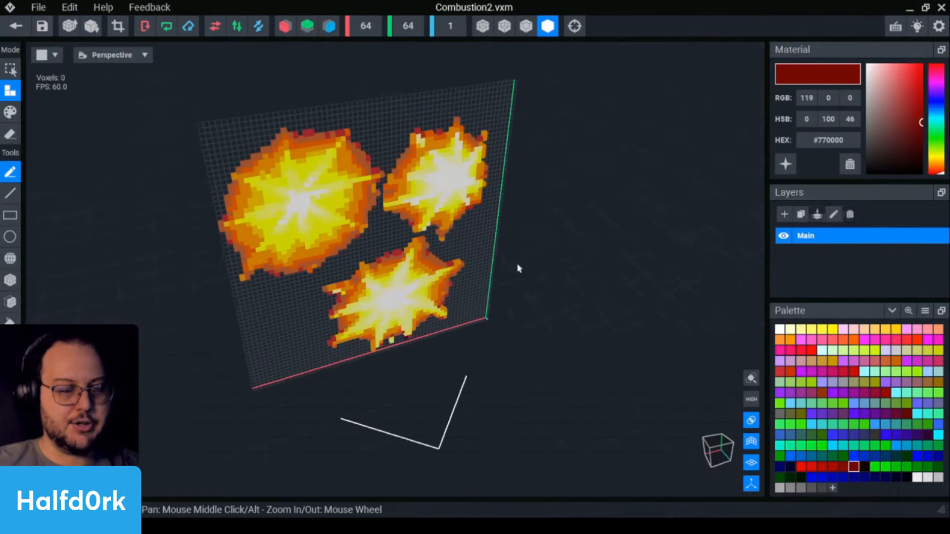
scroll(471, 313, up, 5)
scroll(472, 313, down, 5)
key(e)
click(343, 306)
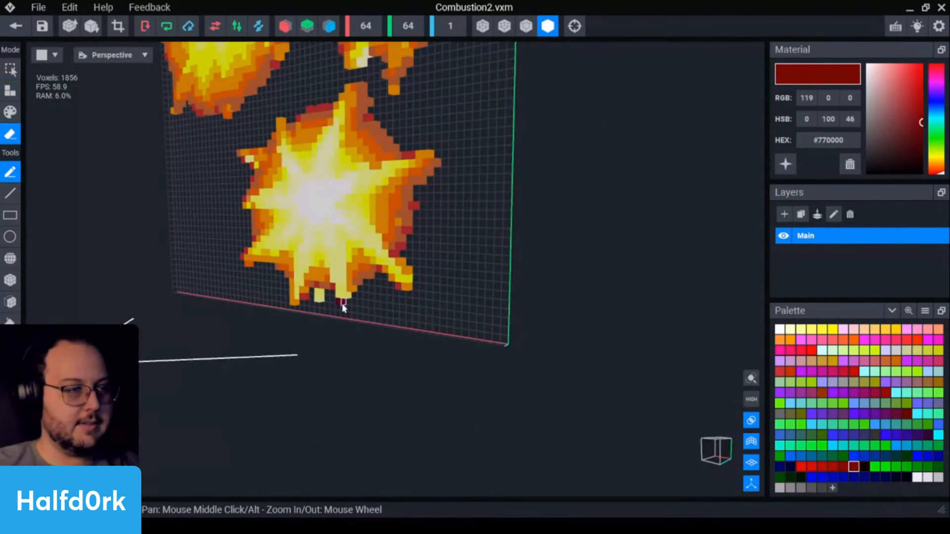
Erase the stray red voxels on the right edge of the upper-right burst, and save and close Combustion2.
mouse_move(431, 185)
right_down()
mouse_move(376, 188)
mouse_move(482, 151)
right_up()
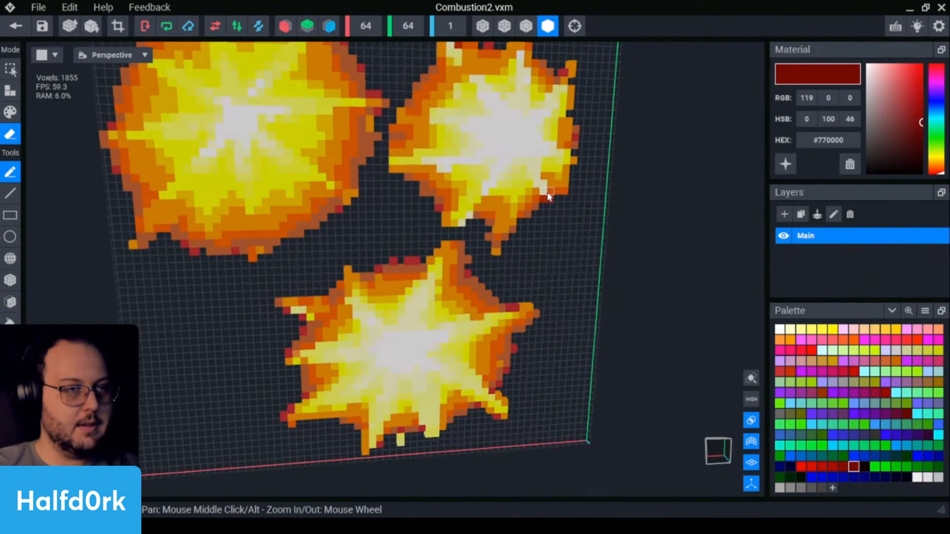
click(577, 144)
click(578, 144)
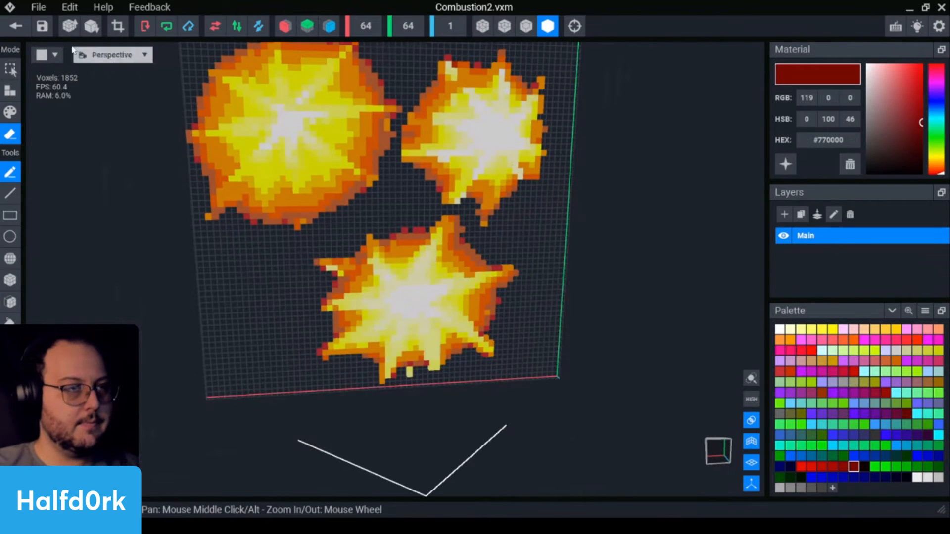
click(15, 26)
click(363, 197)
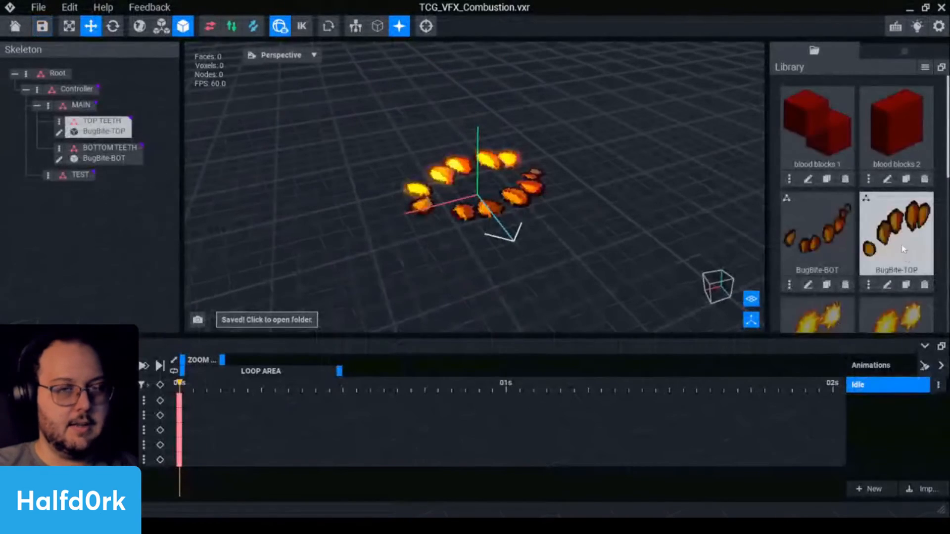
Clone Combustion2 in the library as Combustion_l2 and open the clone for editing.
scroll(890, 208, down, 3)
scroll(890, 210, up, 1)
click(905, 181)
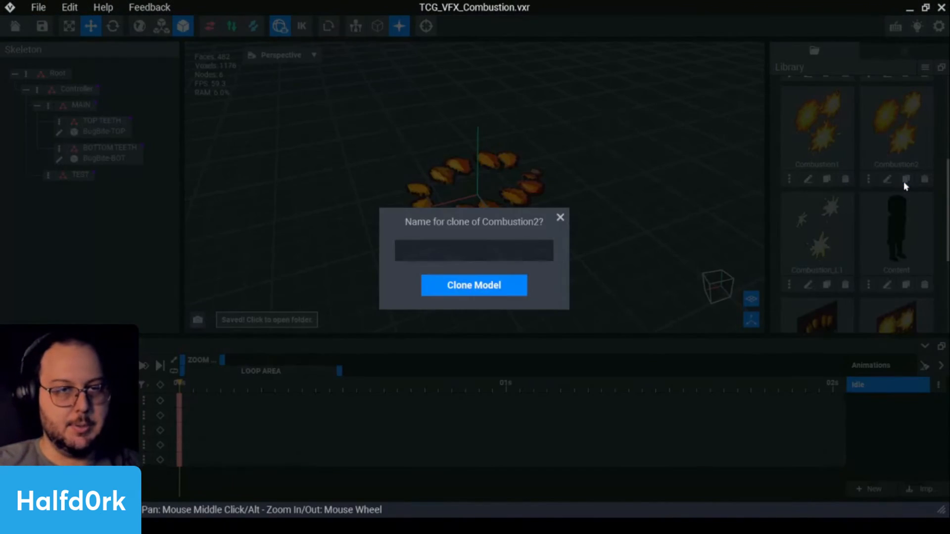
text(Combut)
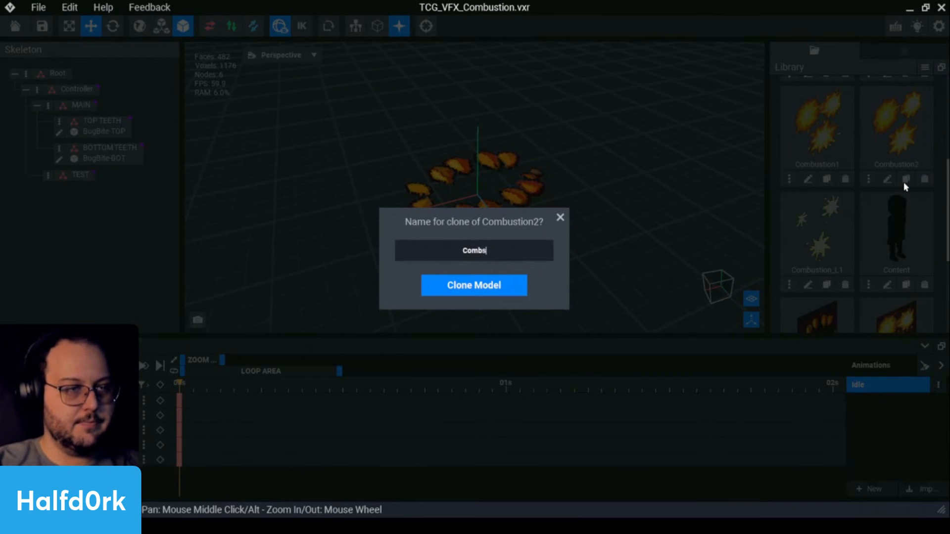
text(ustion_J2)
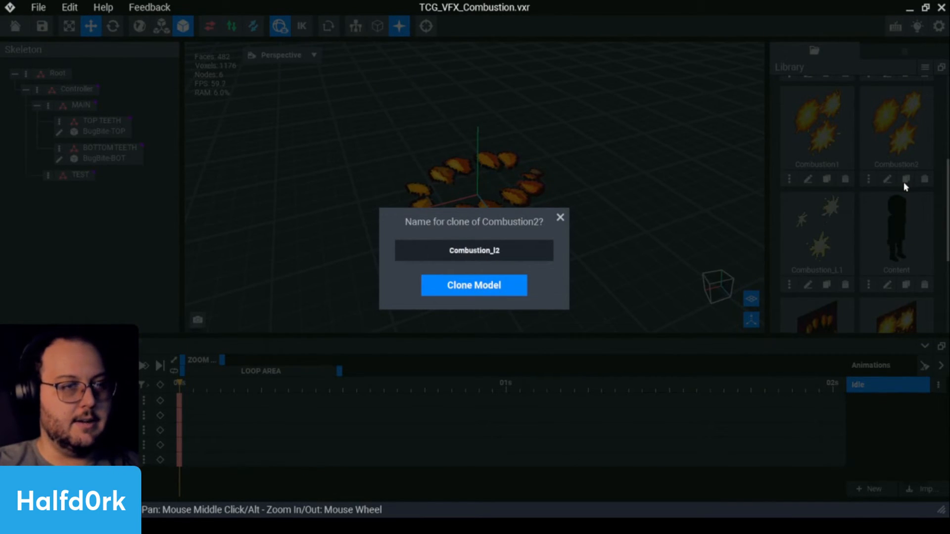
key(Return)
scroll(900, 270, down, 1)
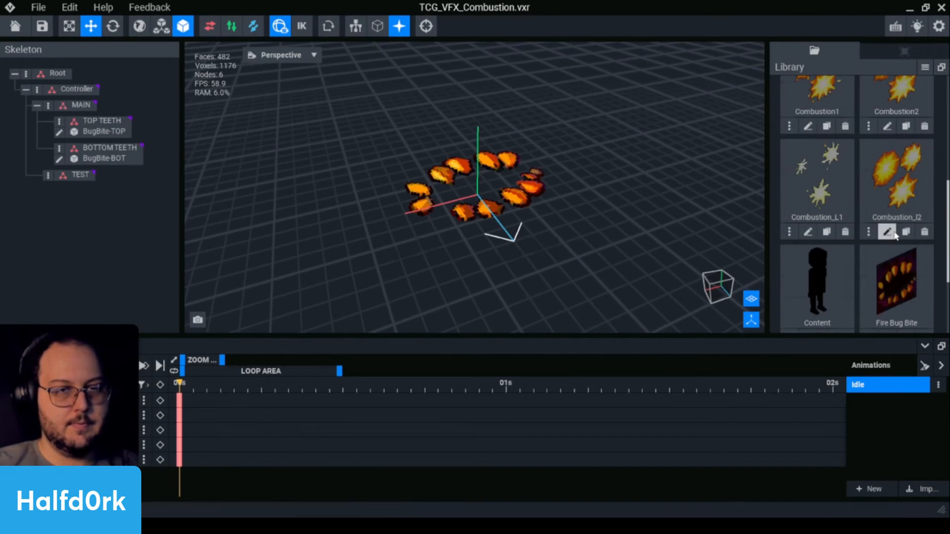
click(888, 233)
Delete the white colour from the centres of the three bursts.
scroll(429, 302, up, 5)
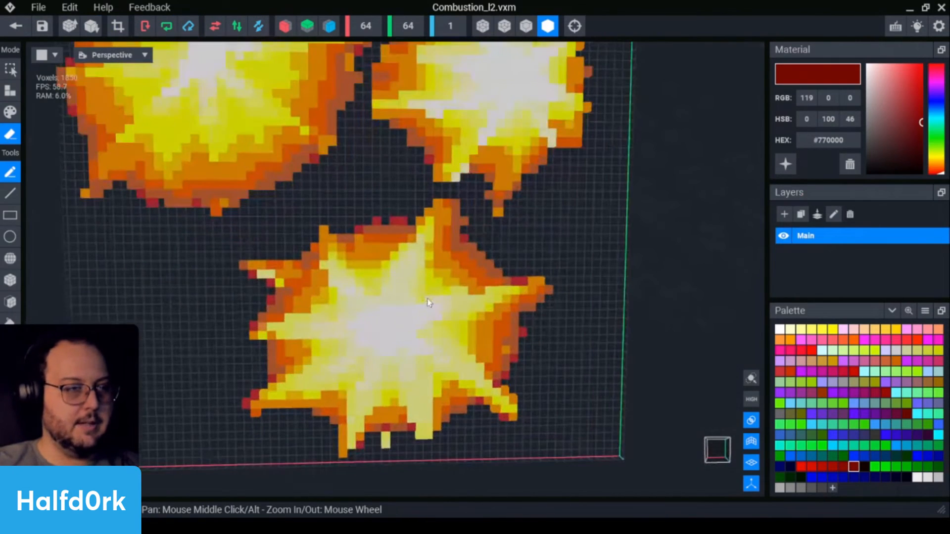
ctrl+click(401, 327)
click(849, 165)
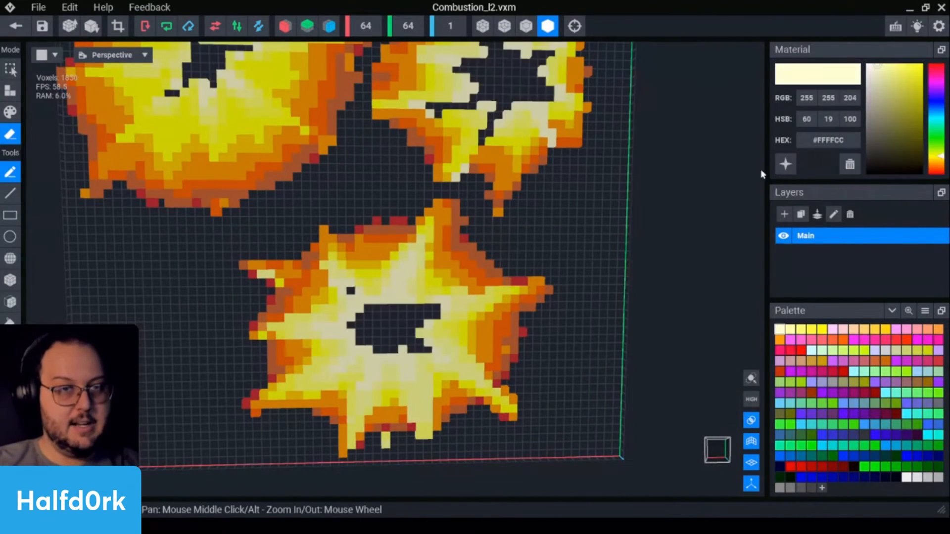
Delete the golden, orange and dark orange shades surrounding the yellow areas of the bursts.
scroll(405, 306, up, 2)
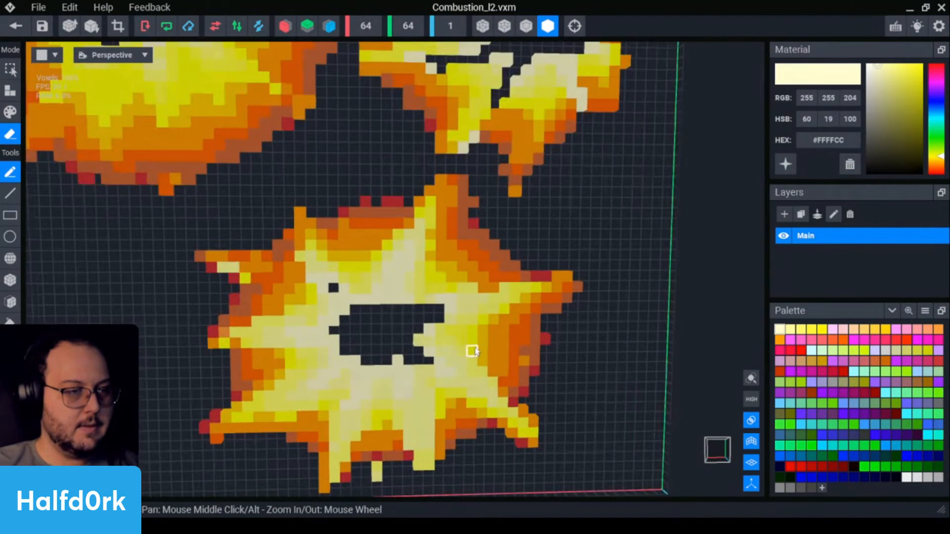
key(ctrl)
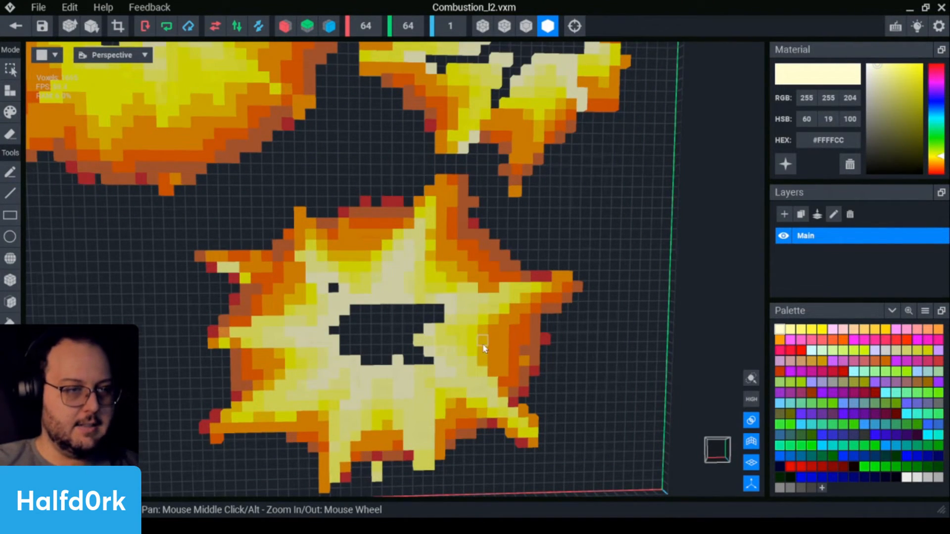
ctrl+click(482, 346)
click(850, 165)
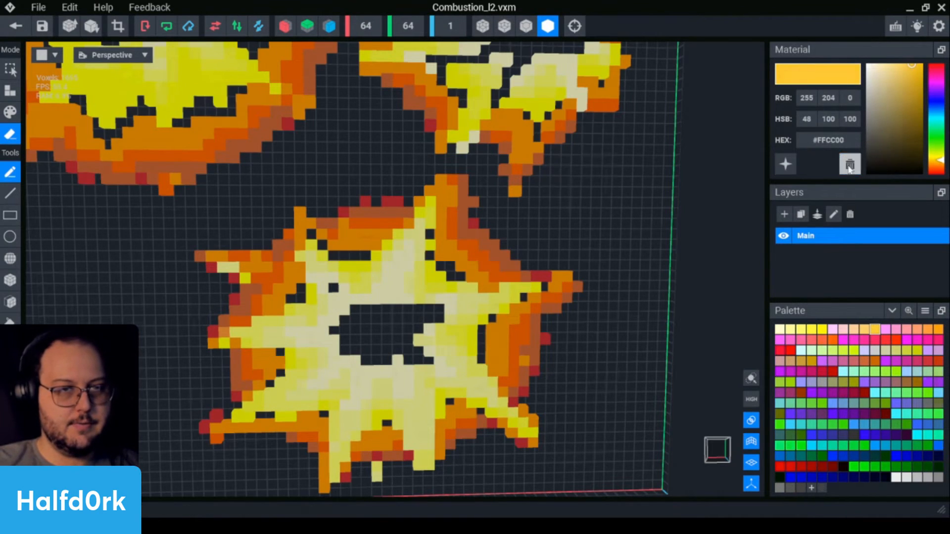
click(850, 164)
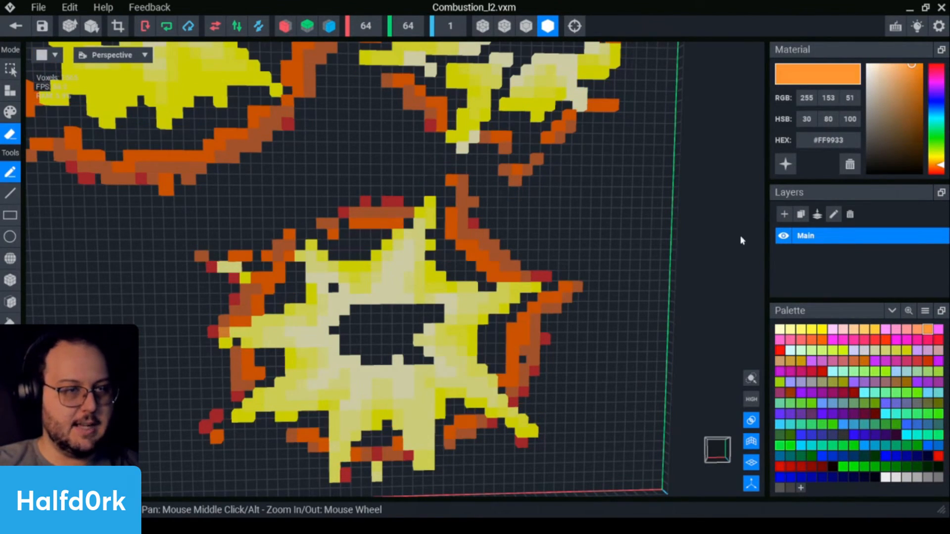
ctrl+click(511, 339)
click(850, 165)
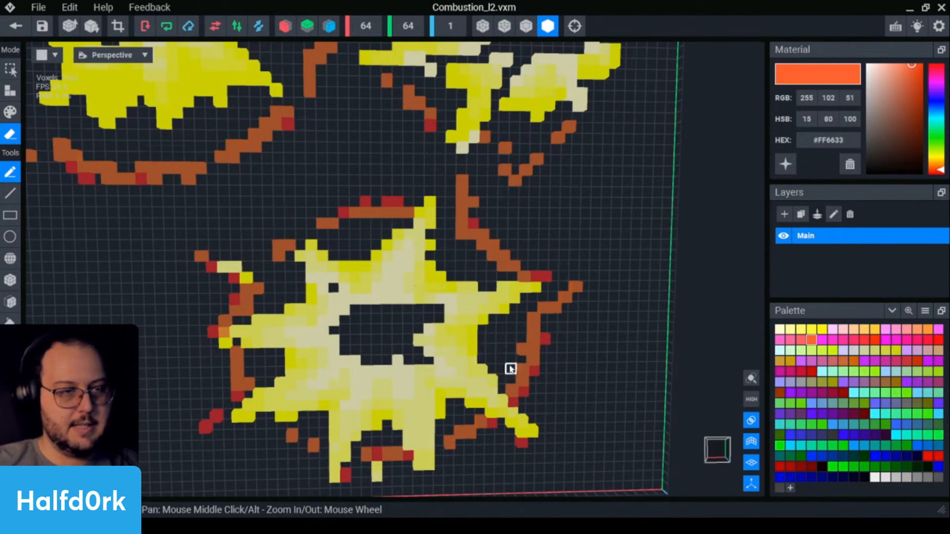
Delete the brown and red rim colours and the dark red speck colour above the upper-right burst.
ctrl+click(535, 340)
click(850, 165)
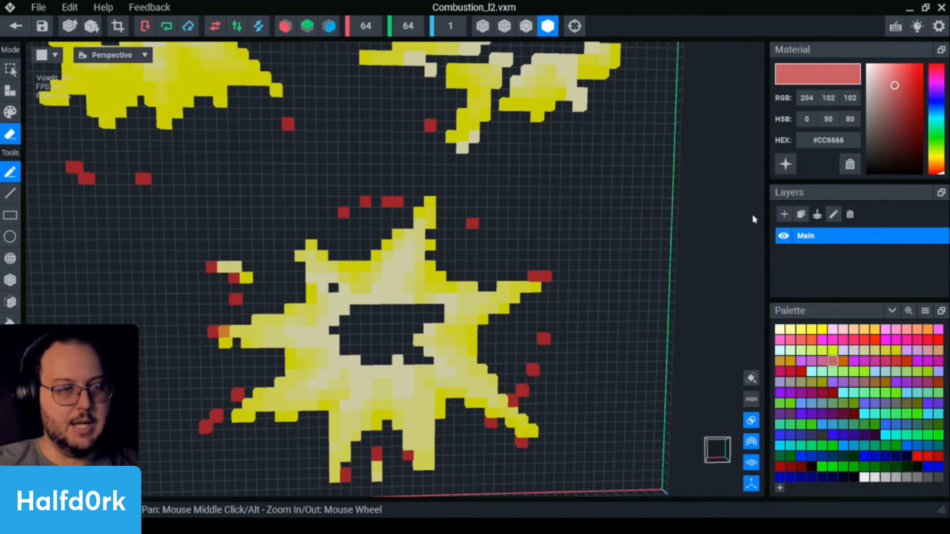
ctrl+click(544, 341)
click(850, 165)
scroll(533, 225, down, 5)
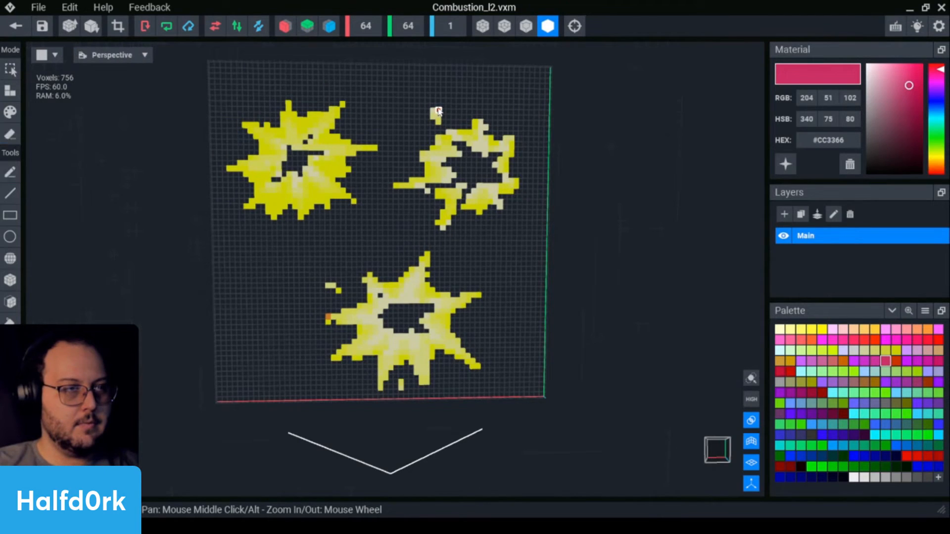
ctrl+click(438, 110)
click(850, 165)
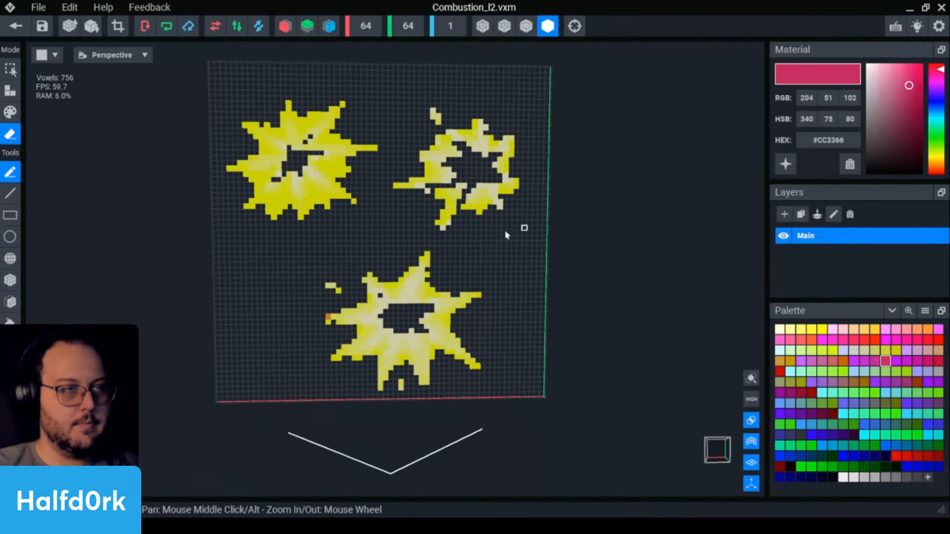
Close the Combustion_l2 model and save its changes, returning to the TCG_VFX_Combustion rig.
right_drag(505, 230, 341, 245)
click(16, 26)
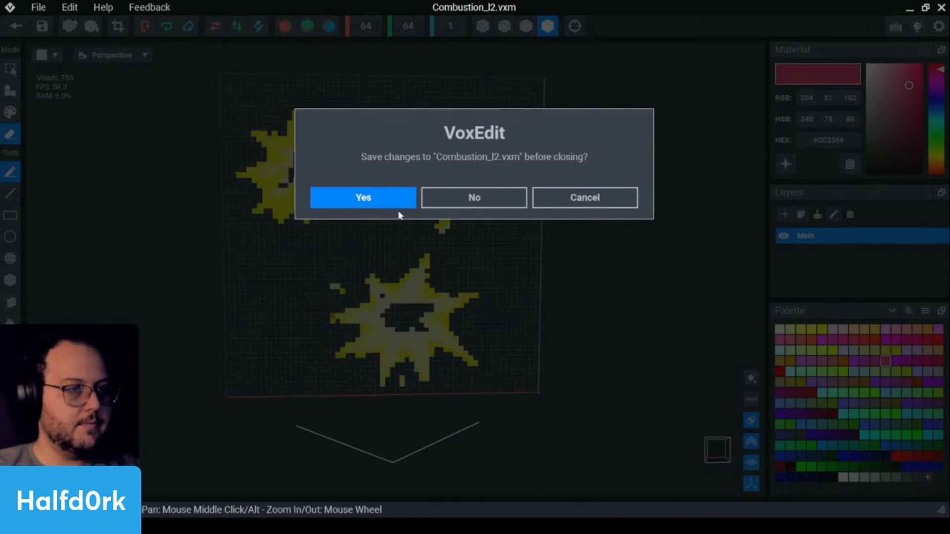
click(396, 203)
Clone Combustion2 in the library under the name Combustion_L3.
scroll(515, 219, up, 4)
scroll(881, 191, down, 5)
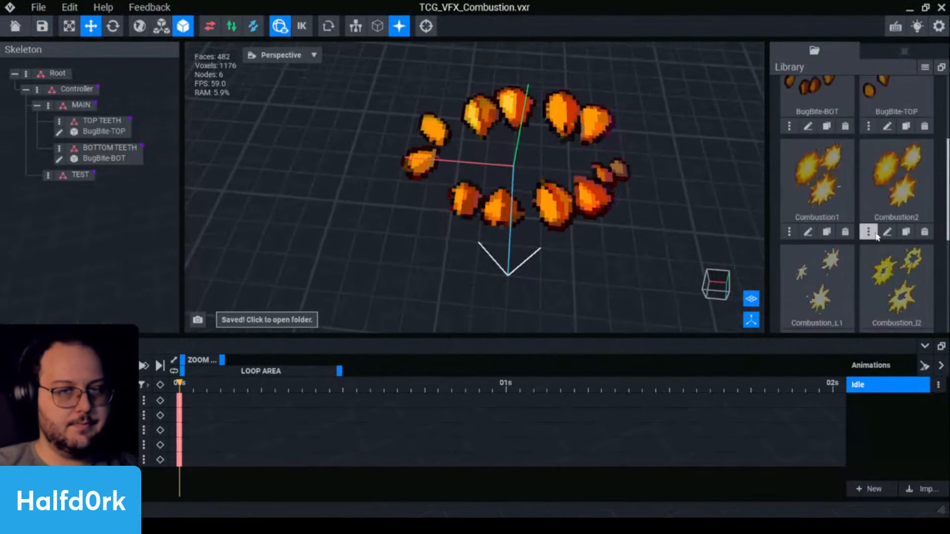
click(905, 127)
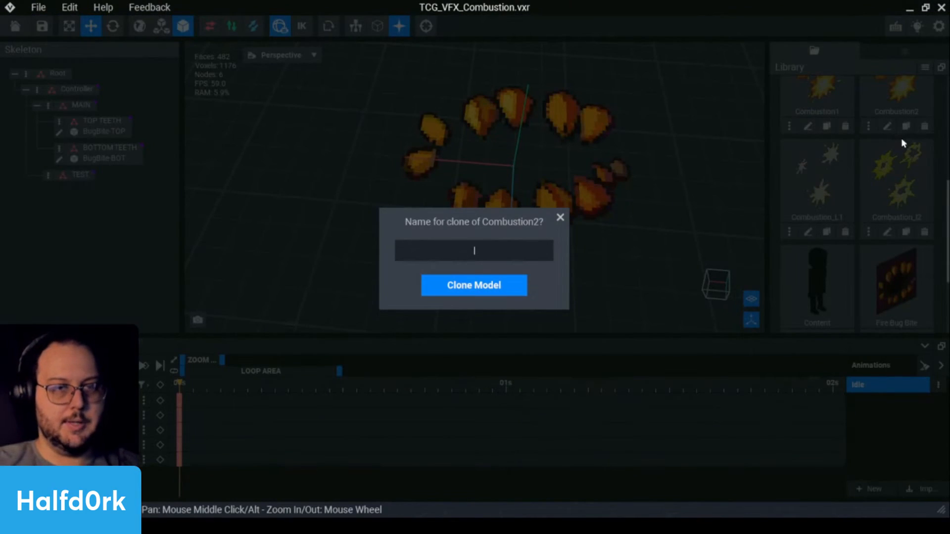
text(Combustion_+)
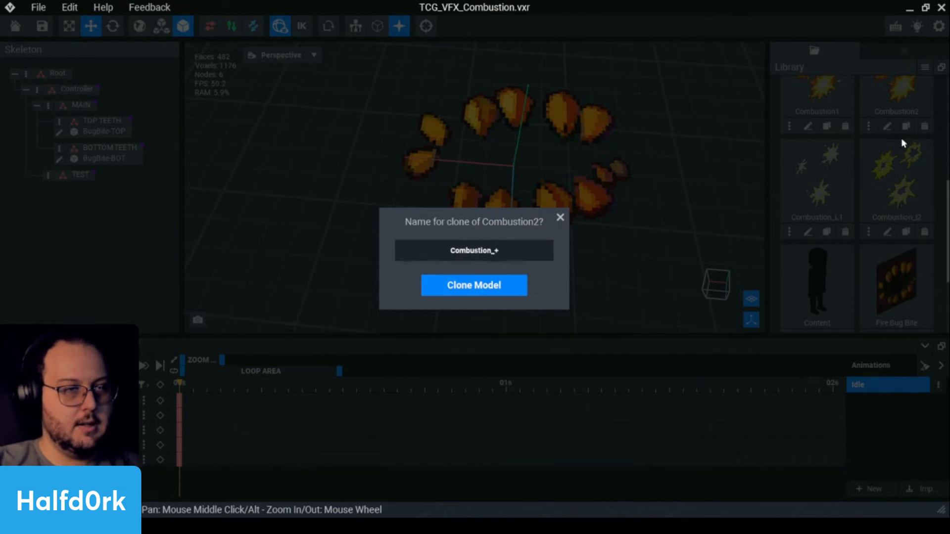
key(BackSpace)
text(_L3)
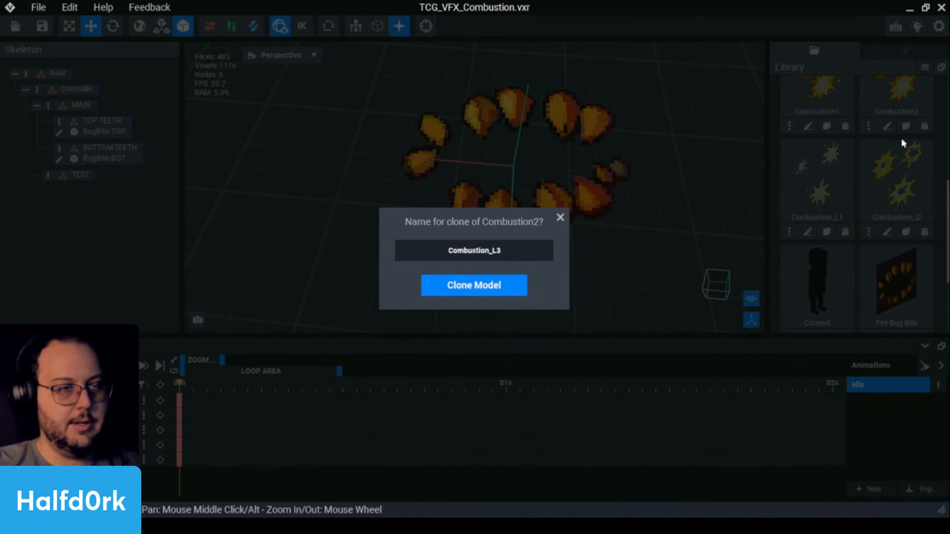
key(Return)
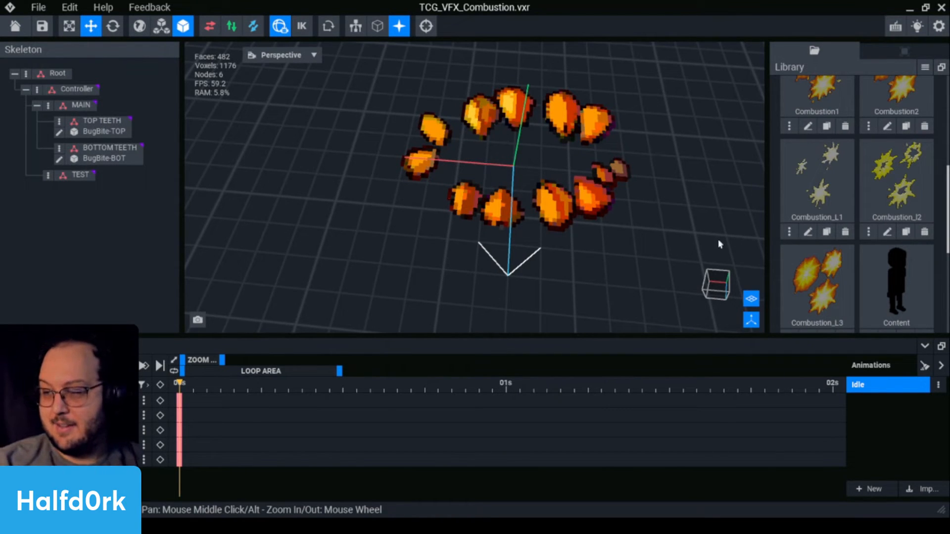
Open Combustion_L1 for editing and sample the white colour from the centre of the upper-right burst.
scroll(811, 222, down, 1)
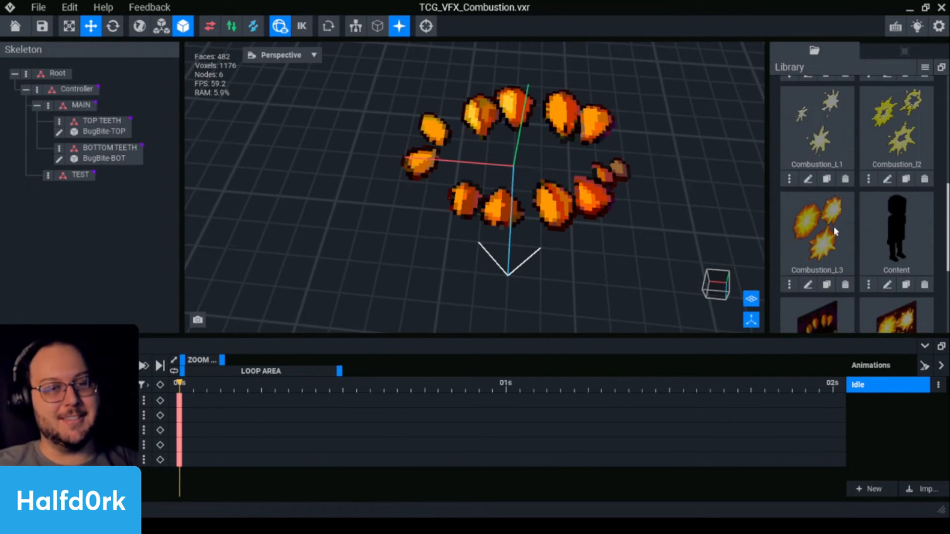
click(808, 179)
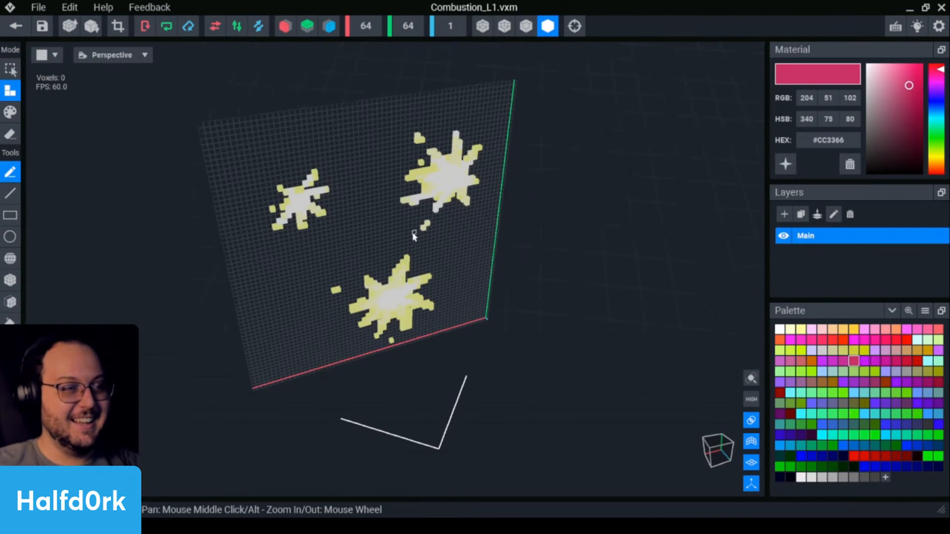
scroll(484, 159, up, 3)
key(i)
click(484, 157)
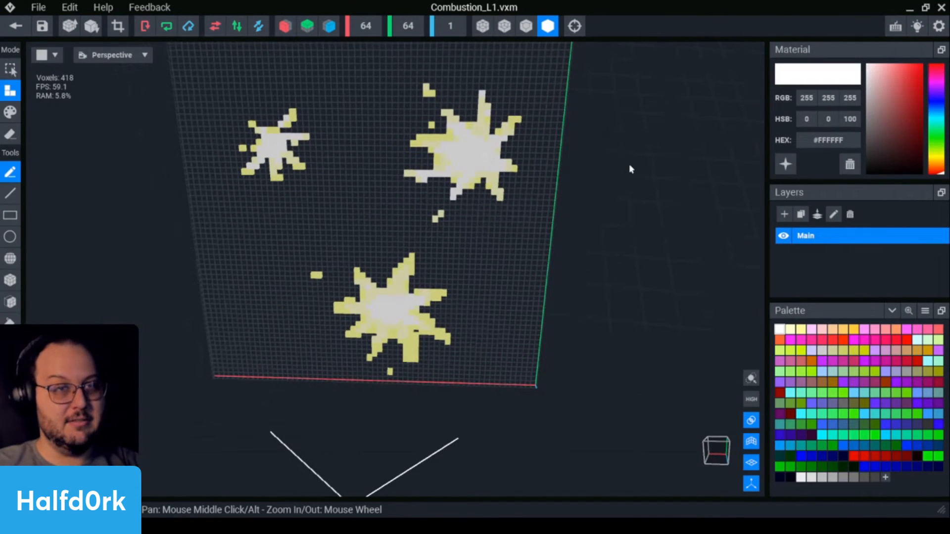
Make the white and the stronger yellow materials of the Combustion_L1 starbursts emissive.
click(785, 164)
key(i)
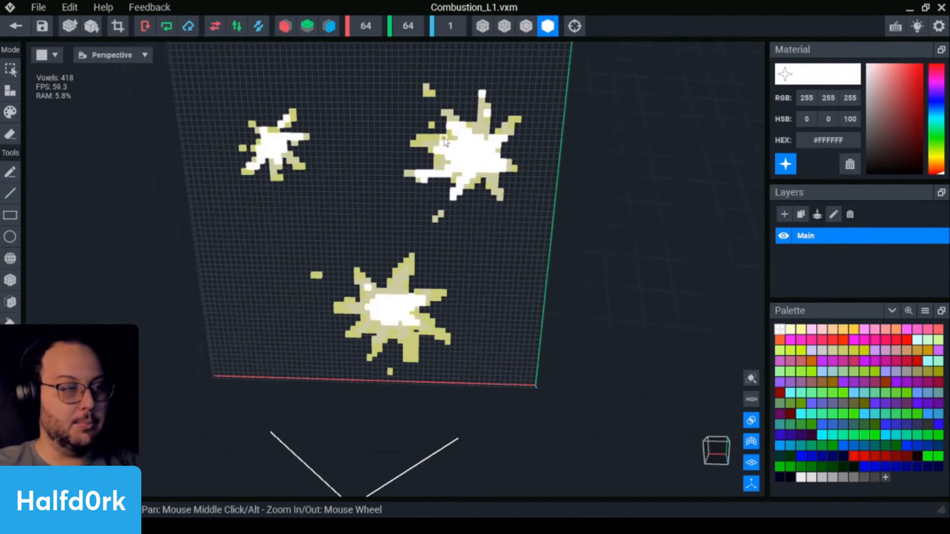
click(444, 142)
click(785, 163)
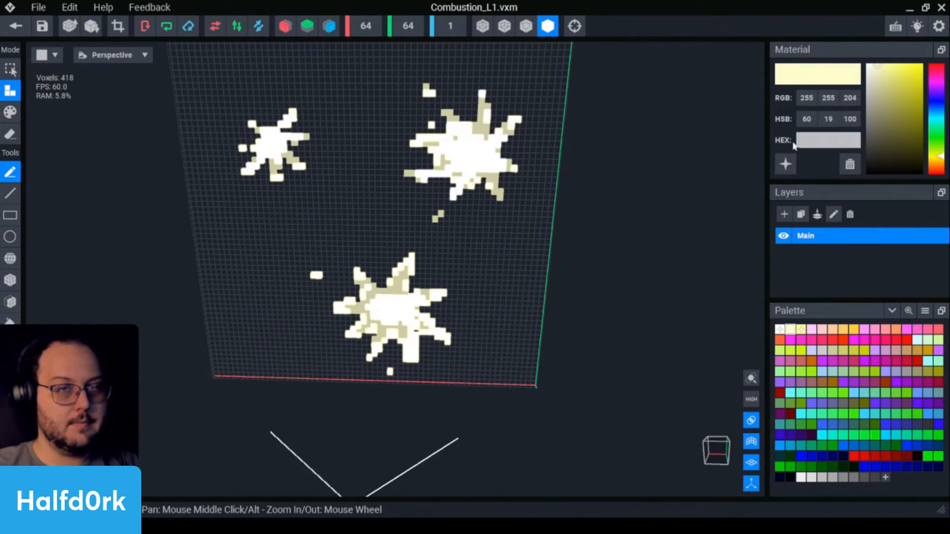
Try making the pale yellow #FFFFCC material of the starbursts emissive.
click(785, 164)
scroll(603, 225, down, 2)
scroll(581, 237, down, 2)
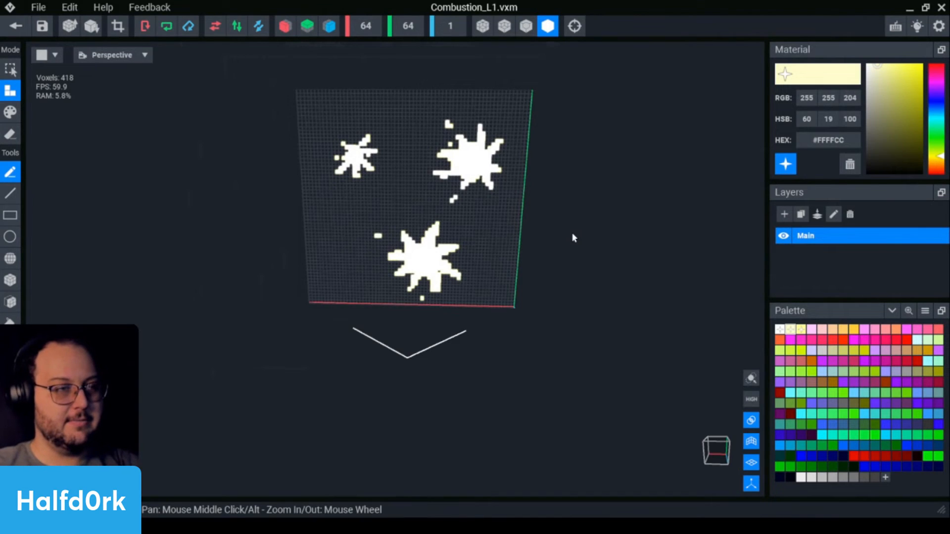
click(785, 164)
Examine the glow and shading of the three starbursts from near and far.
scroll(538, 207, up, 2)
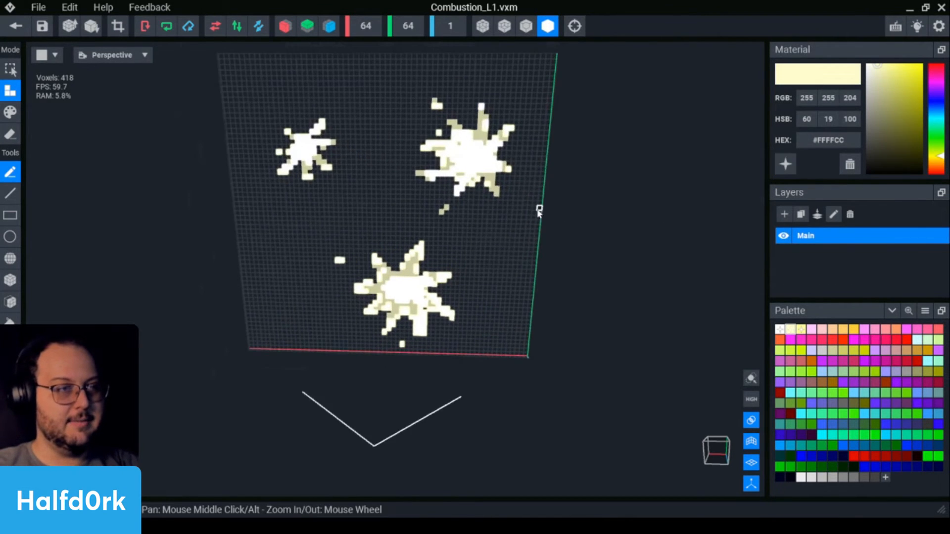
scroll(518, 227, up, 2)
scroll(512, 235, up, 2)
scroll(509, 247, down, 4)
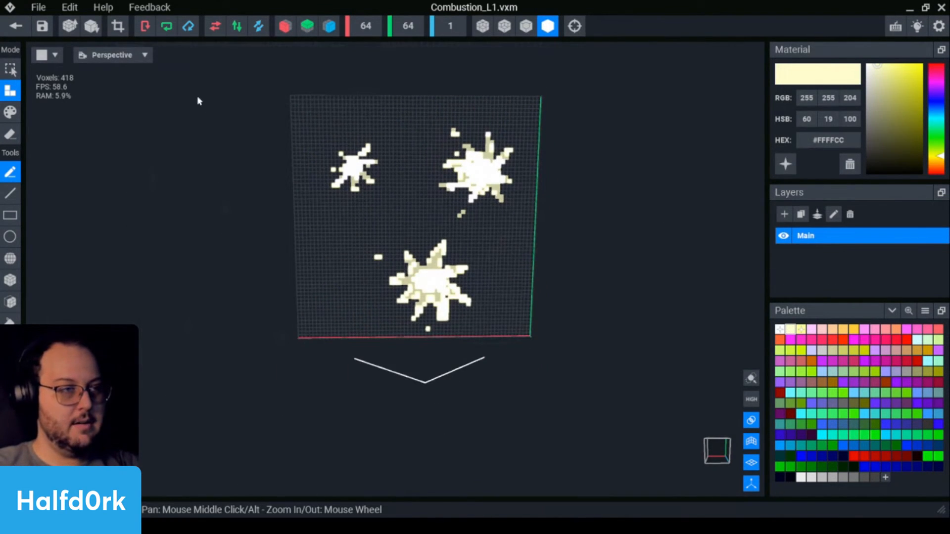
scroll(381, 301, up, 4)
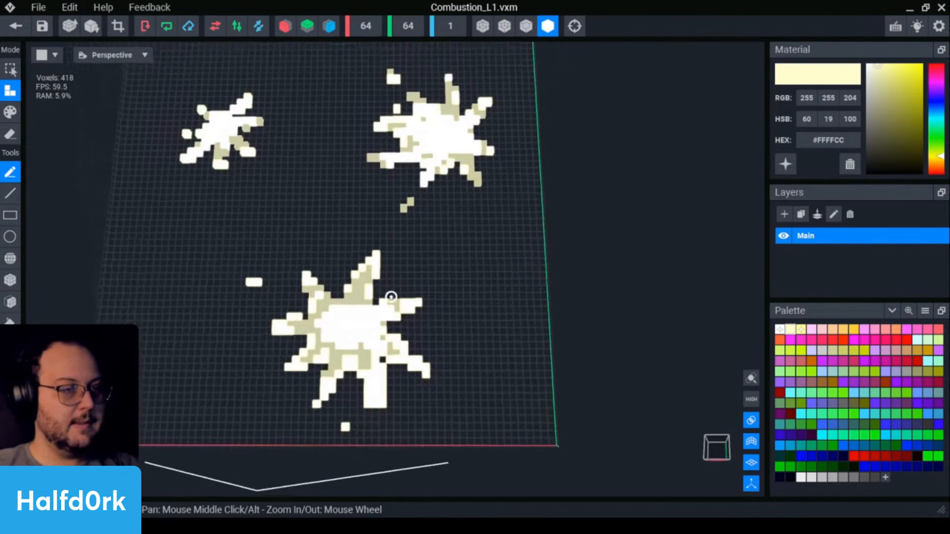
scroll(360, 301, down, 8)
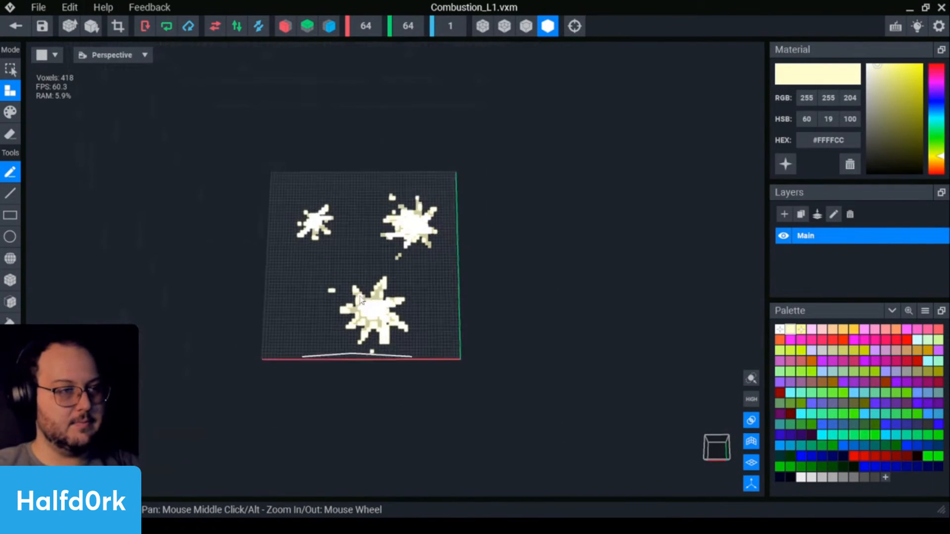
scroll(365, 311, up, 6)
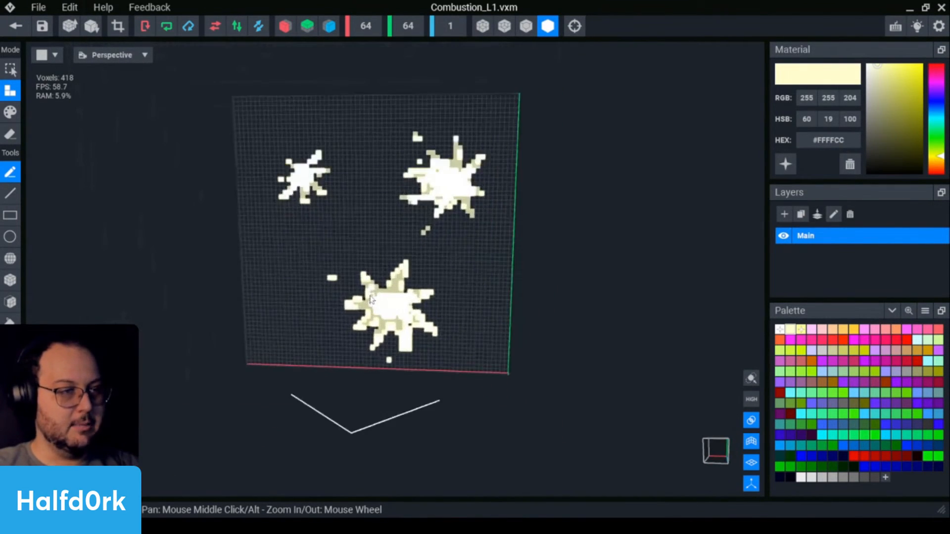
Save the Combustion_L1 changes, return to the TCG_VFX_Combustion rig and open Combustion_L3 for editing.
click(16, 26)
click(377, 195)
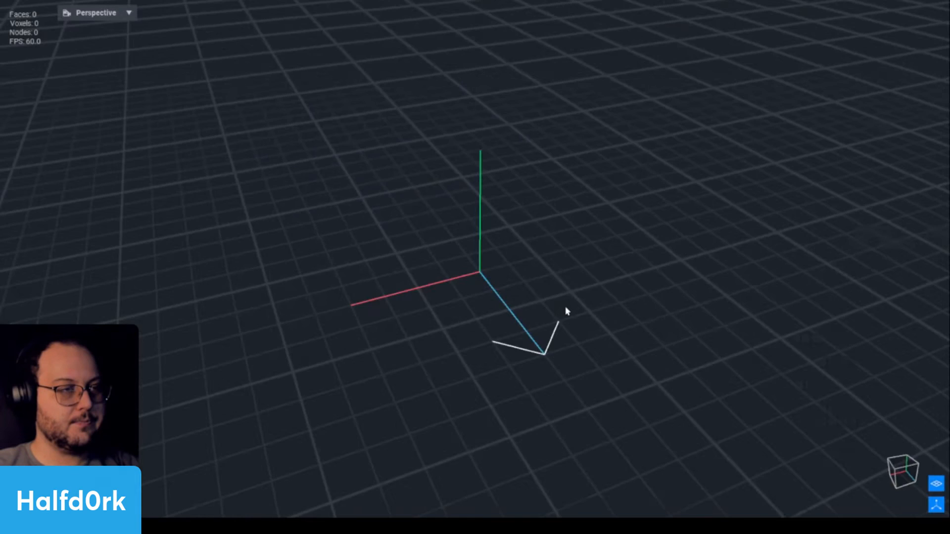
scroll(844, 318, down, 5)
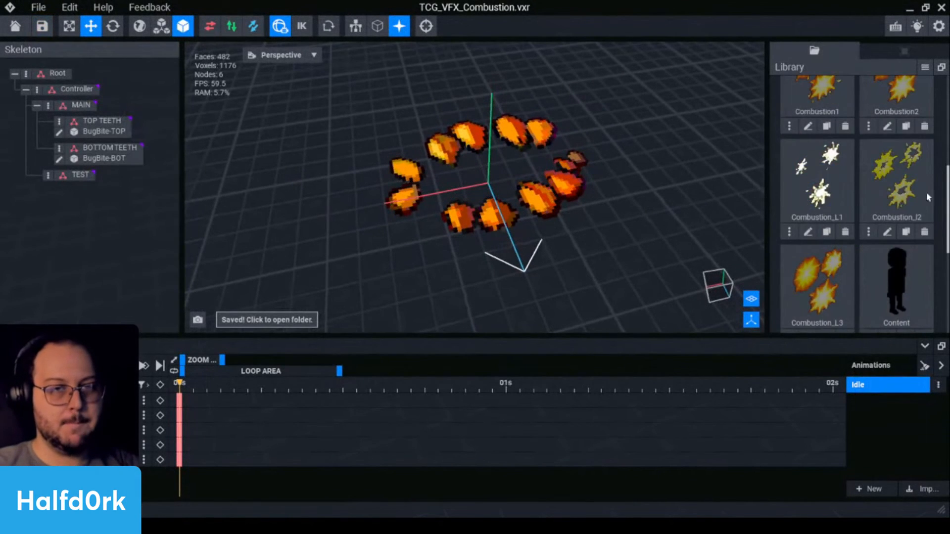
scroll(856, 267, down, 2)
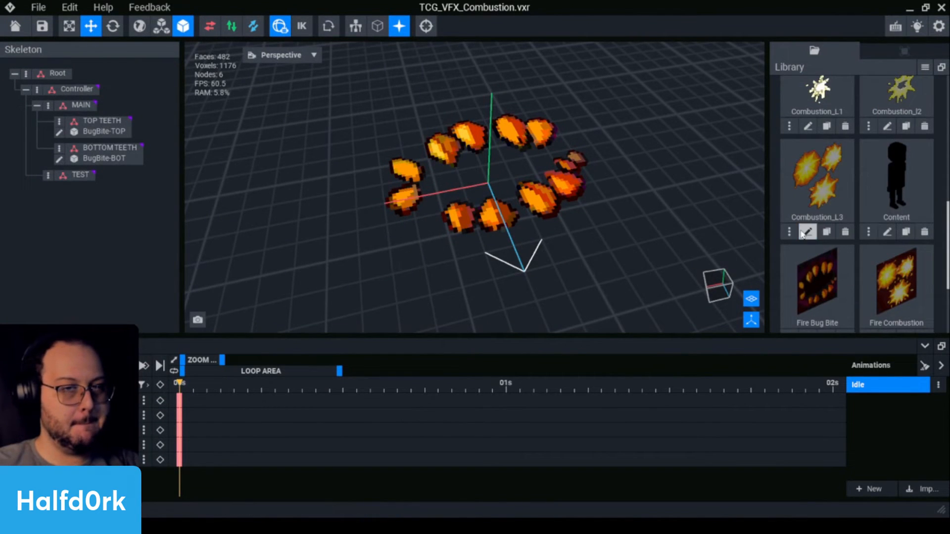
click(808, 232)
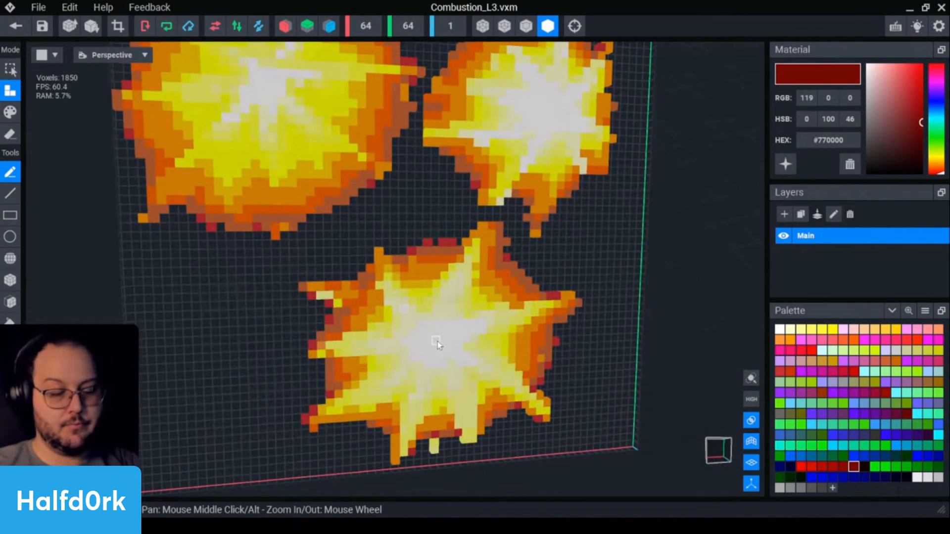
Delete the white, #FFFFCC and #FFFF99 materials with their voxels from the centres of the explosions.
click(849, 165)
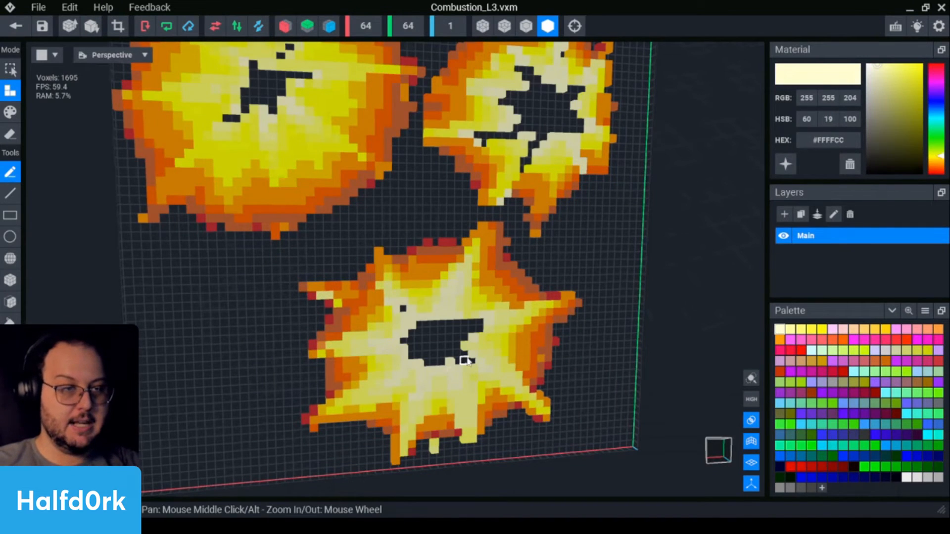
click(849, 164)
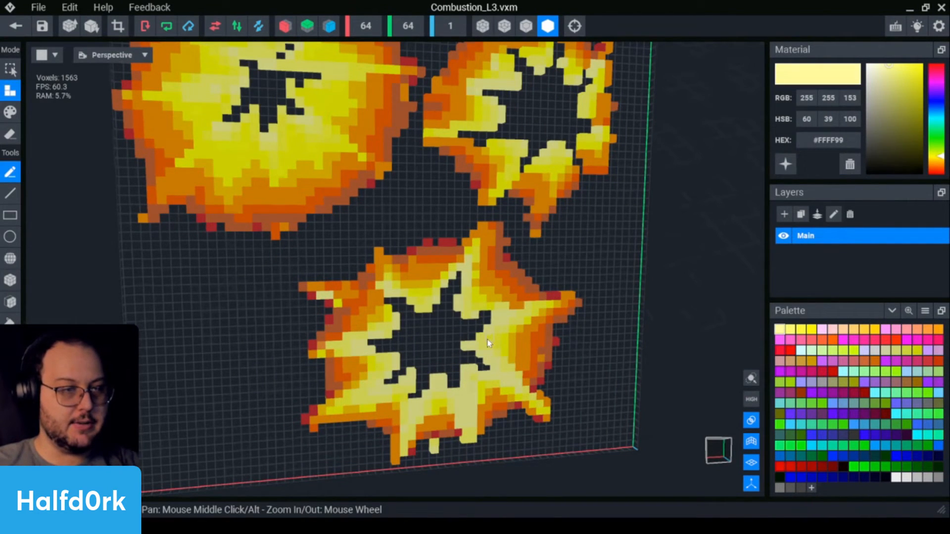
click(850, 165)
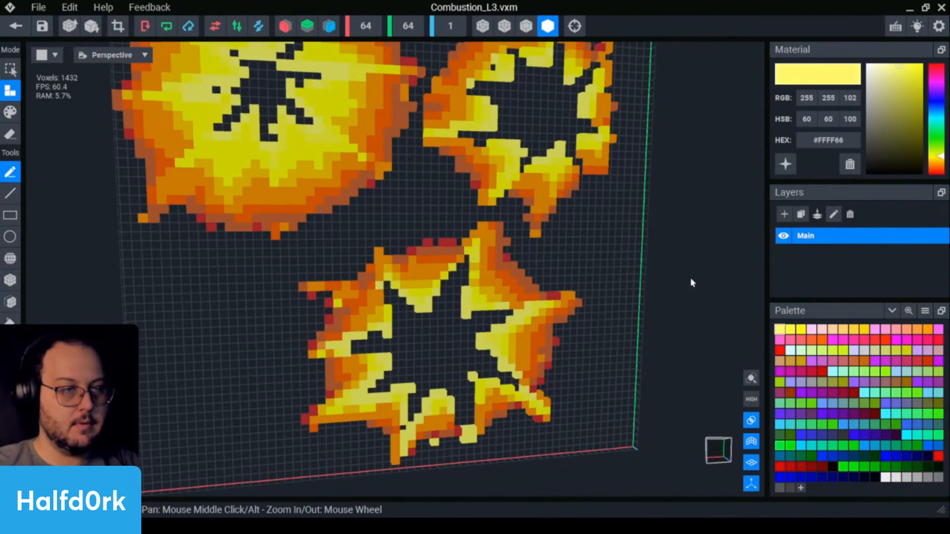
Delete the yellow #FFFF33 and #FFFF66 materials with their voxels from the Combustion_L3 model.
scroll(603, 345, up, 3)
scroll(603, 345, up, 1)
key(i)
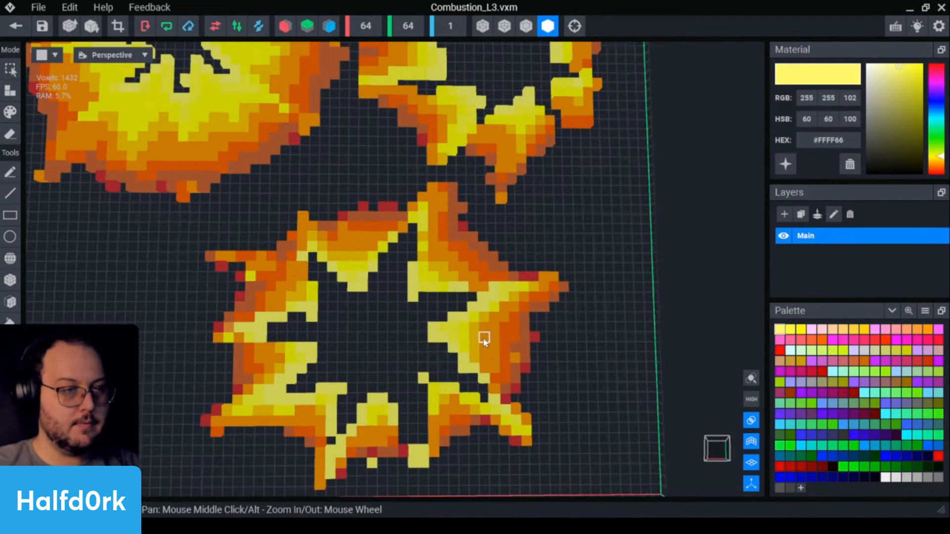
click(456, 328)
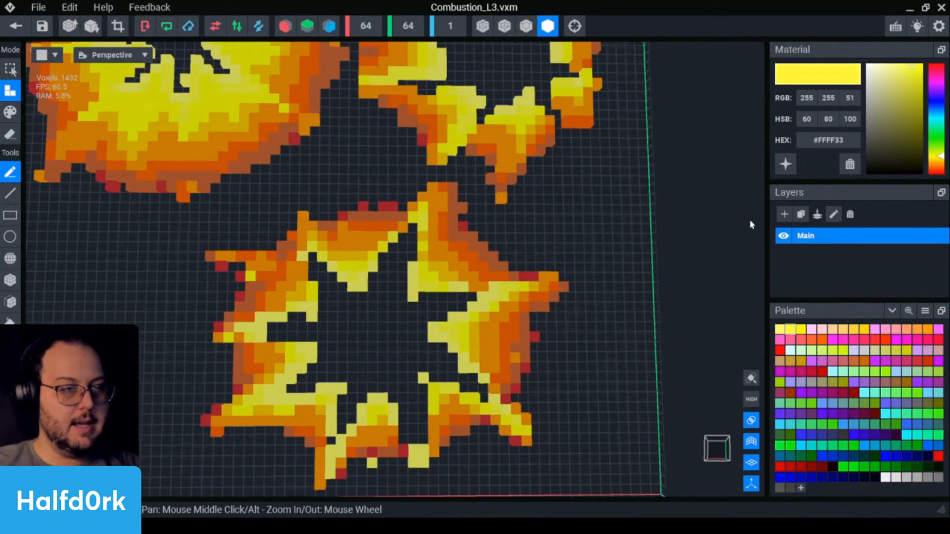
click(849, 164)
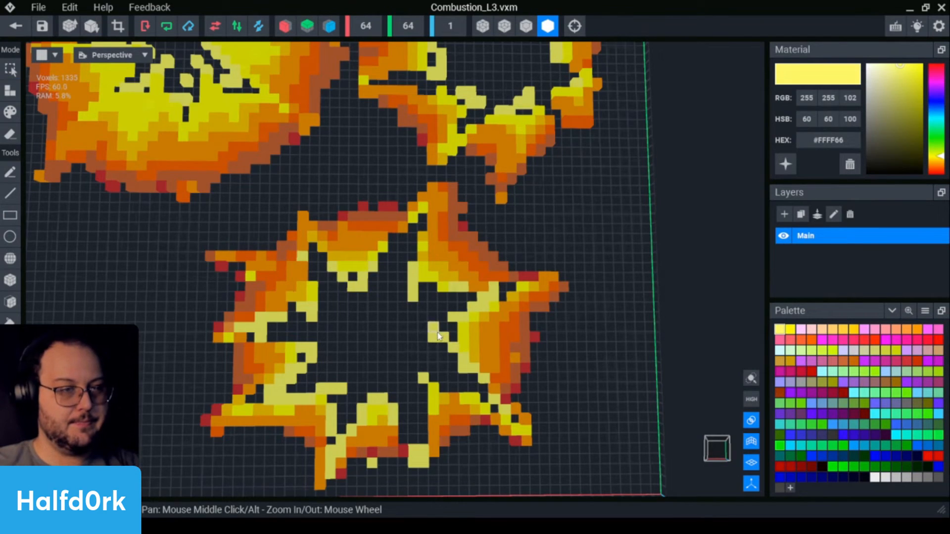
click(849, 165)
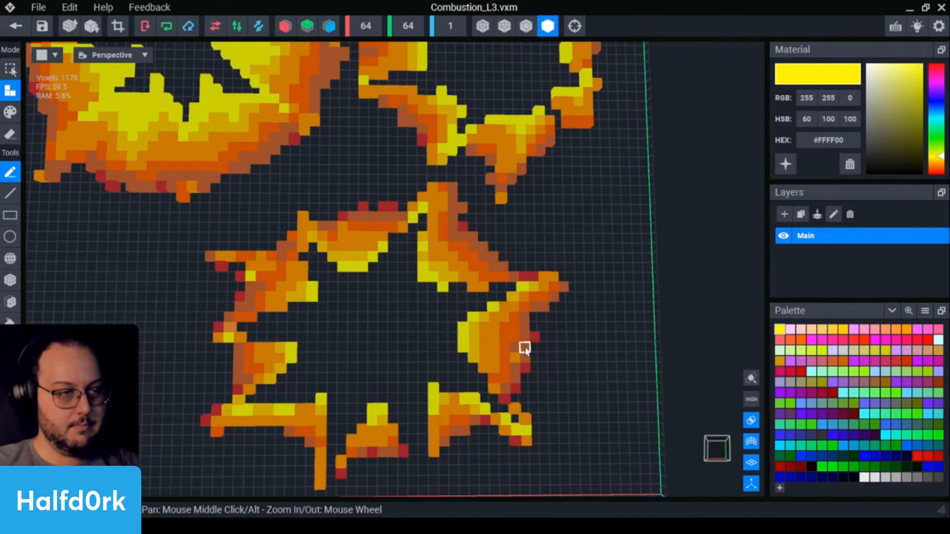
Delete the orange #FF6600, brown #CC6633 and dark red edge materials with their voxels from the explosions.
key(i)
click(513, 335)
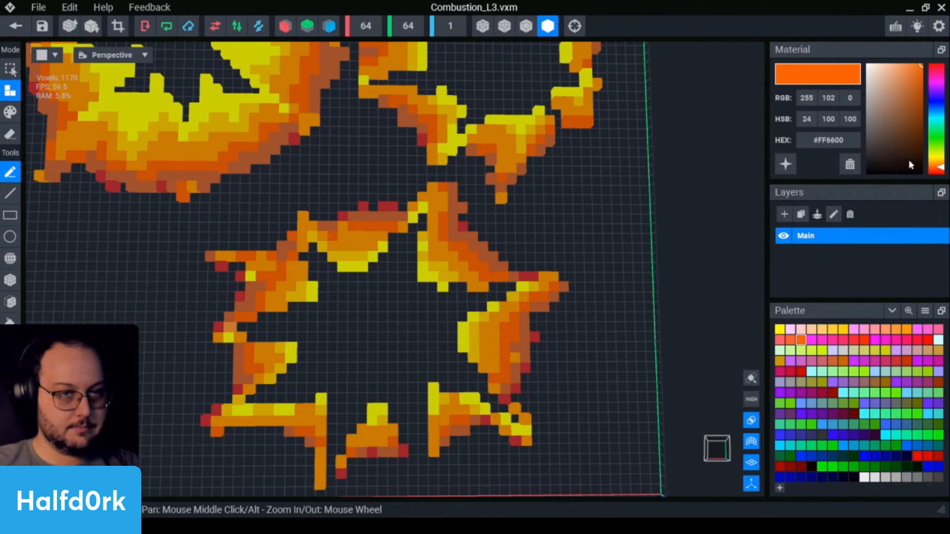
click(849, 164)
key(i)
click(515, 346)
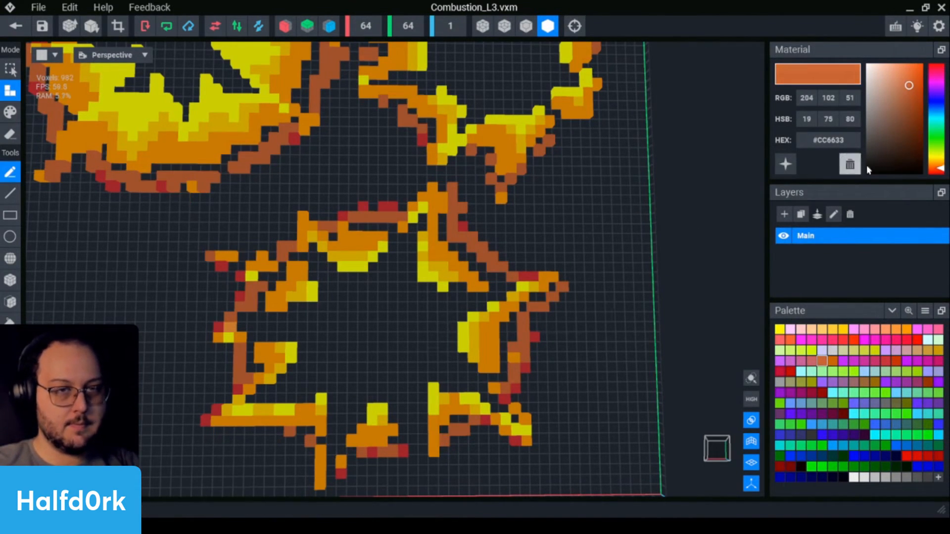
click(850, 164)
key(i)
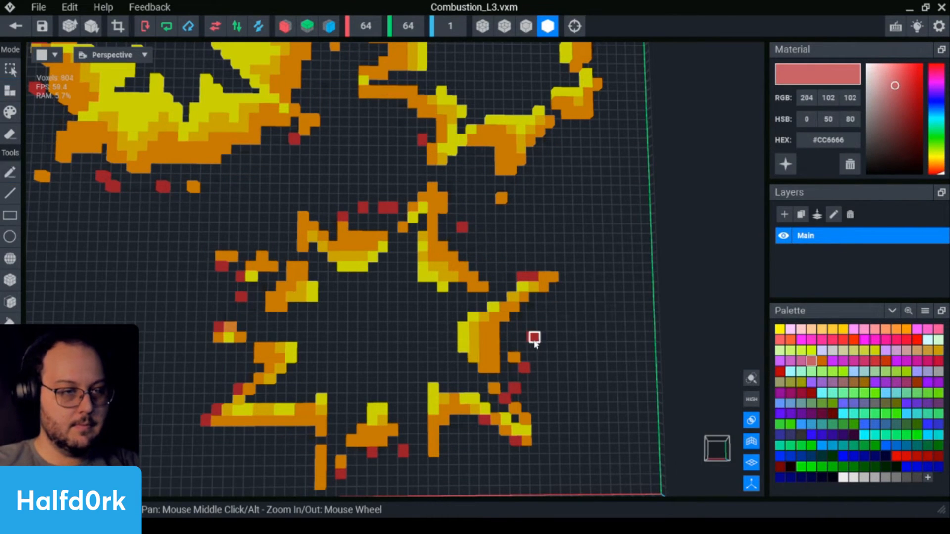
click(534, 336)
click(849, 164)
Save the Combustion_L3 changes and return to the rig project.
key(i)
click(514, 356)
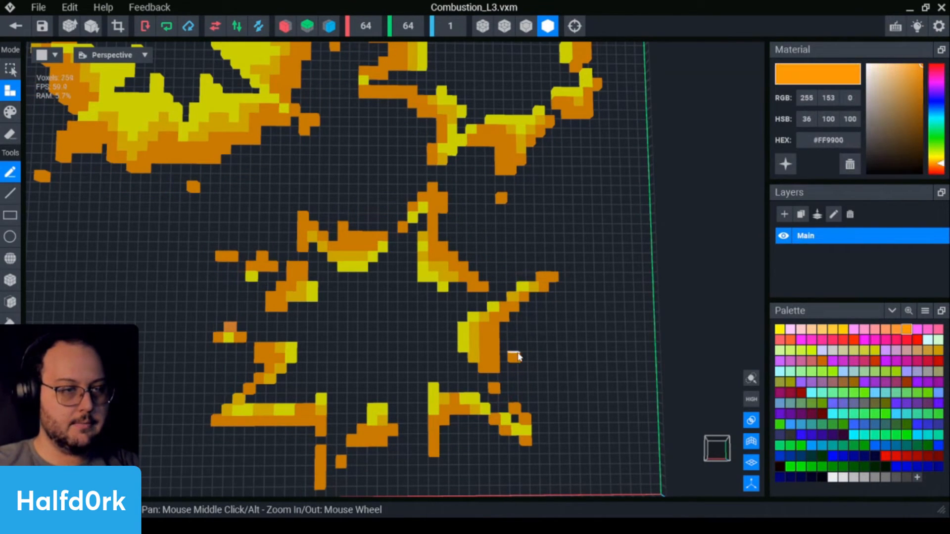
scroll(600, 323, down, 2)
scroll(600, 323, down, 2)
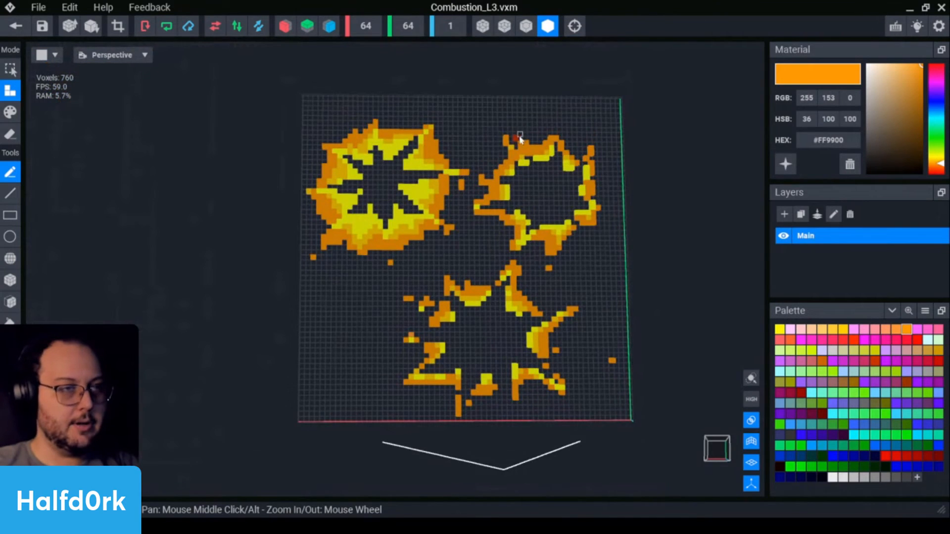
key(e)
click(16, 26)
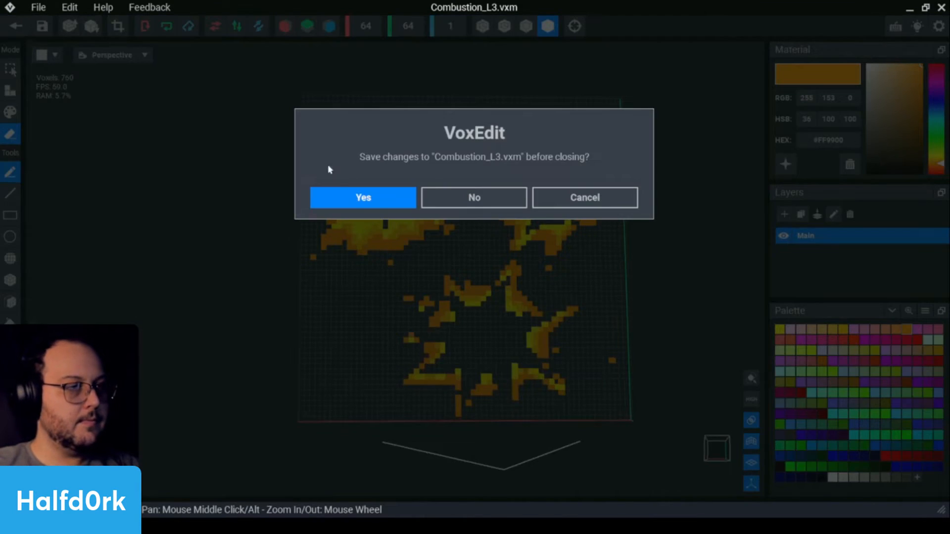
click(364, 198)
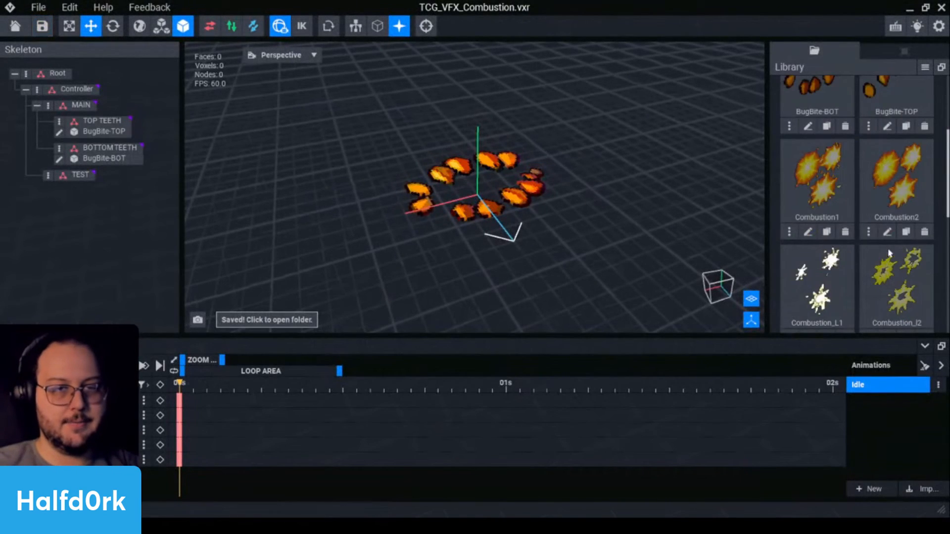
Clone the Combustion2 model as Combustion_L4 and open the clone for editing.
click(906, 232)
text(c)
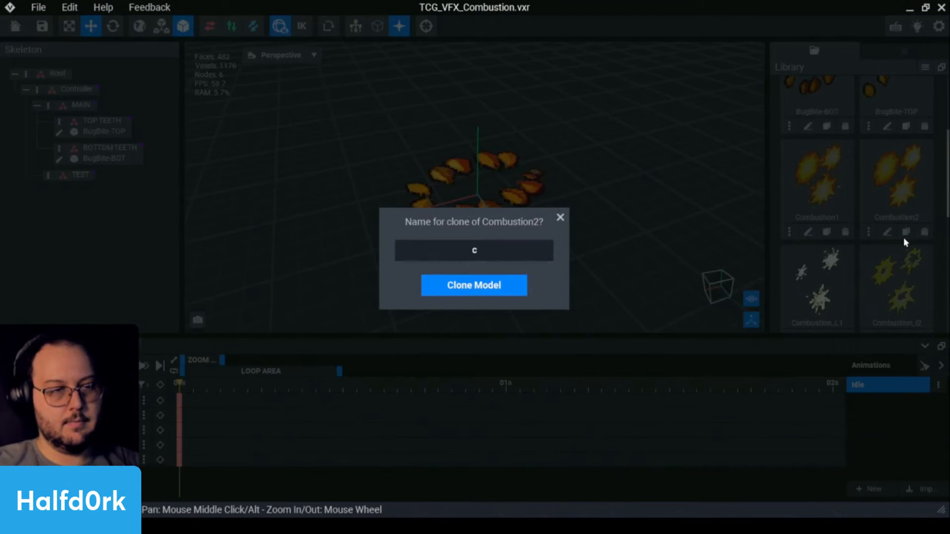
text(ombustion)
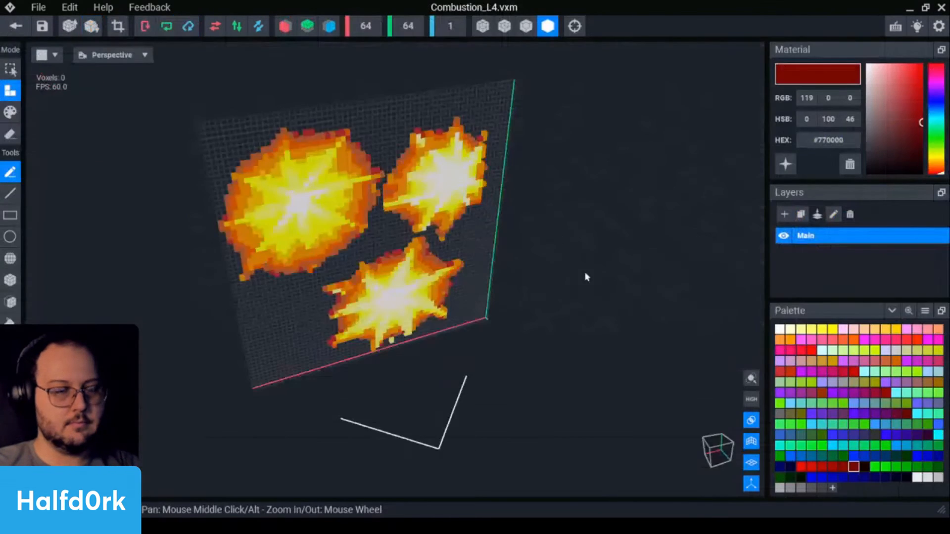
Delete the orange #FF9900 and the yellow #FFFF33 and #FFFF00 materials with their voxels from Combustion_L4.
scroll(452, 254, up, 5)
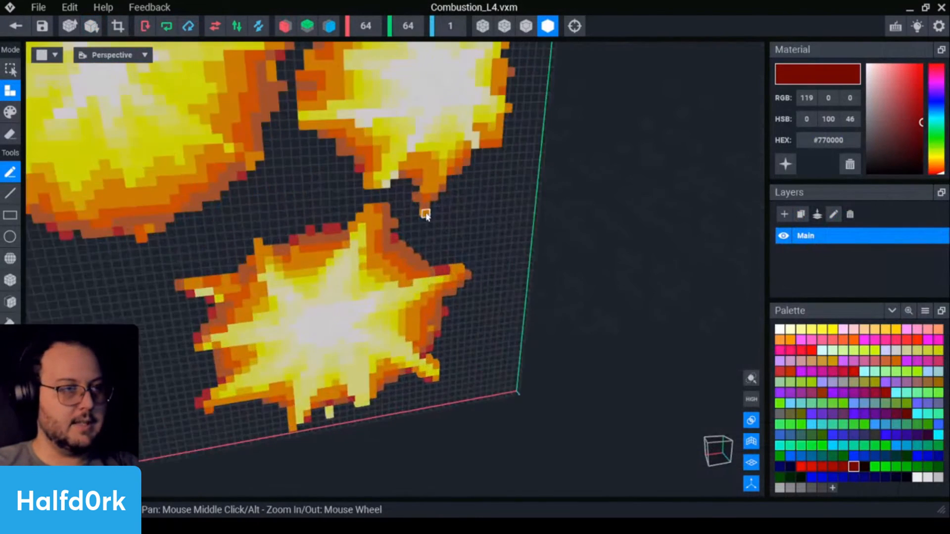
middle_drag(206, 110, 285, 175)
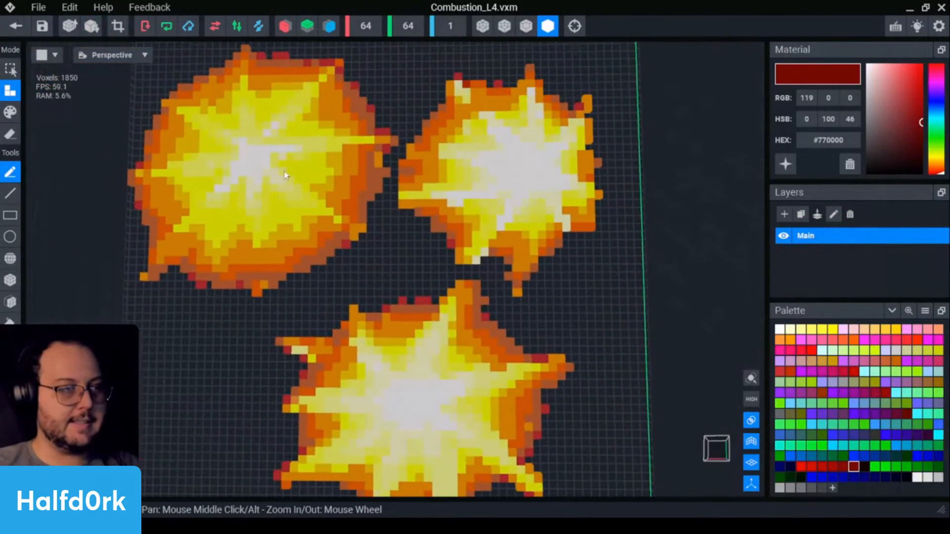
alt+click(281, 254)
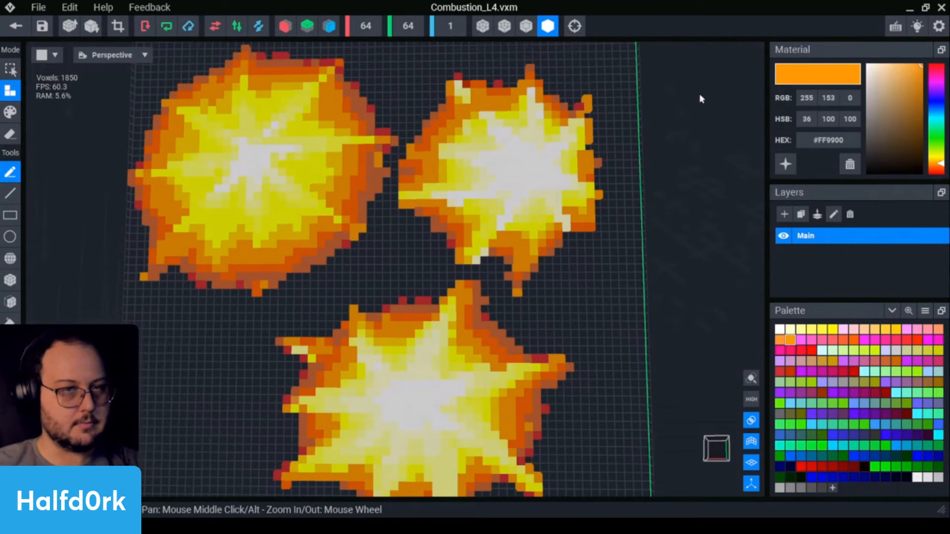
click(850, 164)
alt+click(298, 205)
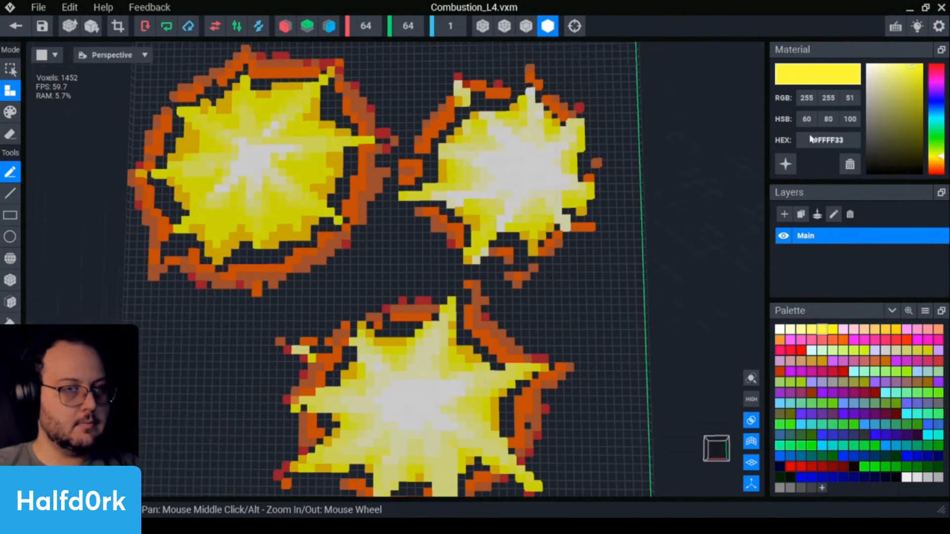
click(850, 164)
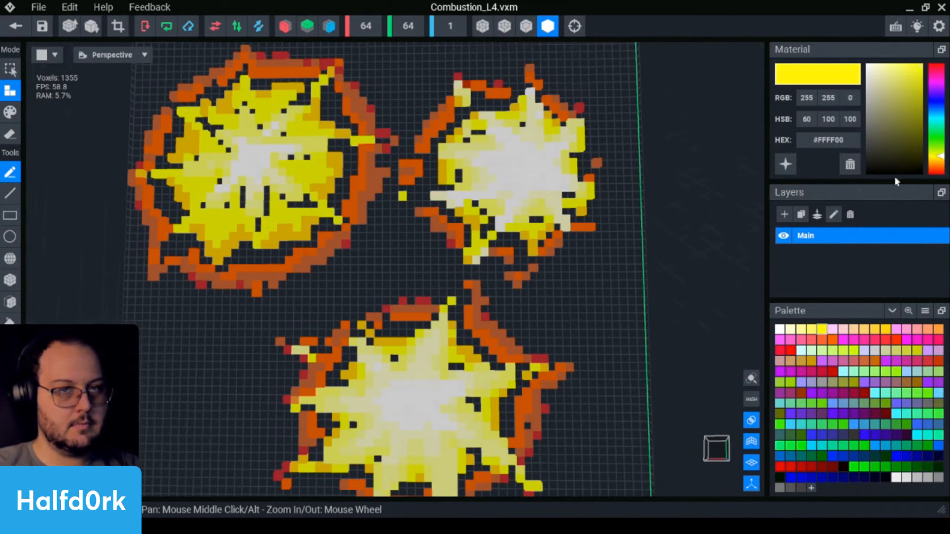
click(849, 164)
Delete the white and pale yellow #FFFFCC core materials with their voxels from Combustion_L4.
alt+click(263, 168)
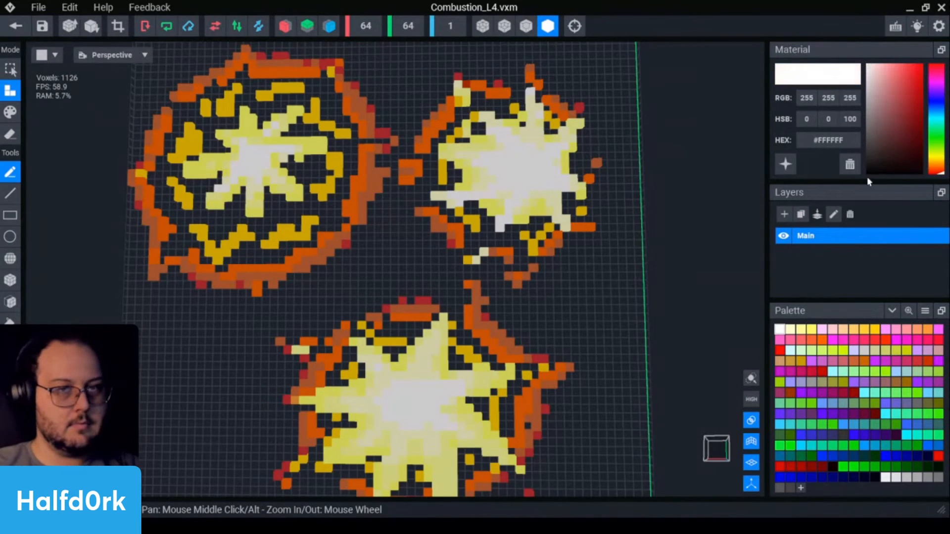
click(850, 165)
click(850, 164)
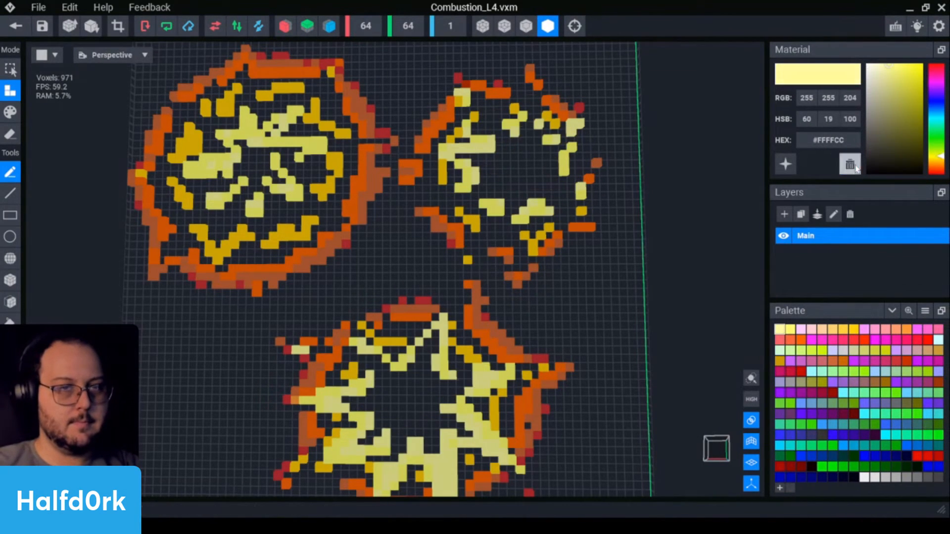
Delete the pale yellow #FFFFCC, yellow #FFFF66 and gold materials with their voxels from Combustion_L4.
click(850, 164)
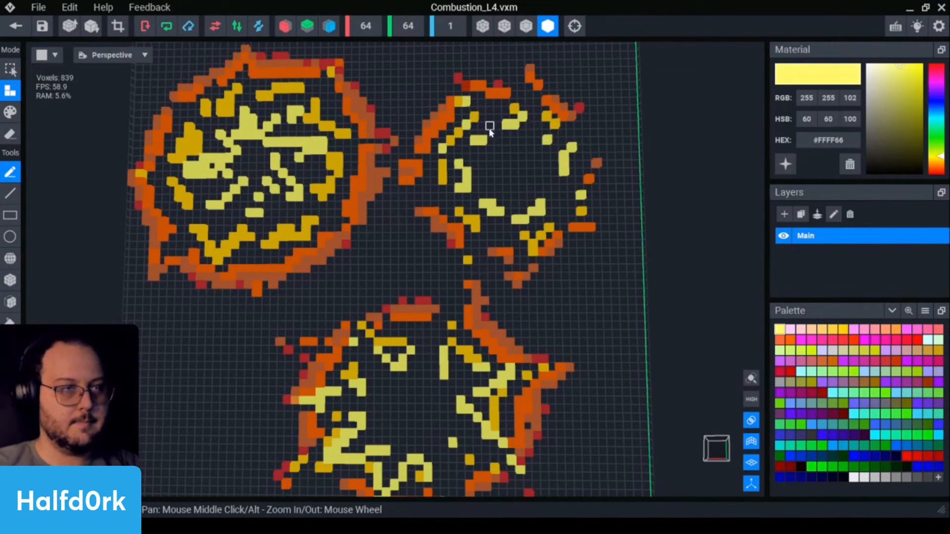
click(850, 164)
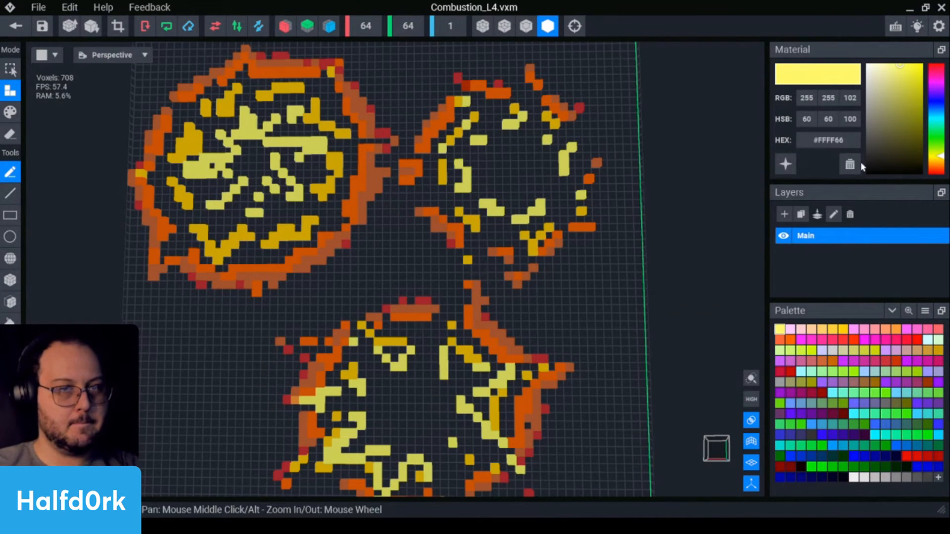
click(850, 164)
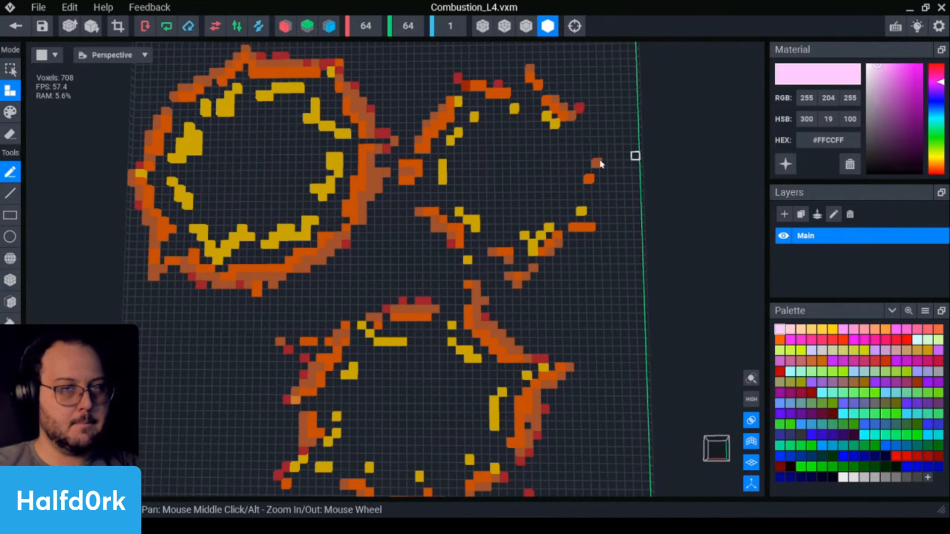
click(549, 228)
click(850, 165)
scroll(484, 186, down, 5)
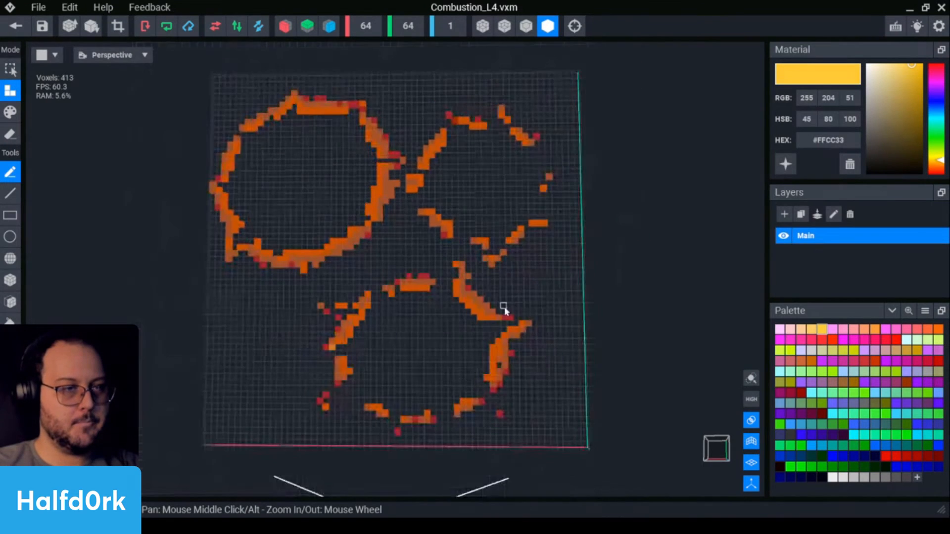
Save the Combustion_L4 changes and return to the rig project.
scroll(418, 215, up, 5)
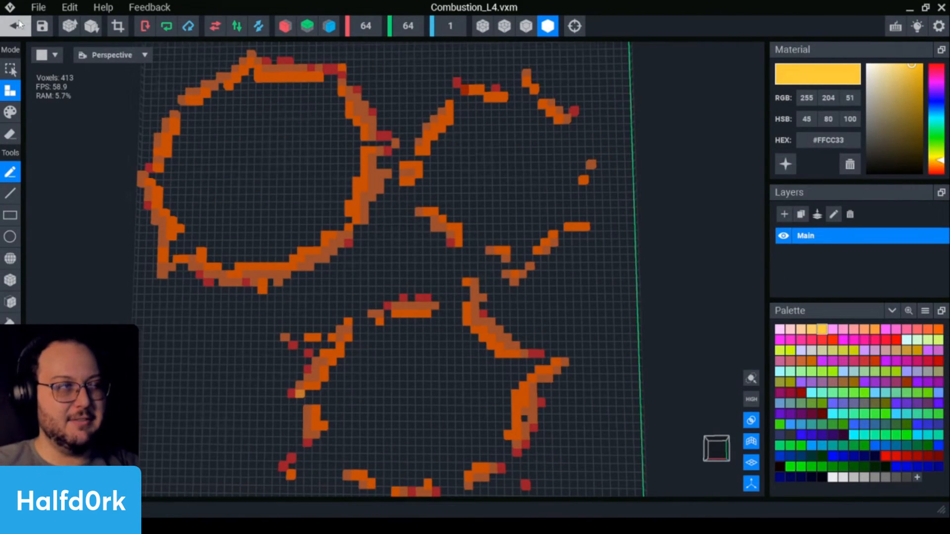
click(16, 26)
click(384, 198)
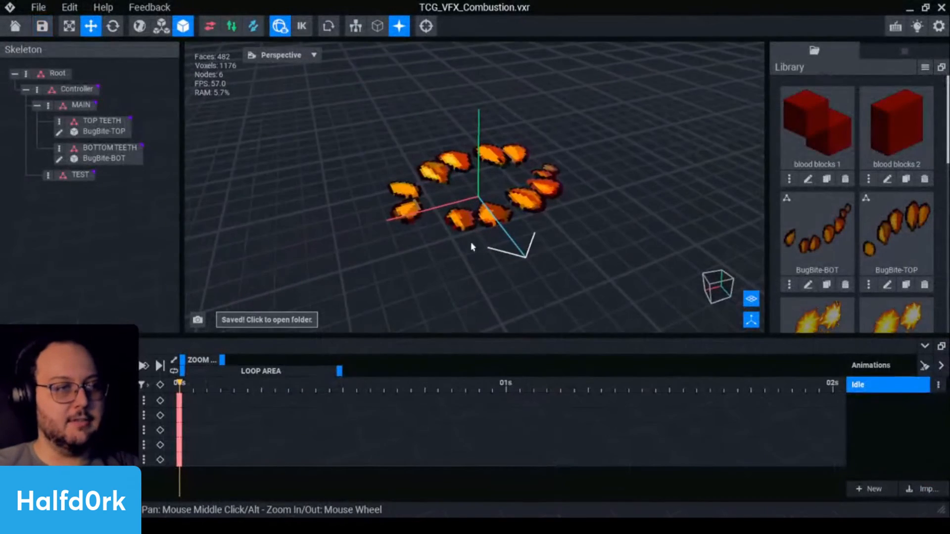
Delete the TOP TEETH, BOTTOM TEETH and TEST nodes from the rig skeleton.
right_drag(432, 239, 397, 251)
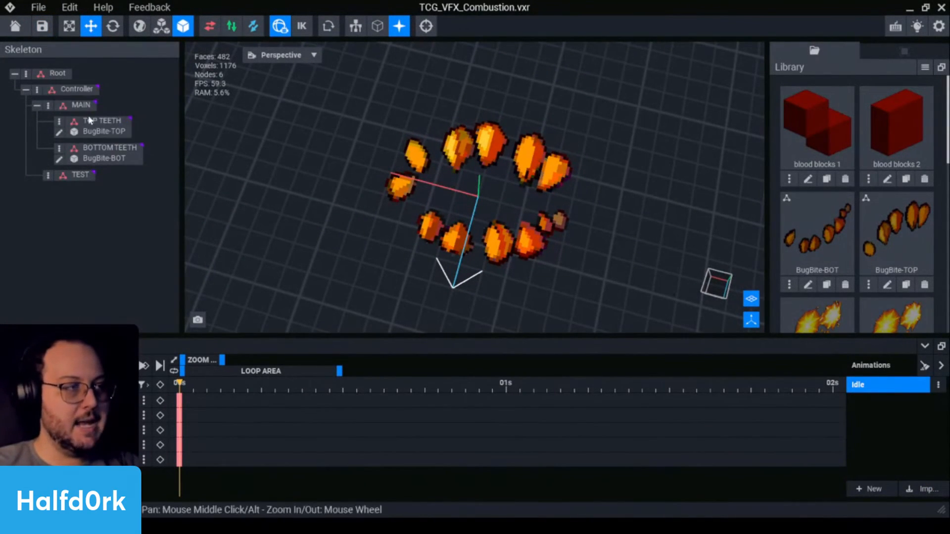
click(59, 121)
click(108, 233)
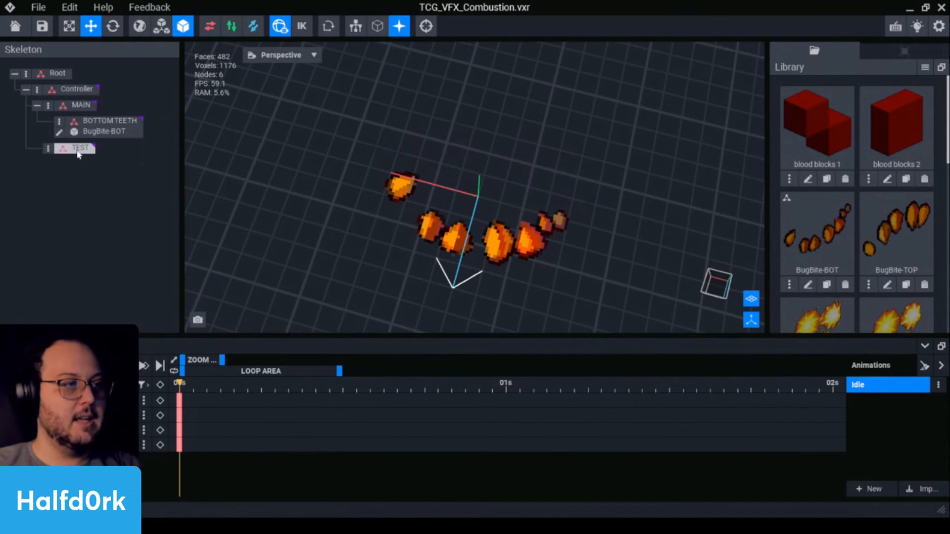
click(59, 121)
click(81, 212)
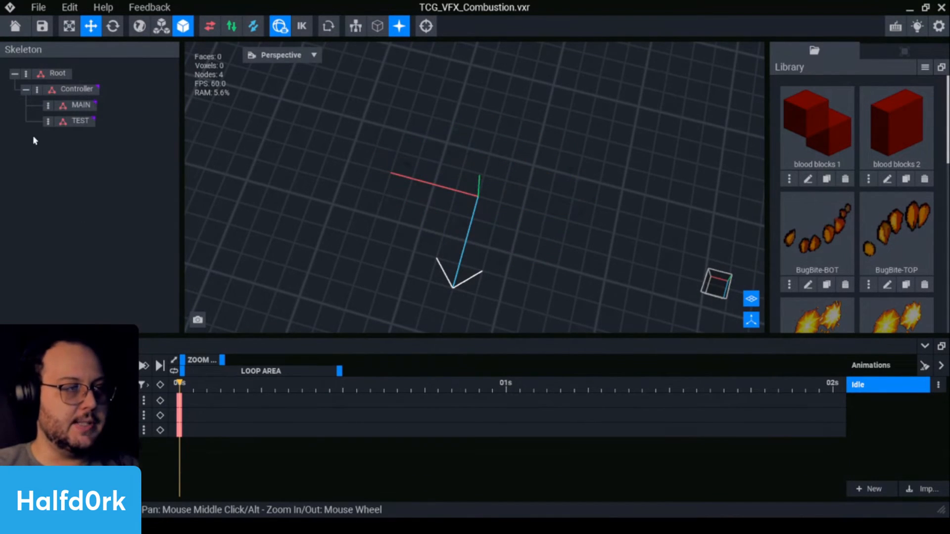
click(48, 121)
click(79, 210)
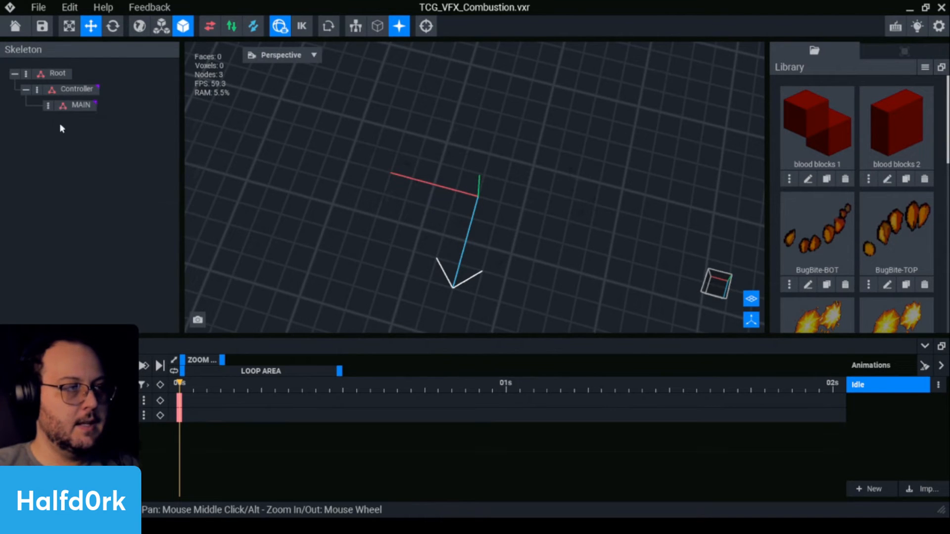
Add a child node named L1 under the MAIN node.
click(48, 105)
click(72, 130)
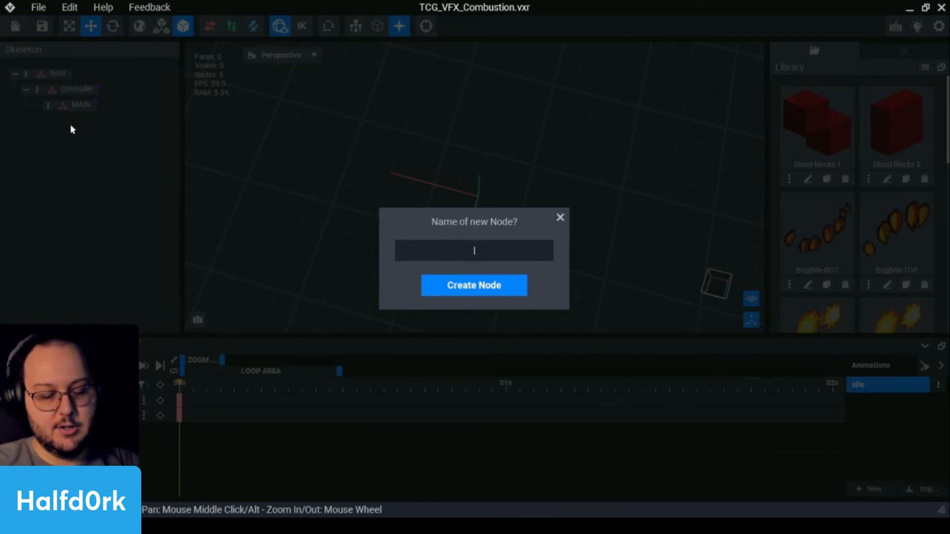
text(L1)
key(Return)
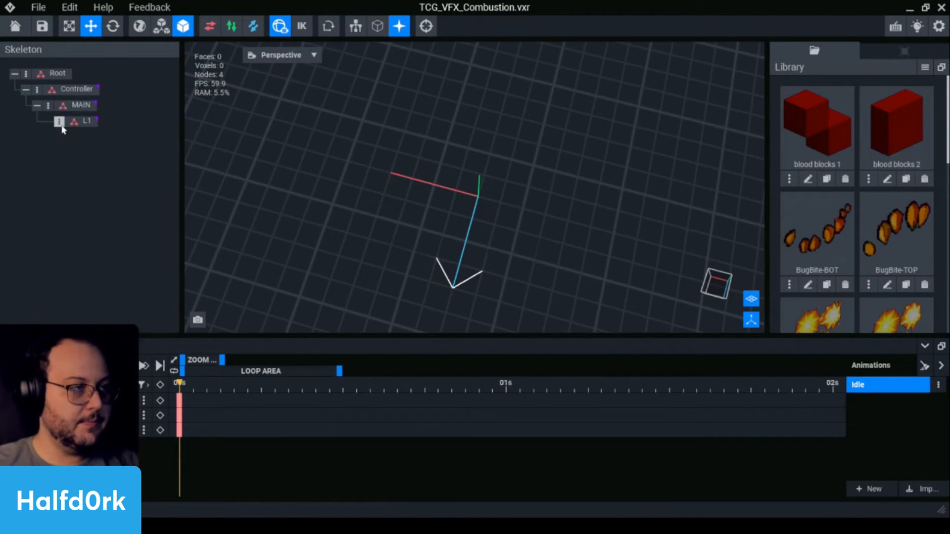
click(59, 121)
click(100, 154)
text(L2)
key(Return)
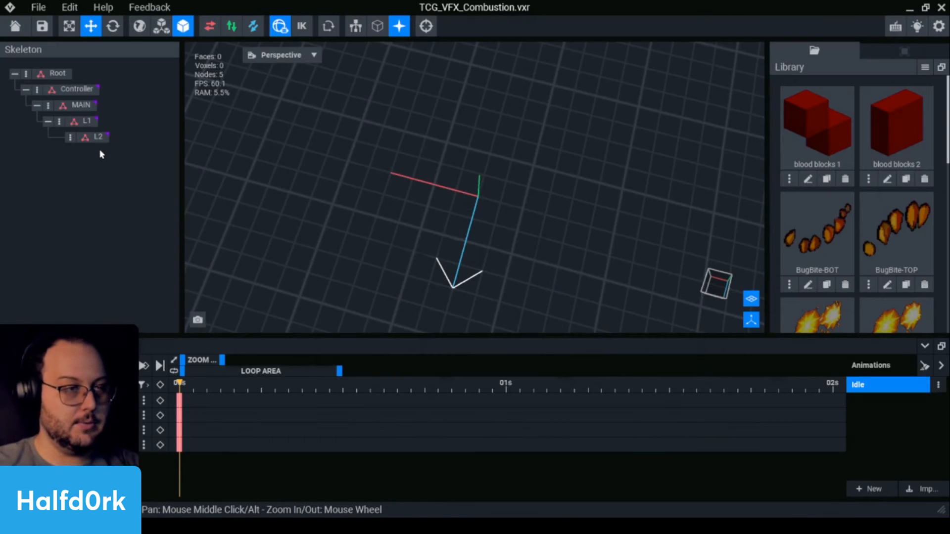
click(70, 137)
click(87, 224)
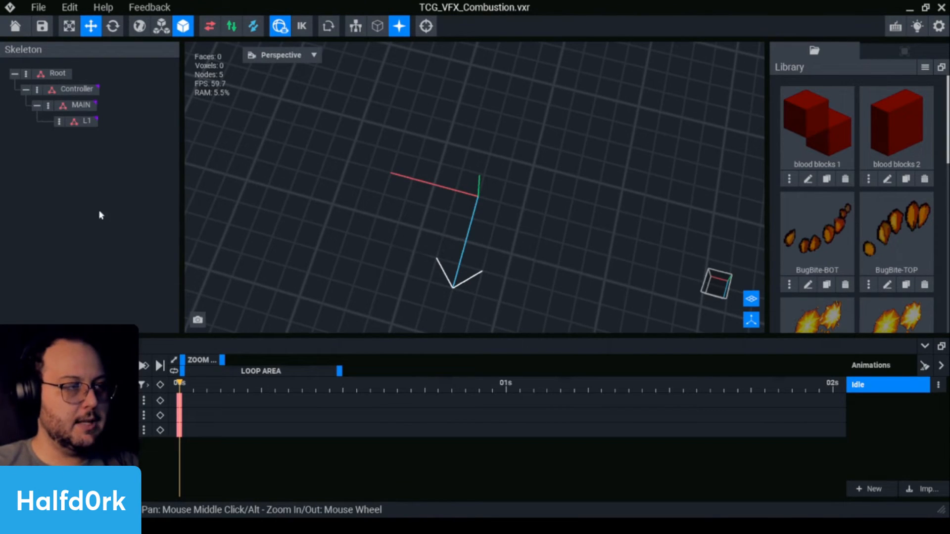
Assign the Combustion_L1 library model to the L1 node.
click(90, 122)
scroll(885, 259, down, 5)
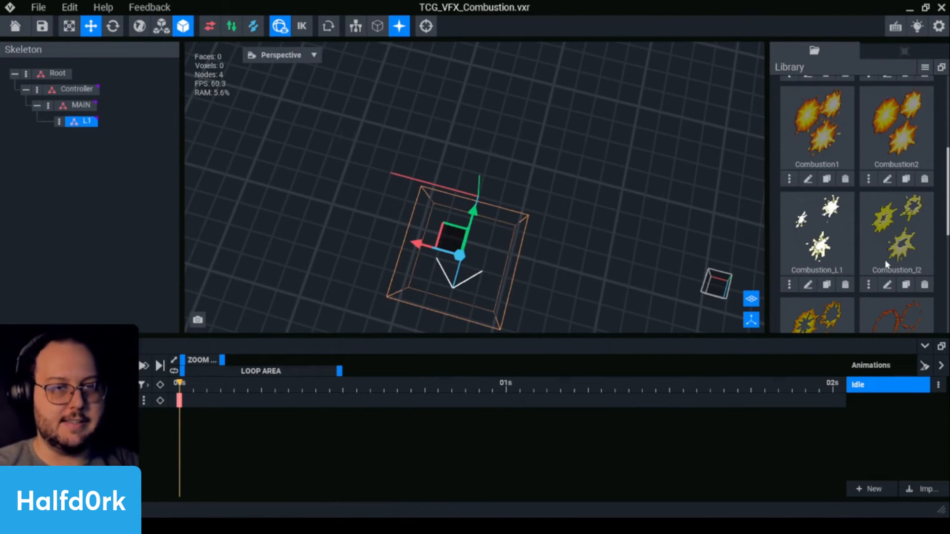
drag(817, 129, 86, 122)
right_drag(479, 195, 516, 216)
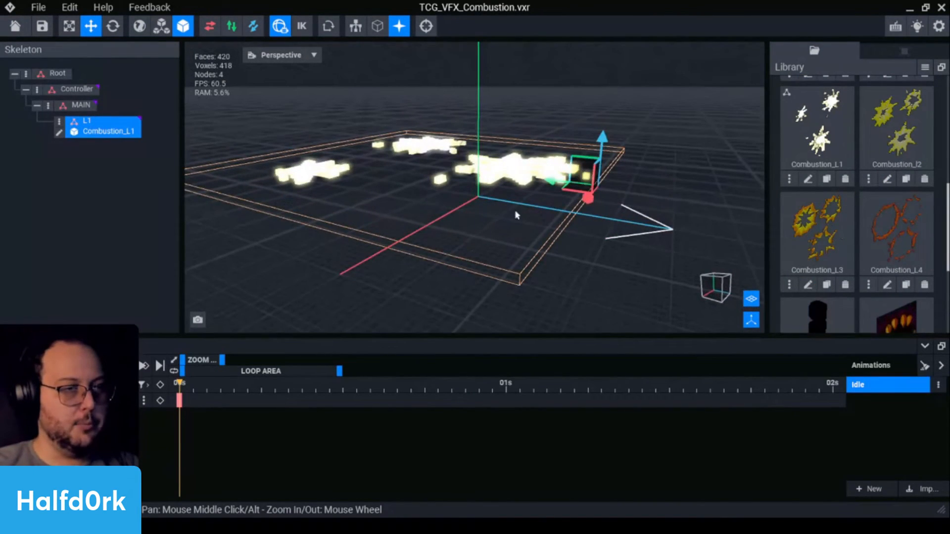
Duplicate the Idle animation as Combust and rename the copy to Combust 01.
click(938, 385)
click(890, 422)
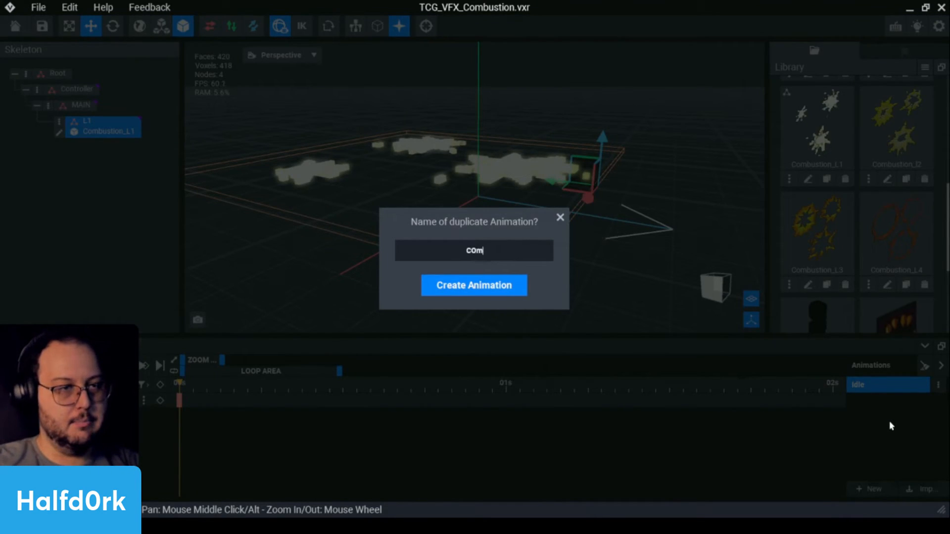
text(Comb)
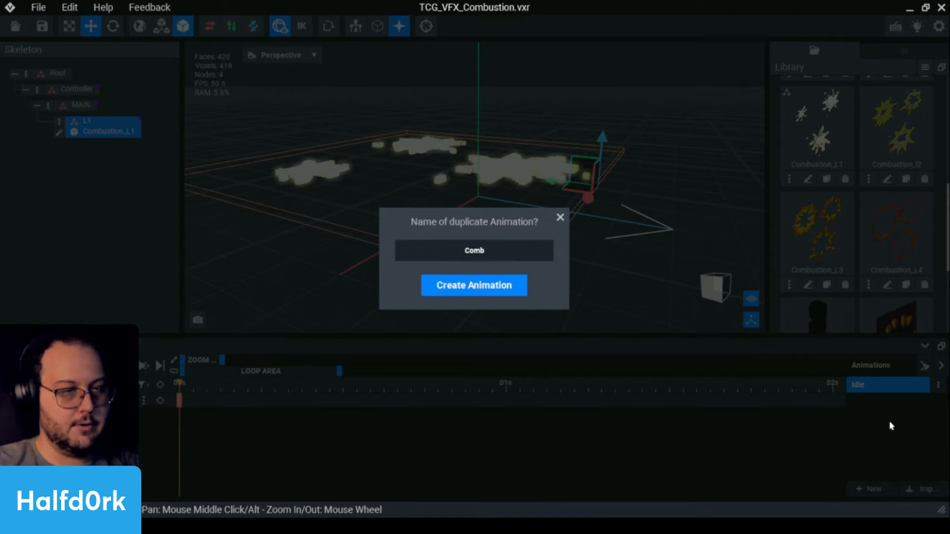
text(ust)
key(Return)
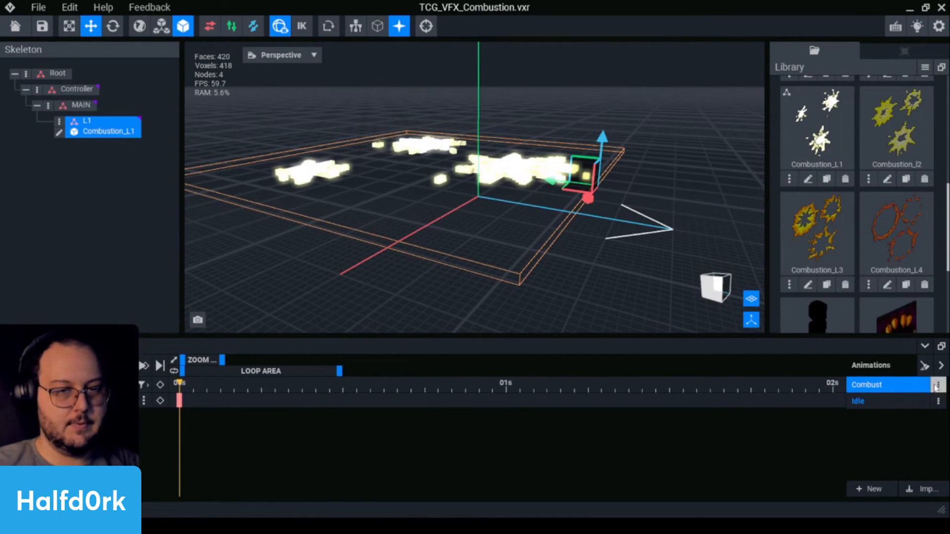
click(938, 385)
click(897, 406)
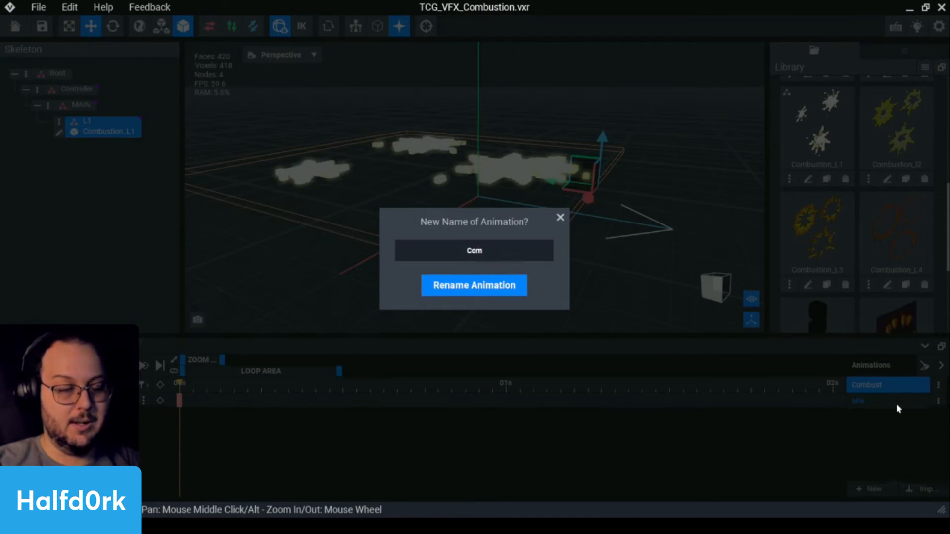
text(01)
key(Return)
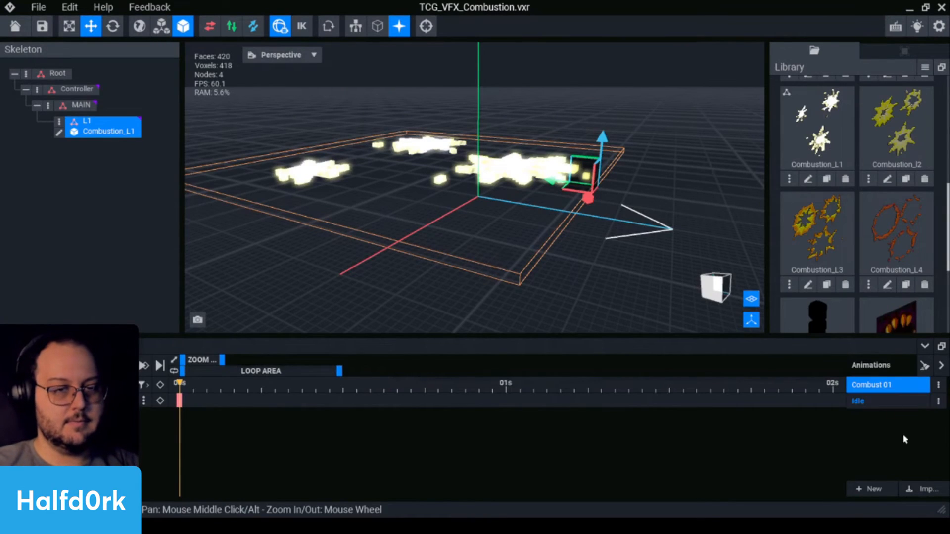
Add an L1 keyframe one frame after the start, and at 0 s move the node down below the ground grid.
click(193, 391)
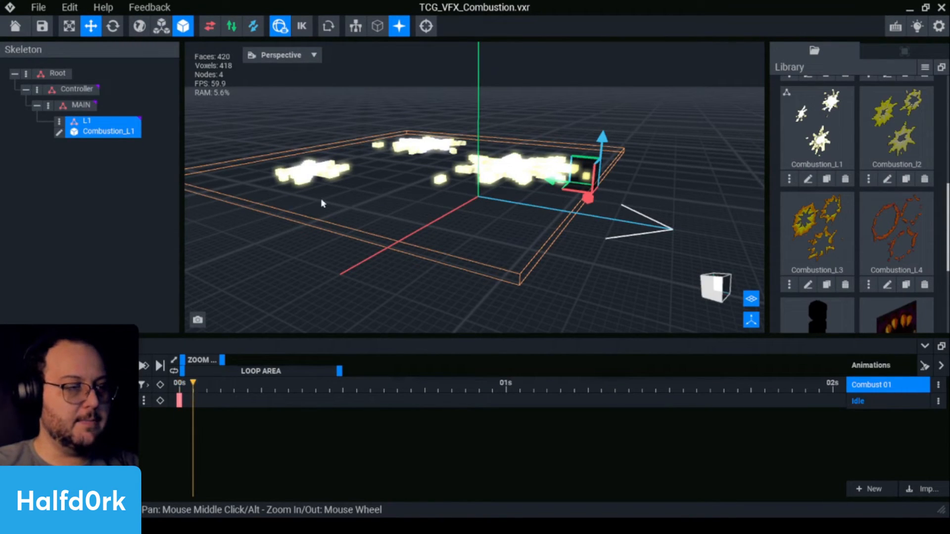
click(159, 400)
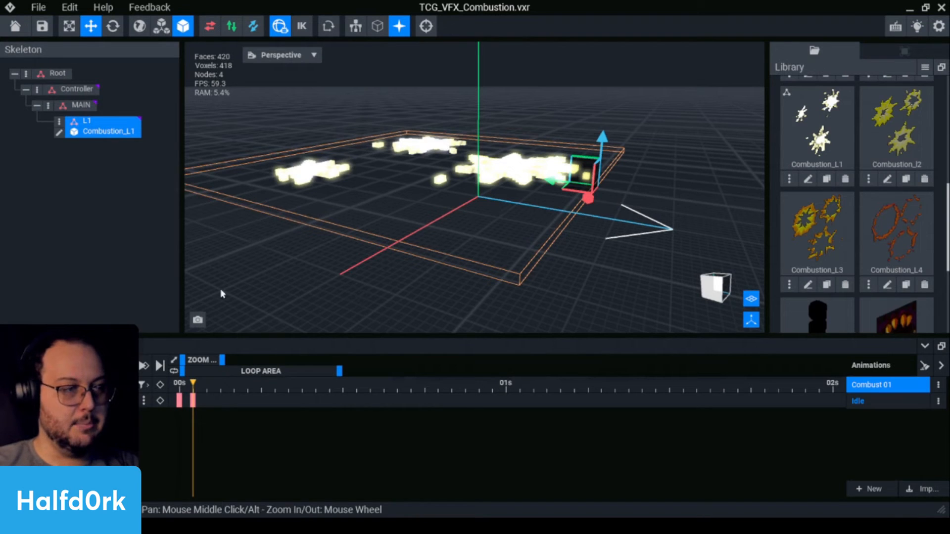
click(180, 396)
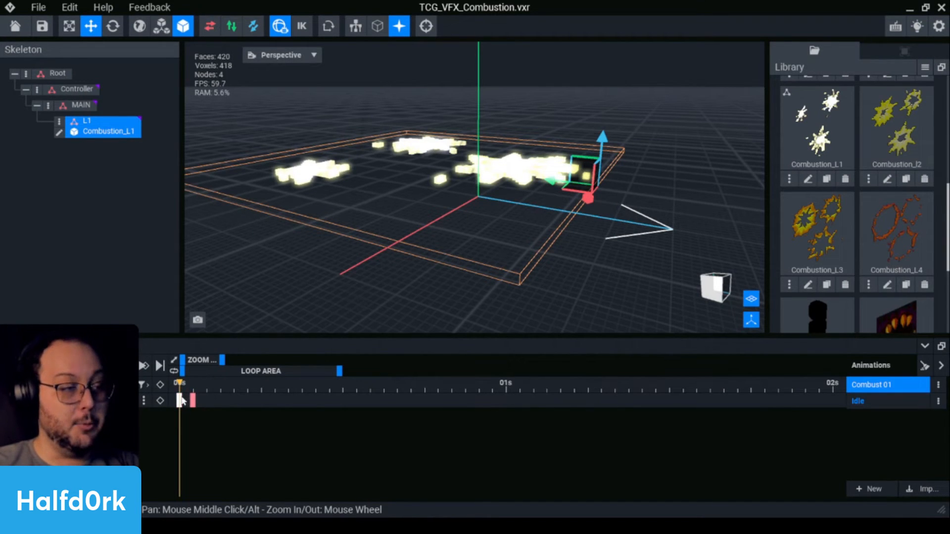
drag(602, 142, 608, 333)
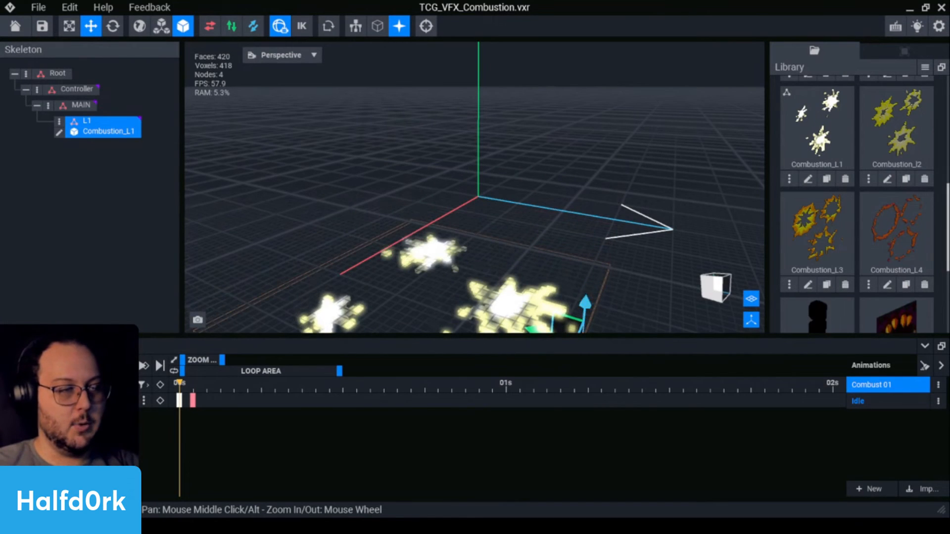
right_drag(608, 327, 412, 319)
scroll(412, 319, down, 5)
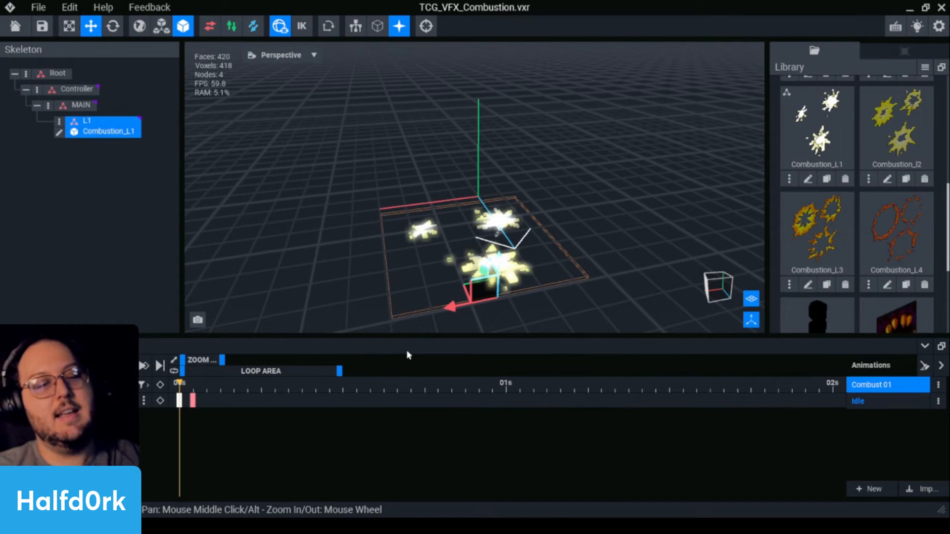
Extend the timeline's zoom area past 3 s and paste a copy of L1's lowered 0 s keyframe at about 2.5 s.
drag(222, 360, 251, 360)
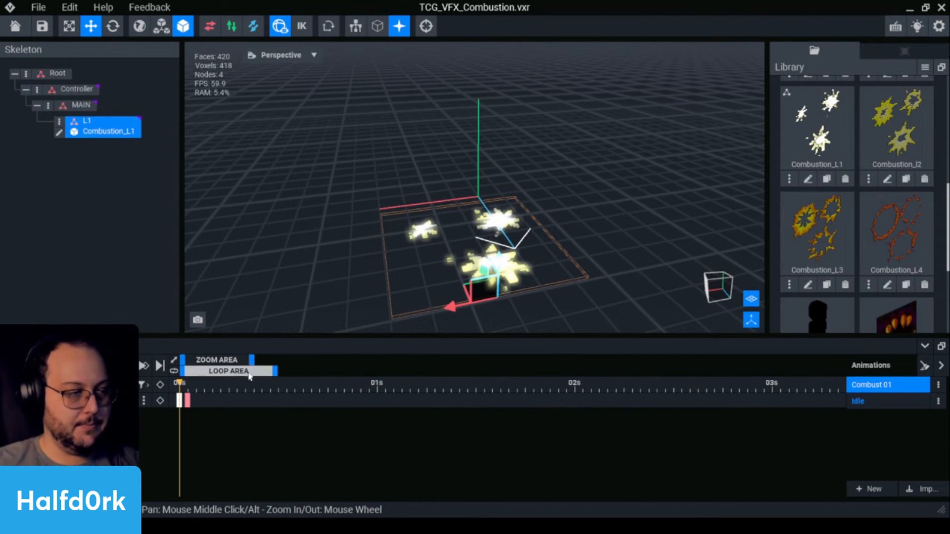
click(196, 390)
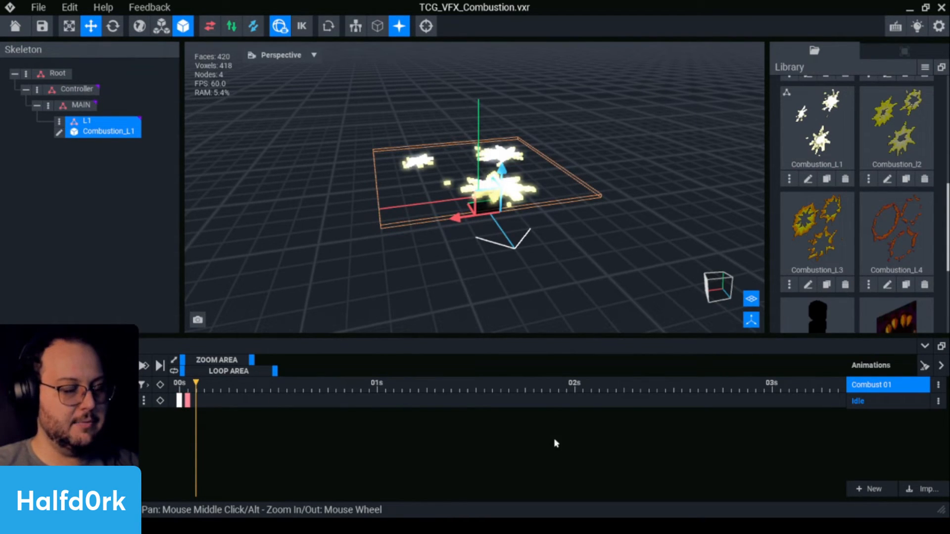
click(772, 390)
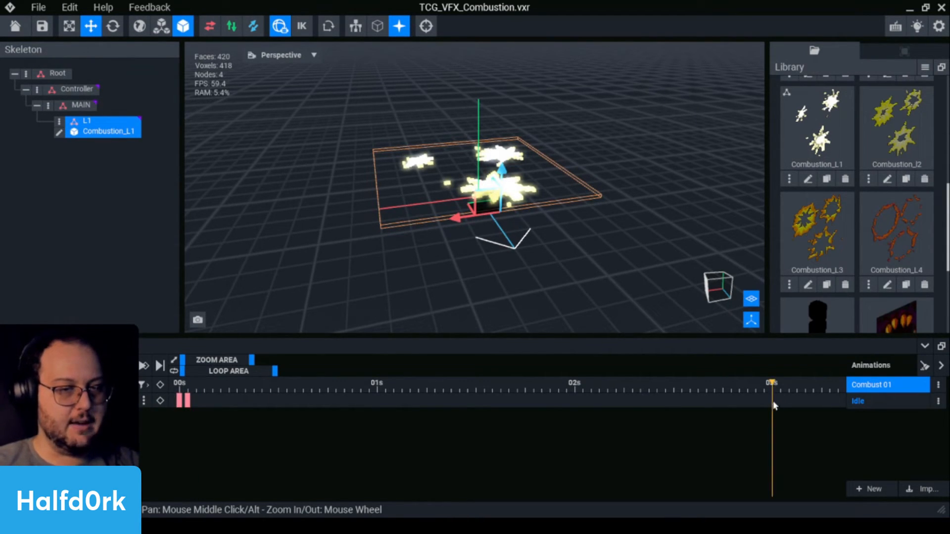
drag(774, 405, 682, 398)
right_click(687, 407)
click(714, 340)
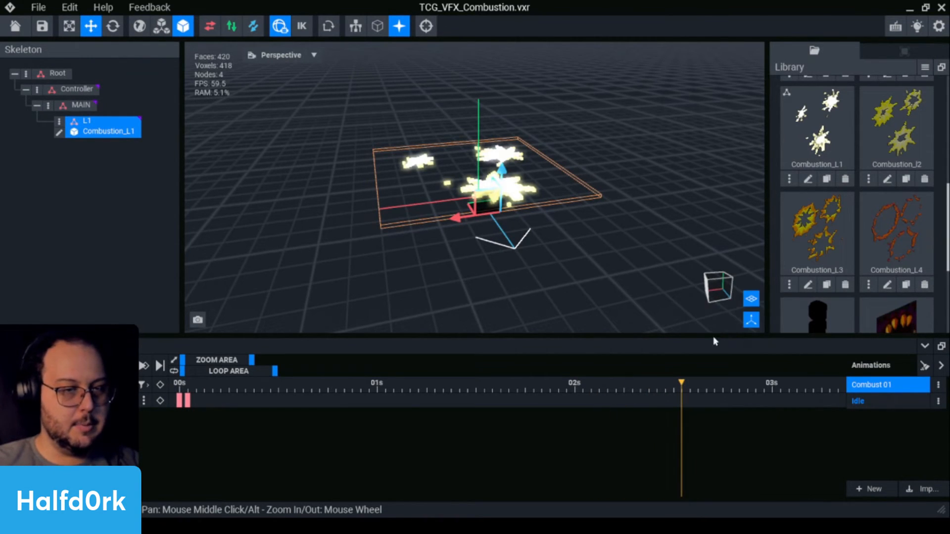
right_click(179, 402)
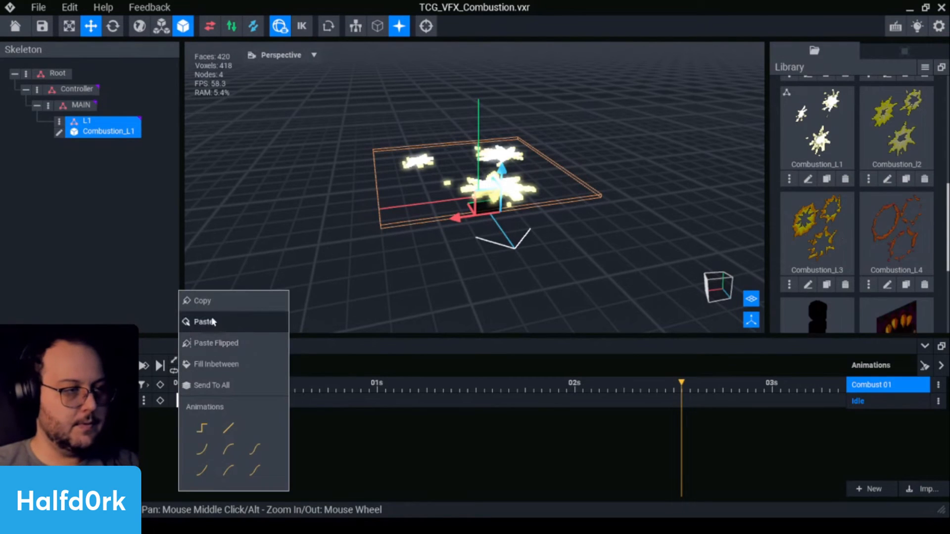
click(206, 320)
right_click(671, 399)
click(707, 335)
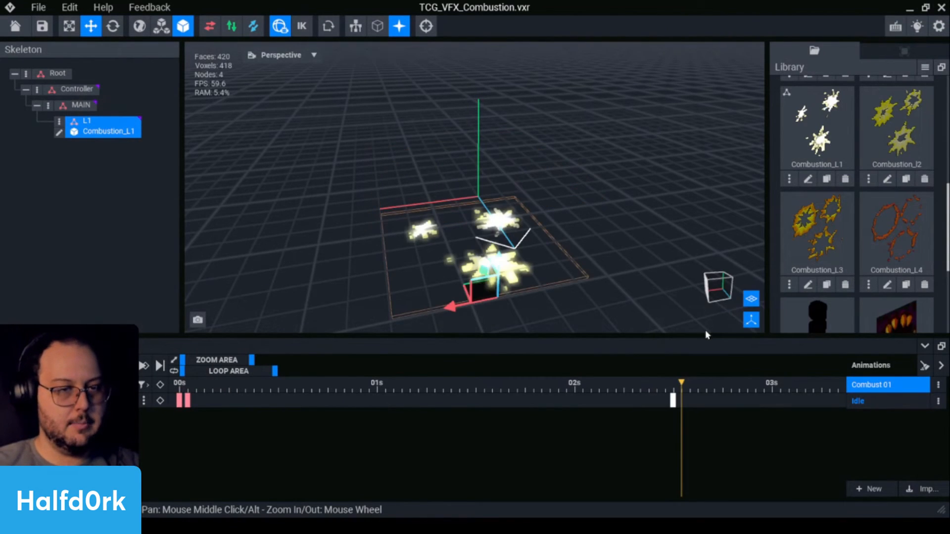
Copy L1's raised second keyframe and paste it one frame before the final keyframe near 2.5 s.
click(665, 391)
click(183, 388)
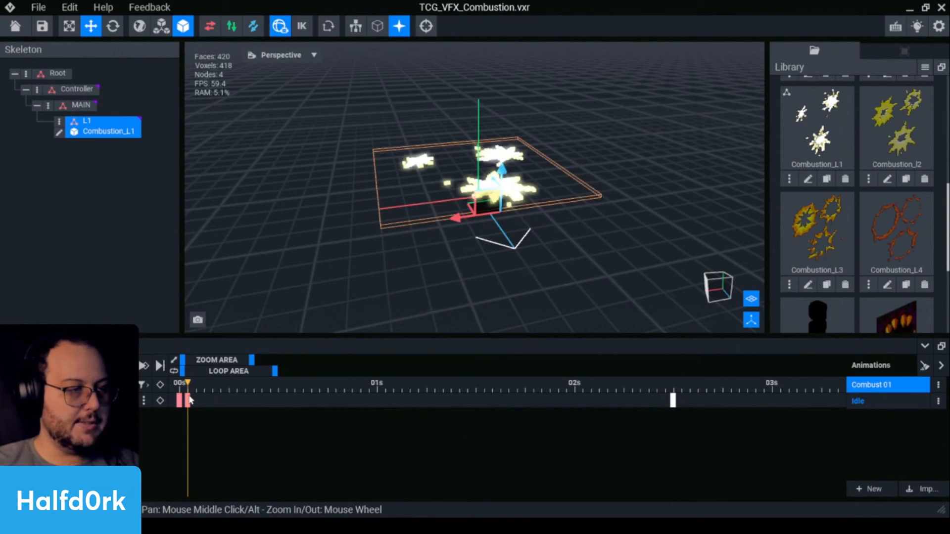
right_click(183, 388)
click(215, 292)
click(665, 390)
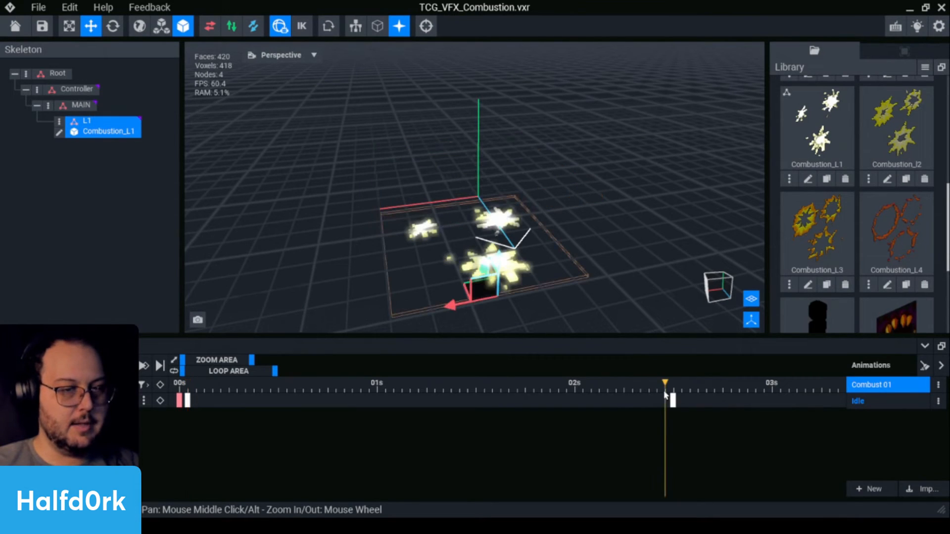
right_click(665, 401)
click(674, 323)
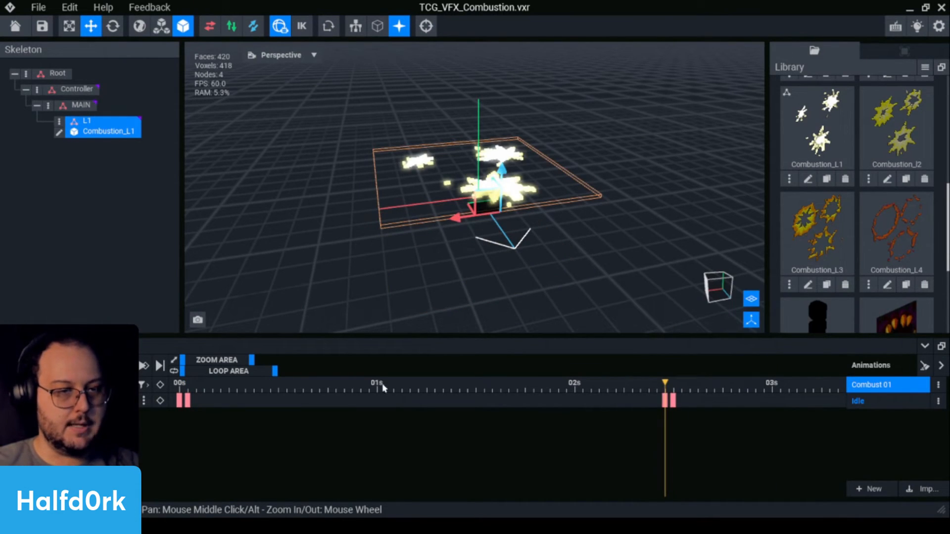
Duplicate node L1 as L2 and assign the Combustion_l2 model to the new node.
drag(185, 386, 170, 400)
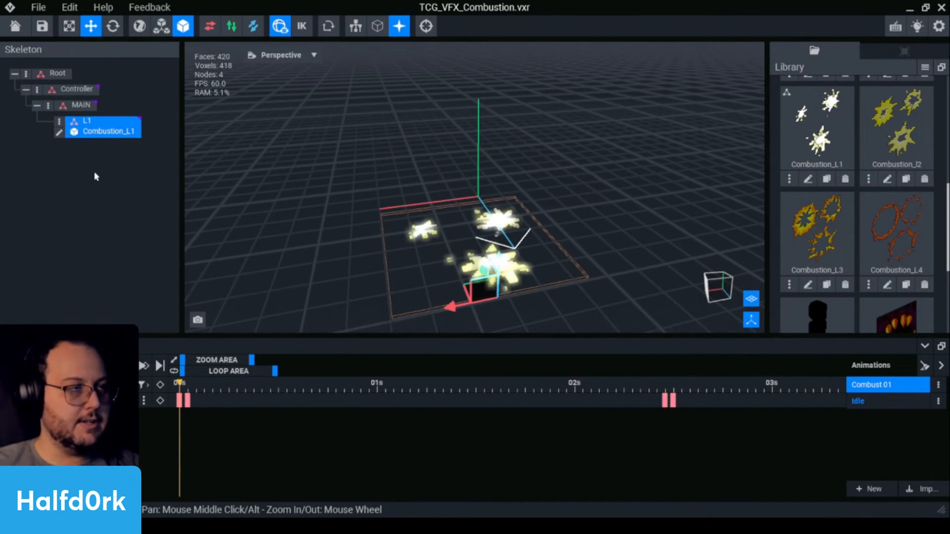
click(58, 130)
click(84, 196)
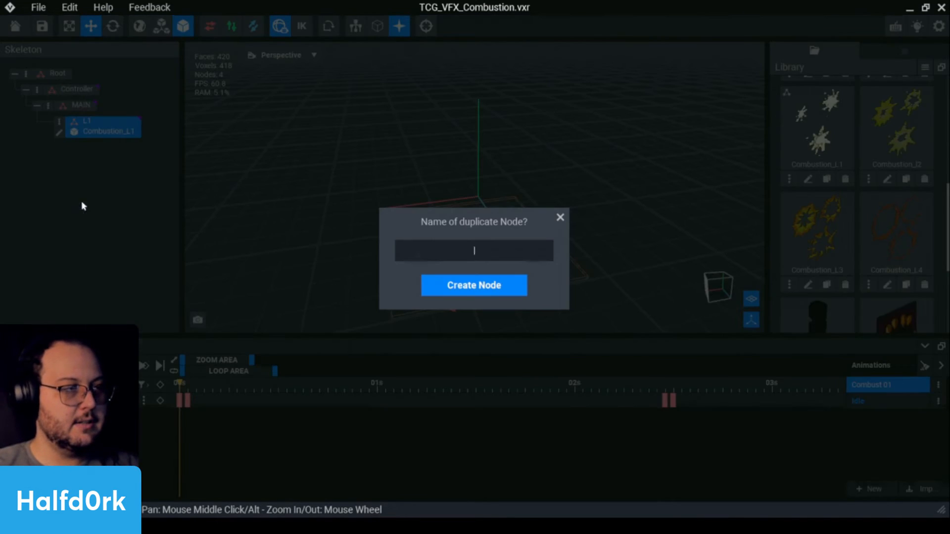
text(L2)
key(Return)
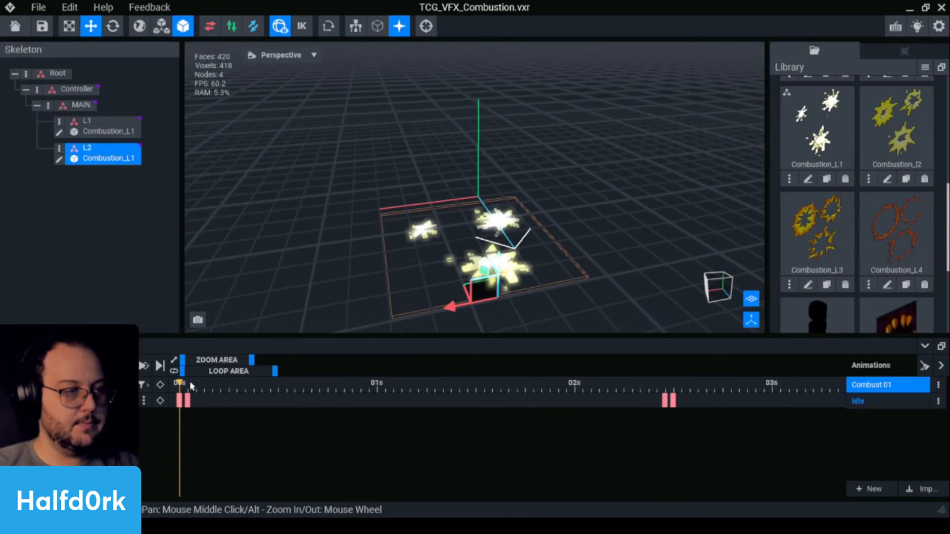
drag(906, 150, 118, 152)
right_drag(455, 267, 446, 290)
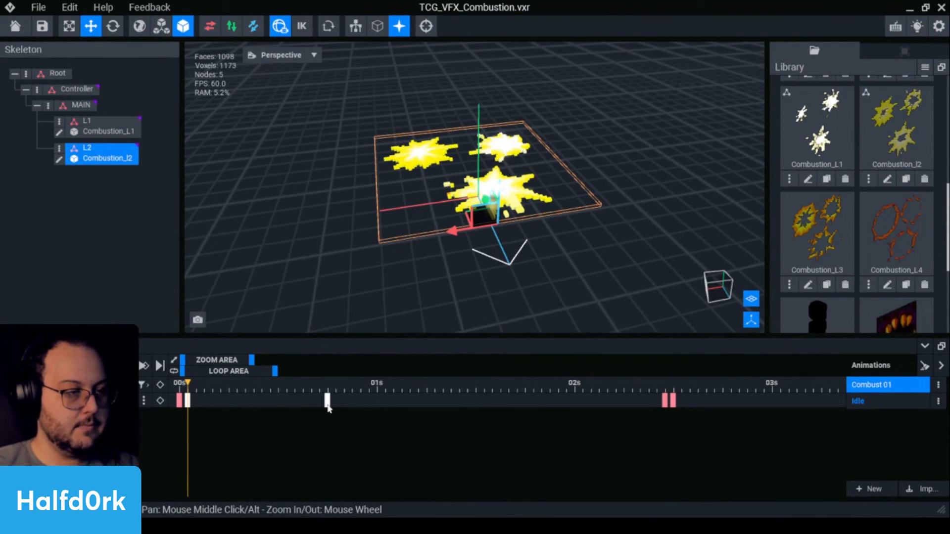
Move L2's raised second keyframe to about 0.5 s and paste a copy of its lowered 0 s keyframe one frame before it.
click(280, 401)
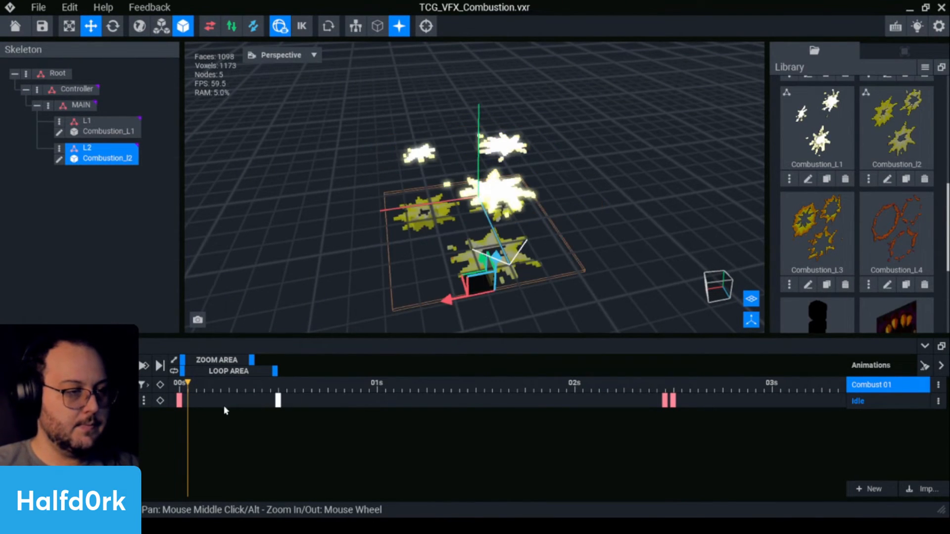
right_click(181, 404)
click(208, 303)
click(270, 384)
click(270, 402)
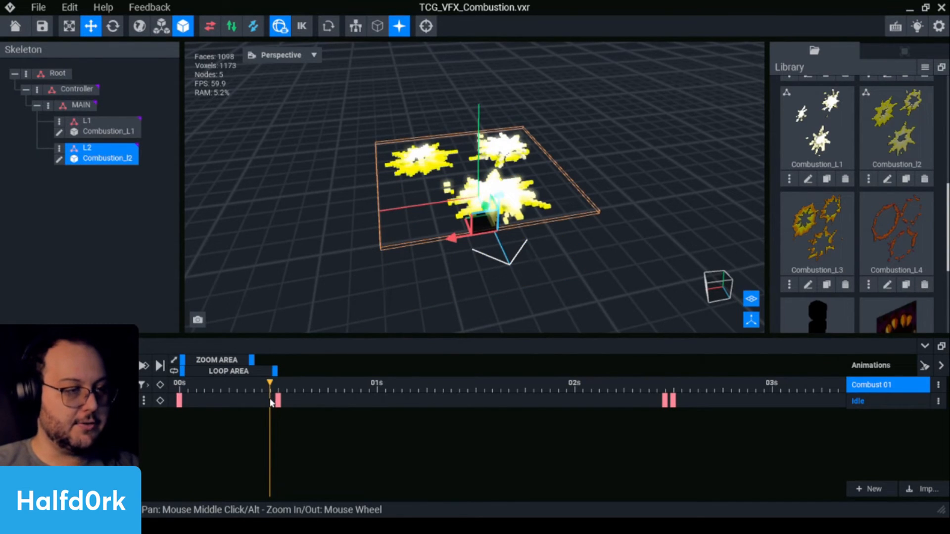
right_click(270, 403)
click(278, 320)
drag(271, 383, 146, 387)
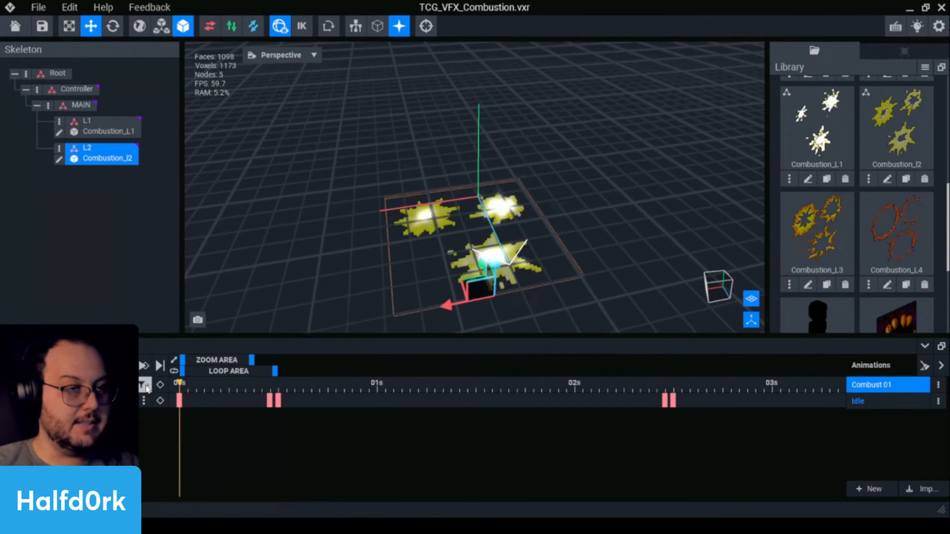
Preview the animation and shift L2's middle keyframe pair to start at about 0.3 s.
key(space)
key(space)
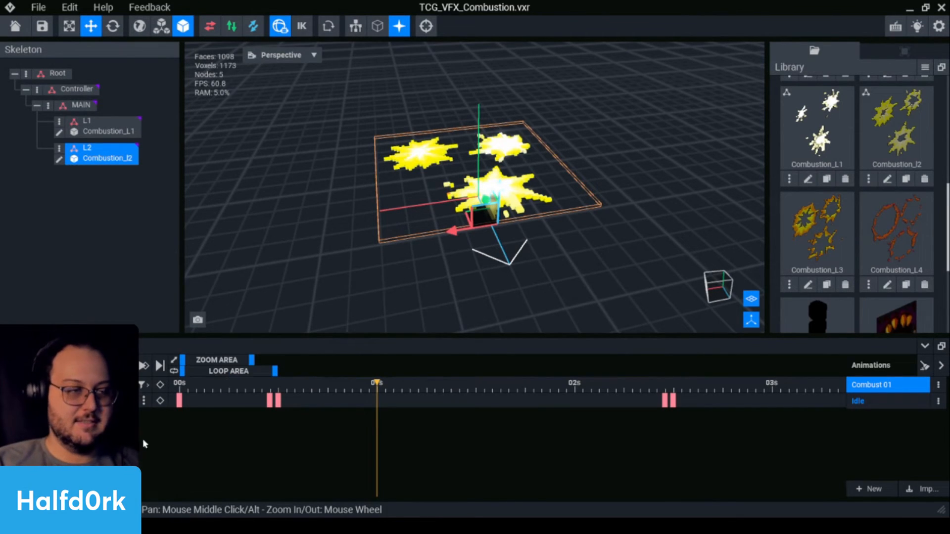
drag(280, 385, 238, 400)
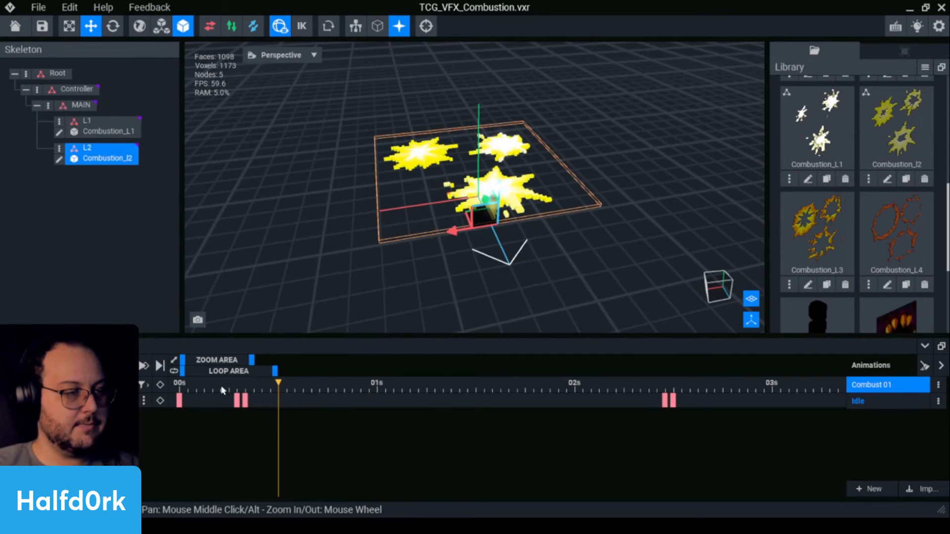
click(190, 388)
key(space)
key(space)
click(203, 387)
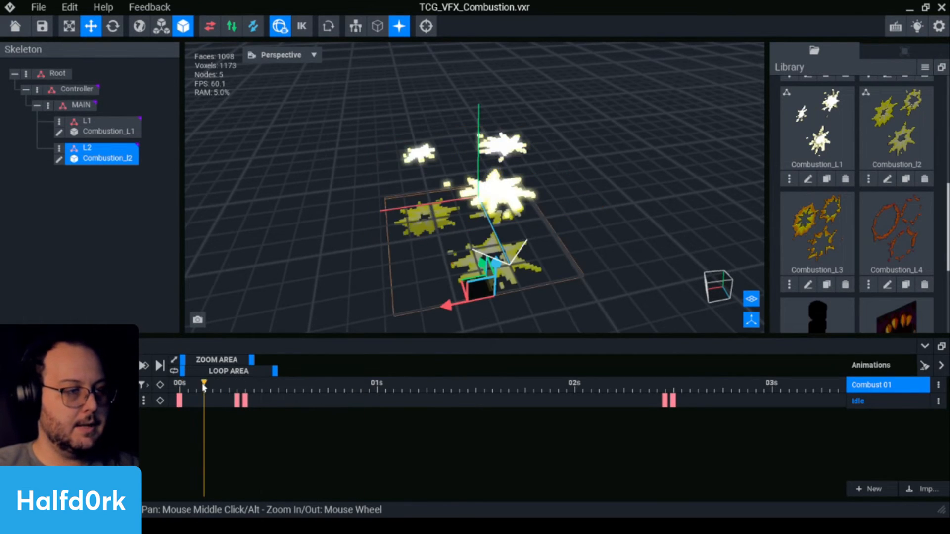
drag(204, 387, 237, 385)
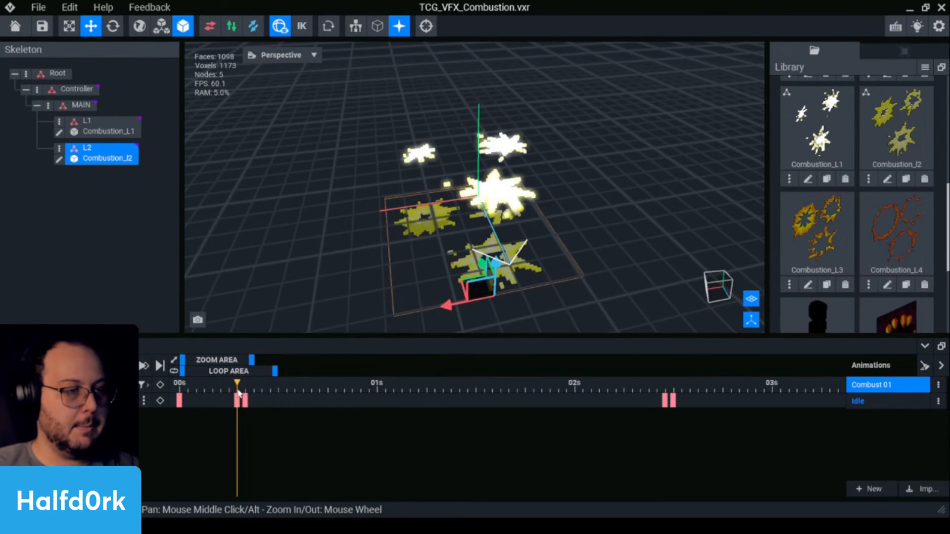
Duplicate node L2, including its keyframes, as L3.
right_click(71, 147)
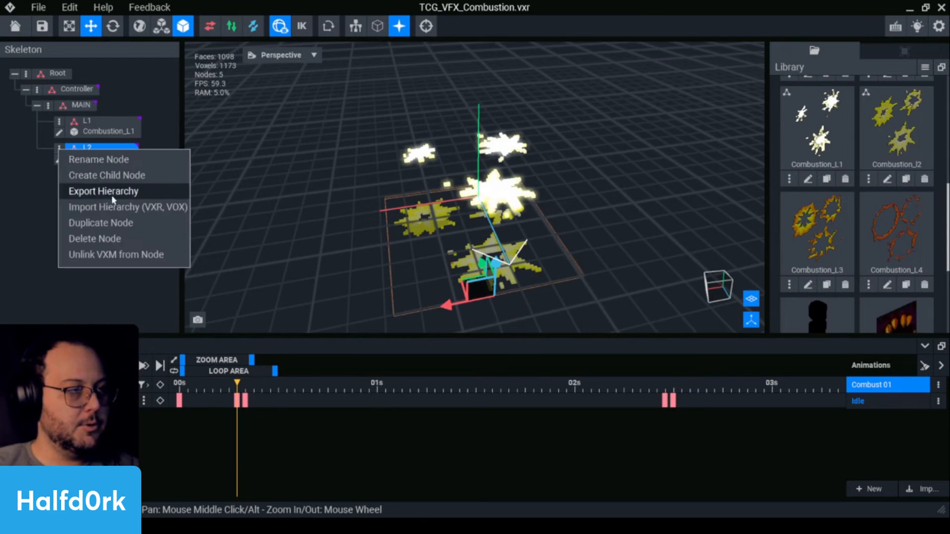
click(114, 226)
text(L3)
key(Return)
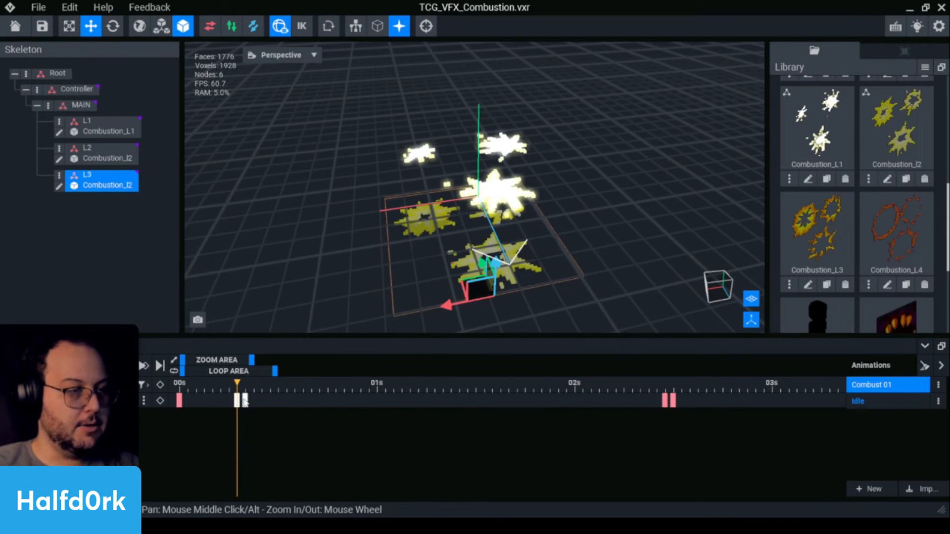
Shift L3's middle keyframe pair to start at about 0.6 s and assign the Combustion_L3 model to the node.
drag(245, 404, 313, 391)
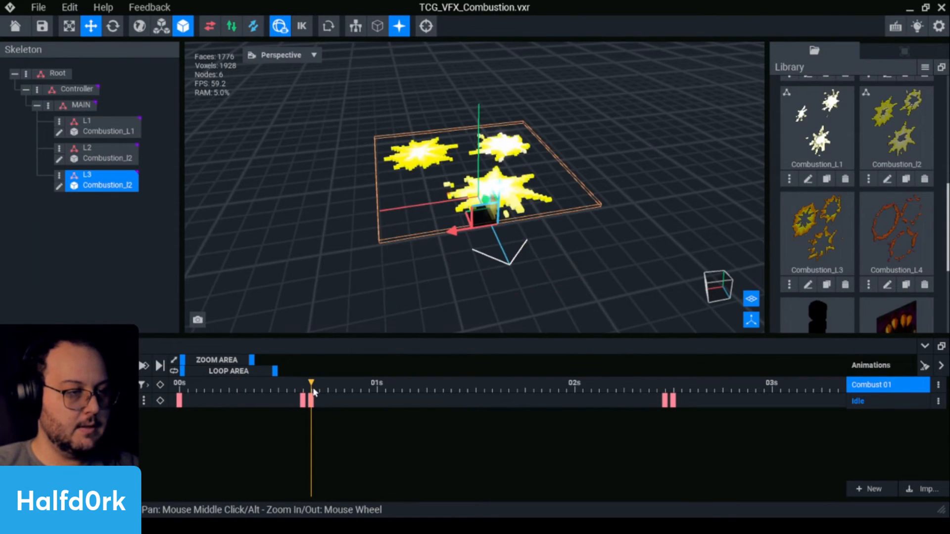
drag(829, 223, 107, 184)
drag(272, 386, 179, 385)
key(space)
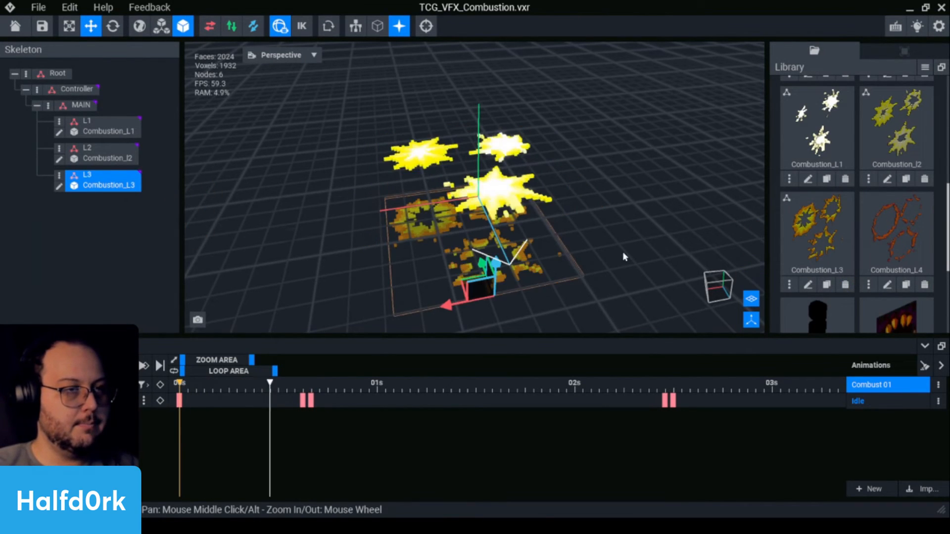
key(space)
drag(318, 386, 304, 389)
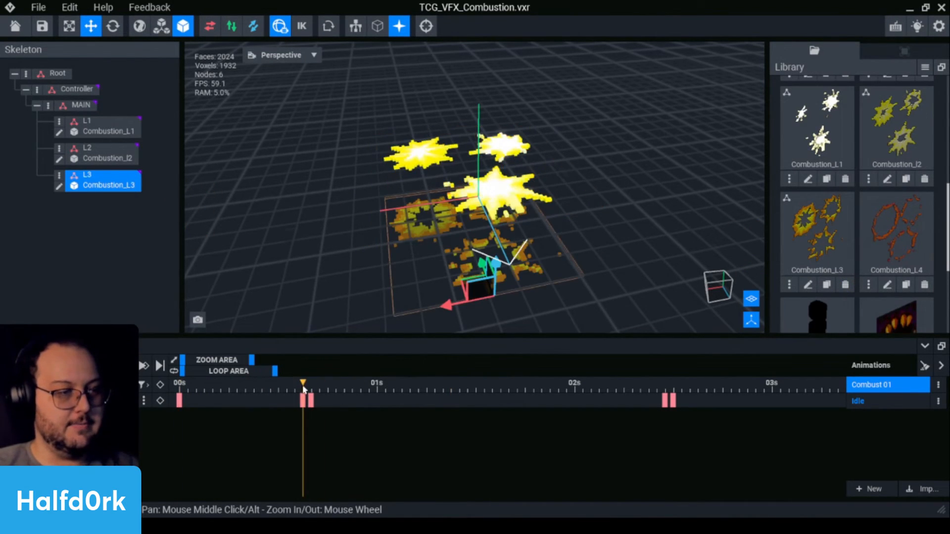
Duplicate node L3, including its keyframes, as L4.
click(59, 175)
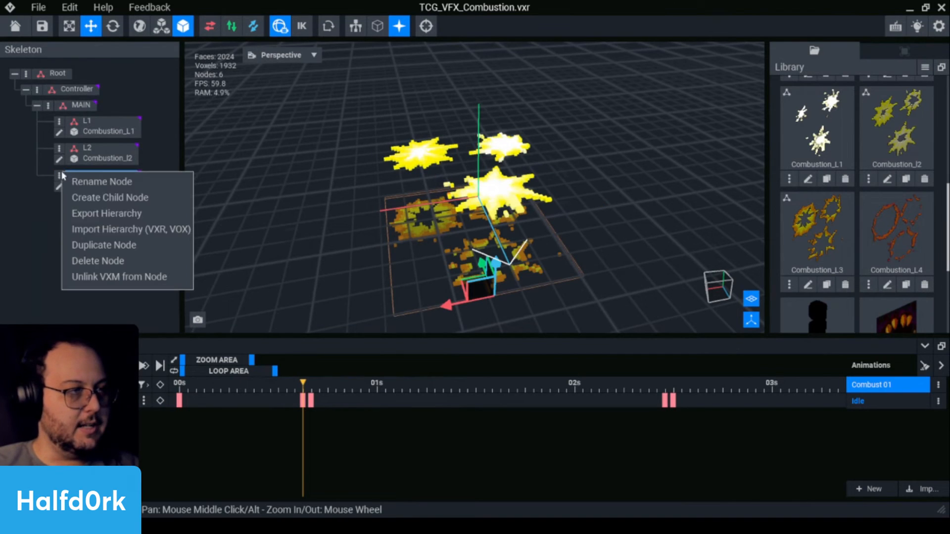
click(125, 244)
text(L4)
key(Return)
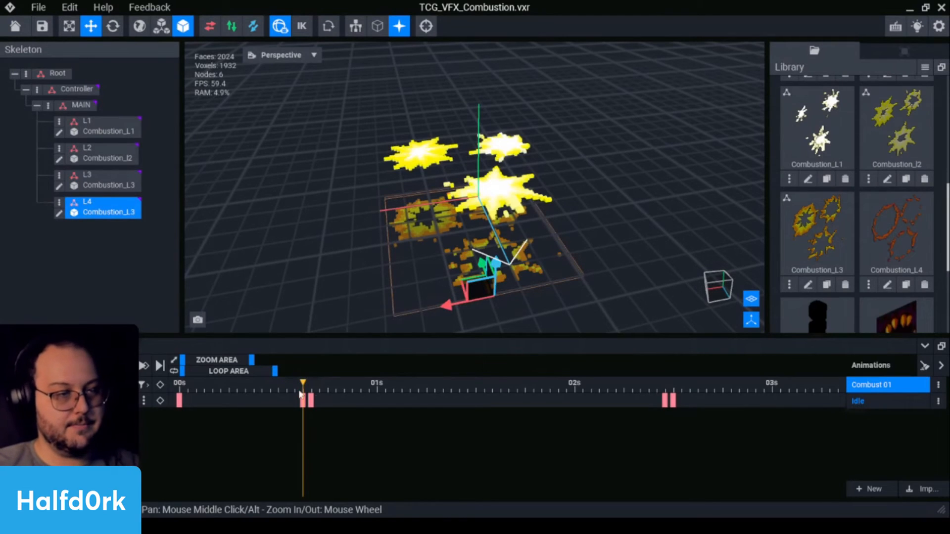
Shift L4's middle keyframe pair to start at 1 s and assign the Combustion_L4 model to the node.
drag(292, 415, 298, 397)
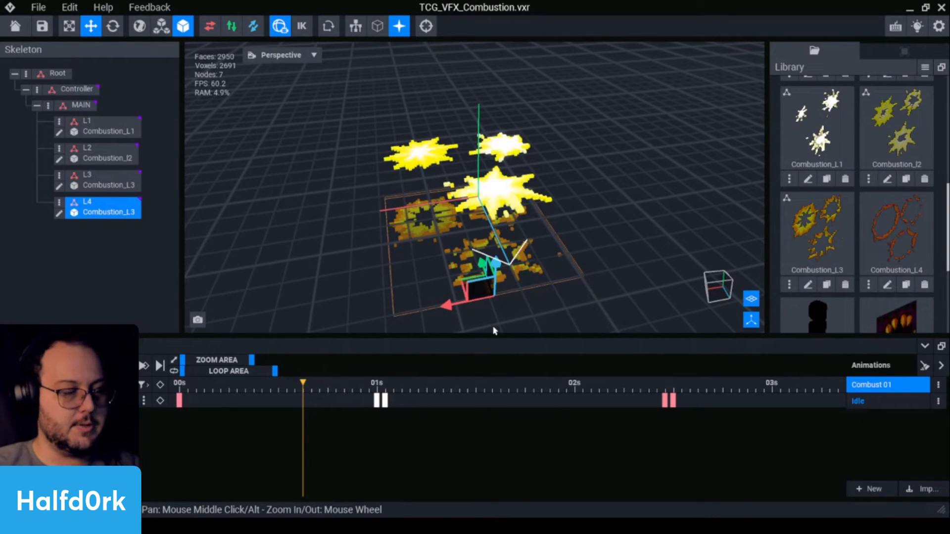
scroll(815, 256, down, 1)
drag(896, 178, 104, 211)
key(space)
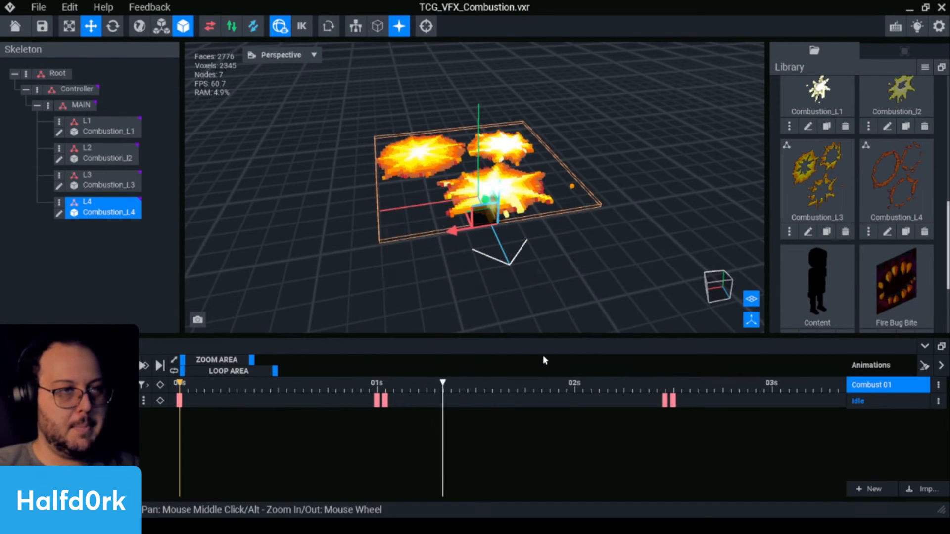
right_drag(537, 244, 530, 346)
click(568, 251)
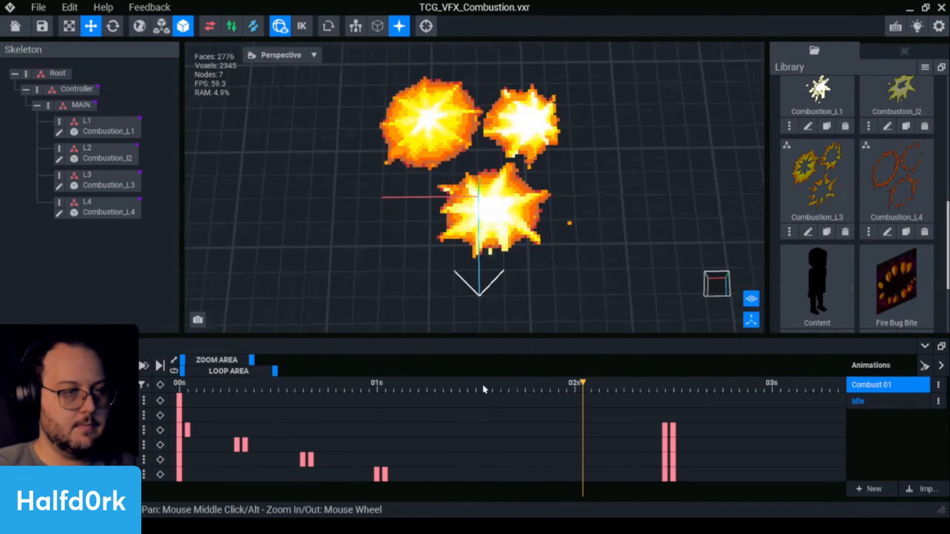
drag(361, 389, 413, 388)
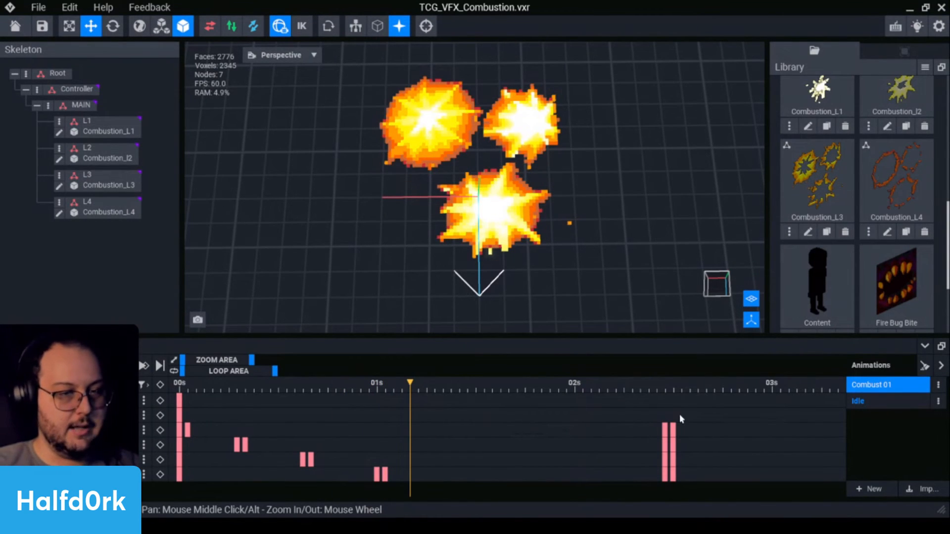
drag(697, 482, 660, 420)
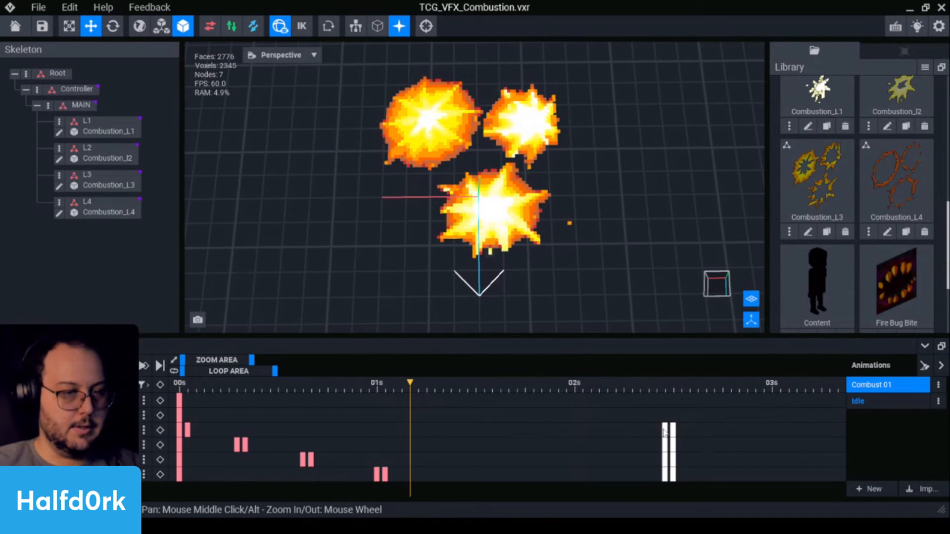
right_click(668, 433)
click(686, 291)
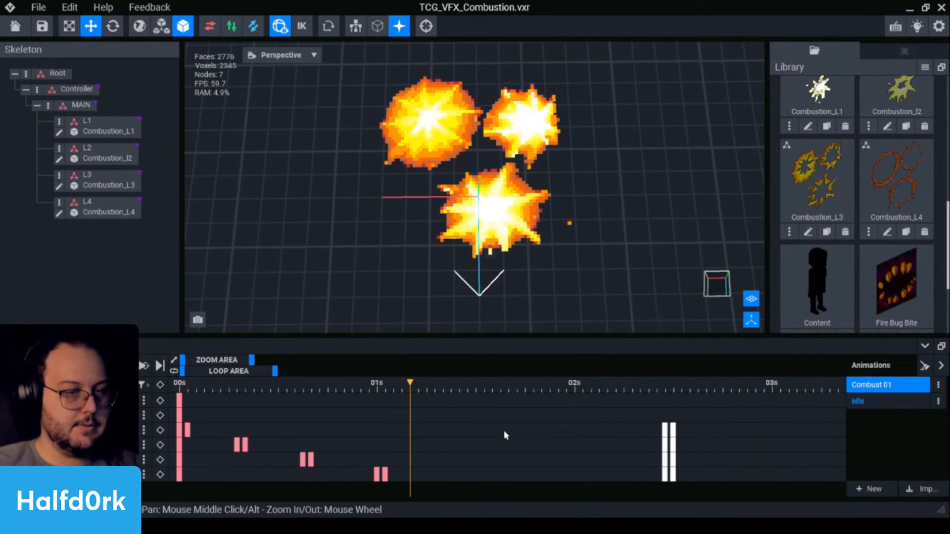
click(401, 380)
click(99, 431)
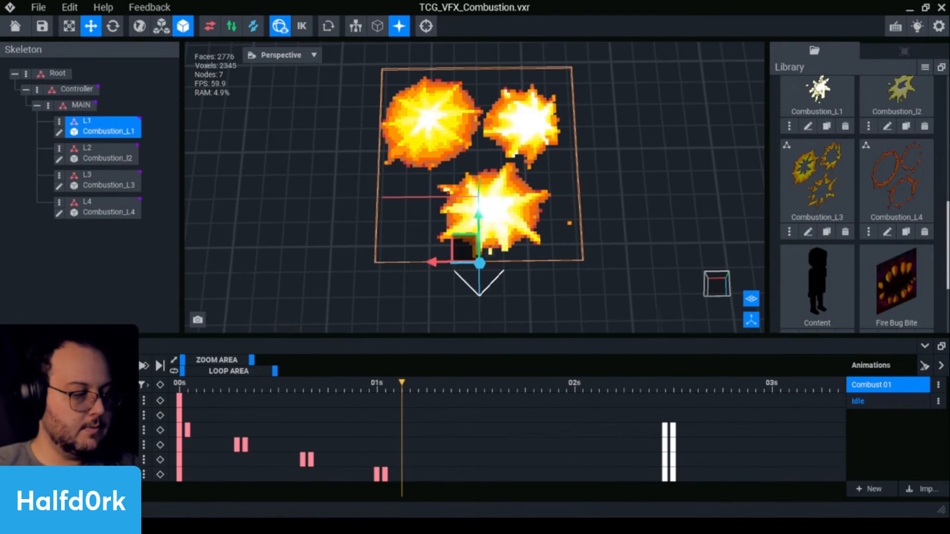
Add a pair of keyframes to the MAIN node in line with the layers' closing keyframes near 2.5 s.
click(79, 105)
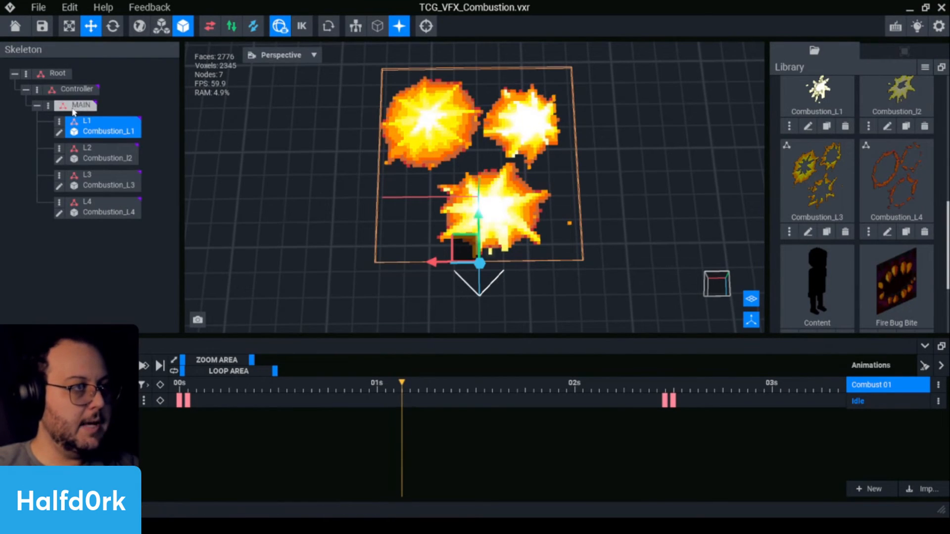
right_click(392, 424)
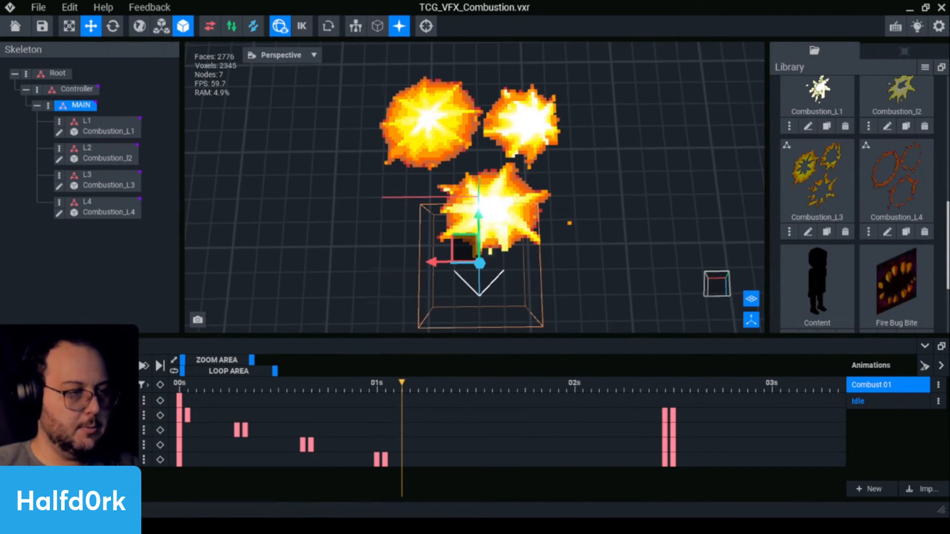
click(675, 386)
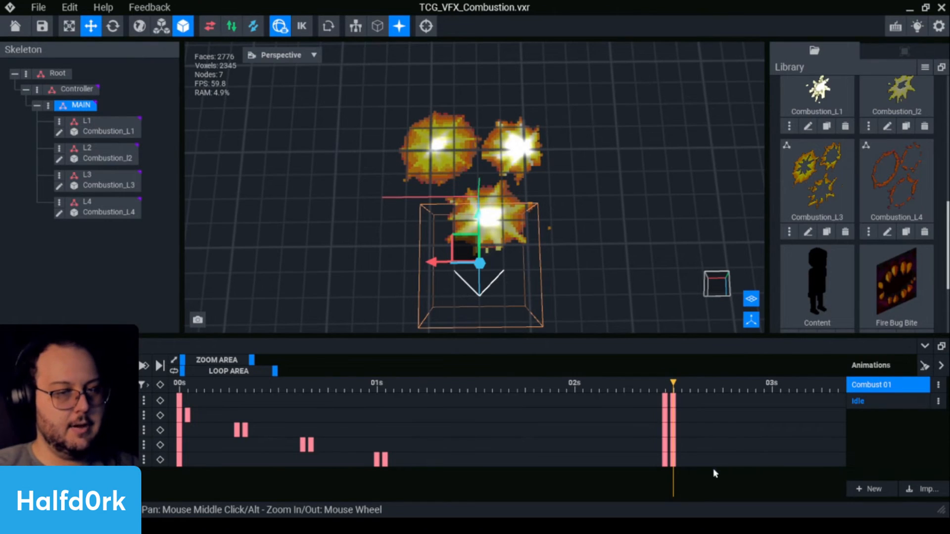
Paste a copy of the closing keyframe pairs of MAIN and all layers at about 1.25 s, and move the original pairs to about 2.7 s.
drag(649, 406, 650, 405)
click(666, 402)
right_click(668, 402)
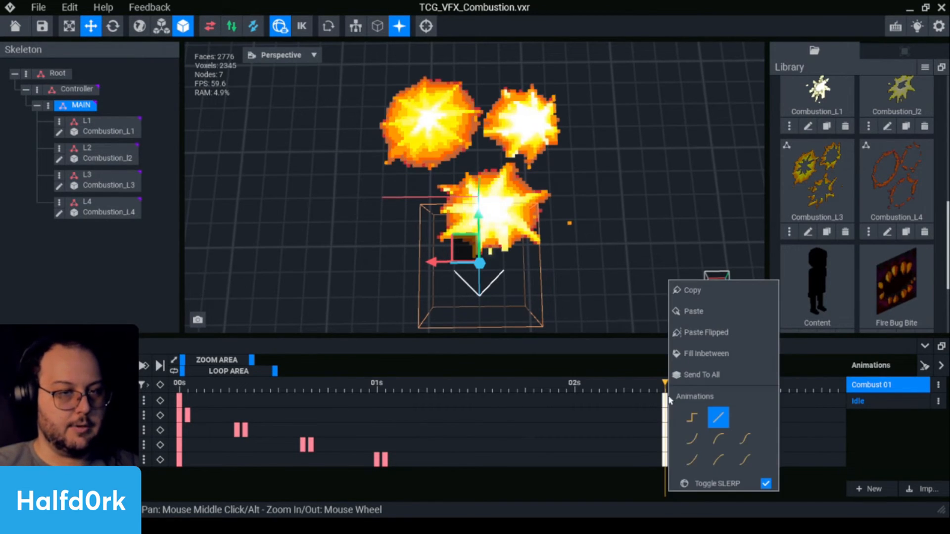
right_click(667, 402)
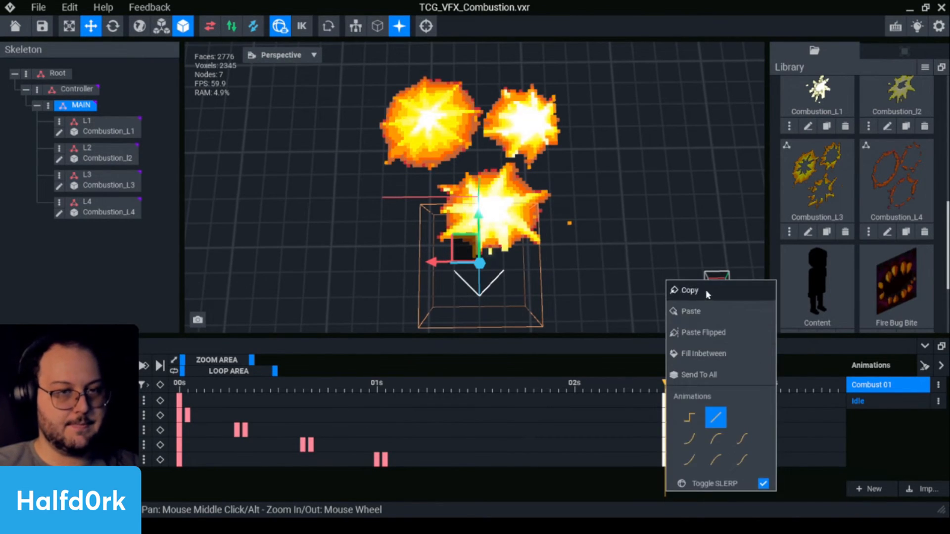
click(705, 289)
click(391, 384)
click(410, 386)
click(418, 385)
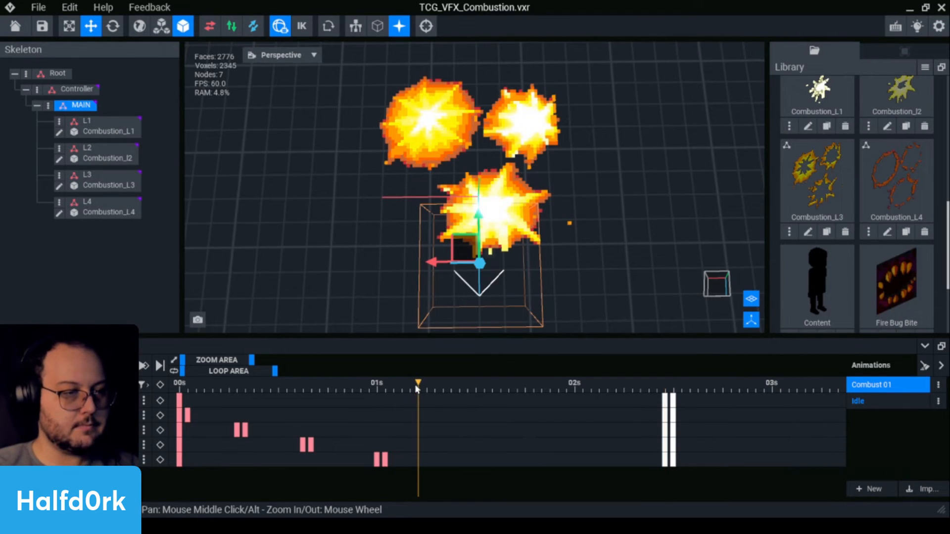
right_click(423, 399)
click(442, 311)
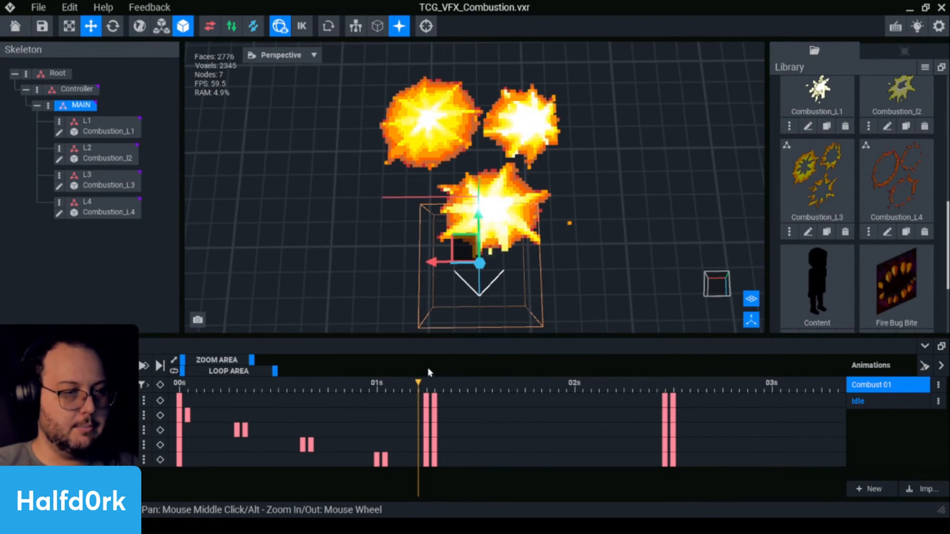
drag(657, 404, 706, 403)
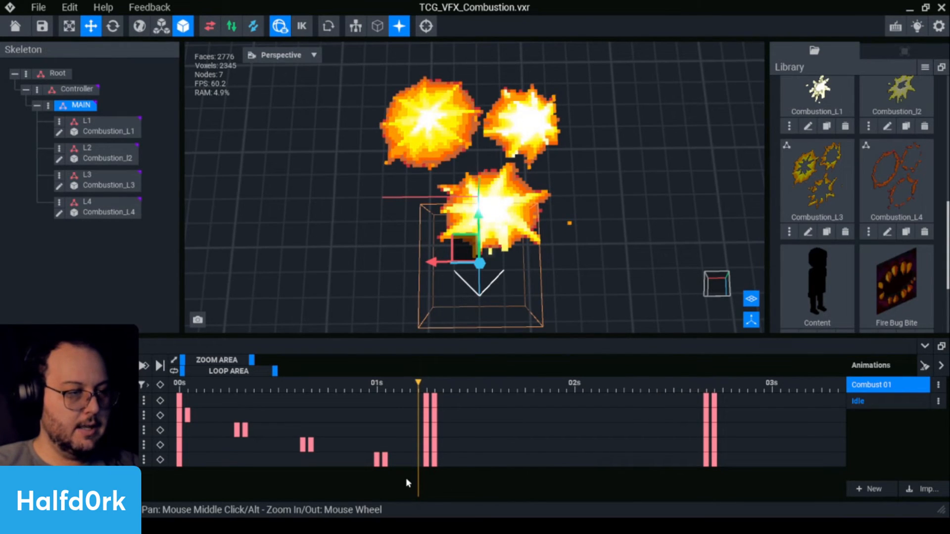
Copy the staggered keyframes of L1–L4 from the first cycle, paste them starting at about 1.4 s, and preview the animation.
drag(406, 477, 189, 418)
right_click(190, 418)
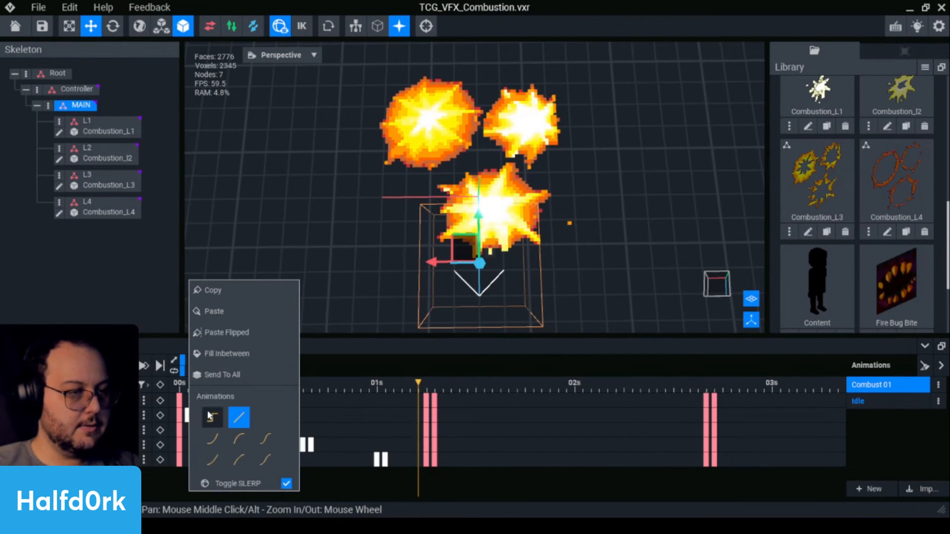
click(234, 292)
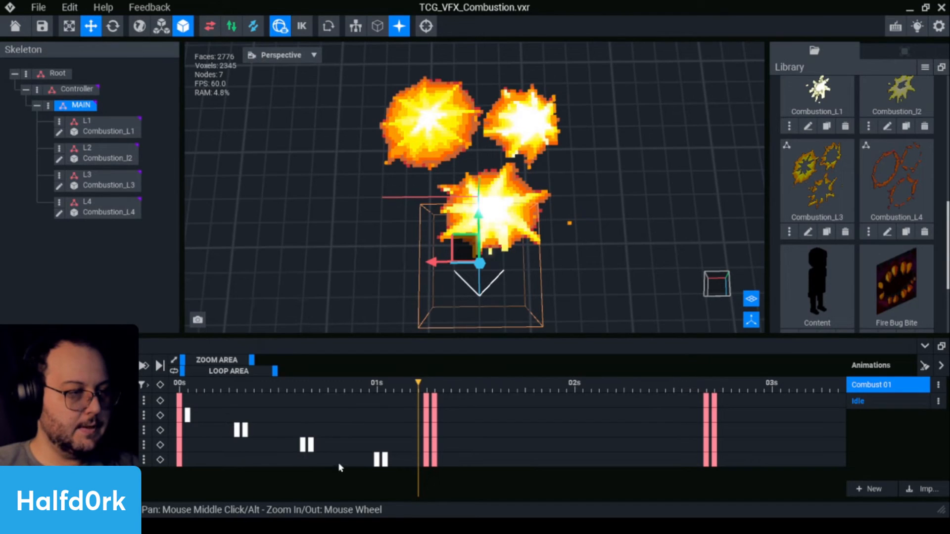
drag(195, 391, 450, 393)
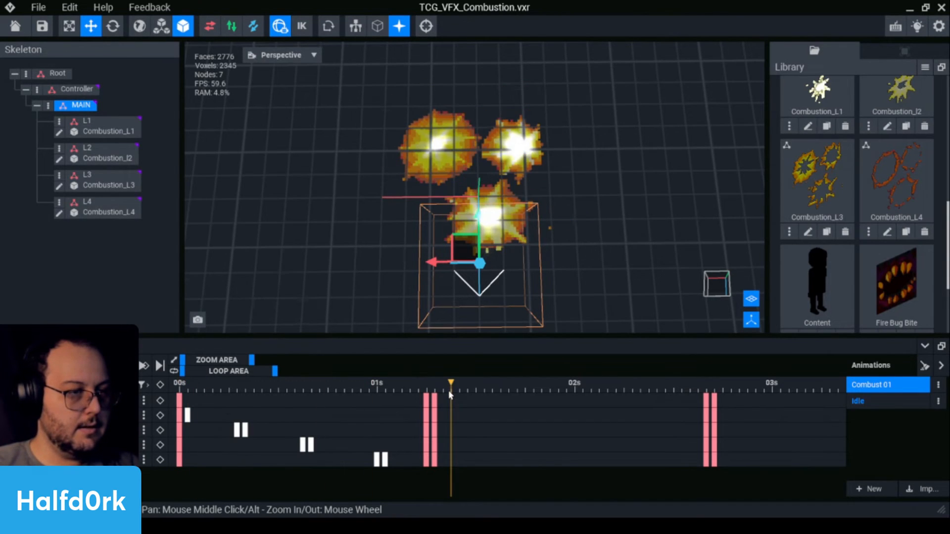
right_click(452, 419)
click(481, 310)
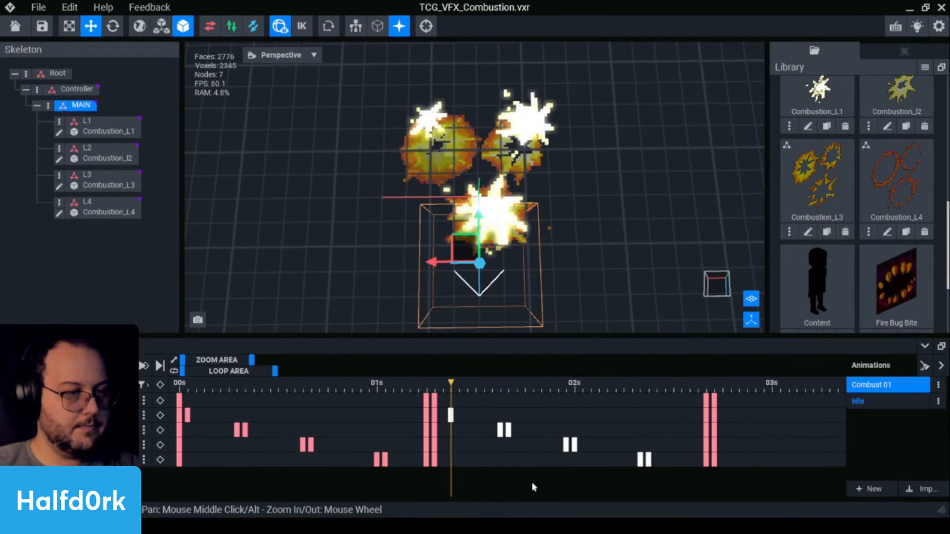
key(space)
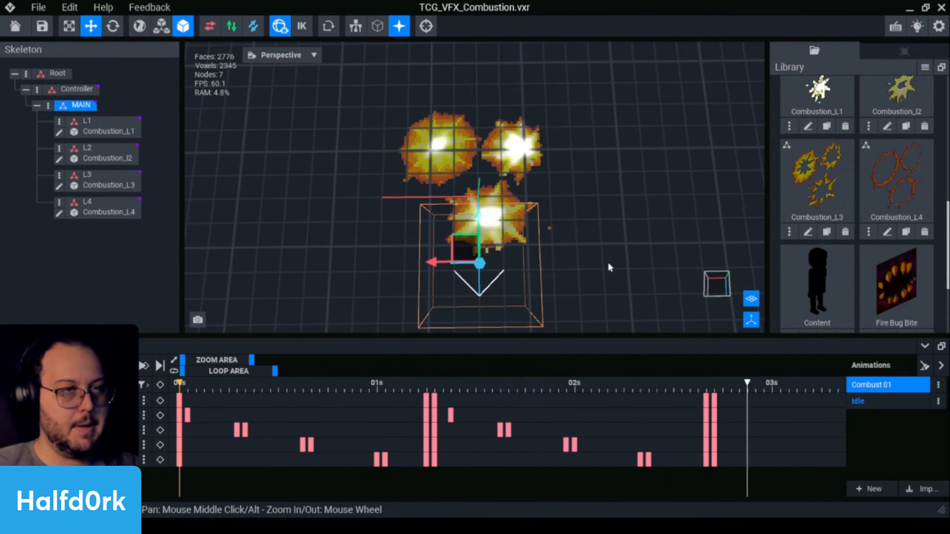
Shift the first closing keyframe pairs to about 1.7 s with everything after them, and delay the second cycle's remaining keyframes to start at 2 s.
drag(416, 391, 517, 394)
drag(765, 480, 514, 405)
click(781, 481)
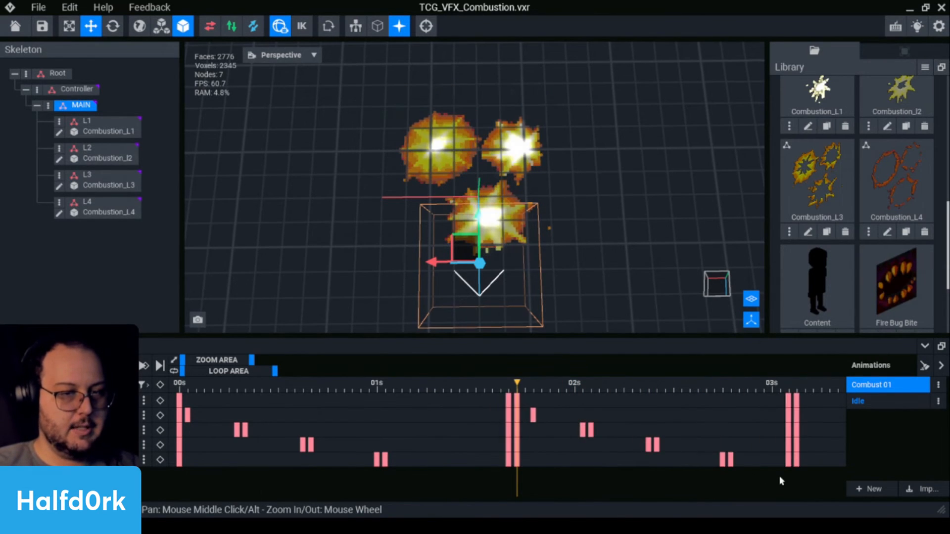
drag(678, 432, 604, 454)
click(180, 385)
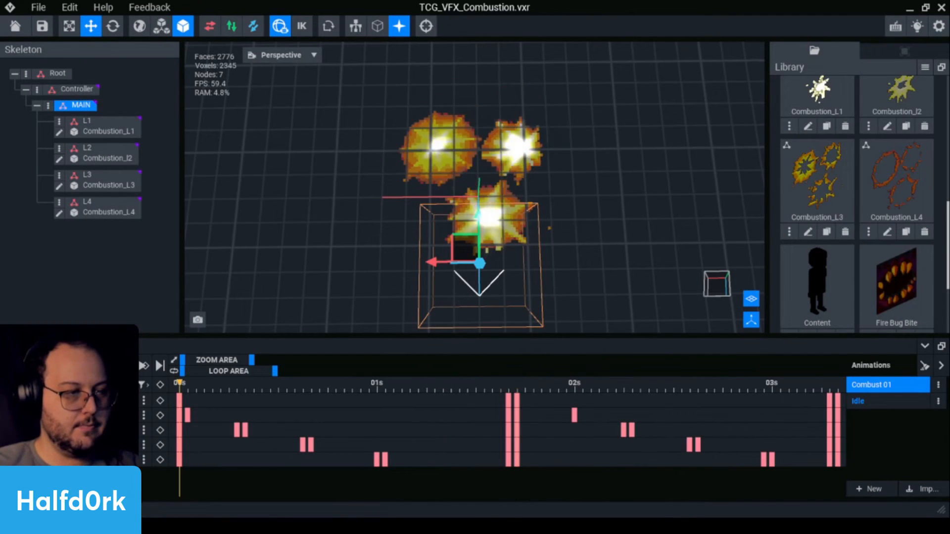
key(space)
Paste a copy of L1's closing keyframe just before its 2 s keyframe and save the rig.
click(653, 272)
scroll(653, 272, down, 3)
scroll(653, 272, down, 2)
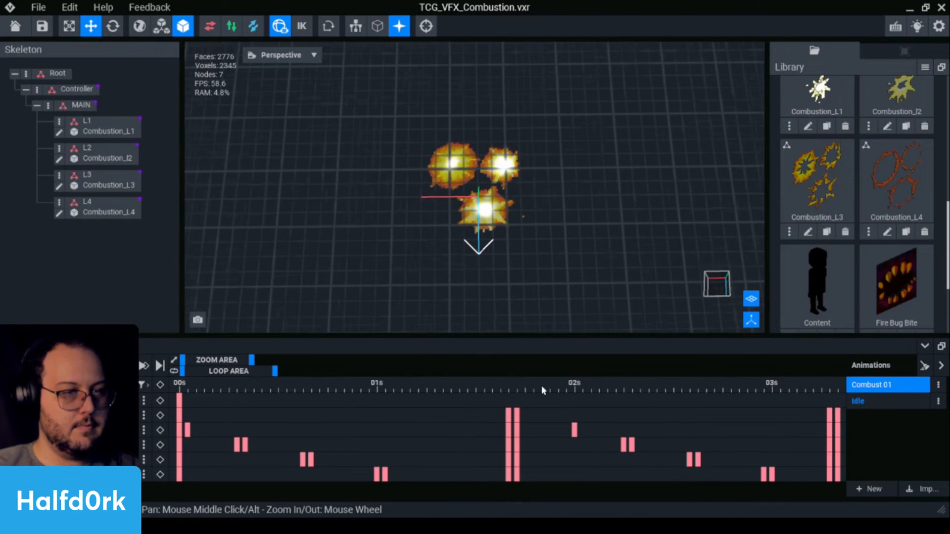
drag(501, 386, 541, 385)
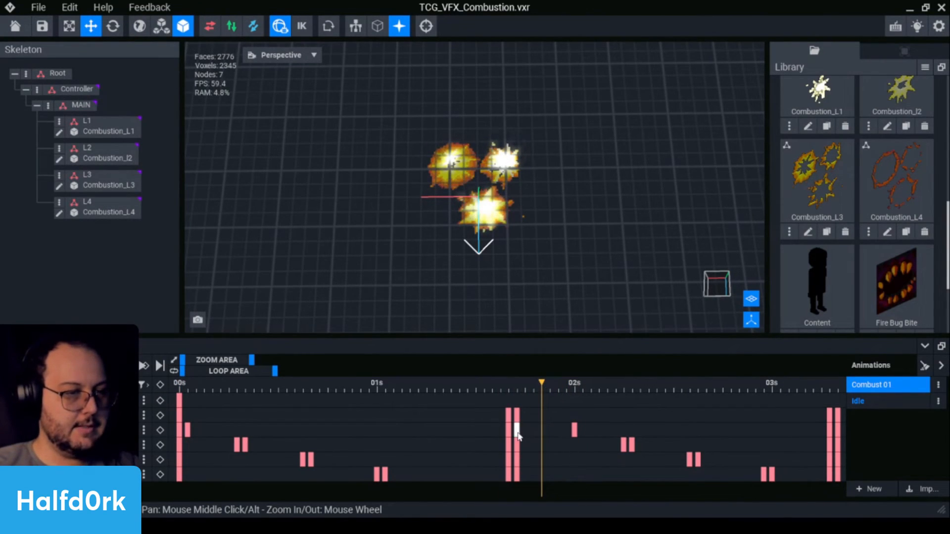
right_click(518, 434)
click(552, 310)
click(558, 385)
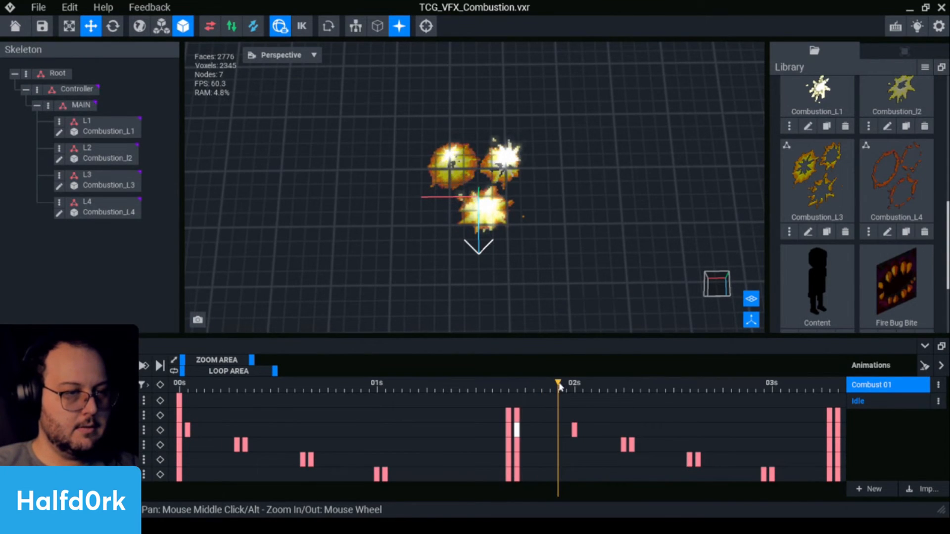
click(566, 391)
right_click(570, 435)
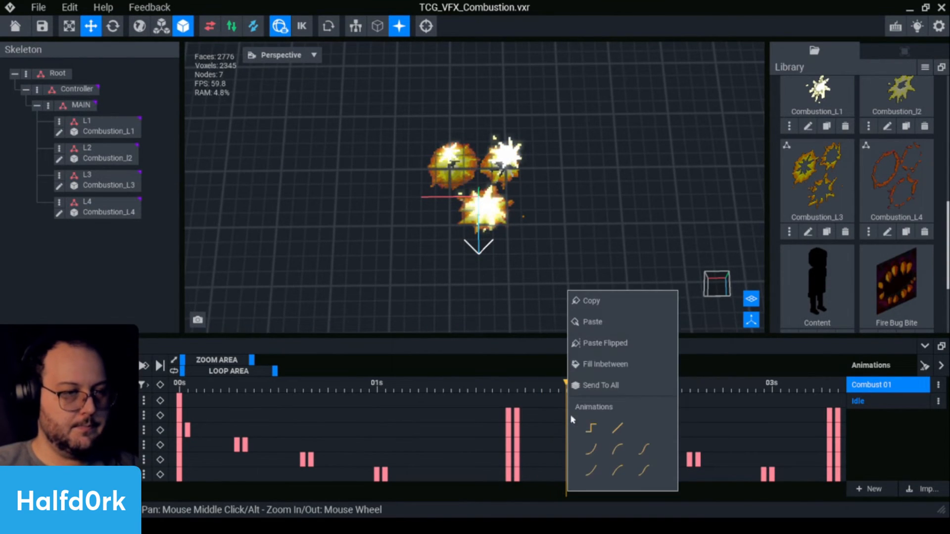
click(576, 322)
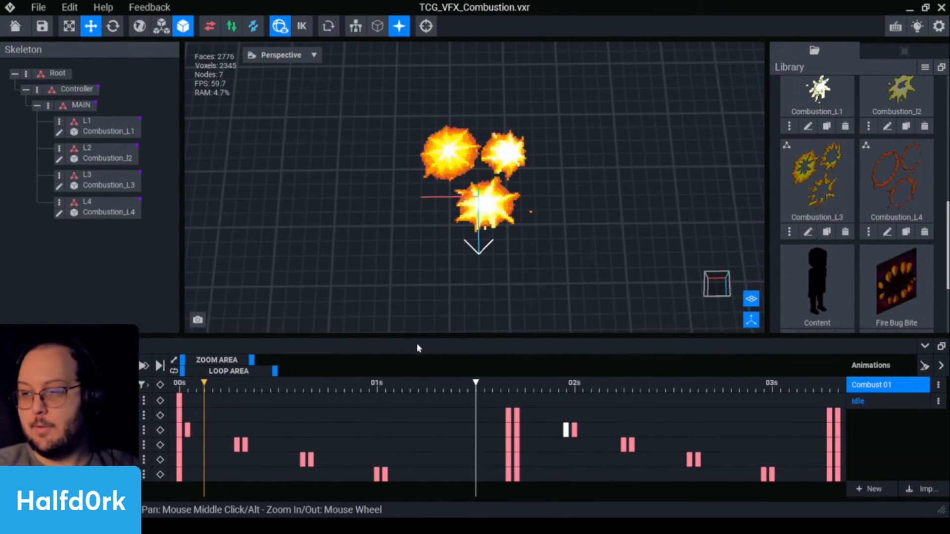
key(ctrl+s)
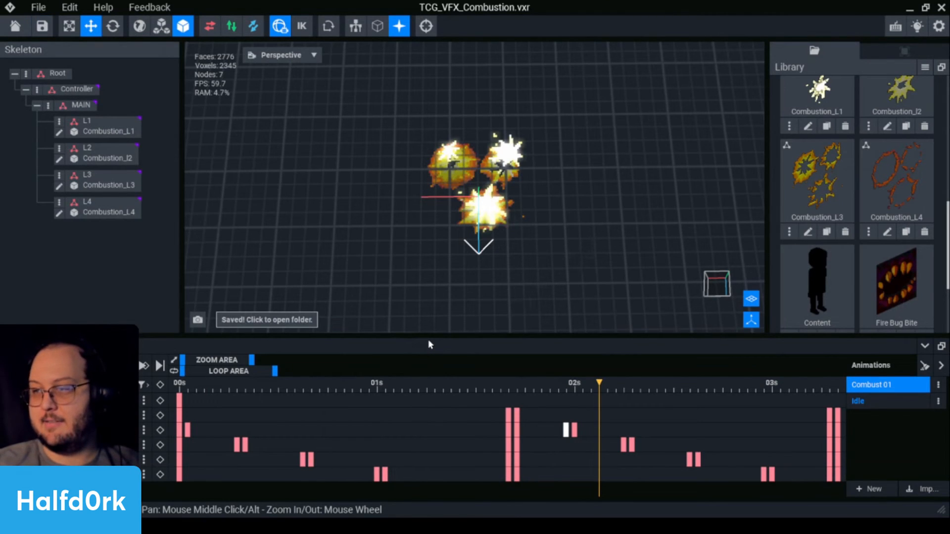
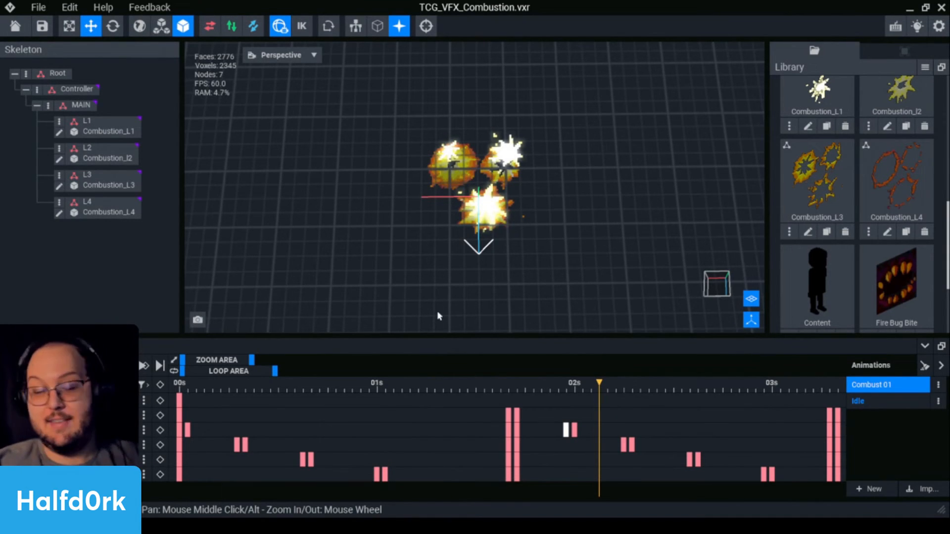
Extend the loop area to the final closing keyframes at about 3.4 s, enable looping, and preview the animation.
drag(253, 362, 643, 378)
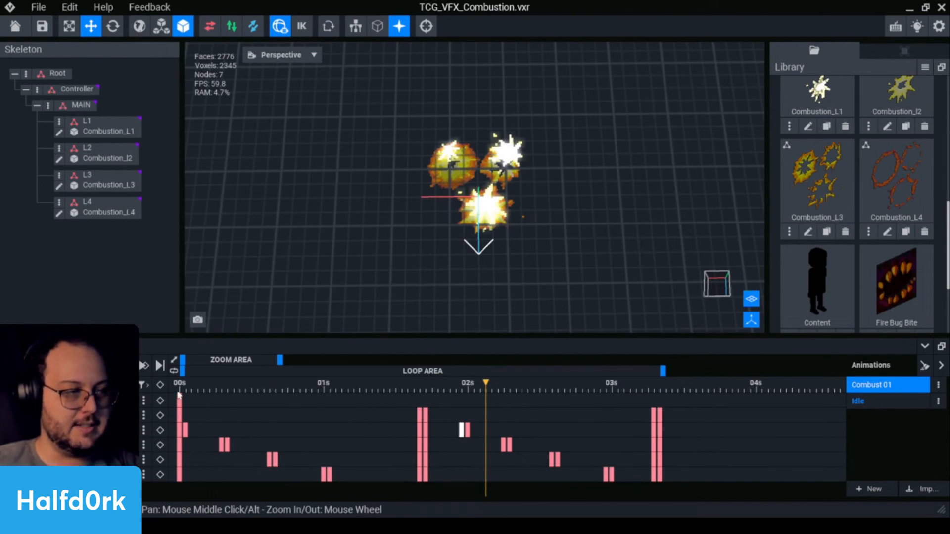
click(173, 372)
key(space)
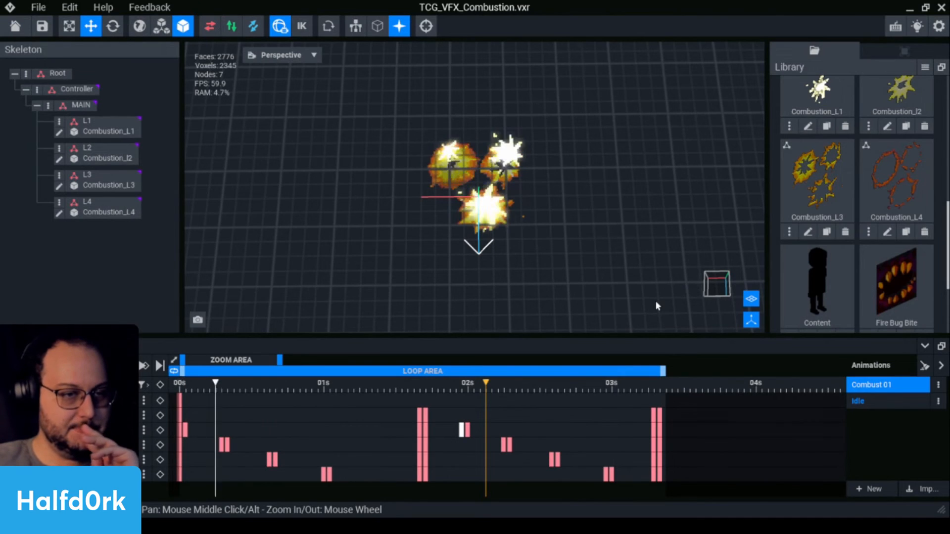
key(space)
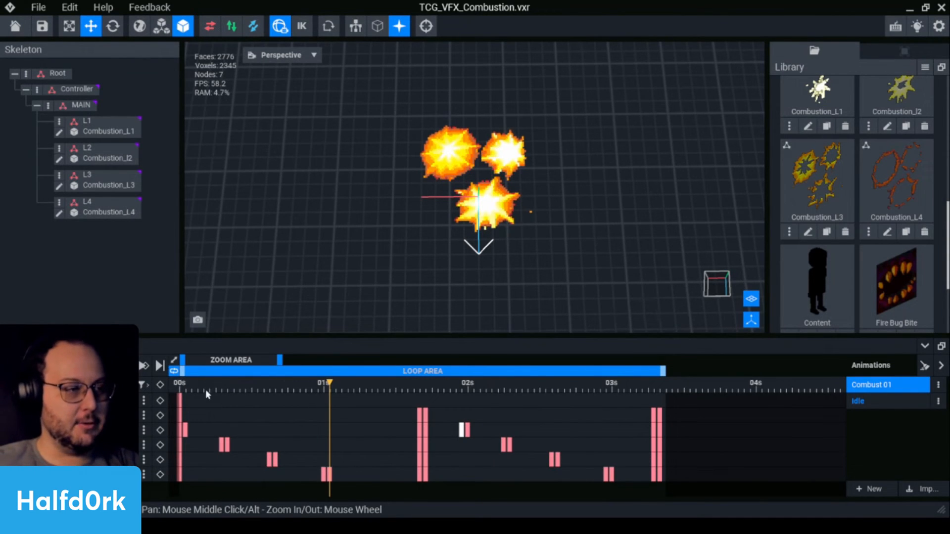
key(space)
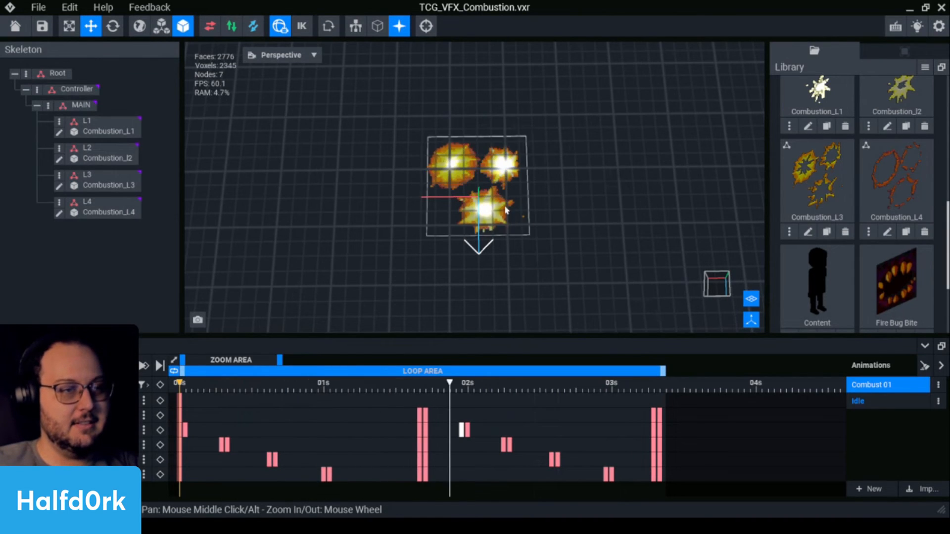
key(space)
Erase the stray orange voxel beside the lower explosion in the Combustion_L3 model and return to the rig.
scroll(546, 226, up, 5)
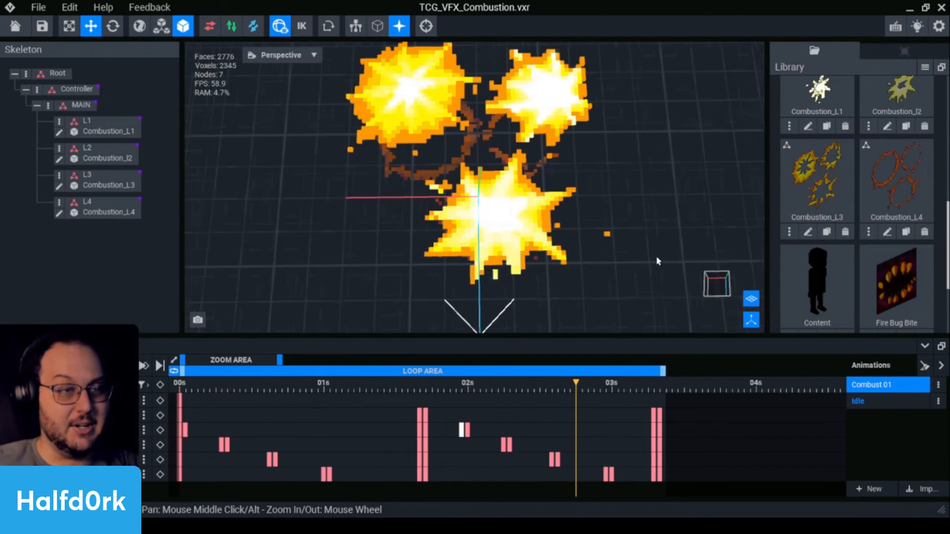
click(609, 241)
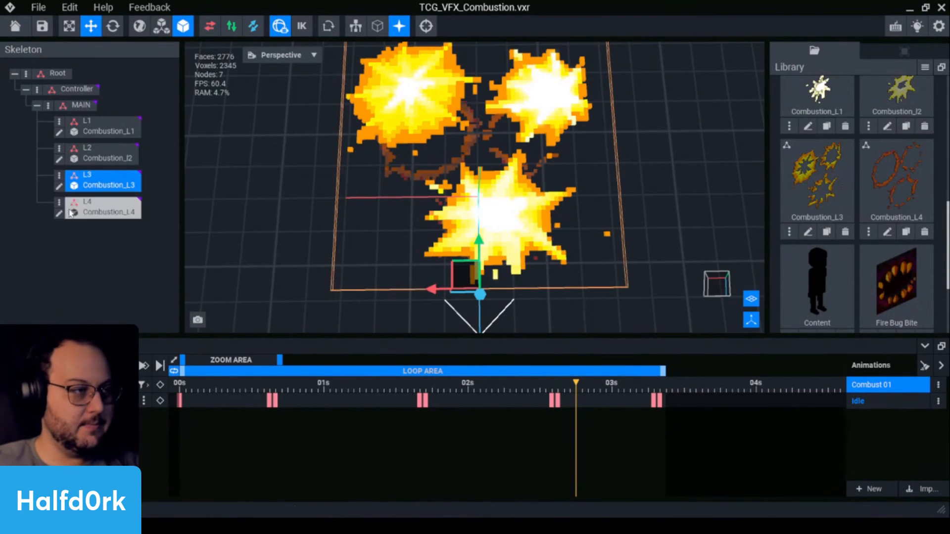
click(59, 186)
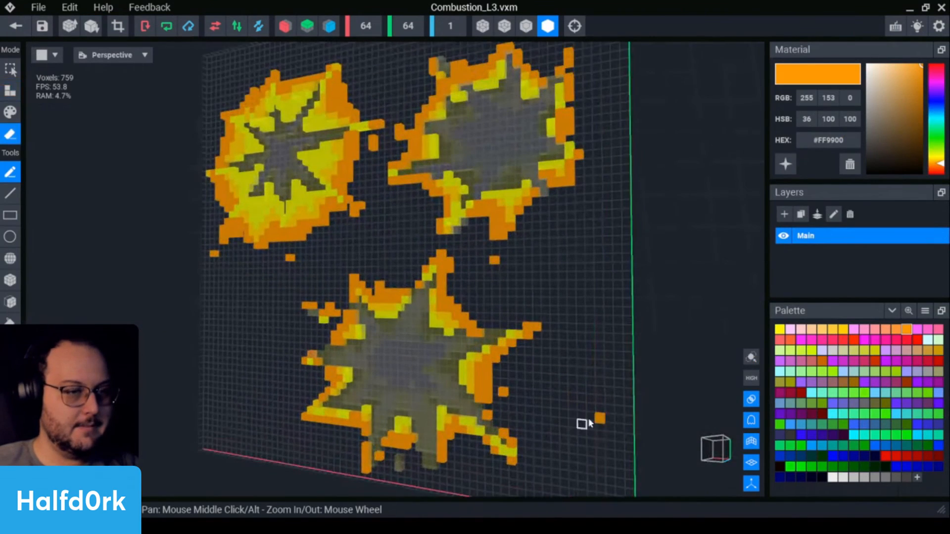
click(604, 419)
scroll(553, 398, down, 3)
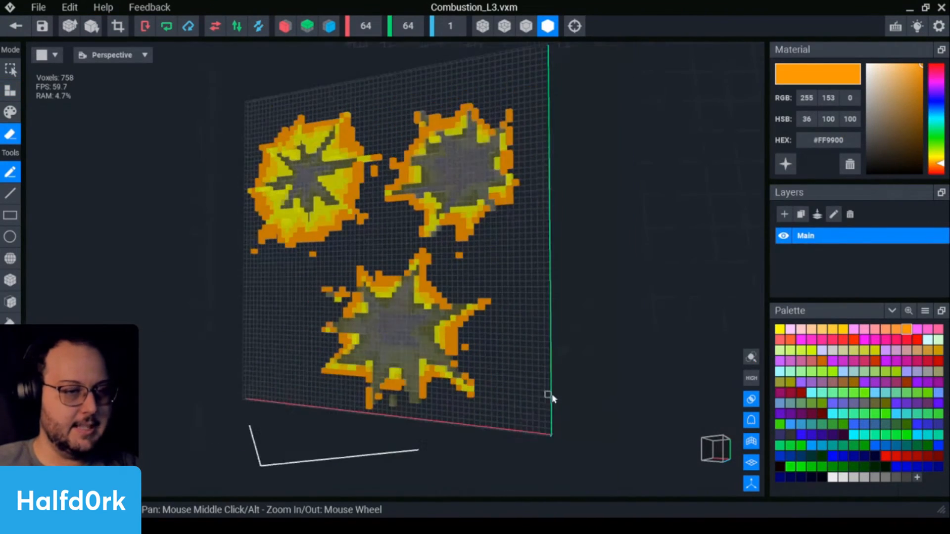
click(15, 26)
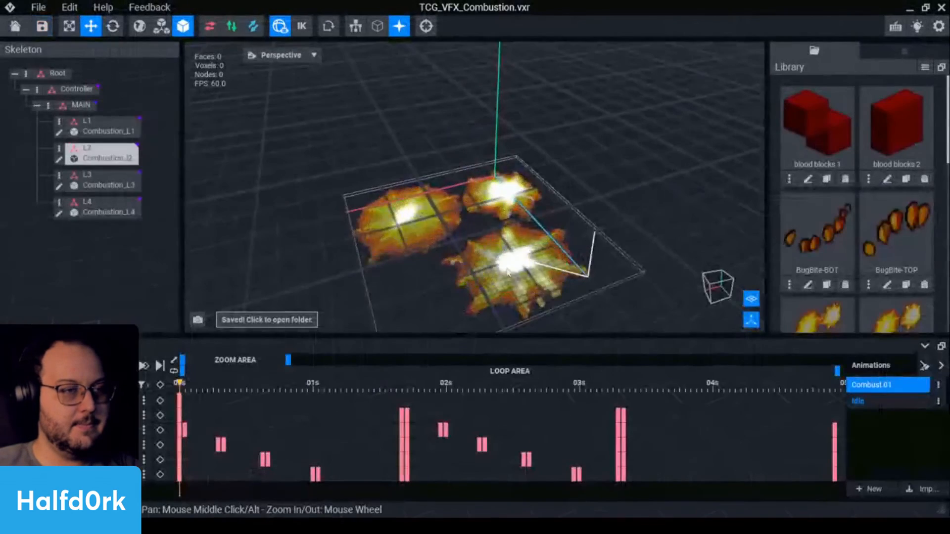
Play and scrub through Combust 01 from several angles to examine the layer timing and how the layers stack.
right_drag(584, 195, 576, 231)
key(space)
scroll(652, 224, down, 5)
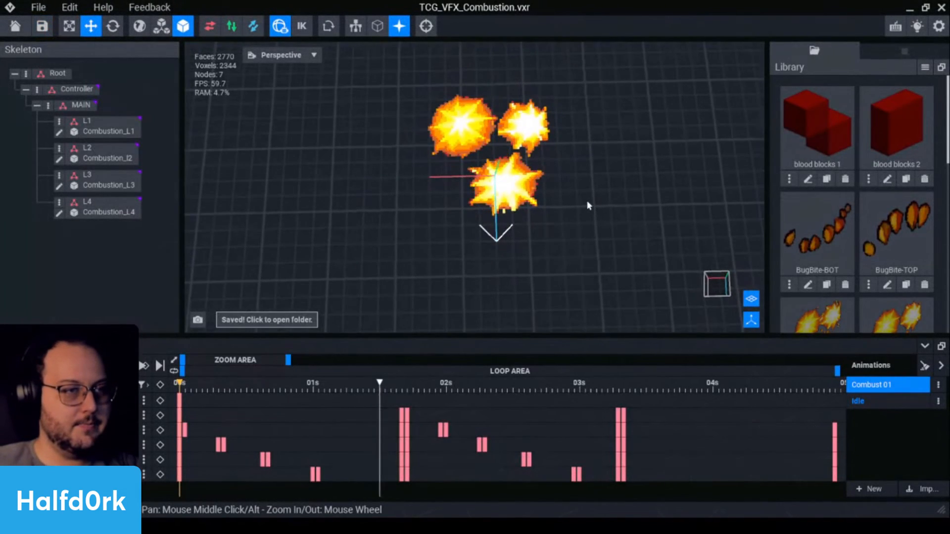
scroll(595, 200, down, 4)
scroll(616, 204, up, 5)
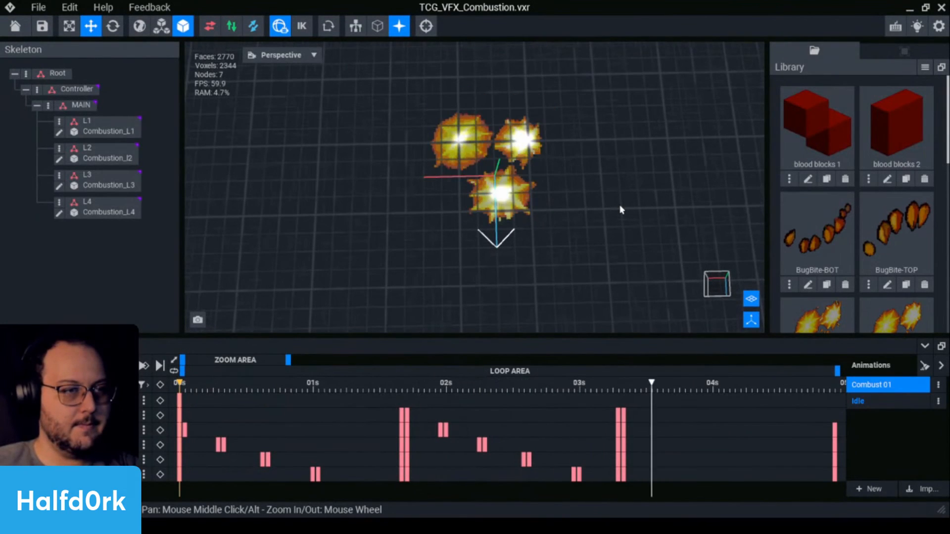
key(space)
drag(285, 385, 397, 310)
right_drag(589, 238, 582, 183)
scroll(906, 283, down, 8)
scroll(873, 271, up, 4)
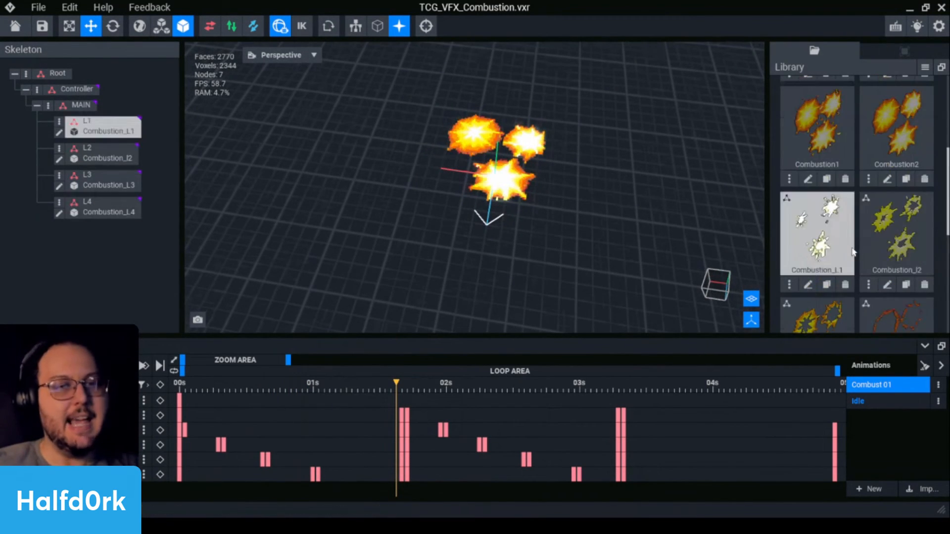
drag(258, 384, 188, 397)
scroll(566, 144, up, 6)
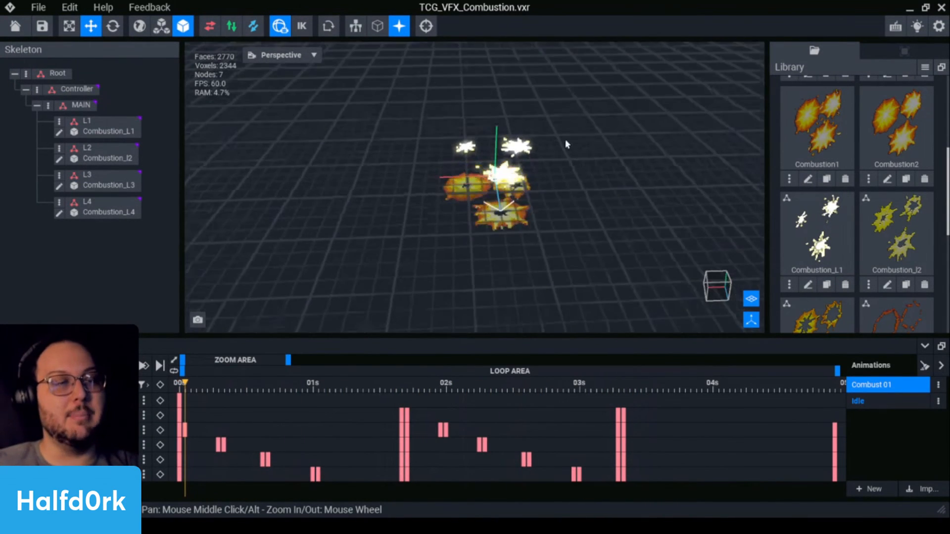
click(516, 180)
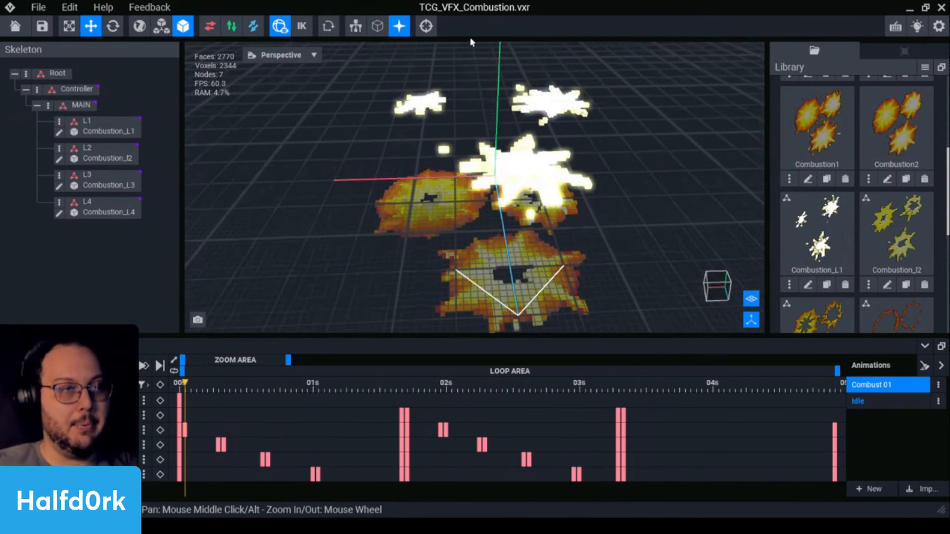
Shift the Combustion_L1 model's pivot slightly backward along the blue axis, save the change, and check the layer's position in playback.
click(808, 286)
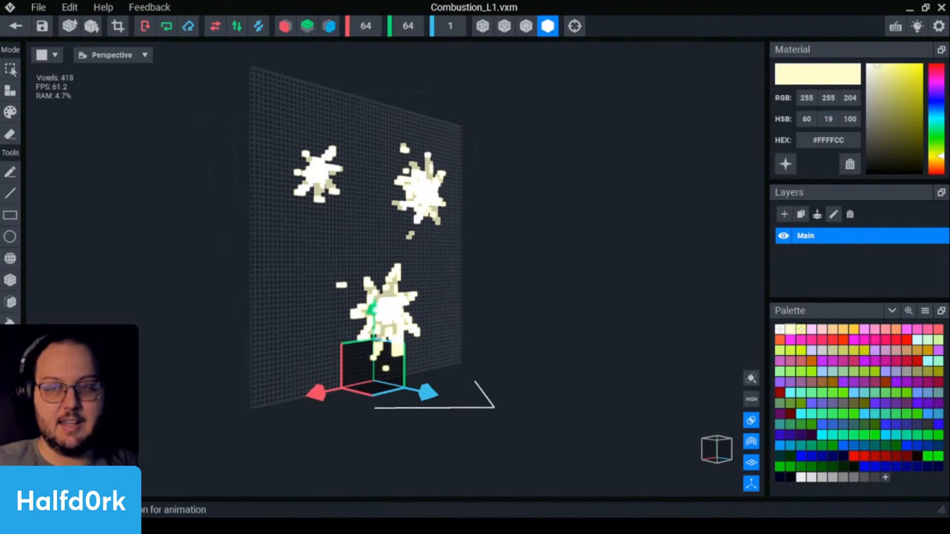
drag(427, 399, 414, 391)
click(15, 25)
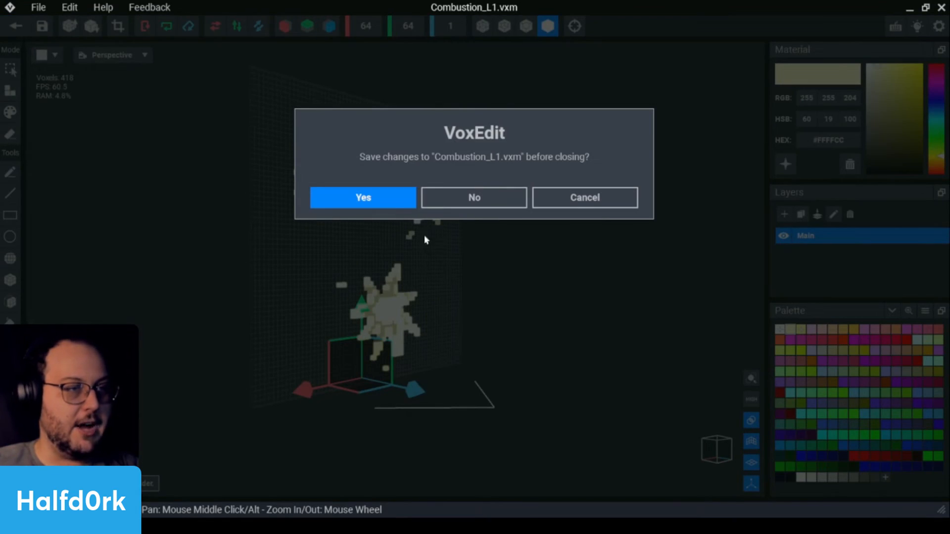
click(376, 198)
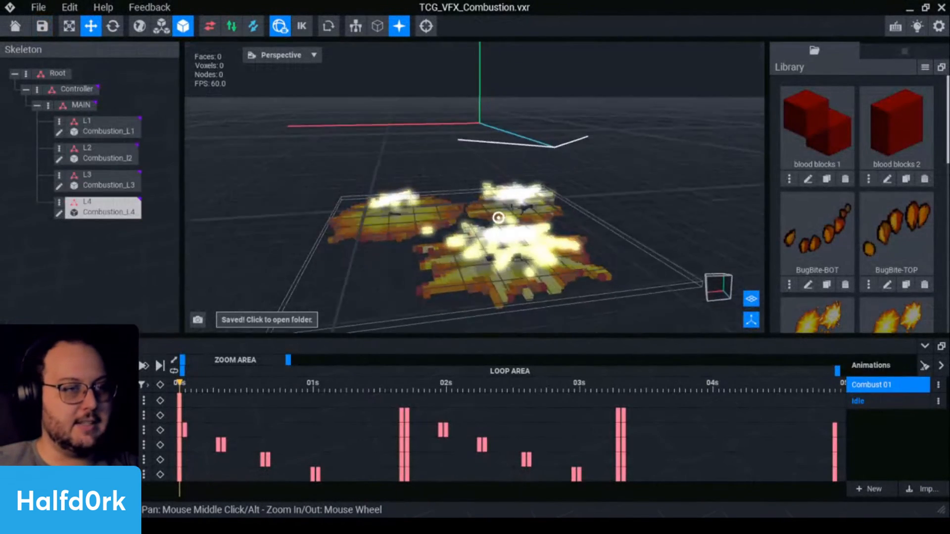
right_drag(487, 232, 489, 252)
key(space)
key(space)
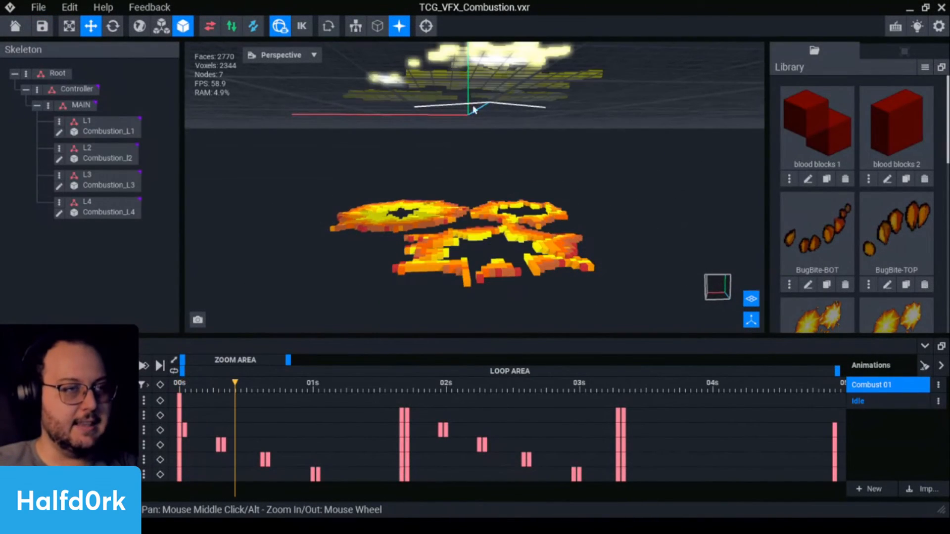
right_drag(474, 75, 476, 198)
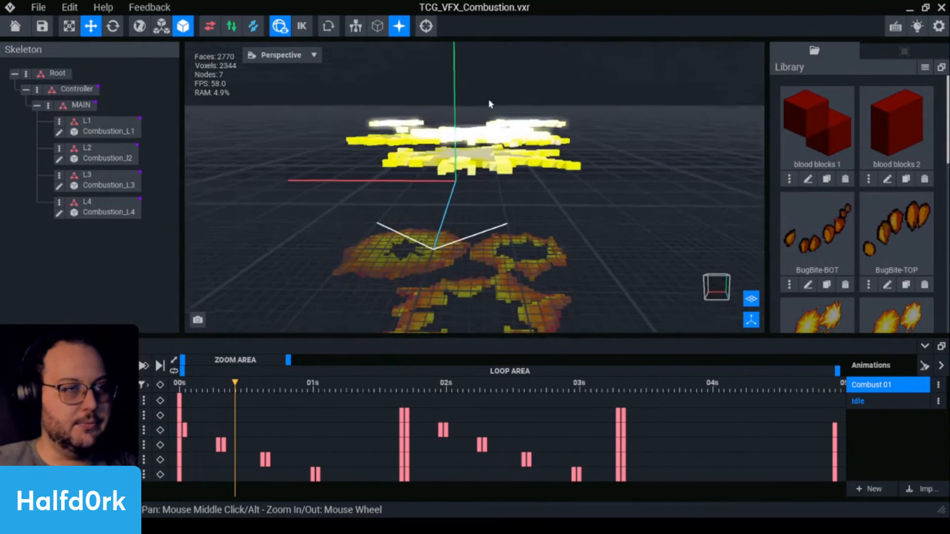
Offset the Combustion_l2 model's pivot by -3.00 along the blue axis, saving the change on returning to the rig.
scroll(871, 248, down, 4)
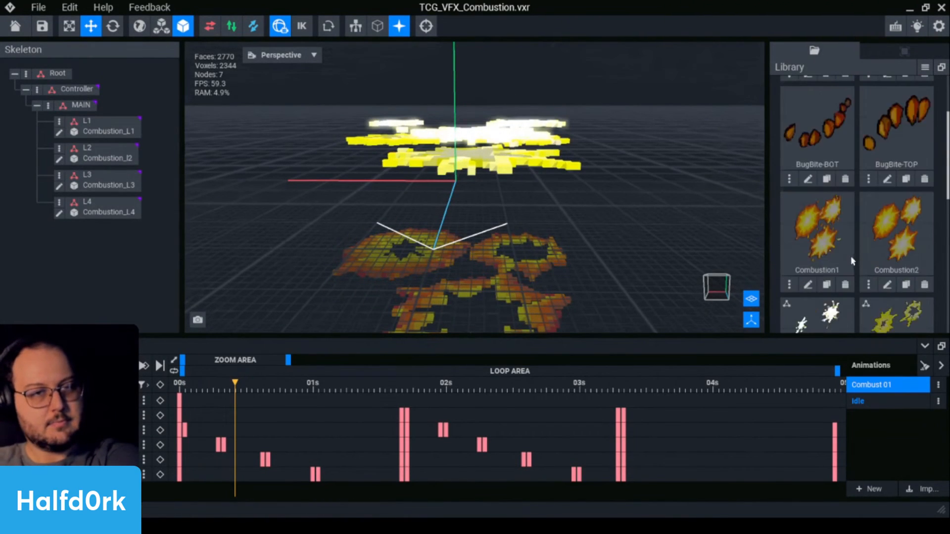
click(887, 284)
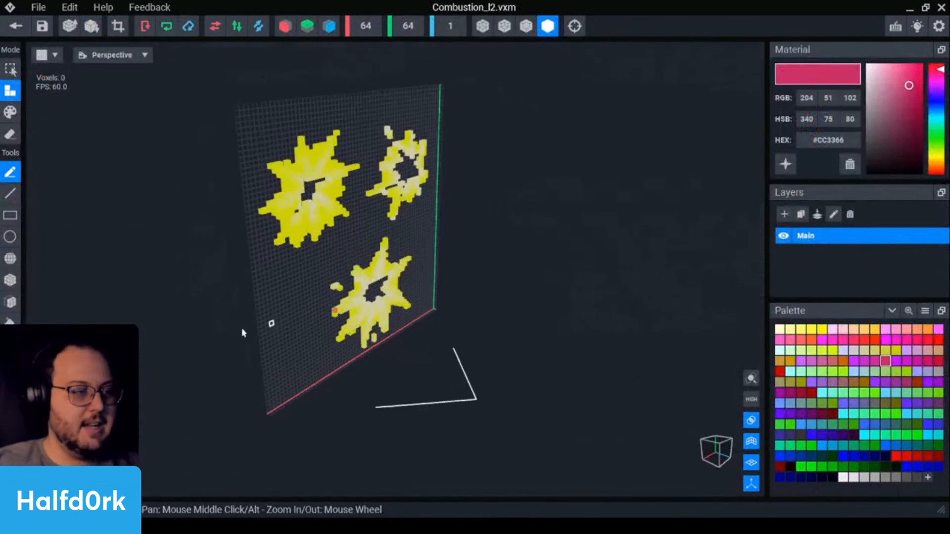
drag(425, 379, 418, 382)
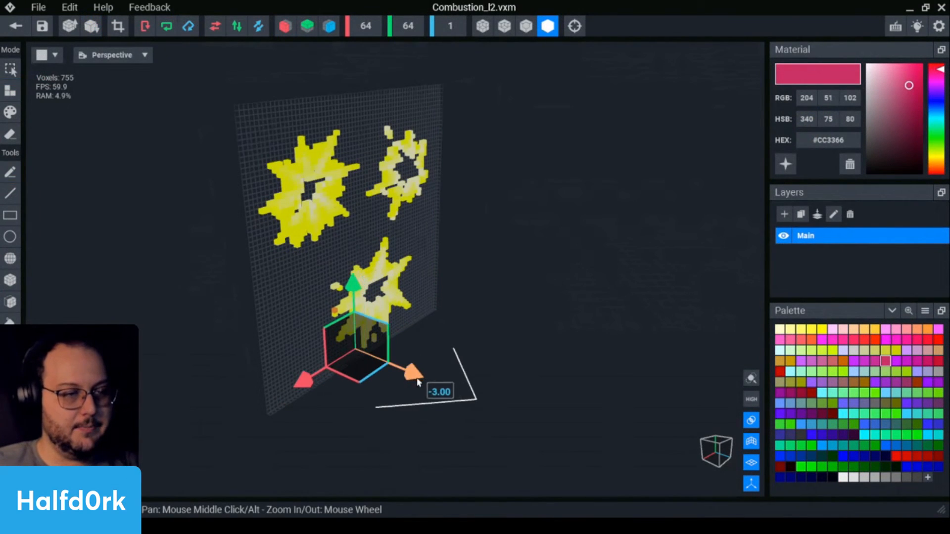
click(16, 25)
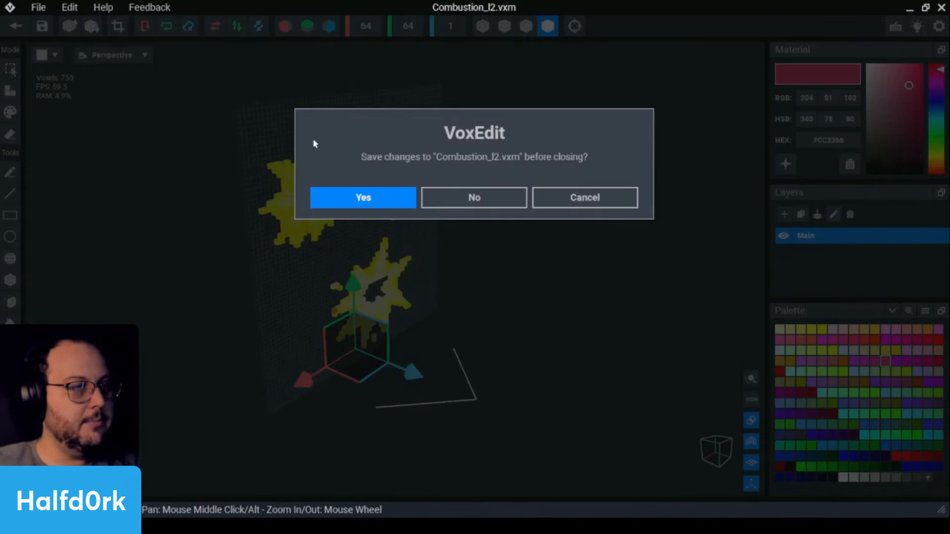
click(345, 193)
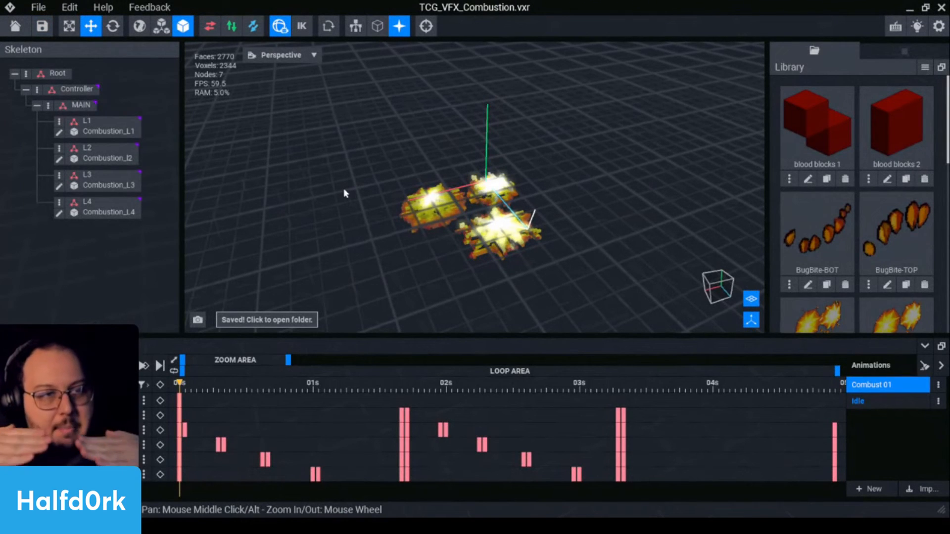
Offset the Combustion_L3 model's pivot by -2.00 along the blue axis, saving the change on returning to the rig.
scroll(808, 214, down, 5)
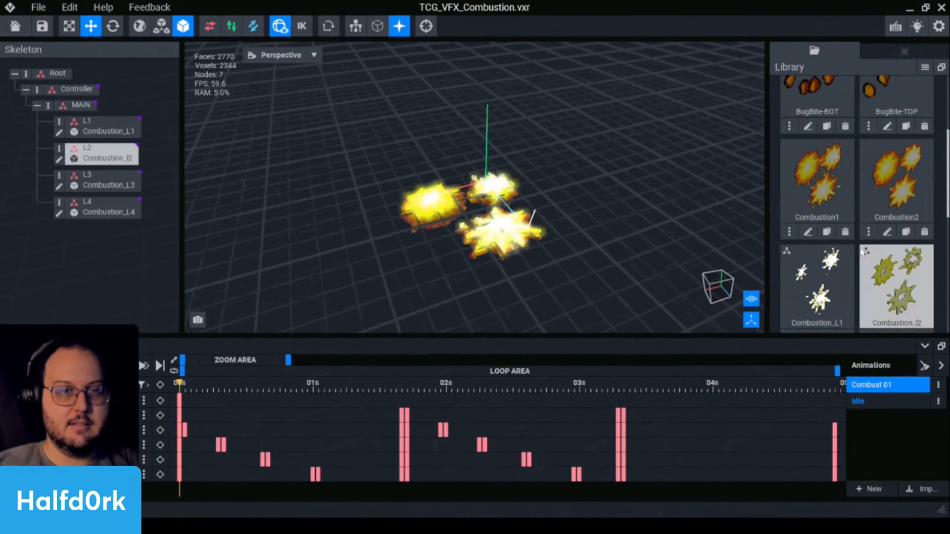
click(807, 285)
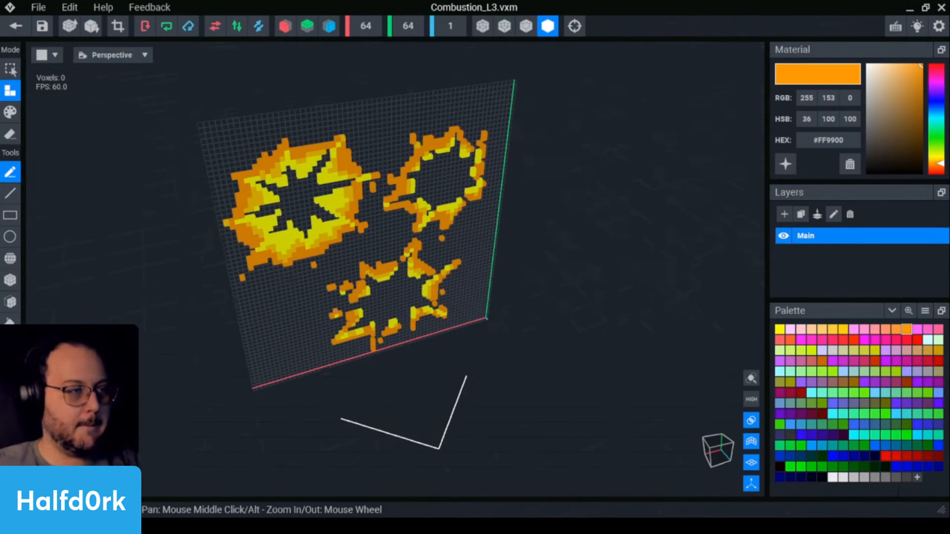
click(574, 26)
mouse_move(414, 403)
mouse_down()
mouse_move(407, 391)
mouse_move(410, 399)
mouse_up()
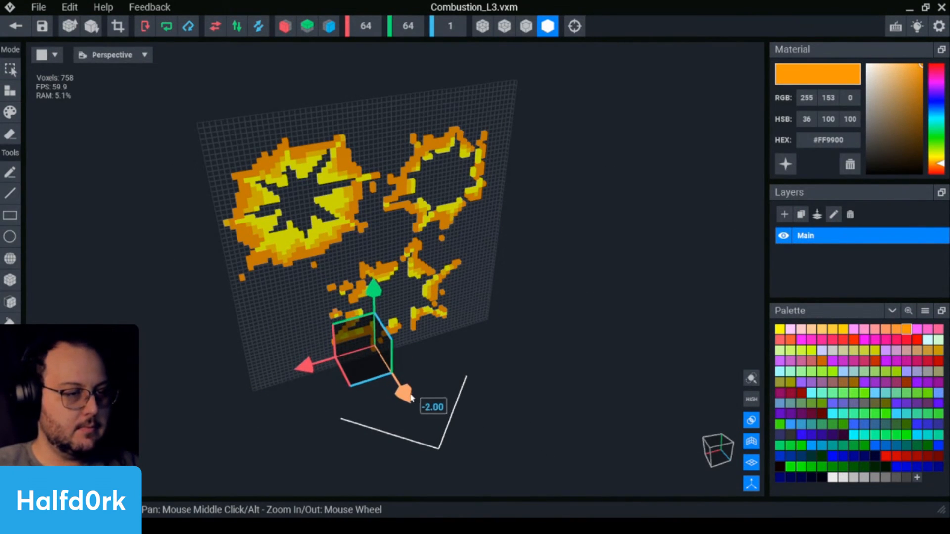
click(19, 27)
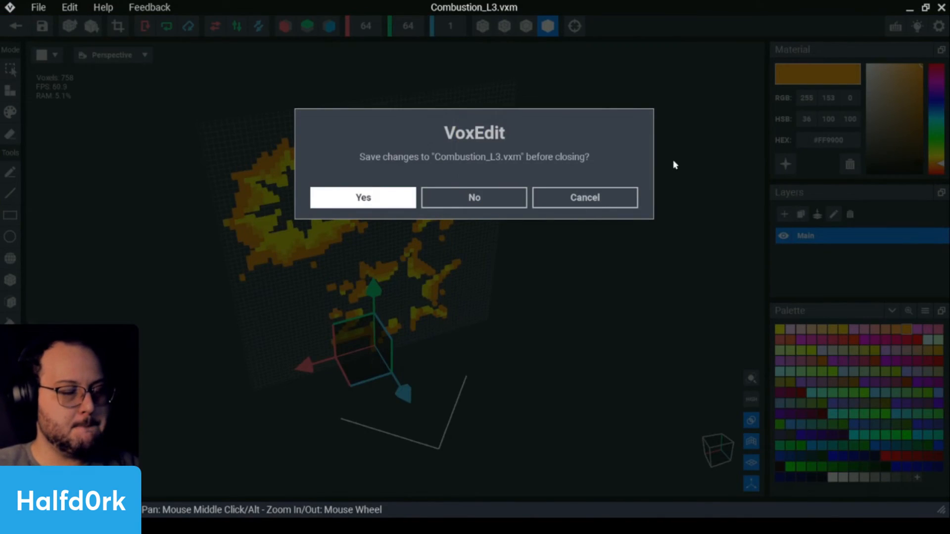
key(Return)
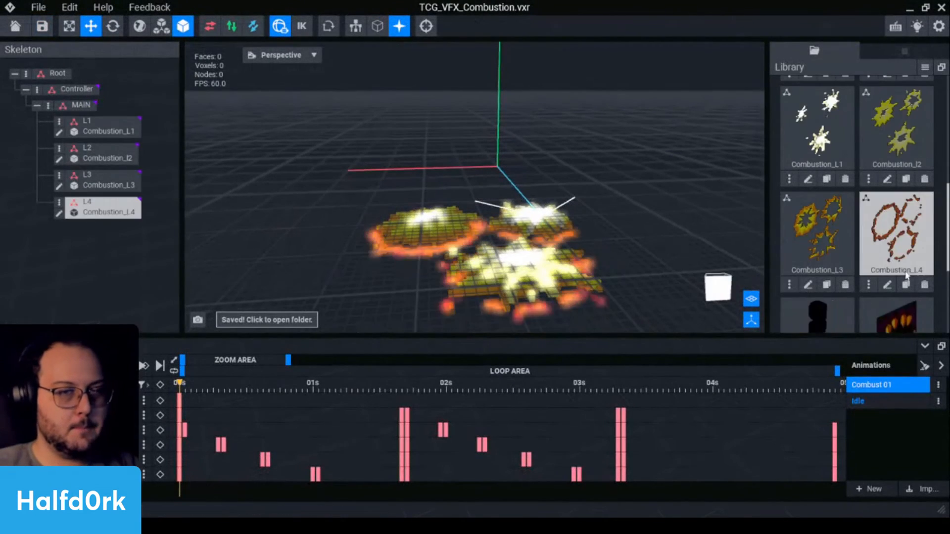
Shift the Combustion_L4 model's pivot slightly along the blue axis, saving the change on returning to the rig.
click(889, 285)
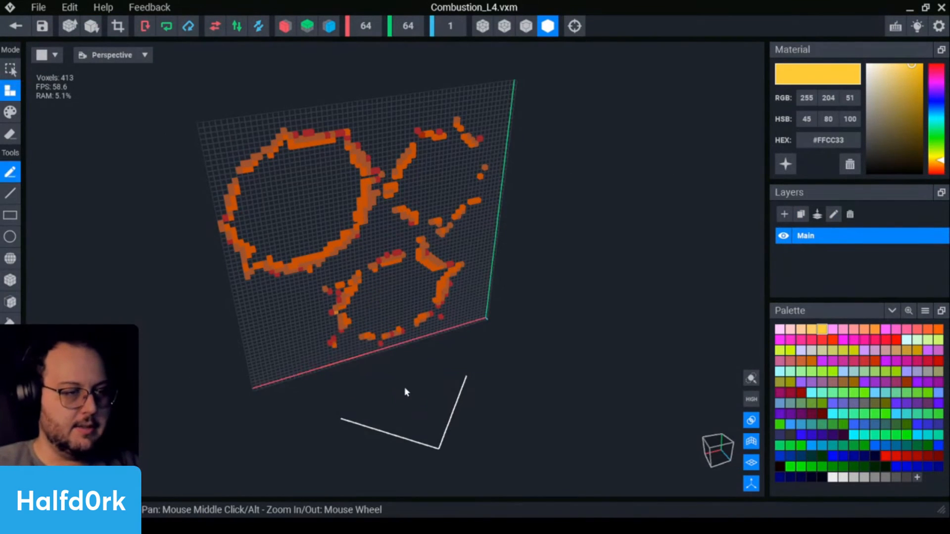
click(10, 367)
drag(406, 394, 406, 395)
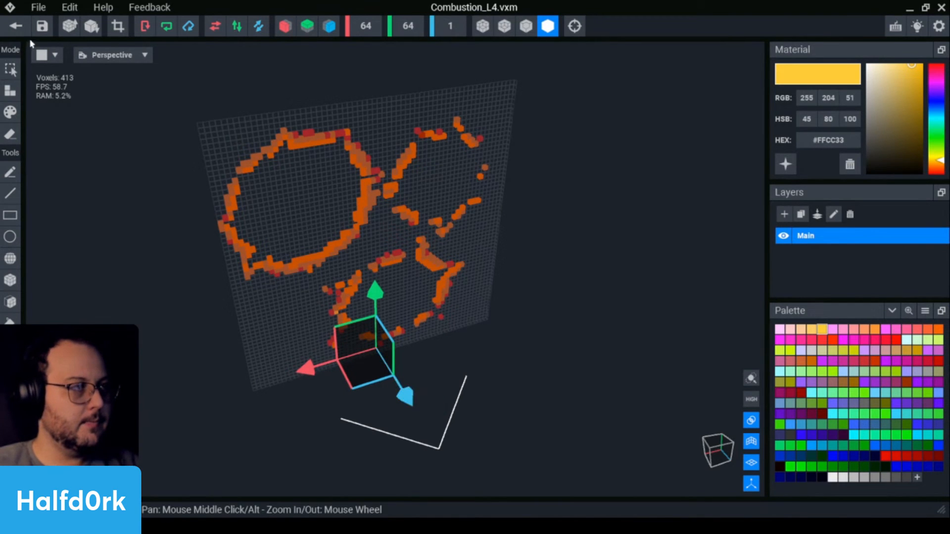
click(16, 25)
click(363, 197)
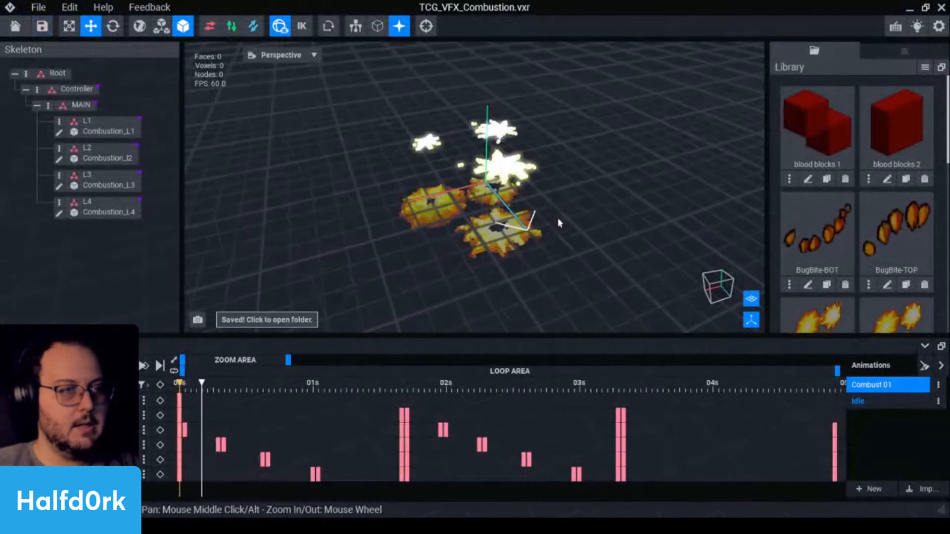
Play Combust 01 and view it from above and at an angle to check how the repositioned layers stack.
right_drag(503, 193, 503, 193)
scroll(504, 193, up, 5)
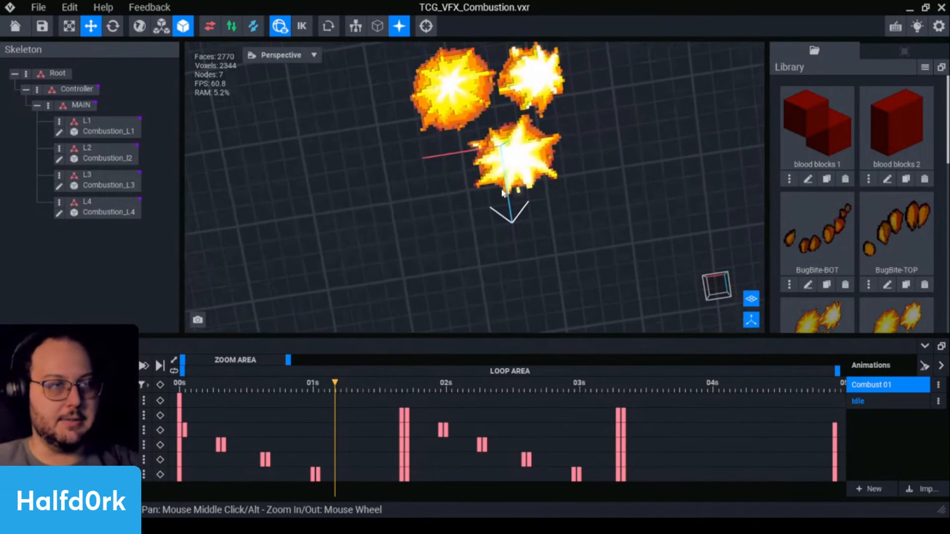
key(space)
scroll(585, 221, down, 3)
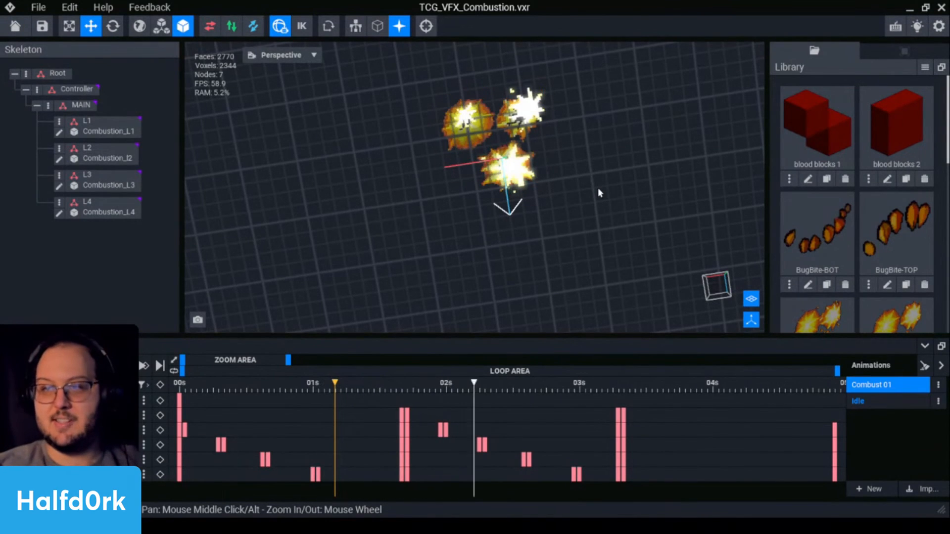
key(space)
click(546, 169)
right_drag(545, 168, 596, 198)
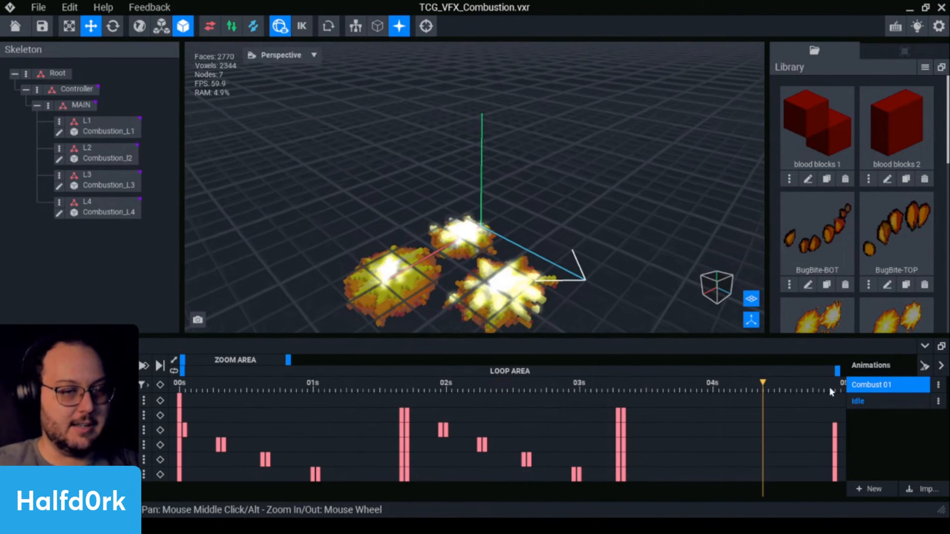
Delete the last column of keyframes at about 4.9 s and widen the timeline view to 10 seconds.
drag(825, 389, 568, 387)
drag(704, 394, 735, 391)
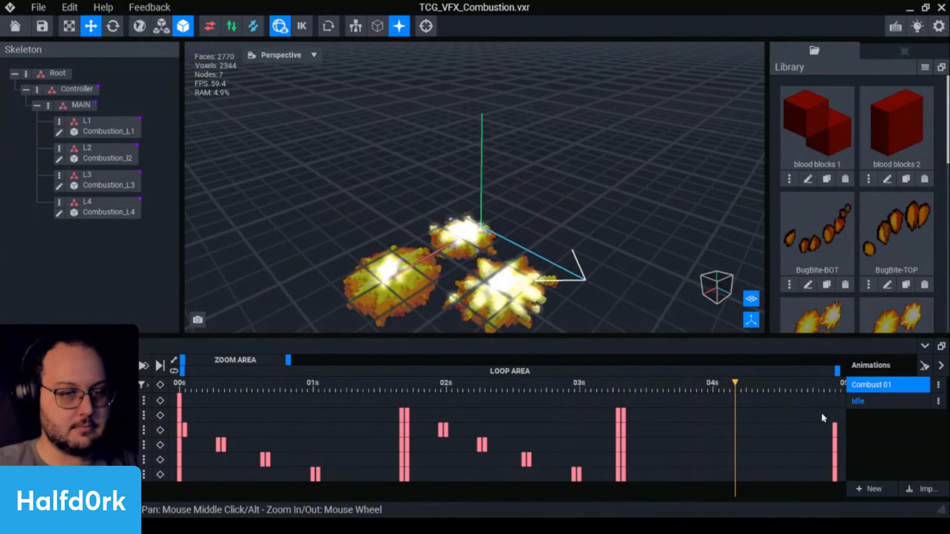
drag(805, 405, 845, 503)
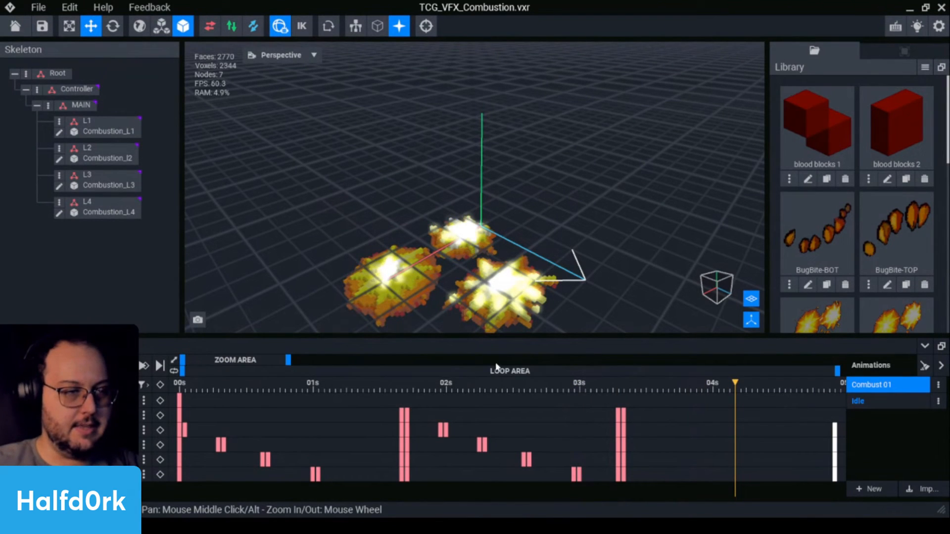
drag(288, 360, 402, 360)
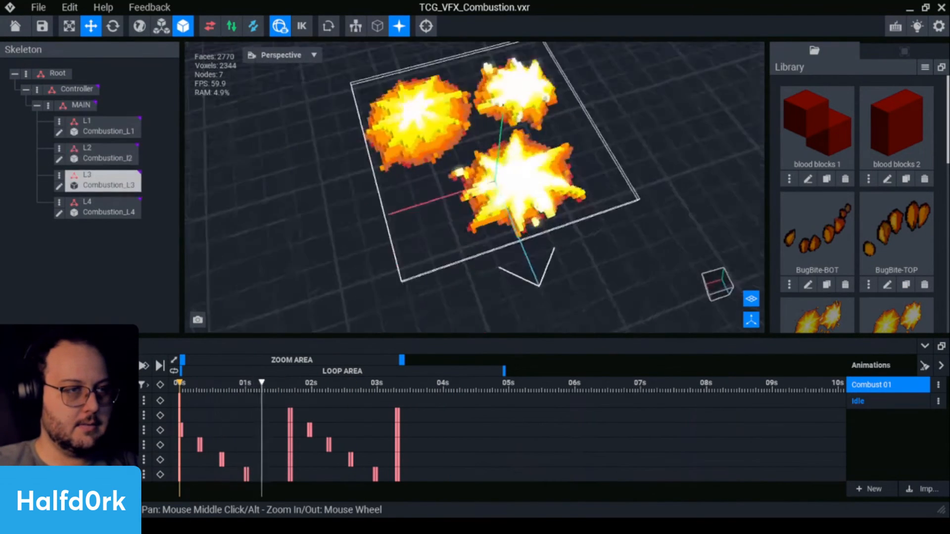
click(626, 202)
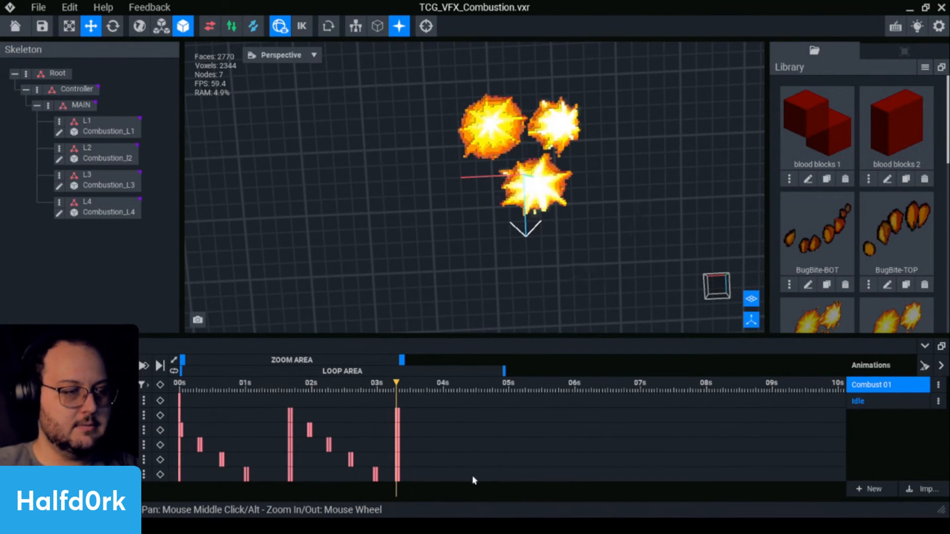
Try to shift all keyframes after the opening ones together along the timeline, and undo the move.
drag(462, 469, 192, 386)
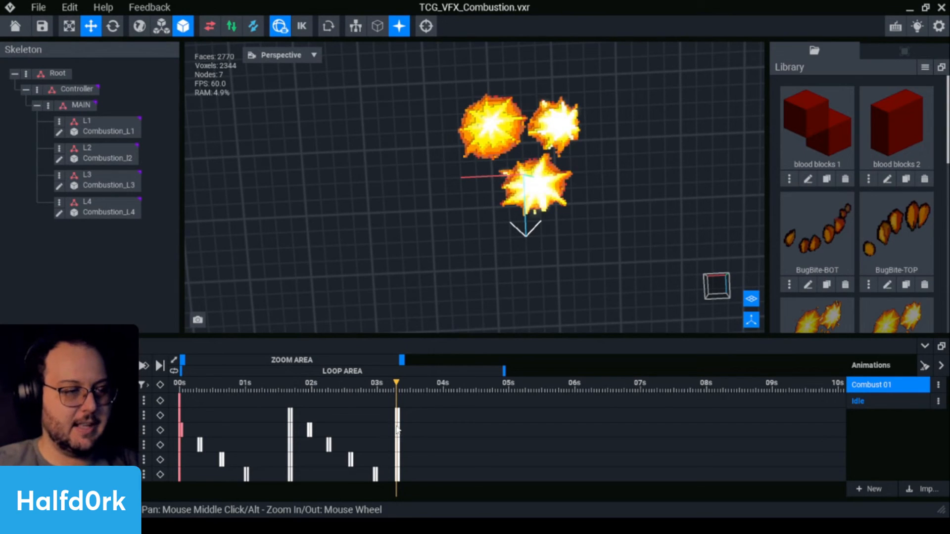
drag(330, 428, 352, 426)
drag(420, 446, 398, 446)
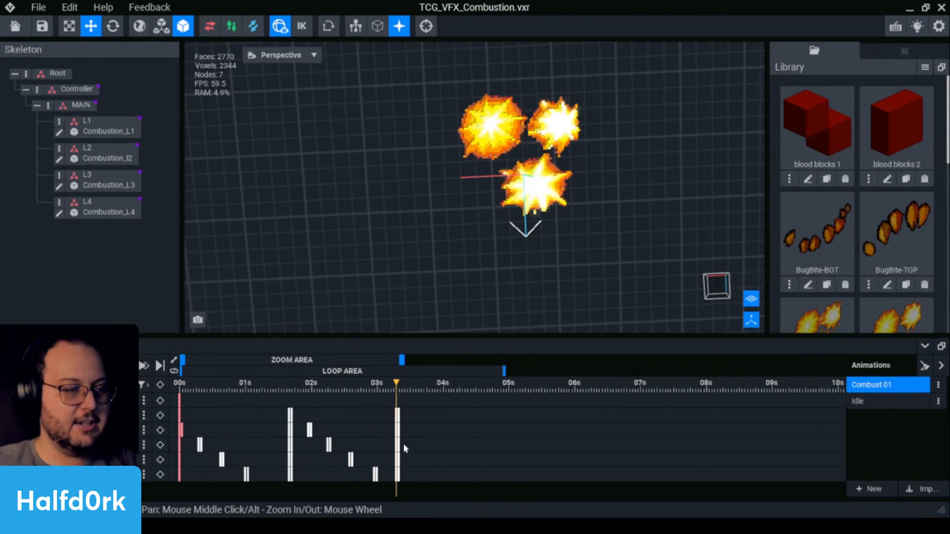
drag(420, 484, 193, 399)
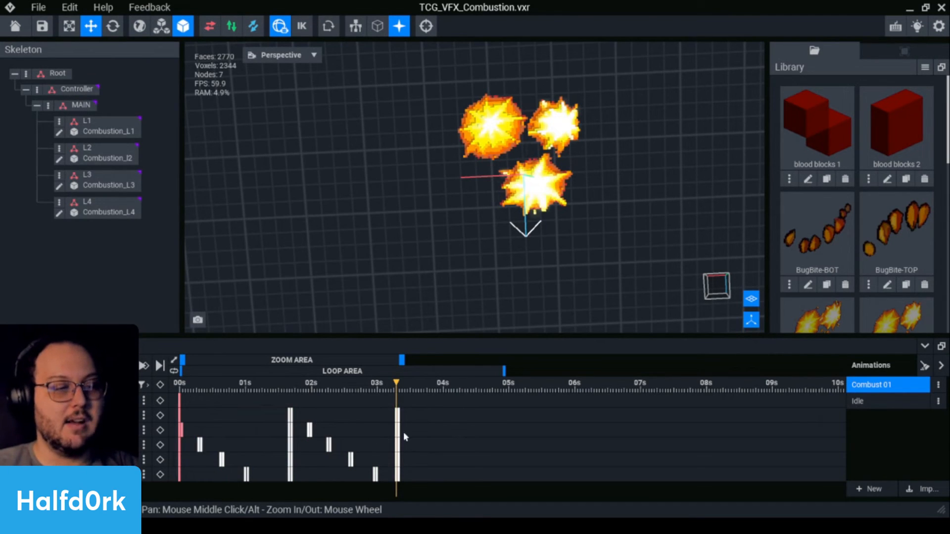
mouse_move(399, 432)
mouse_down()
mouse_move(383, 432)
mouse_move(407, 432)
mouse_up()
key(ctrl+z)
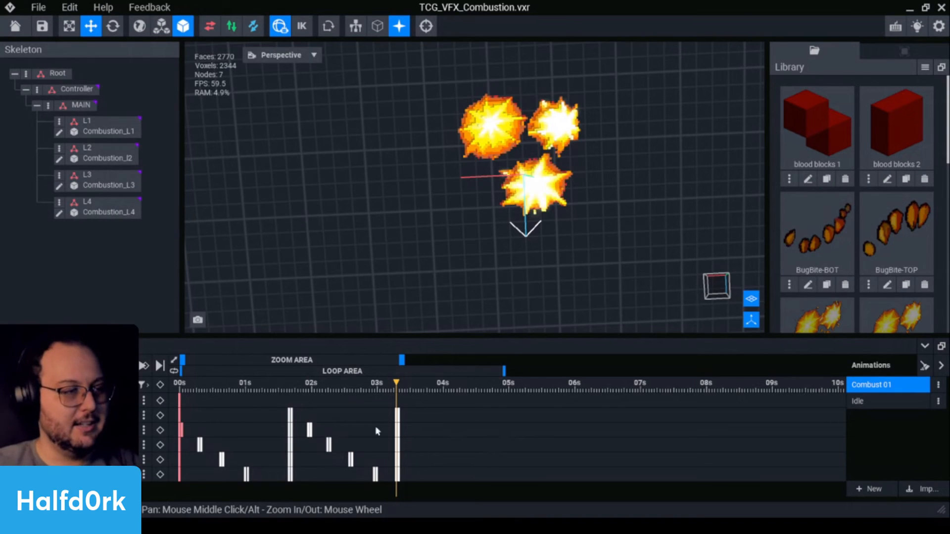
click(144, 387)
click(312, 424)
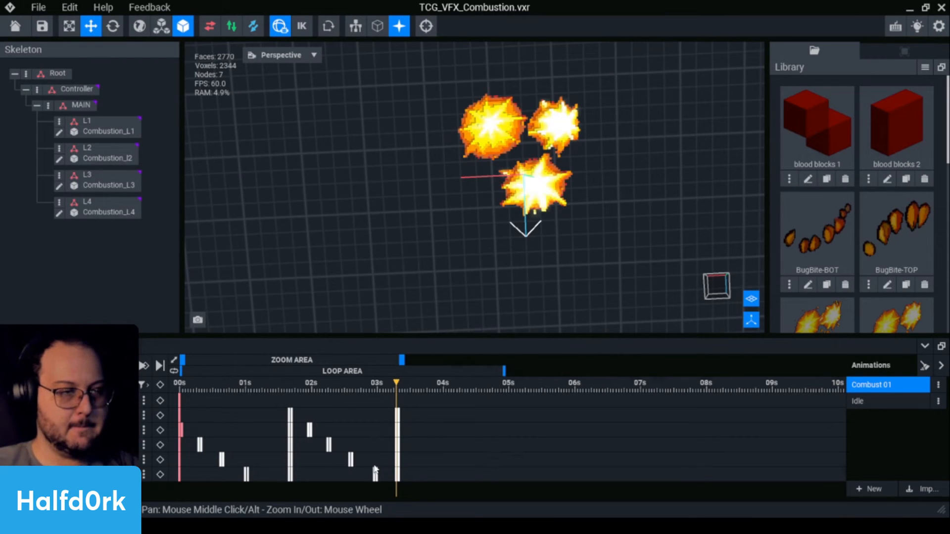
Narrow the timeline view to about six seconds, clear the keyframe selection, and save the rig.
drag(404, 363, 312, 368)
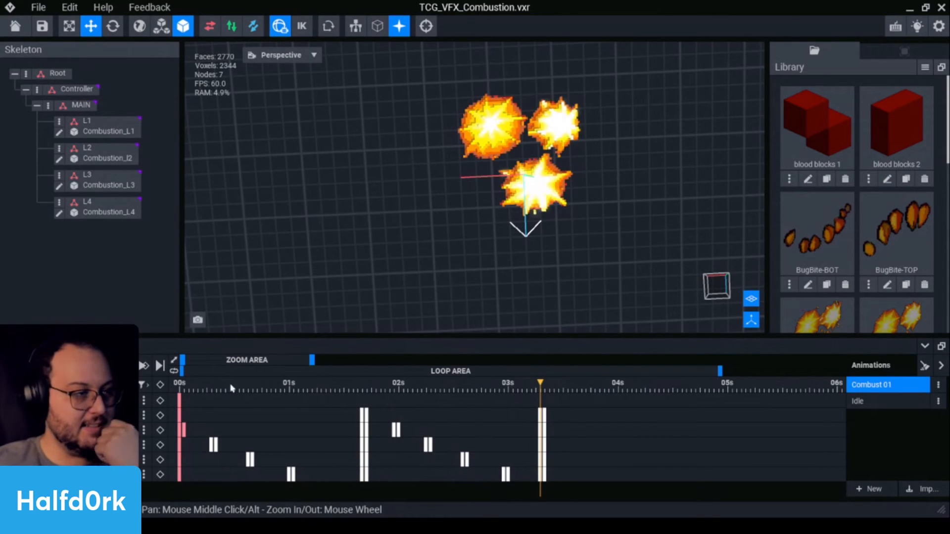
right_click(541, 428)
click(527, 437)
click(545, 407)
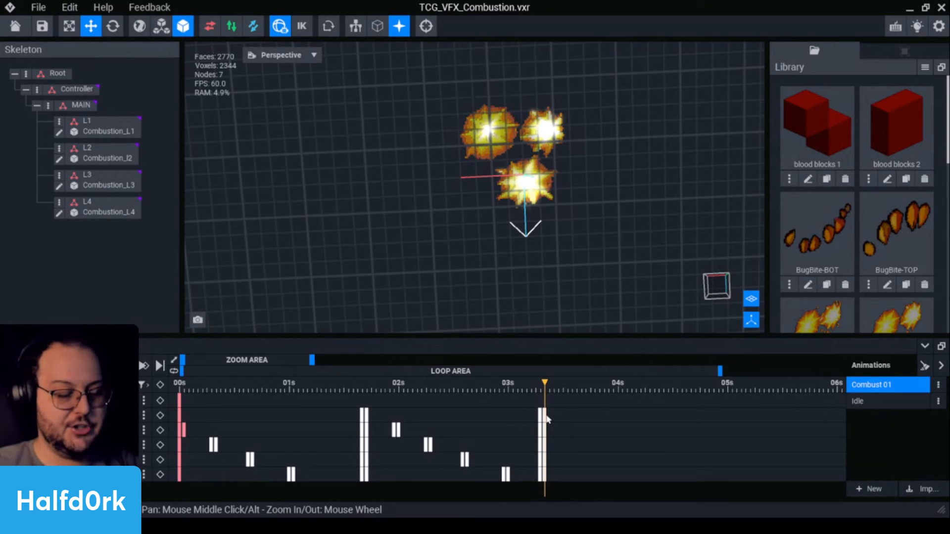
drag(546, 419, 527, 421)
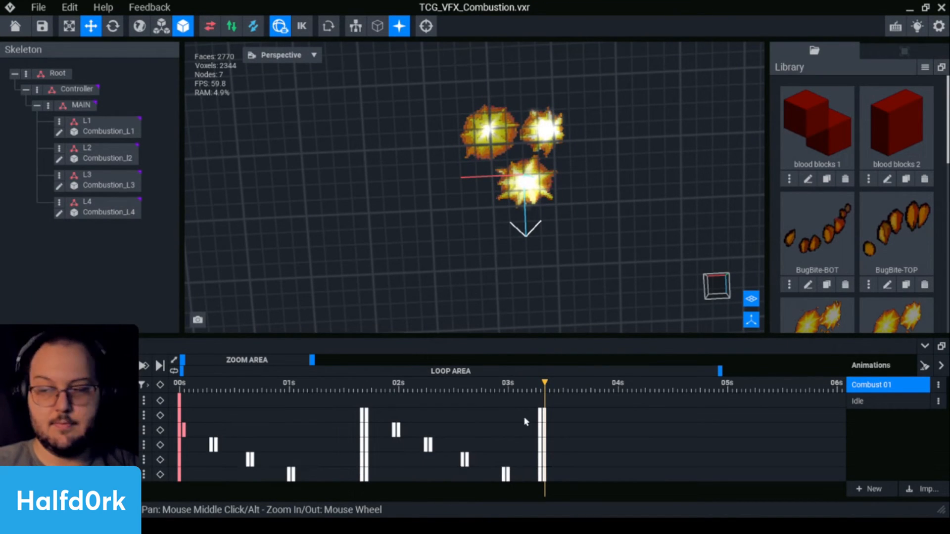
click(713, 426)
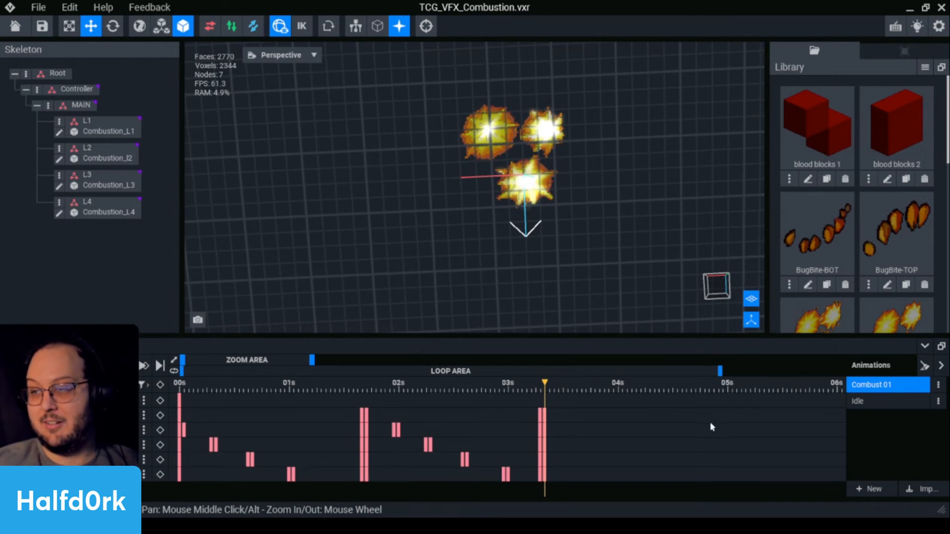
key(ctrl+s)
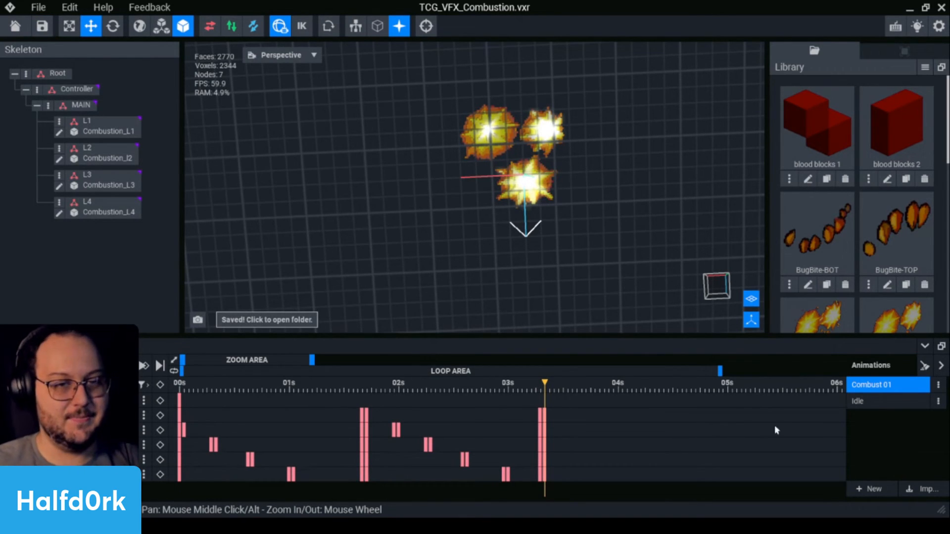
Look through the library's combustion layers and other fire effect models.
scroll(851, 242, down, 1)
scroll(854, 239, down, 2)
scroll(850, 242, up, 2)
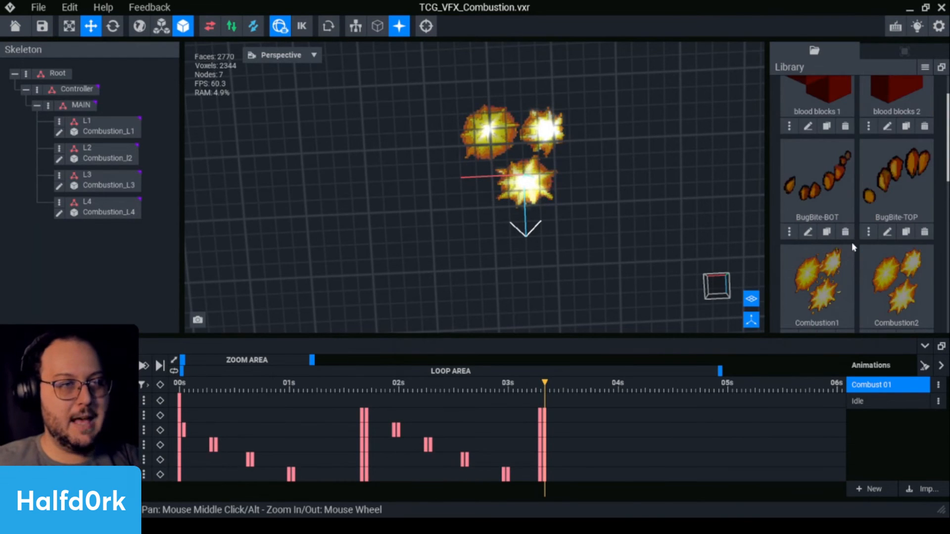
scroll(851, 242, down, 6)
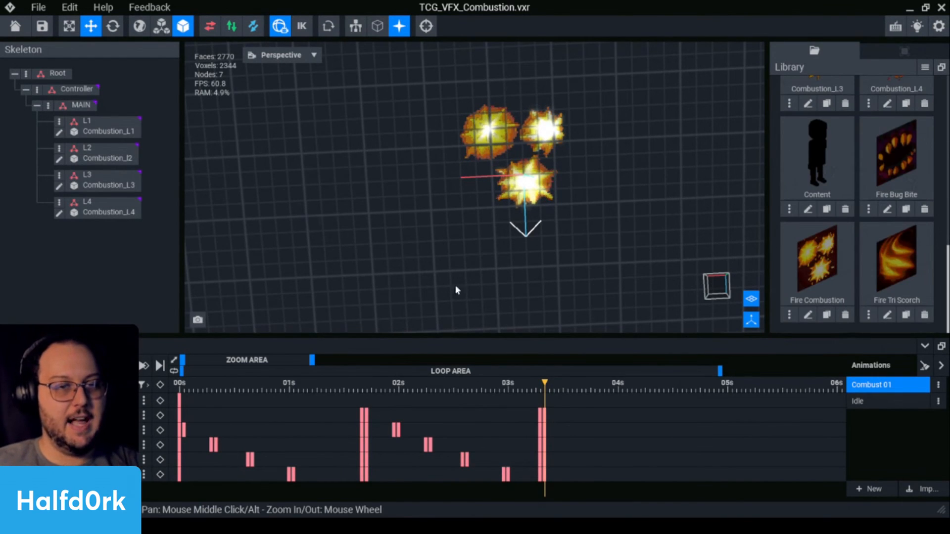
Delete all unattached models from the library and save the rig.
right_drag(539, 206, 447, 197)
scroll(447, 197, up, 2)
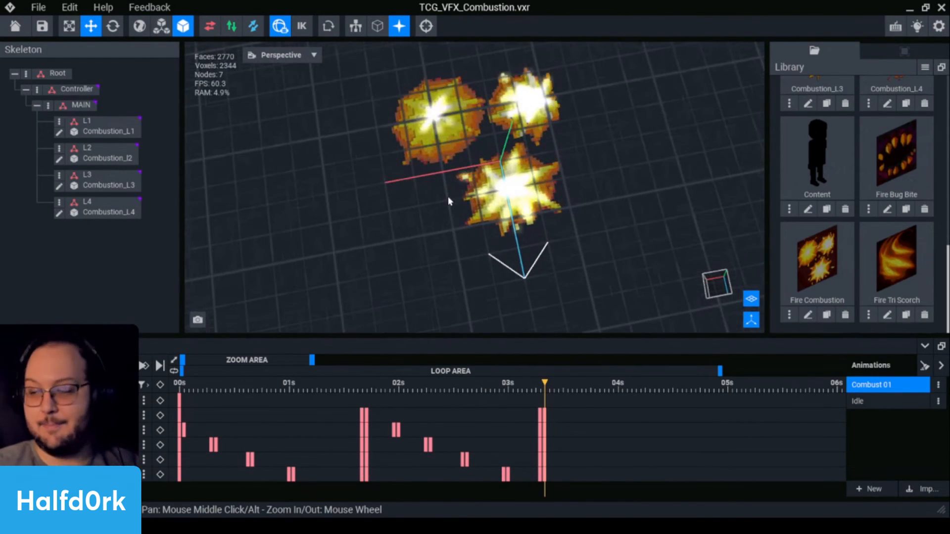
key(ctrl+s)
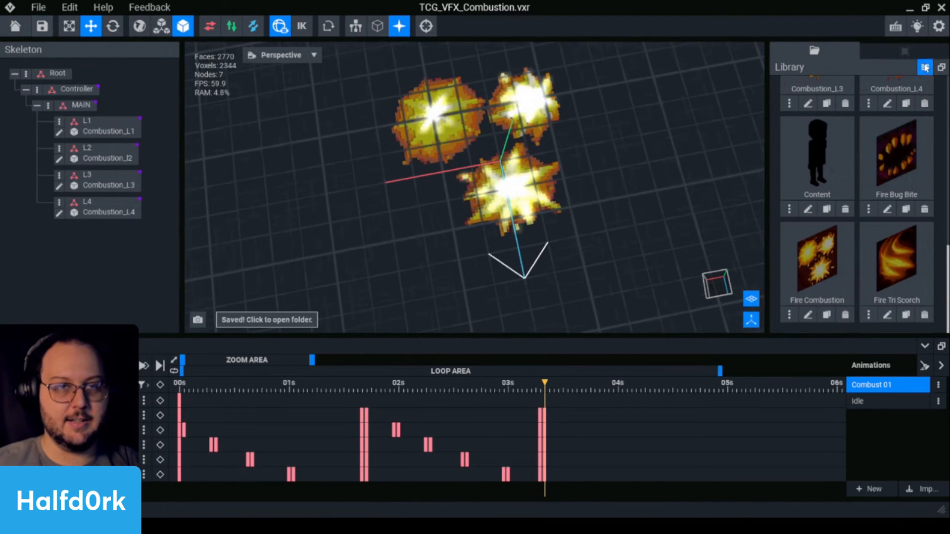
click(925, 68)
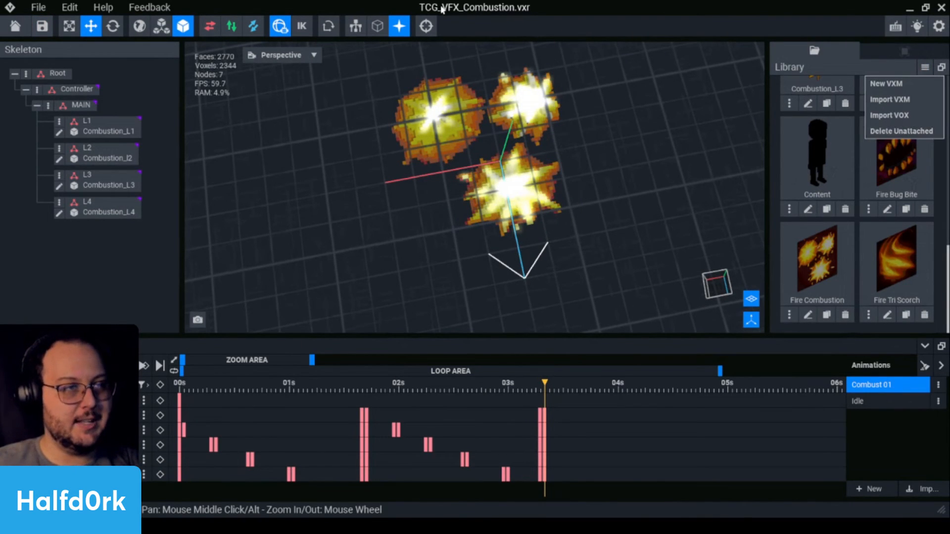
click(877, 132)
click(458, 203)
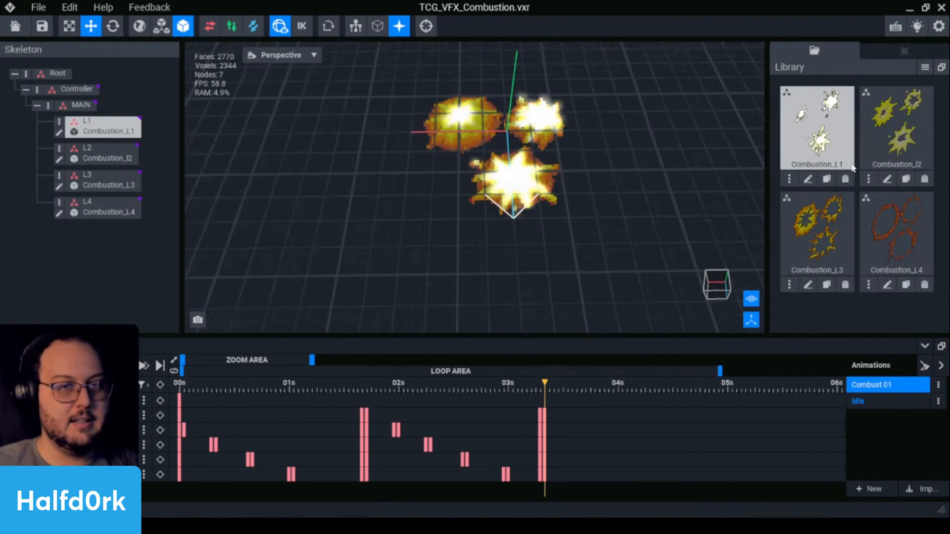
click(42, 25)
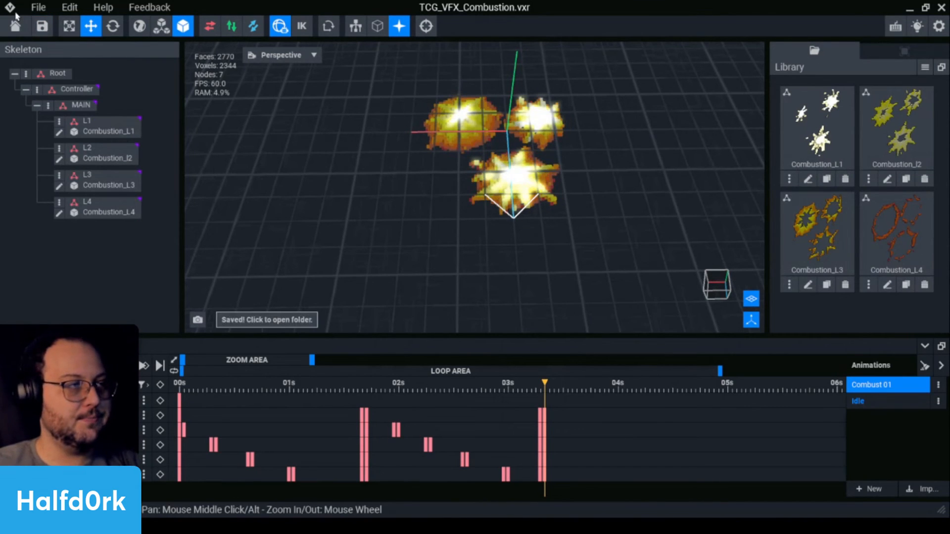
Cancel closing the rig and examine the combustion layers' pose in the Idle animation.
click(15, 26)
click(601, 204)
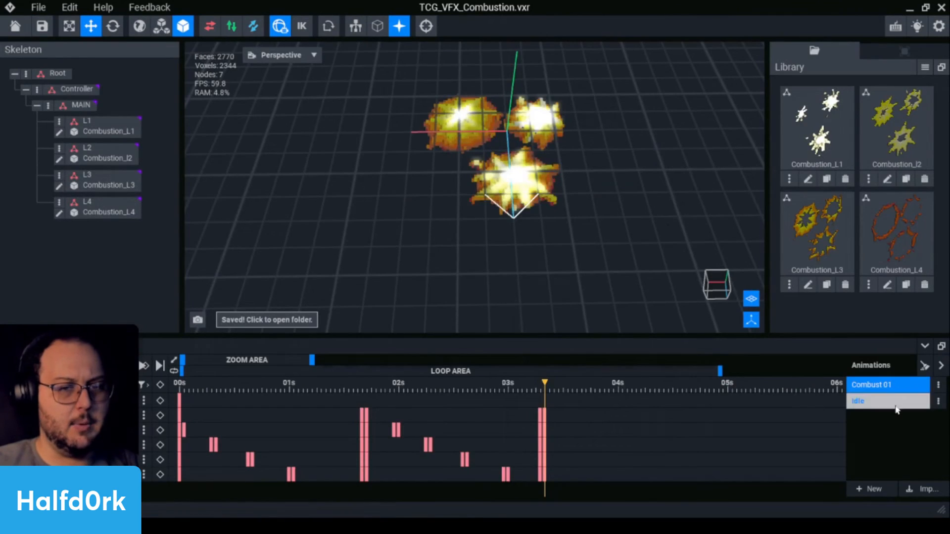
click(876, 401)
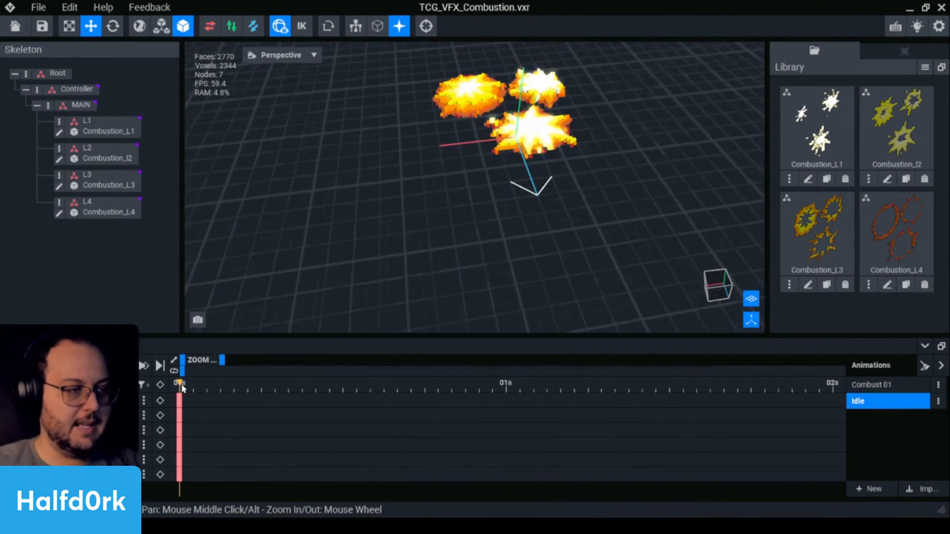
right_drag(544, 168, 552, 172)
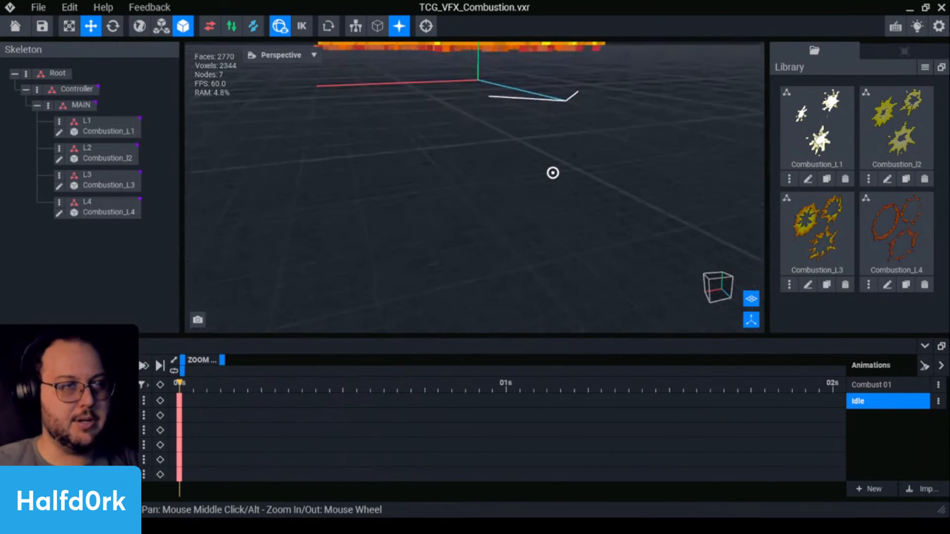
click(524, 133)
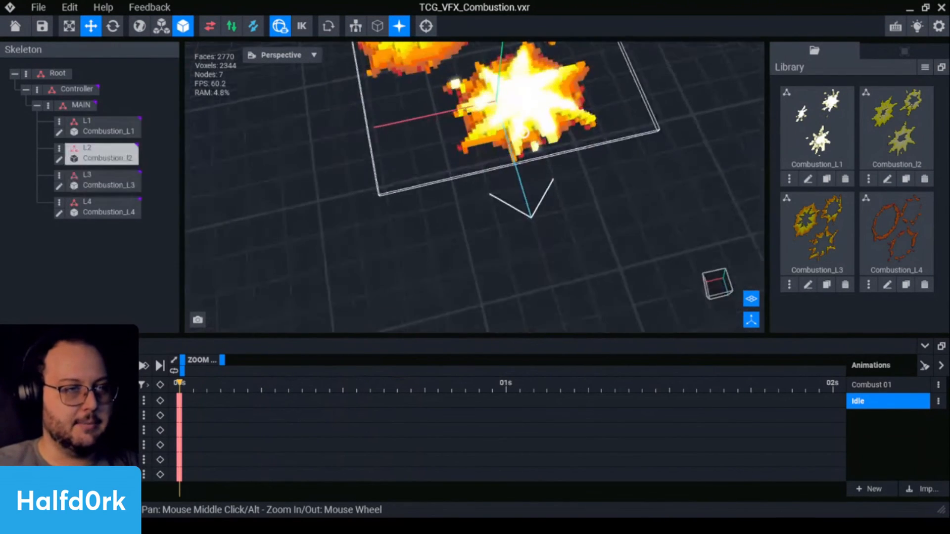
scroll(523, 132, down, 4)
right_drag(523, 132, 518, 122)
middle_drag(518, 122, 522, 169)
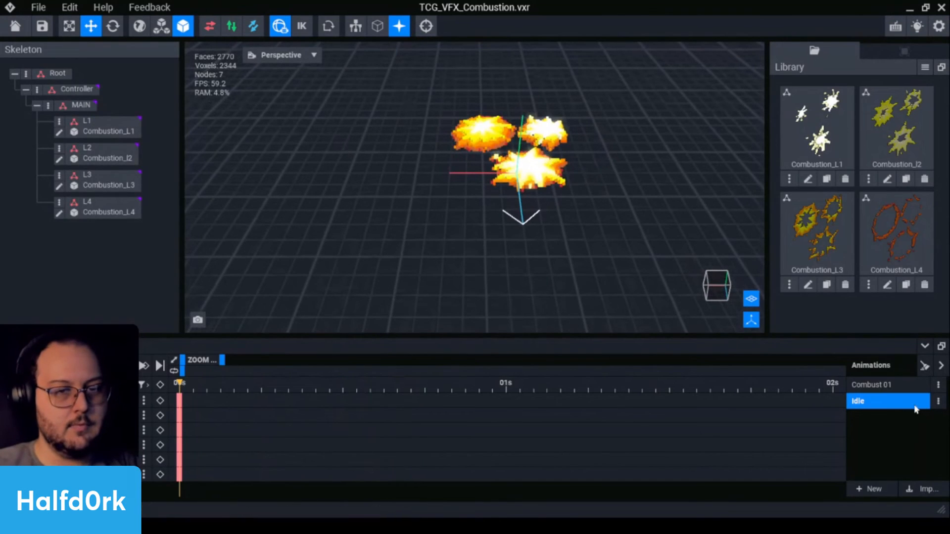
Play the Combust 01 animation from its start and scrub through to its last keyframes.
click(910, 385)
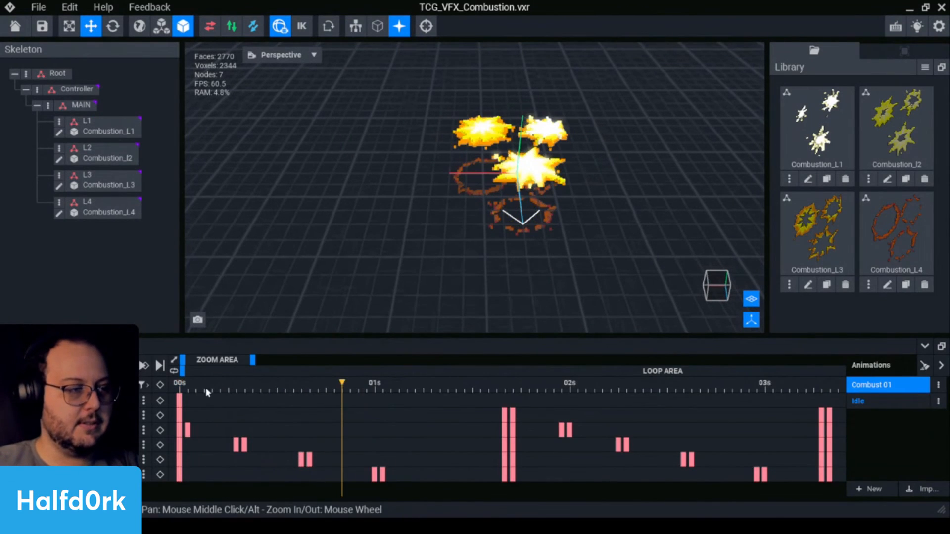
click(180, 390)
key(space)
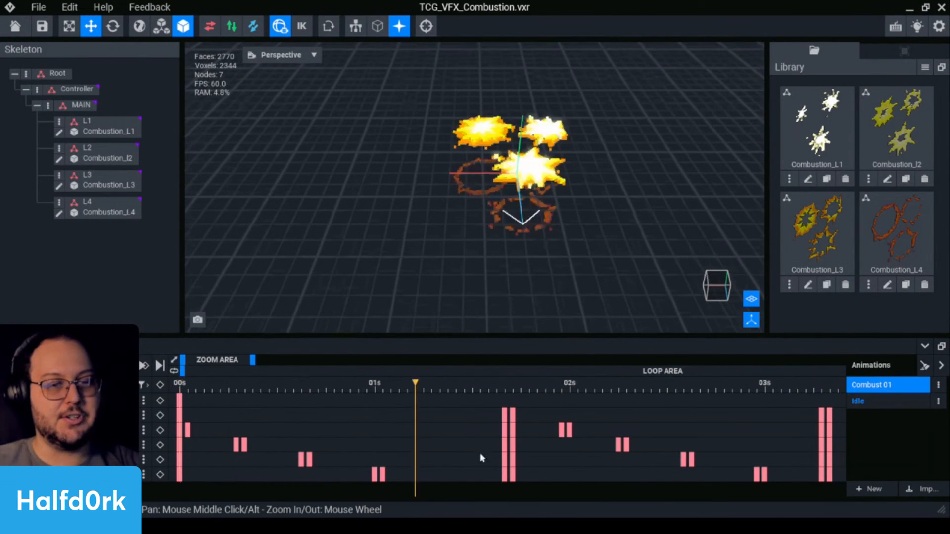
middle_drag(702, 435, 296, 435)
middle_drag(198, 430, 699, 426)
drag(698, 426, 665, 417)
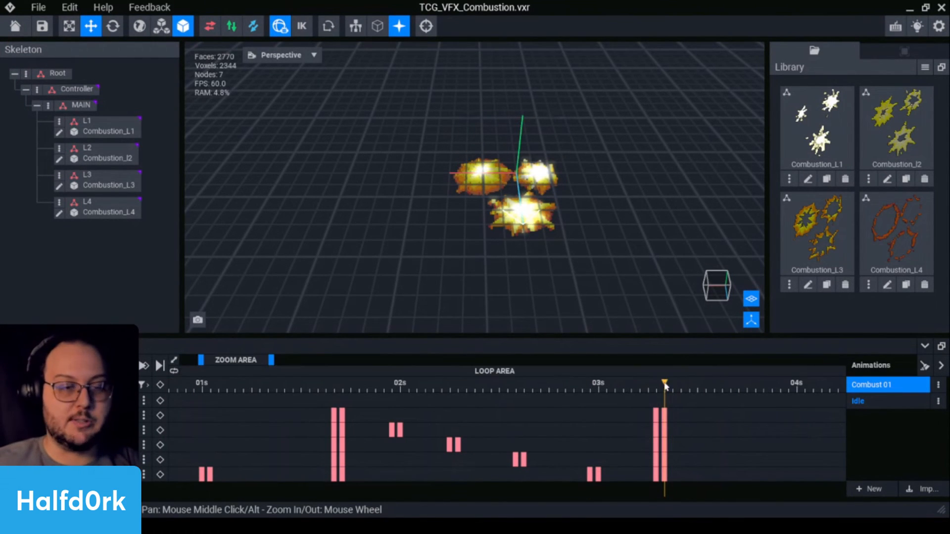
Save the combustion rig and close it to the recent files list, keeping the changes.
key(ctrl+s)
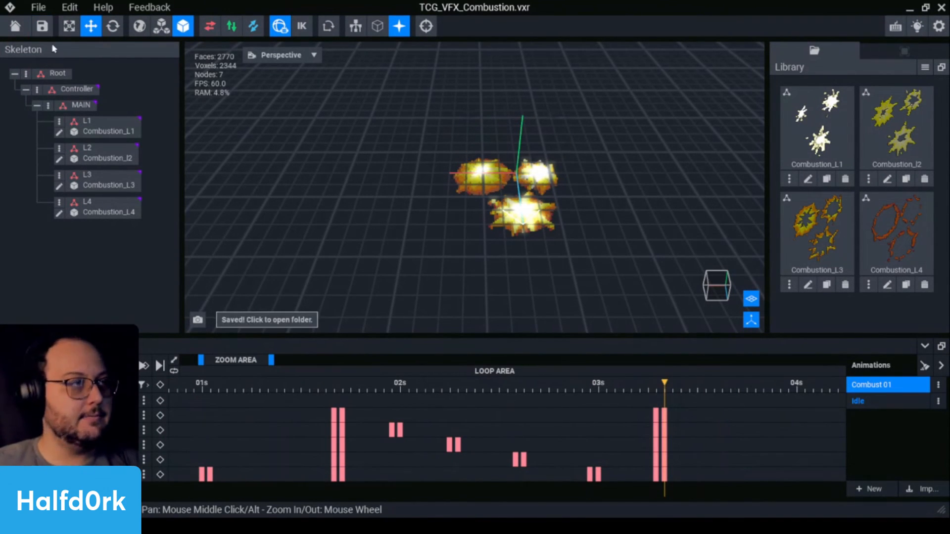
click(15, 27)
click(375, 203)
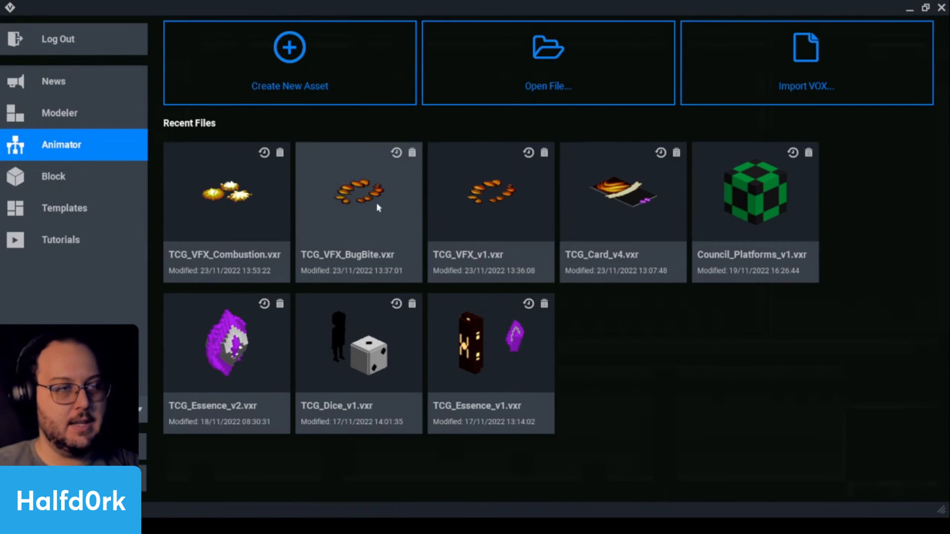
Open TCG_VFX_v1.vxr and return to the recent files list, saving it on closing.
click(498, 195)
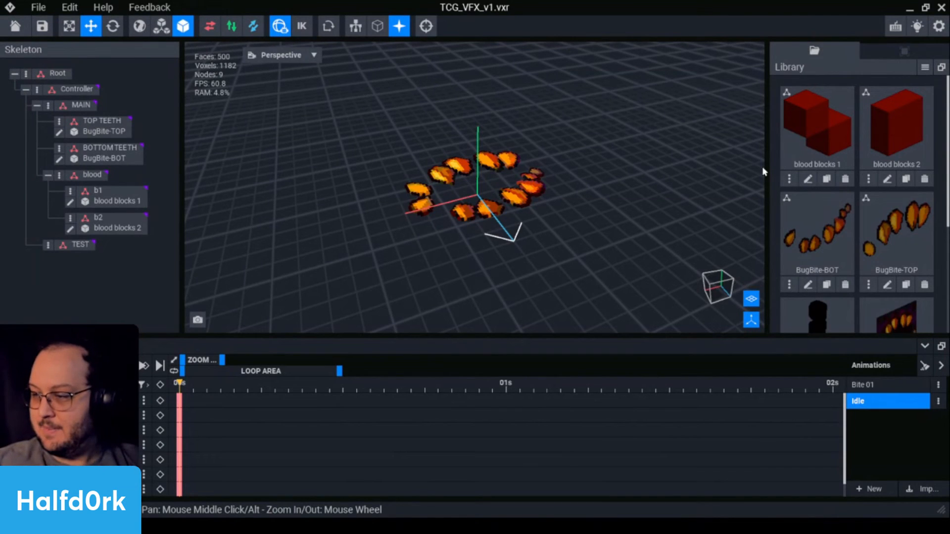
click(15, 26)
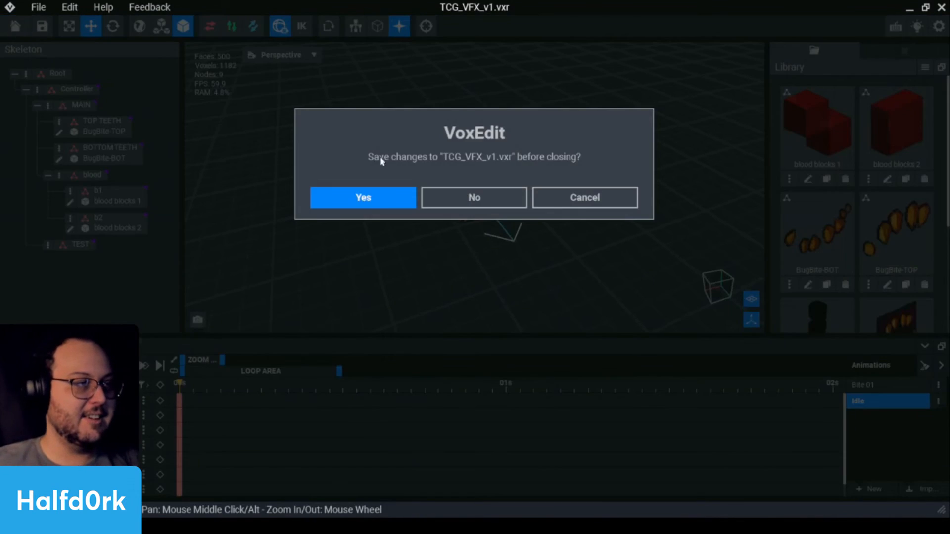
click(398, 196)
Reopen TCG_VFX_Combustion.vxr and duplicate its Combust 01 animation as Combustion BU.
click(359, 208)
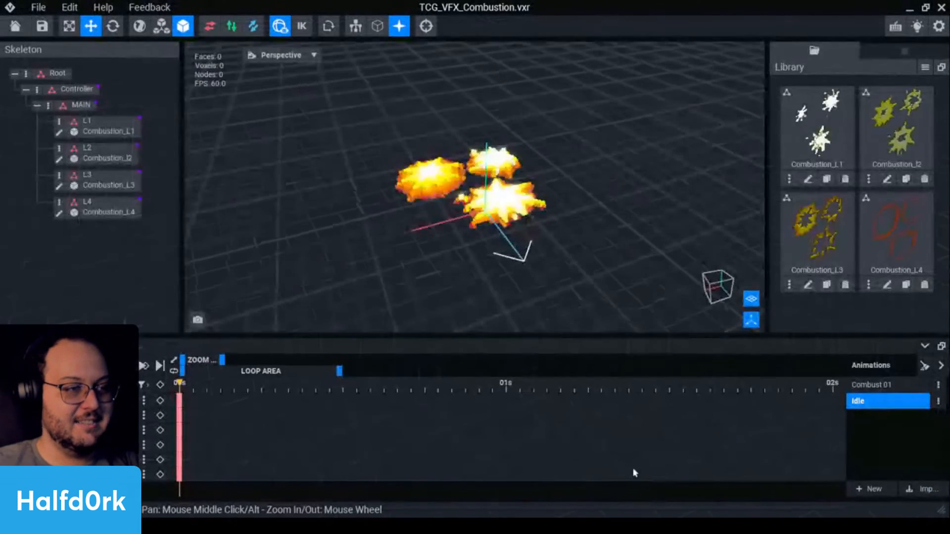
click(870, 385)
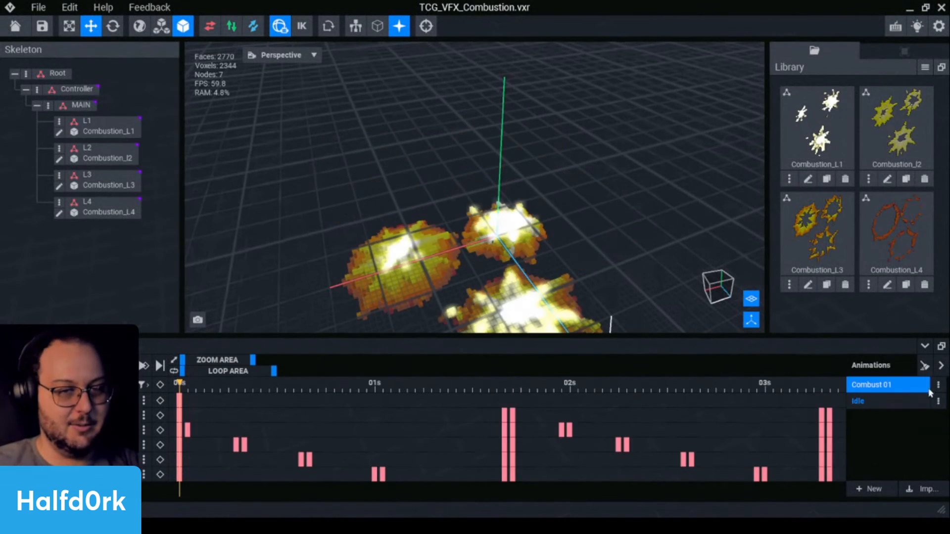
click(938, 384)
click(890, 424)
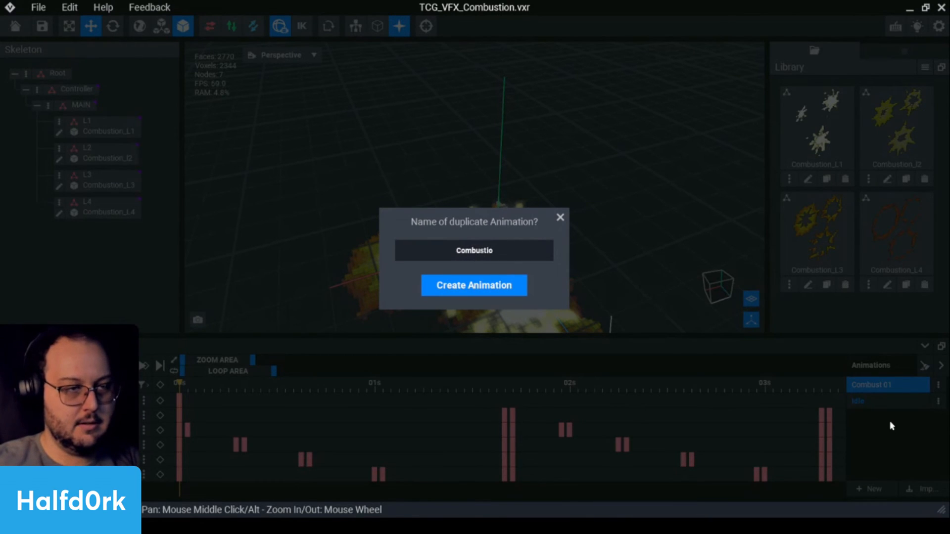
key(Return)
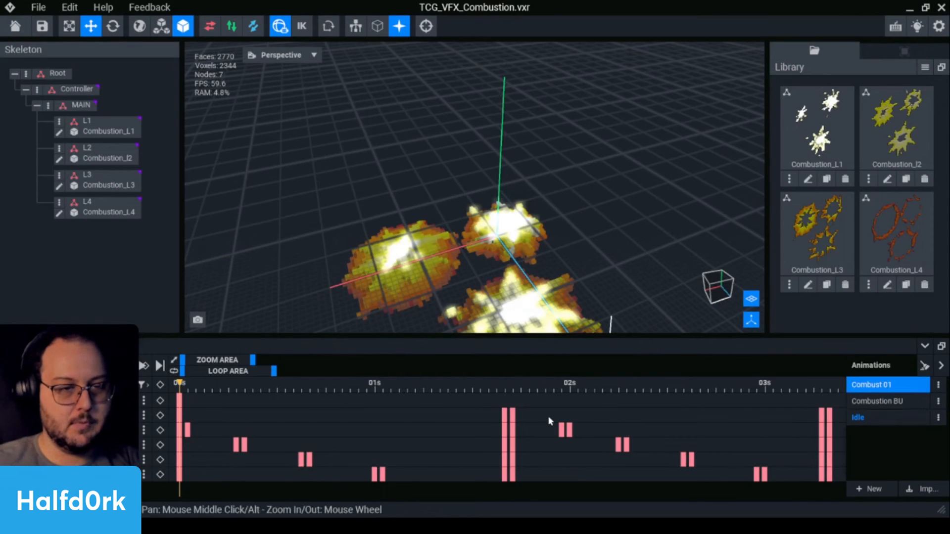
Select all Combust 01 keyframes after the opening ones, examine their keyframe options, and clear the selection.
drag(830, 484, 193, 407)
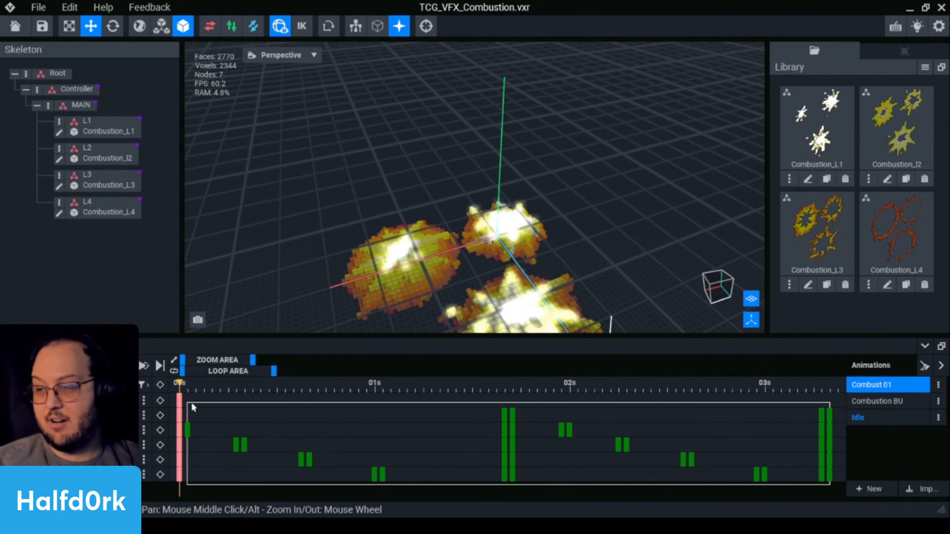
drag(189, 406, 184, 424)
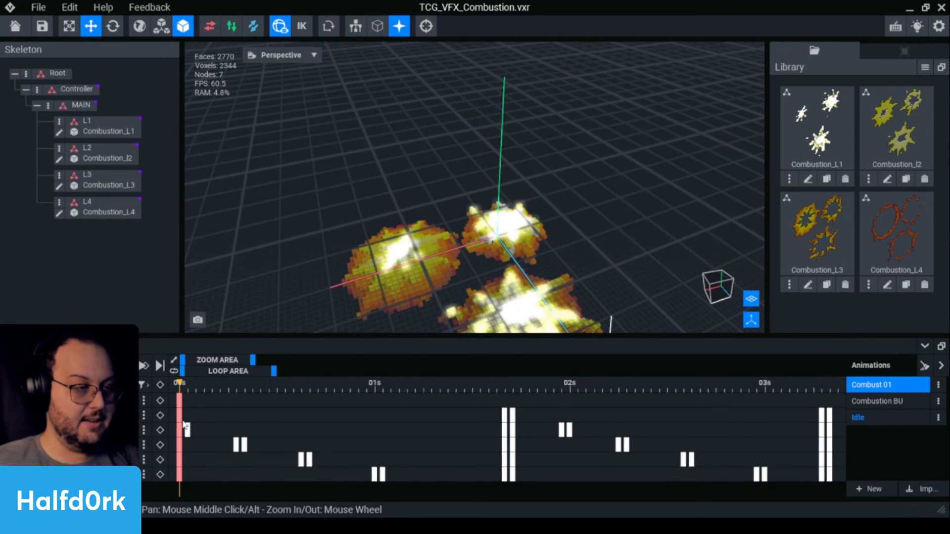
right_click(188, 430)
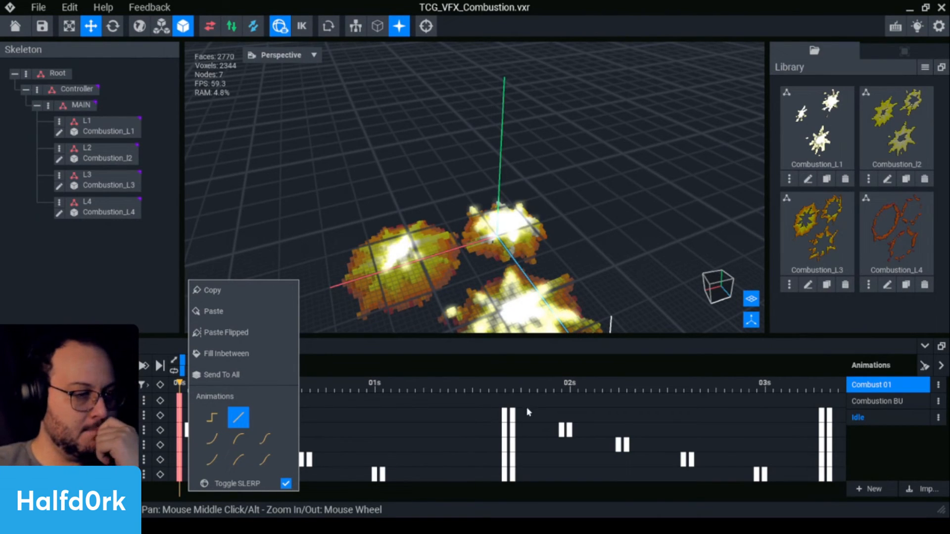
click(507, 417)
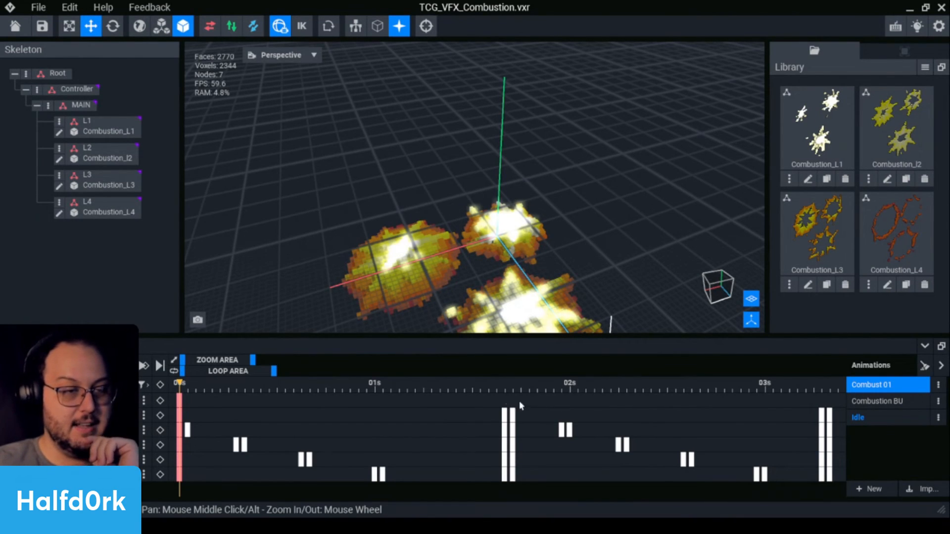
click(505, 390)
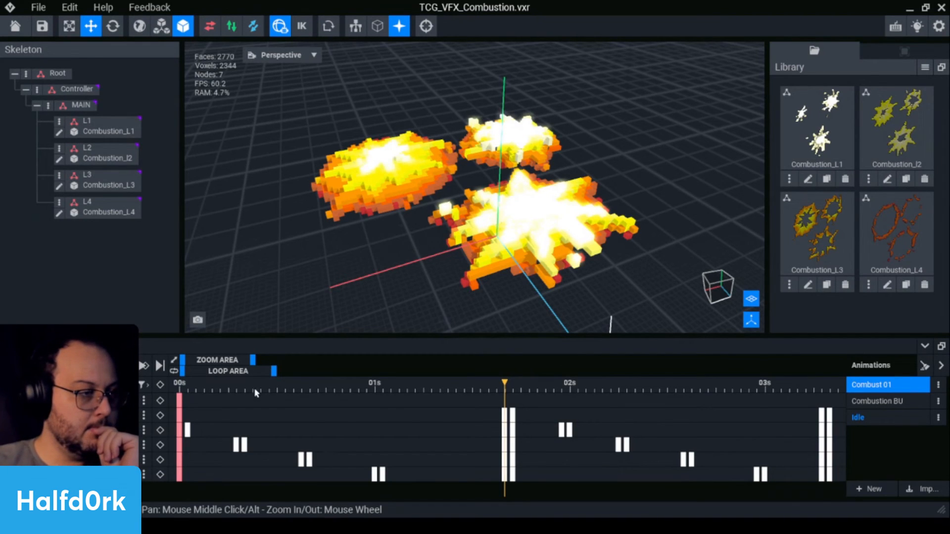
right_click(504, 416)
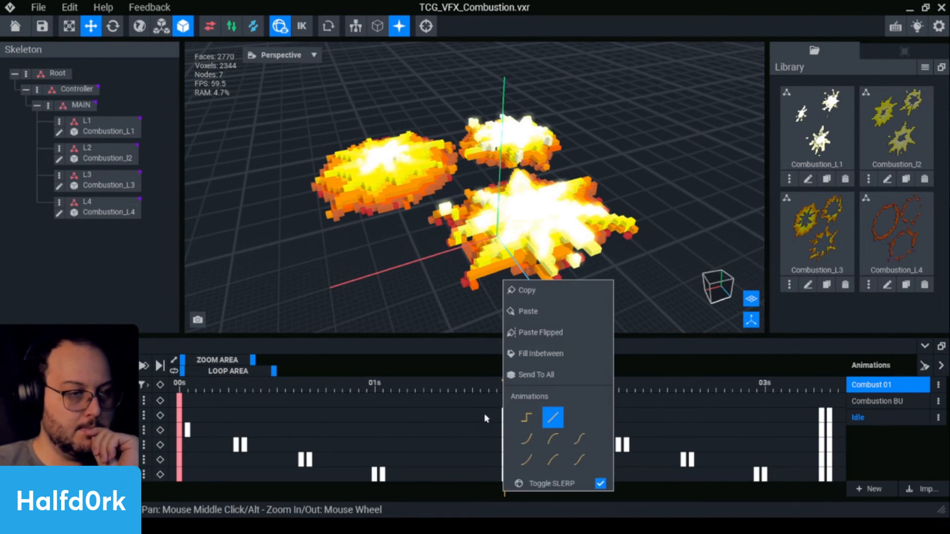
click(484, 414)
Select all keyframes from about 1.7 s to the end and check their keyframe options.
drag(463, 397, 833, 483)
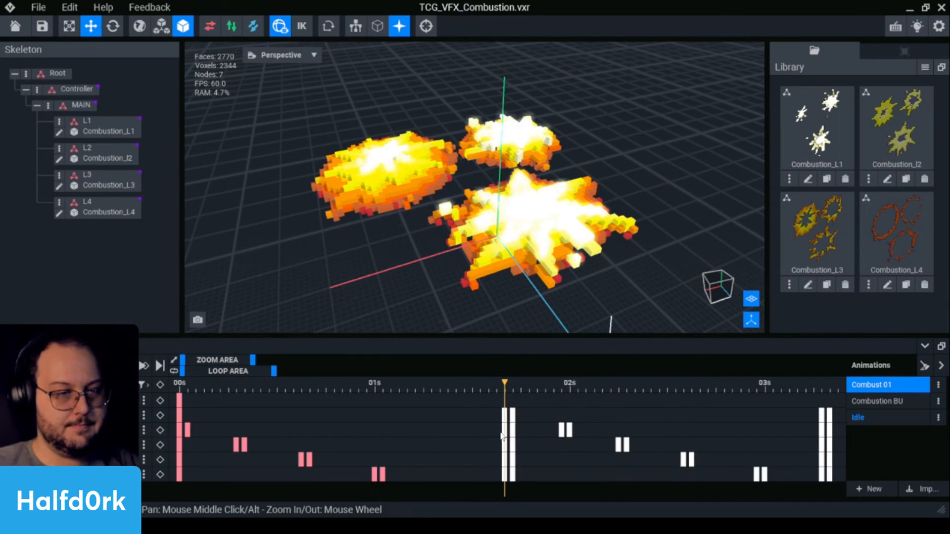
right_click(505, 417)
click(499, 402)
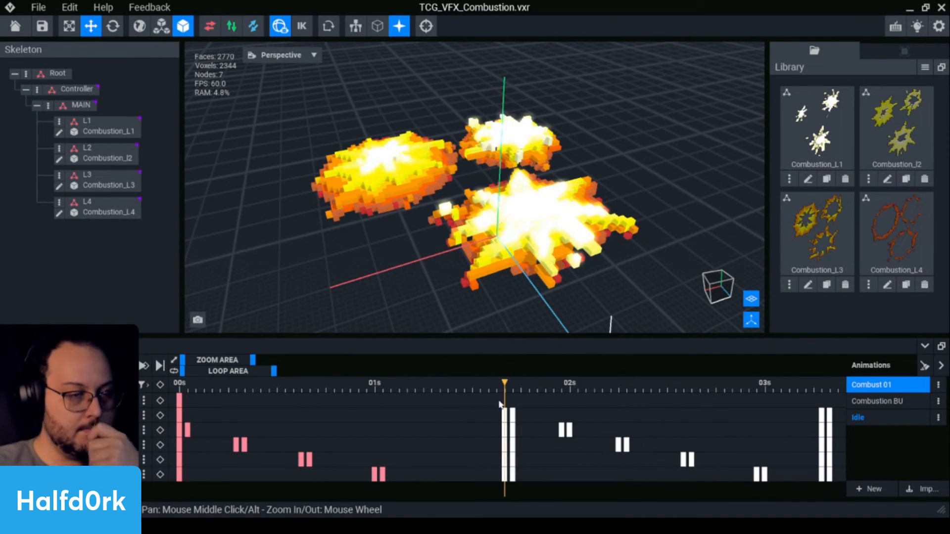
Select the second cycle's keyframes, leaving out the first column at about 1.7 s and the very last column.
drag(512, 397, 824, 483)
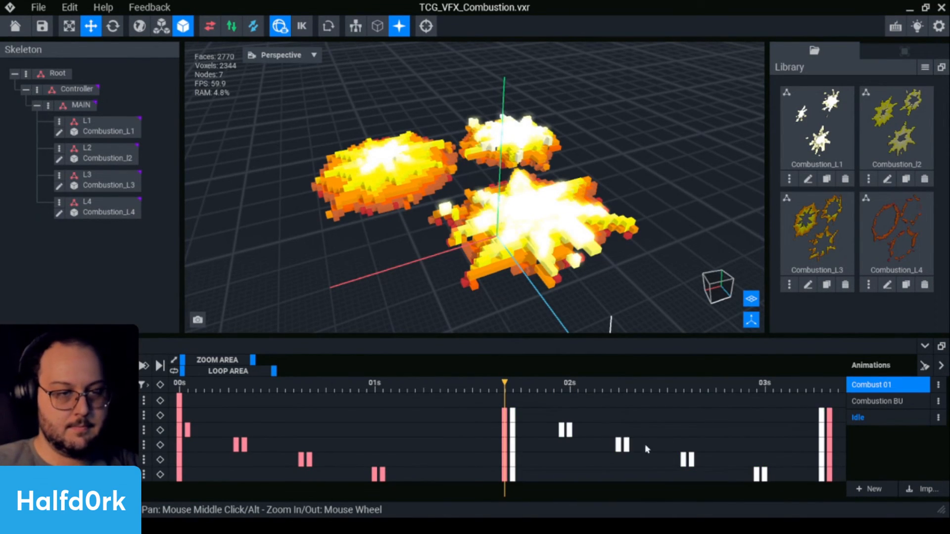
right_click(505, 416)
click(490, 400)
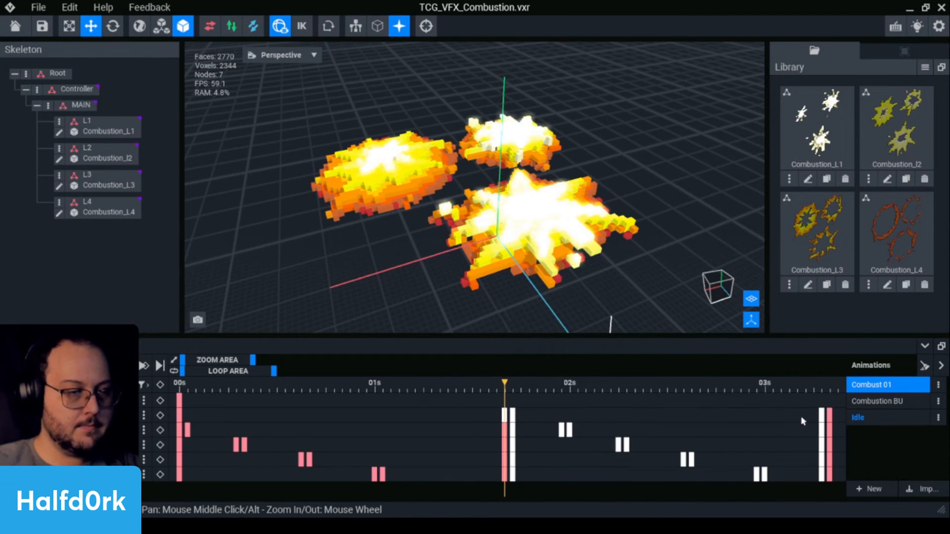
click(802, 418)
drag(820, 403, 512, 489)
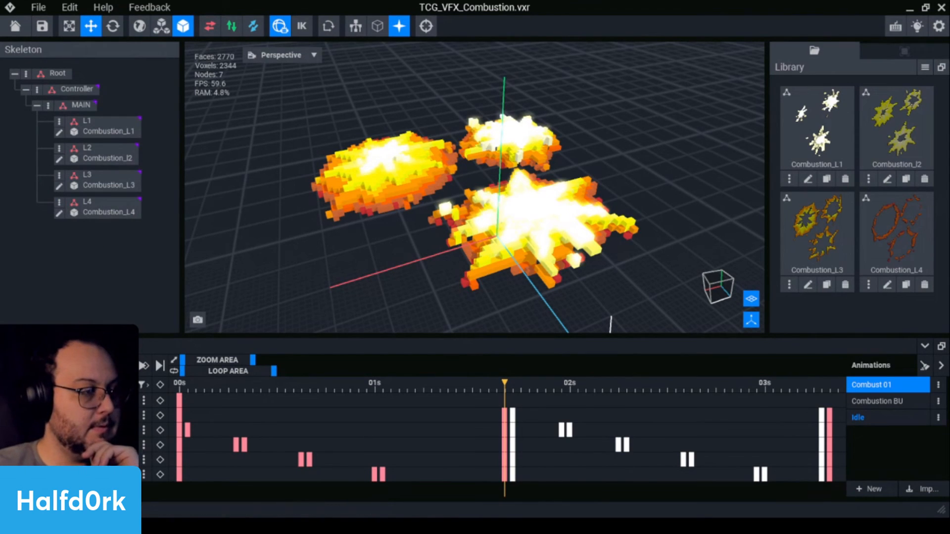
Check the keyframe options of the Controller and MAIN tracks without applying any of them.
click(9, 400)
click(9, 401)
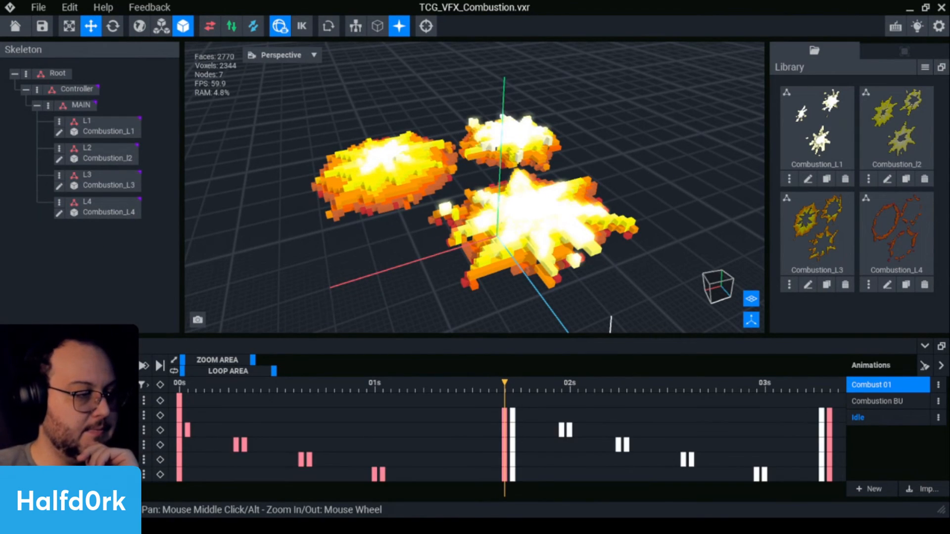
click(144, 401)
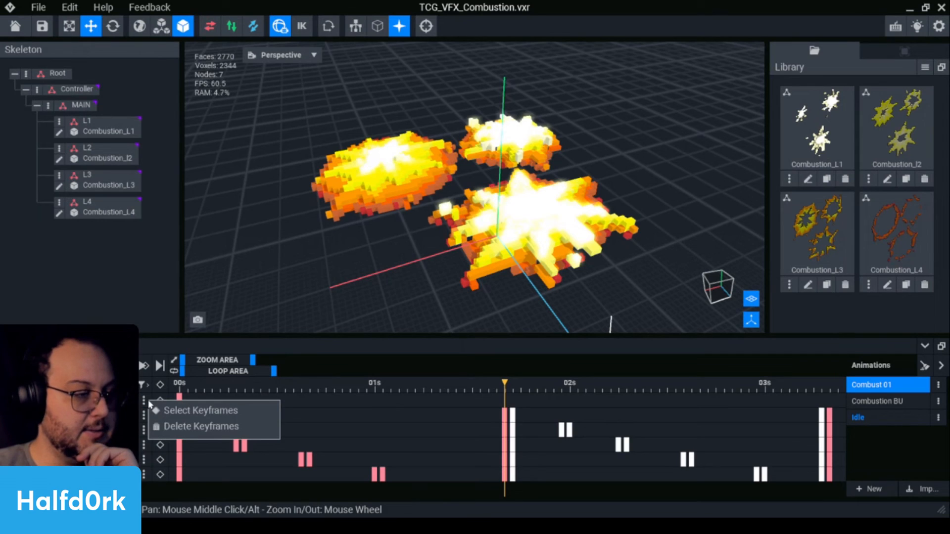
click(141, 422)
click(144, 415)
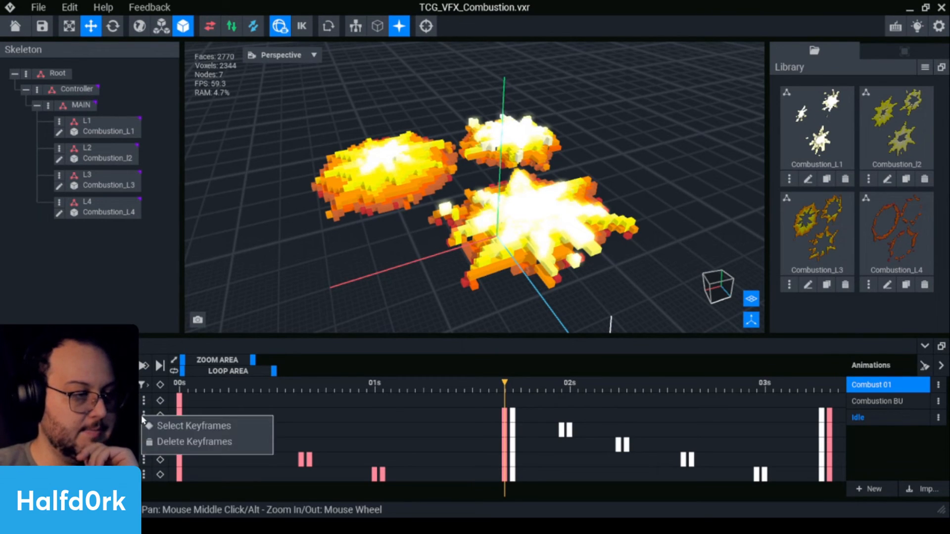
click(137, 423)
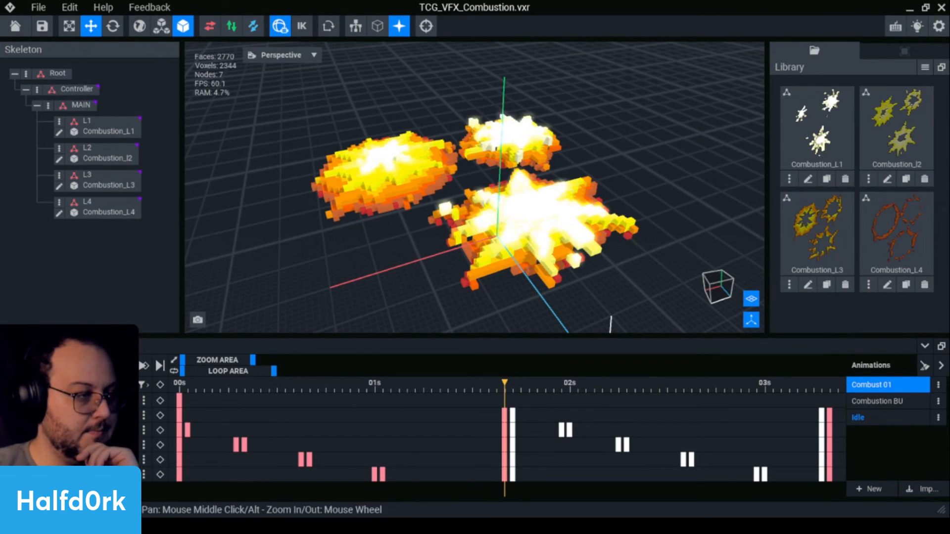
Try moving some of MAIN's channel keyframes near 3.3 s back to 3 s, undo the move, and collapse the track.
click(10, 415)
scroll(440, 447, down, 2)
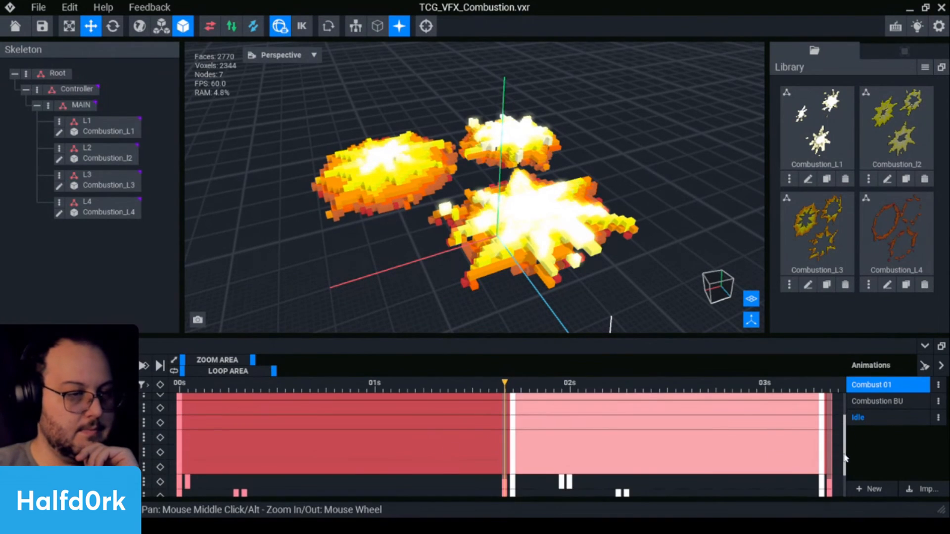
drag(822, 454, 774, 460)
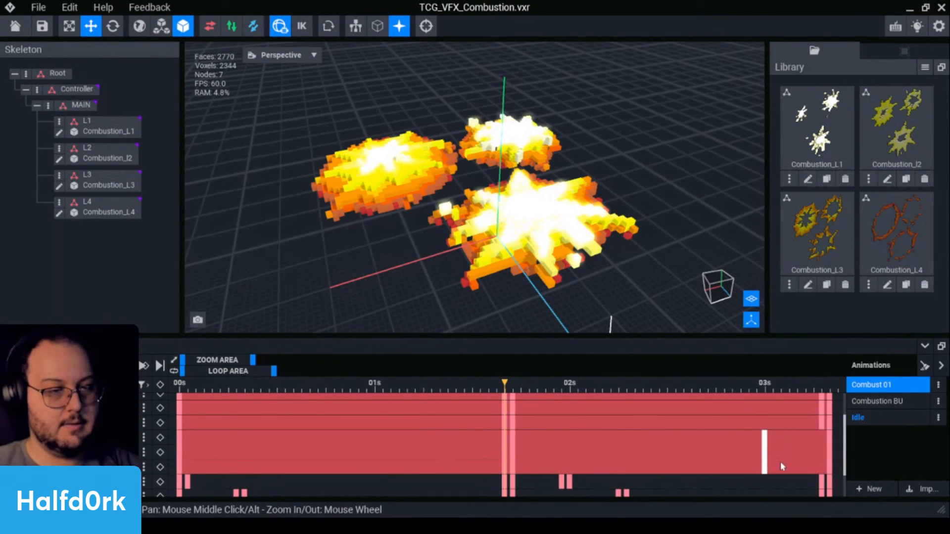
key(ctrl+z)
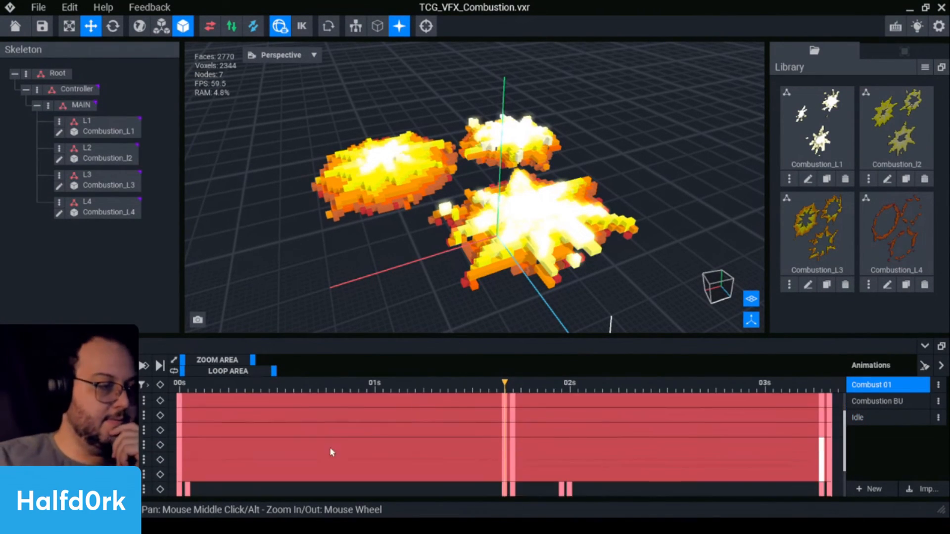
scroll(329, 448, down, 1)
scroll(328, 450, up, 1)
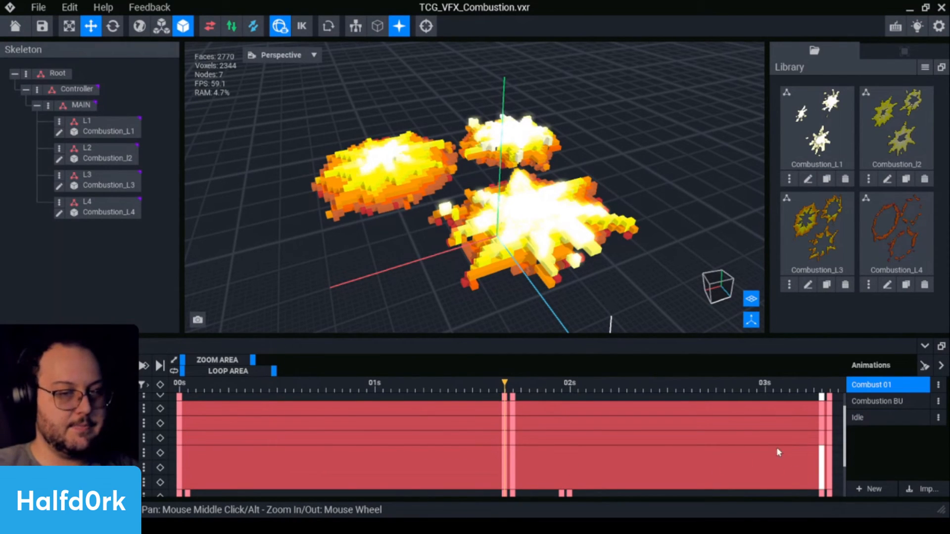
scroll(70, 425, up, 1)
click(10, 402)
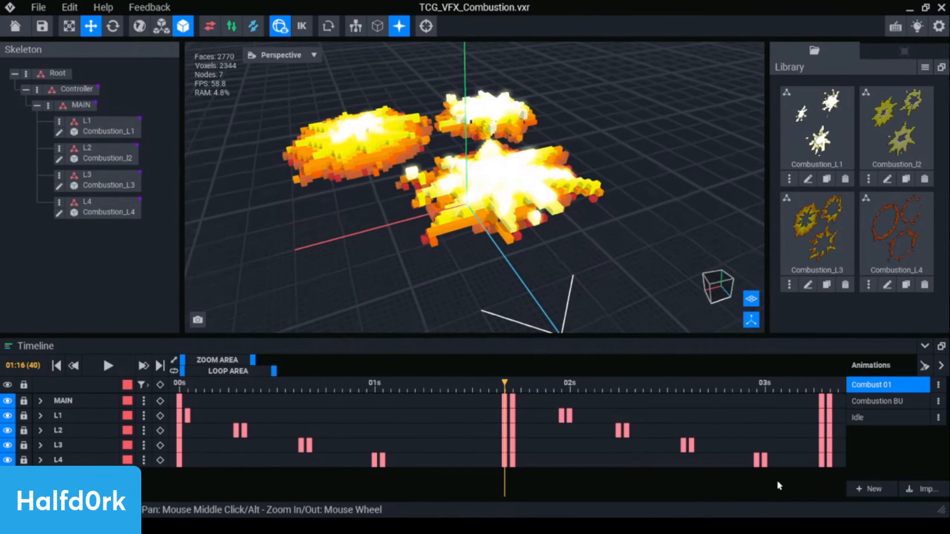
Select the second cycle's keyframes except its first and last columns, and briefly expand and collapse the MAIN channels.
drag(807, 472, 708, 480)
drag(825, 480, 508, 394)
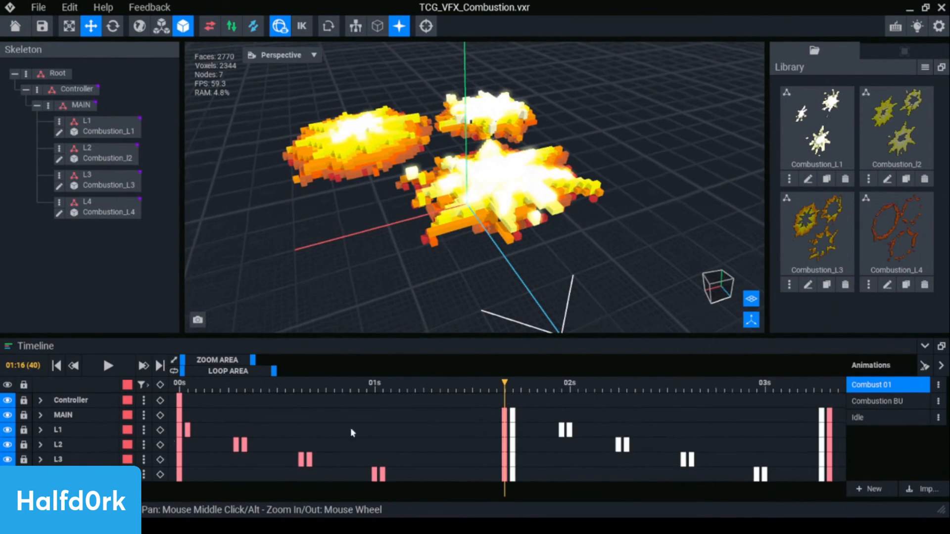
click(41, 415)
click(41, 417)
click(42, 416)
click(41, 416)
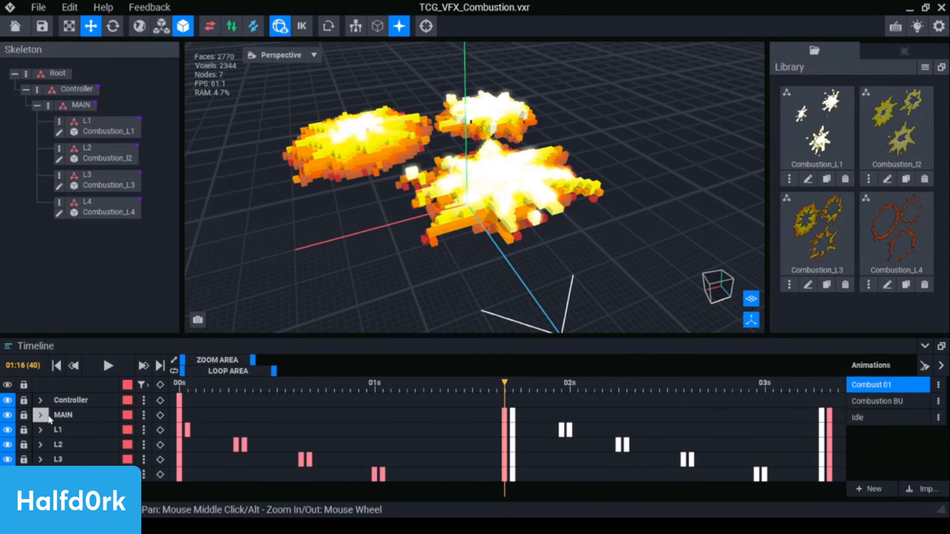
Select all keyframes of the MAIN track, examine its channels, and leave only the MAIN node selected.
click(143, 415)
click(170, 429)
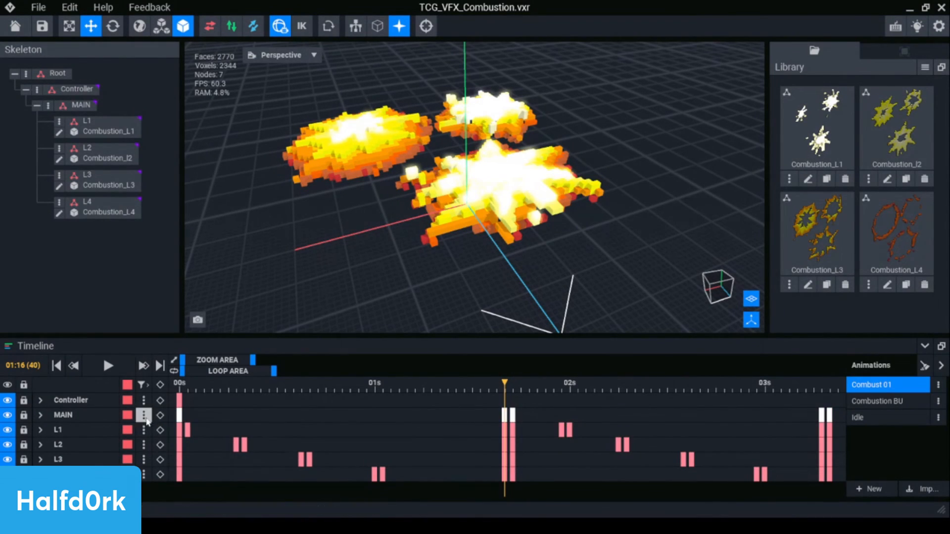
click(38, 417)
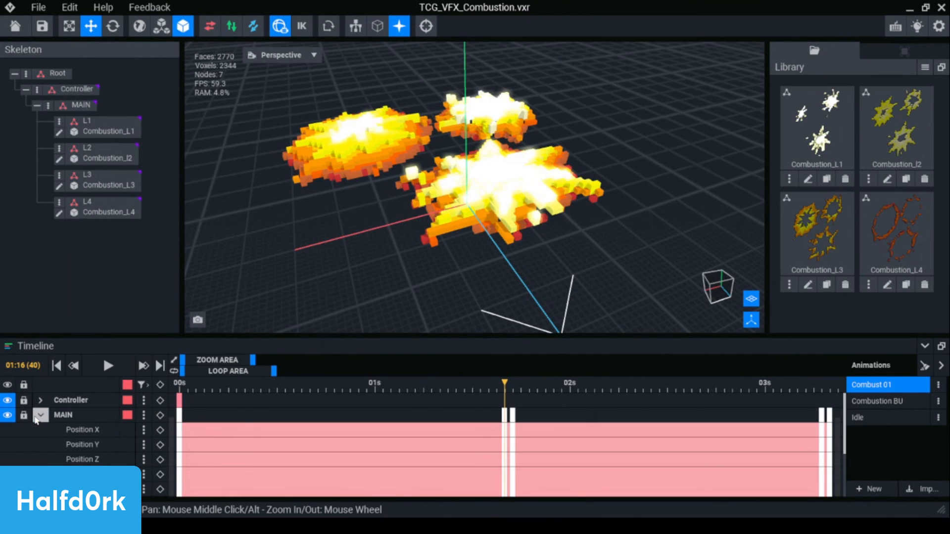
click(37, 418)
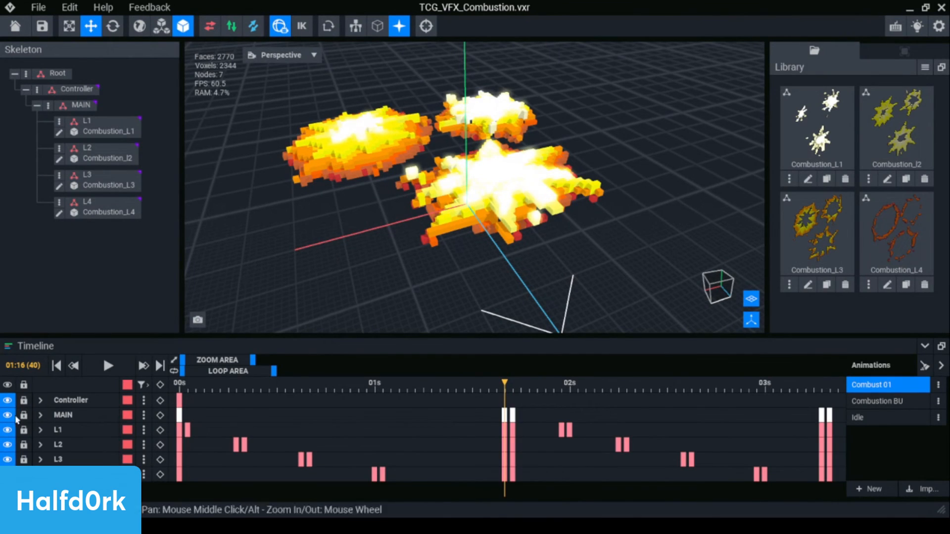
click(84, 415)
scroll(91, 420, down, 1)
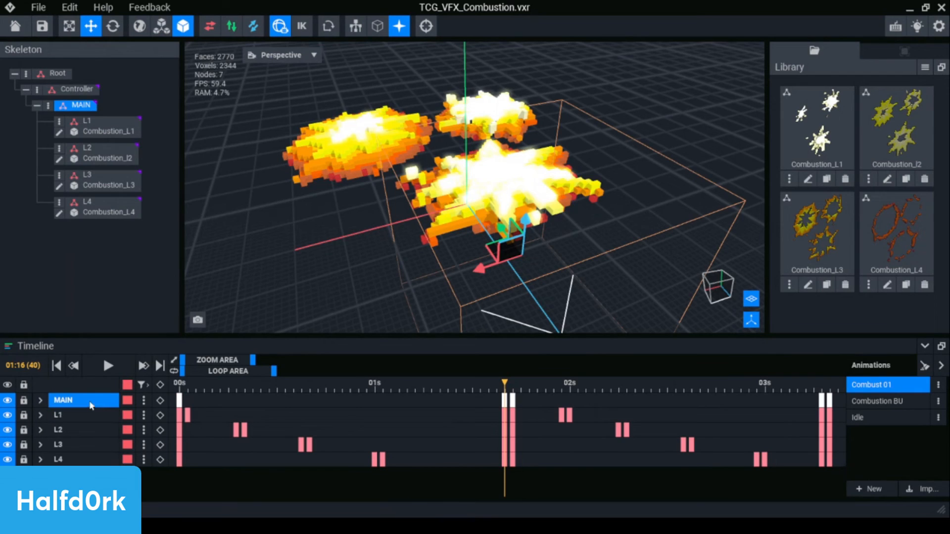
click(660, 400)
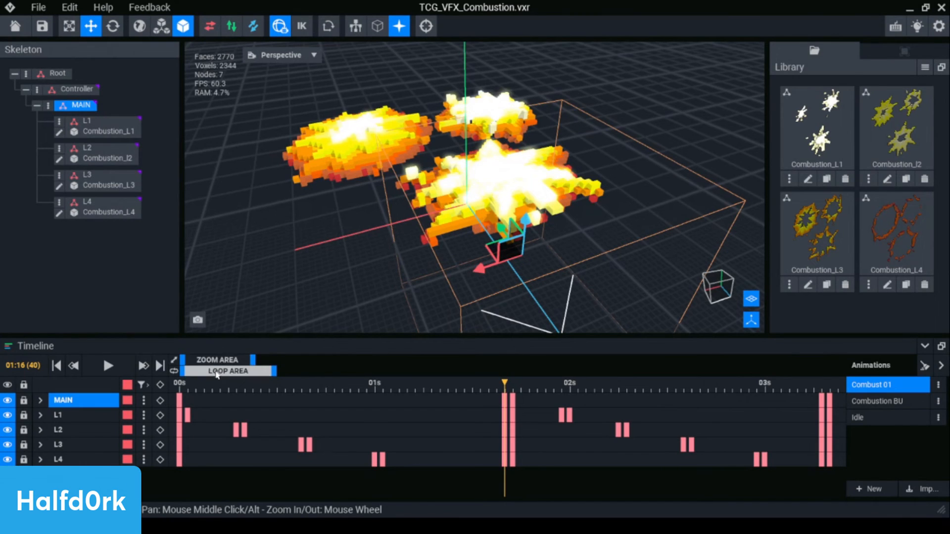
Extend the visible timeline past 7 s, select the second cycle's L1 to L4 keyframes, and examine MAIN's expanded channels.
drag(253, 359, 350, 371)
drag(451, 473, 344, 407)
click(40, 400)
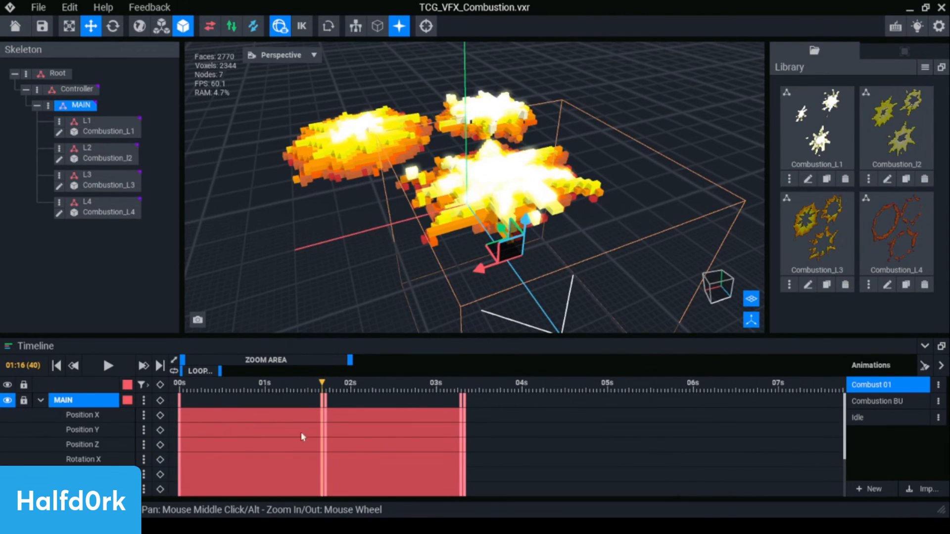
scroll(625, 446, down, 3)
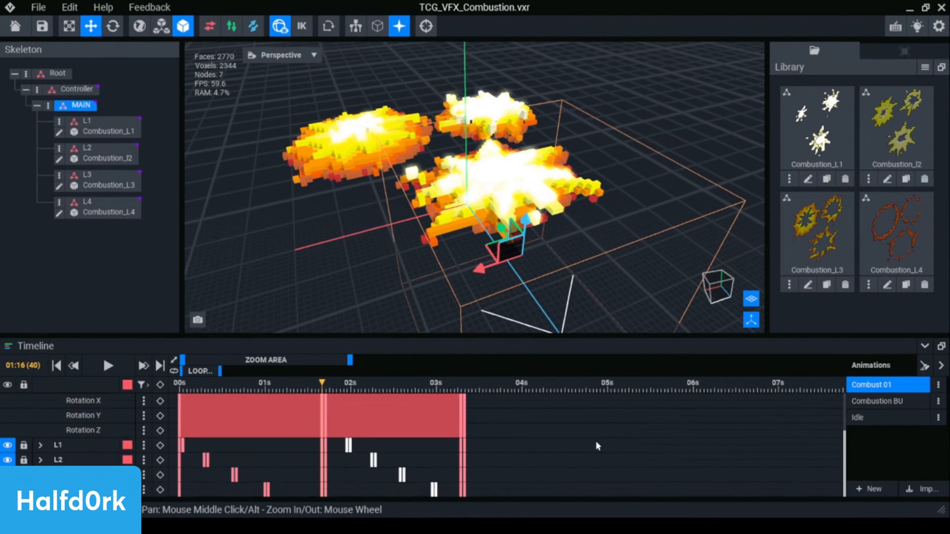
scroll(598, 447, up, 3)
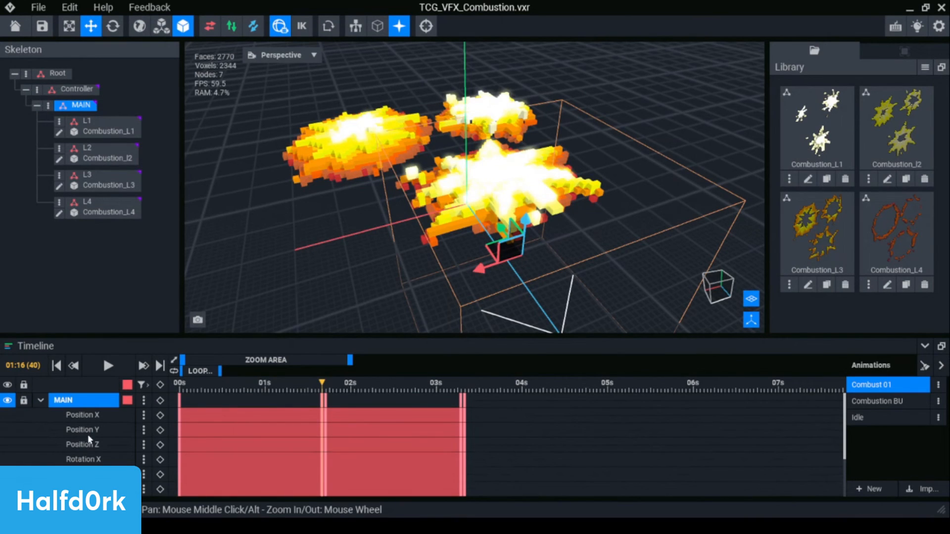
scroll(96, 436, down, 2)
scroll(227, 473, up, 2)
Try rescaling MAIN's second-cycle channel keyframes, clear their selection, and collapse the track with the timeline shown to just past 6 s.
drag(326, 417, 463, 473)
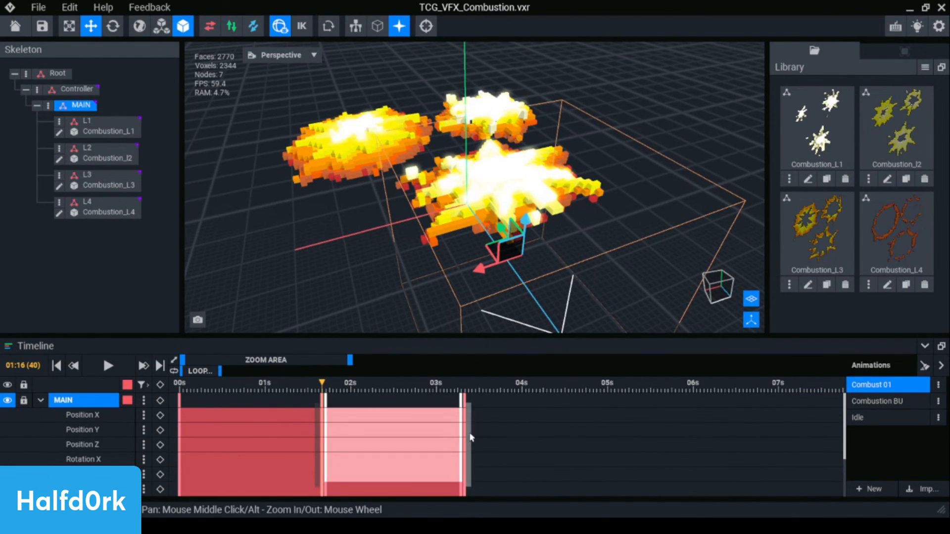
drag(468, 439, 429, 438)
click(546, 452)
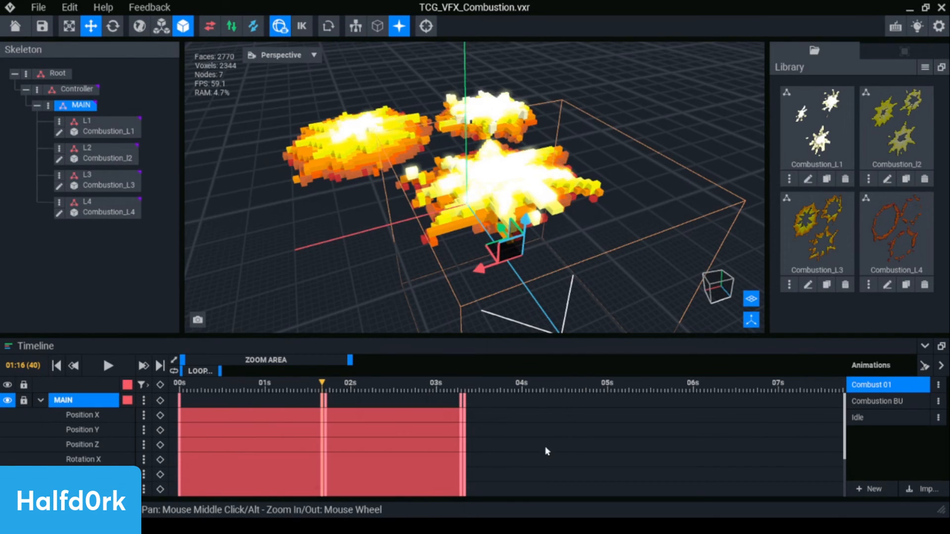
scroll(643, 448, down, 2)
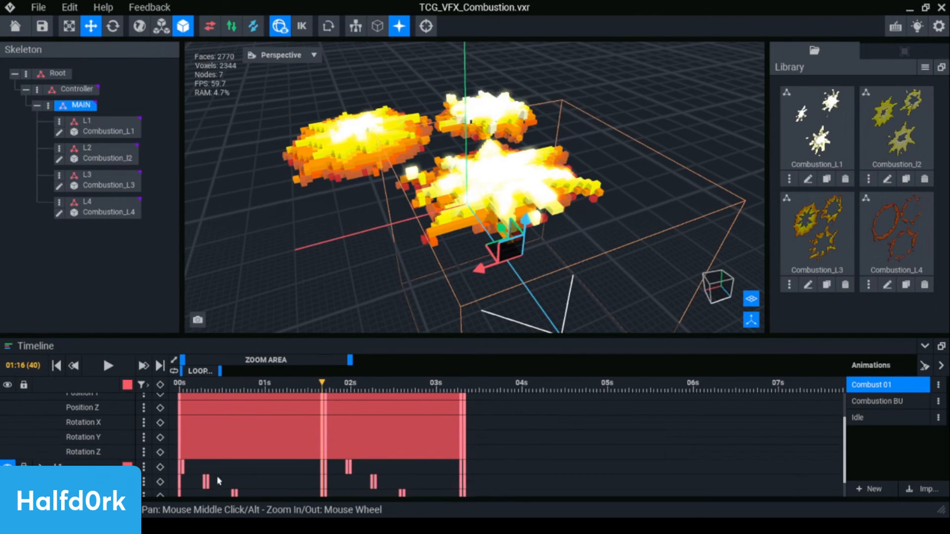
drag(350, 359, 329, 360)
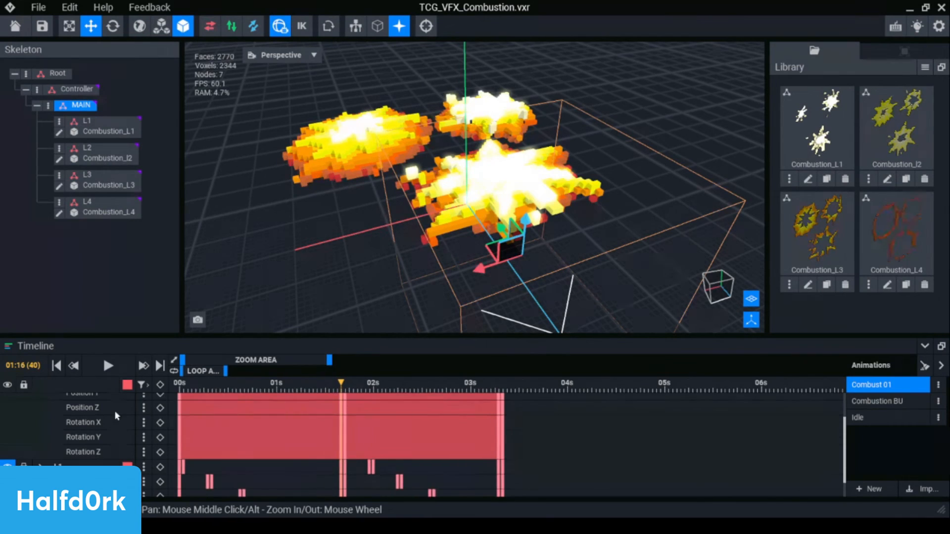
scroll(68, 416, up, 2)
click(41, 400)
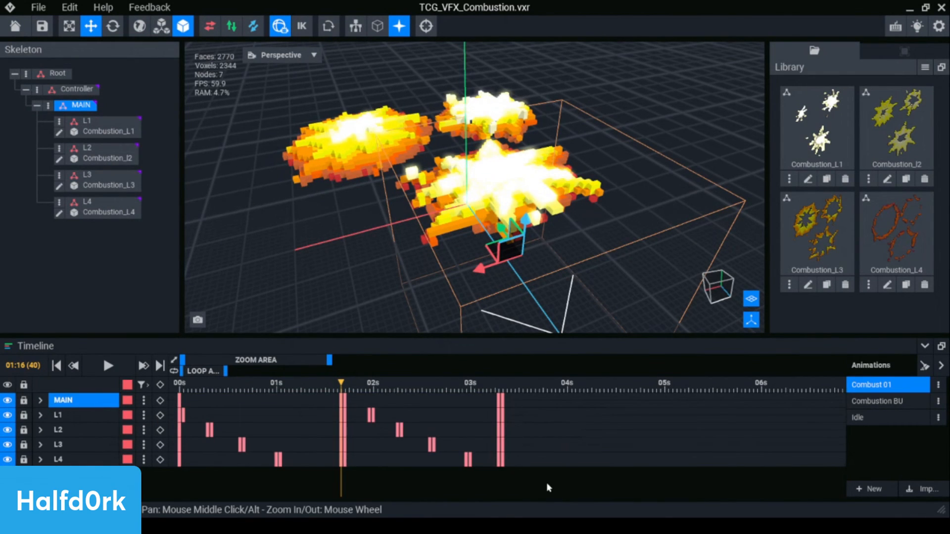
Select all keyframes, try stretching them to end at about 4.6 s with MAIN expanded, and bring them back to their original length.
drag(550, 483, 181, 403)
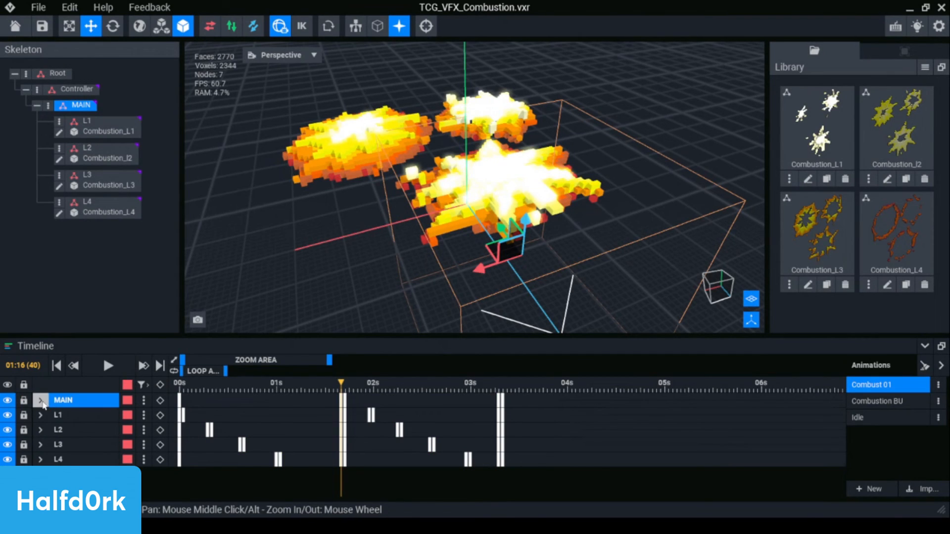
click(42, 402)
click(511, 429)
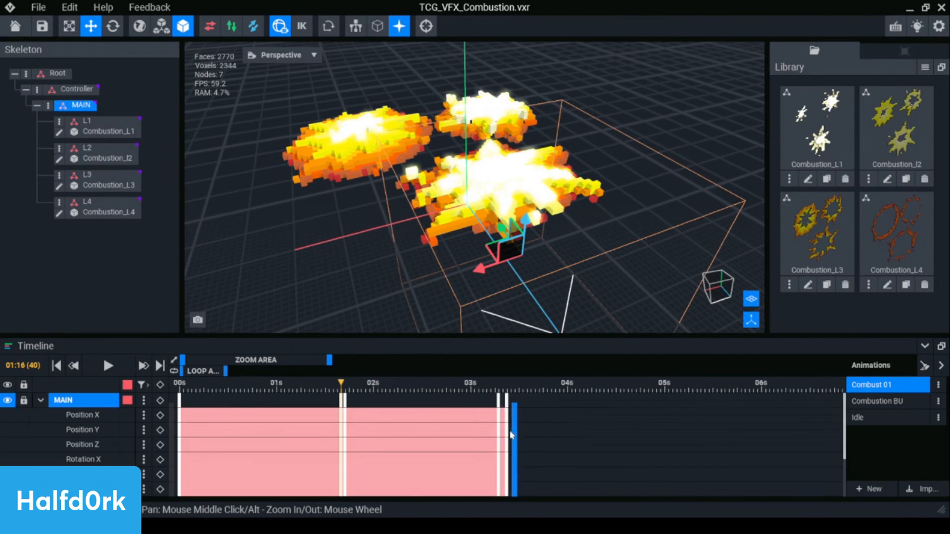
click(249, 421)
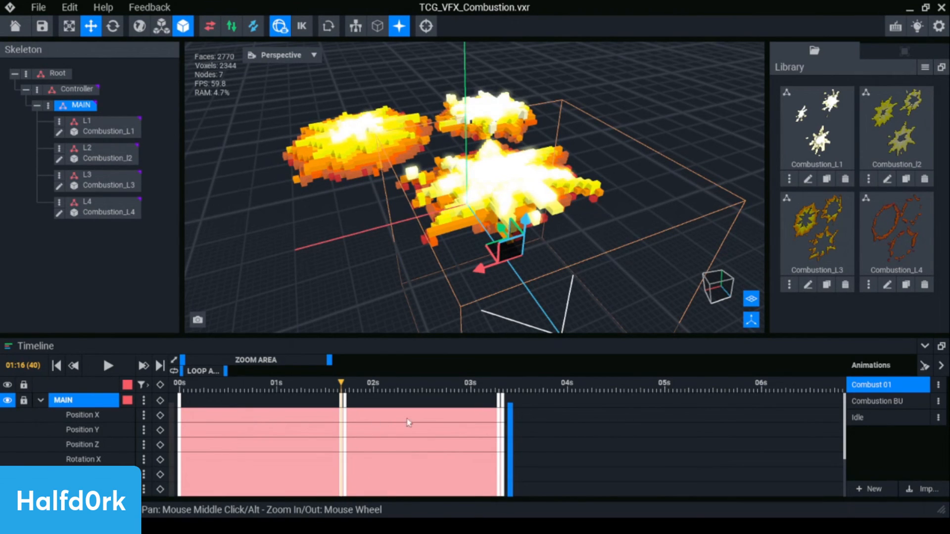
drag(408, 422, 491, 433)
drag(243, 422, 322, 431)
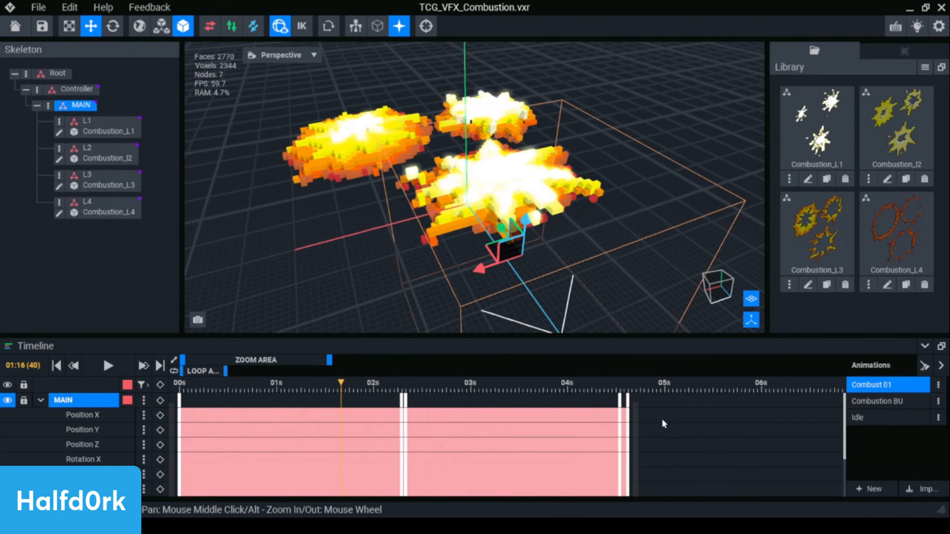
drag(660, 418, 510, 443)
Select the first cycle's L2, L3 and L4 keyframes between its opening and closing columns, and expand L2's channels.
scroll(325, 421, down, 3)
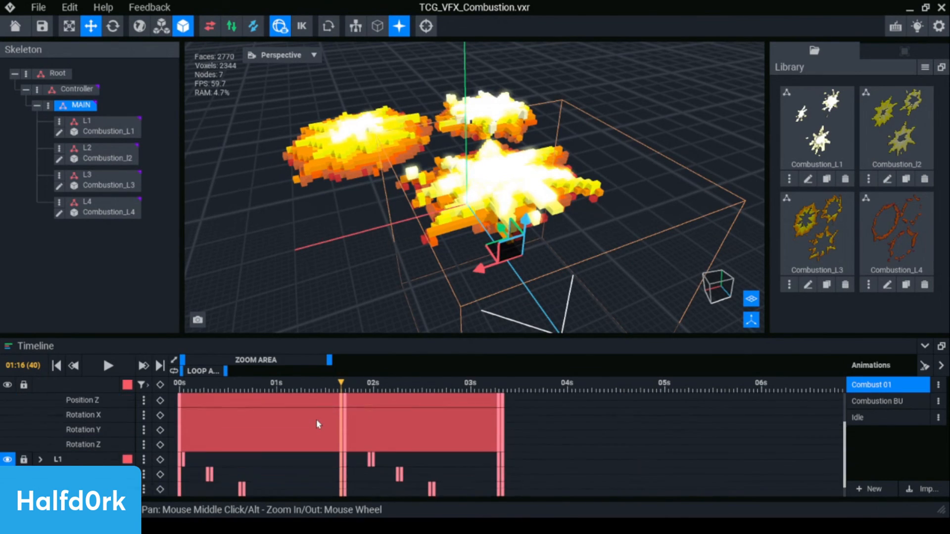
drag(309, 490, 204, 450)
click(326, 469)
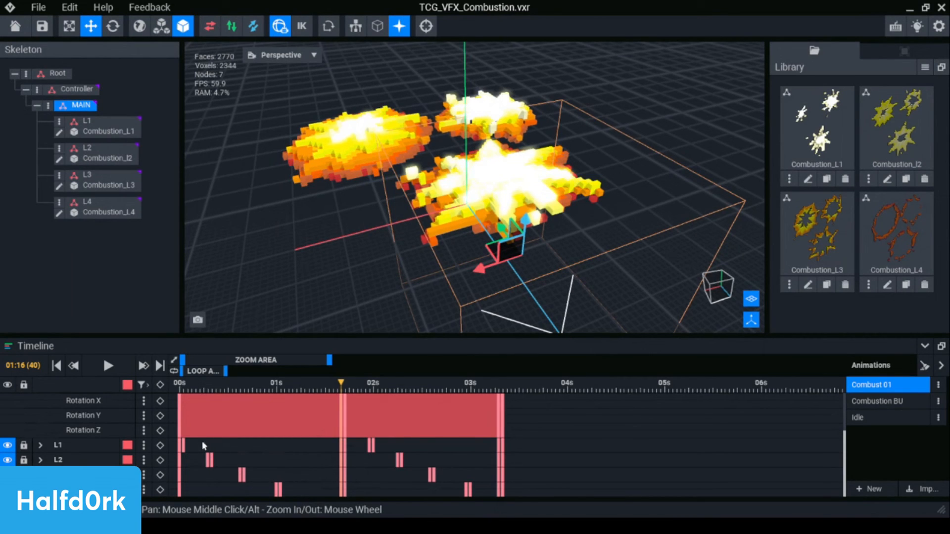
drag(312, 492, 192, 444)
click(41, 460)
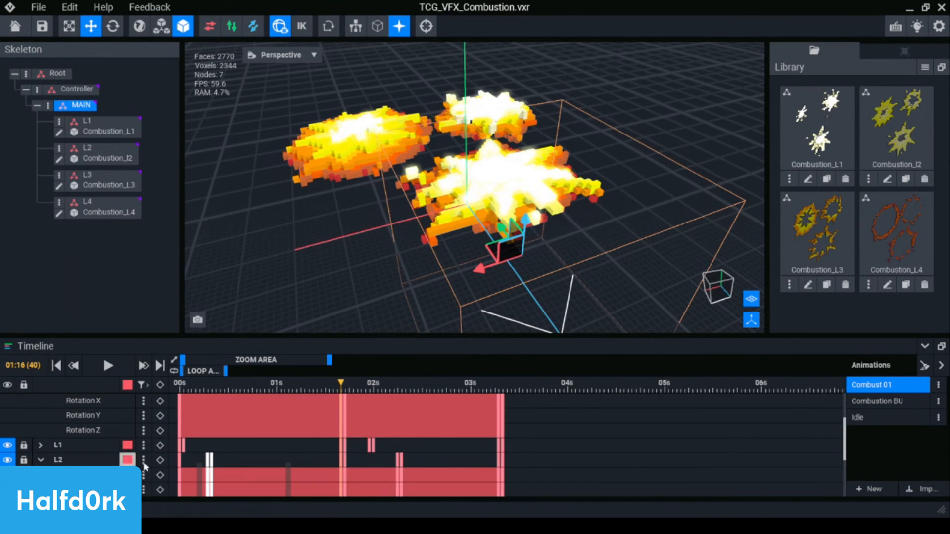
Try stretching the selected first-cycle layer keyframes so that L4's pair sits at about 1.2 s, and undo the change.
scroll(145, 467, down, 2)
click(288, 425)
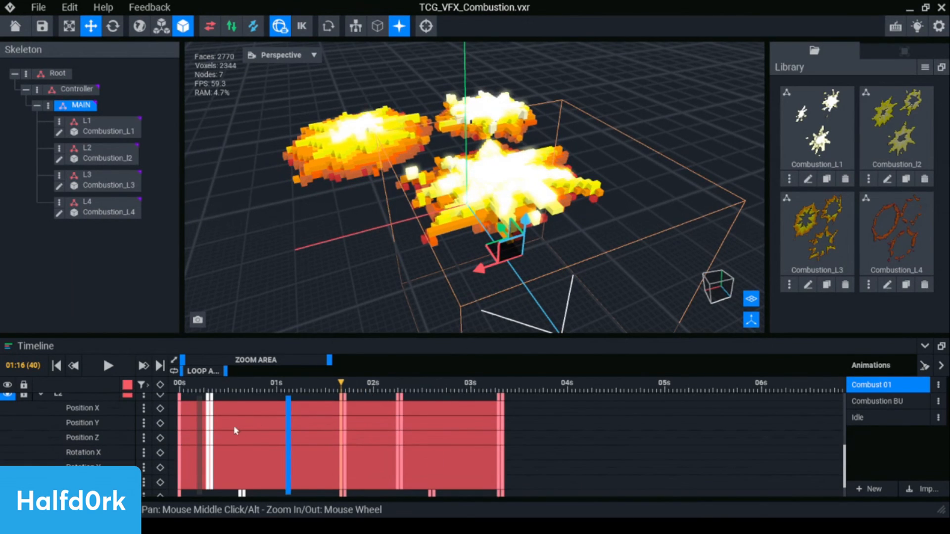
drag(234, 427, 177, 432)
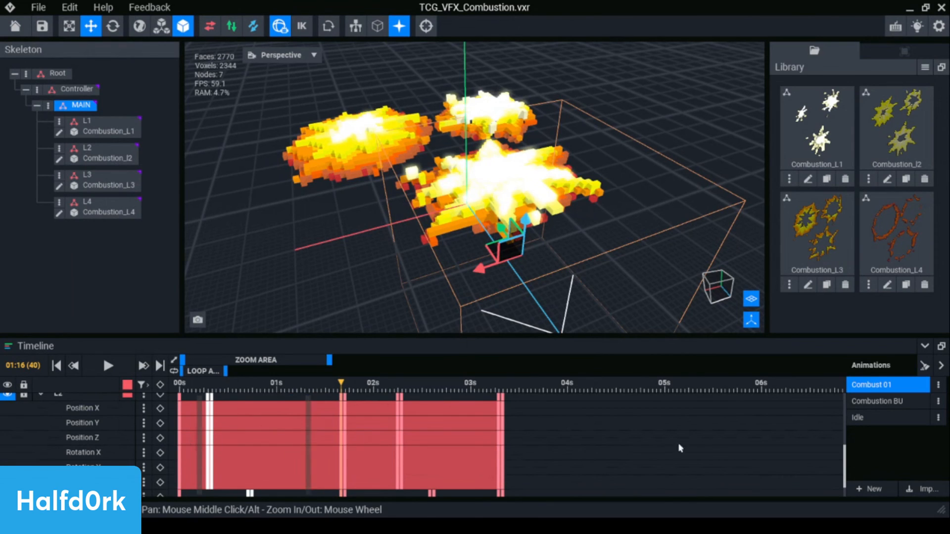
click(679, 447)
scroll(376, 460, down, 1)
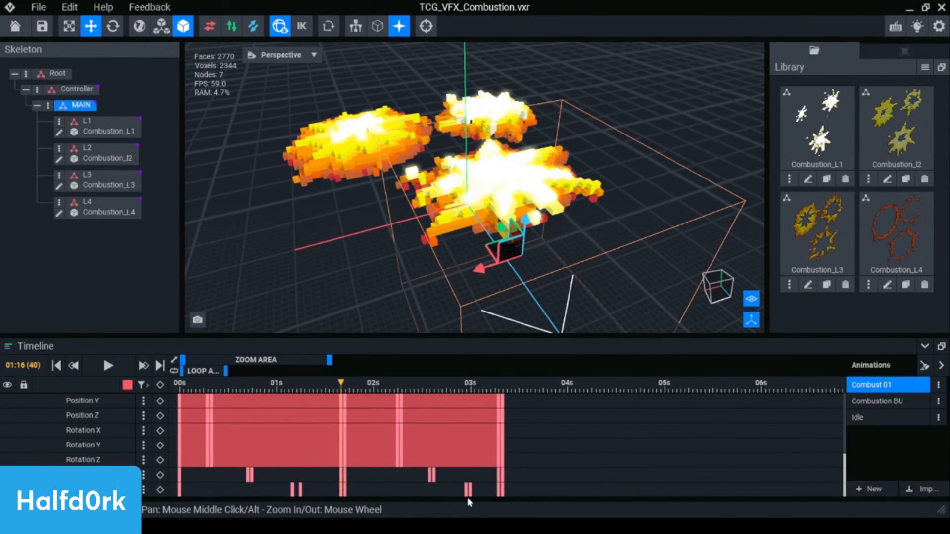
key(ctrl+z)
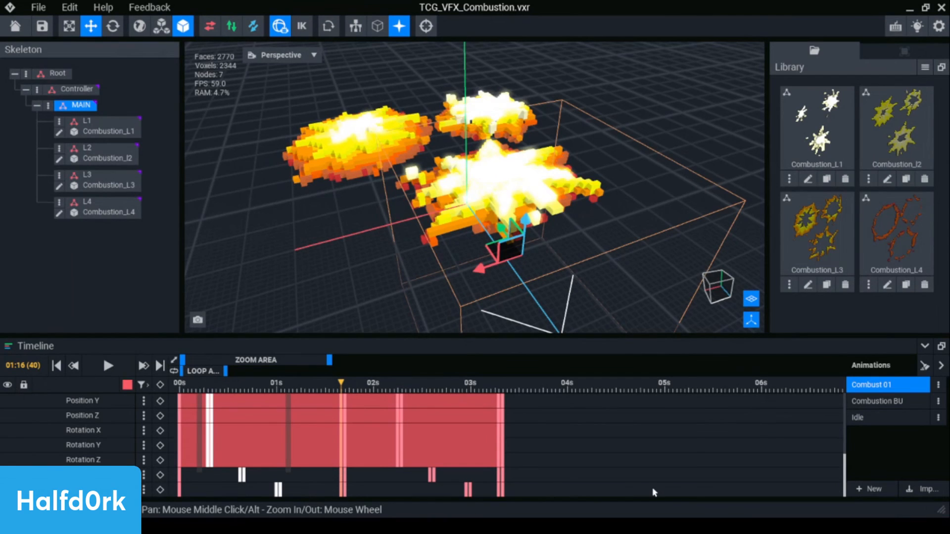
Clear the keyframe selection, set the playhead to frame 5, and collapse the expanded channel tracks.
click(319, 472)
mouse_move(209, 393)
mouse_down()
mouse_move(180, 390)
mouse_move(335, 393)
mouse_move(340, 401)
mouse_move(199, 396)
mouse_up()
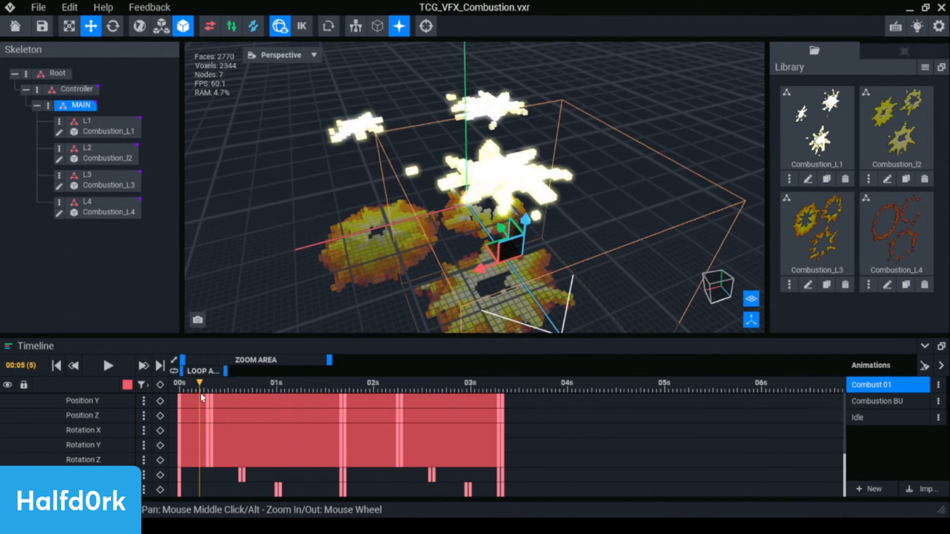
scroll(93, 431, up, 5)
scroll(40, 433, up, 5)
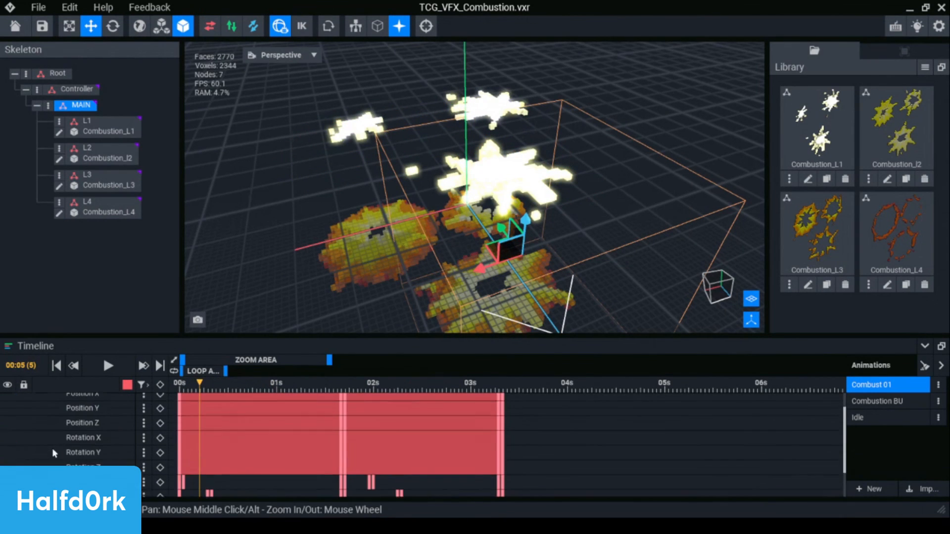
click(41, 402)
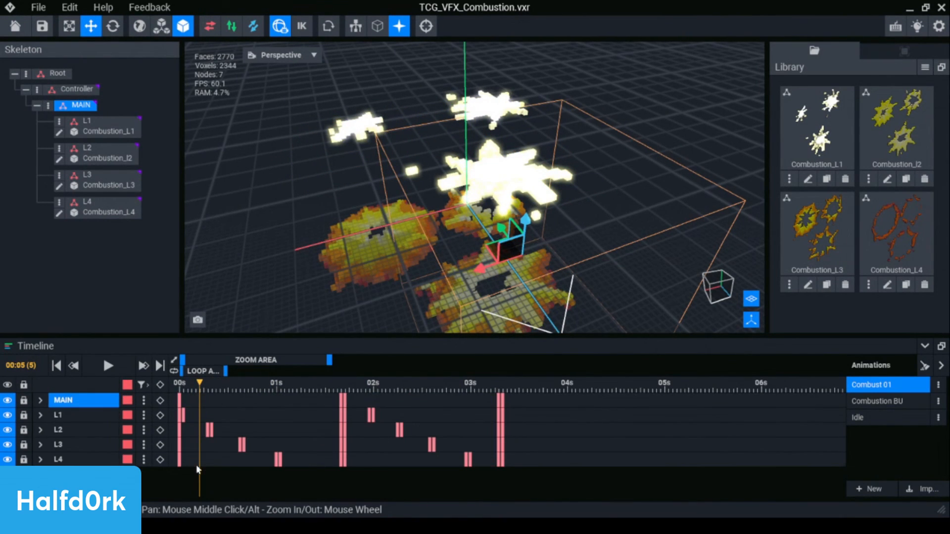
Move the first-cycle L2 keyframe pair to frames 4–5 and the L3 pair to frames 11–12.
drag(330, 360, 241, 367)
drag(277, 454, 222, 432)
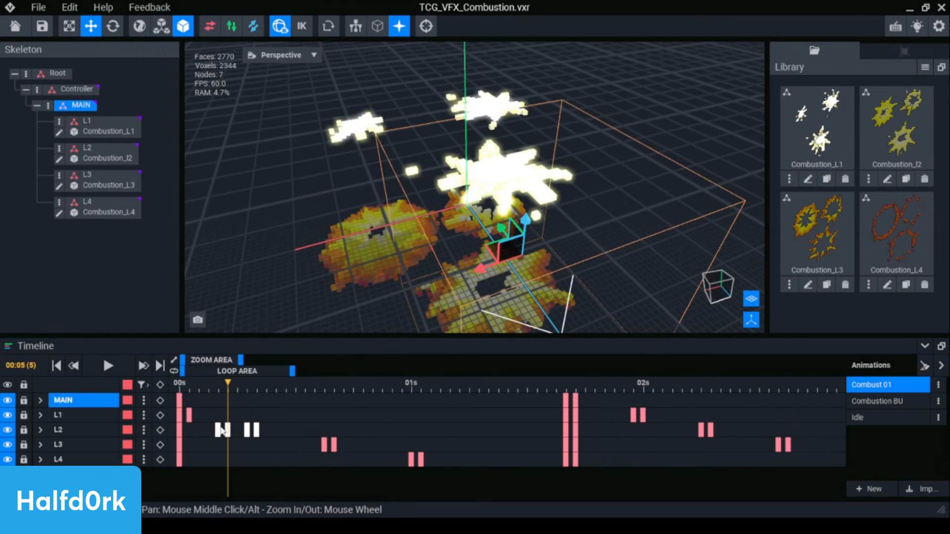
drag(222, 430, 222, 431)
drag(342, 463, 286, 447)
key(ctrl+z)
click(382, 494)
click(431, 474)
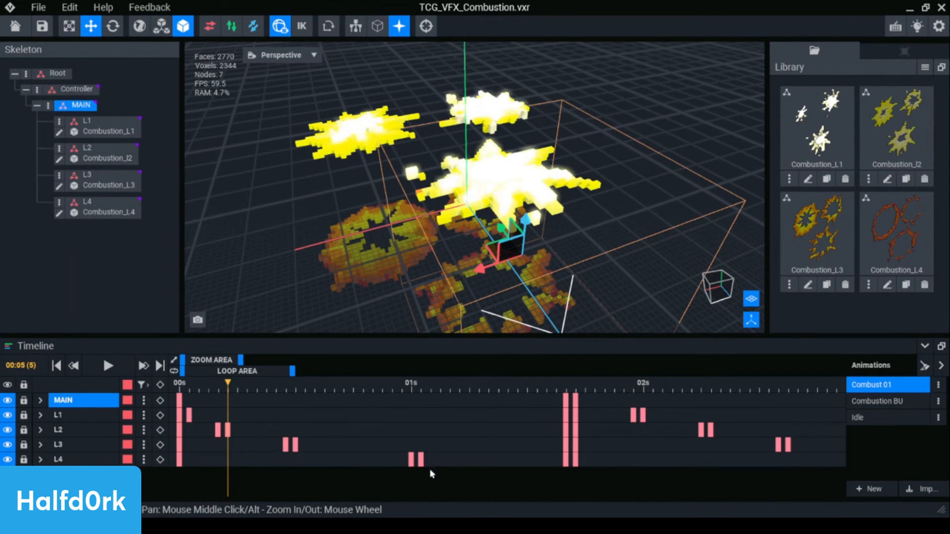
Move the first-cycle L4 keyframe pair to about 0.8 s and the columns between the cycles to about 1.5 s.
drag(414, 465, 365, 466)
click(460, 467)
drag(607, 471, 529, 406)
click(692, 438)
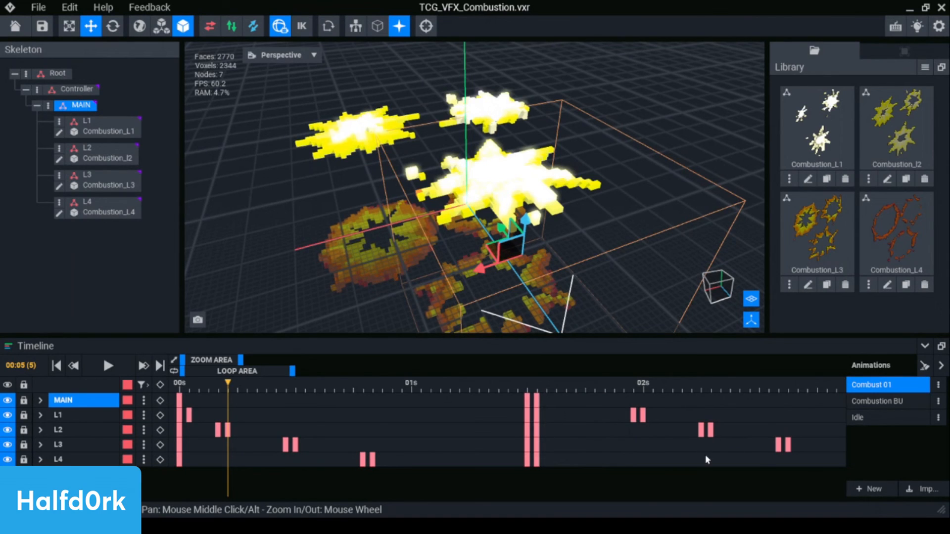
Move the second-cycle L1–L4 keyframe pairs earlier so that L1's pair starts at about 1.8 s.
drag(232, 359, 255, 360)
drag(669, 470, 354, 413)
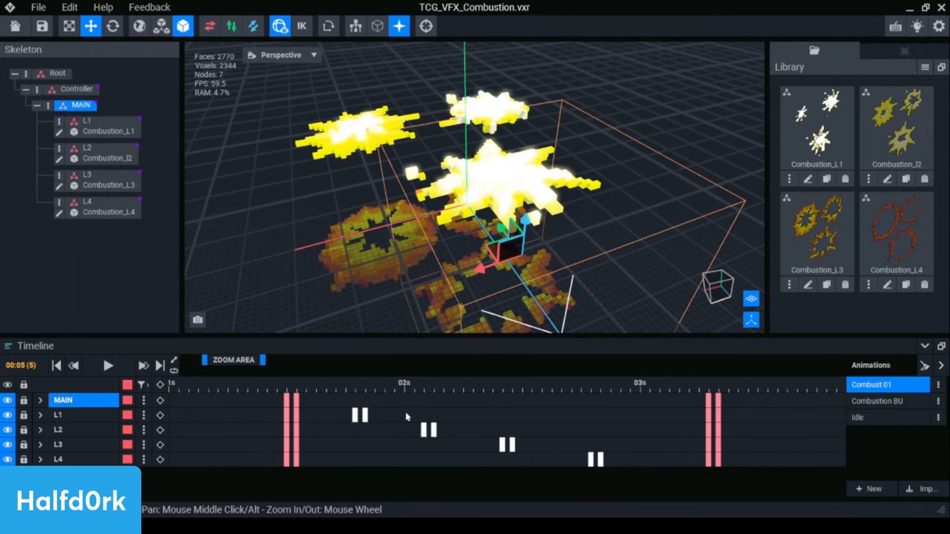
click(405, 412)
Play the animation and view the combustion effect from farther away and a higher angle.
key(space)
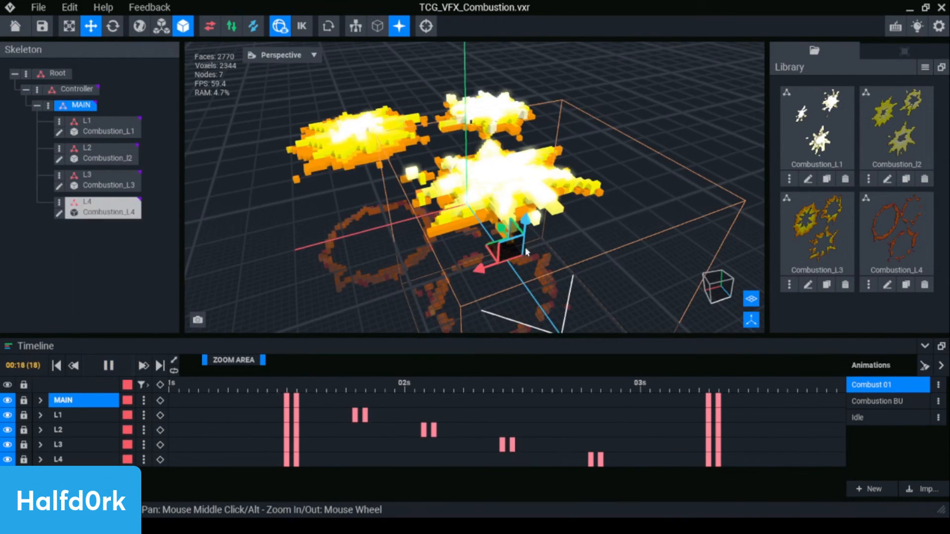
scroll(613, 243, down, 5)
click(613, 245)
right_drag(614, 244, 637, 244)
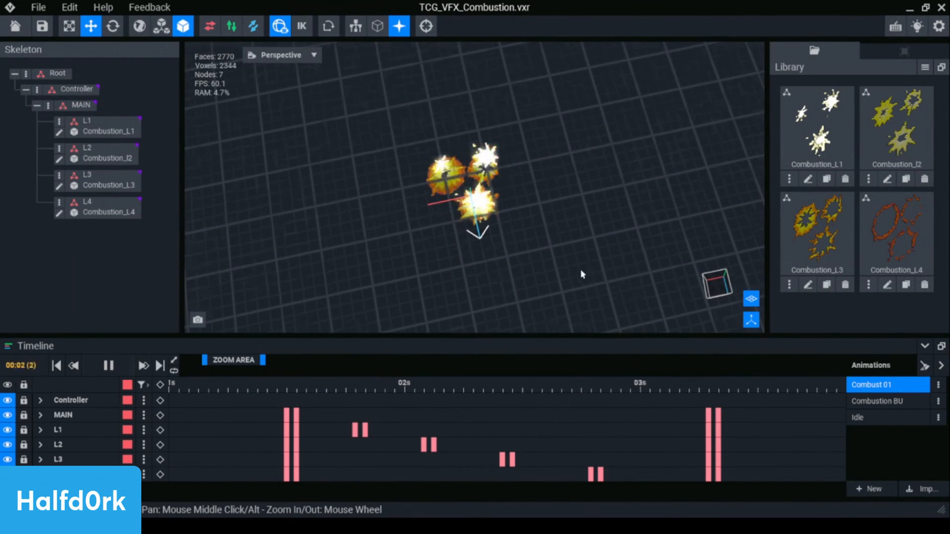
key(space)
Shift the first-cycle L2, L3 and L4 keyframe pairs one frame later and play back the animation.
drag(257, 382, 151, 383)
drag(431, 490, 228, 443)
key(space)
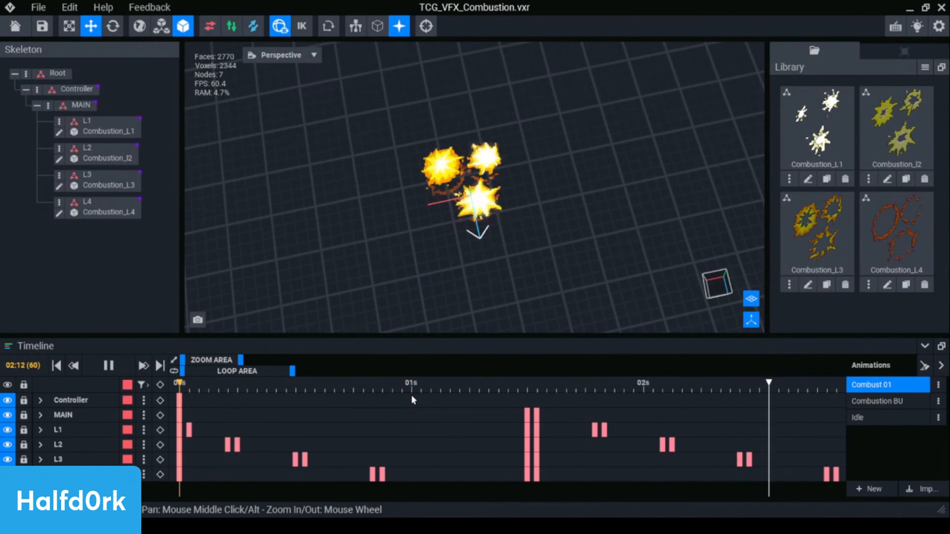
click(108, 365)
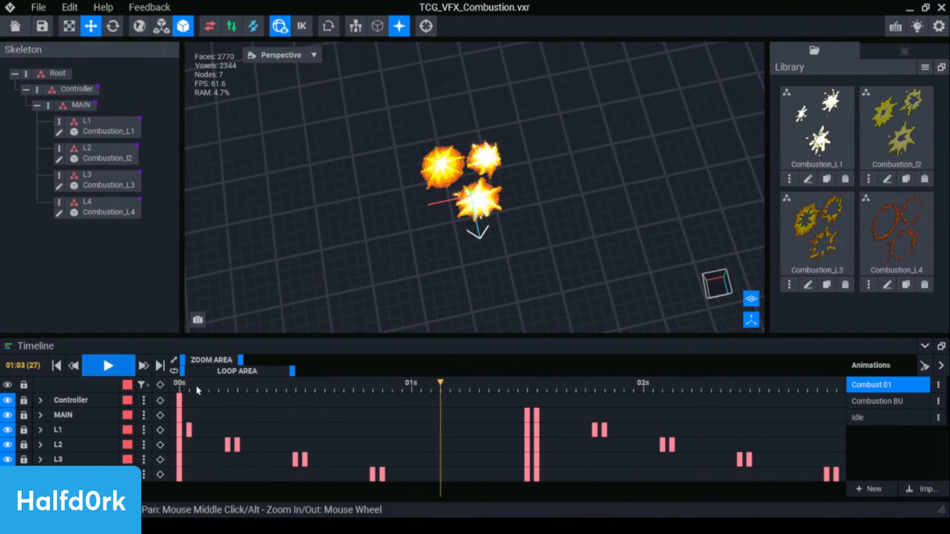
Shift the first-cycle L1–L4 keyframes three frames later and copy L1's opening keyframe to frame 3.
drag(180, 389, 199, 395)
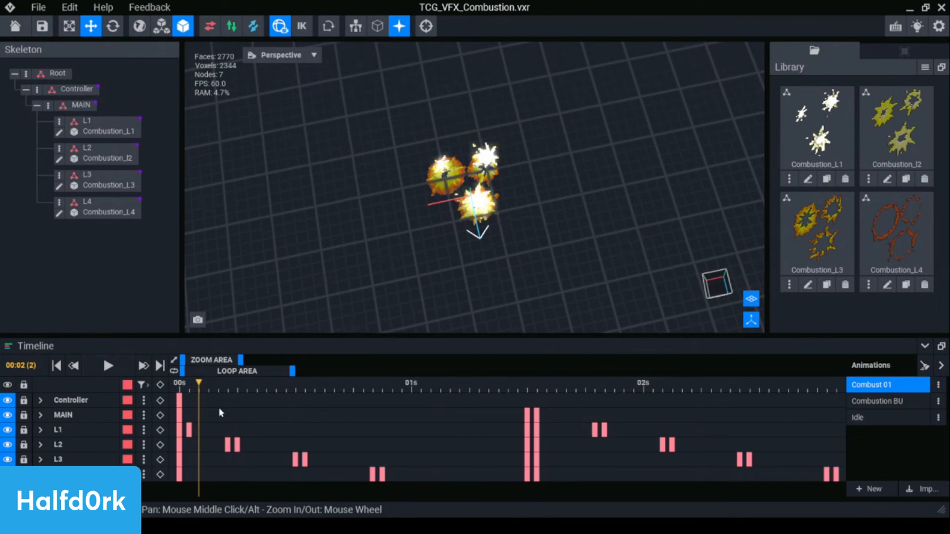
drag(432, 483, 218, 428)
click(179, 430)
right_click(179, 436)
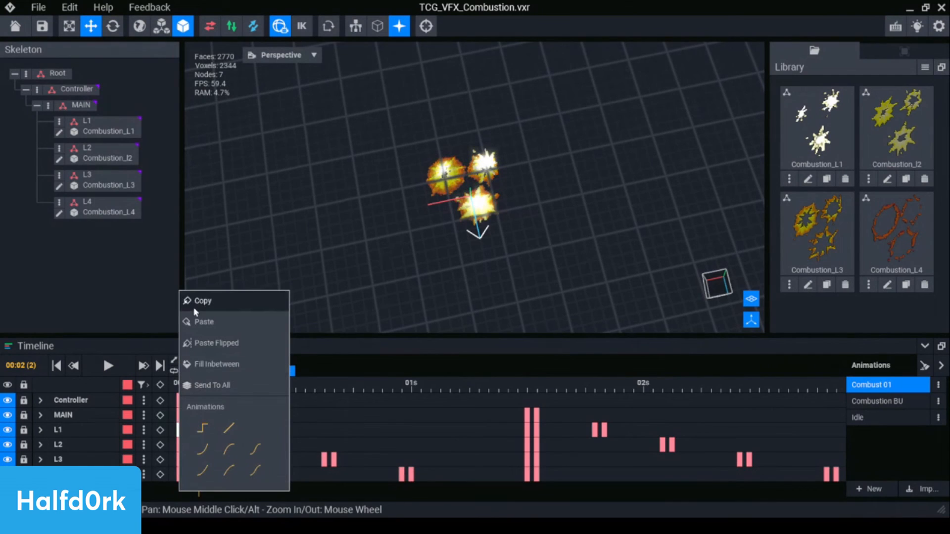
click(198, 304)
click(208, 387)
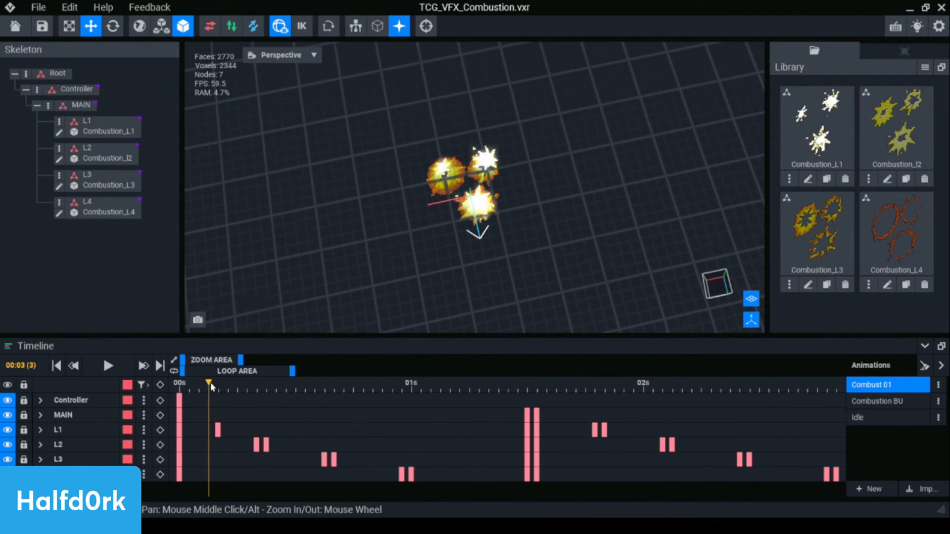
right_click(216, 430)
click(243, 322)
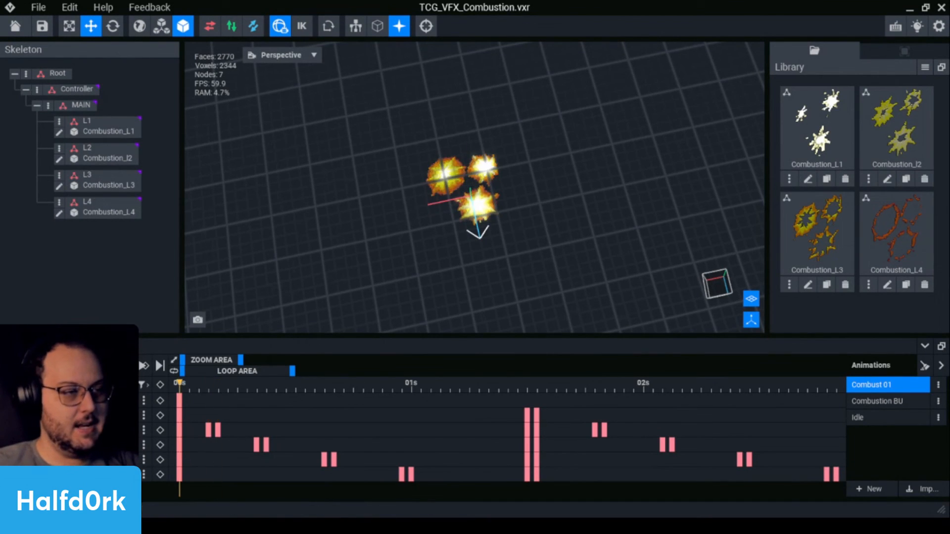
Play back the animation and shift the first-cycle L1–L4 keyframe pairs one frame later.
key(space)
key(space)
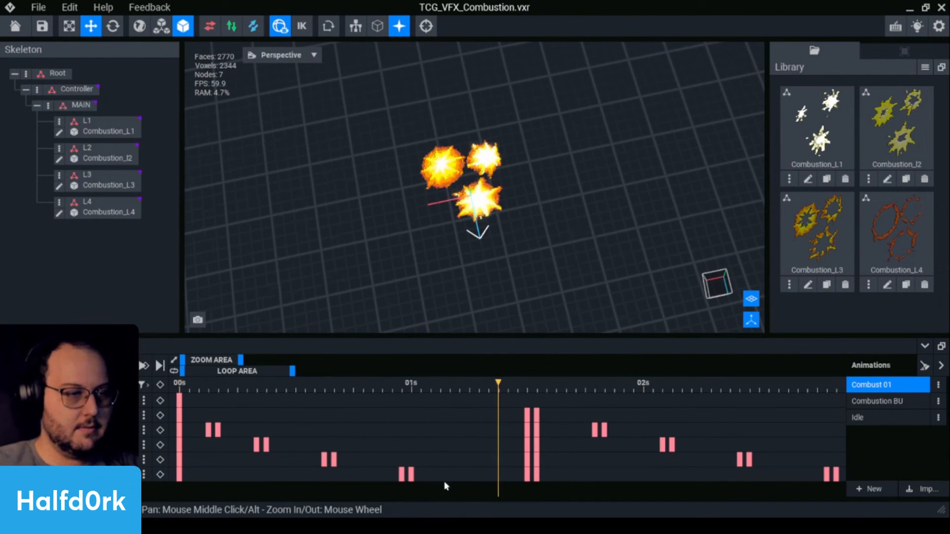
drag(440, 482, 205, 420)
click(237, 430)
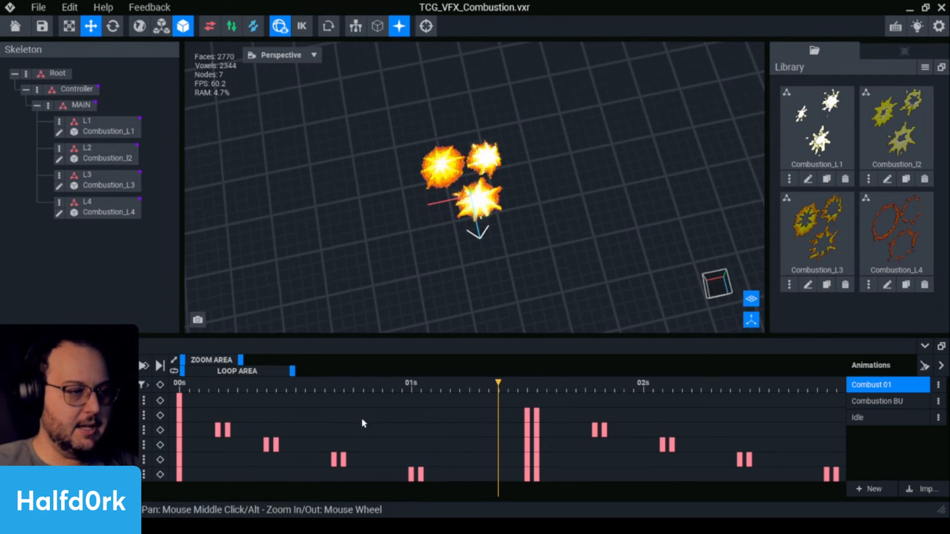
Respace the first-cycle keyframe pairs with L2 at frames 10–11, L3 at 16–17 and L4 at 23–24.
drag(365, 474, 328, 460)
click(465, 479)
drag(465, 480, 280, 445)
click(334, 447)
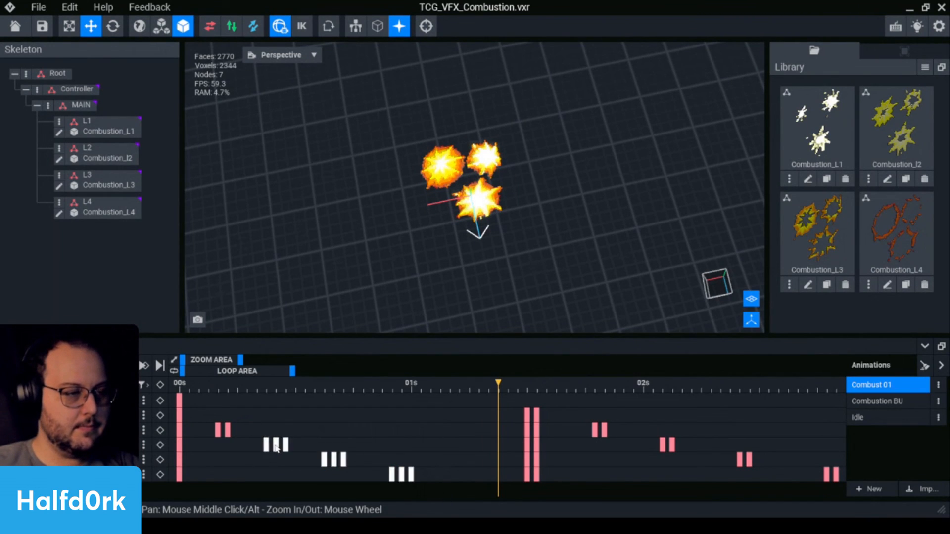
click(435, 427)
Preview the retimed animation from farther away and save the rig.
key(space)
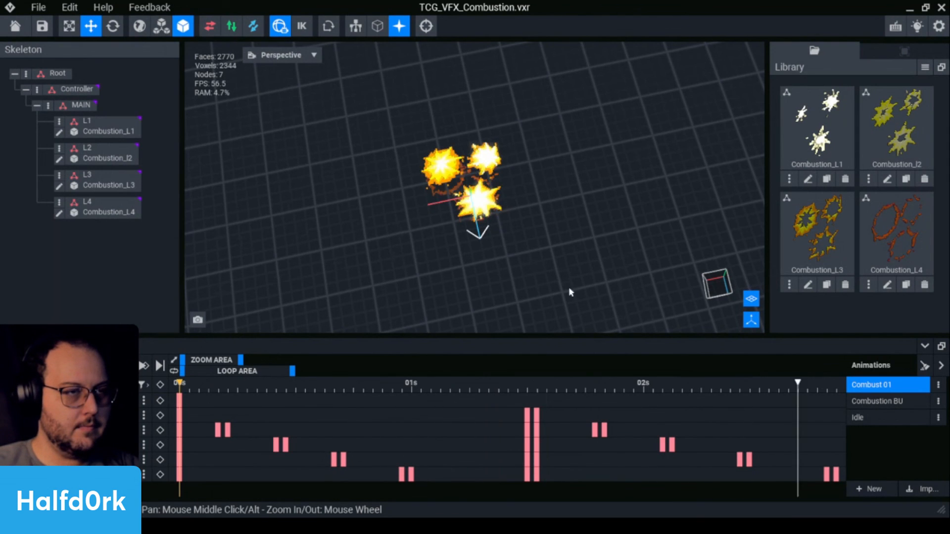
scroll(567, 288, down, 2)
key(ctrl+s)
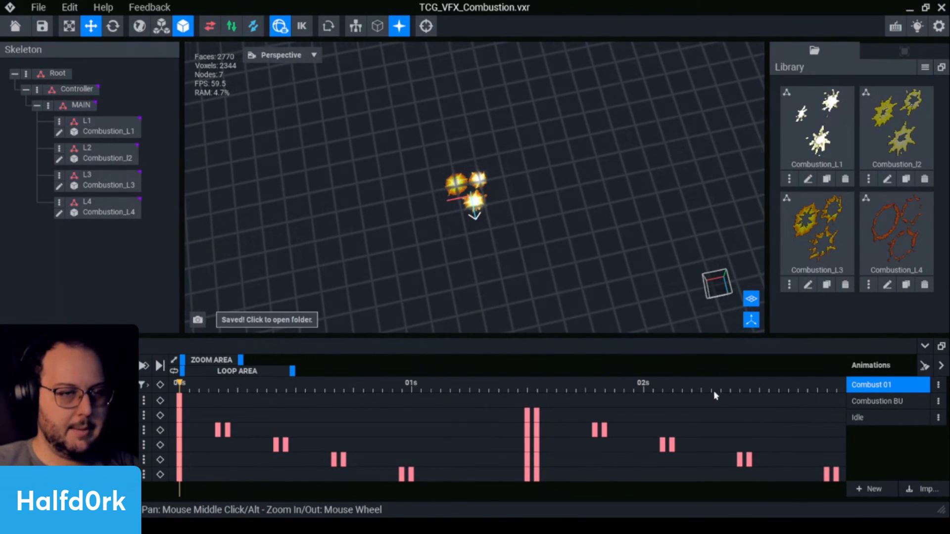
Move the second-cycle L3 keyframe pair one frame earlier and the L4 pair three frames earlier.
scroll(703, 425, right, 3)
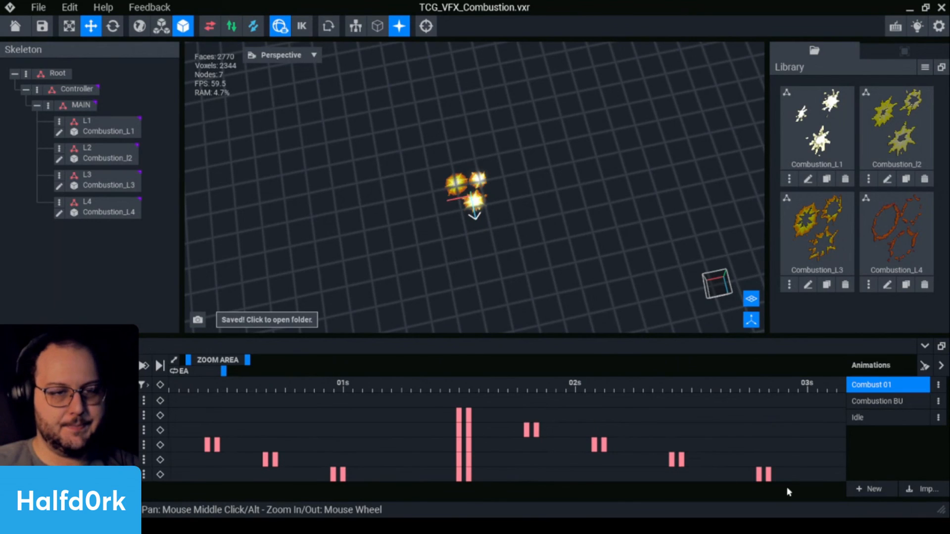
drag(788, 491, 706, 449)
drag(765, 482, 665, 461)
click(634, 415)
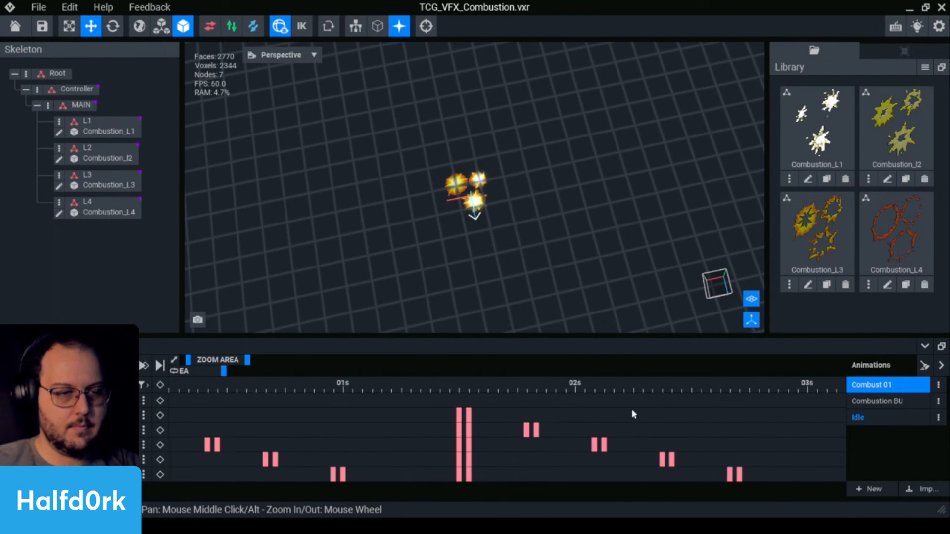
Move the second cycle's closing keyframe columns earlier to about 3.2 s and clear their selection.
scroll(277, 376, down, 3)
scroll(336, 391, up, 2)
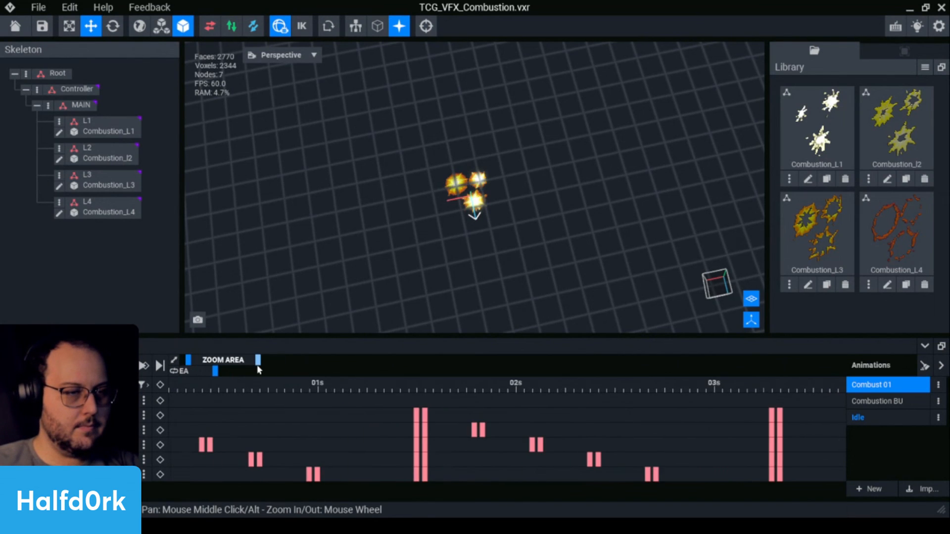
scroll(382, 399, down, 1)
drag(692, 485, 627, 408)
drag(710, 433, 697, 433)
click(697, 432)
Play back both combustion cycles at closer range and save the rig.
key(space)
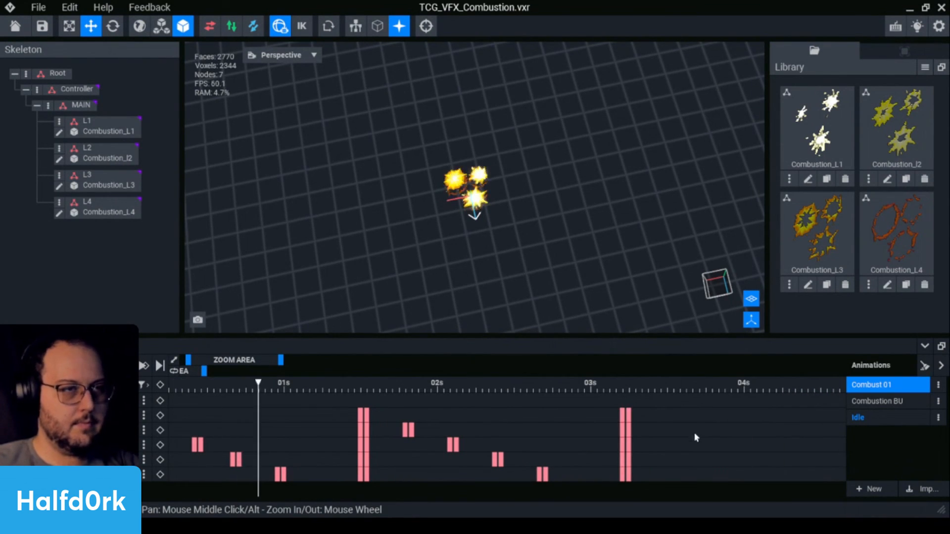
scroll(494, 237, up, 1)
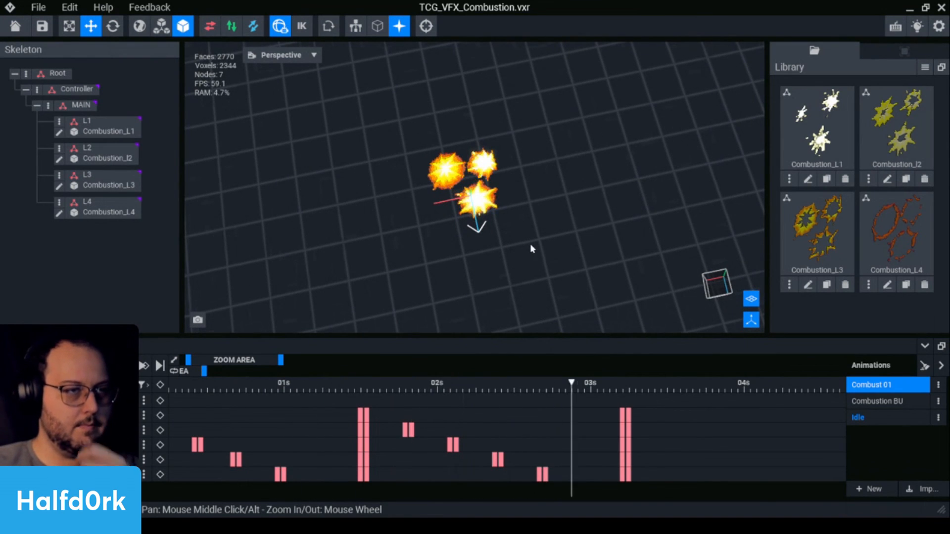
key(space)
key(ctrl+s)
Close TCG_VFX_Combustion.vxr with its changes saved and open TCG_VFX_v1.vxr with the Fire Tri Scorch asset in view.
click(15, 26)
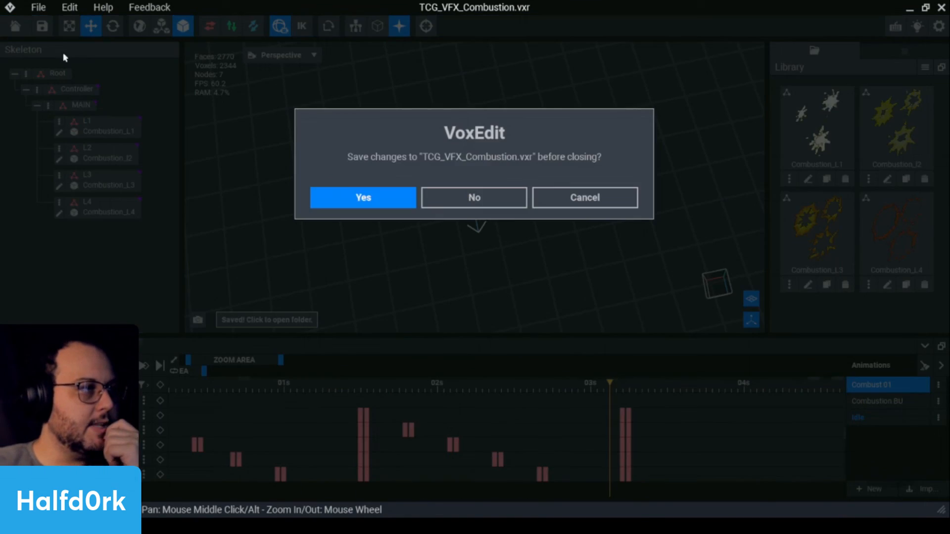
click(369, 198)
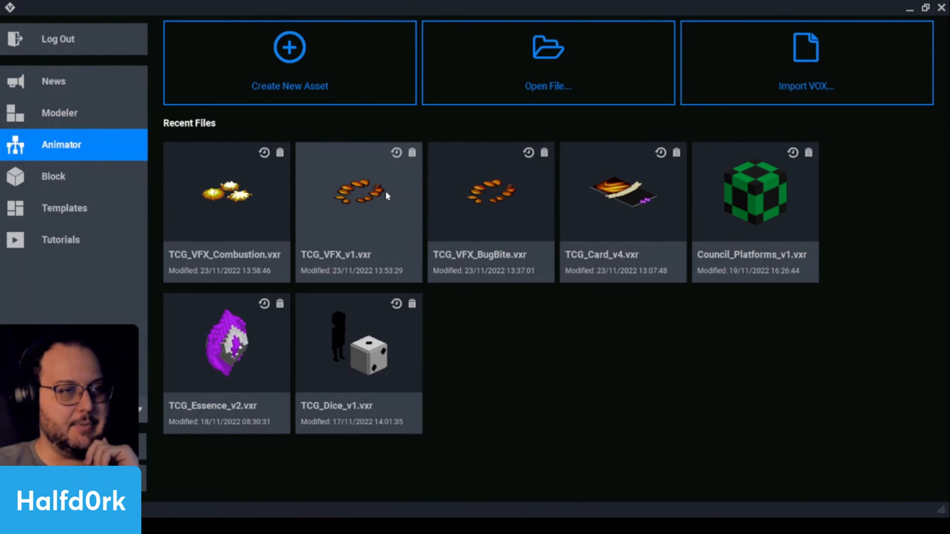
click(405, 194)
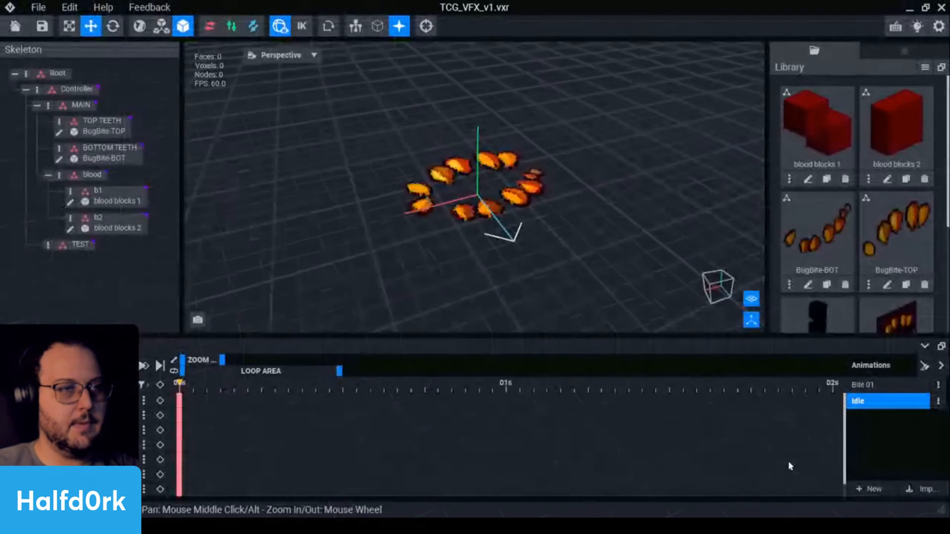
scroll(854, 213, down, 4)
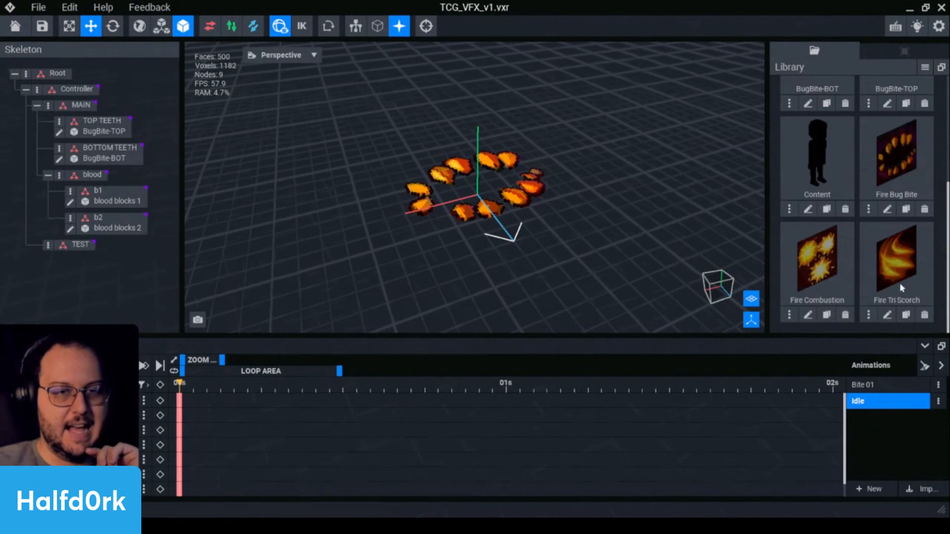
Save a copy of the rig as TCG_VFX_Triscorch in the 2022-11 project folder.
click(38, 7)
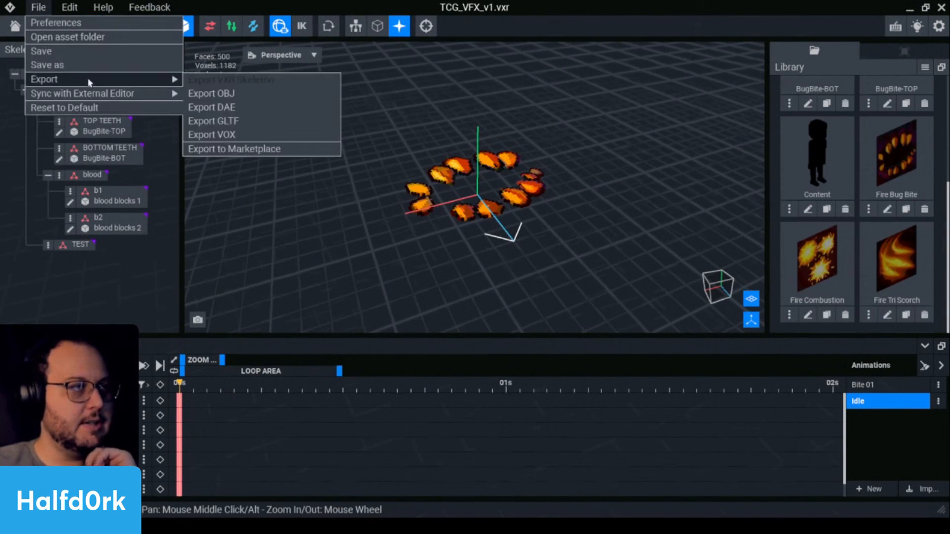
click(80, 68)
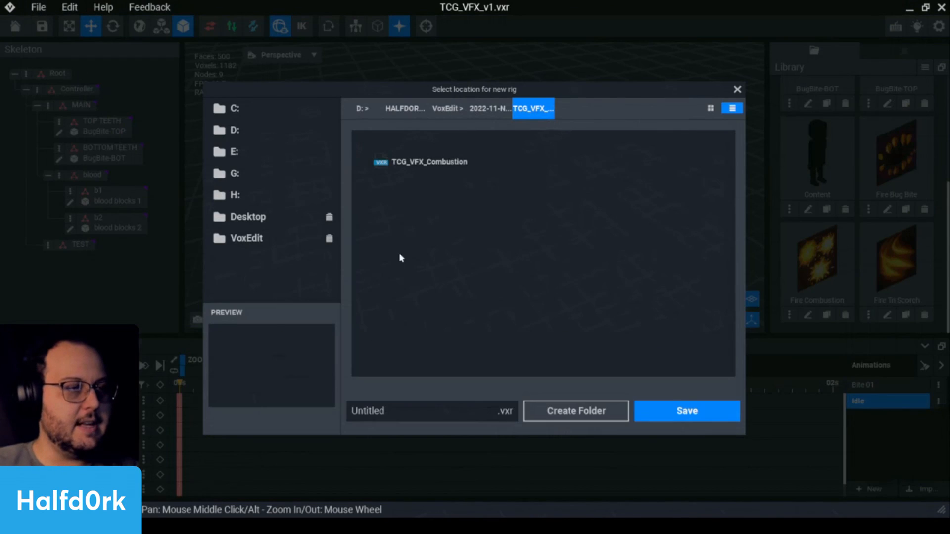
click(492, 110)
scroll(646, 291, down, 5)
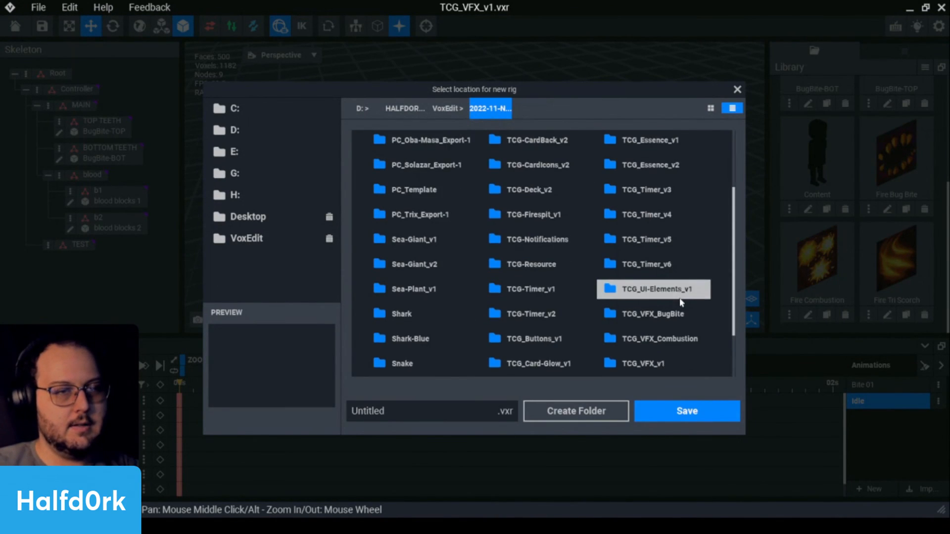
click(403, 411)
text(TCG_VFX_T)
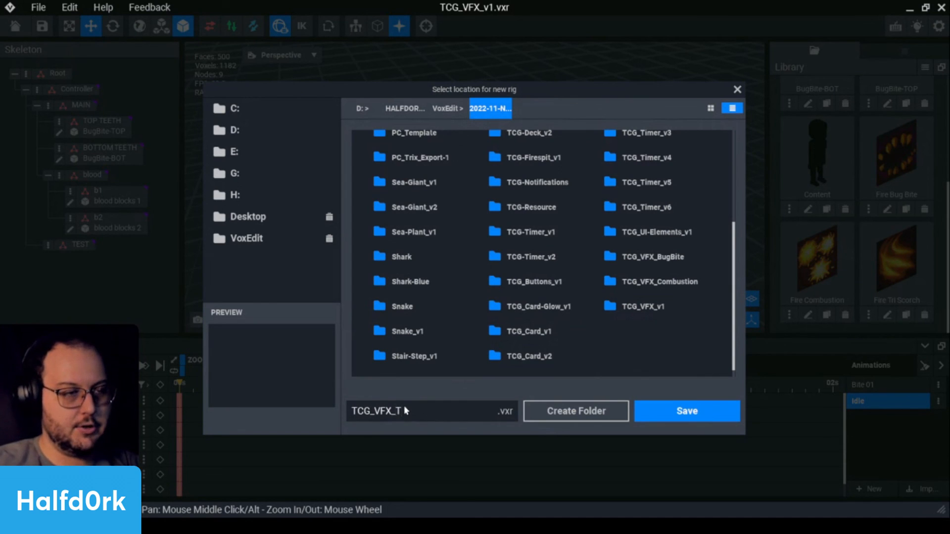
text(riscor)
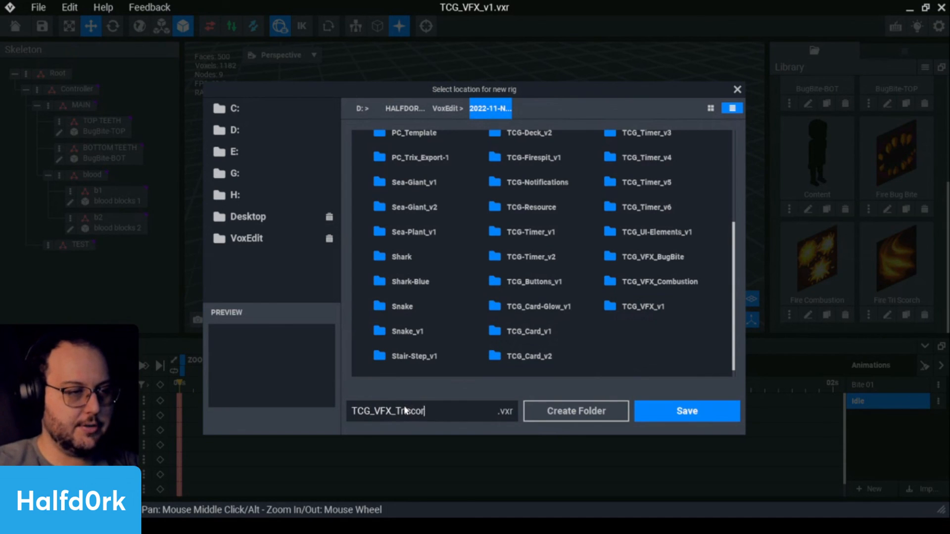
text(ch)
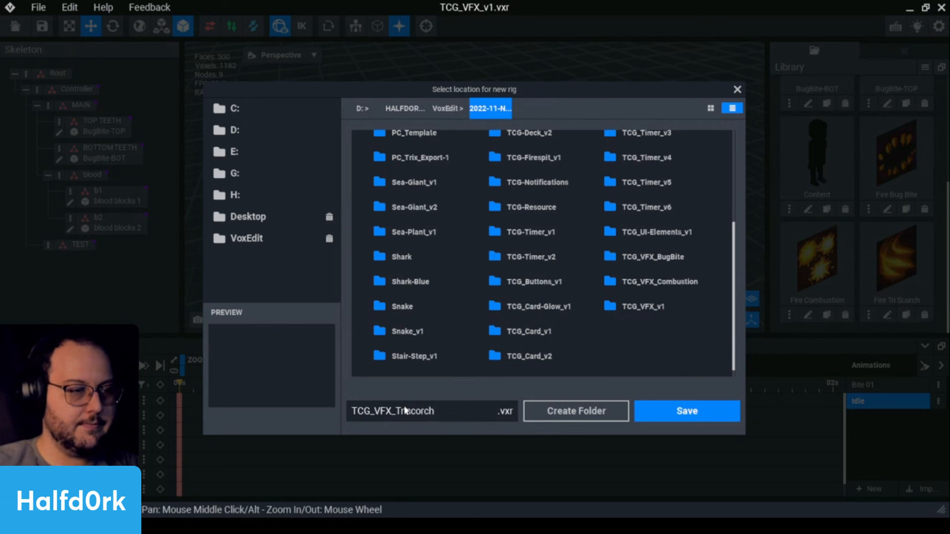
click(727, 411)
right_drag(580, 232, 519, 260)
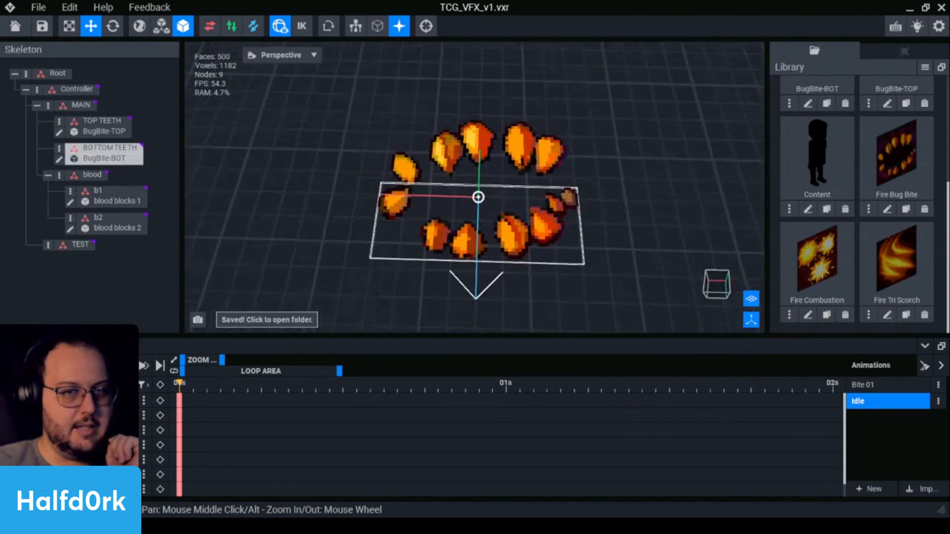
Close the current rig with its changes saved and open TCG_VFX_Triscorch.vxr from its own folder.
click(15, 26)
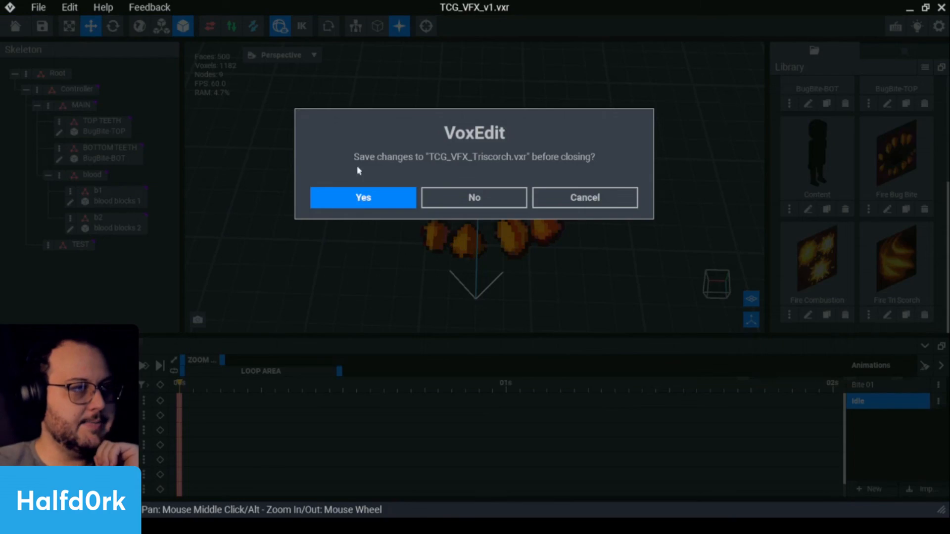
click(363, 195)
click(564, 93)
scroll(638, 341, down, 1)
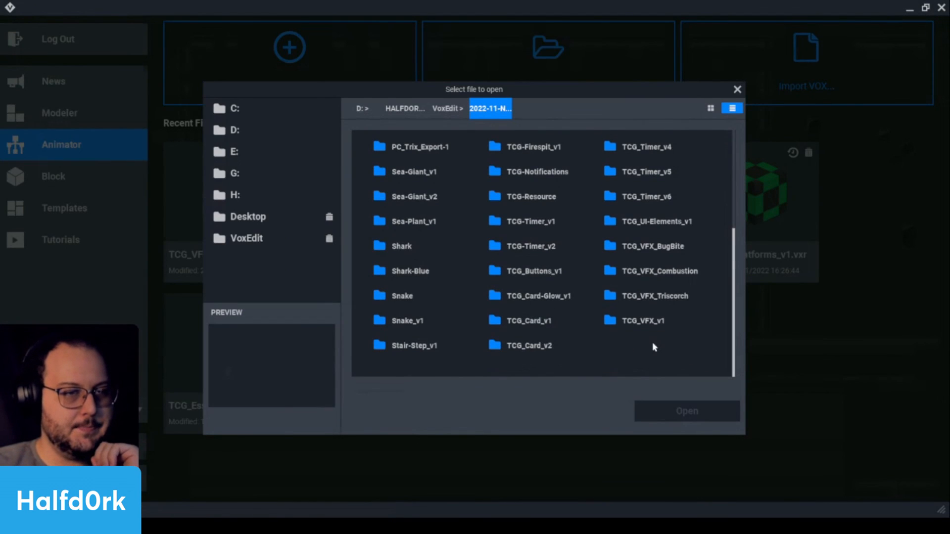
double_click(643, 292)
click(460, 168)
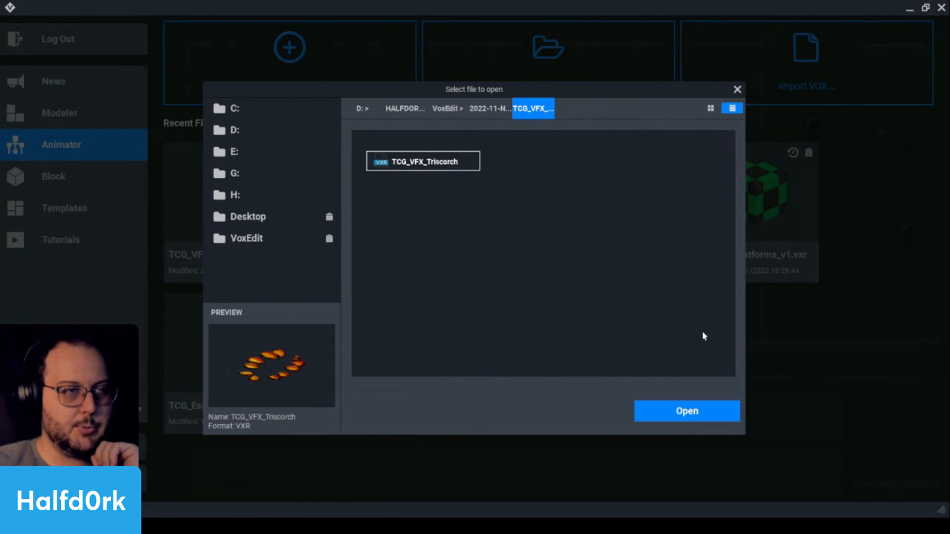
click(682, 411)
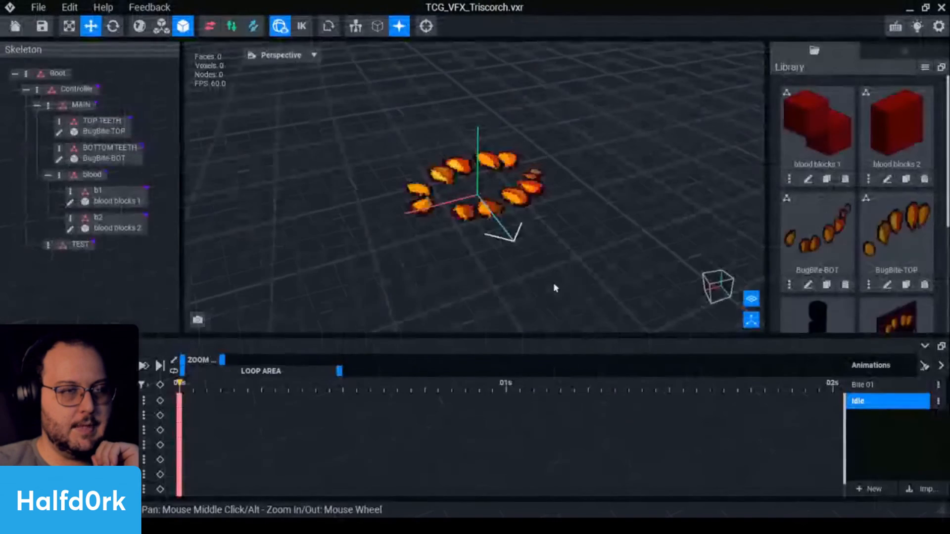
Delete the Bite 01 animation and remove the TOP TEETH and BOTTOM TEETH nodes from the skeleton.
click(938, 385)
click(882, 460)
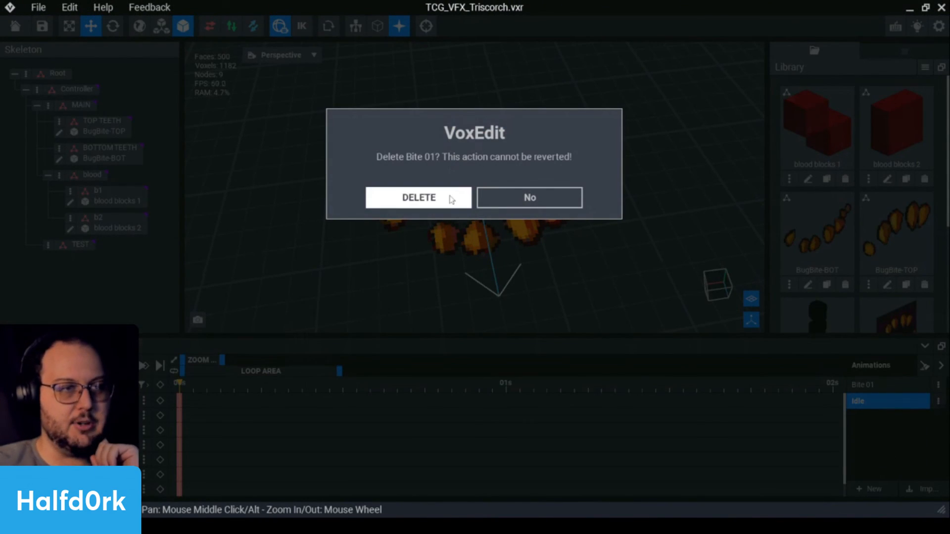
click(422, 198)
click(58, 121)
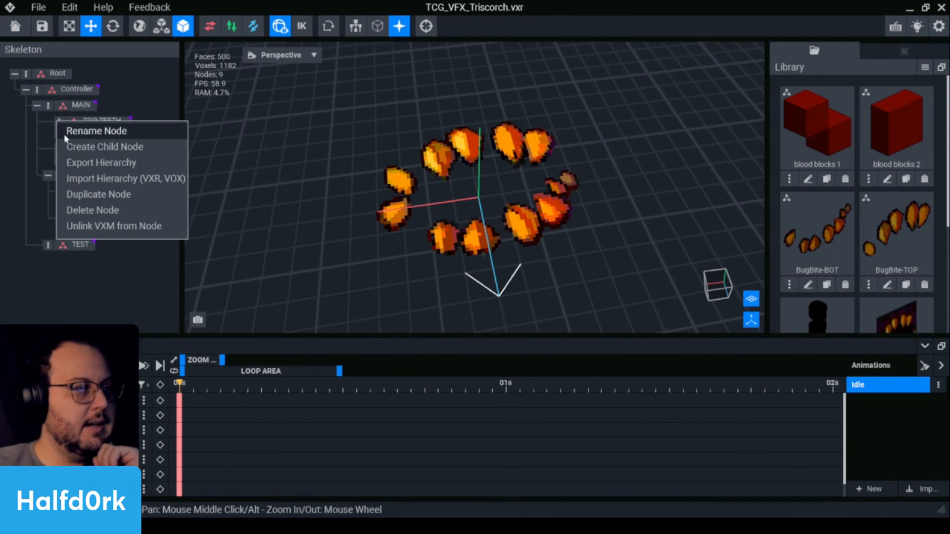
click(89, 210)
click(58, 122)
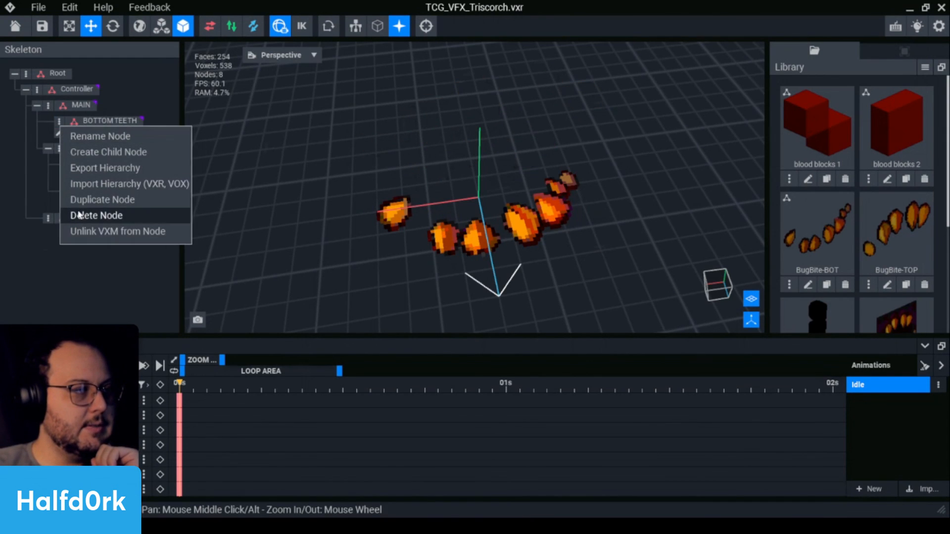
click(85, 215)
Create a child node named Tri under MAIN and assign the Fire Tri Scorch model to it.
click(48, 105)
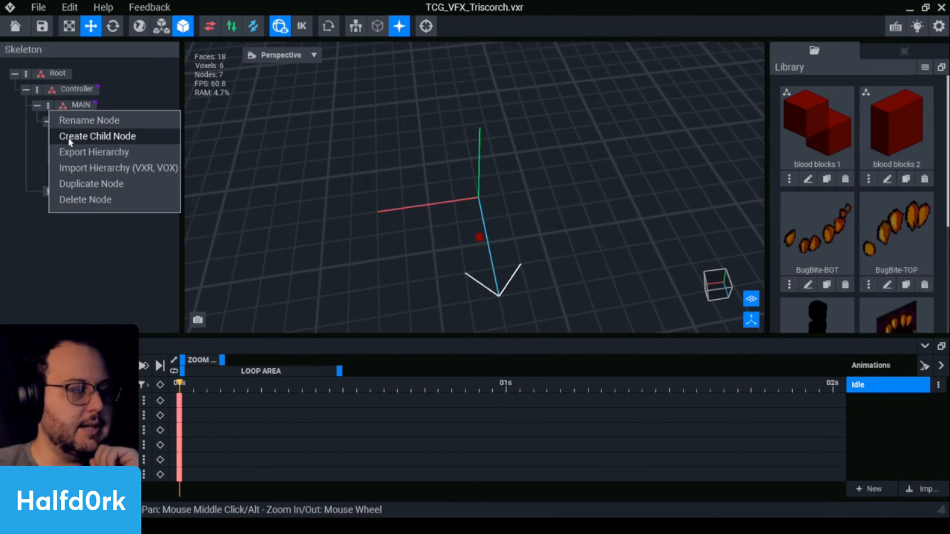
click(70, 140)
text(Tri)
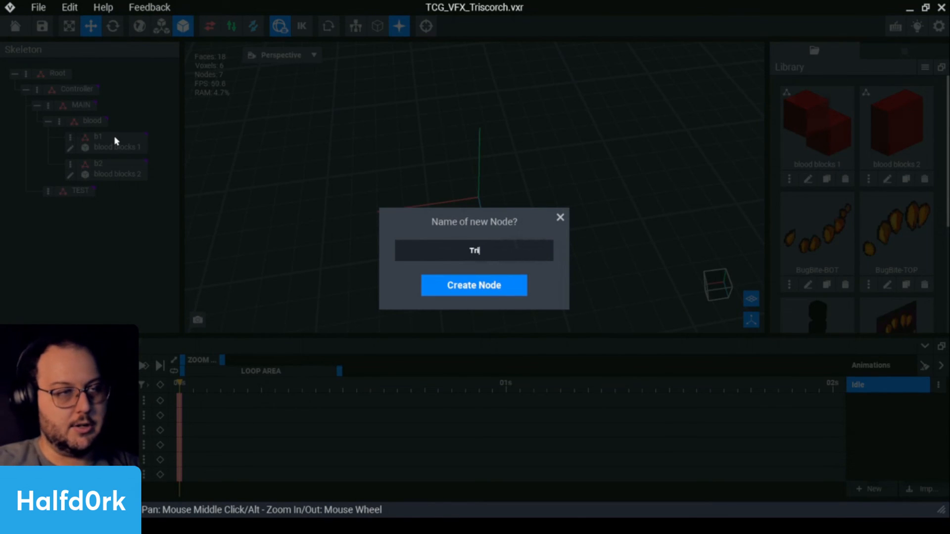
key(Return)
scroll(859, 218, down, 2)
drag(893, 259, 79, 192)
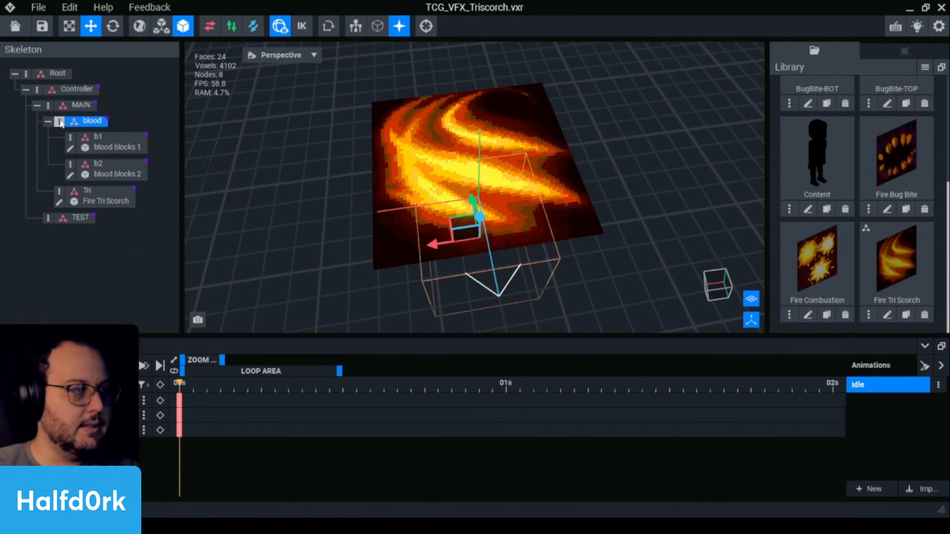
Delete the blood node with its children and the TEST node from the skeleton.
click(59, 121)
click(100, 206)
click(48, 148)
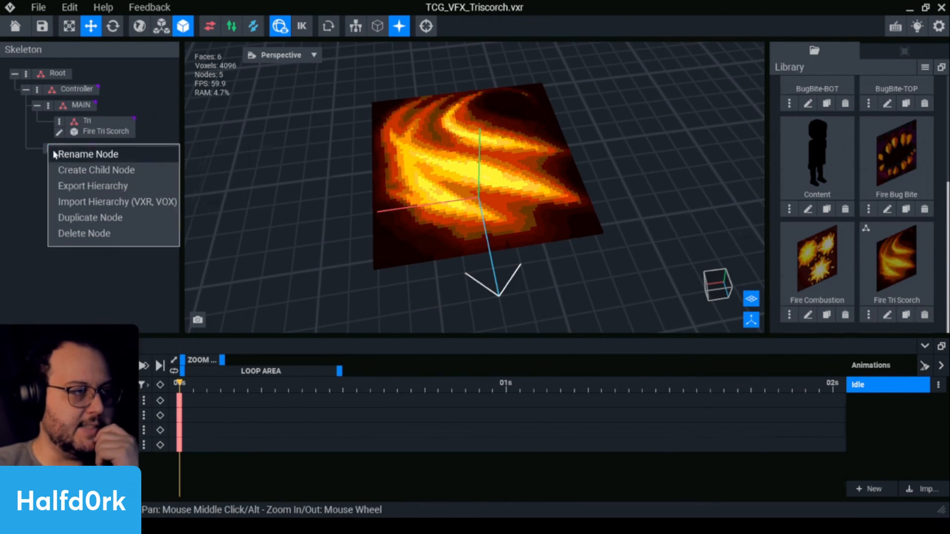
click(84, 233)
Check the library and delete all models the rig does not use from disk.
scroll(831, 212, up, 3)
scroll(866, 211, down, 3)
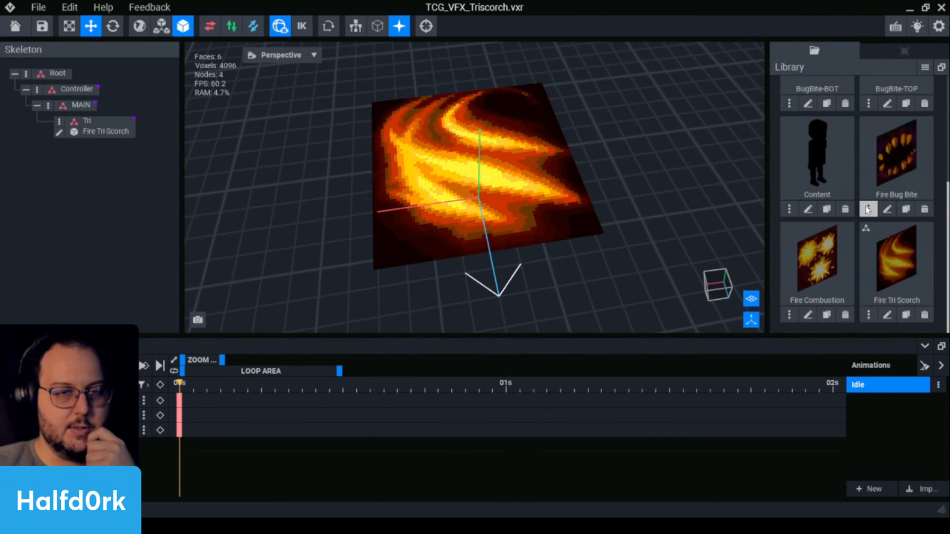
scroll(867, 210, up, 3)
scroll(487, 208, down, 3)
right_drag(465, 225, 518, 198)
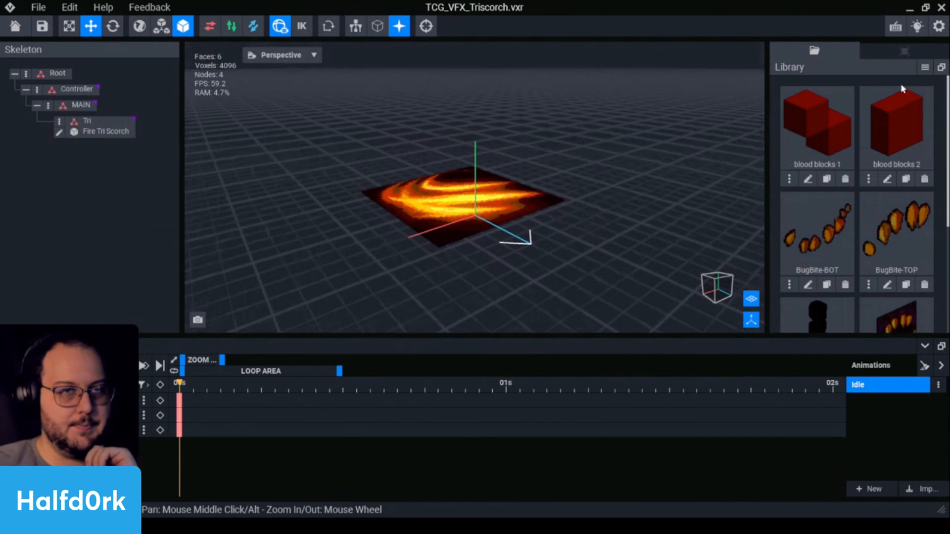
click(925, 67)
click(885, 130)
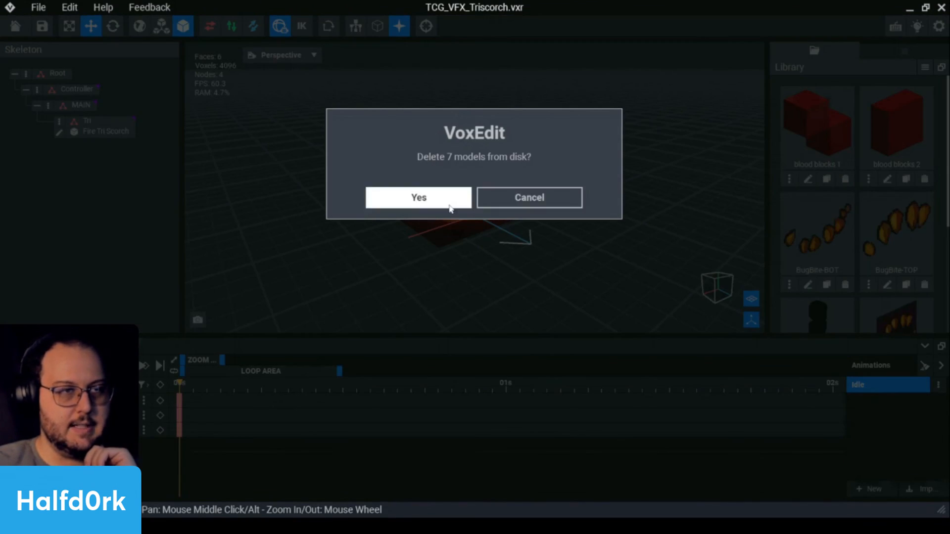
click(419, 198)
Save the Triscorch rig and close it with its changes saved, returning to the recent files.
key(ctrl+s)
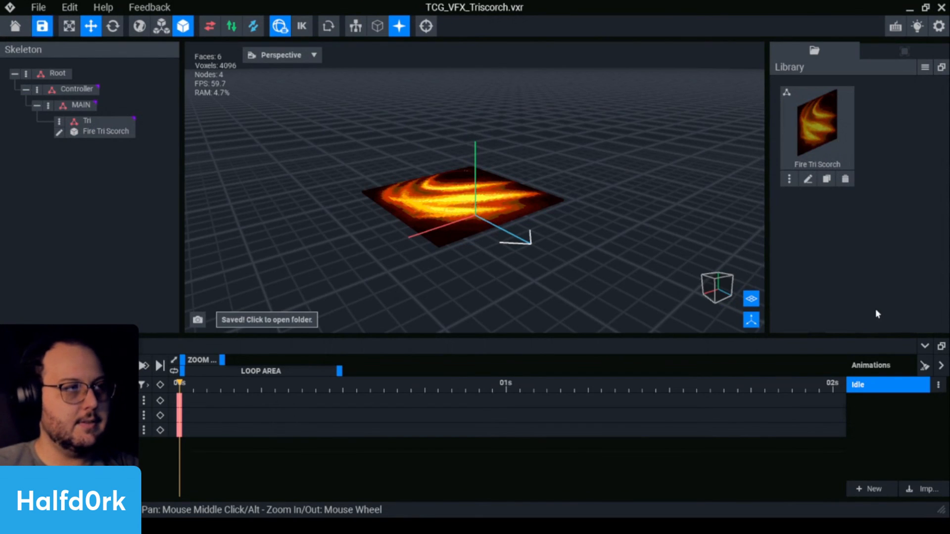
click(20, 27)
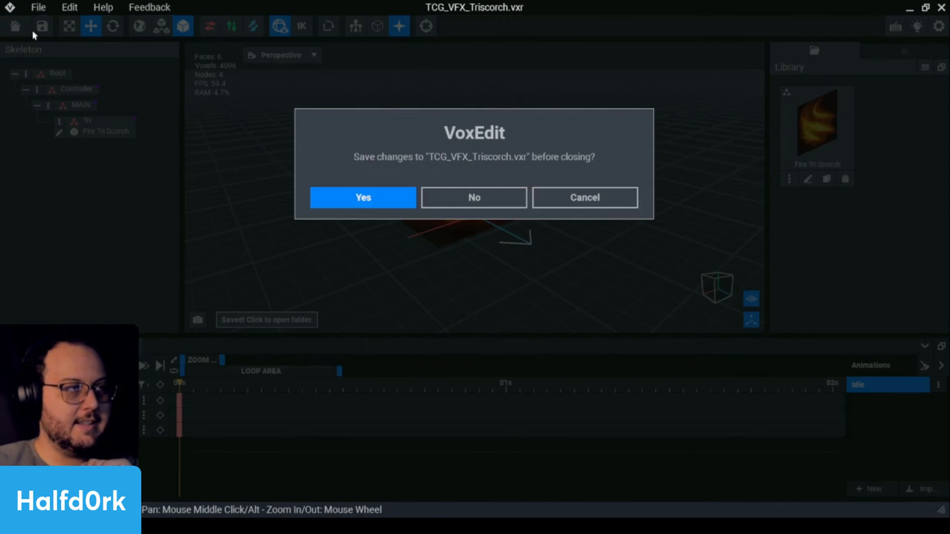
click(369, 196)
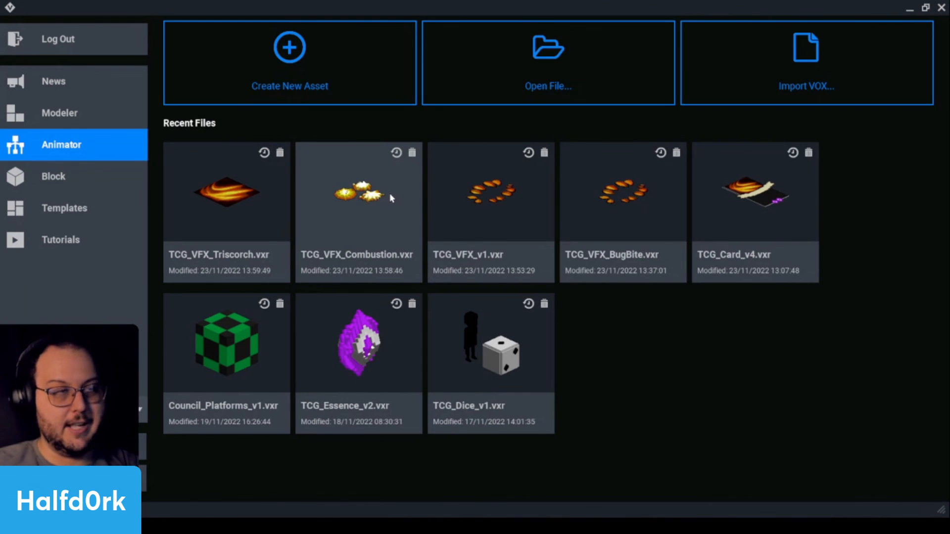
Switch to the browser and skim the SandStorm page for The Sandbox Contest #19 in full screen.
click(123, 526)
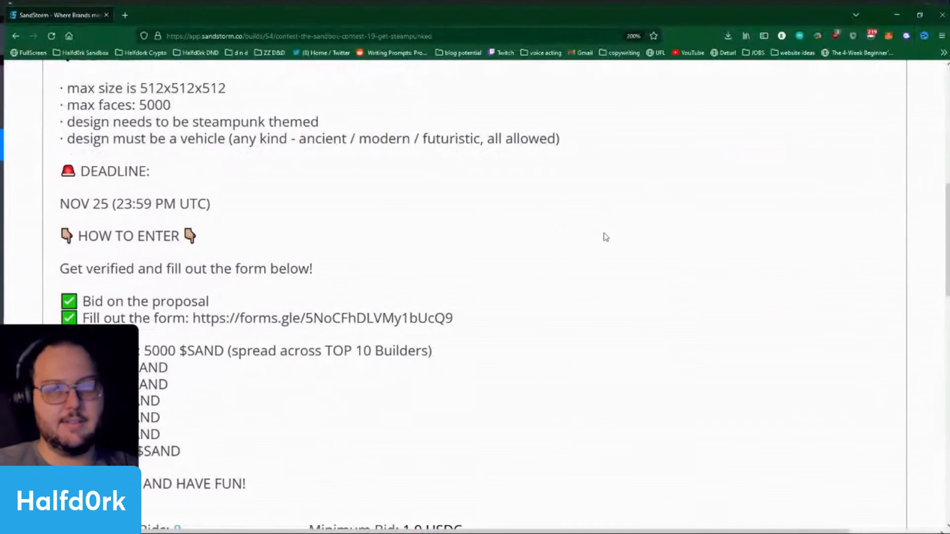
key(F11)
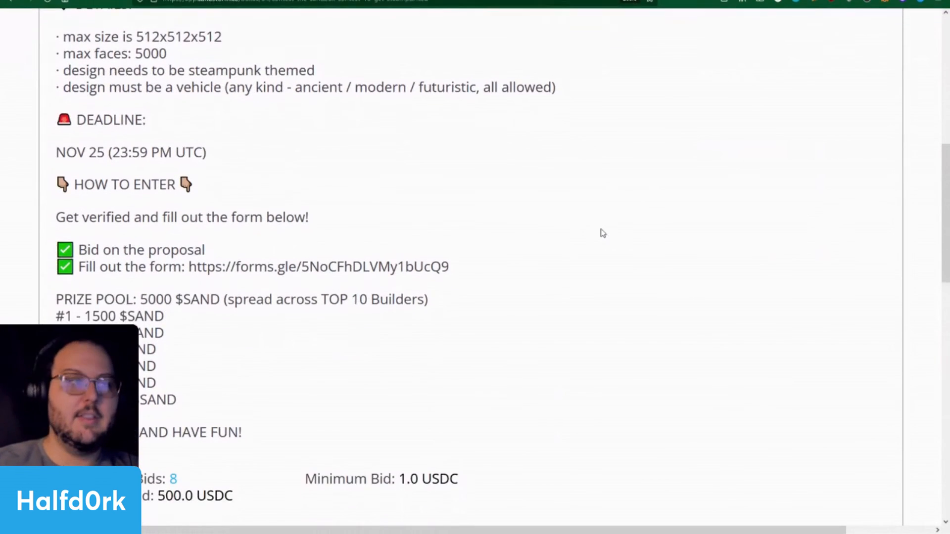
scroll(602, 221, up, 5)
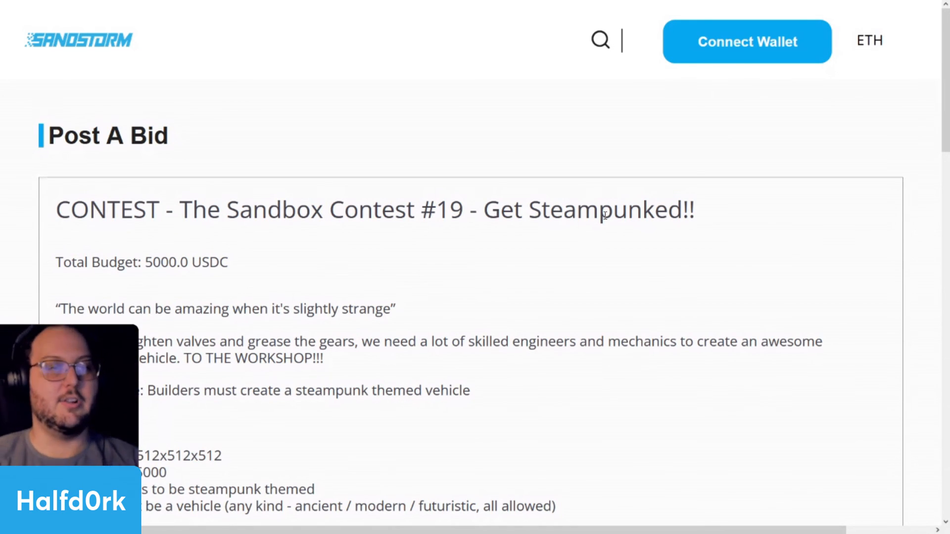
scroll(625, 328, down, 4)
scroll(624, 328, down, 6)
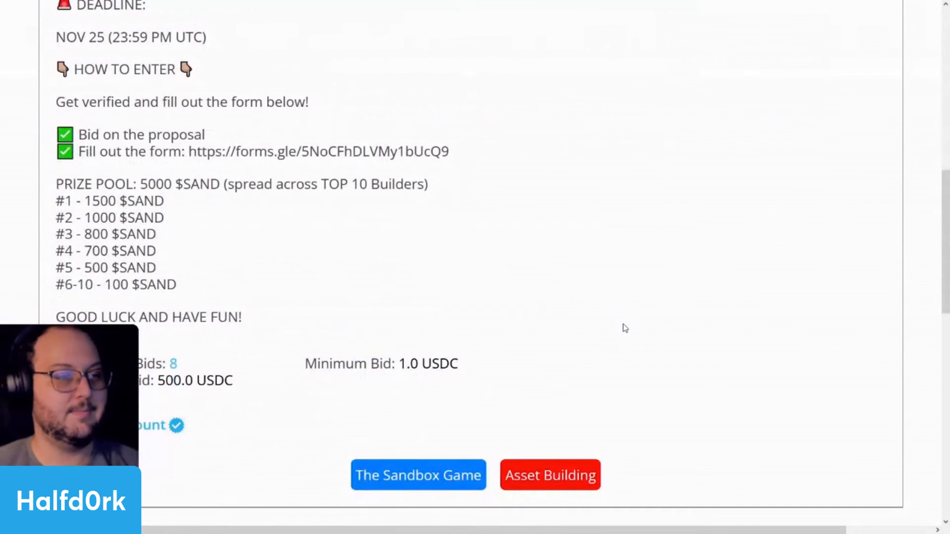
Highlight the allowed vehicle kinds and the word "vehicle" in the contest's design rules, then clear the highlight.
scroll(617, 323, up, 6)
drag(306, 300, 470, 293)
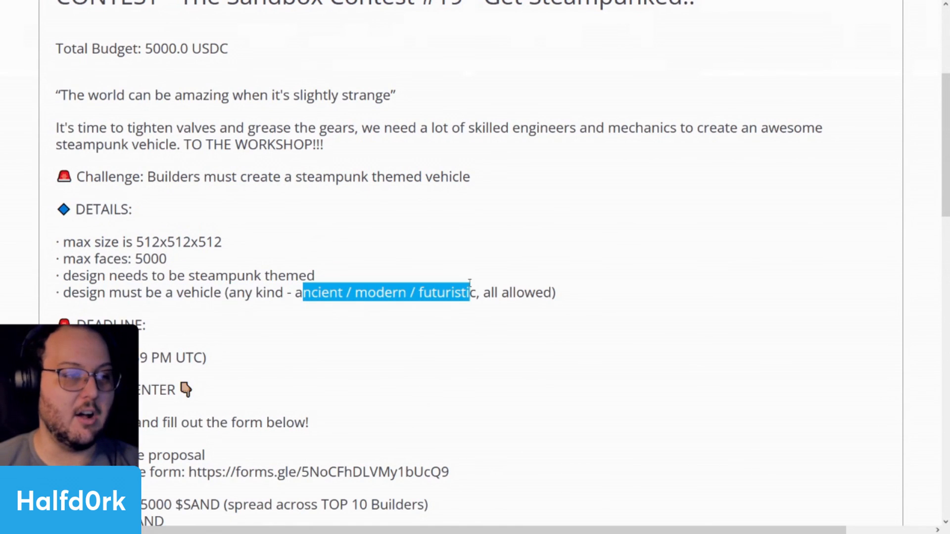
click(232, 285)
double_click(195, 303)
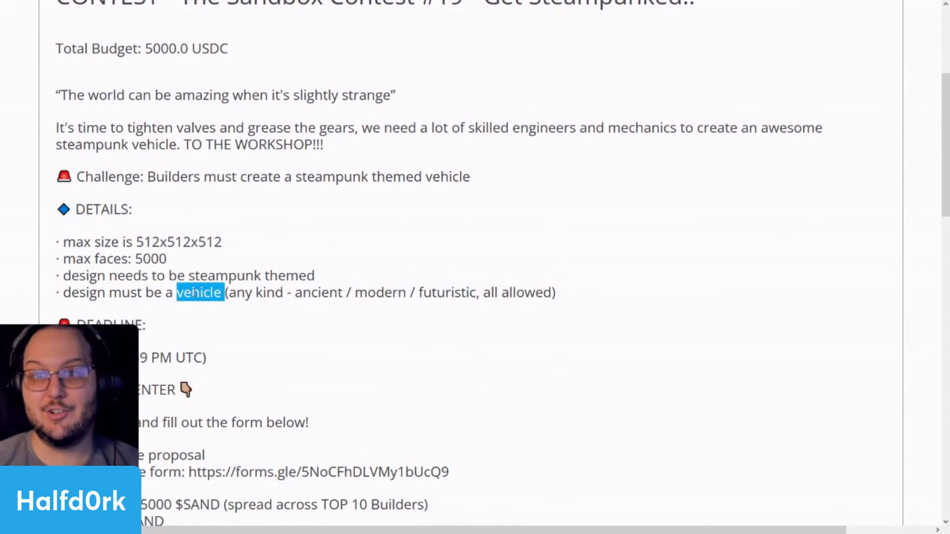
click(223, 308)
Review the contest's deadline, entry steps, prize pool and bid details, then return to the challenge details.
scroll(284, 313, down, 2)
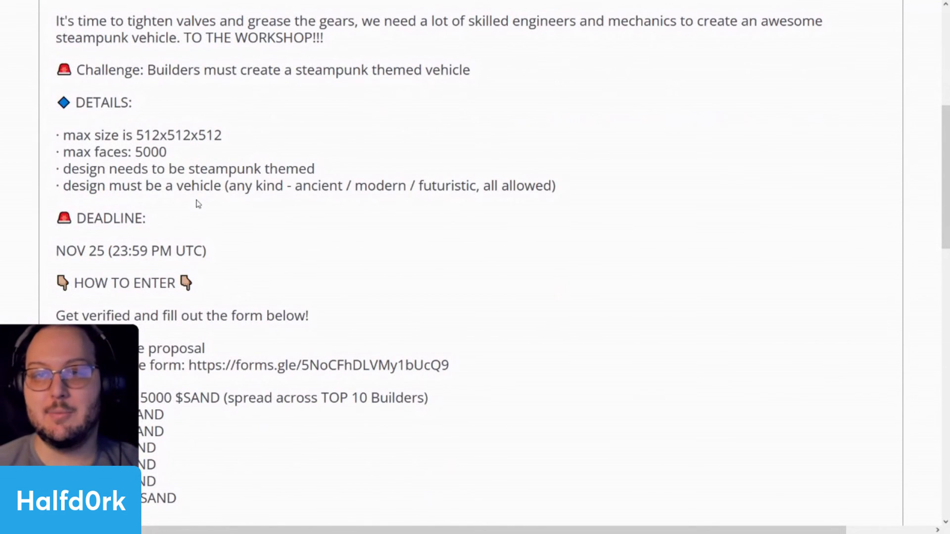
scroll(408, 346, down, 2)
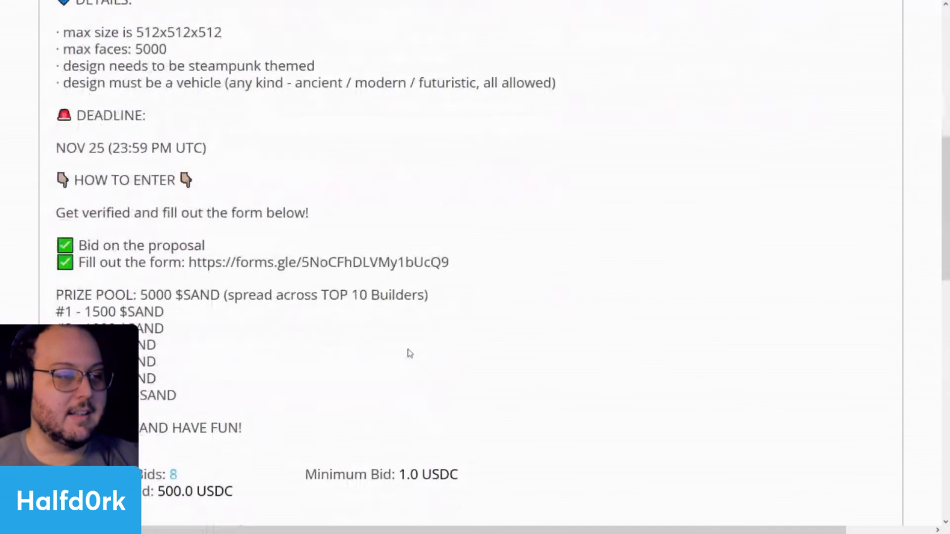
scroll(411, 341, down, 4)
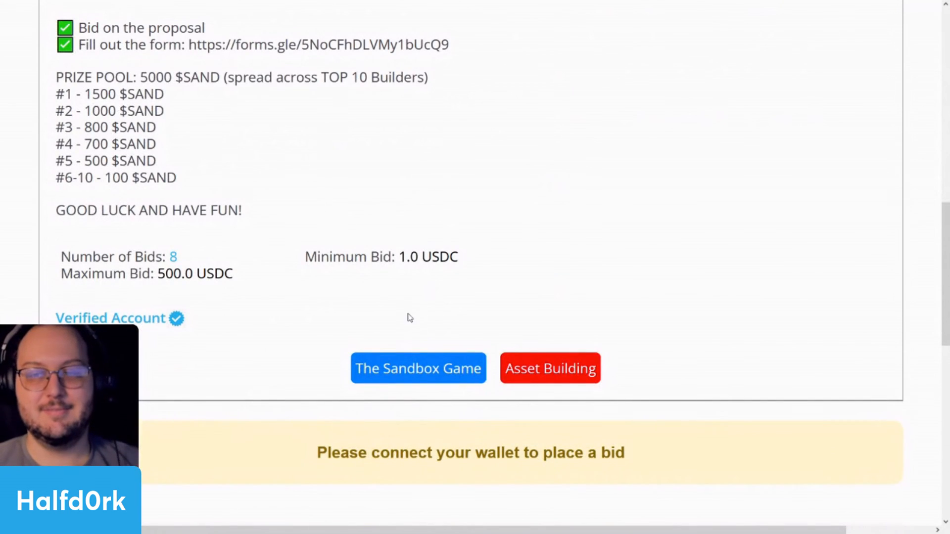
scroll(409, 289, up, 2)
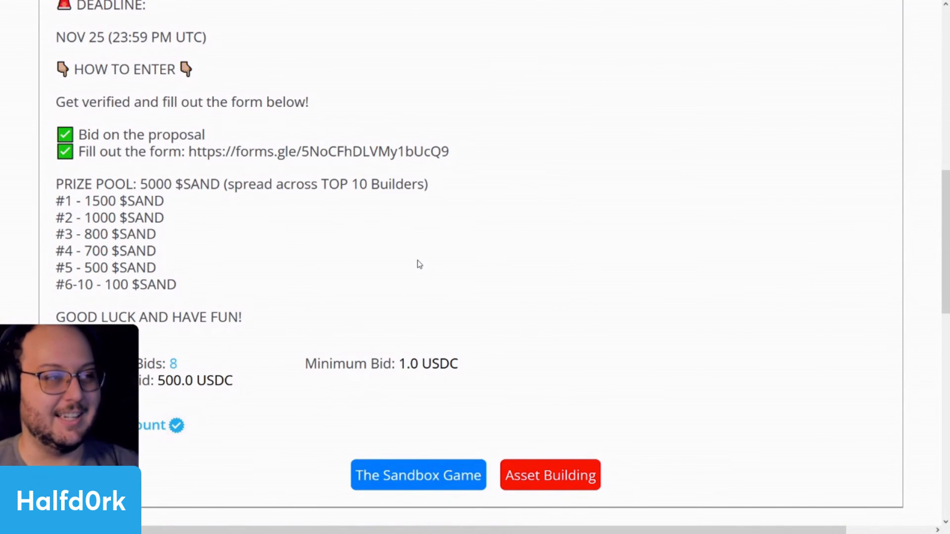
scroll(418, 262, up, 2)
scroll(418, 262, up, 8)
scroll(413, 265, down, 6)
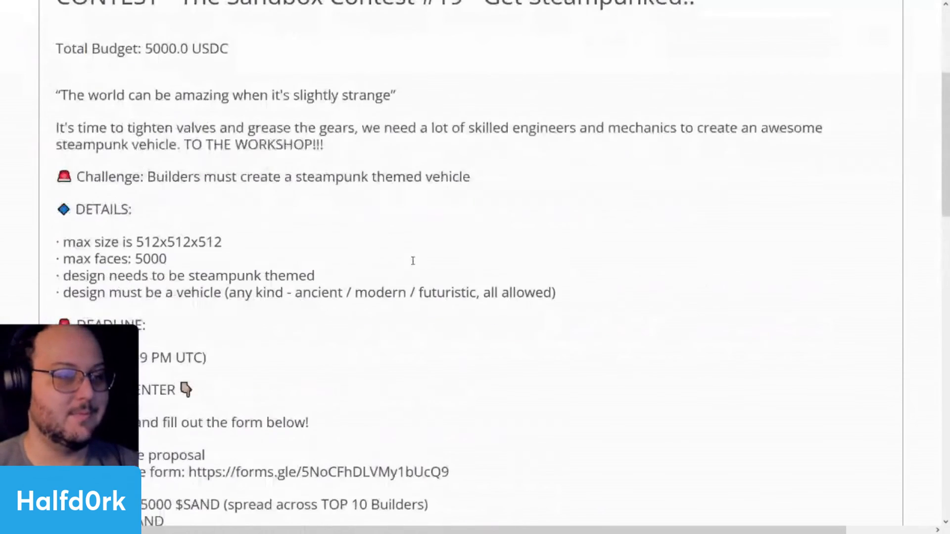
Highlight part of the total prize pool line in the contest brief and clear the highlight.
scroll(487, 373, down, 6)
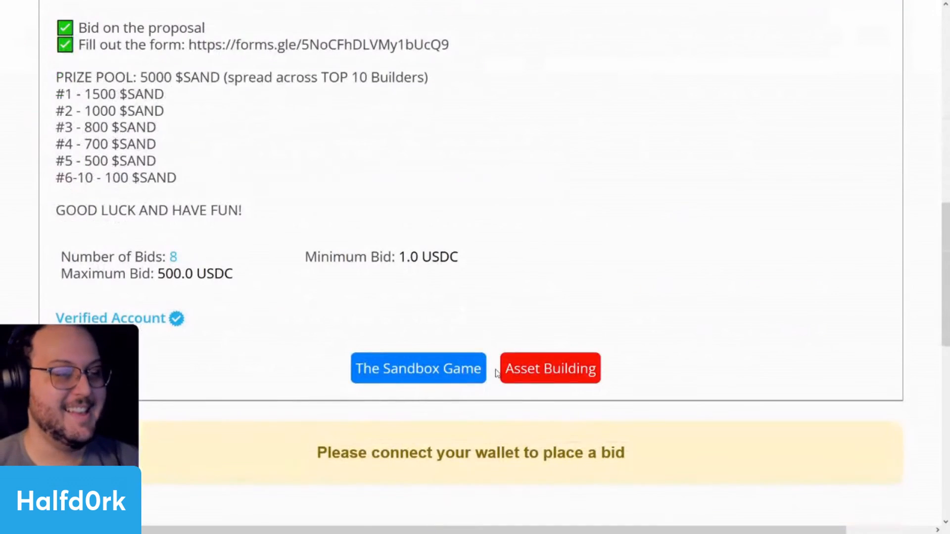
drag(154, 77, 274, 78)
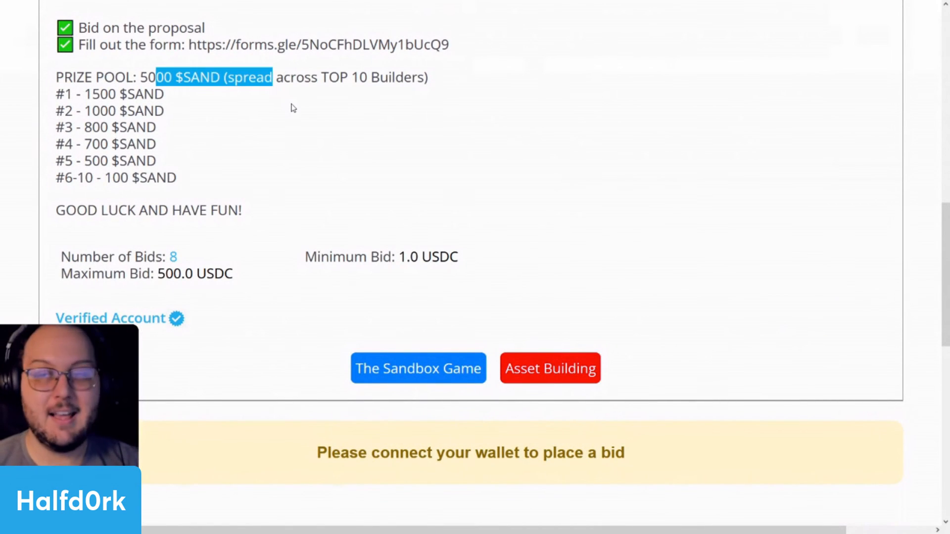
click(317, 101)
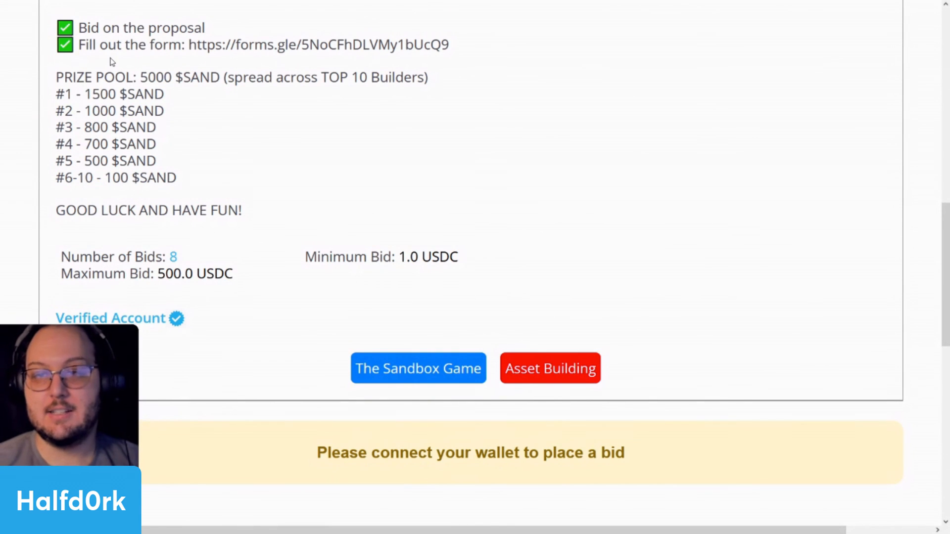
Go through the prize tiers from #1 to #6-10, briefly highlighting the individual $SAND amounts.
drag(83, 94, 83, 124)
click(164, 82)
click(166, 117)
click(162, 133)
drag(138, 140, 64, 132)
click(170, 159)
drag(166, 164, 108, 162)
click(243, 178)
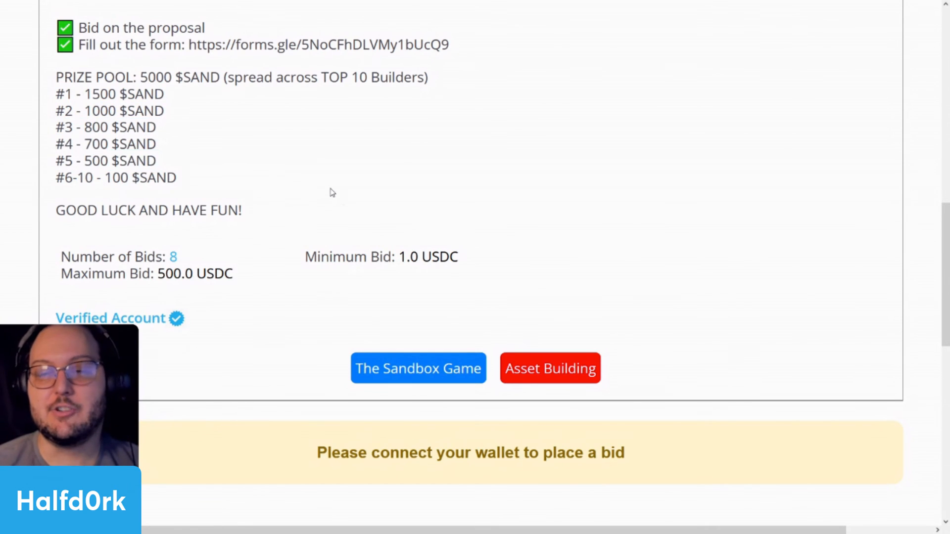
scroll(332, 194, up, 4)
scroll(317, 208, down, 4)
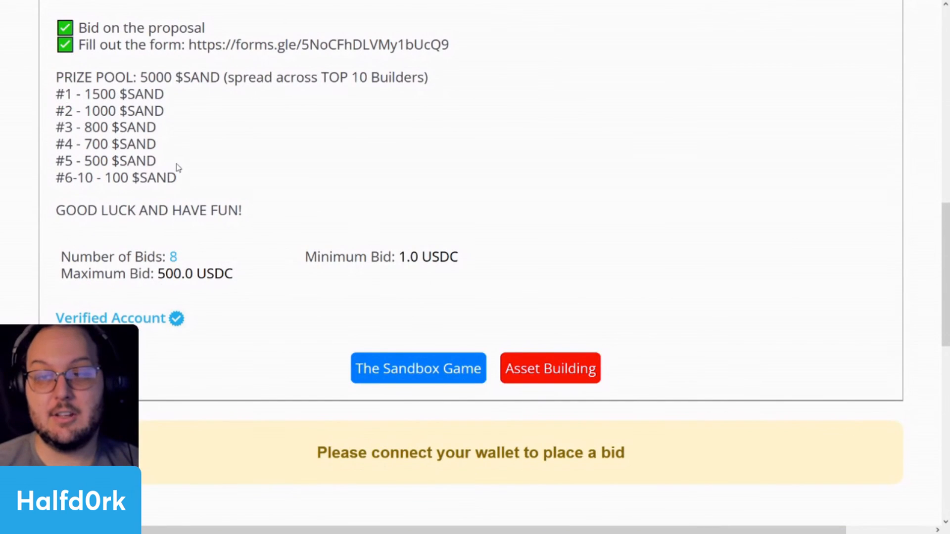
drag(178, 168, 119, 162)
Revisit the challenge details, highlight the day and time of the contest deadline, and clear the highlight above the entry steps.
scroll(415, 193, up, 6)
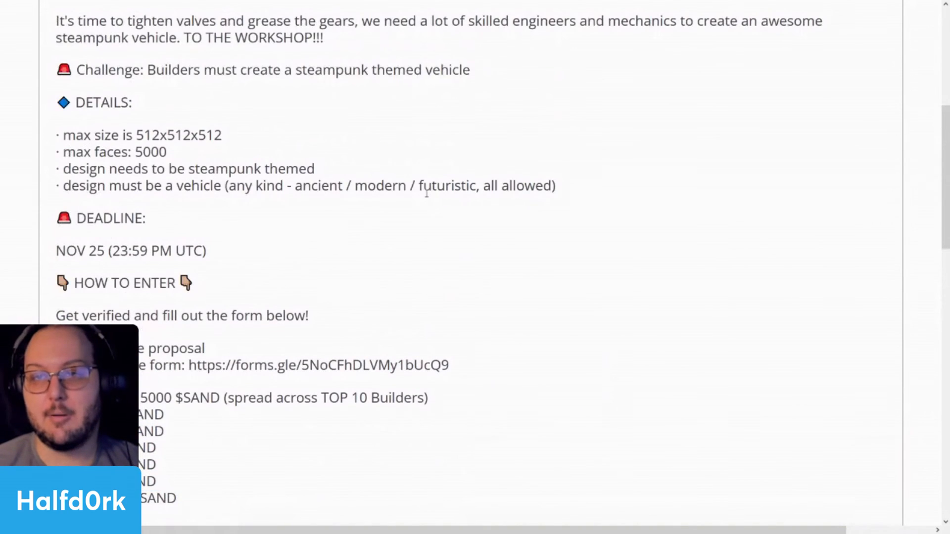
scroll(307, 166, up, 2)
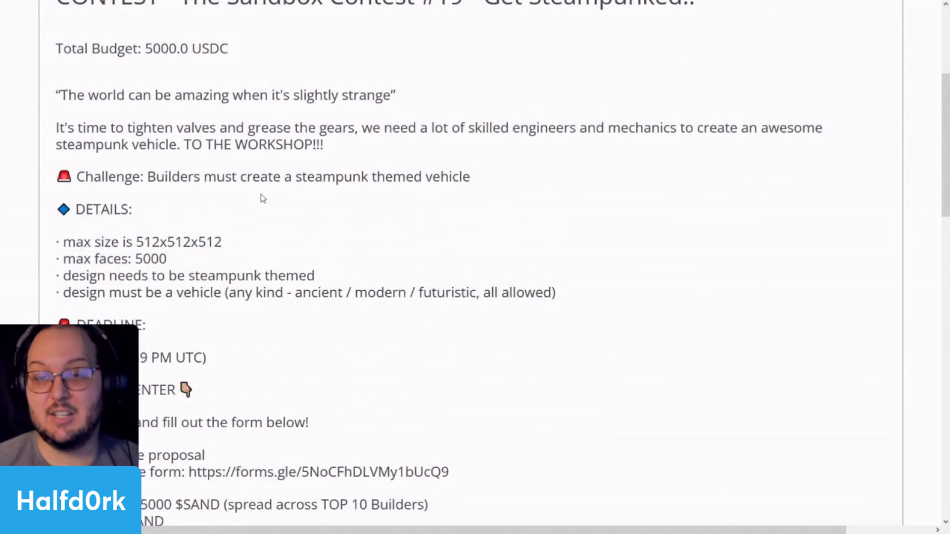
scroll(247, 223, down, 2)
drag(228, 256, 91, 250)
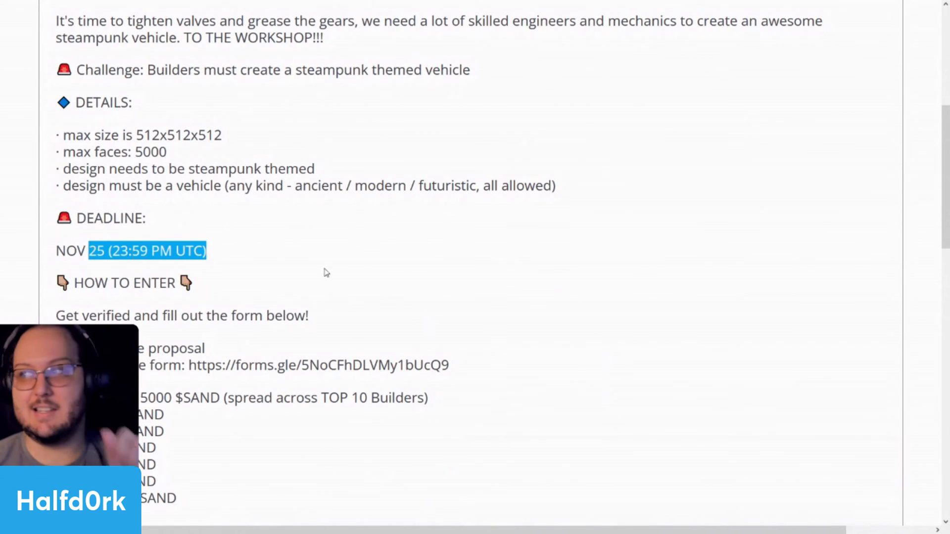
scroll(795, 299, down, 2)
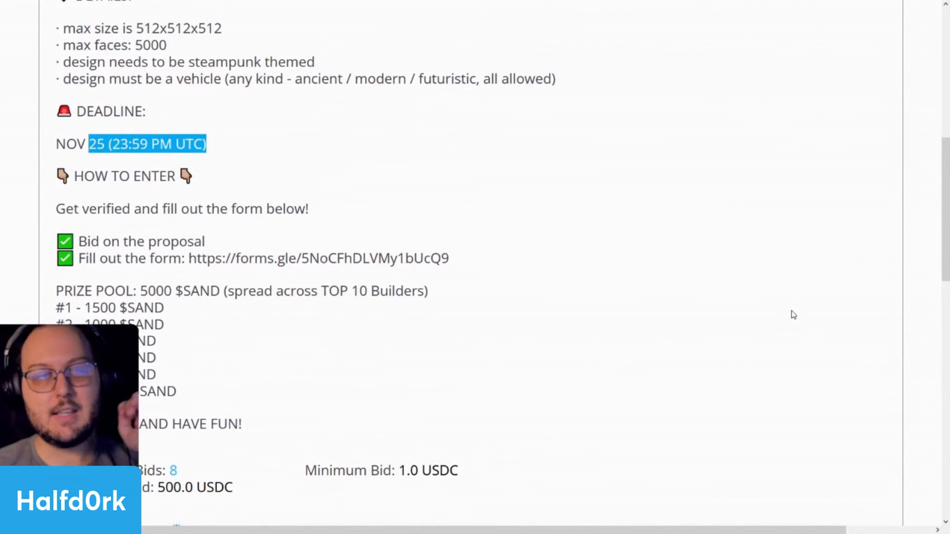
click(537, 275)
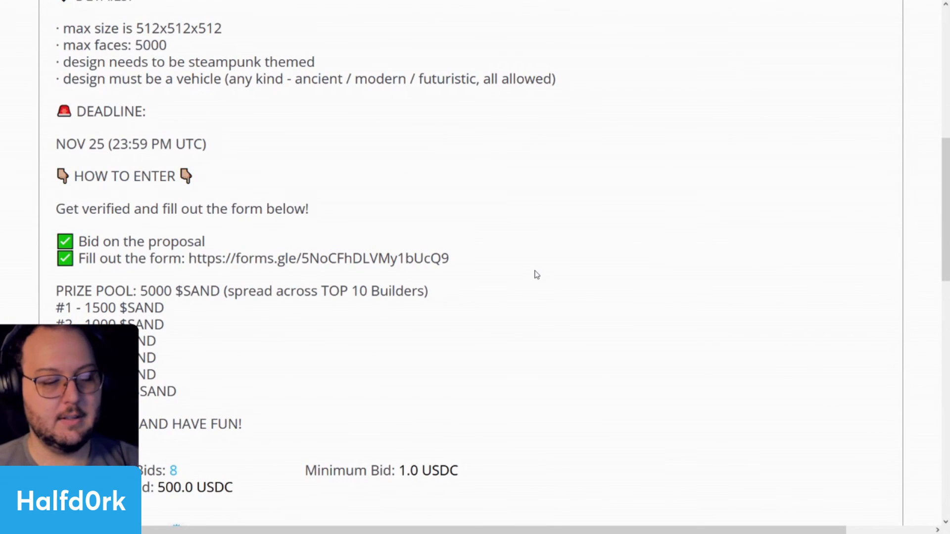